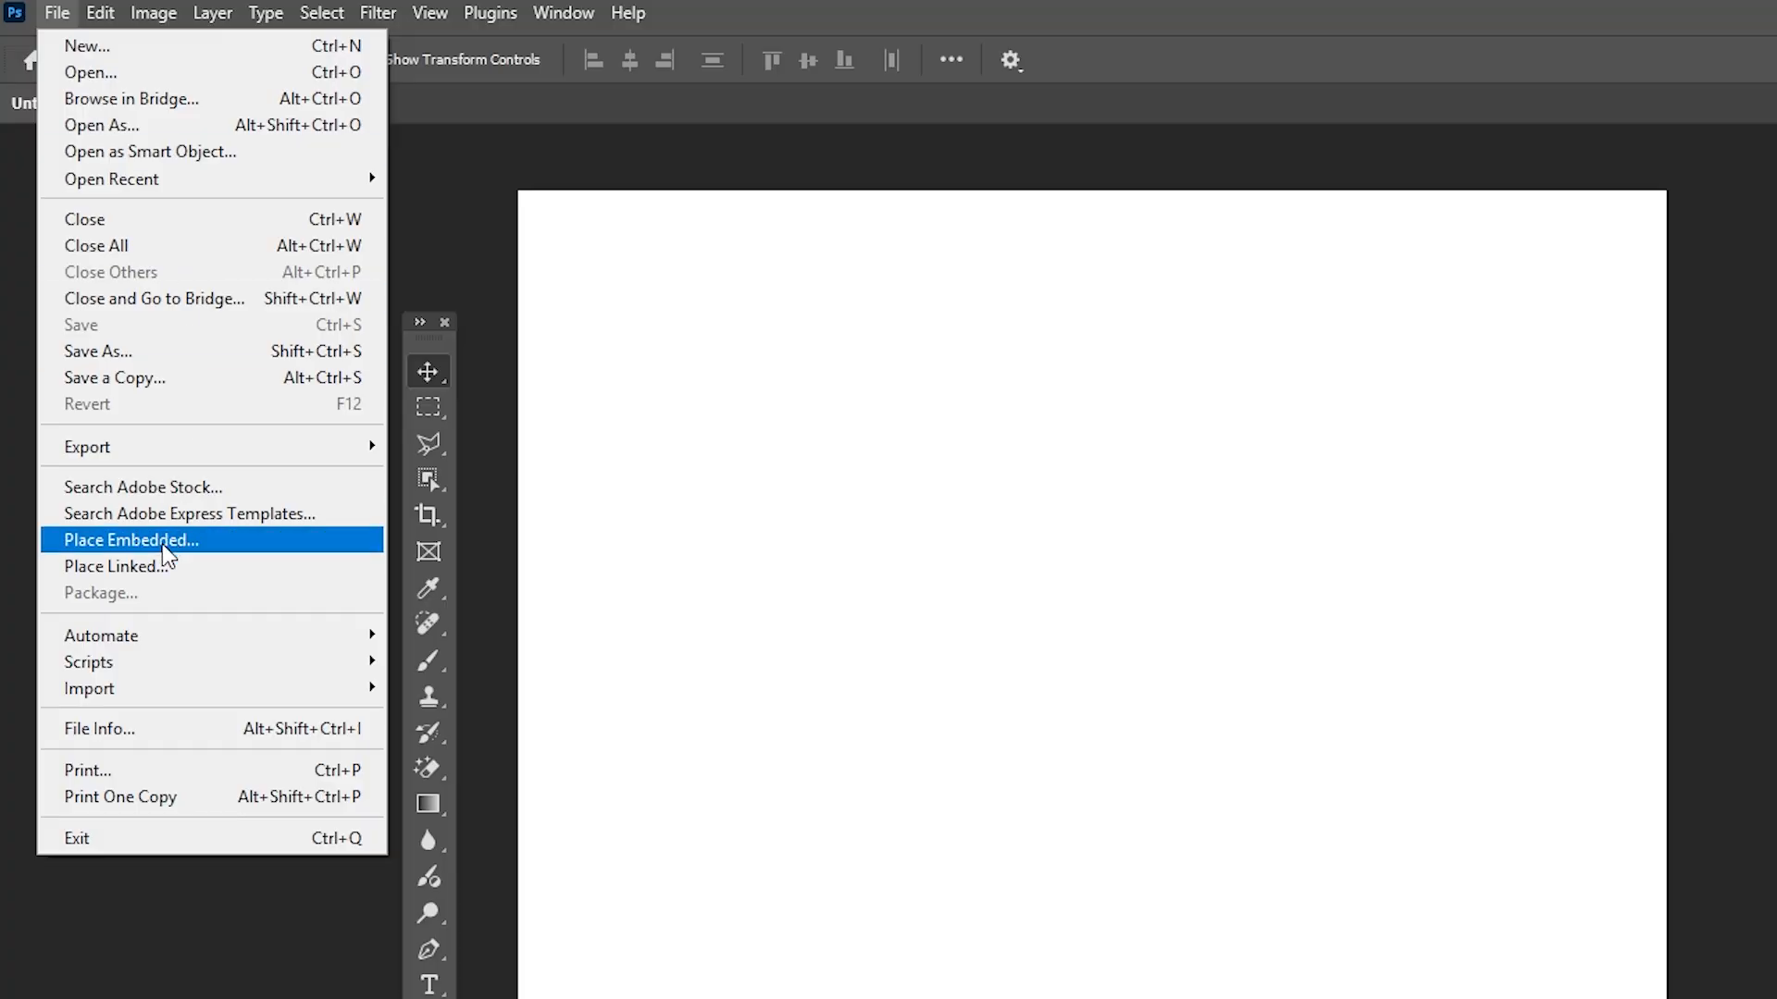
Place the Texture image as an embedded object and scale it to about 125% so it covers the canvas
left_click(139, 540)
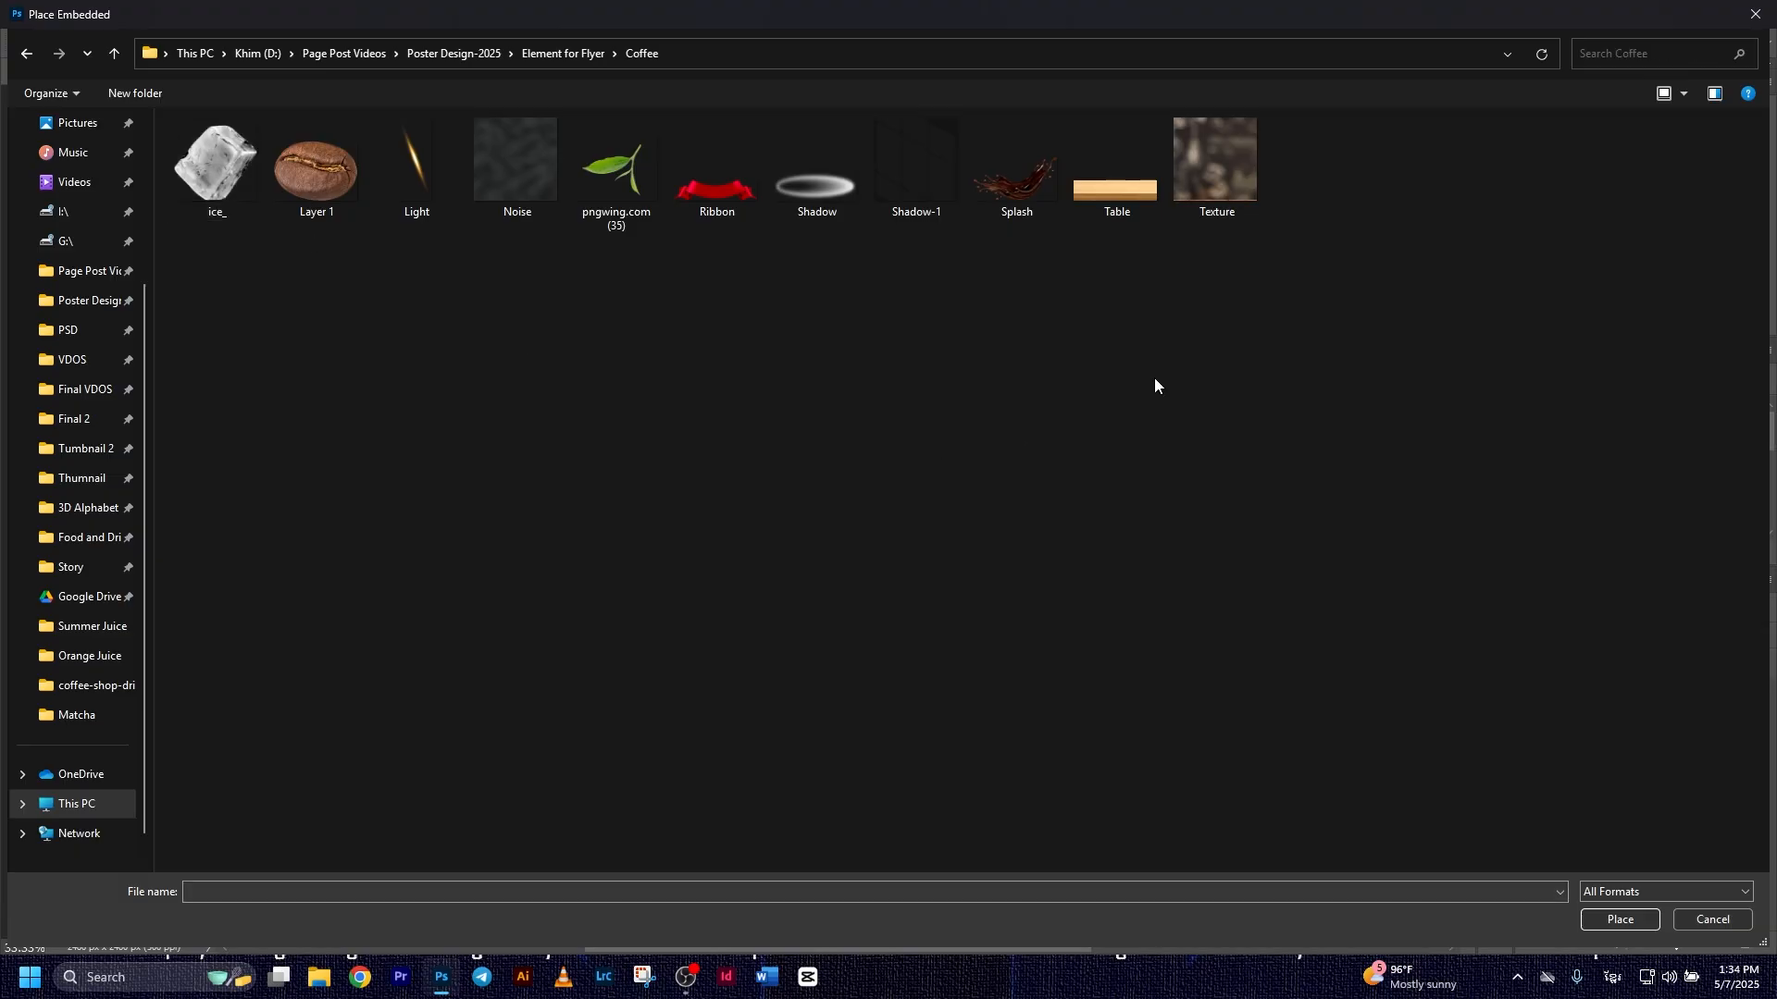
double_click(1235, 159)
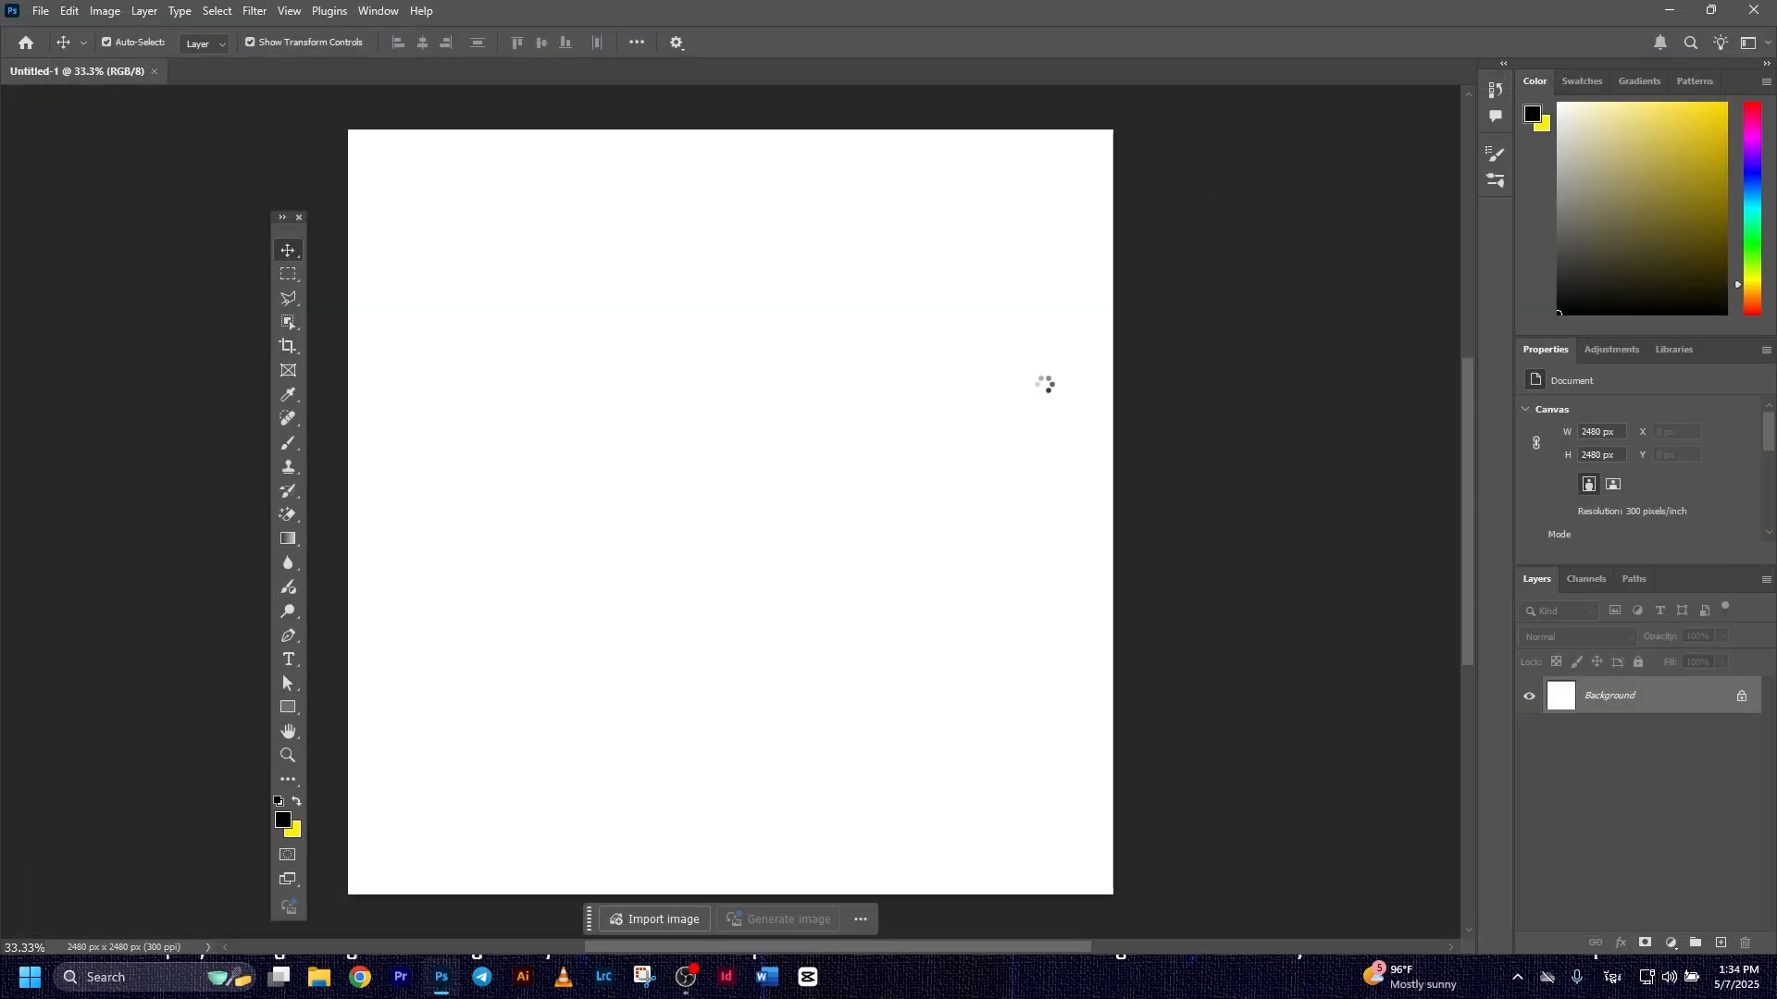
left_click_drag(1038, 199, 1151, 163)
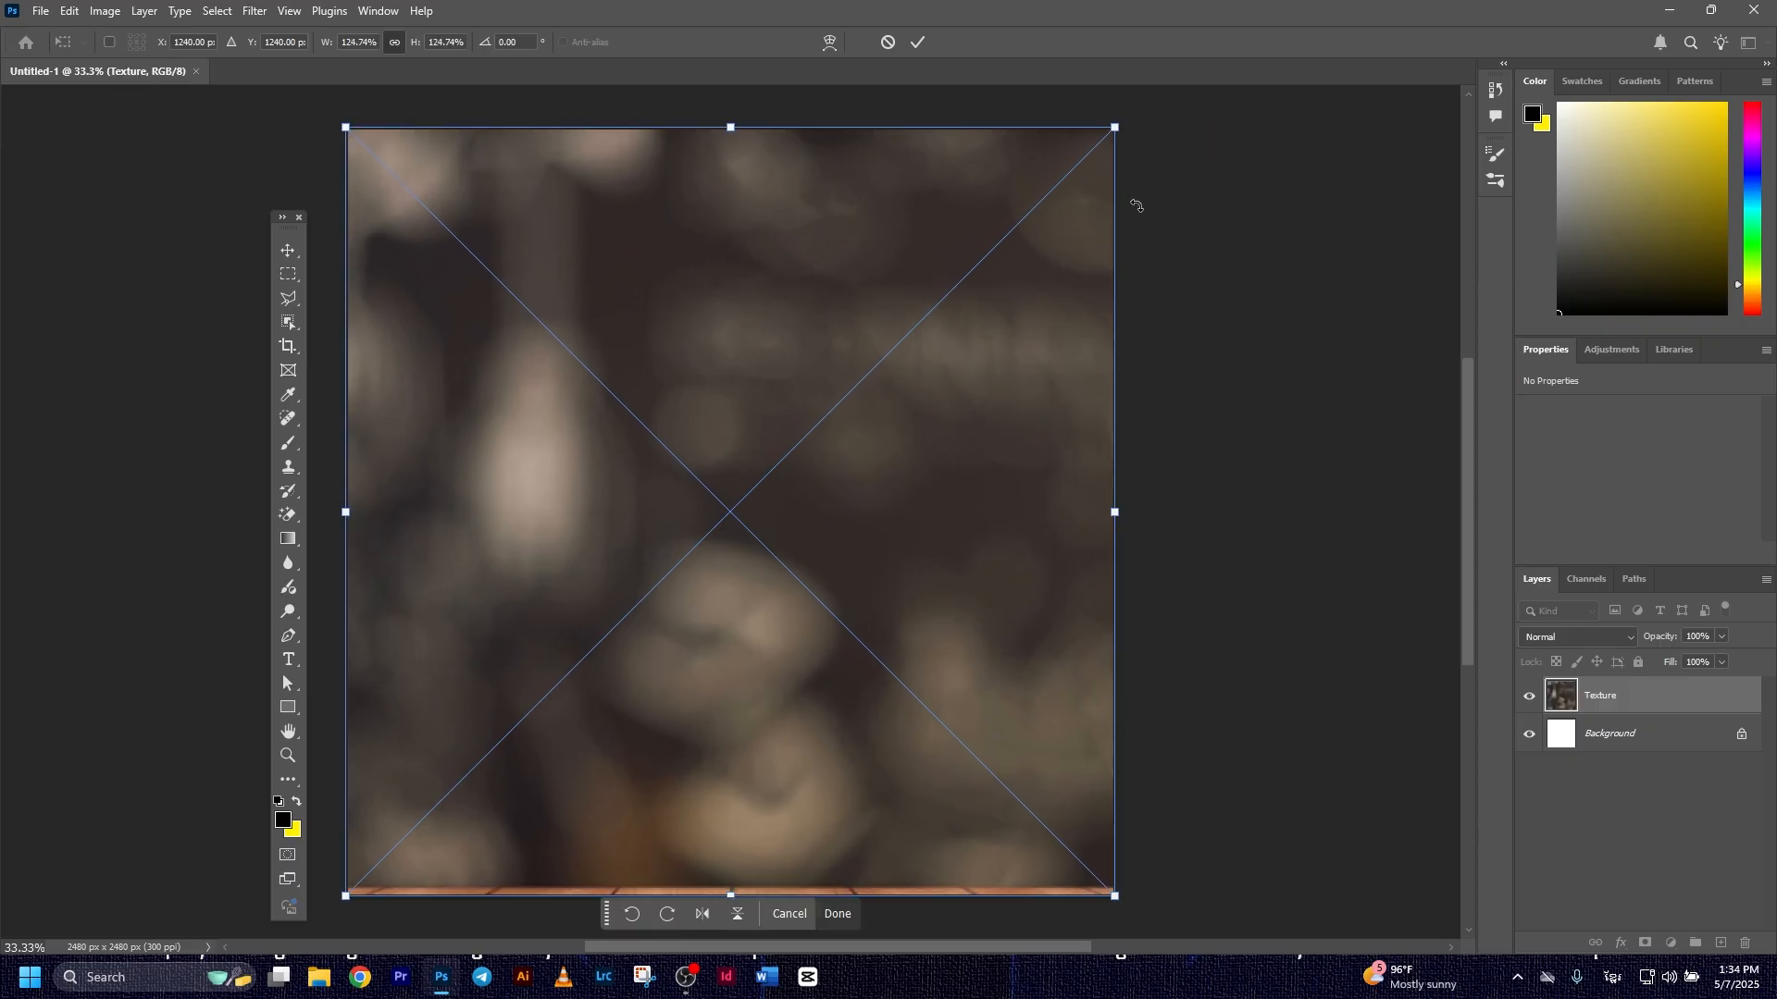
left_click(922, 49)
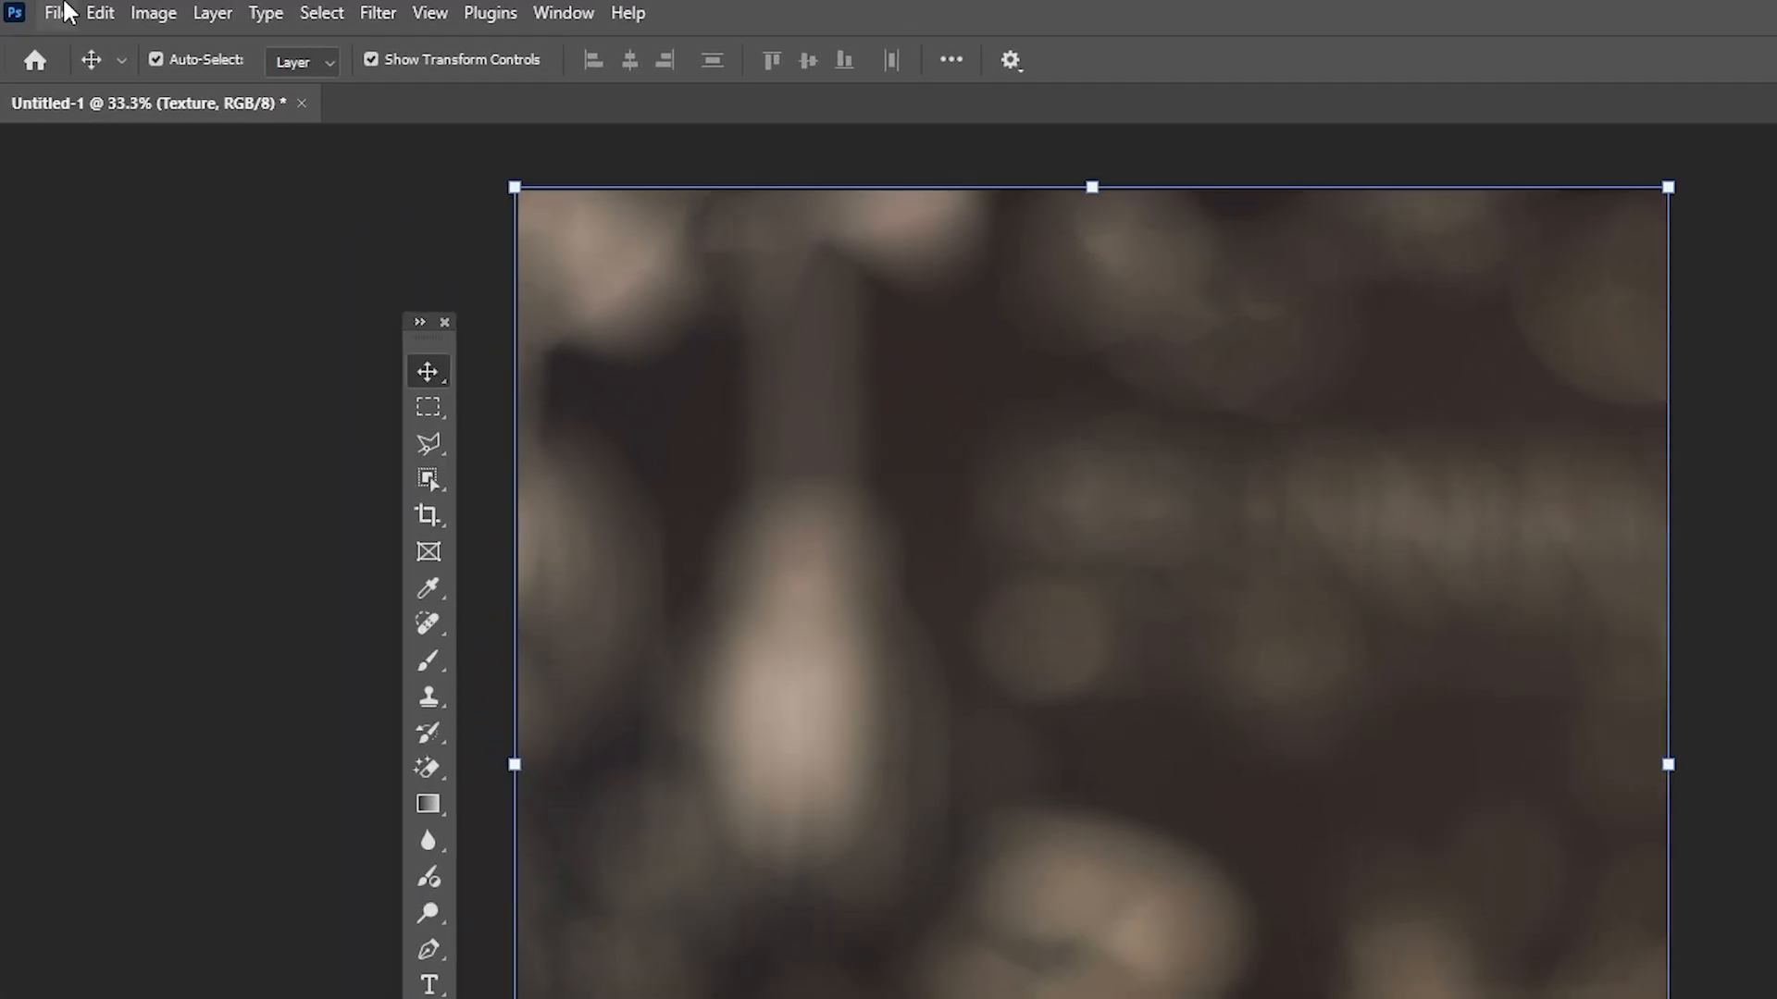
Place the Shadow-1 image above the texture and scale it to about 127% so it extends past the canvas edges
left_click(40, 10)
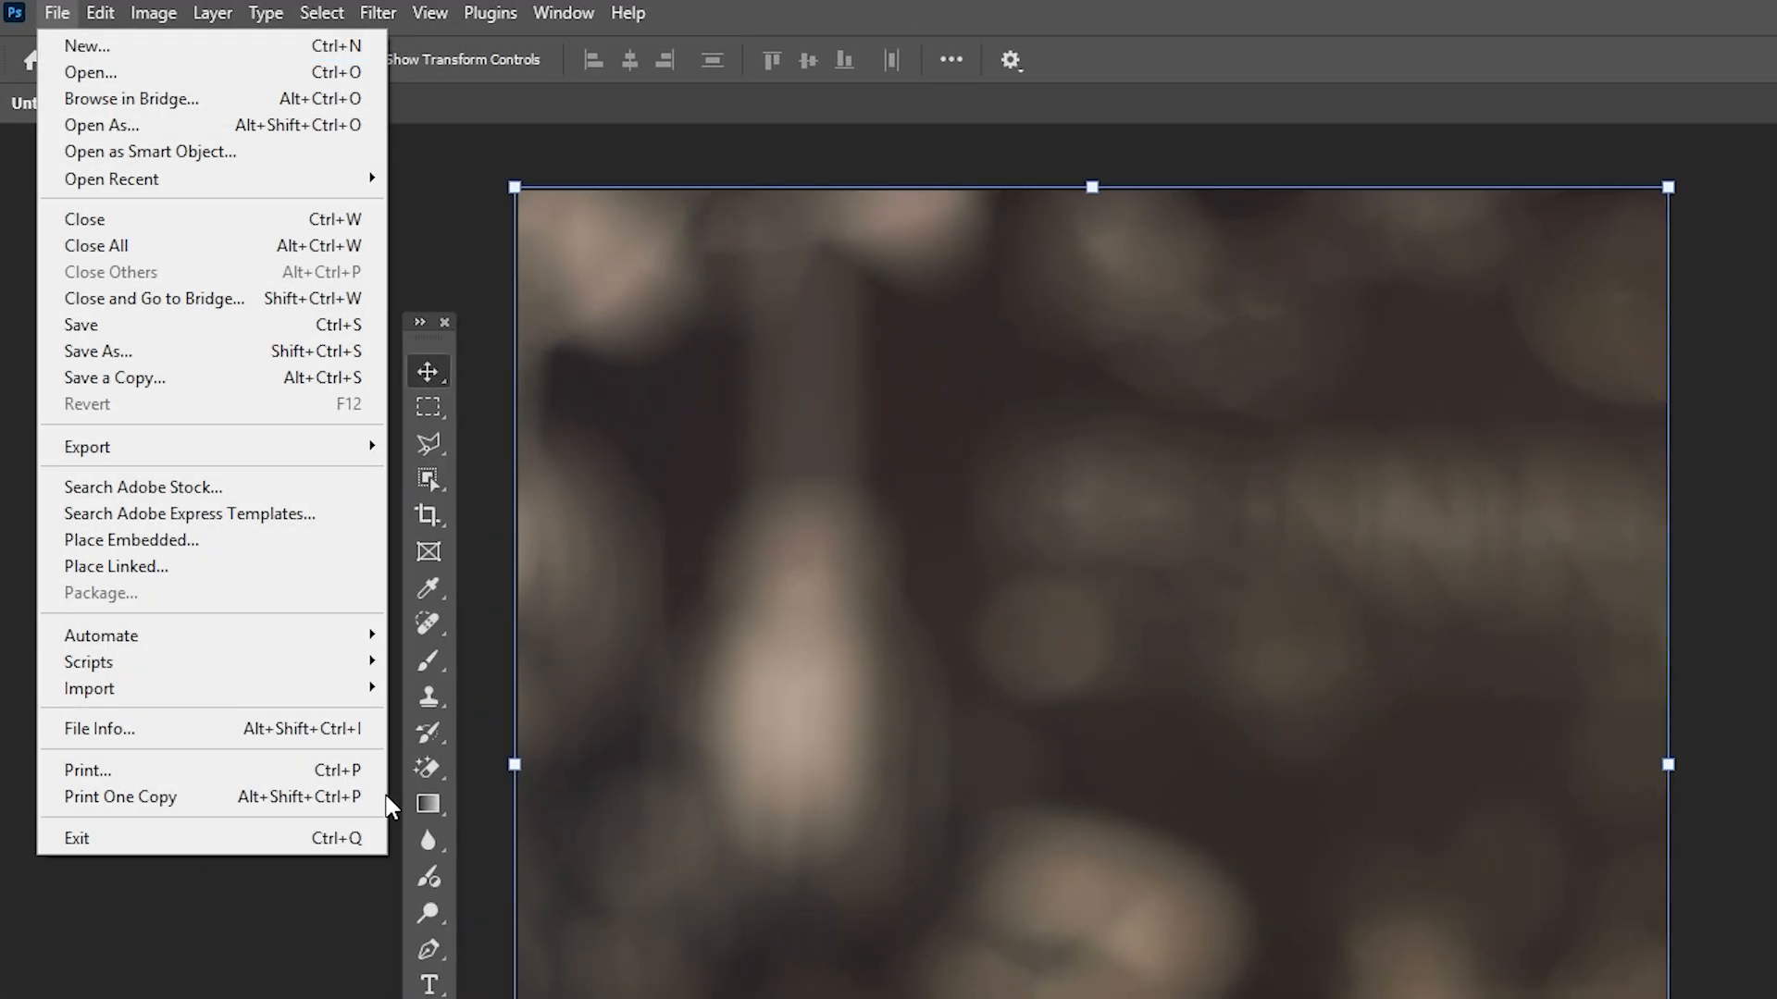
left_click(206, 547)
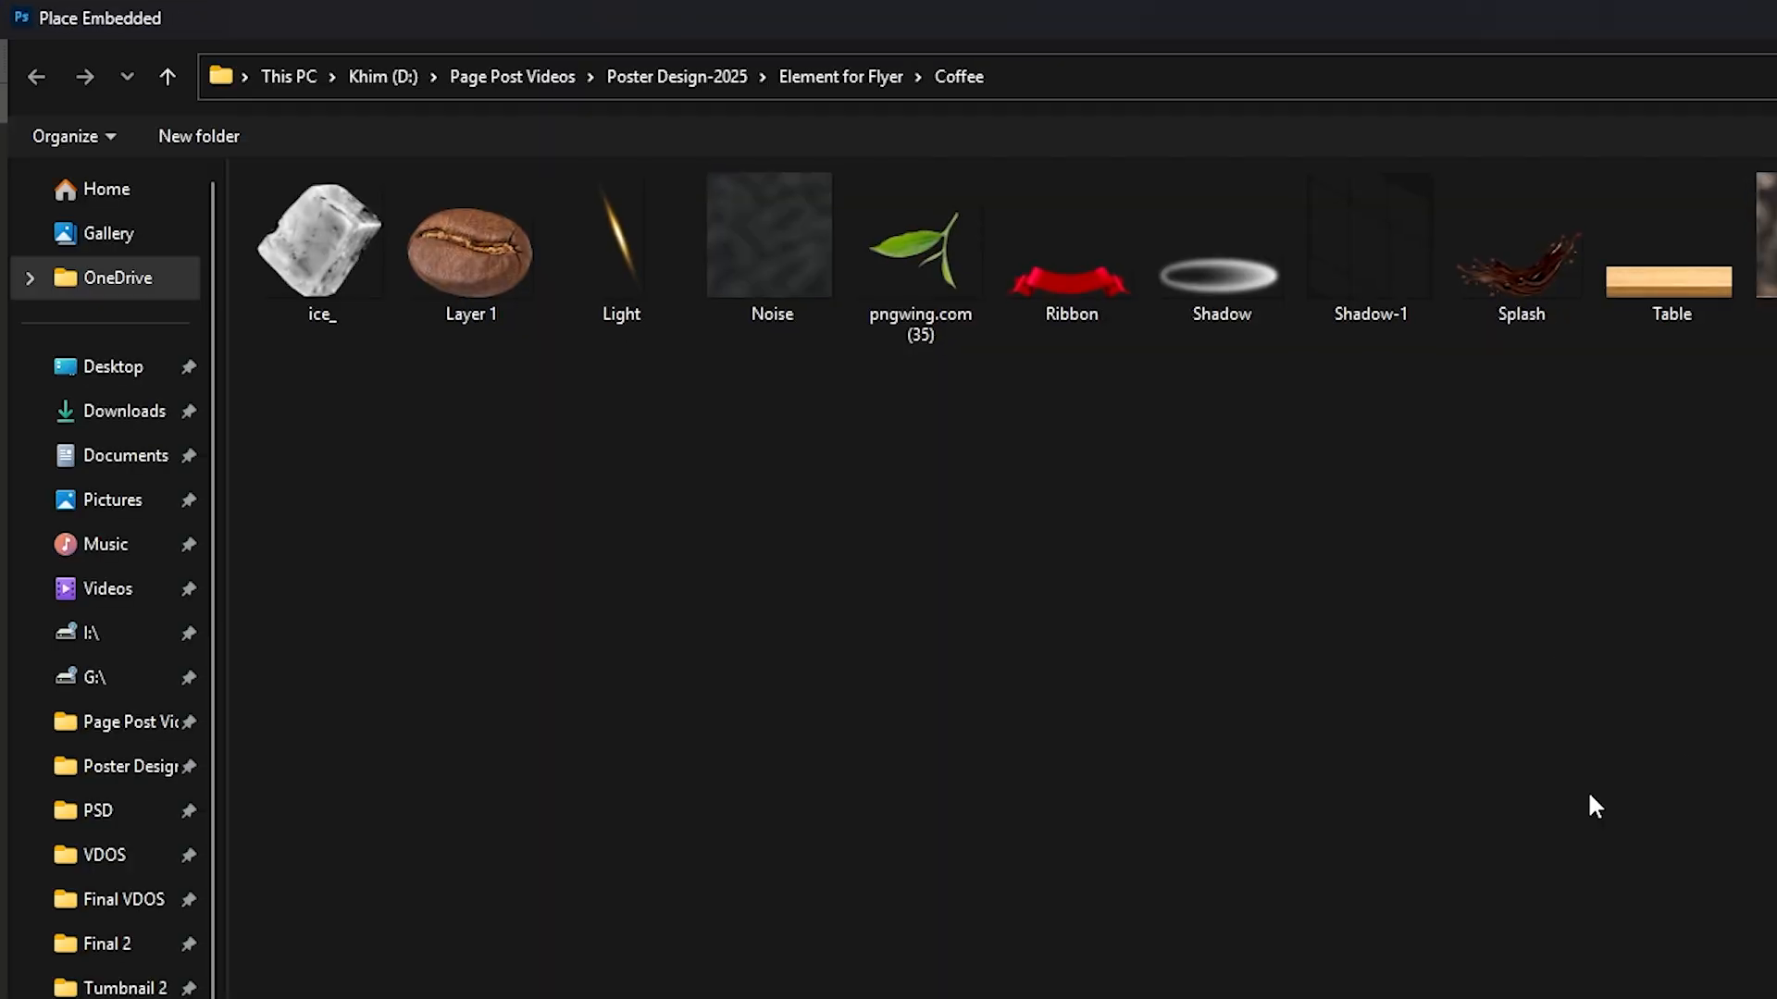
double_click(942, 176)
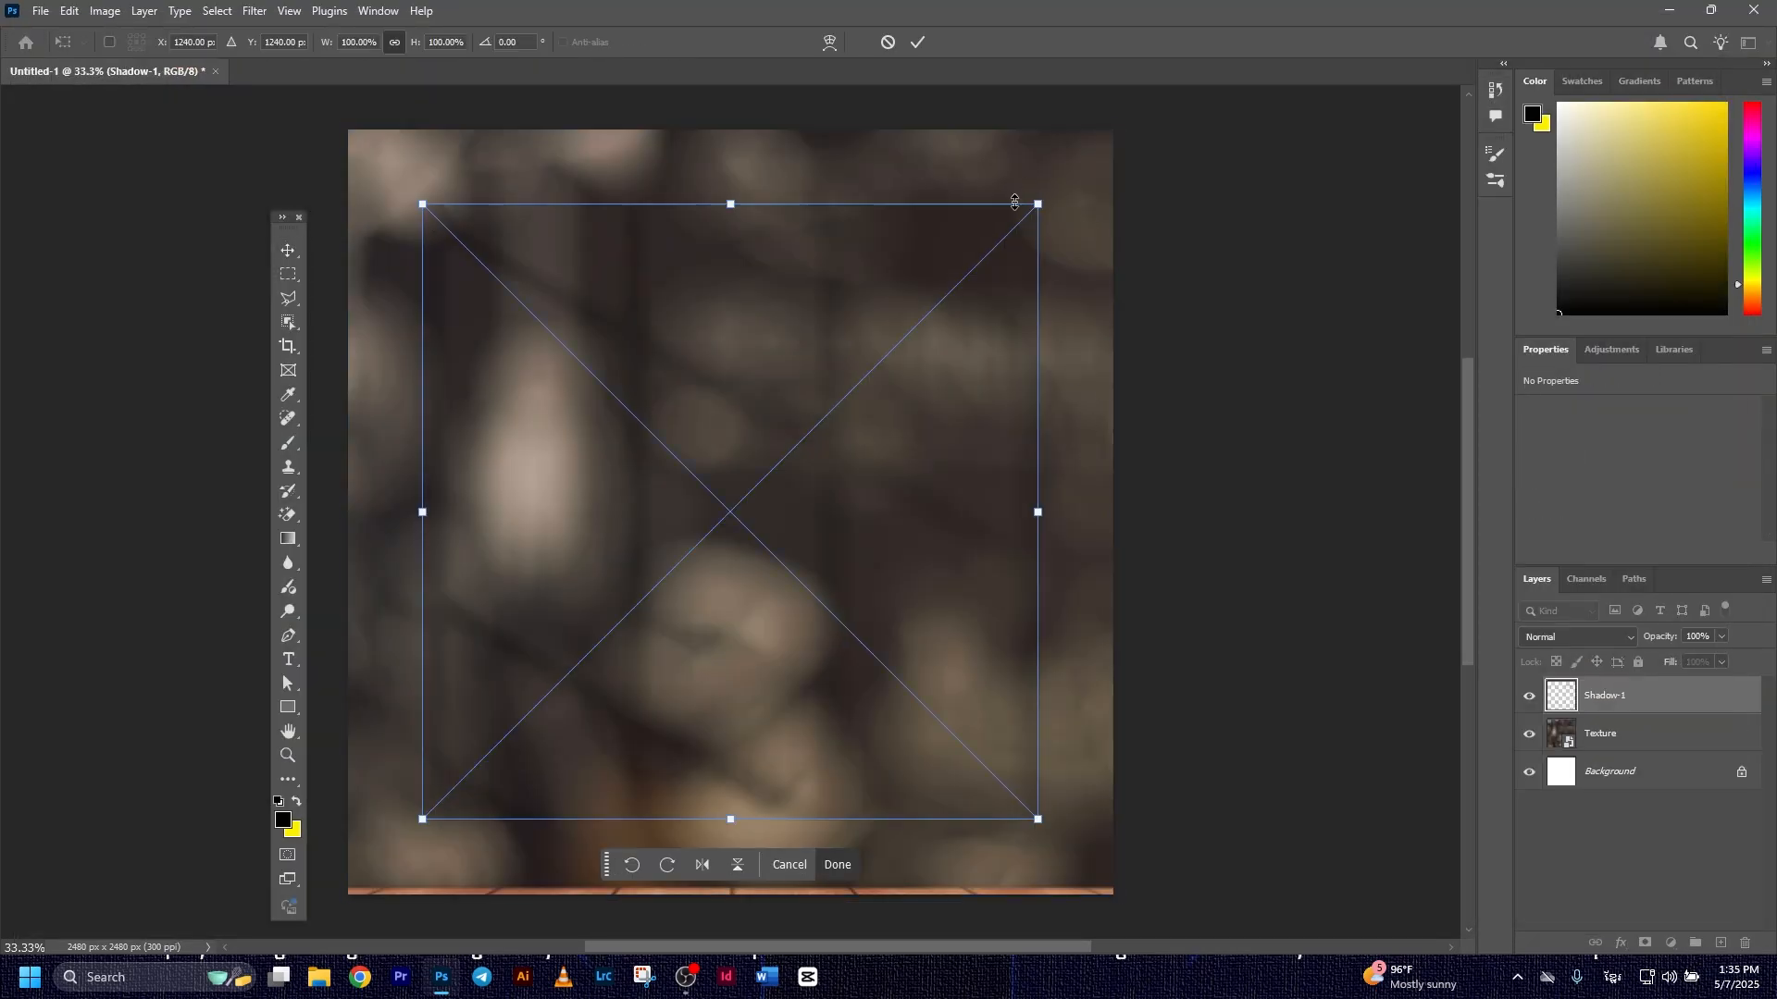
left_click_drag(1046, 200, 1160, 151)
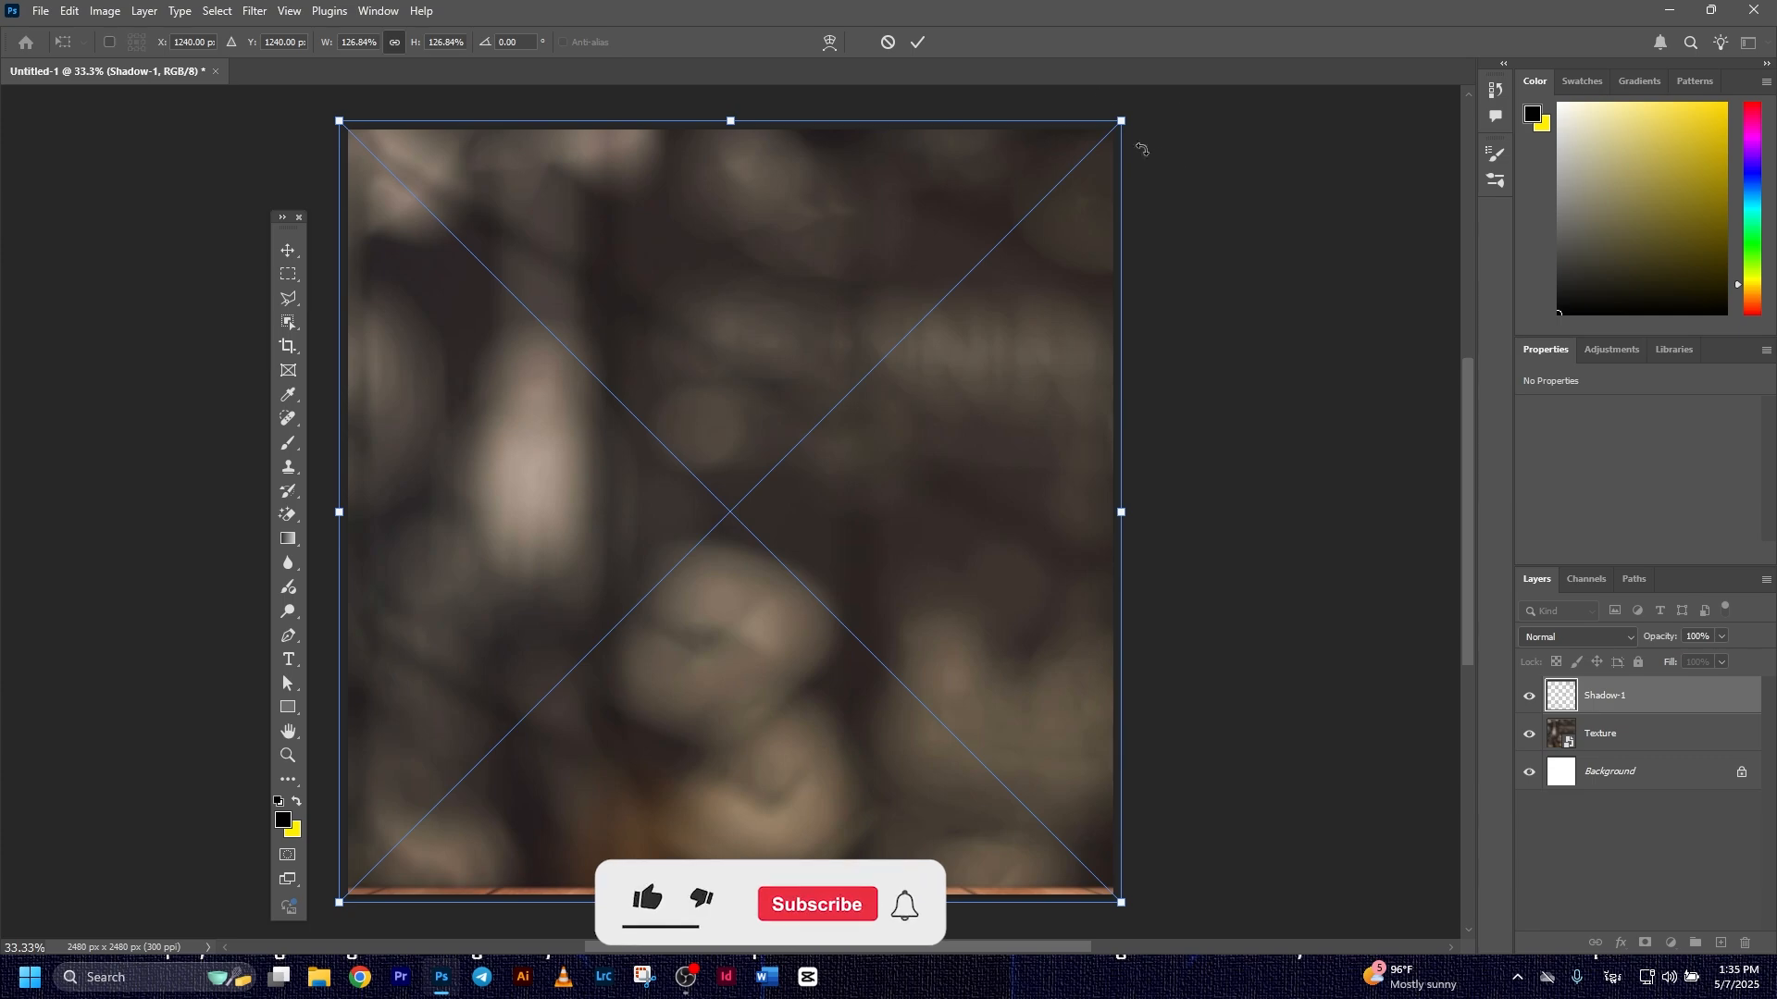
left_click(919, 44)
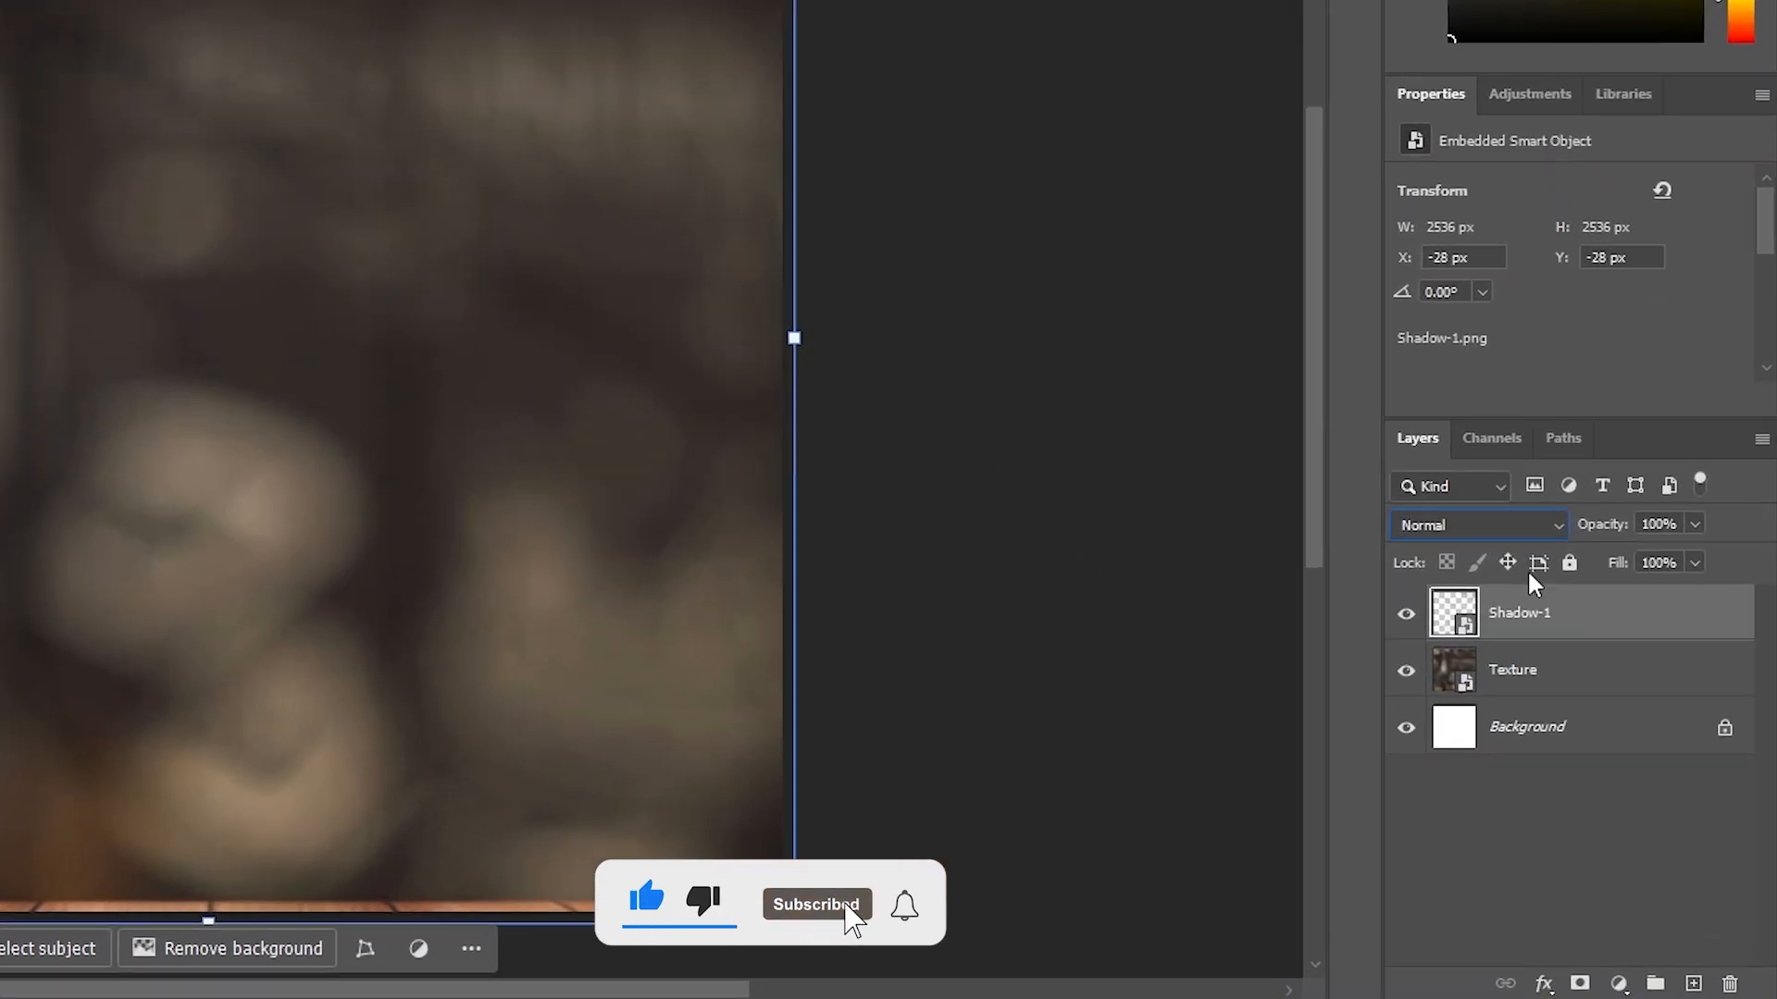
Set the Shadow-1 layer's blend mode to Linear Burn
left_click(1518, 525)
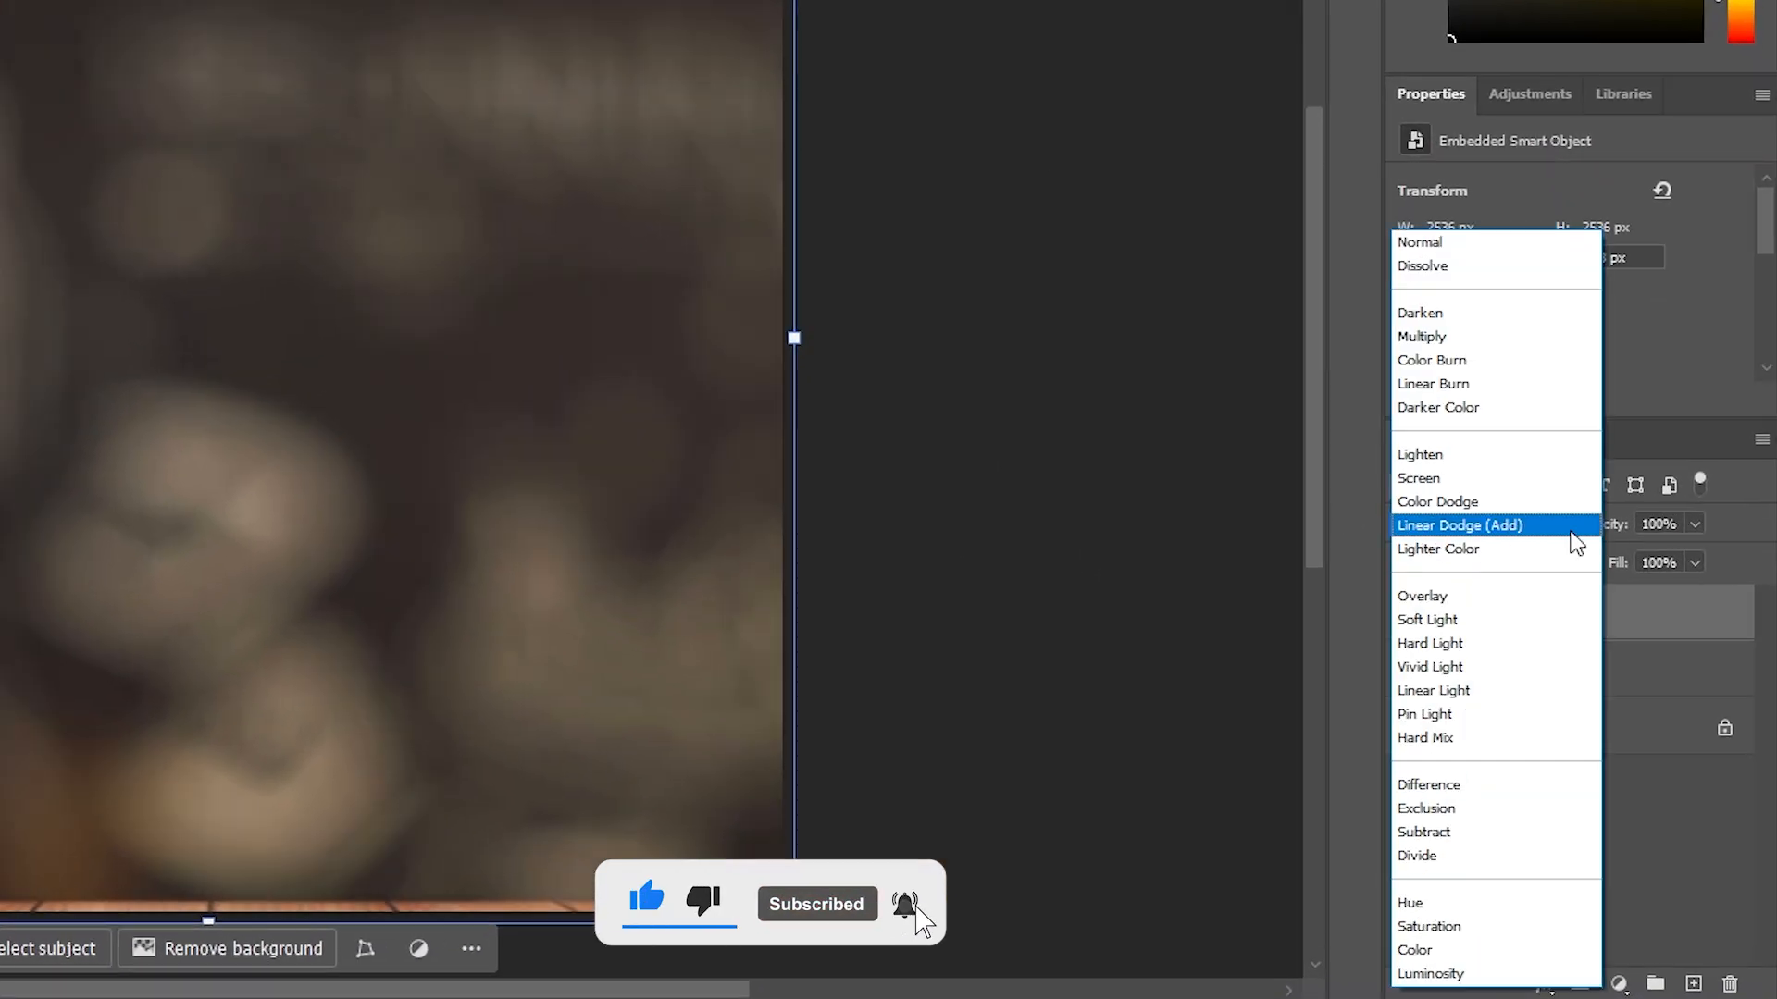
left_click(1504, 391)
left_click(1064, 385)
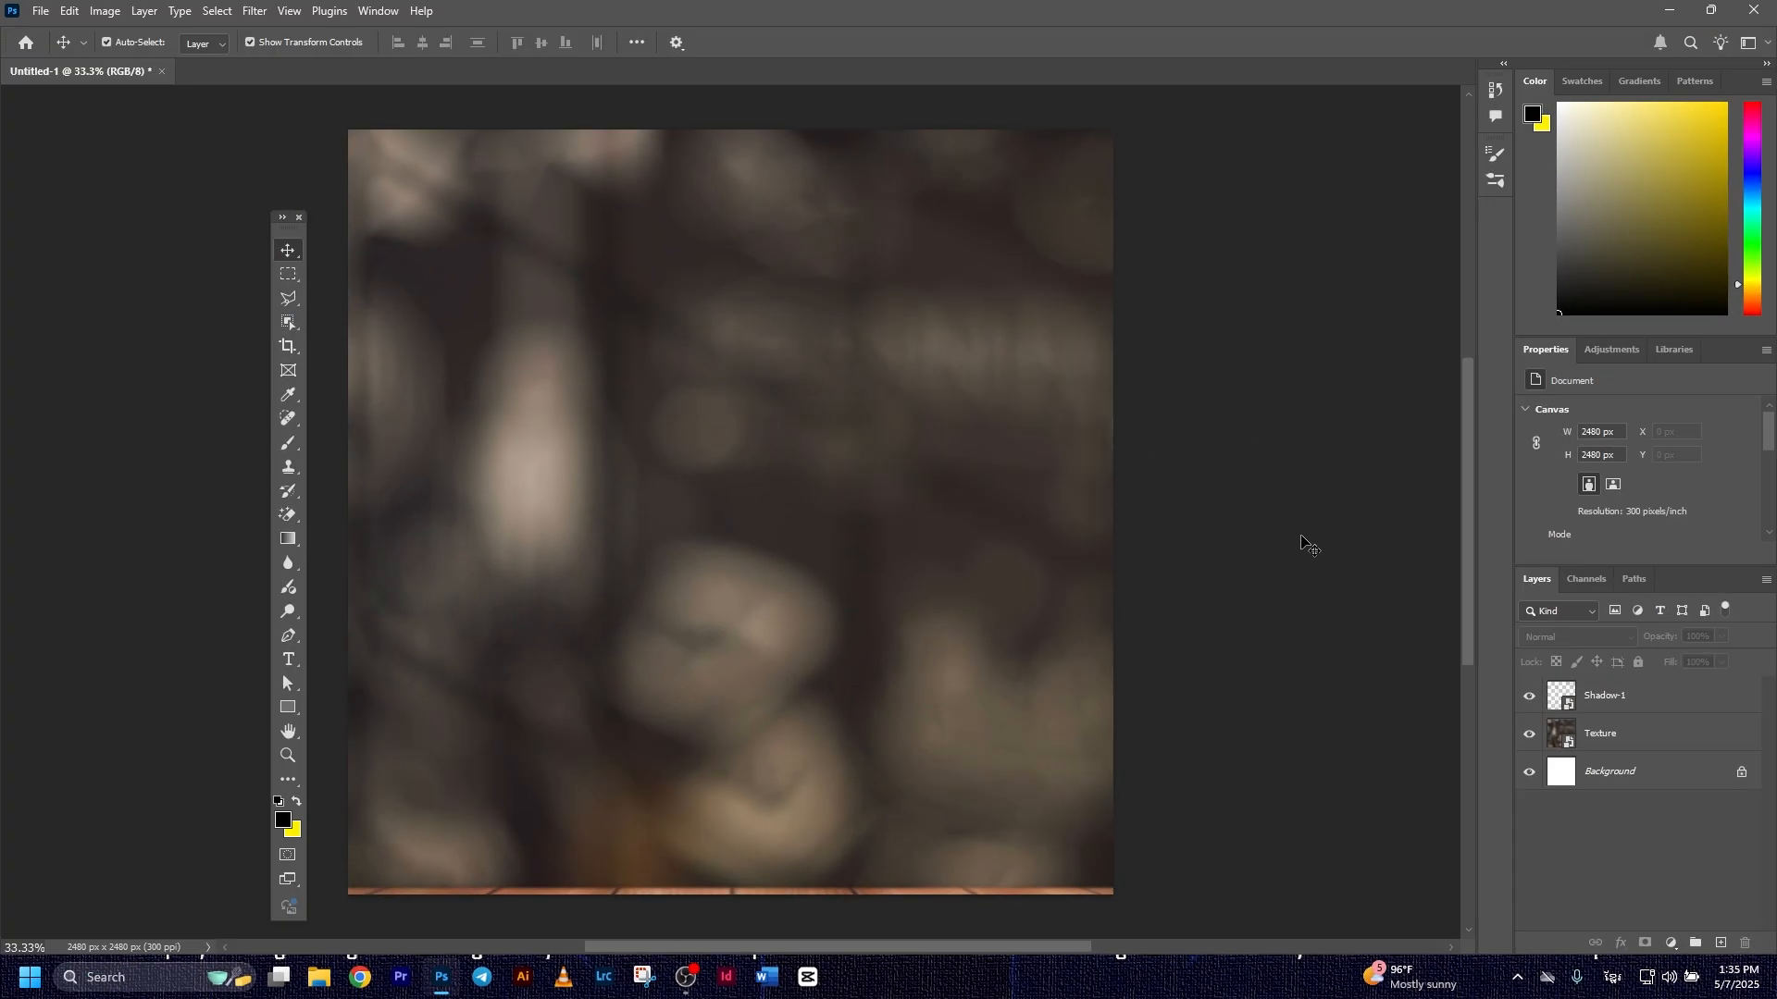
Place the Noise image above Shadow-1, scale it to about 125% to cover the canvas, and set its blend mode to Overlay
left_click(1661, 693)
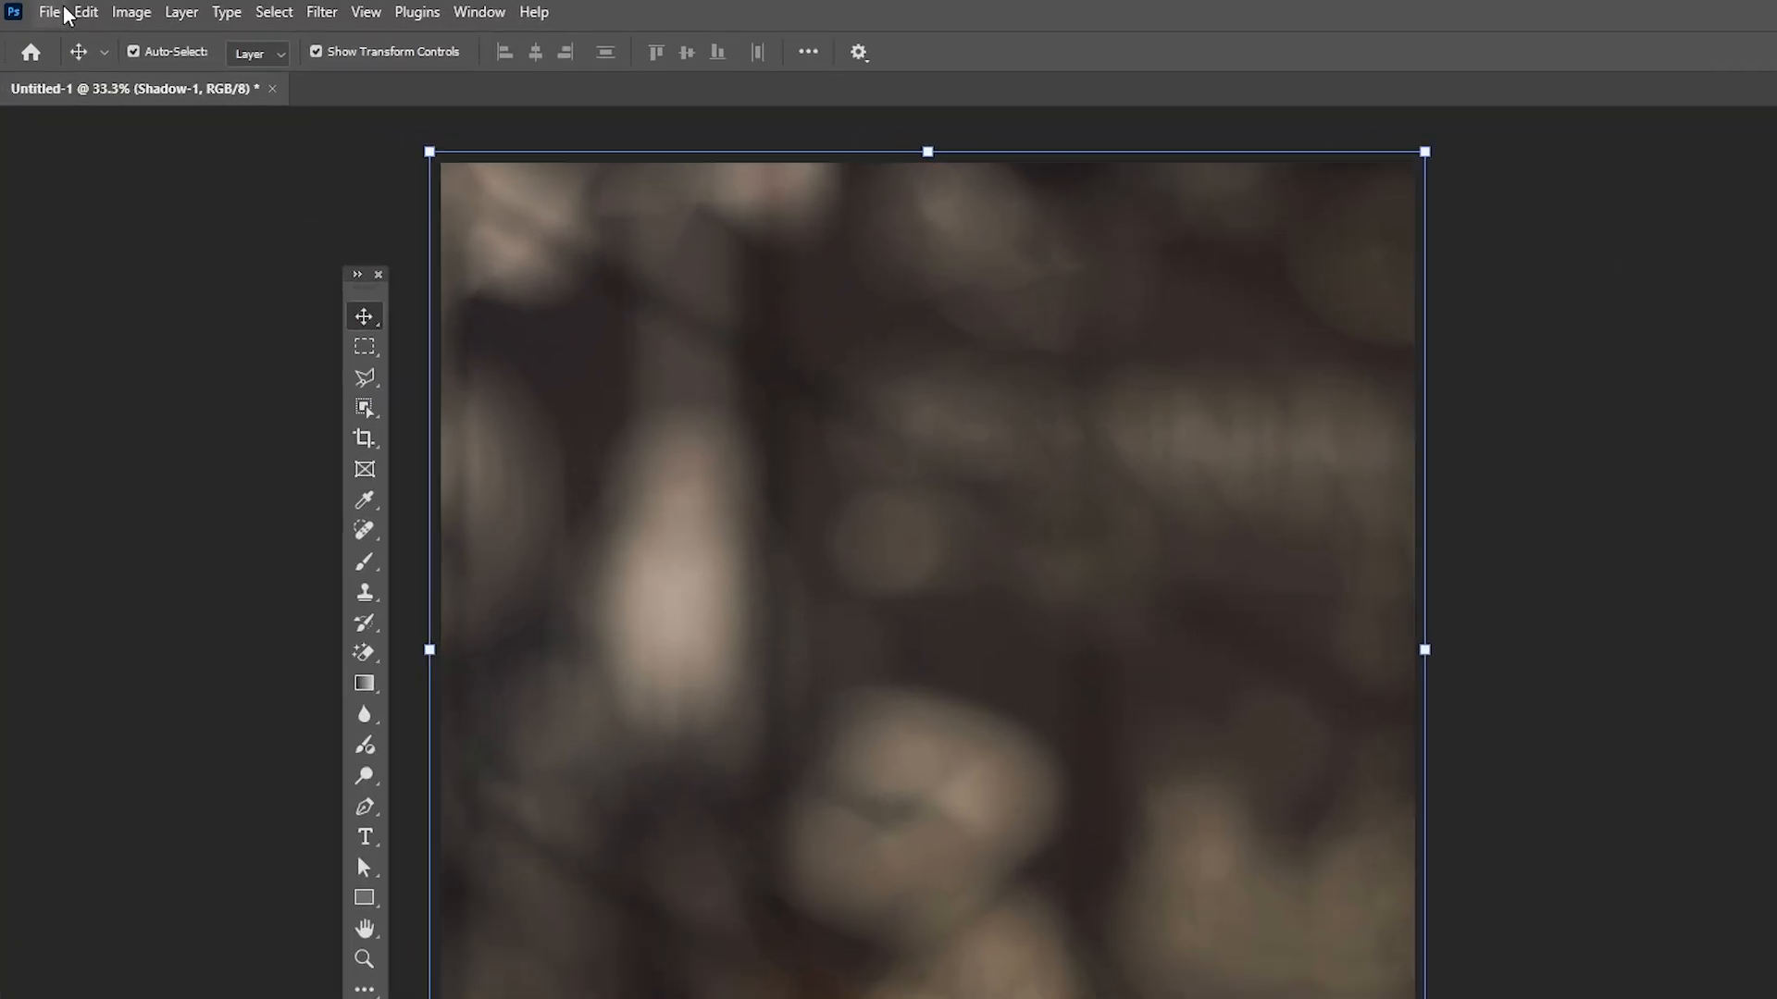
left_click(41, 11)
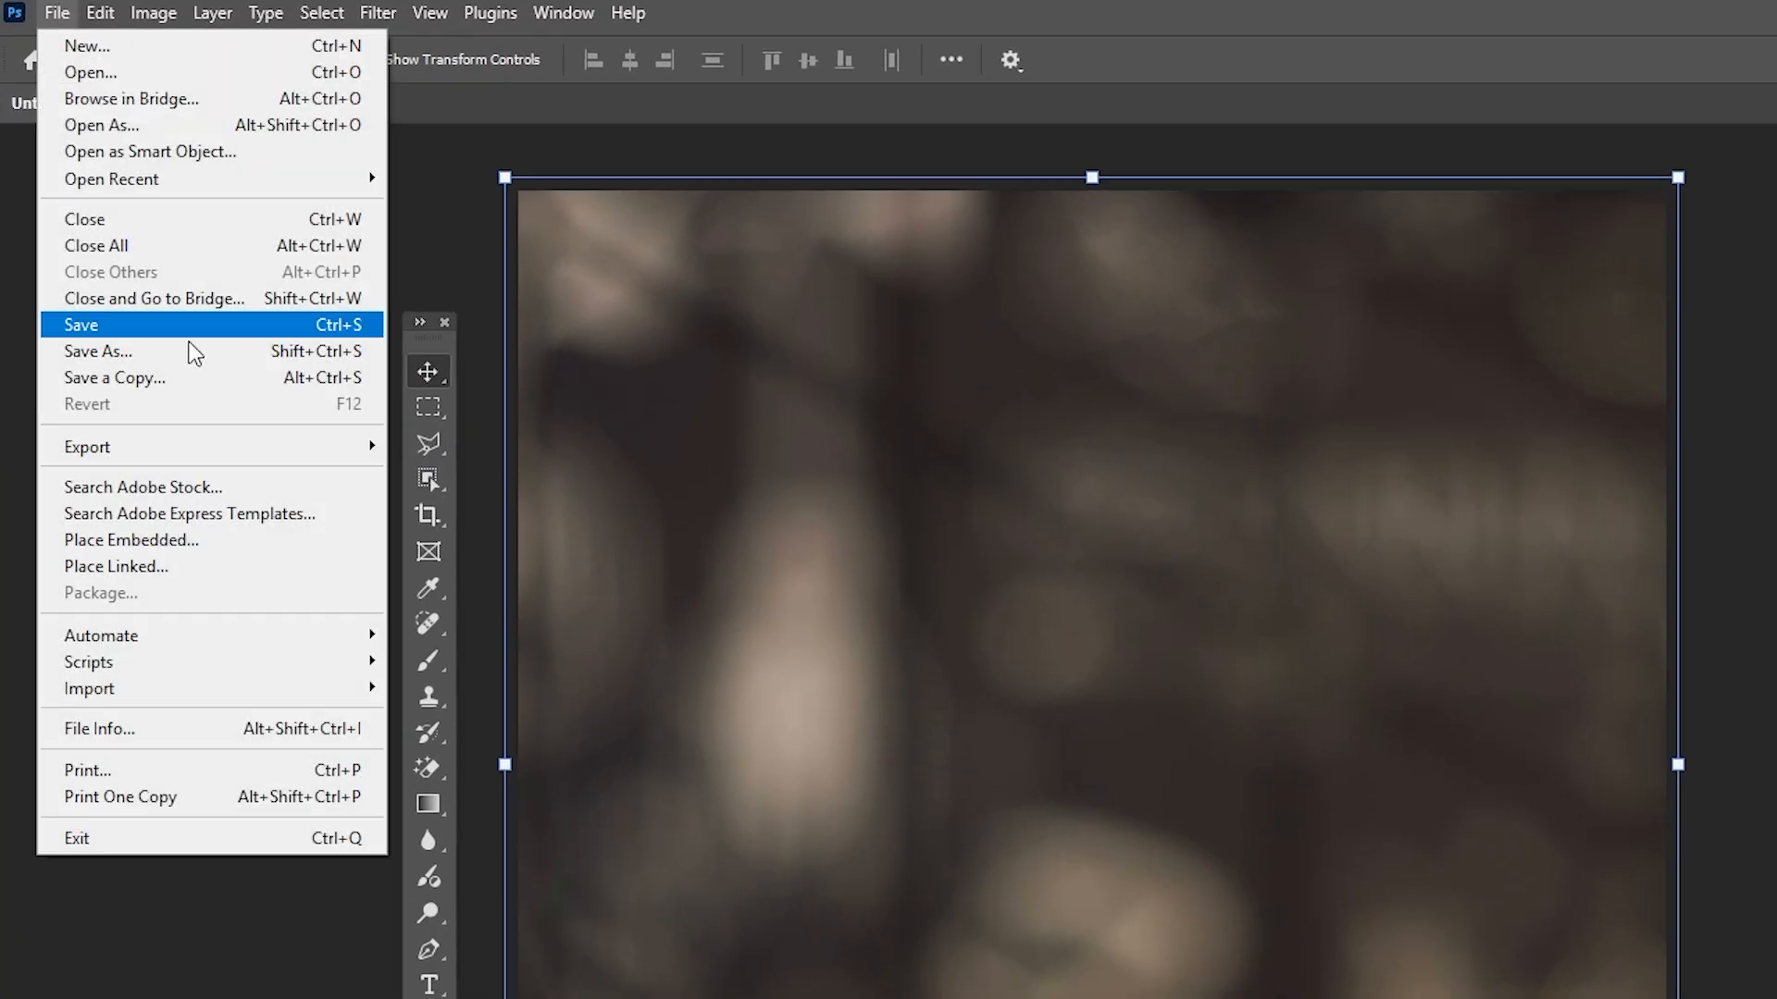
left_click(204, 546)
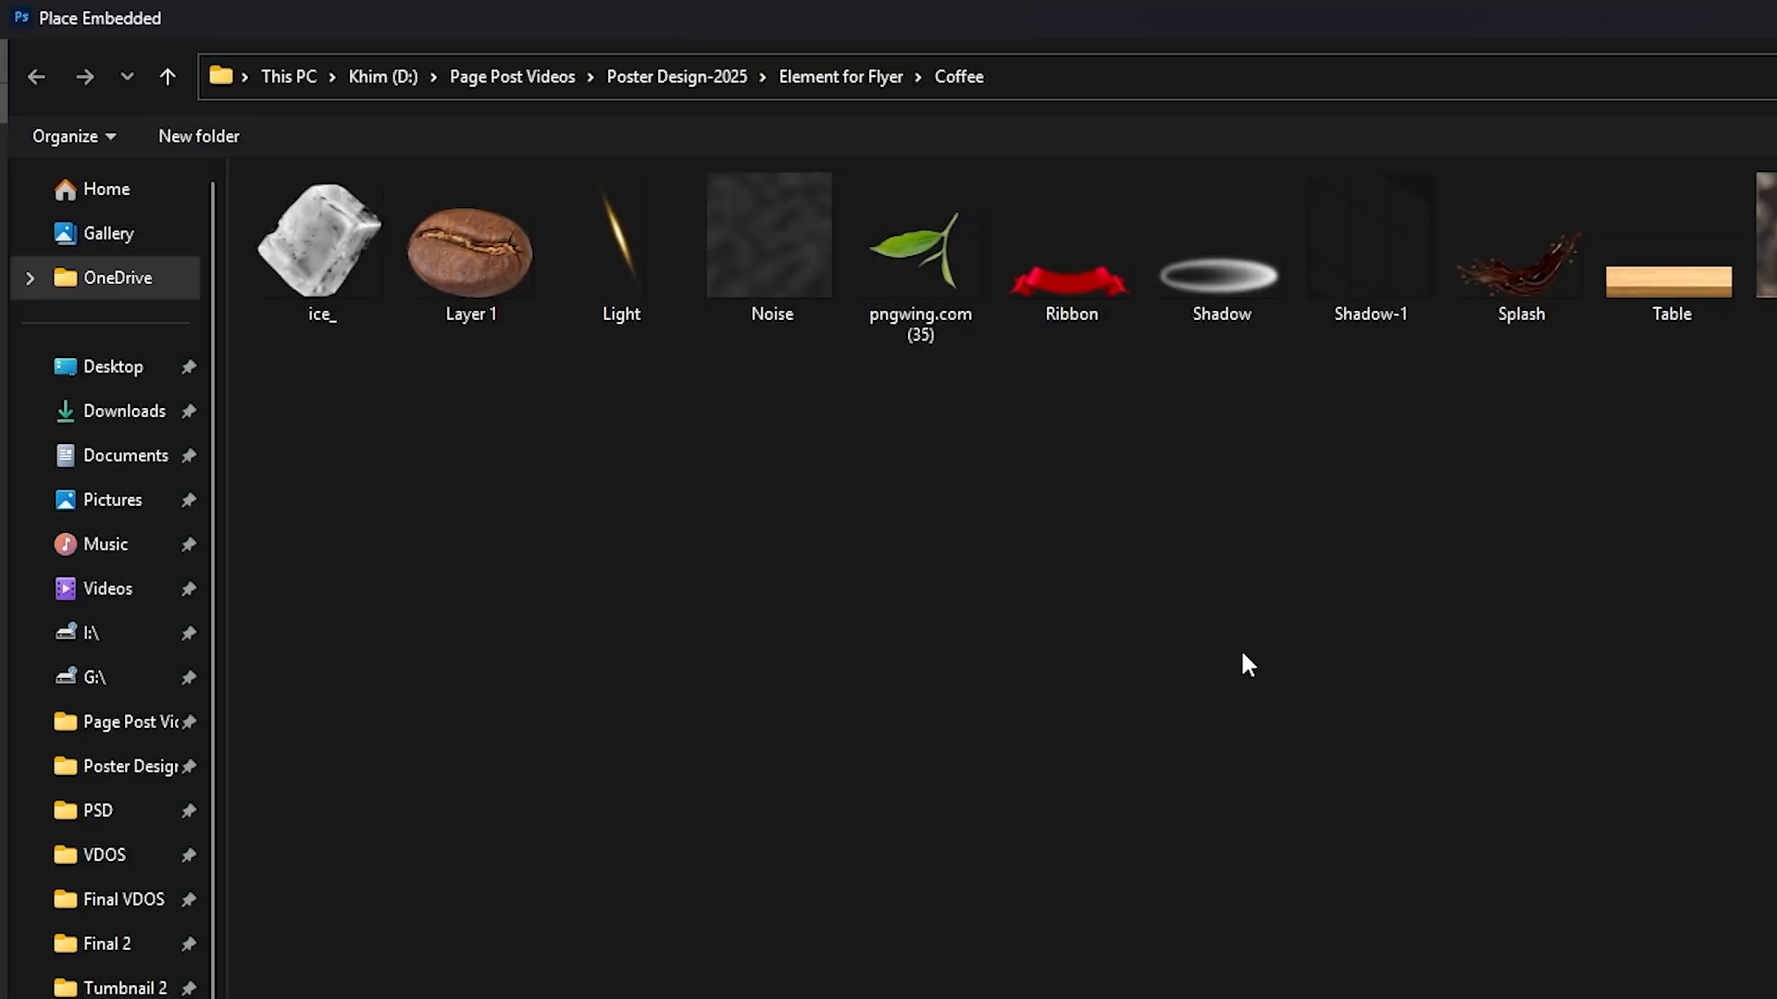
double_click(784, 327)
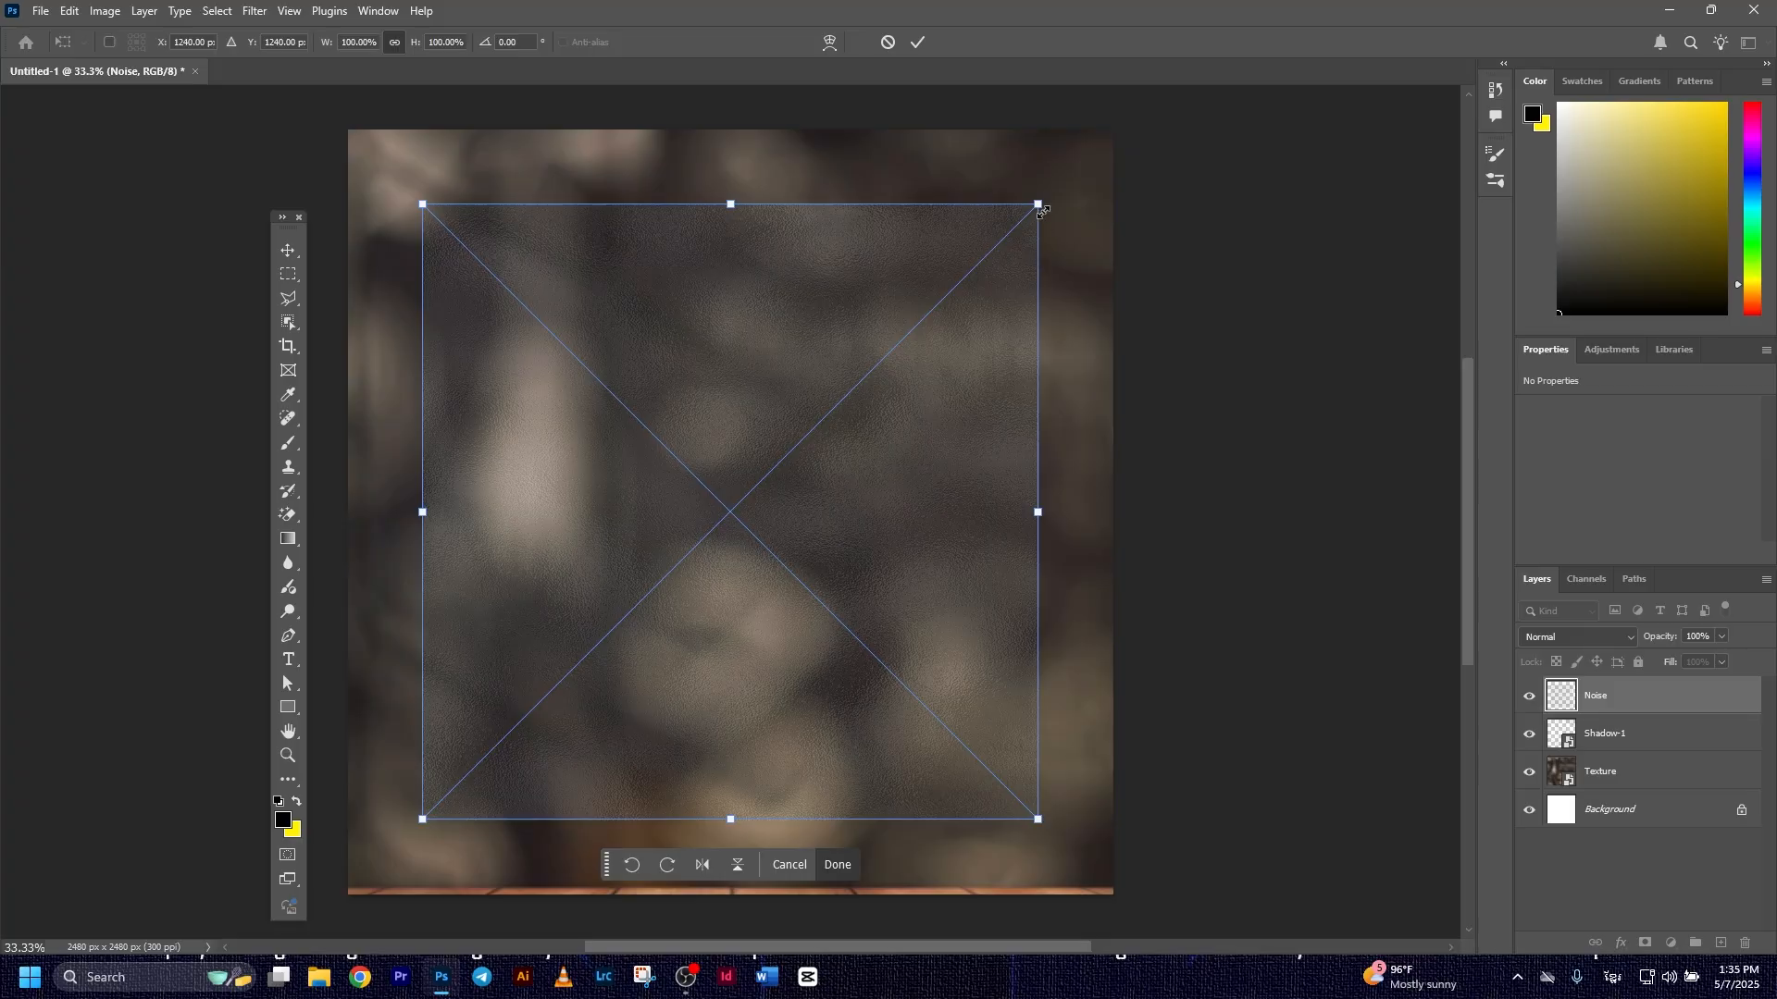
left_click_drag(1042, 211, 1153, 164)
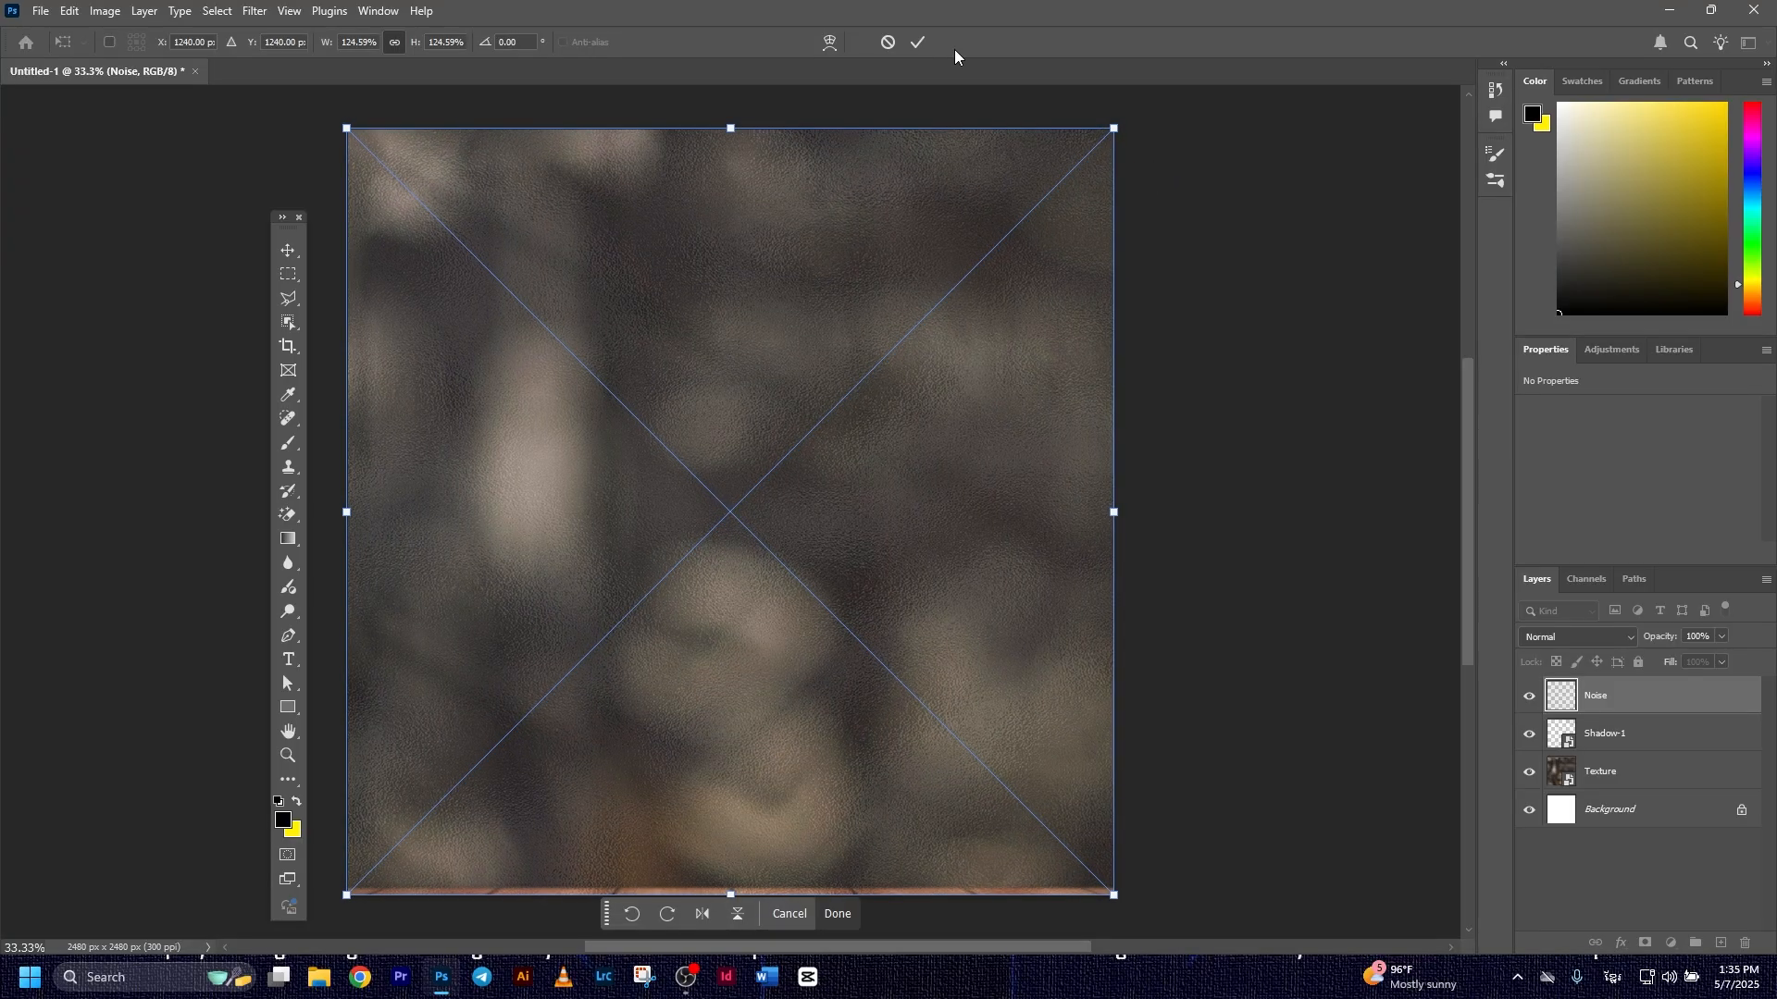
left_click(914, 45)
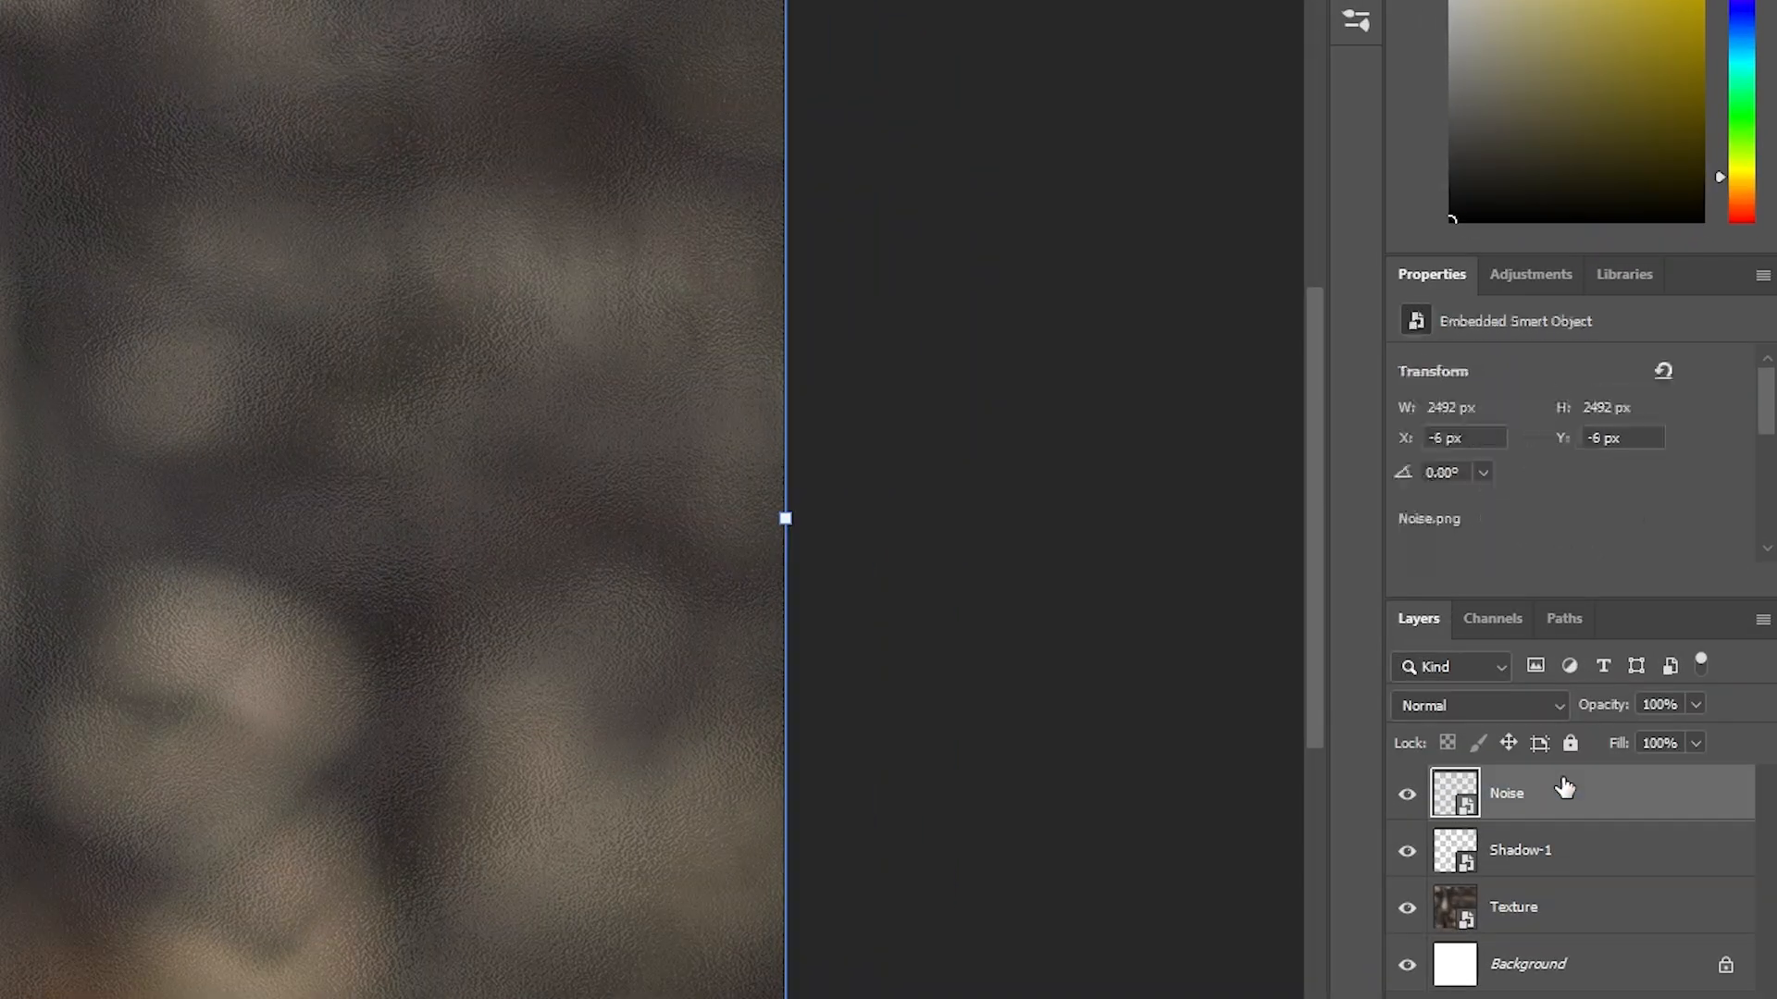
left_click(1533, 705)
left_click(1425, 780)
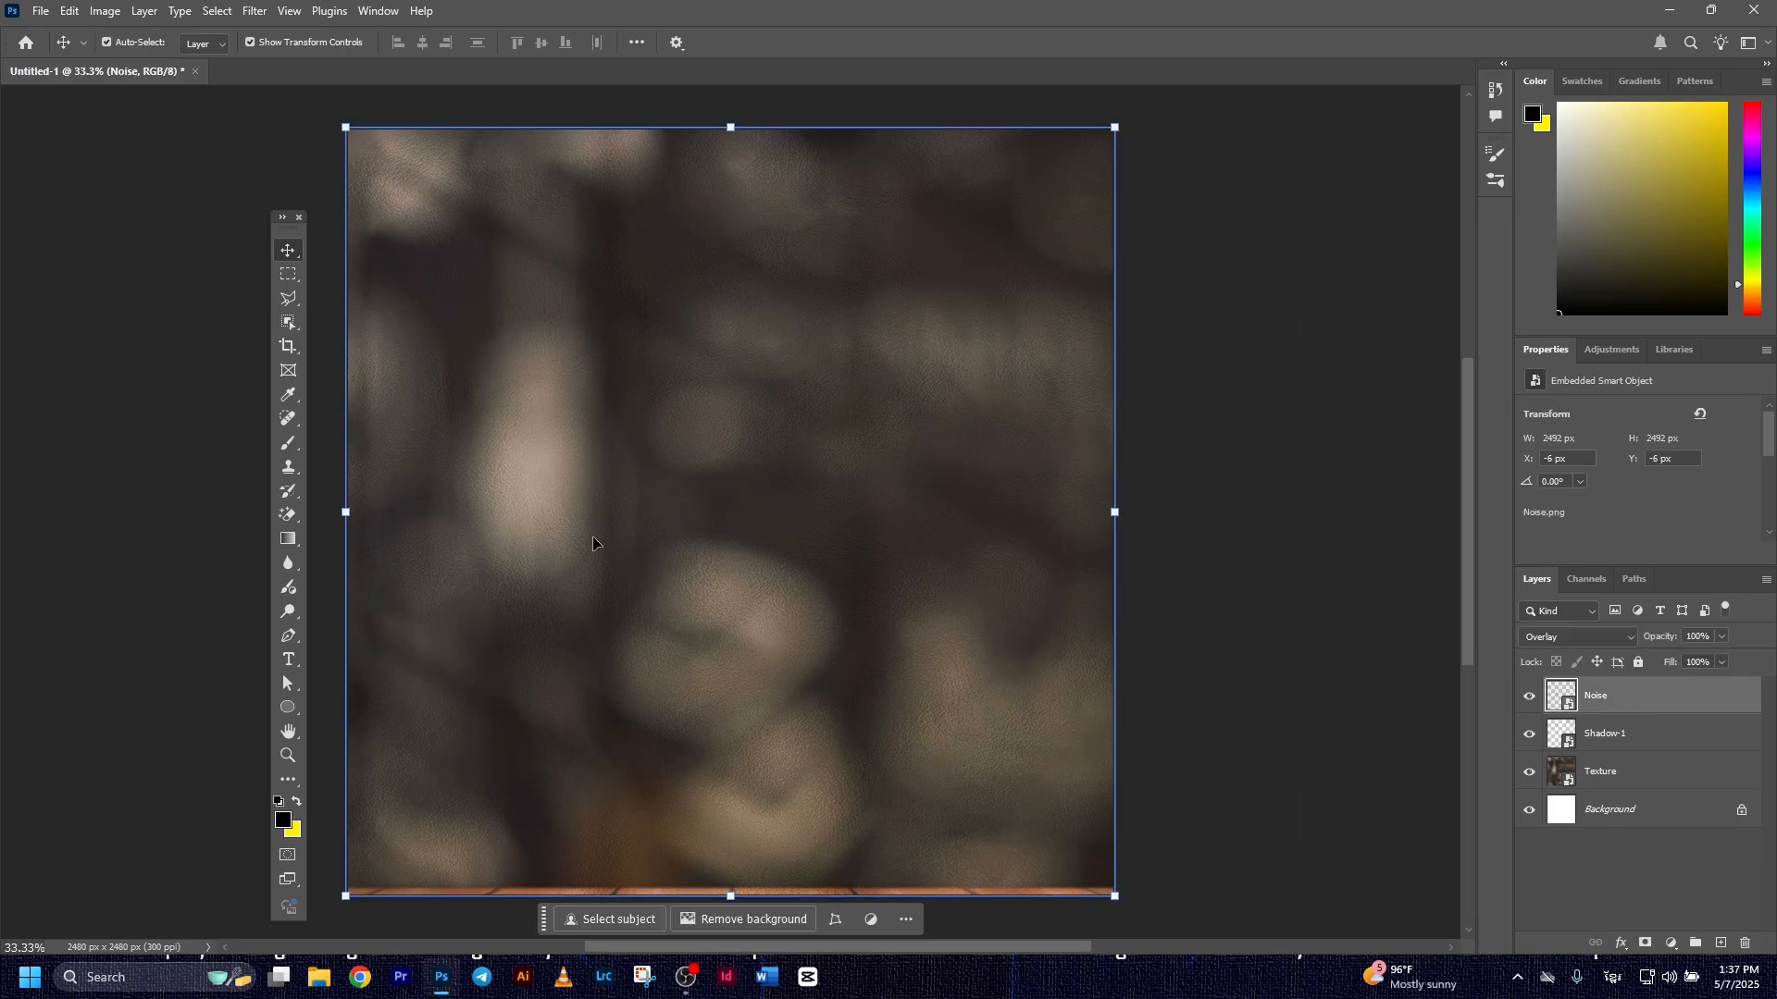
Draw a black rectangle of about 2489 by 2492 px covering the whole canvas
left_click(288, 707)
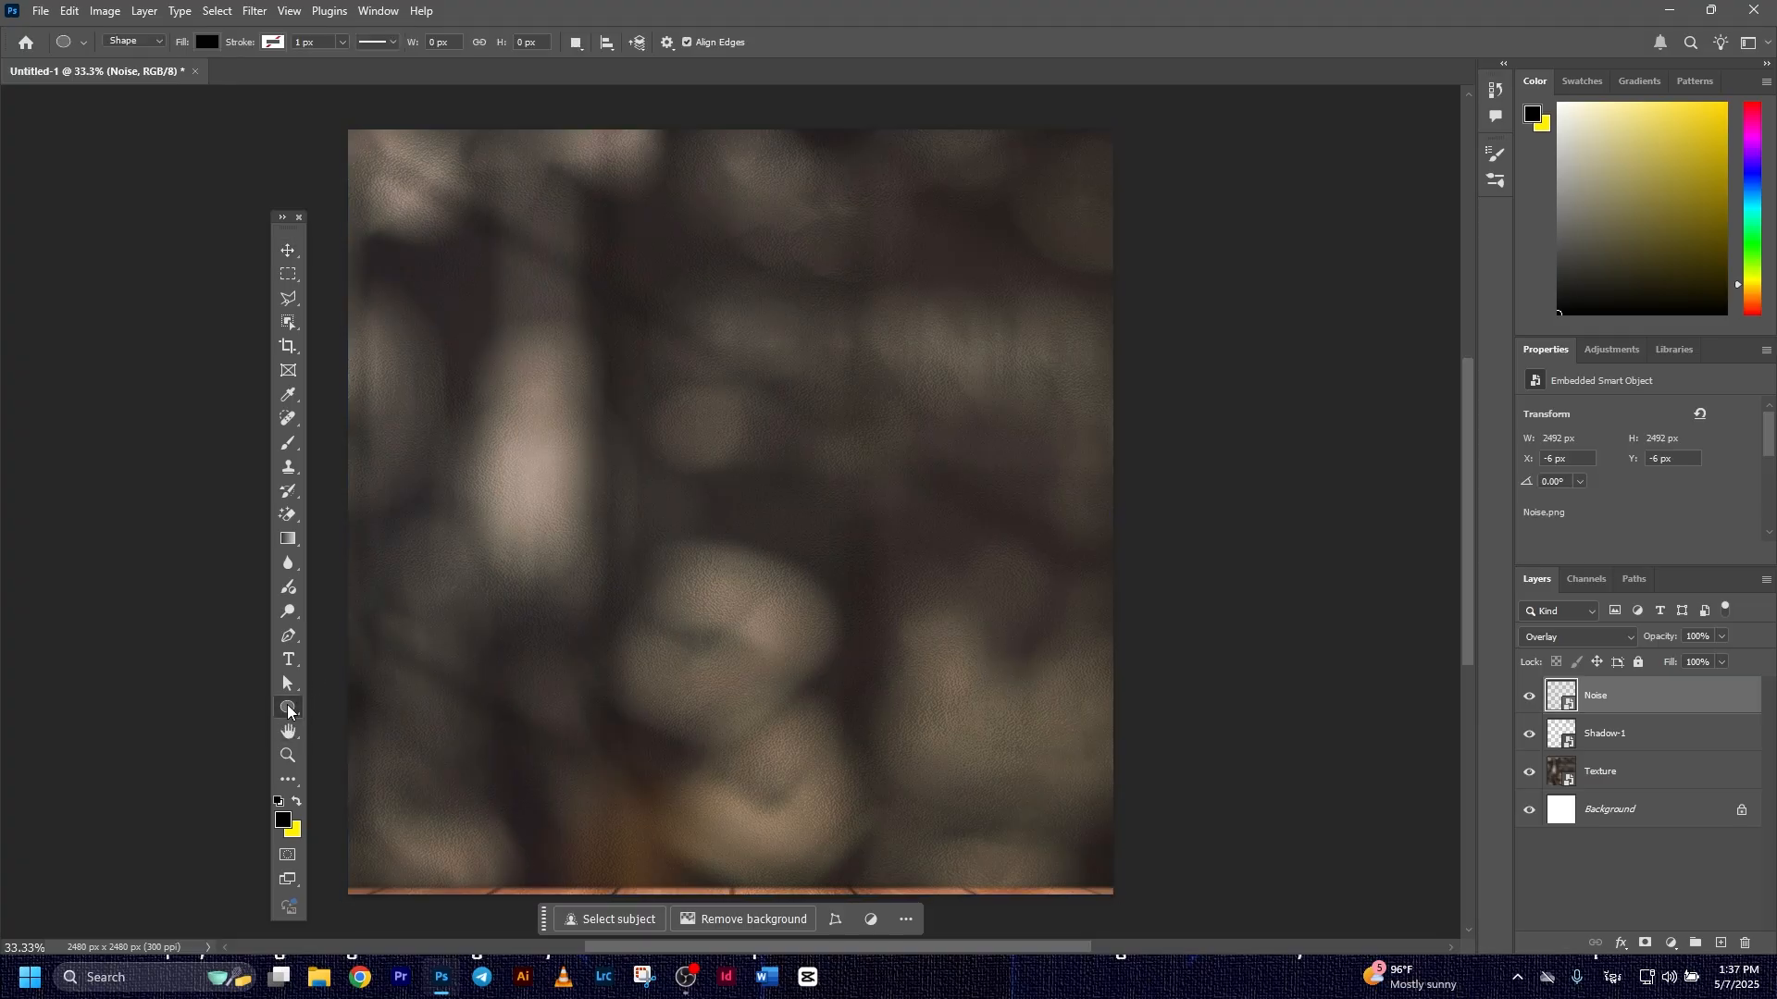
left_click(351, 717)
left_click_drag(347, 126, 1115, 895)
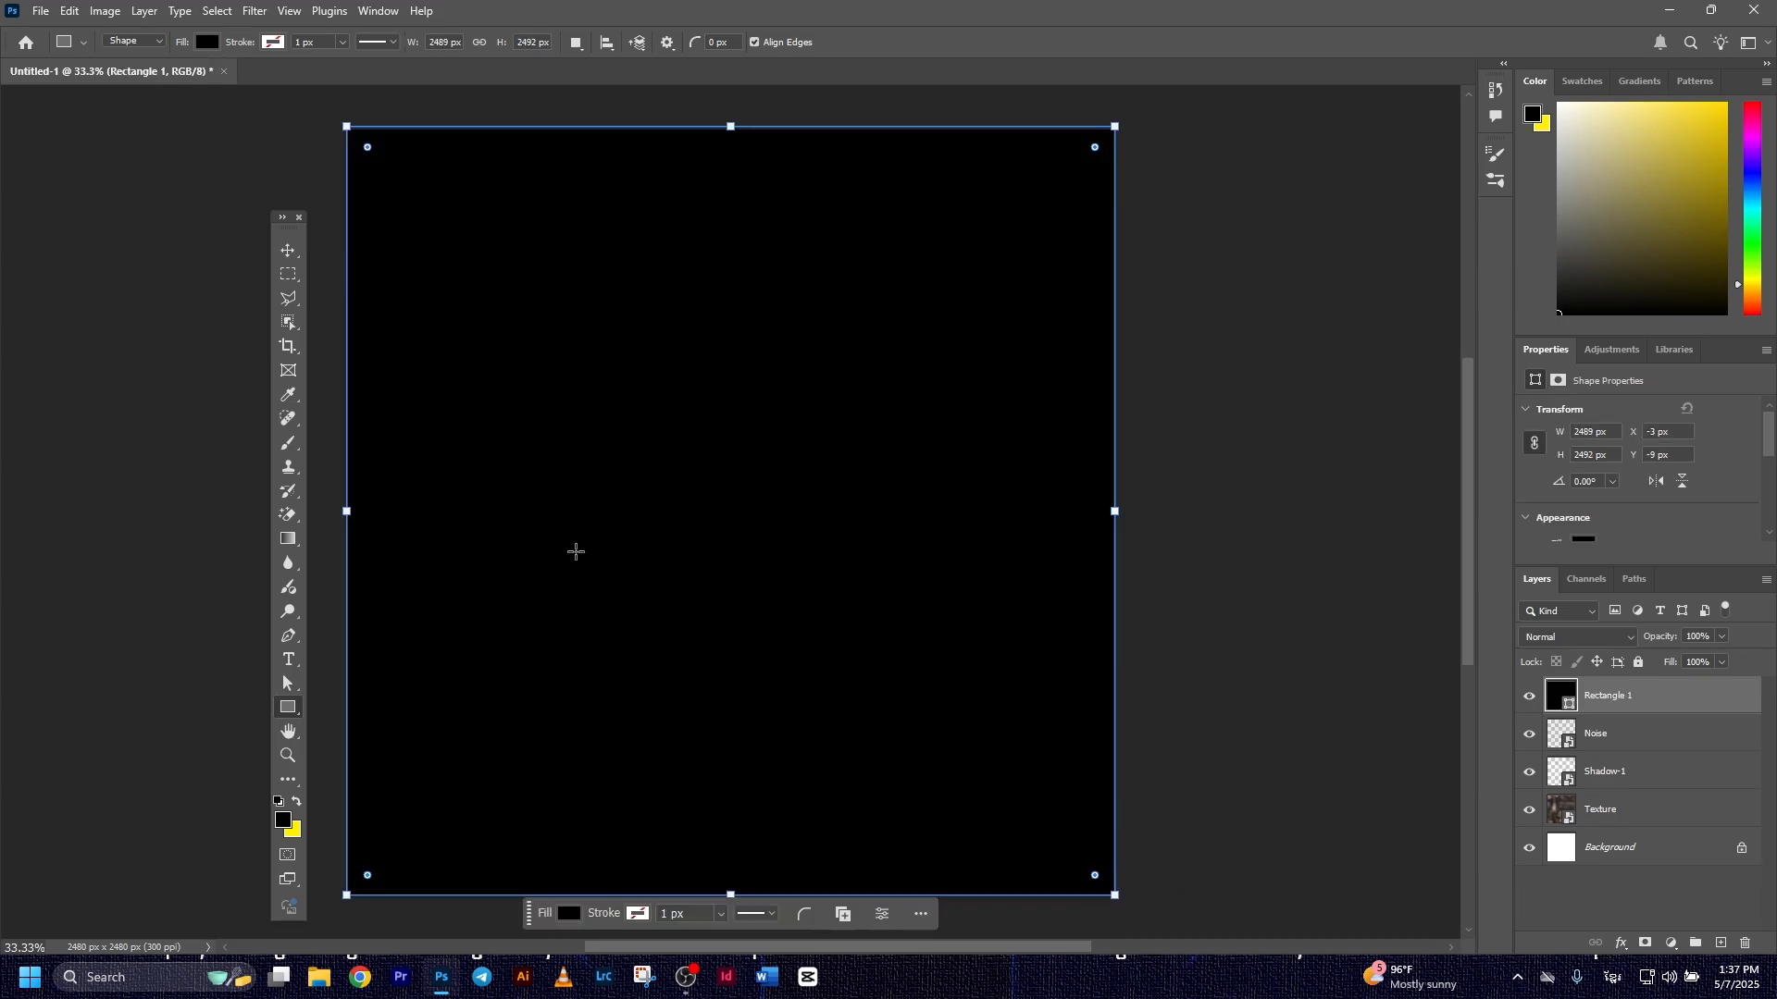
key("v")
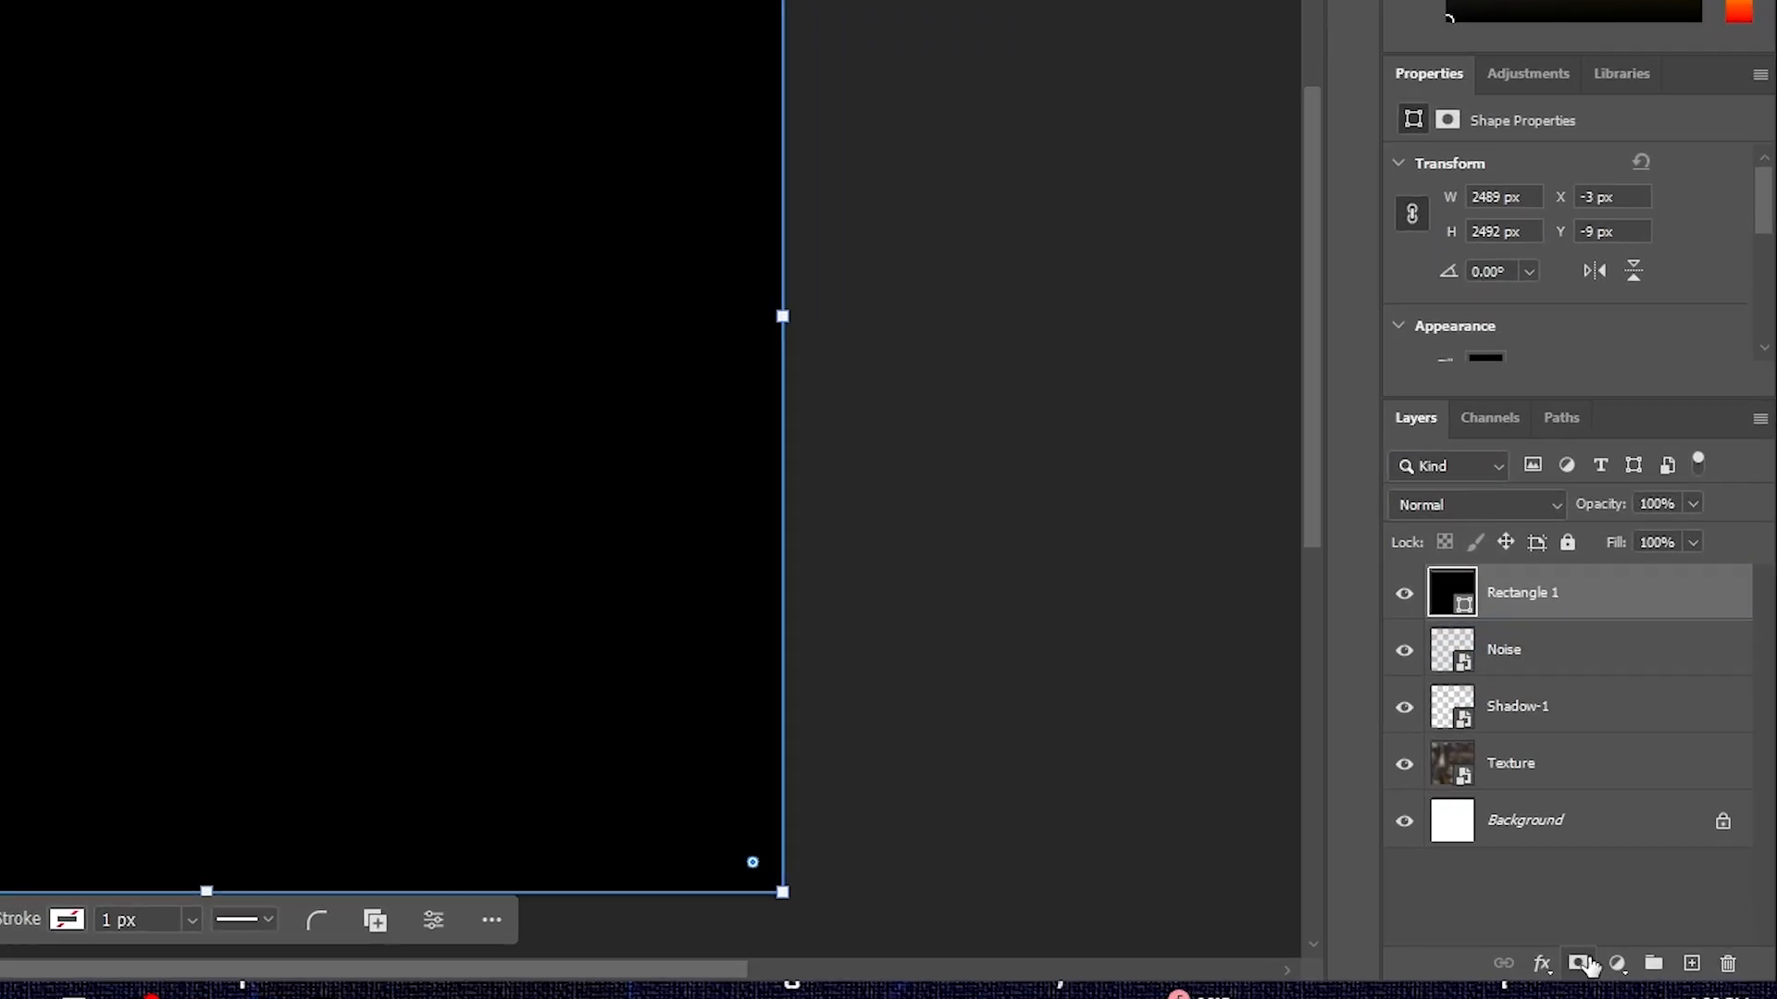
Add a layer mask to the black rectangle and paint it black with a 690 px Soft Round brush over the lower and left areas
left_click(1645, 943)
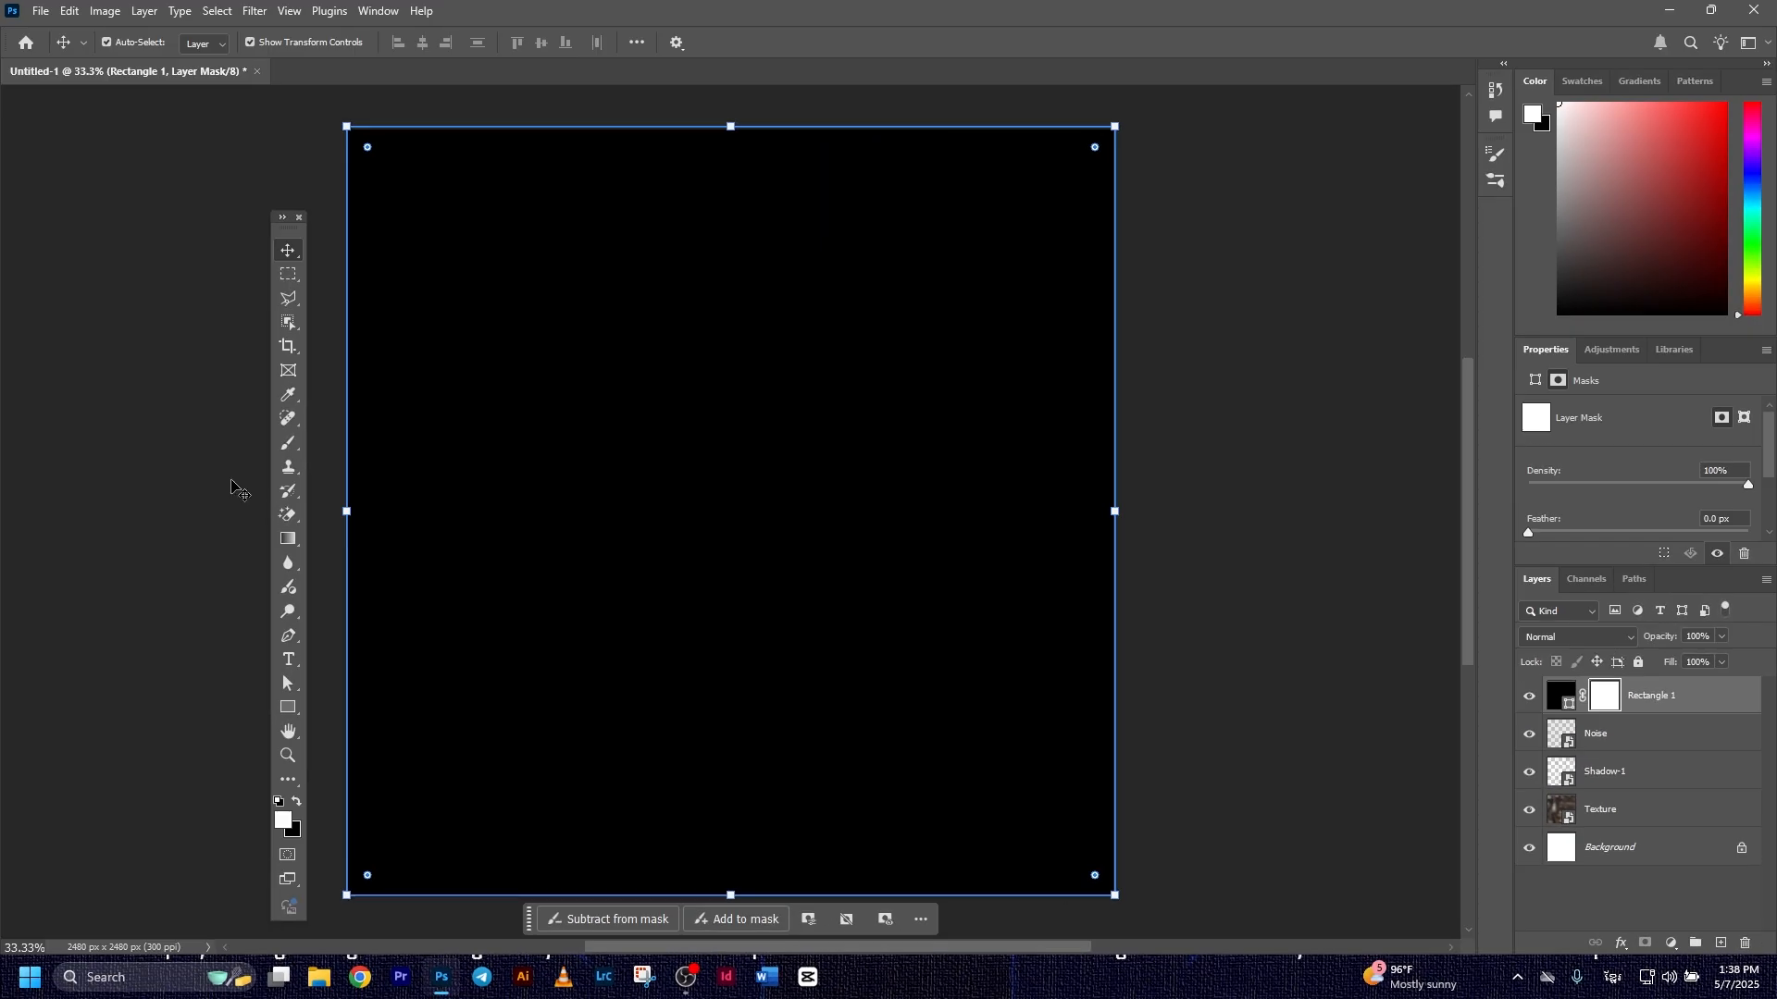
left_click(297, 442)
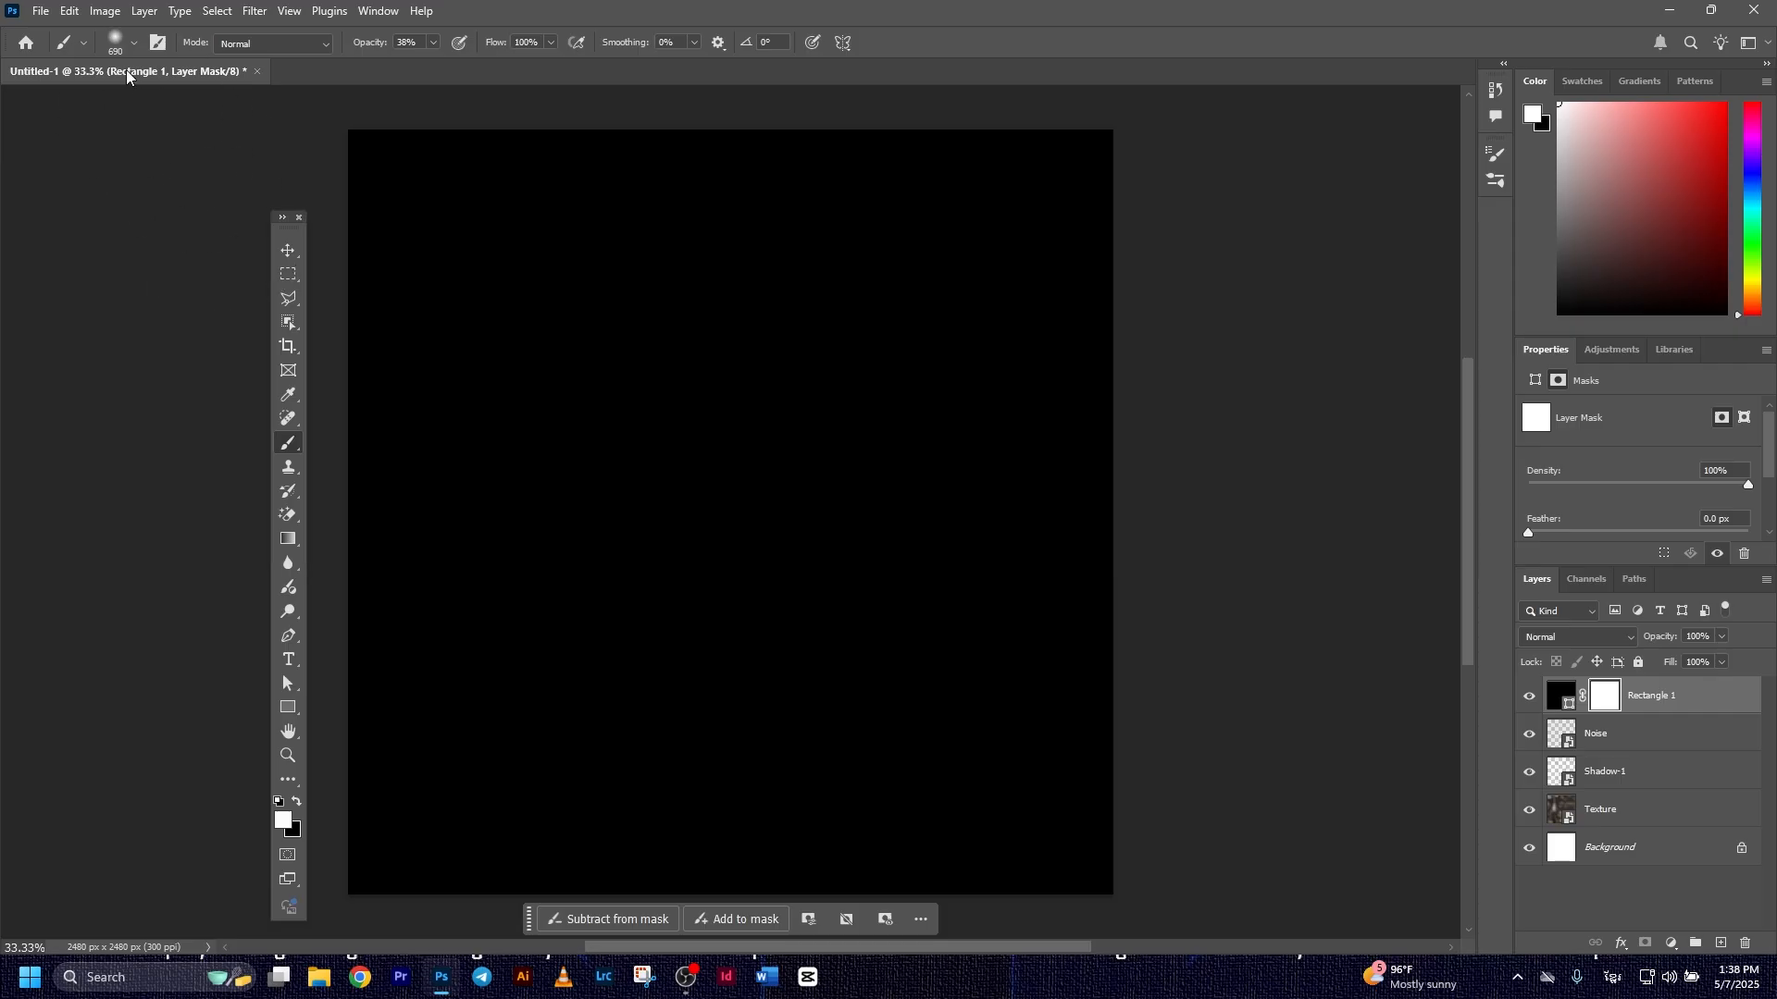
left_click(134, 43)
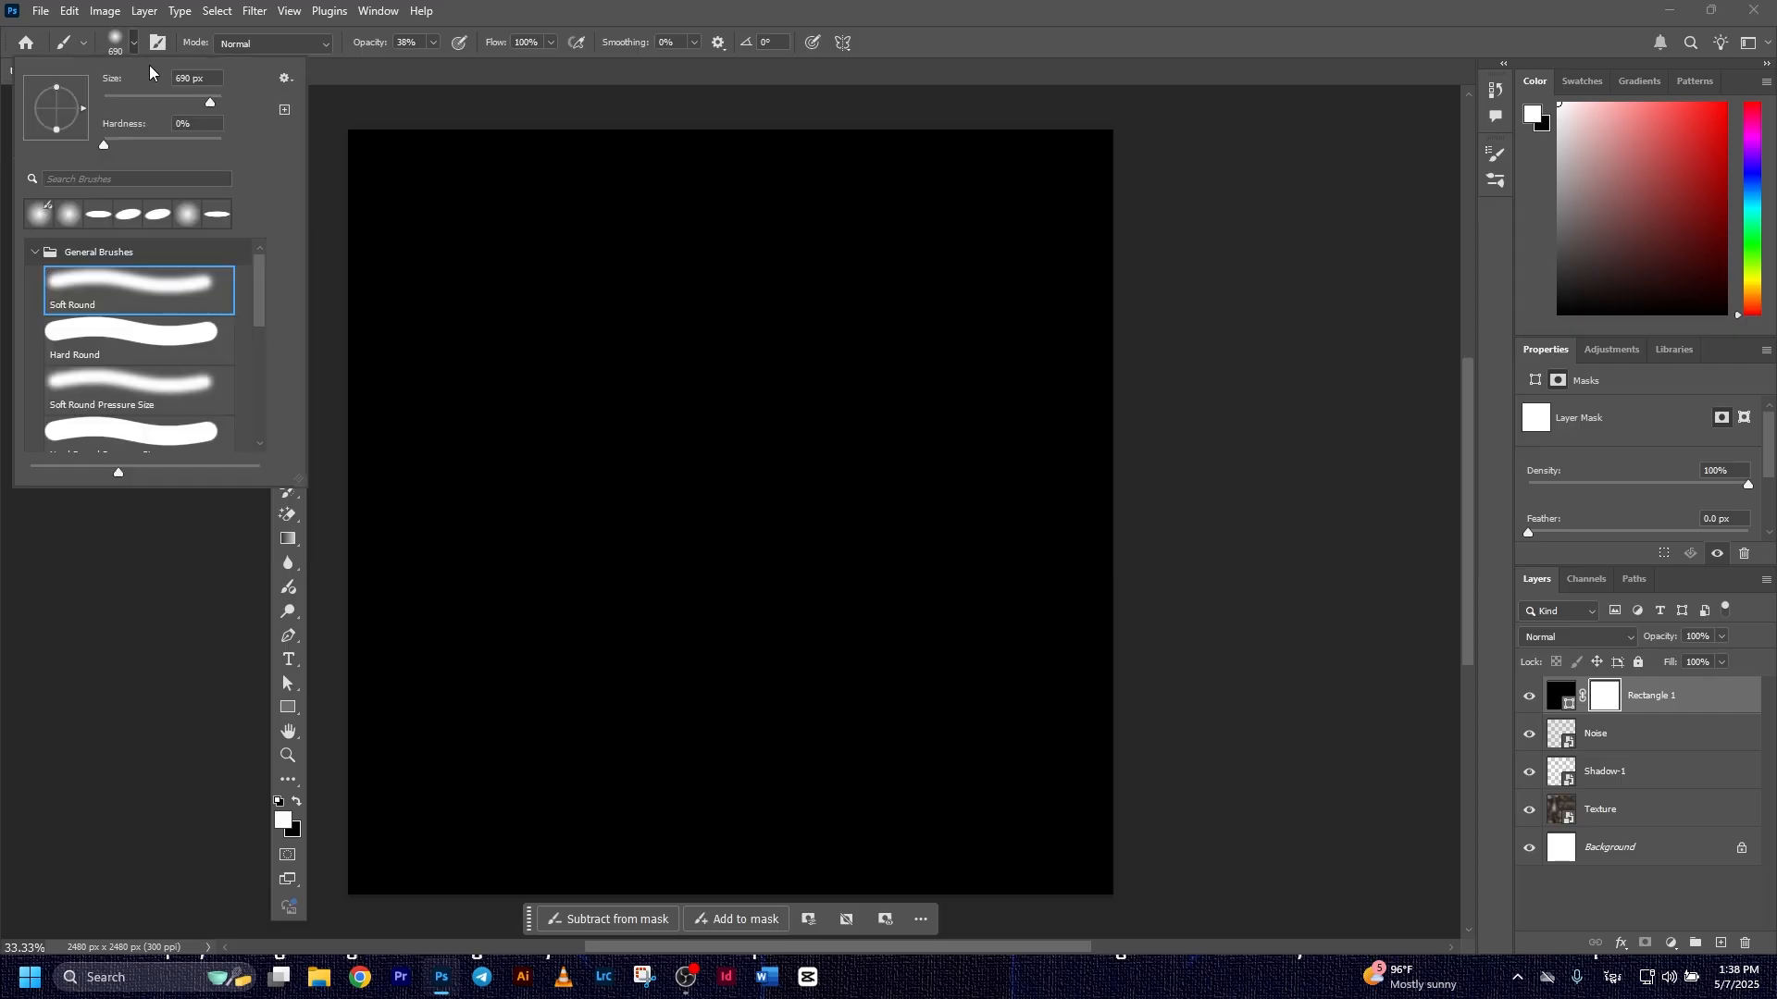
left_click(297, 810)
mouse_move(385, 802)
left_mouse_down()
mouse_move(473, 833)
mouse_move(676, 833)
left_mouse_up()
mouse_move(436, 841)
left_mouse_down()
mouse_move(1024, 852)
mouse_move(988, 848)
left_mouse_up()
mouse_move(397, 746)
left_mouse_down()
mouse_move(738, 784)
mouse_move(797, 764)
mouse_move(405, 598)
mouse_move(498, 645)
mouse_move(1102, 753)
left_mouse_up()
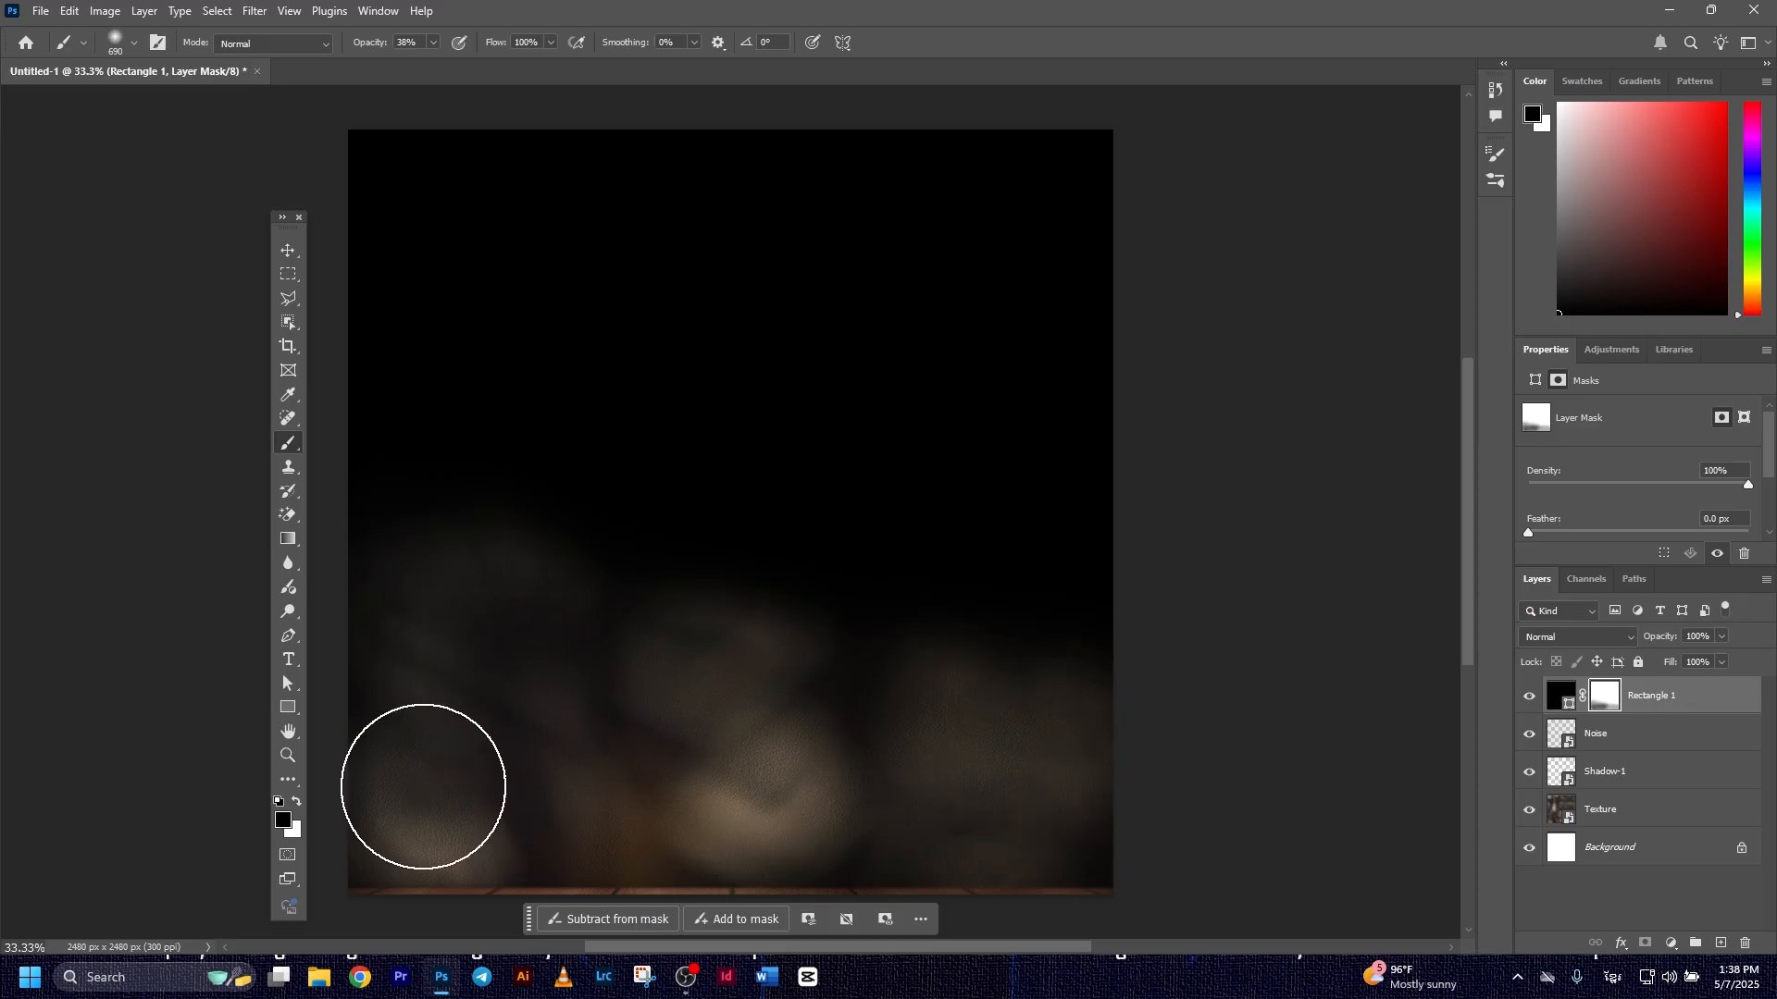
mouse_move(623, 849)
left_mouse_down()
mouse_move(963, 760)
mouse_move(464, 500)
mouse_move(357, 375)
mouse_move(425, 379)
mouse_move(700, 550)
mouse_move(722, 633)
mouse_move(538, 495)
mouse_move(1070, 826)
mouse_move(1128, 818)
mouse_move(962, 678)
mouse_move(386, 281)
mouse_move(904, 702)
mouse_move(634, 509)
mouse_move(518, 564)
mouse_move(458, 643)
mouse_move(499, 603)
mouse_move(709, 723)
mouse_move(565, 343)
mouse_move(441, 210)
mouse_move(919, 495)
mouse_move(1133, 585)
mouse_move(1094, 494)
mouse_move(522, 186)
left_mouse_up()
Set the masked black rectangle's blend mode to Overlay and its opacity to 61%
left_click(1561, 695)
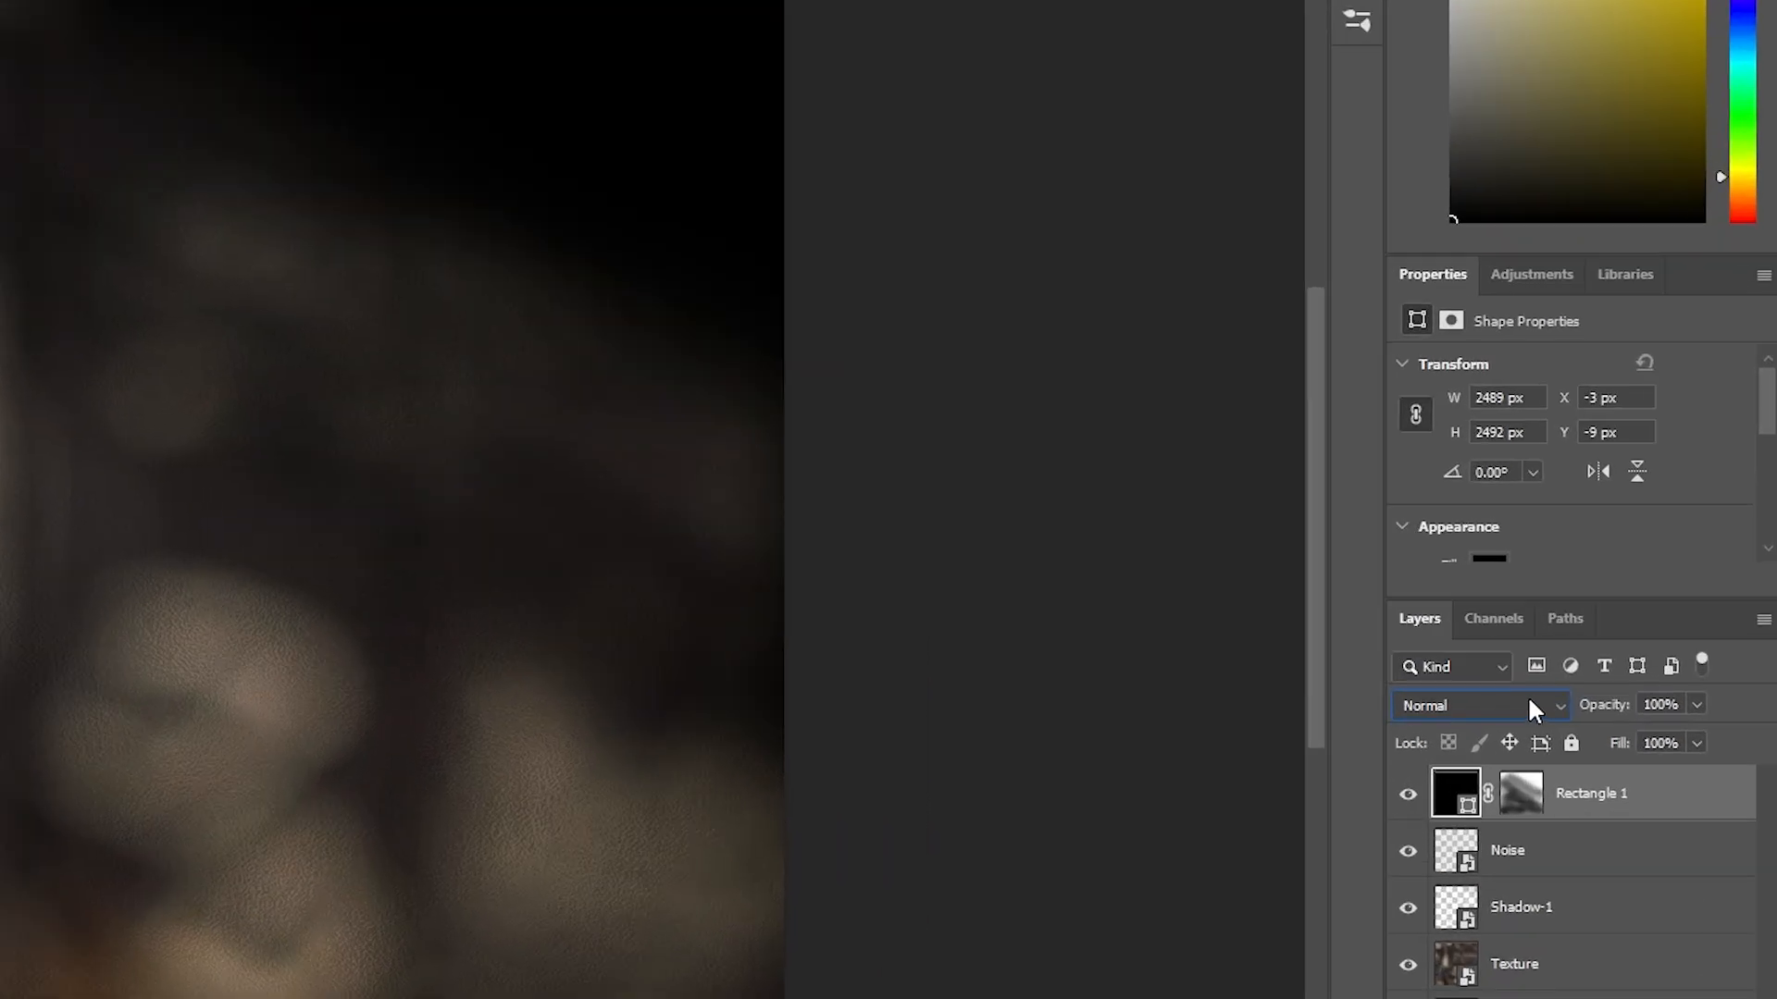
left_click(1615, 637)
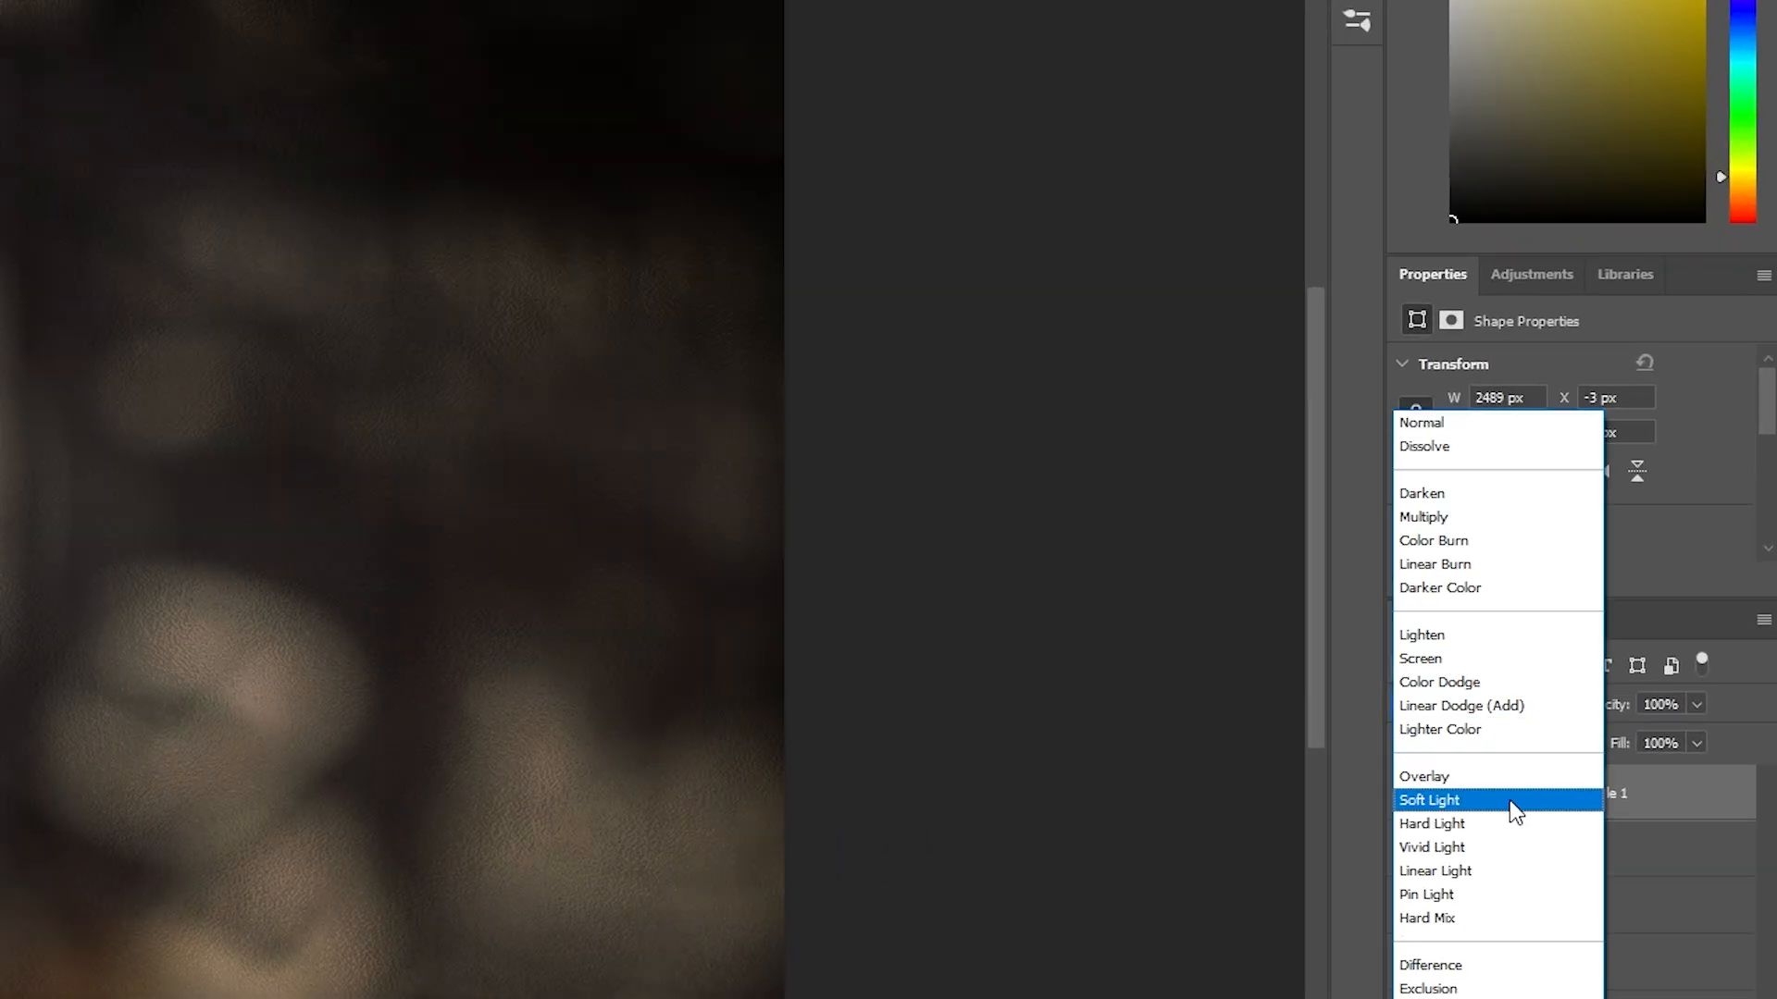
left_click(1480, 777)
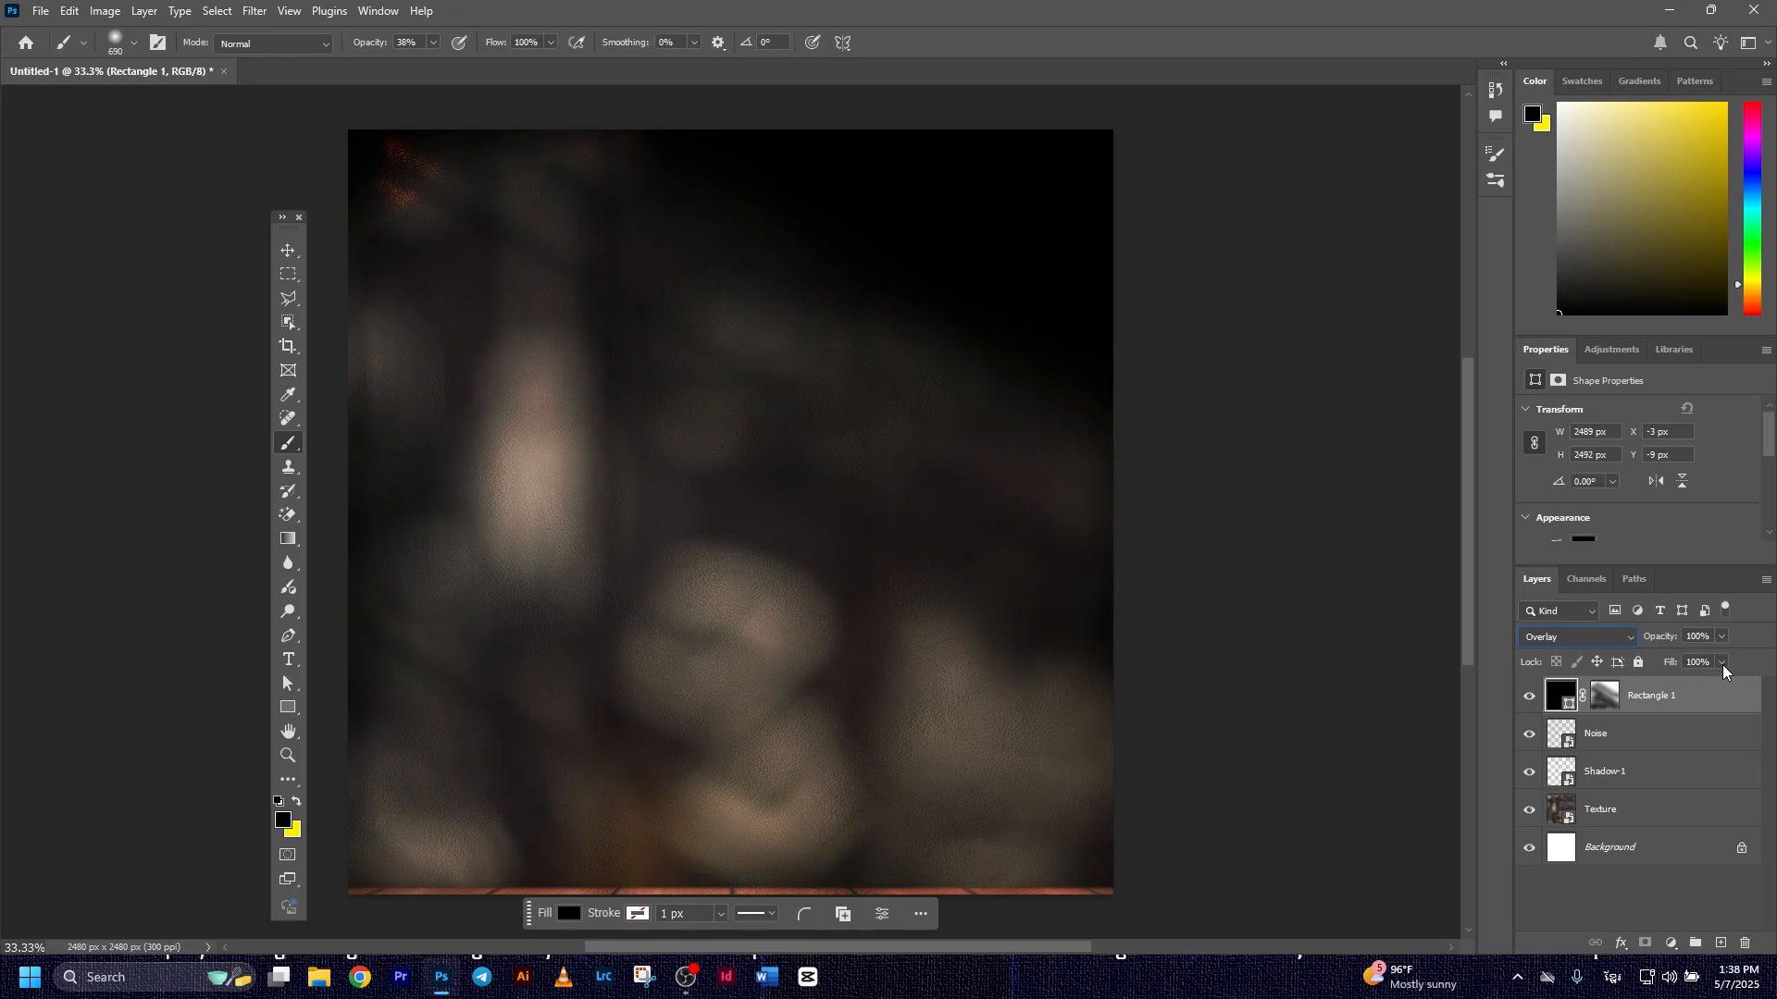
left_click(1720, 638)
left_click_drag(1719, 655, 1703, 653)
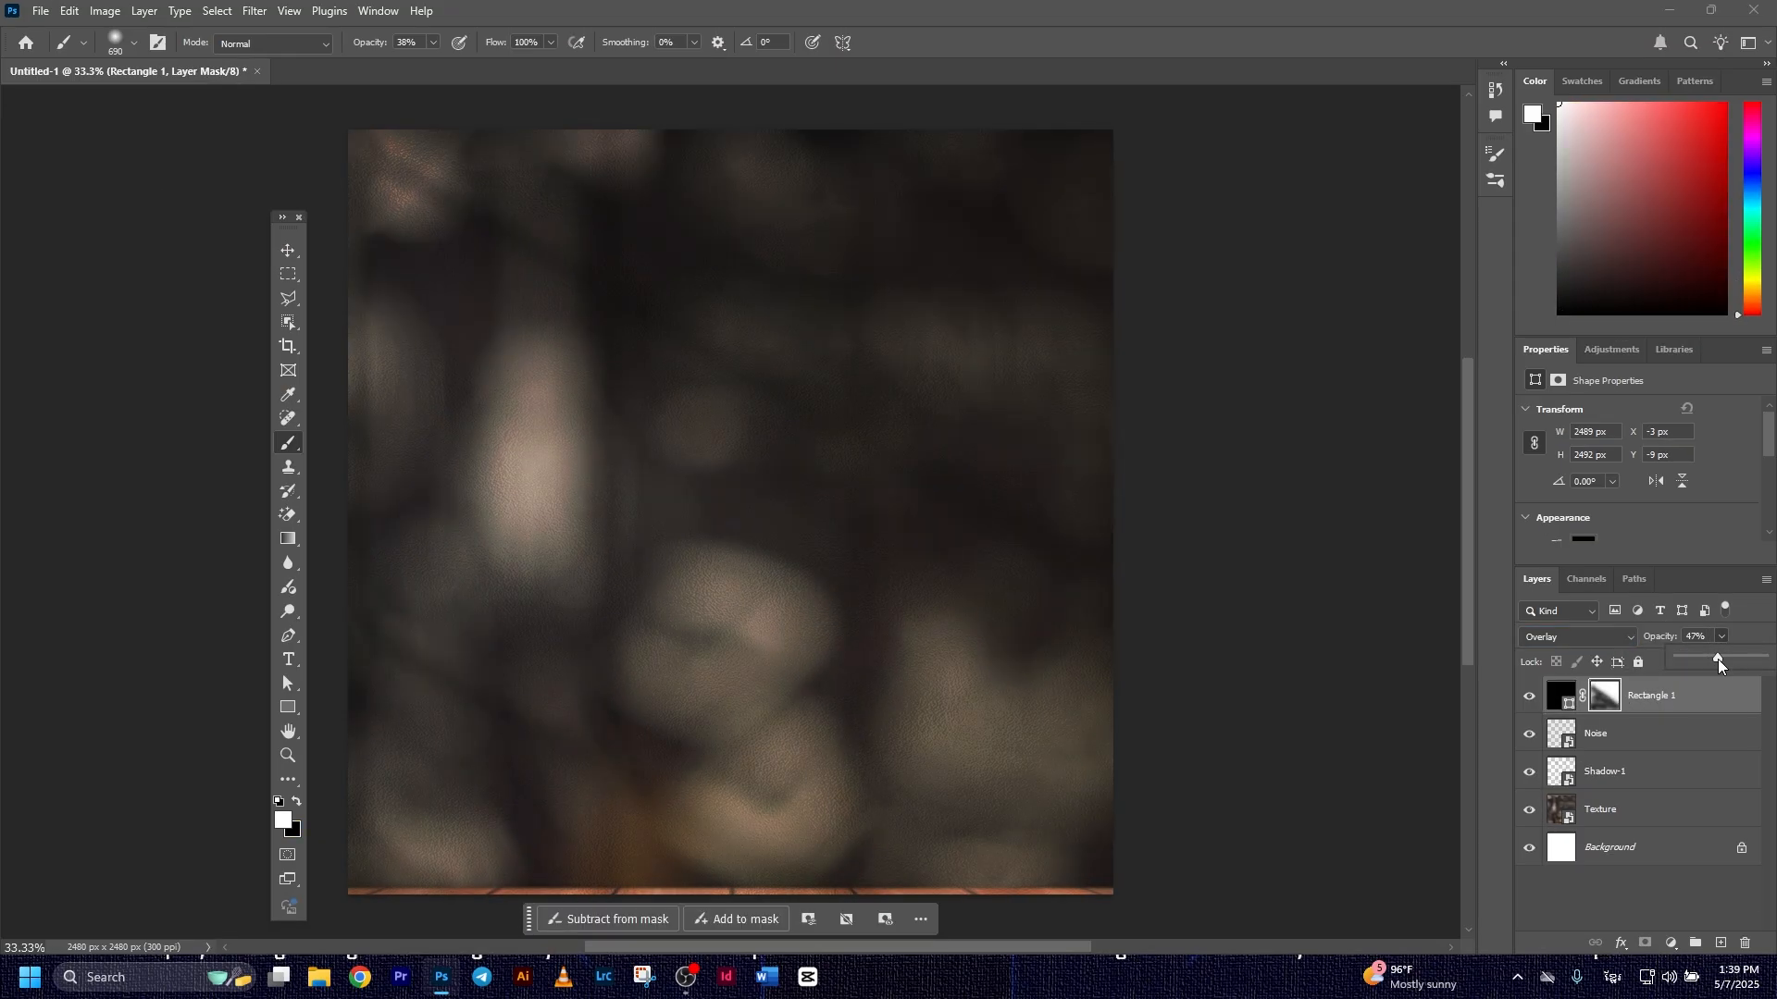
left_click_drag(1717, 659, 1729, 664)
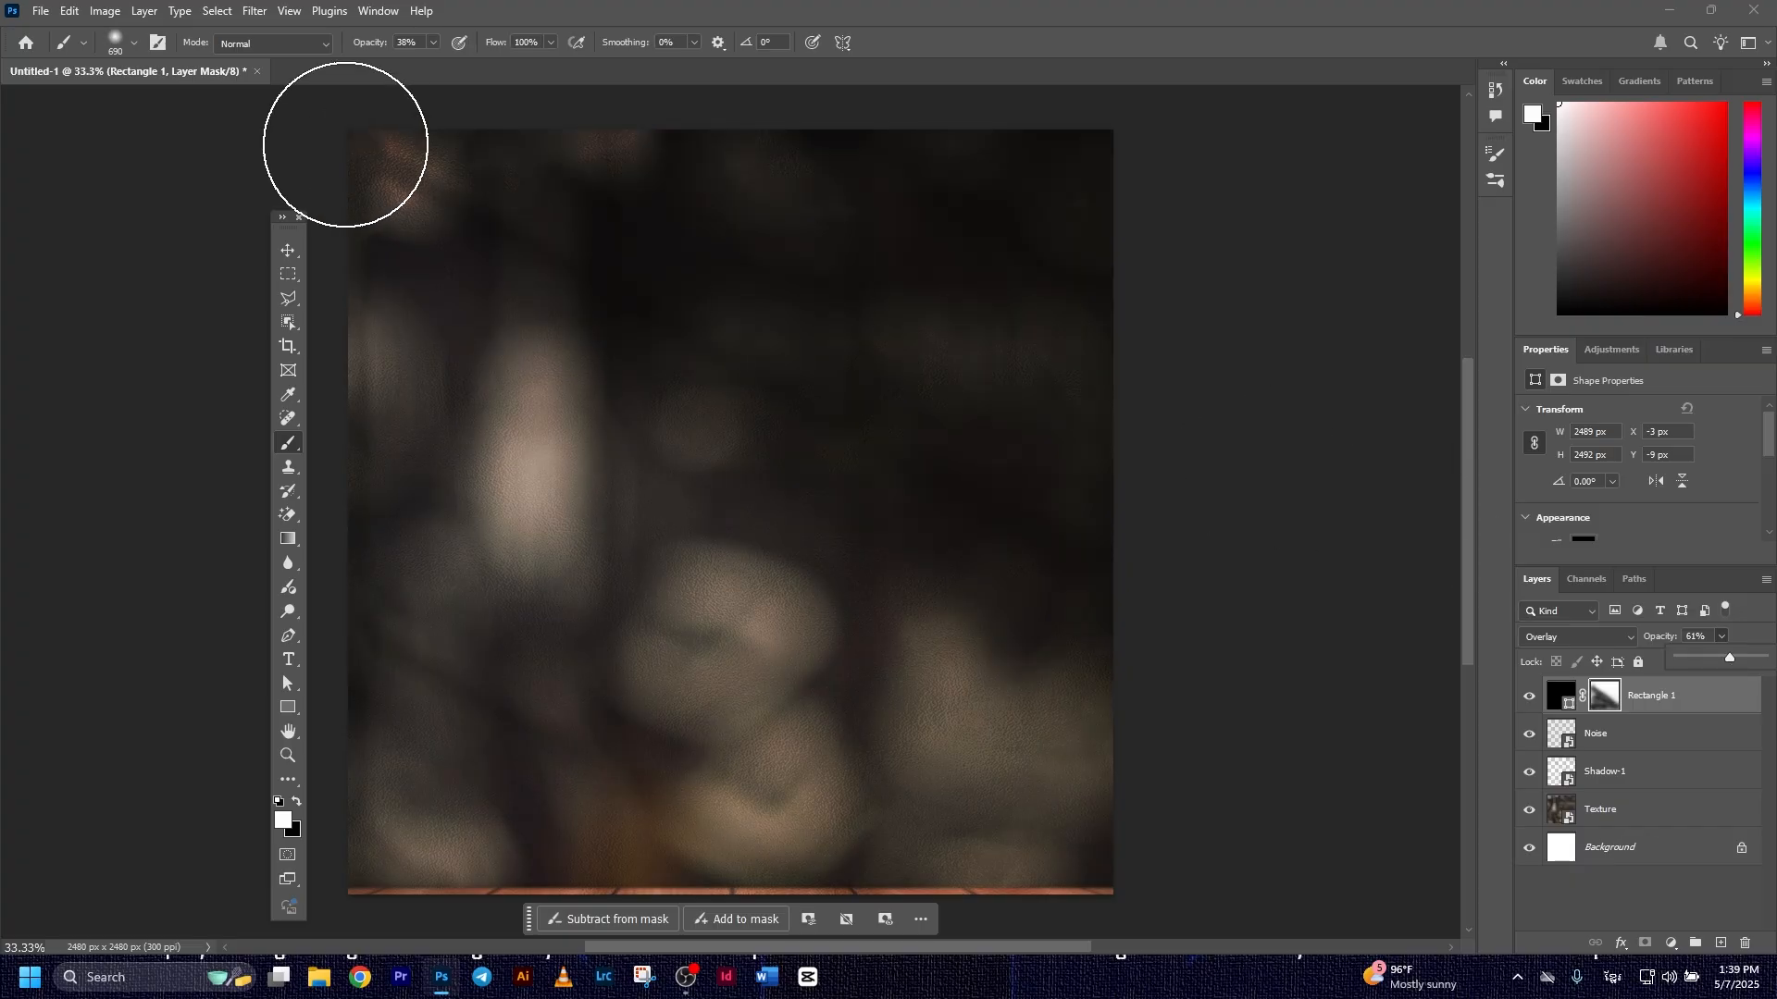
left_click(289, 250)
left_click(1350, 685)
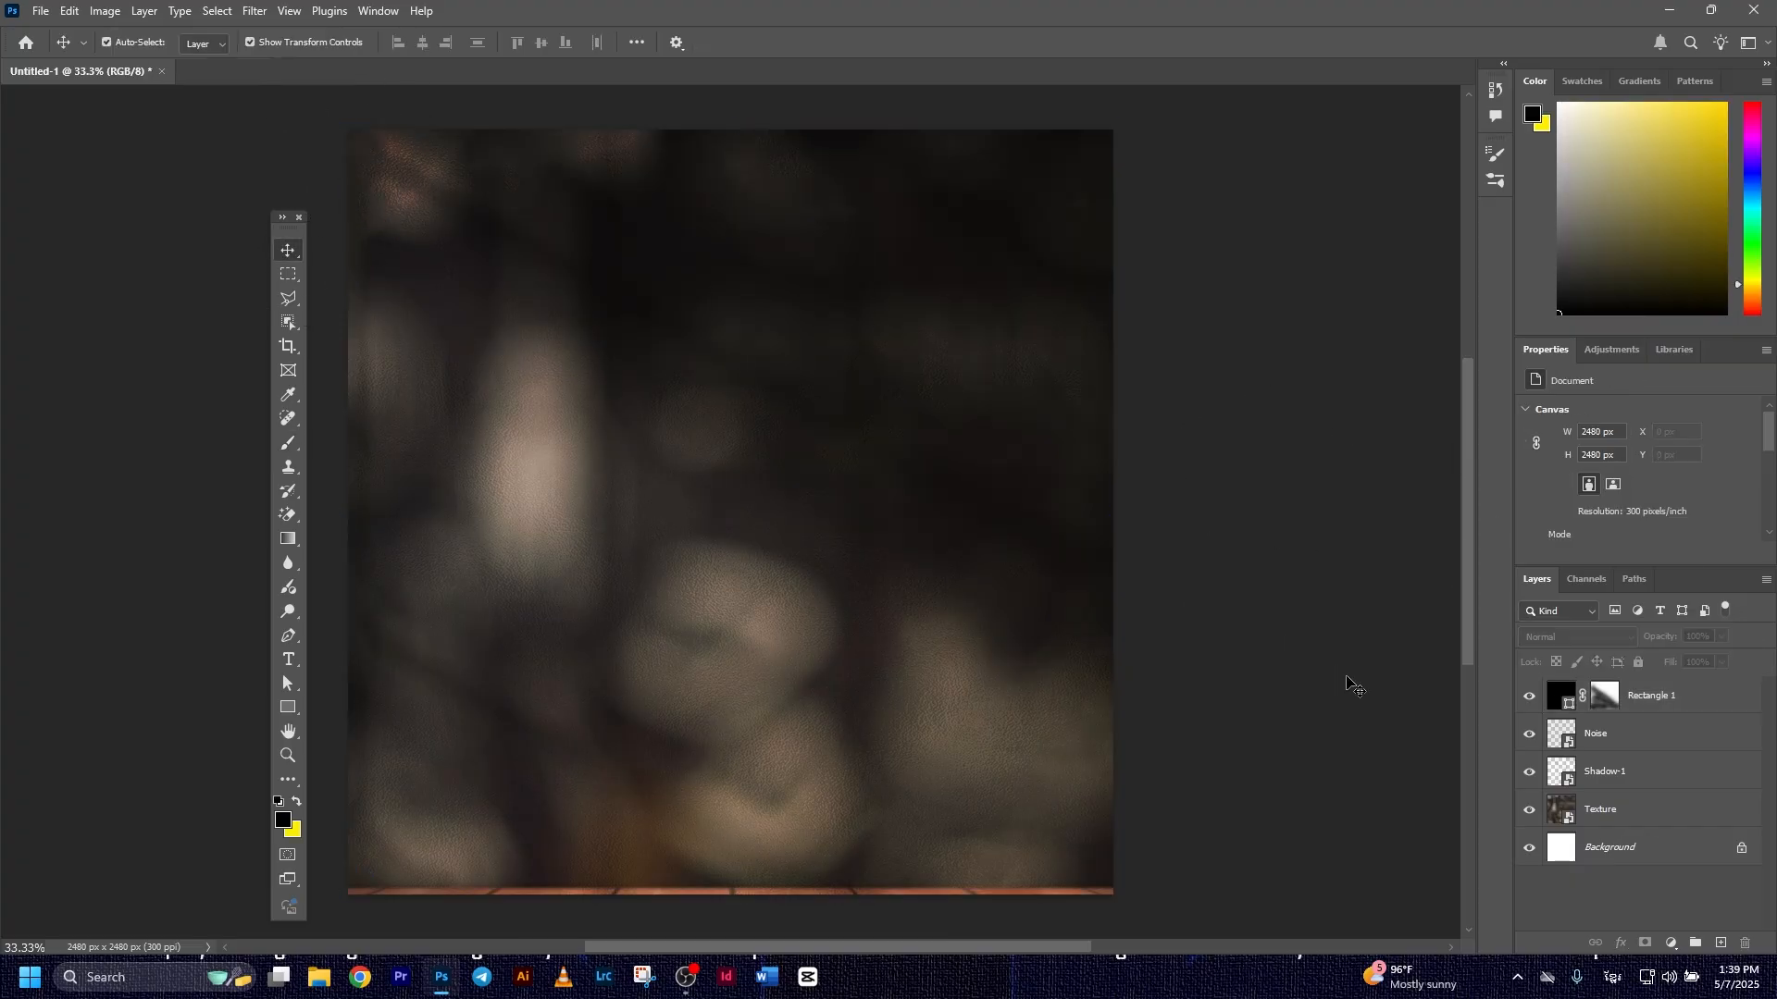
Place the Table image above the rectangle layer, scaled to about 124% and aligned across the canvas's bottom edge
left_click(1652, 696)
left_click(41, 10)
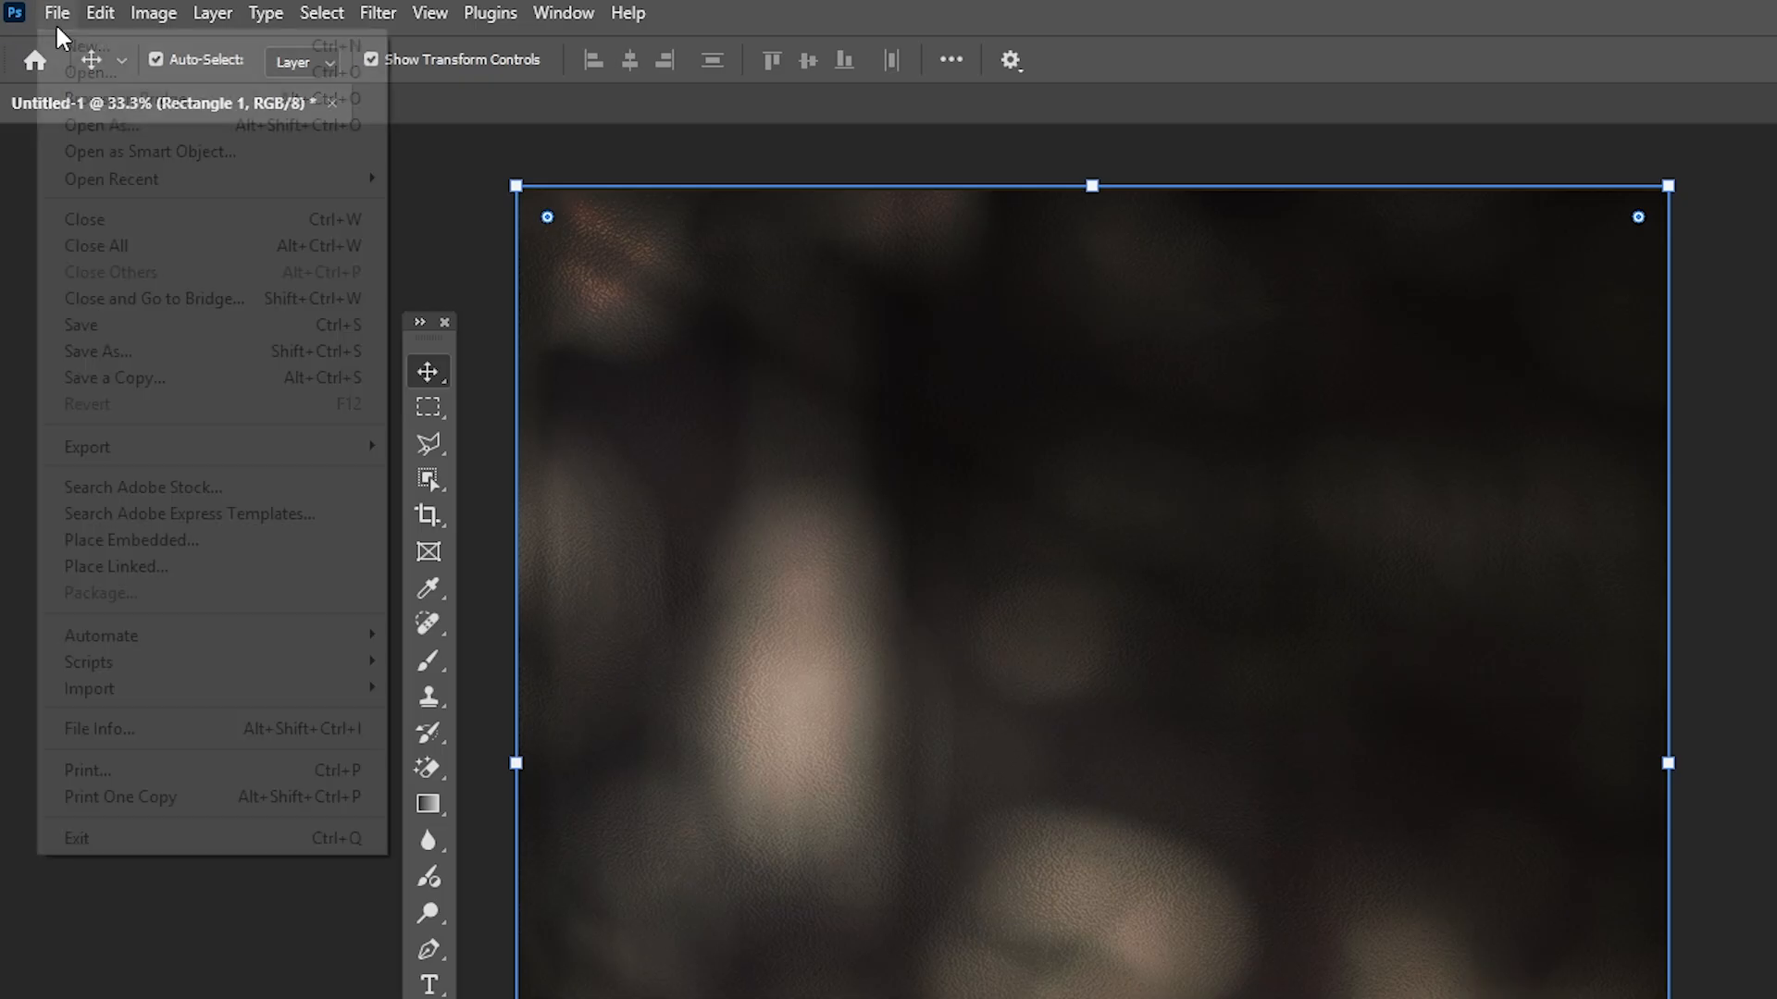
left_click(183, 549)
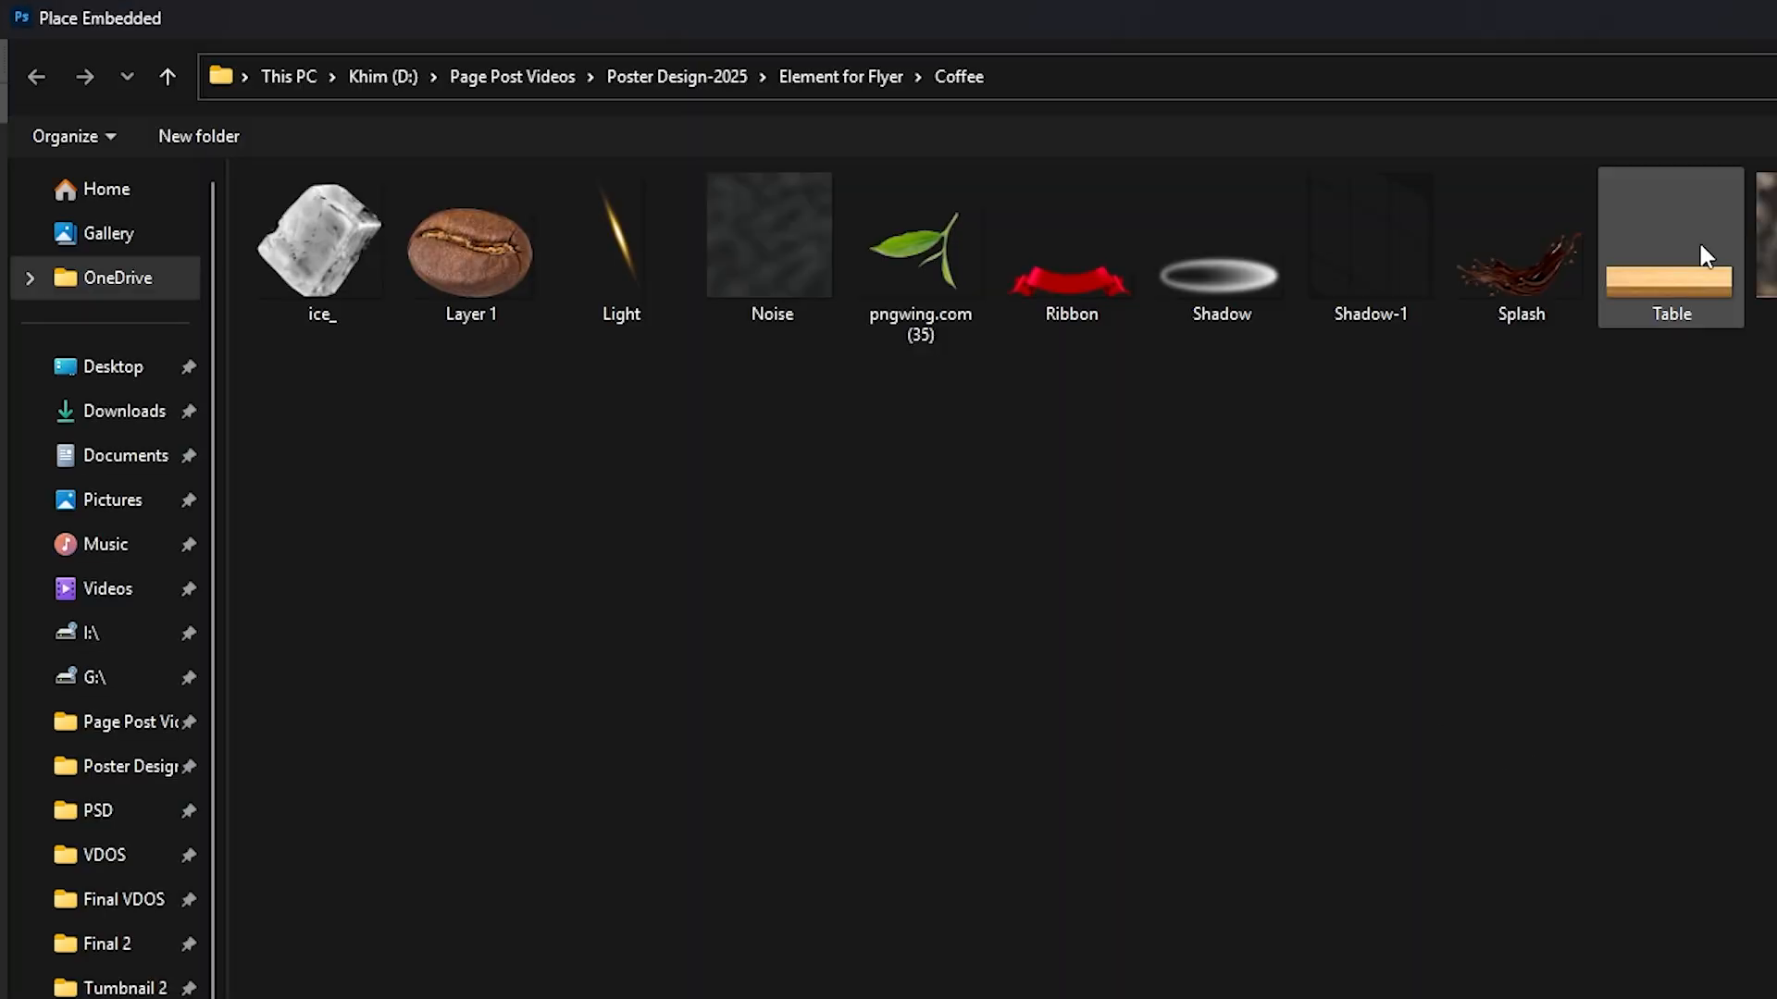
double_click(1705, 255)
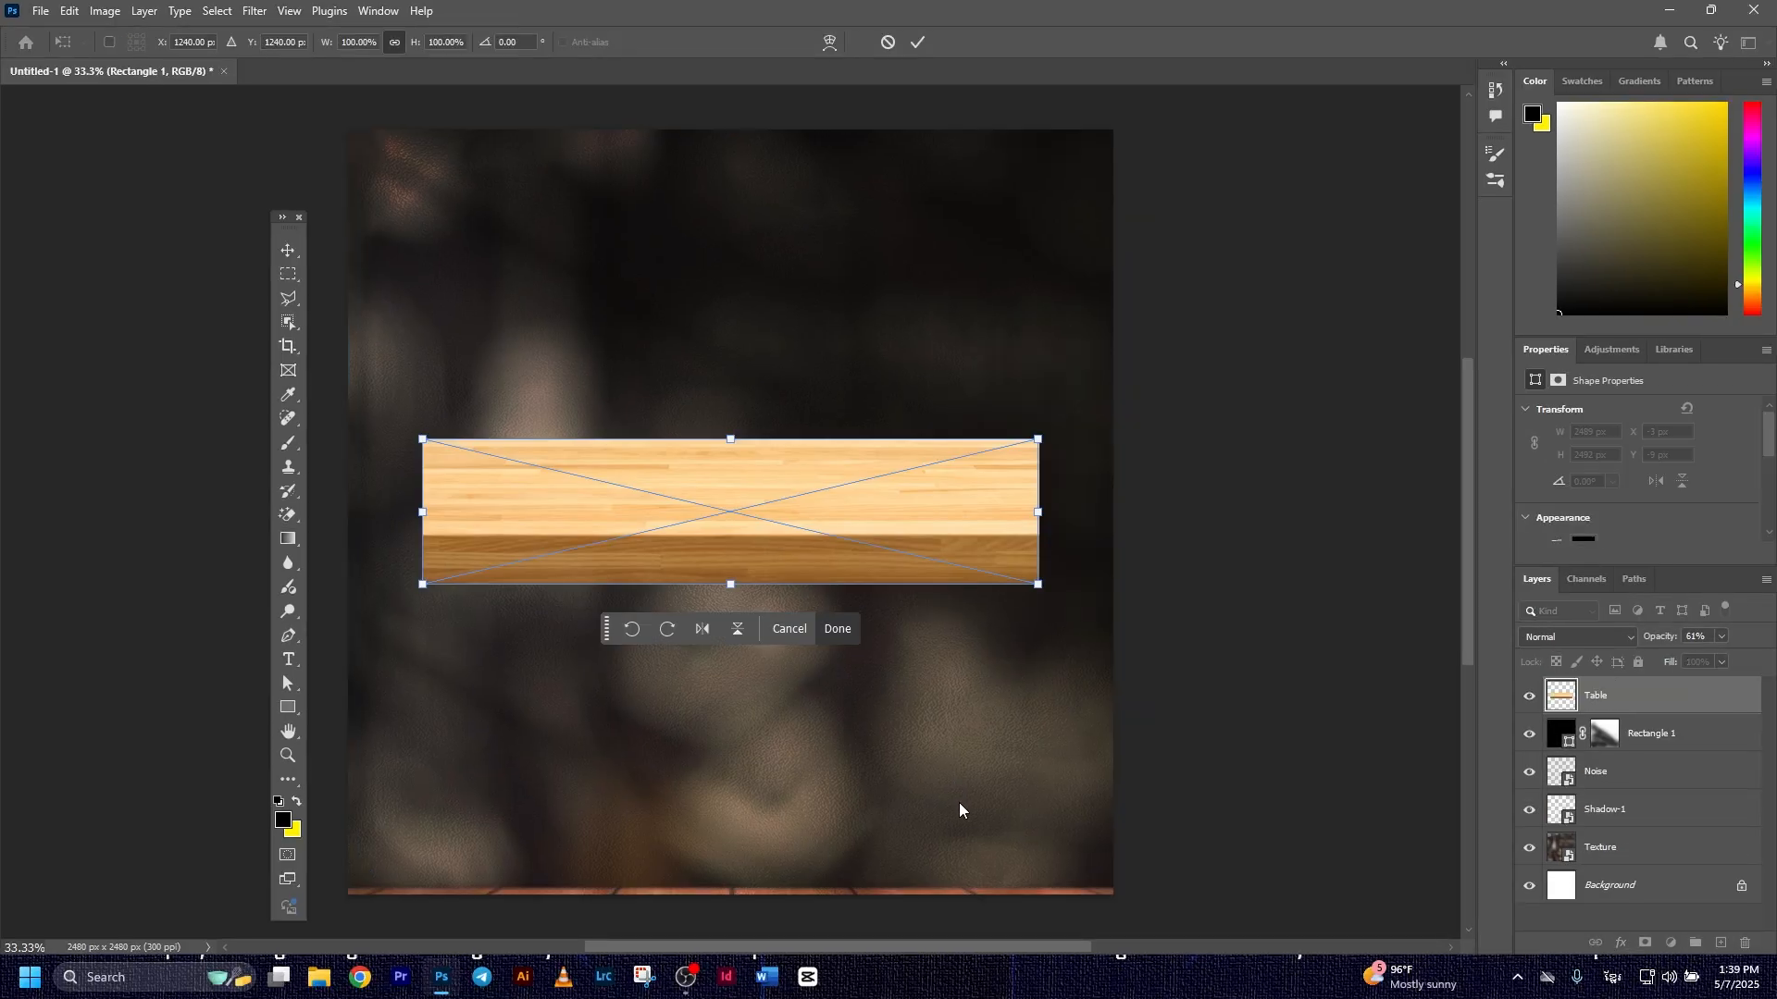
left_click_drag(868, 518, 797, 803)
left_click_drag(965, 737, 1118, 698)
left_click_drag(1005, 775, 1000, 790)
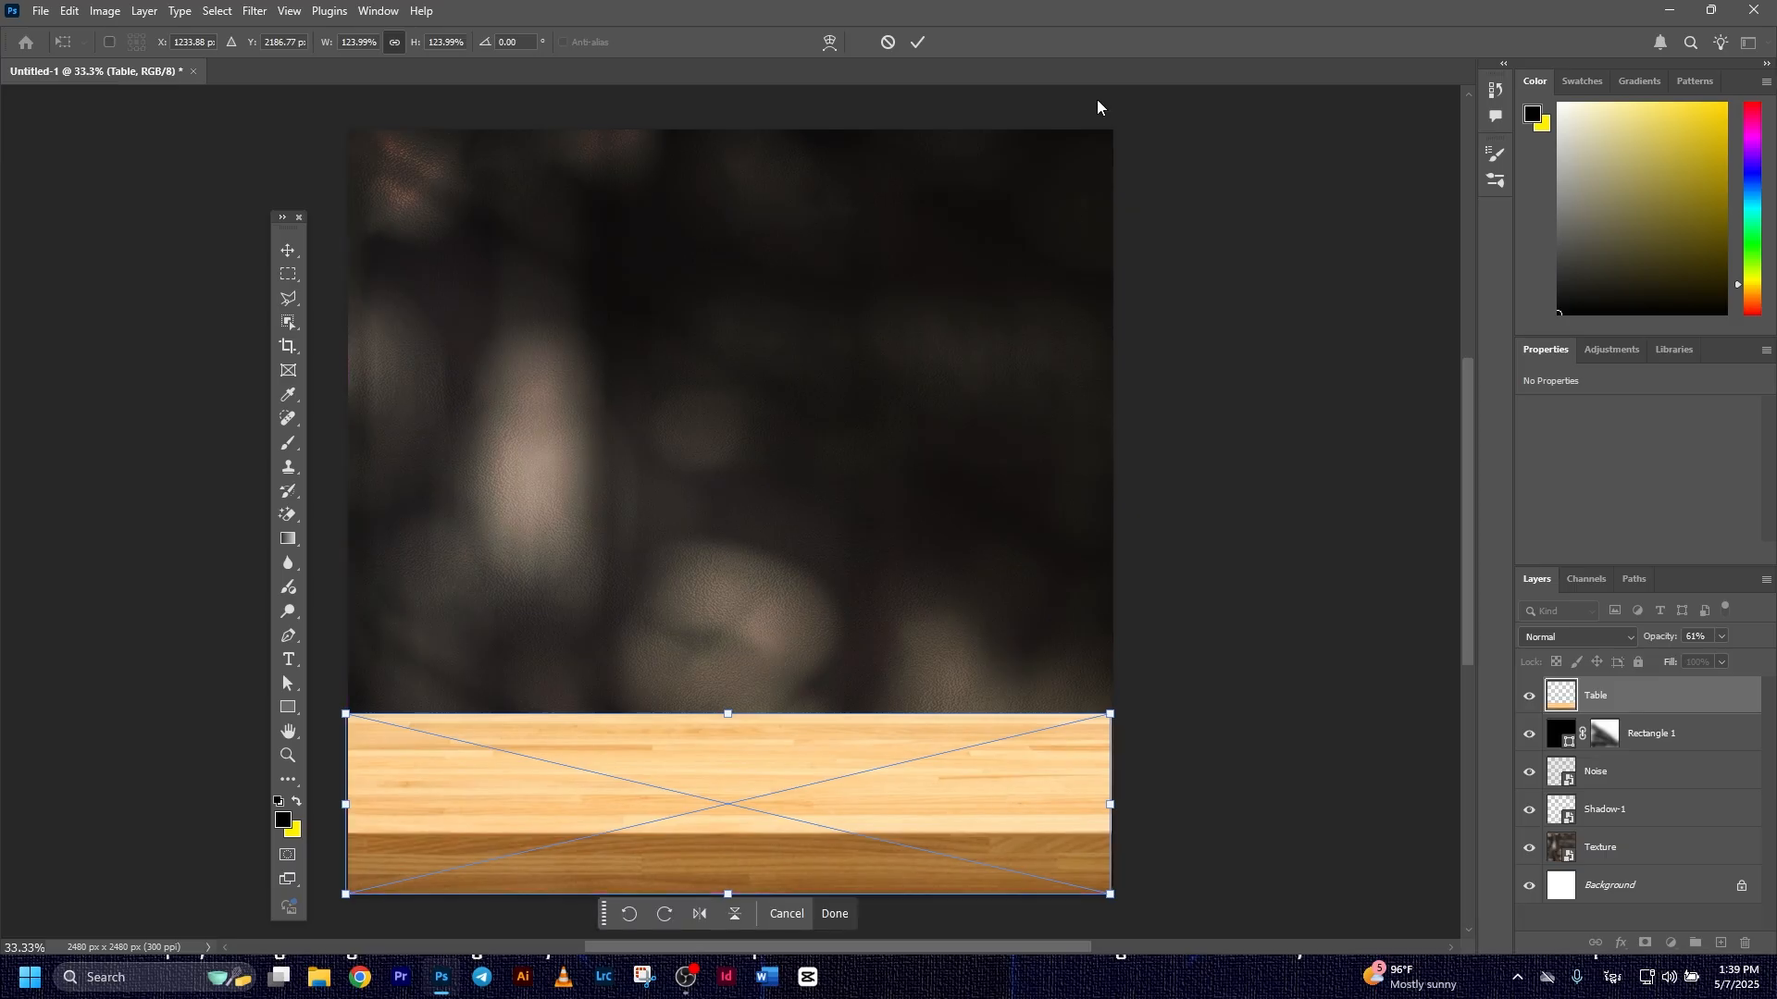
left_click(917, 44)
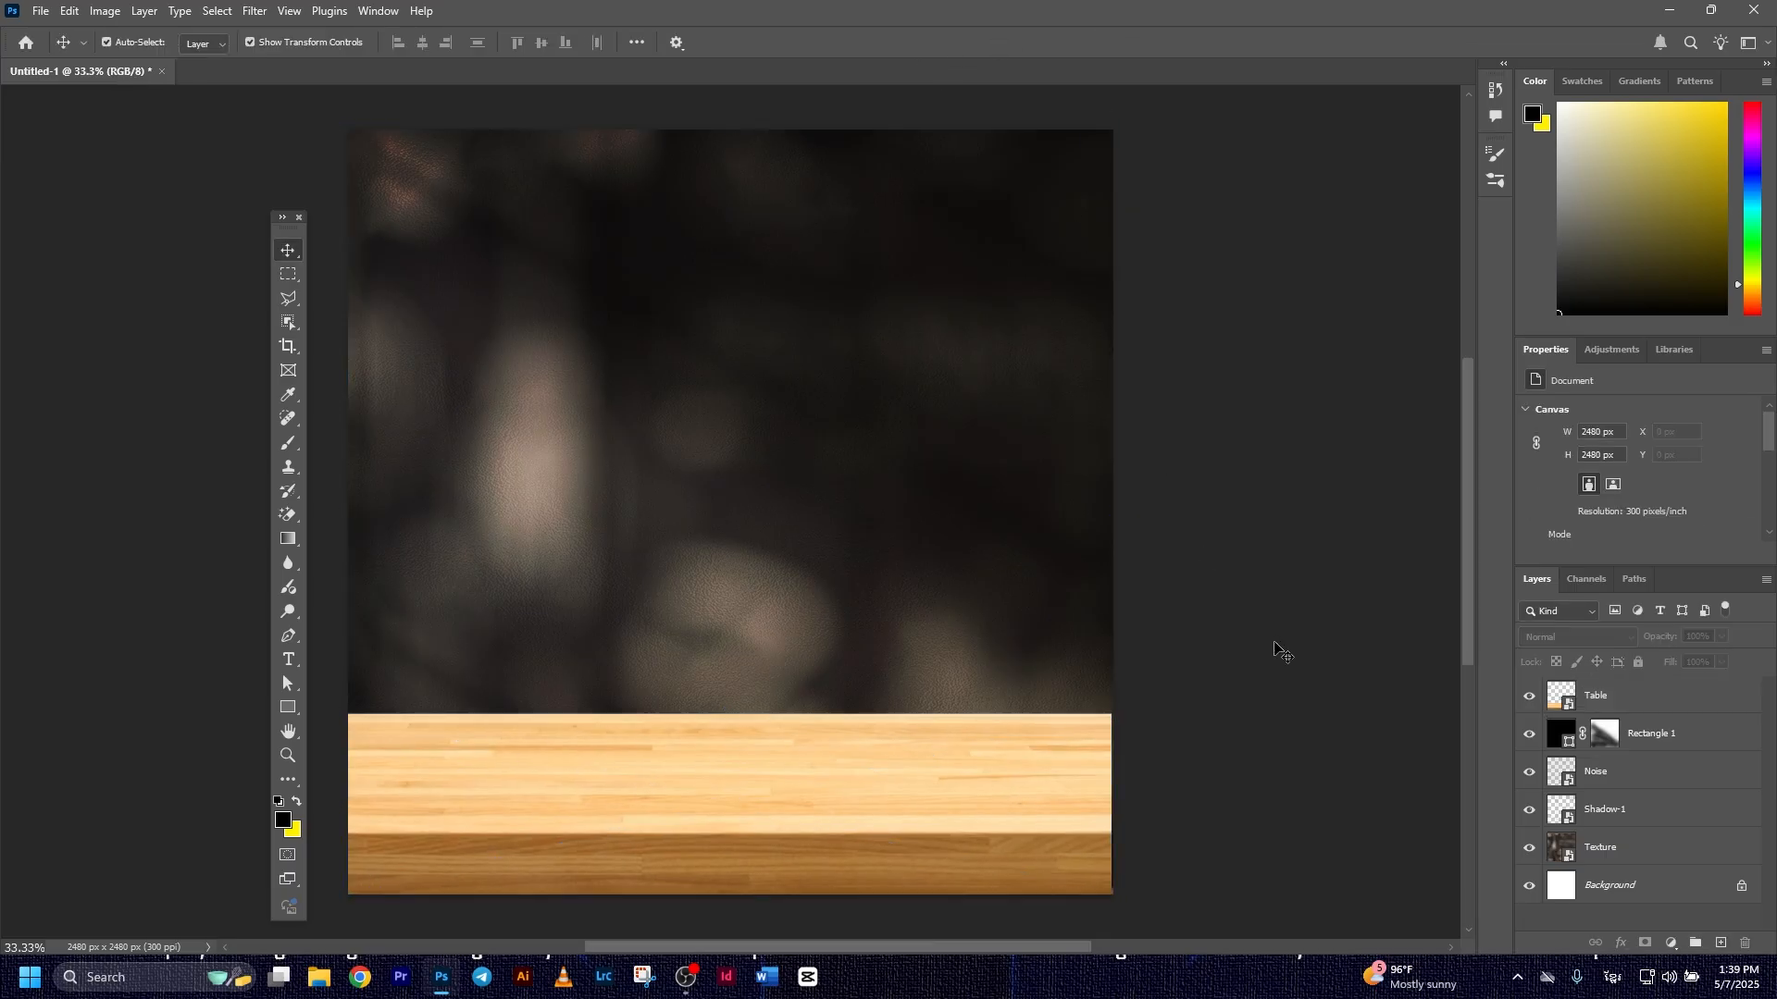
left_click(1596, 695)
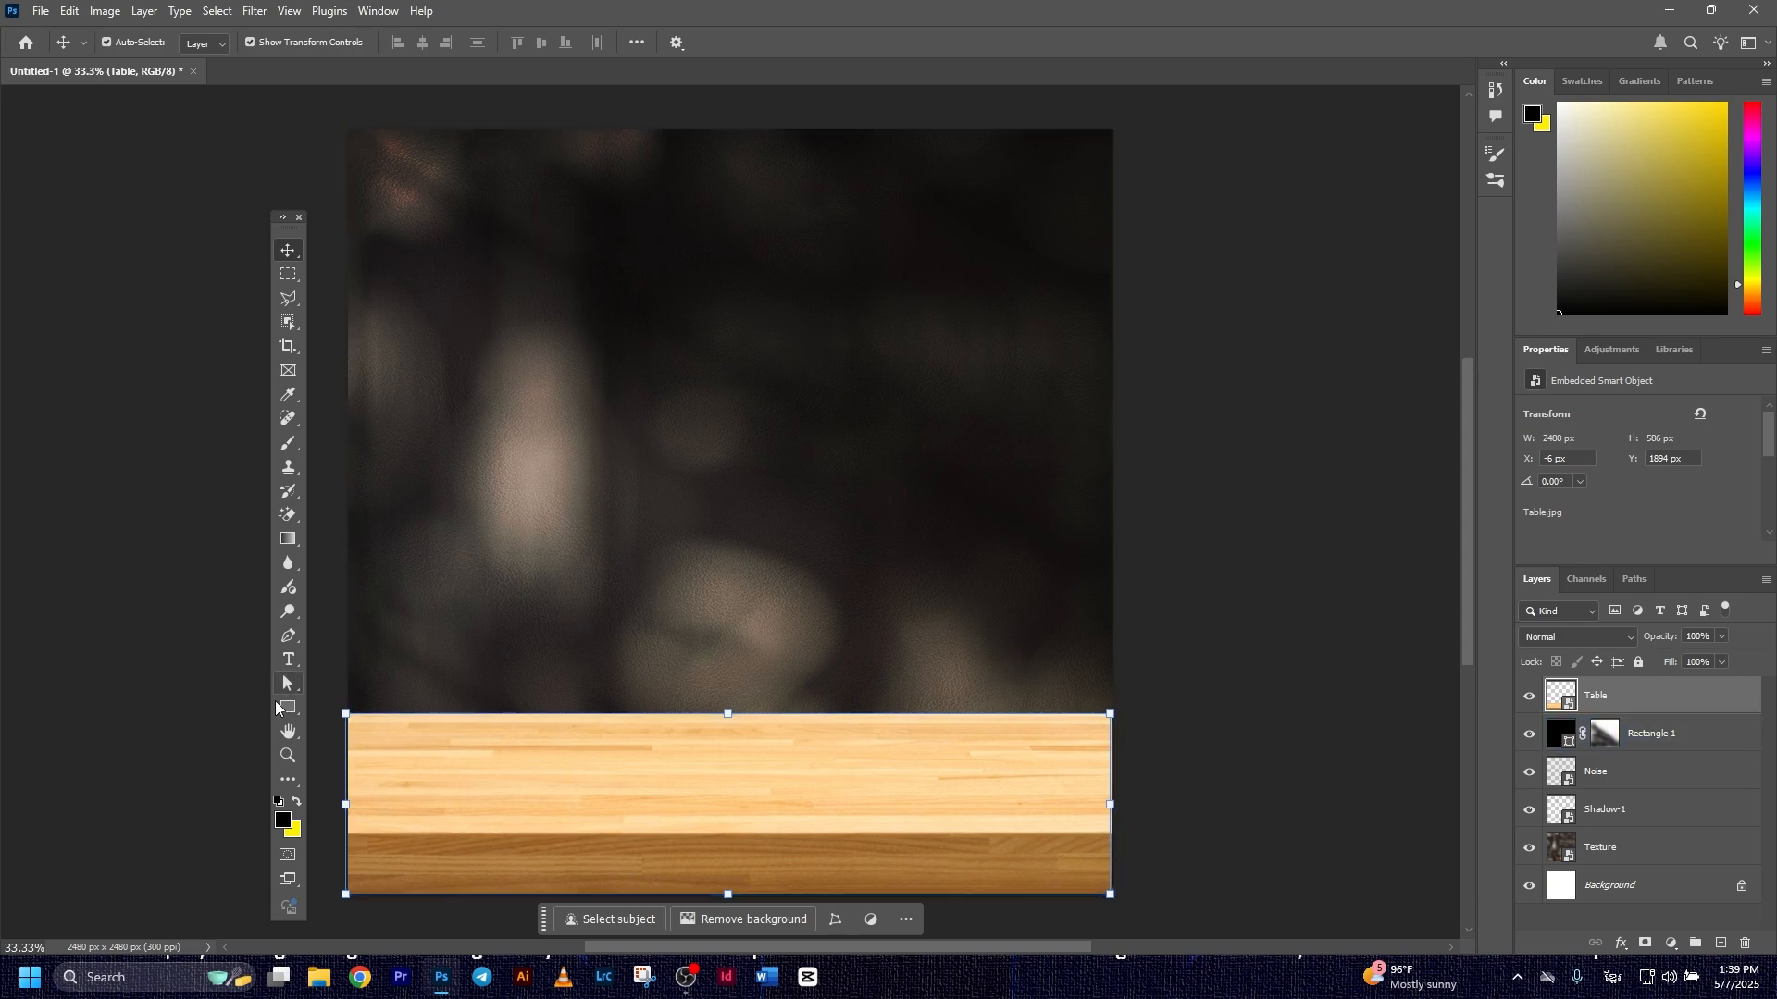
Draw a rectangle of about 2504 by 399 px across the lower part of the table and fill it with black 000000
left_click(280, 708)
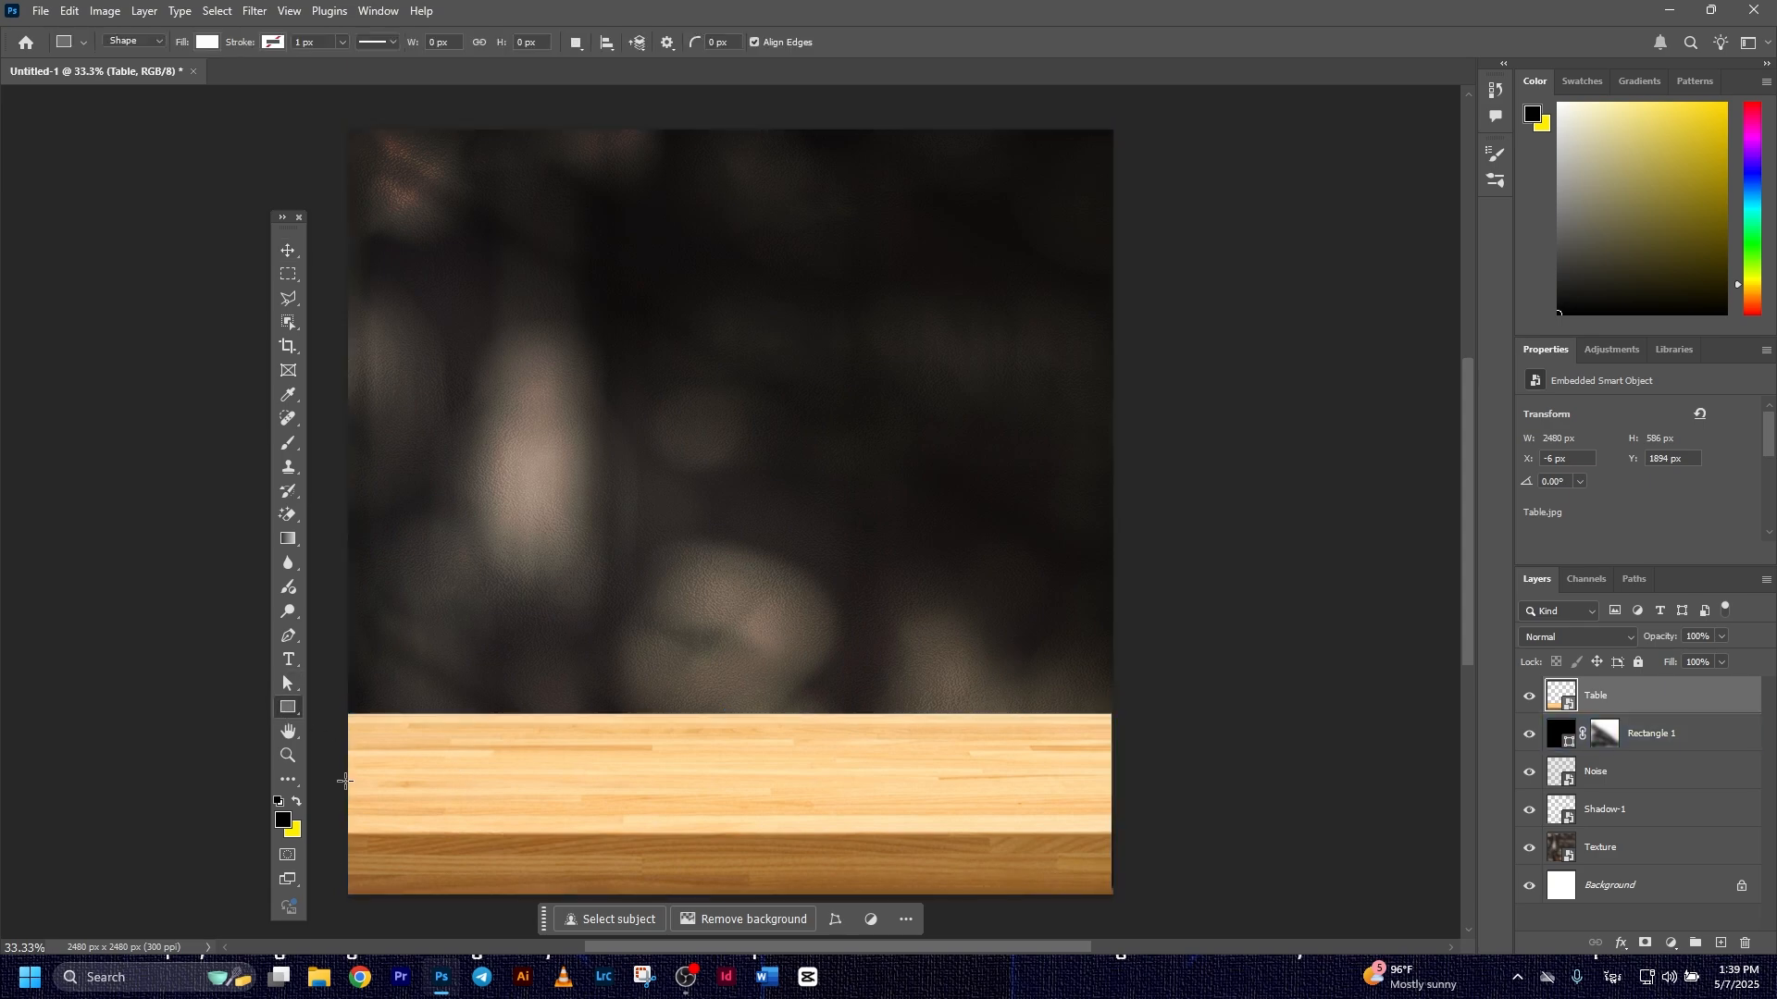
left_click_drag(342, 779, 1115, 810)
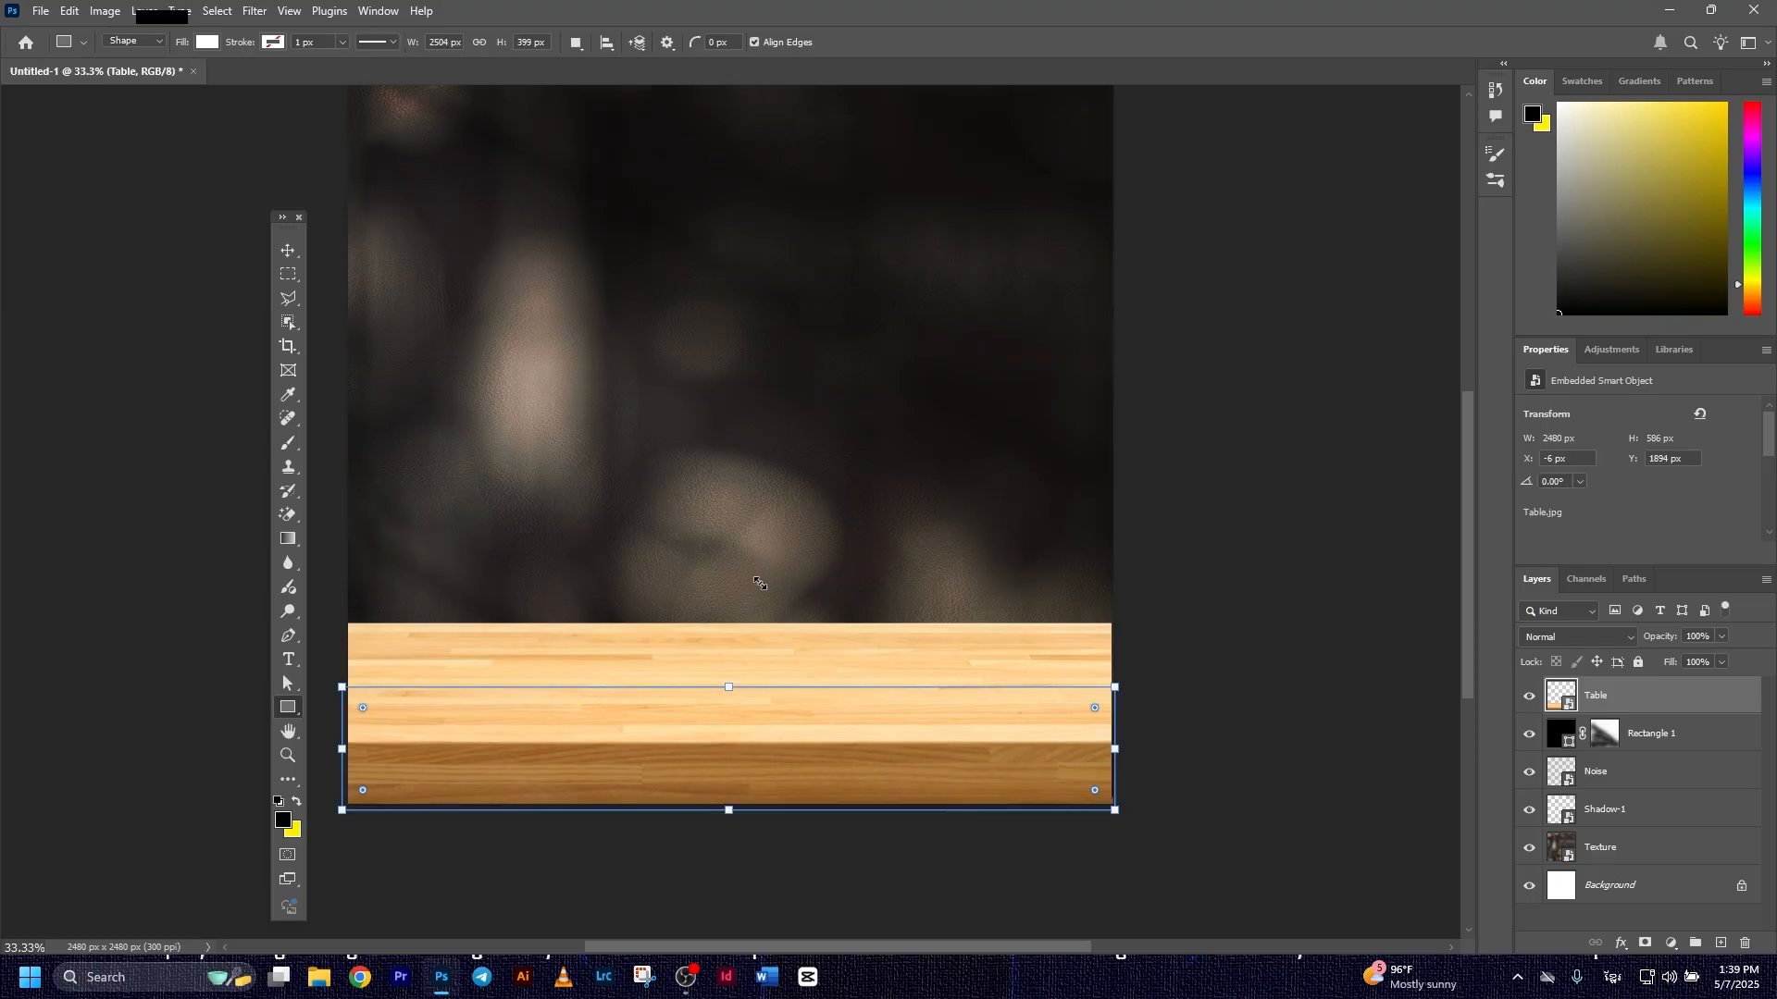
left_click(287, 250)
double_click(1560, 696)
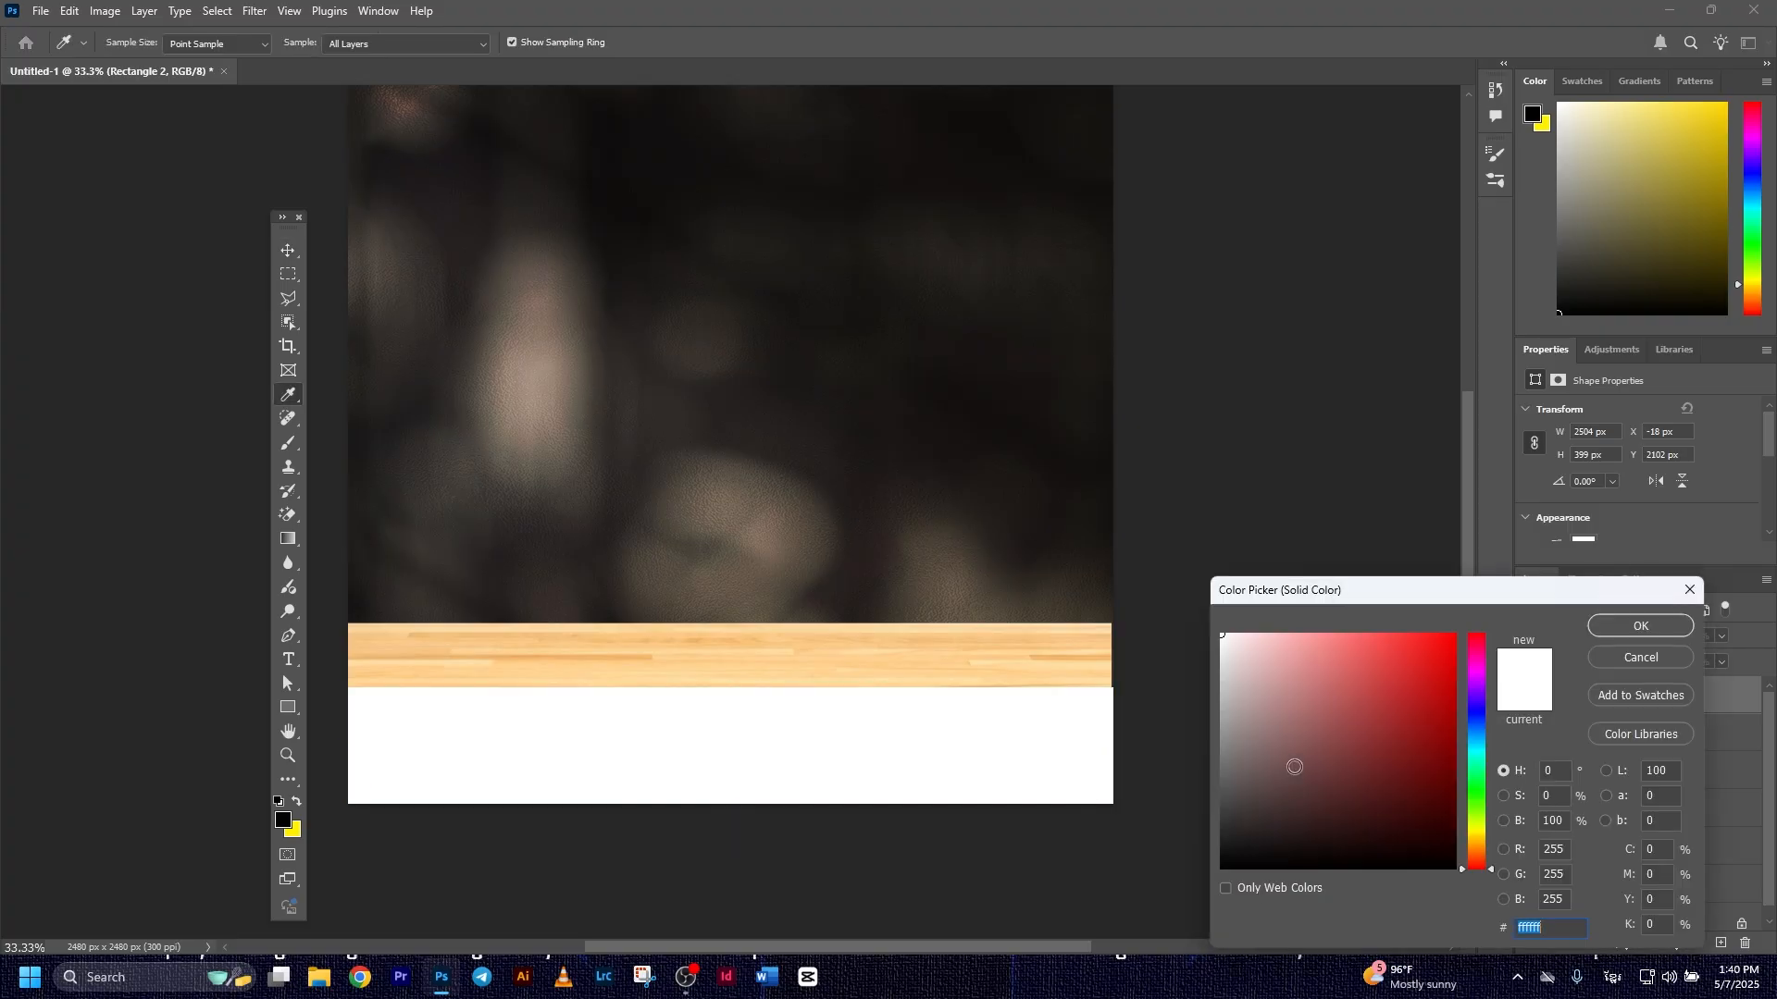
type("000000")
left_click(1597, 633)
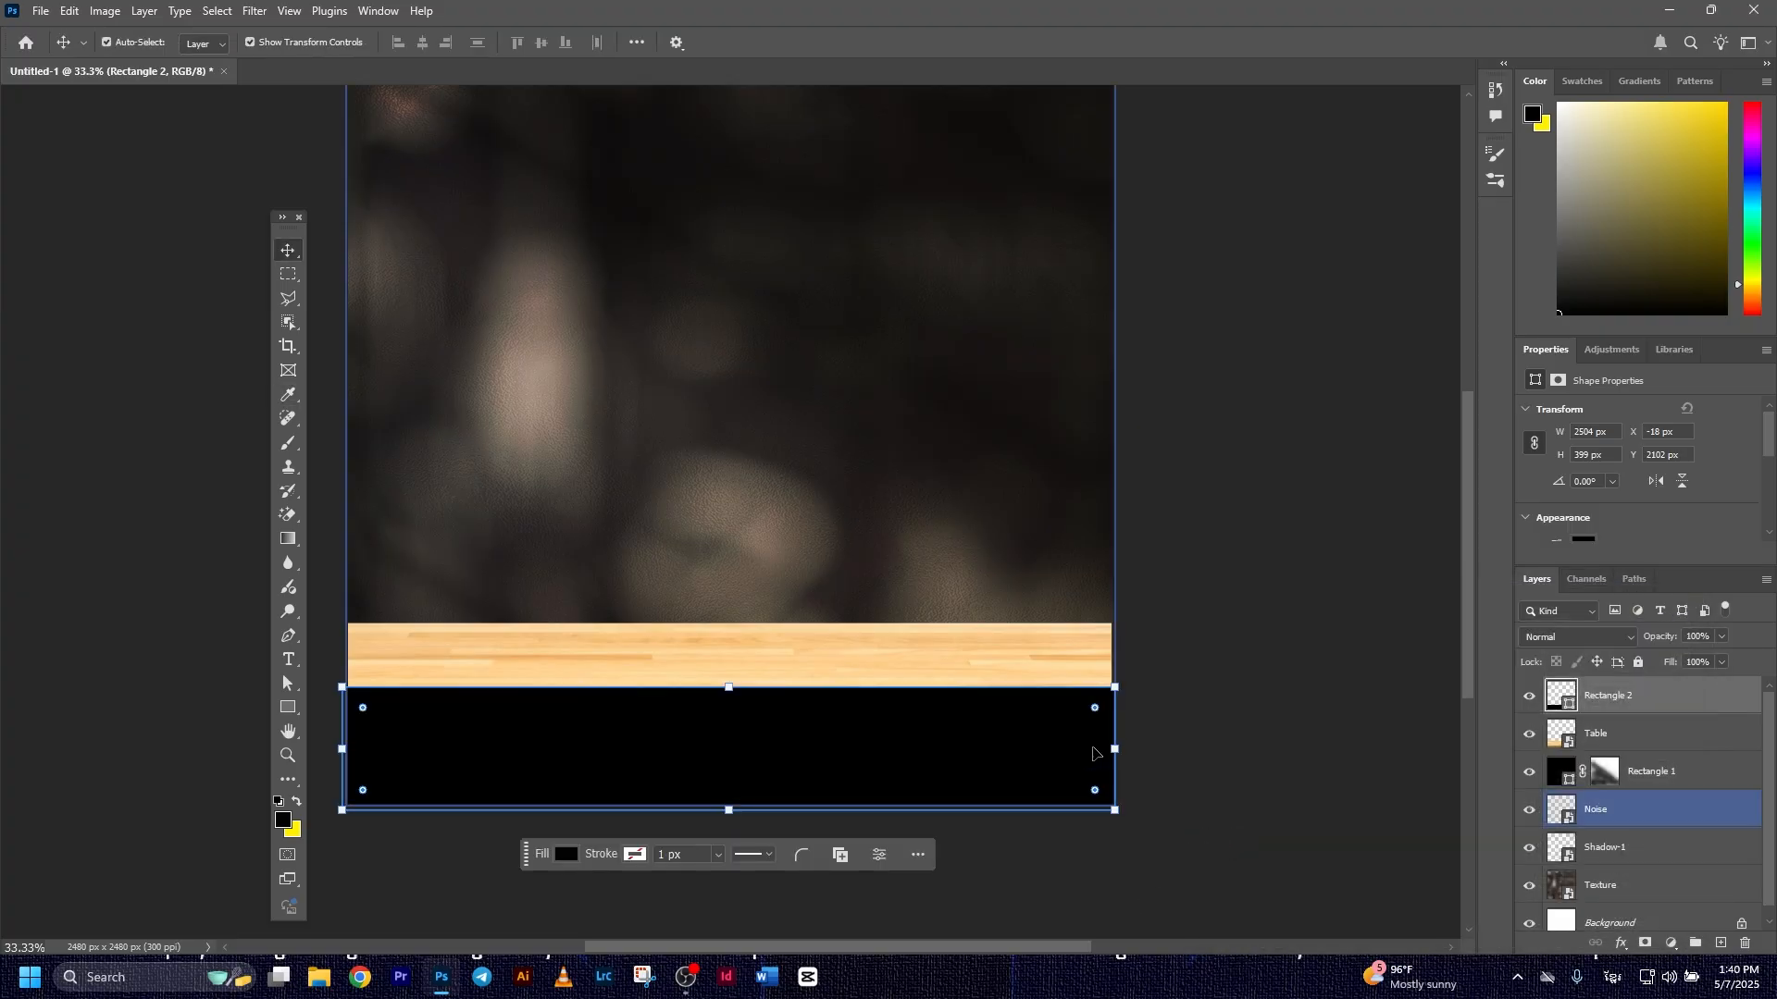
Scale the Table image to about 124.65% so that it spans the full width of the canvas
left_click(1109, 667)
left_click_drag(1111, 714, 1116, 713)
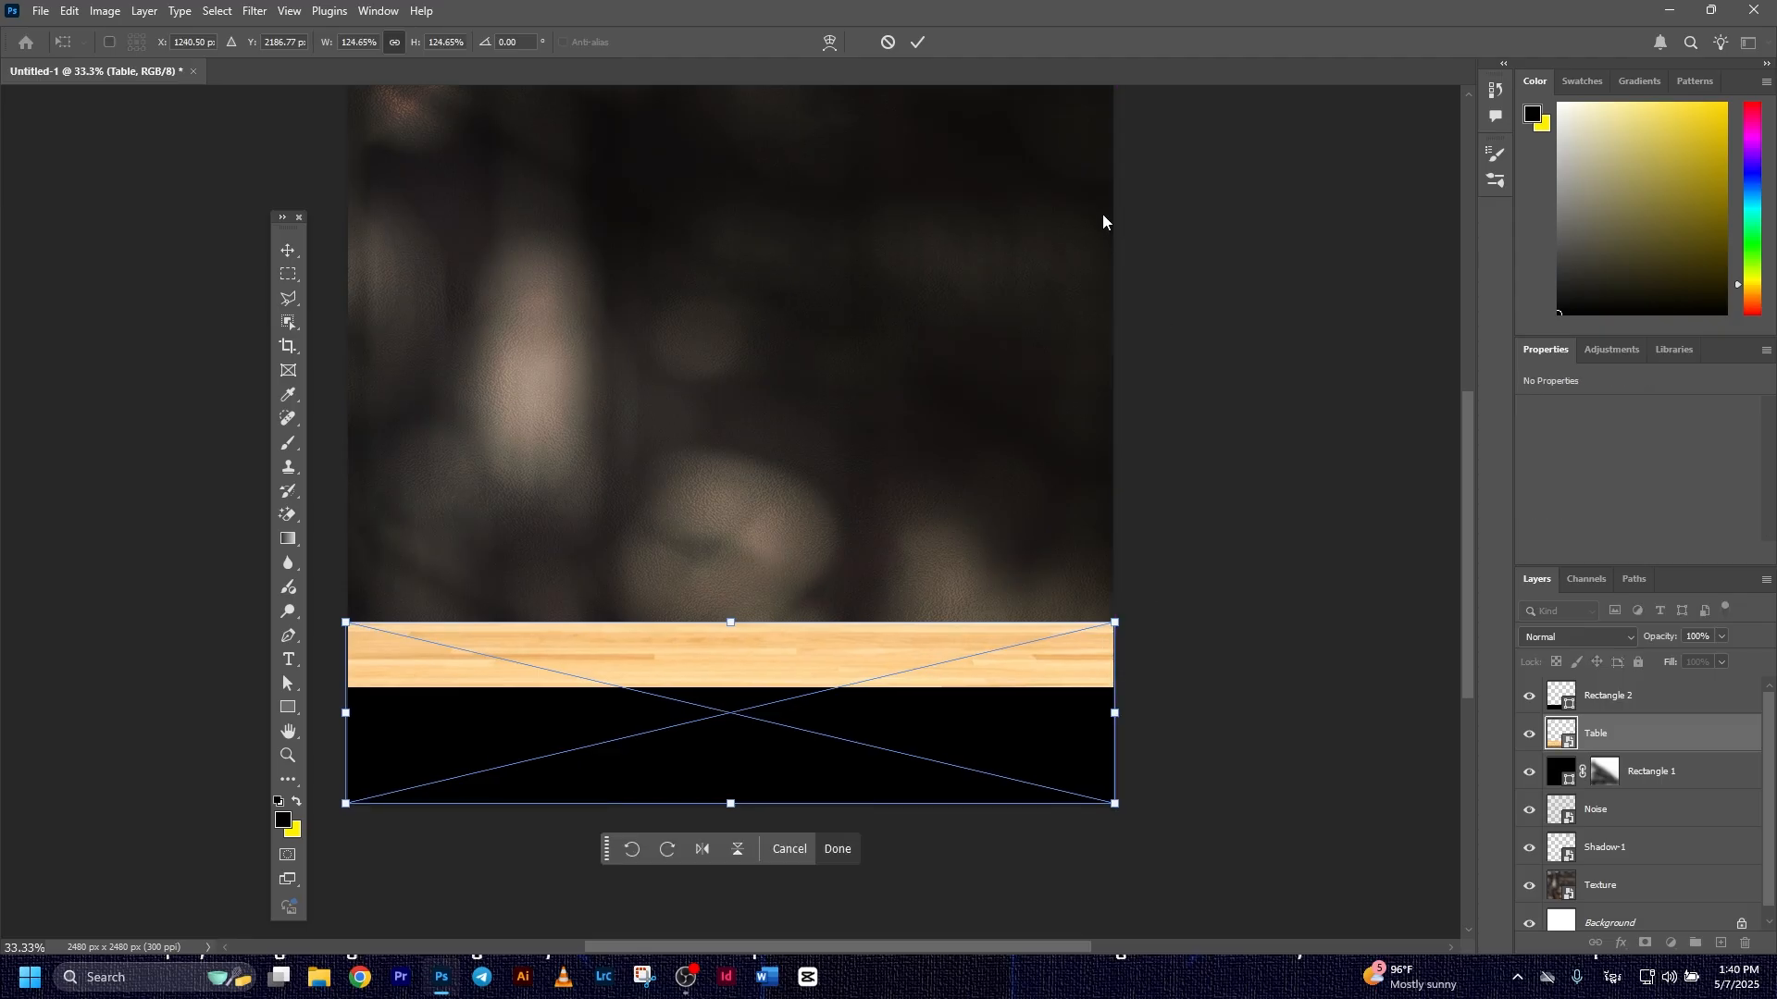
left_click(916, 43)
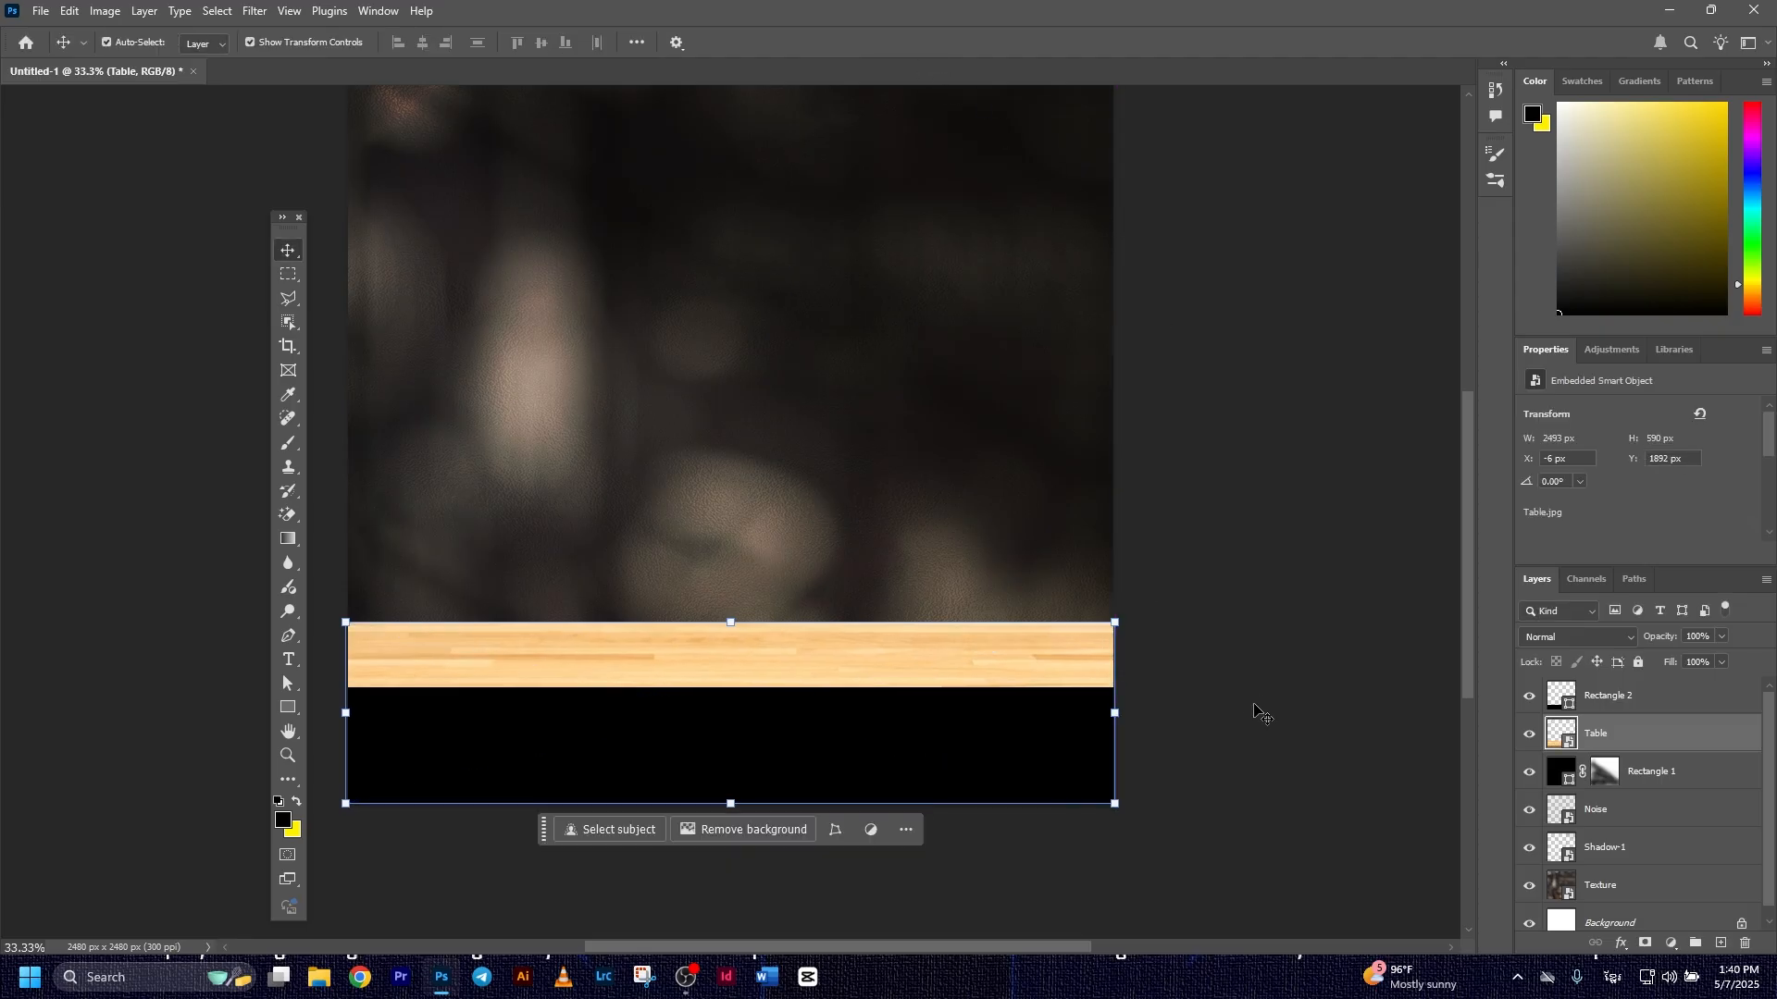
Add a layer mask to the black rectangle over the table and set its blend mode to Multiply
left_click(913, 754)
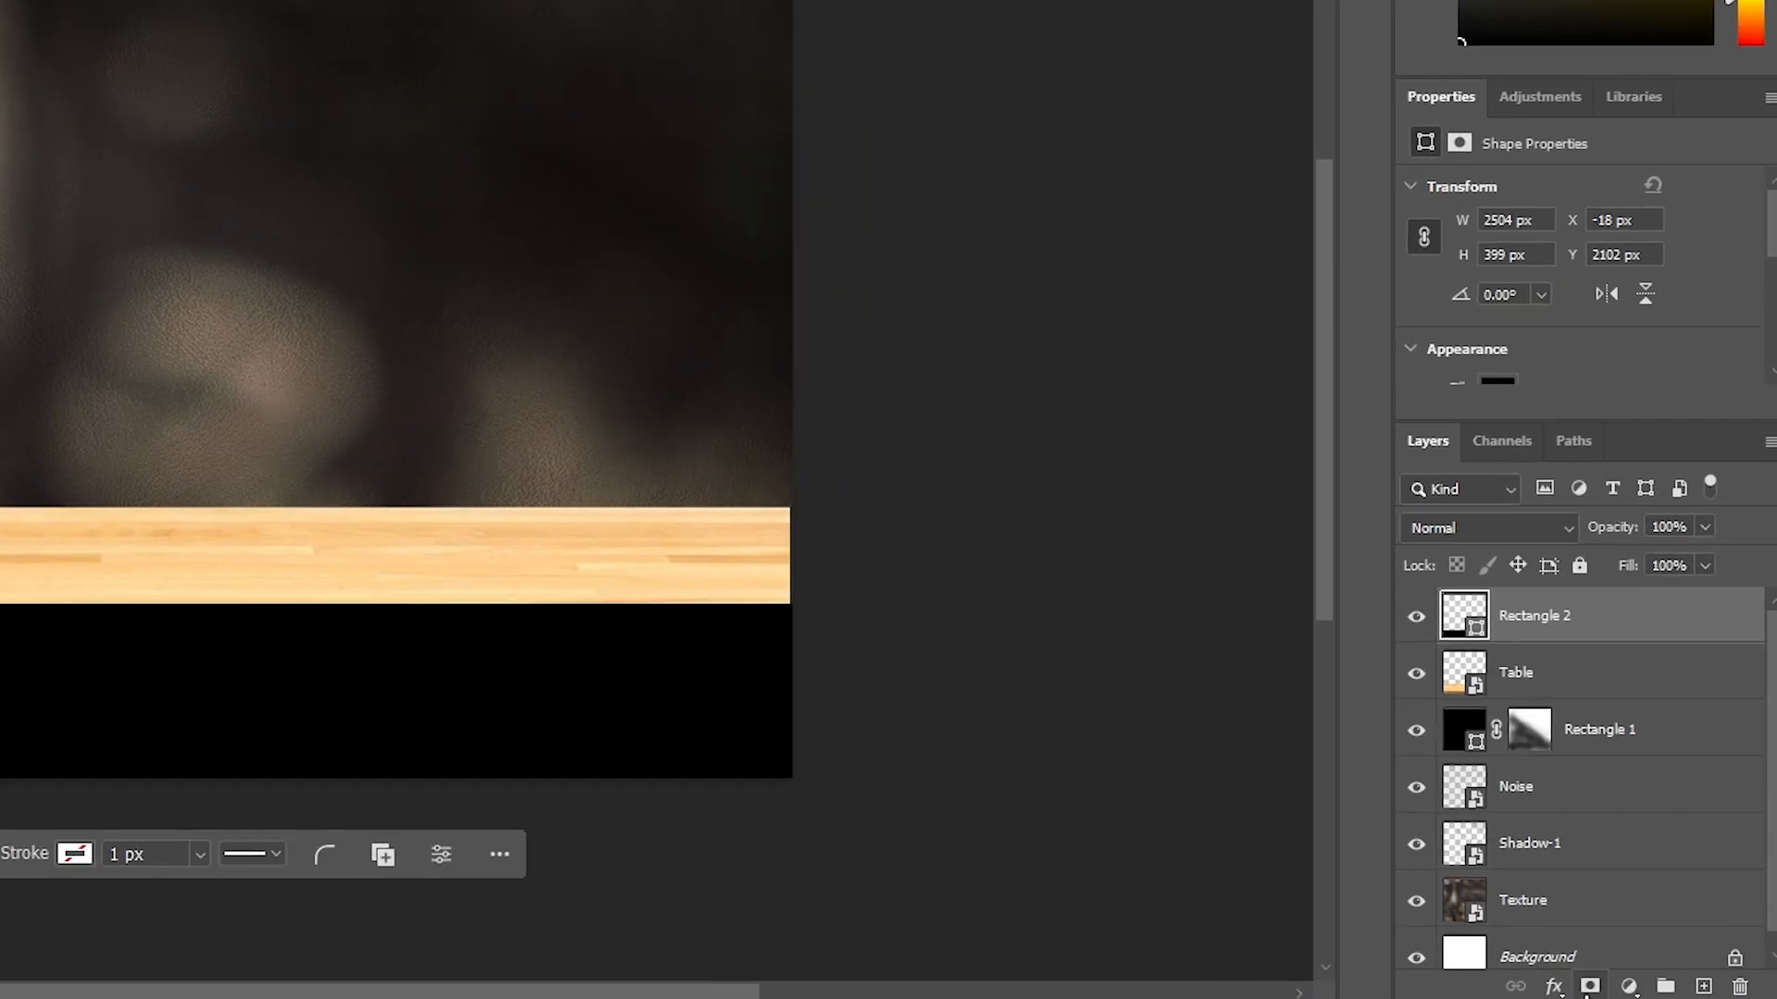
left_click(1621, 961)
left_click(1527, 527)
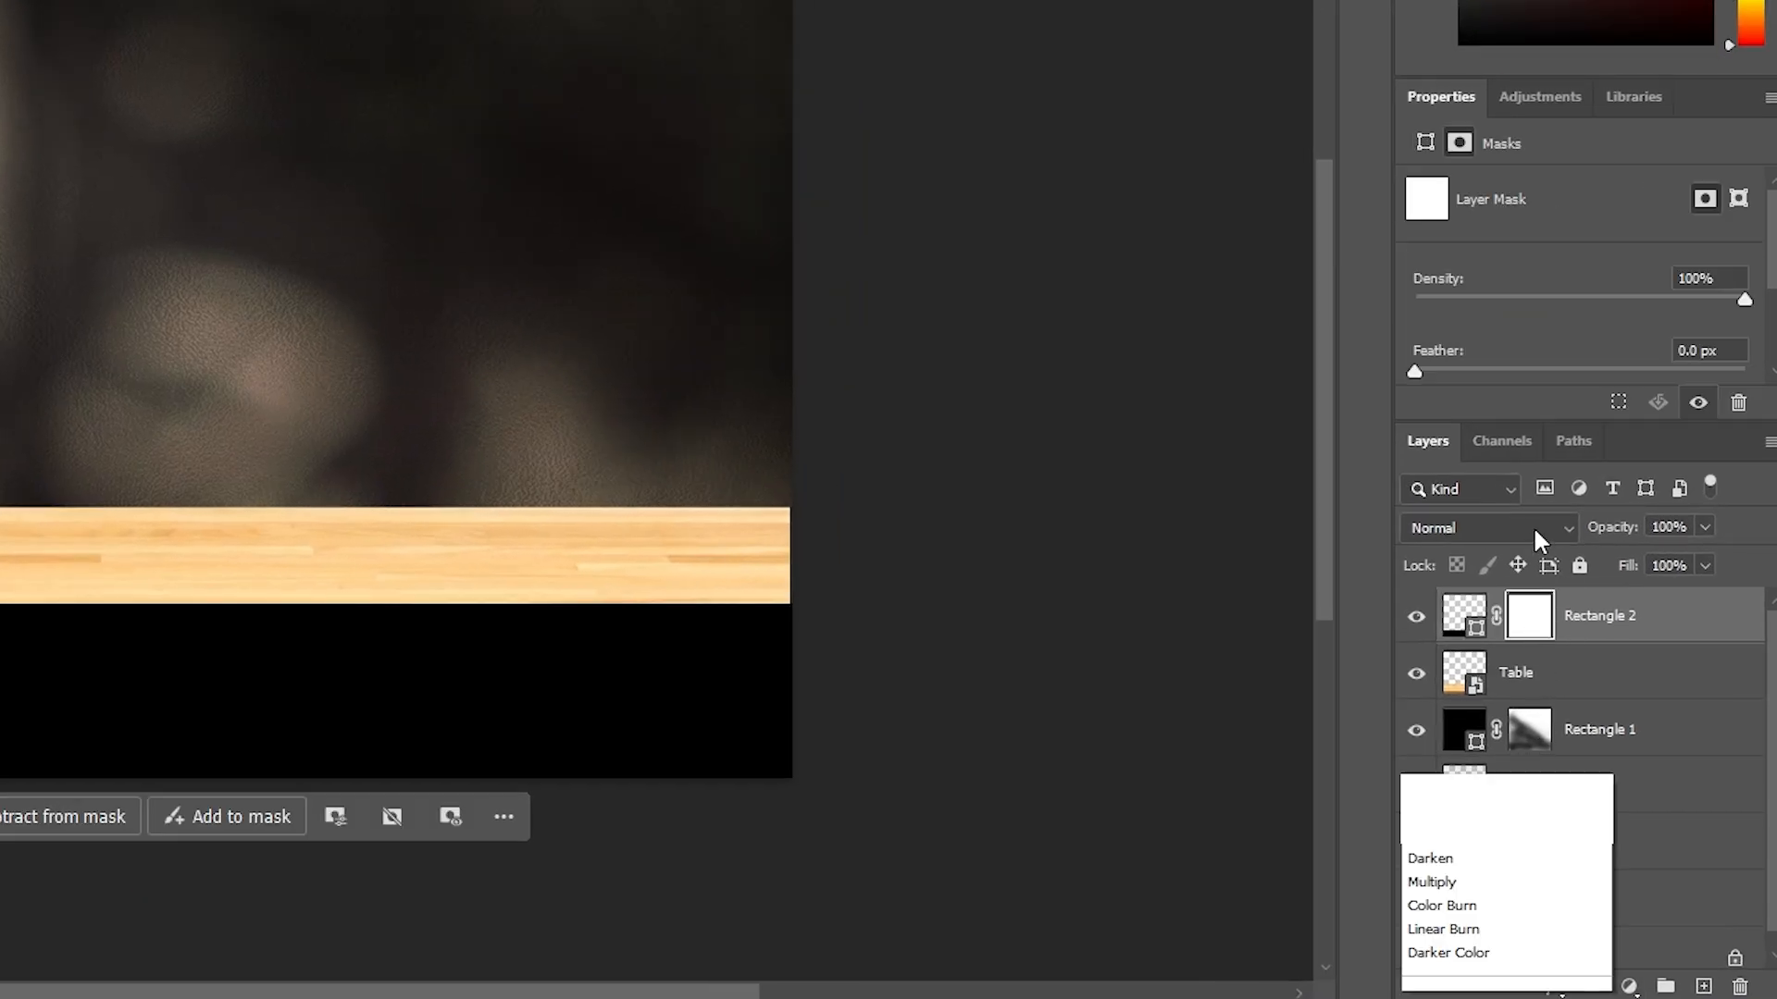
left_click(1478, 340)
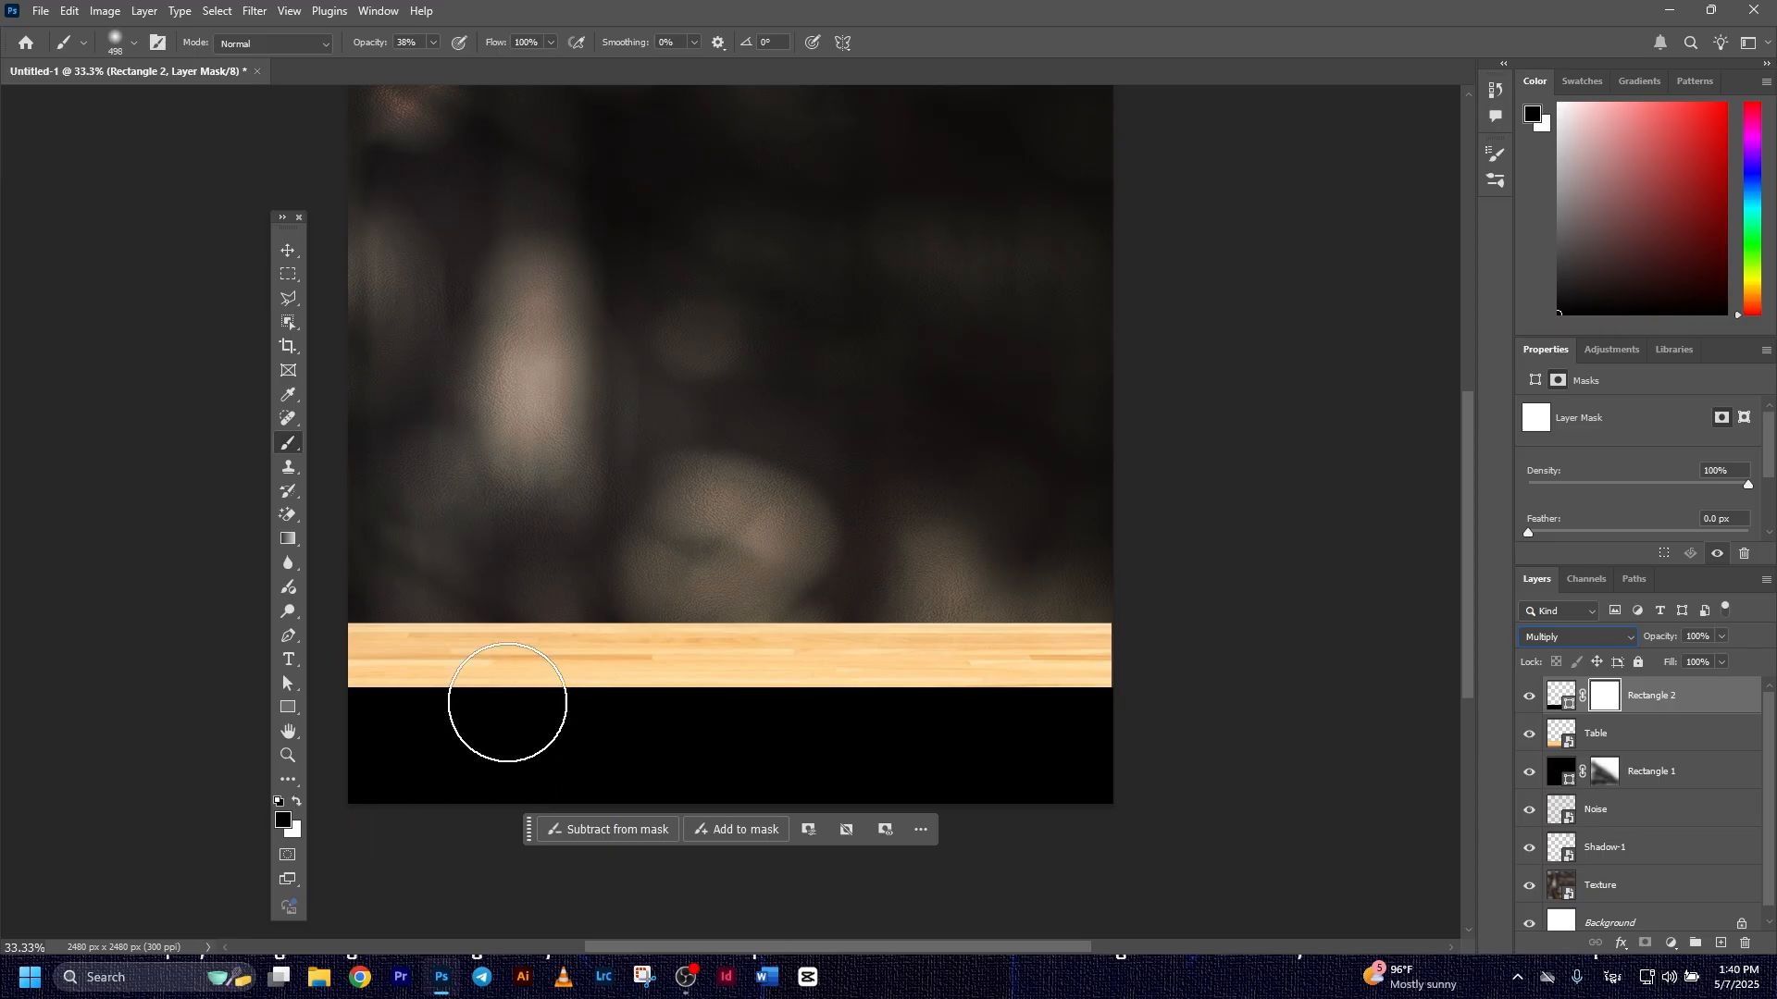
Paint the rectangle's mask black along its upper edge with a 498 px soft brush, first at 38% and then at 100% opacity
left_click_drag(364, 647, 1185, 636)
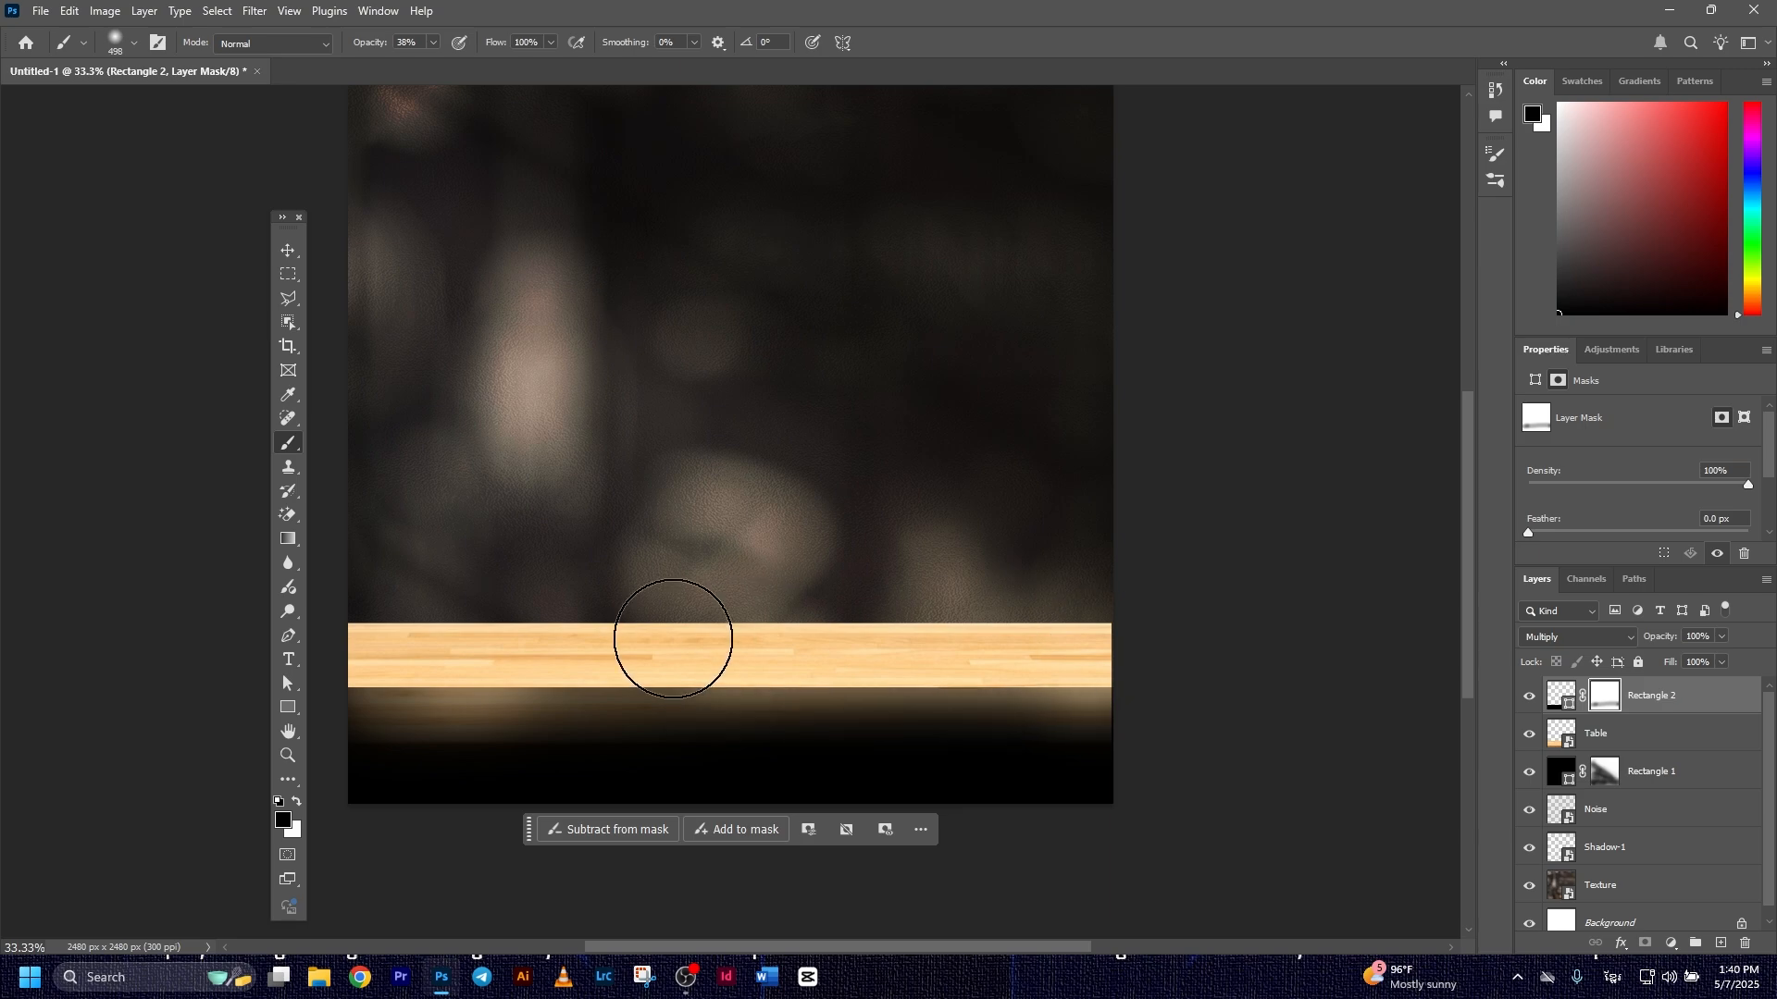
scroll(518, 648, "up", 2)
left_click_drag(528, 675, 738, 623)
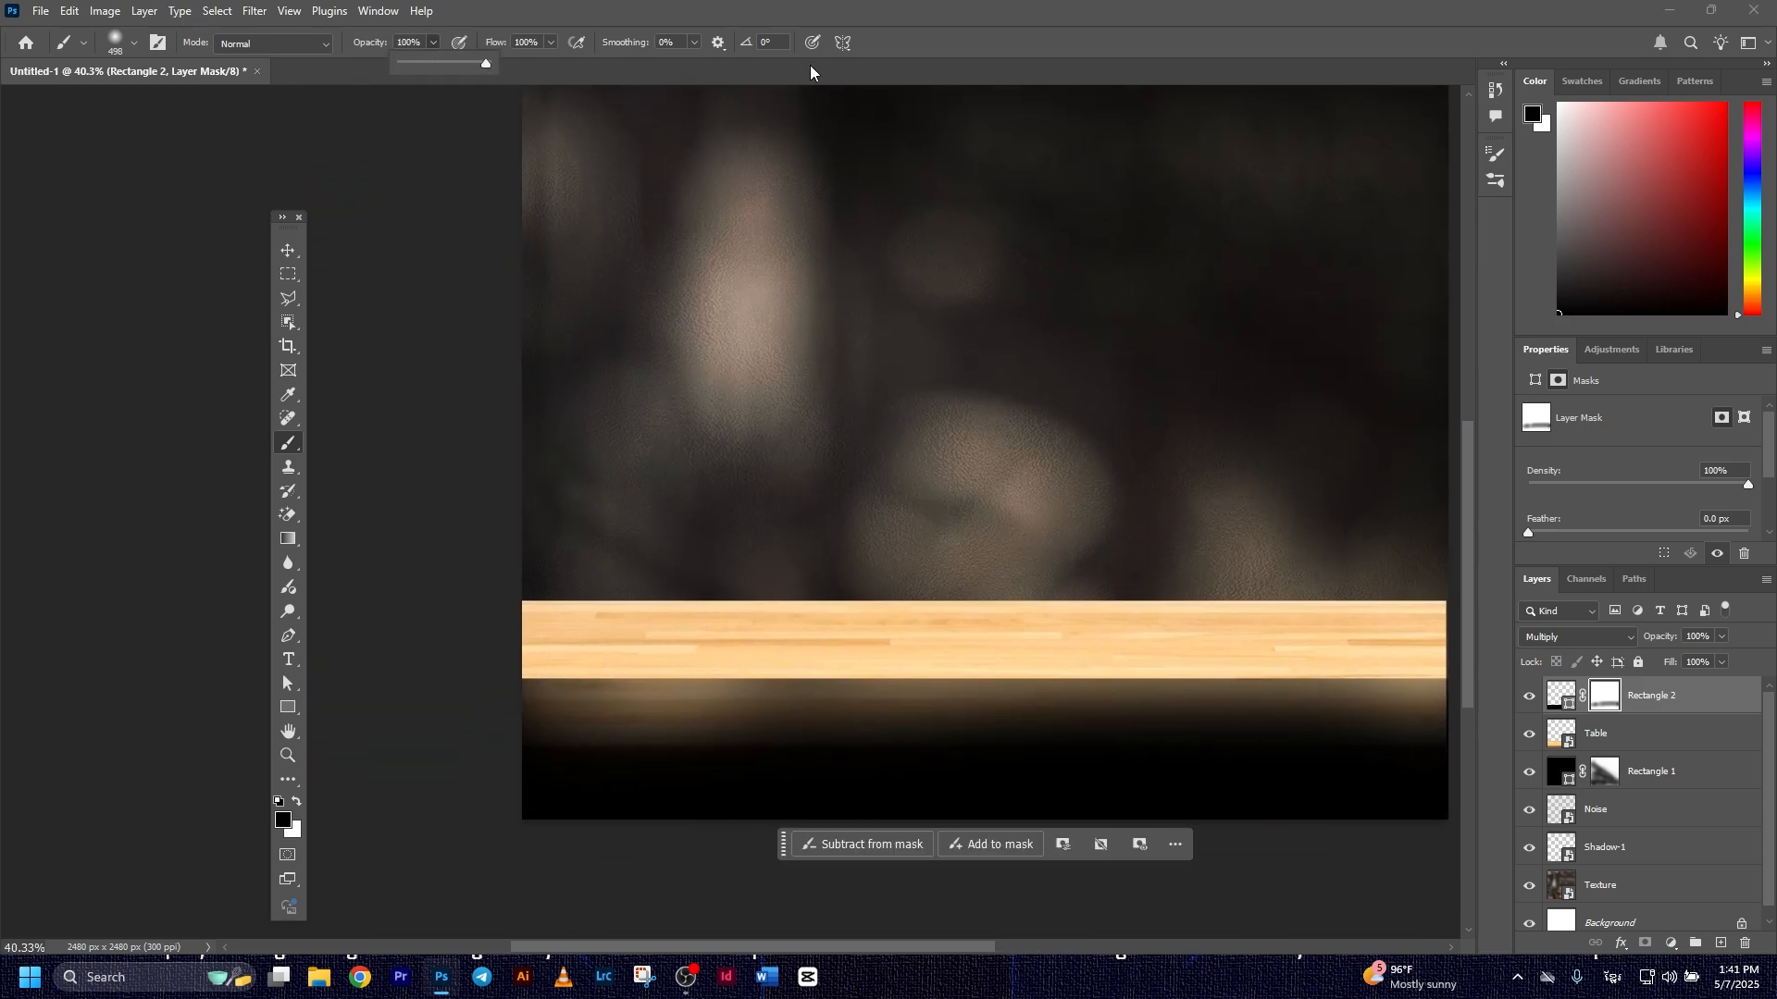
left_click_drag(517, 627, 836, 600)
scroll(844, 601, "down", 1)
mouse_move(1037, 629)
left_mouse_down()
mouse_move(876, 623)
mouse_move(954, 611)
left_mouse_up()
mouse_move(516, 590)
left_mouse_down()
mouse_move(1232, 579)
mouse_move(1083, 592)
mouse_move(1162, 595)
mouse_move(1190, 586)
mouse_move(764, 583)
left_mouse_up()
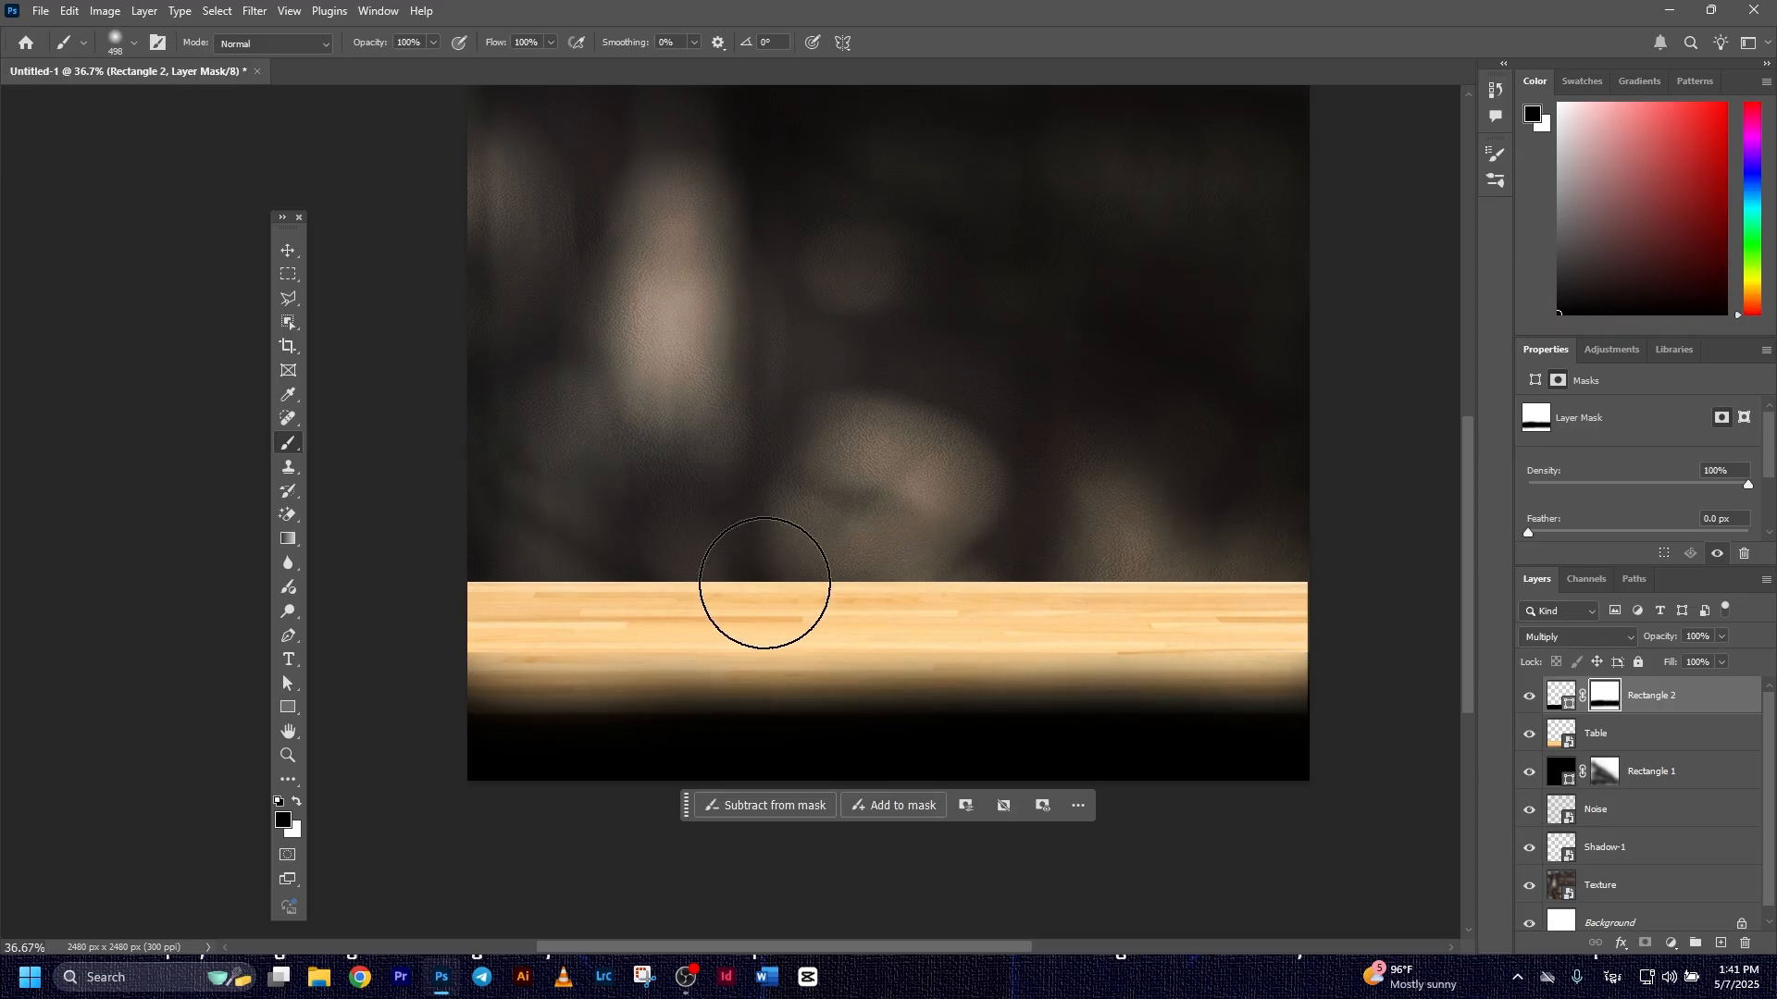
left_click_drag(513, 574, 1144, 577)
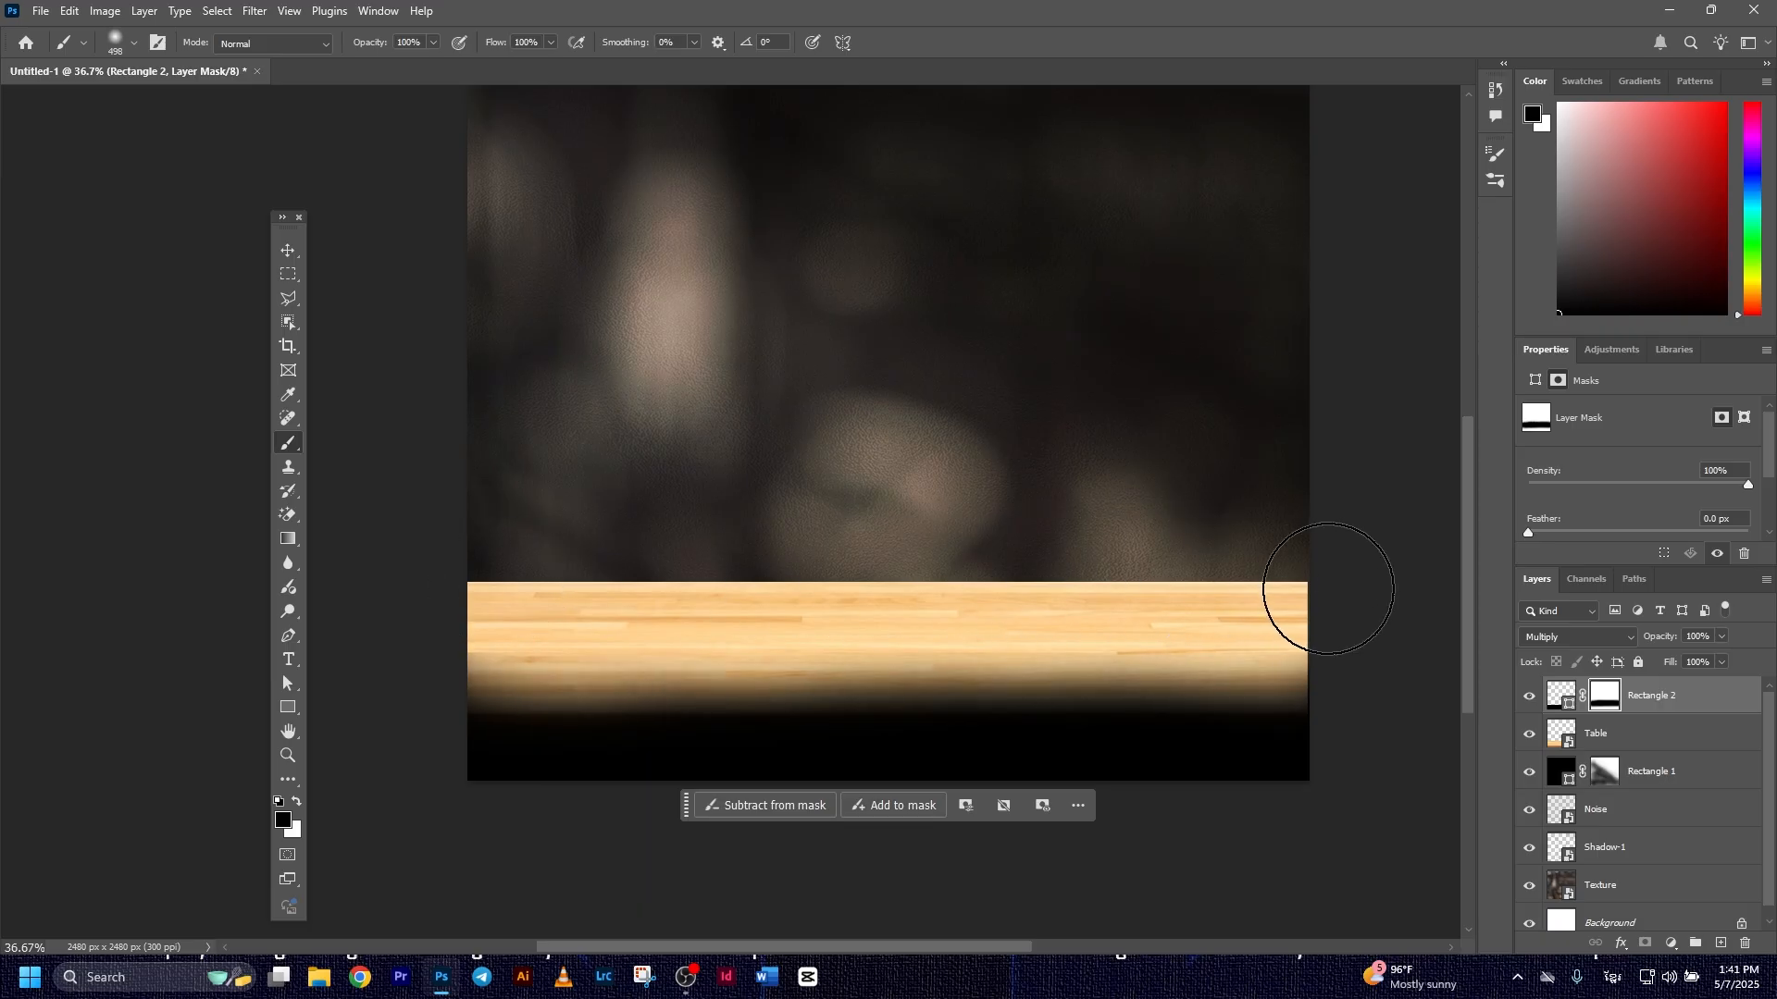
left_click_drag(1295, 599, 620, 566)
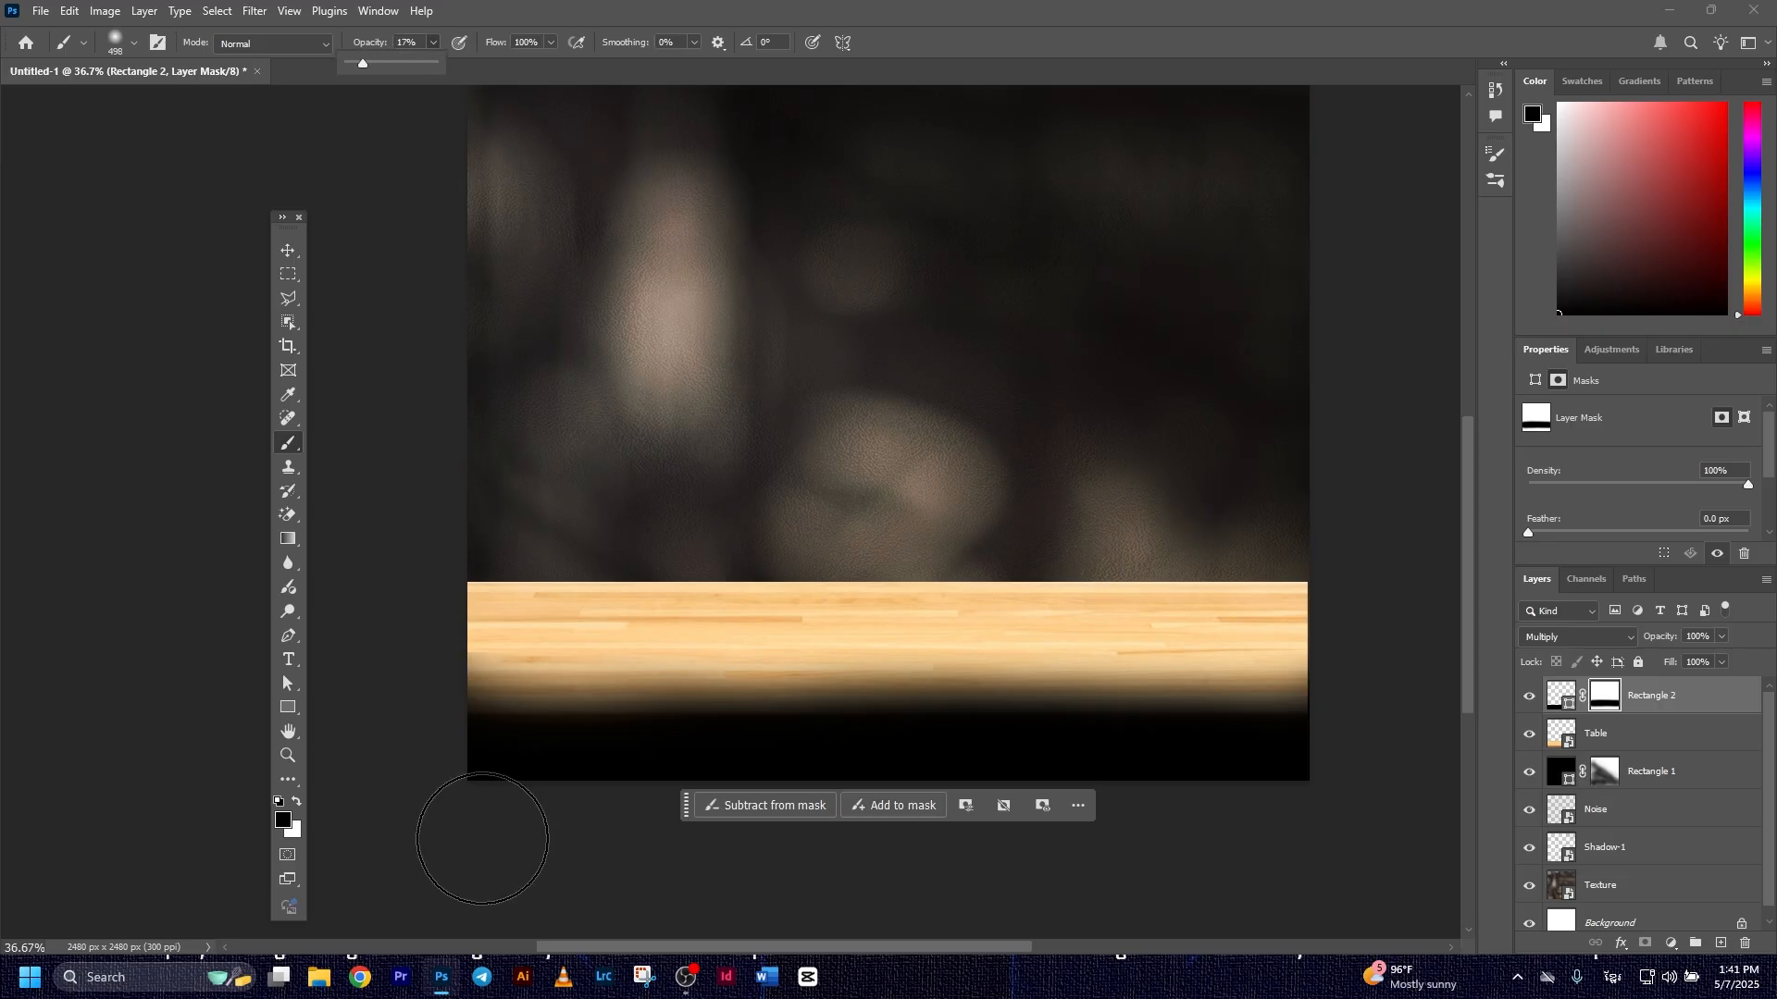
Brush the mask lightly with black at 17% opacity along the bottom so the table front shows faintly through the shadow
left_click_drag(482, 838, 1427, 752)
scroll(988, 607, "down", 2)
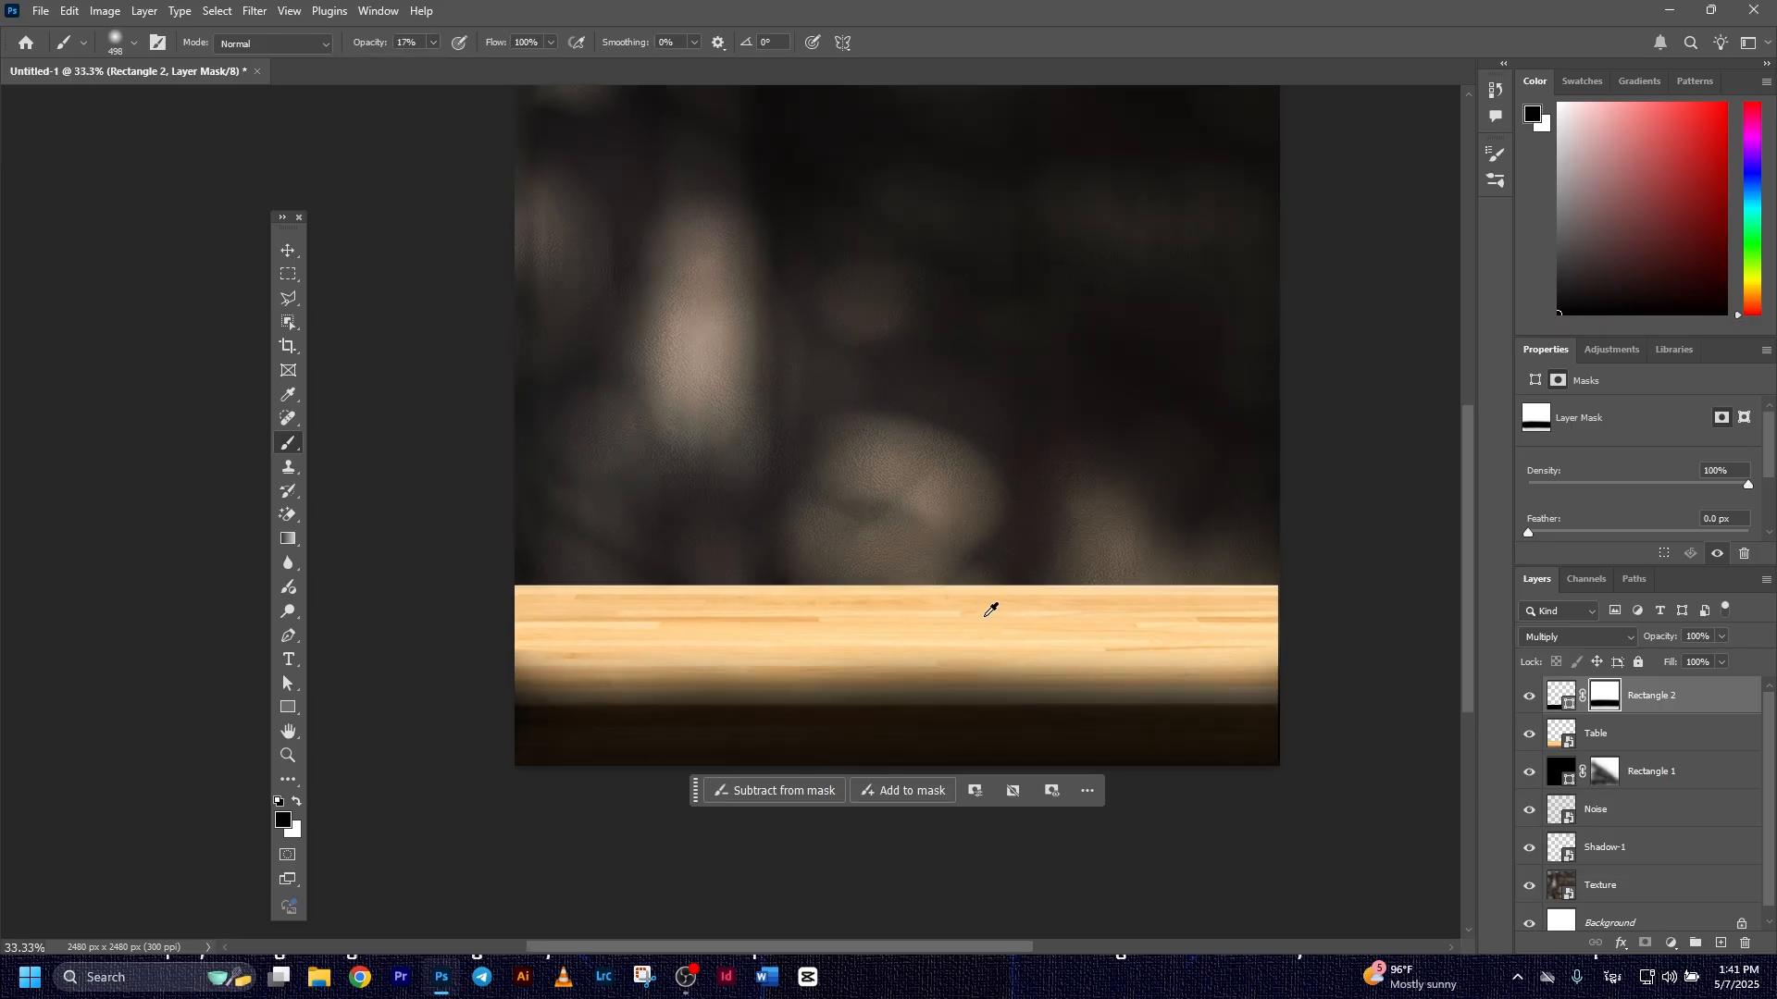
left_click(288, 251)
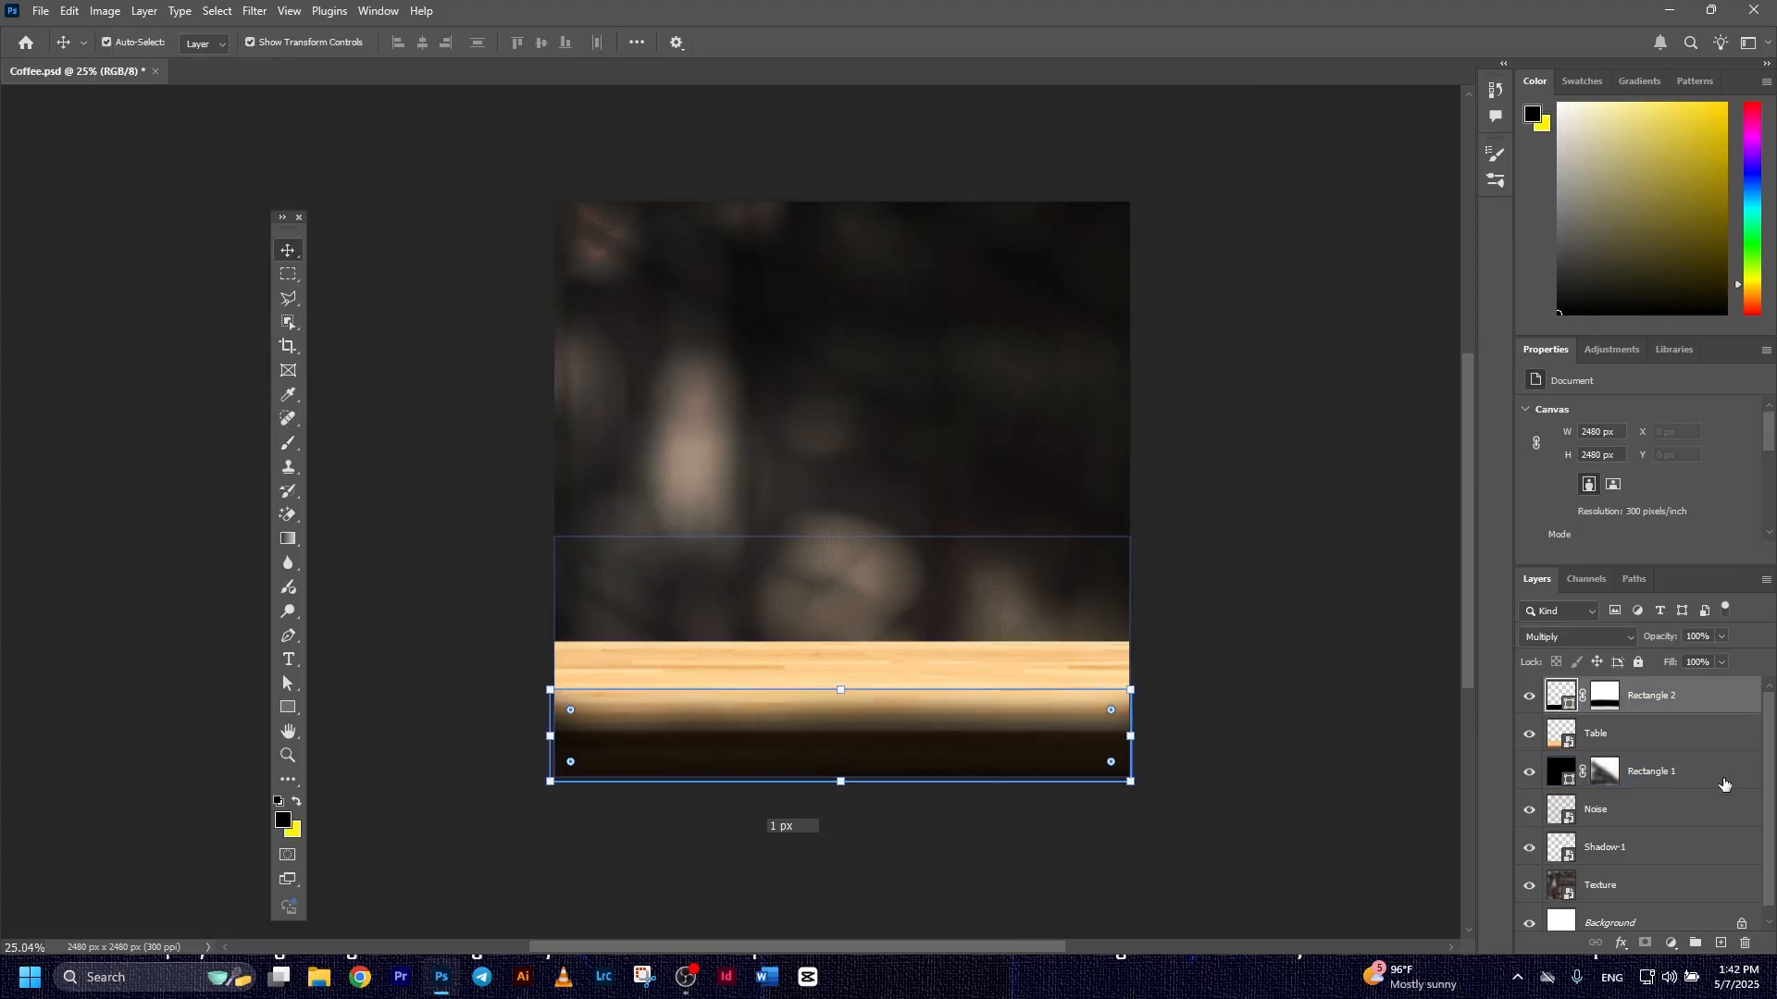
Group all layers from Rectangle 2 down to Texture, name the group BG, and lock it
left_click(1656, 879, "shift")
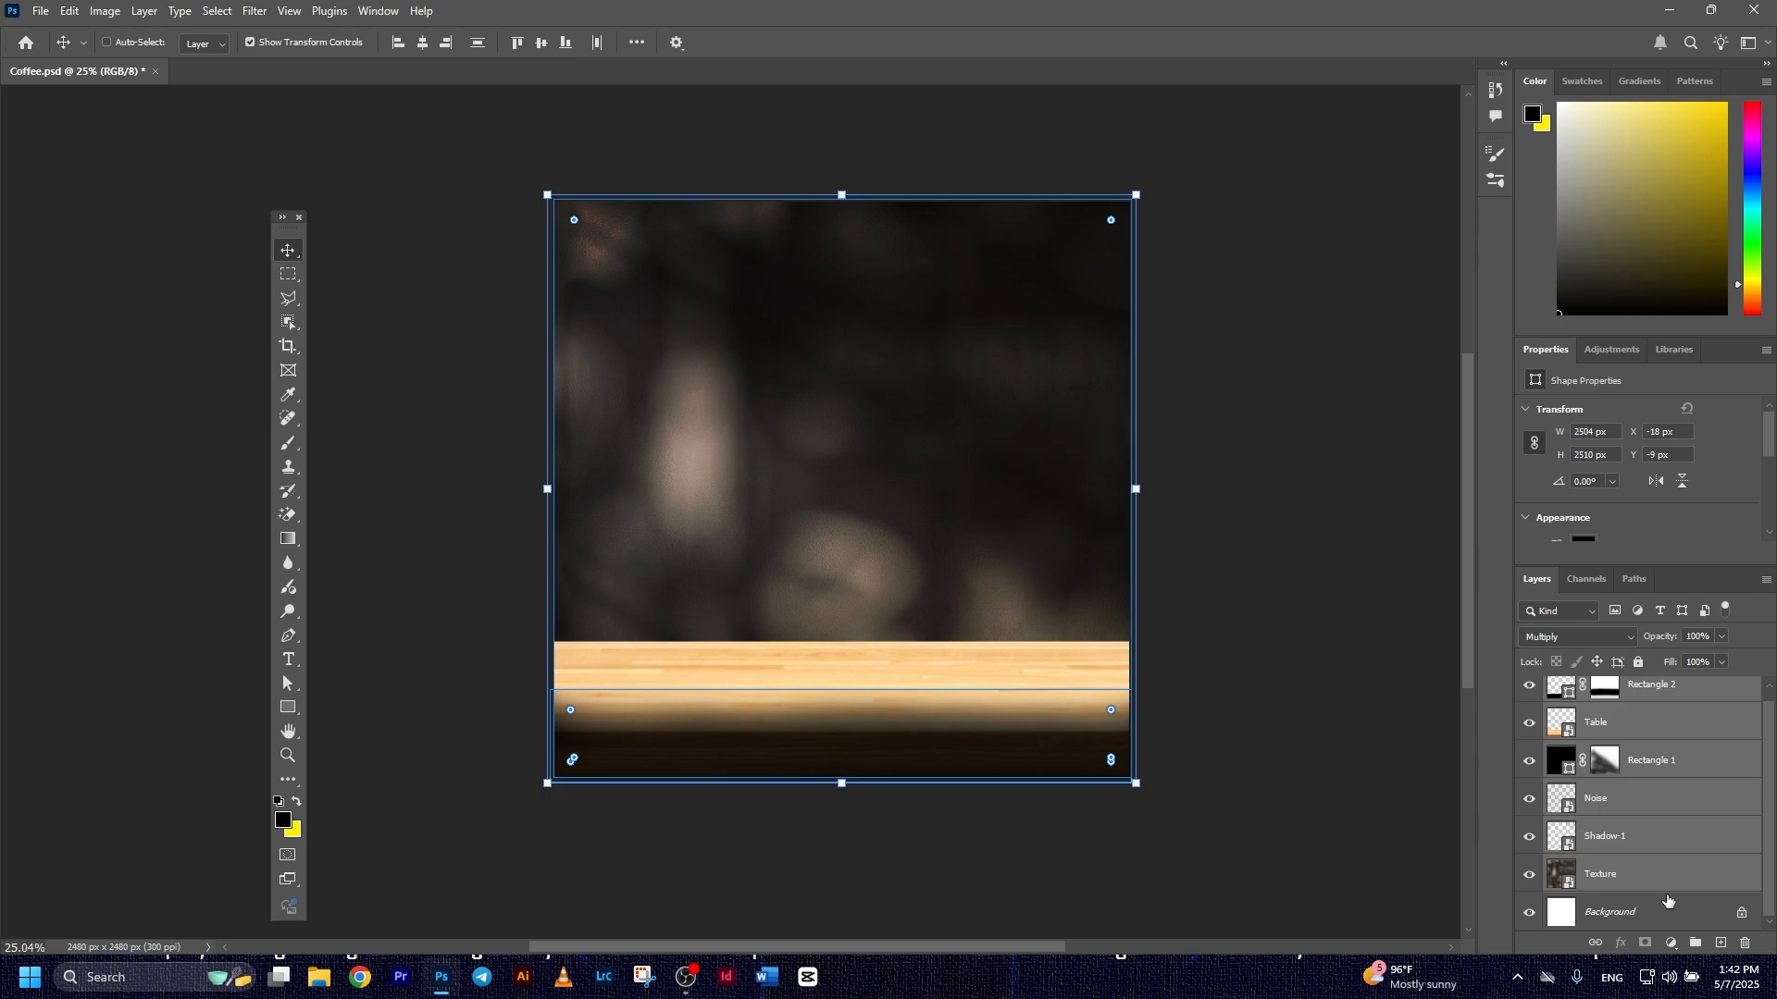
key("ctrl+g")
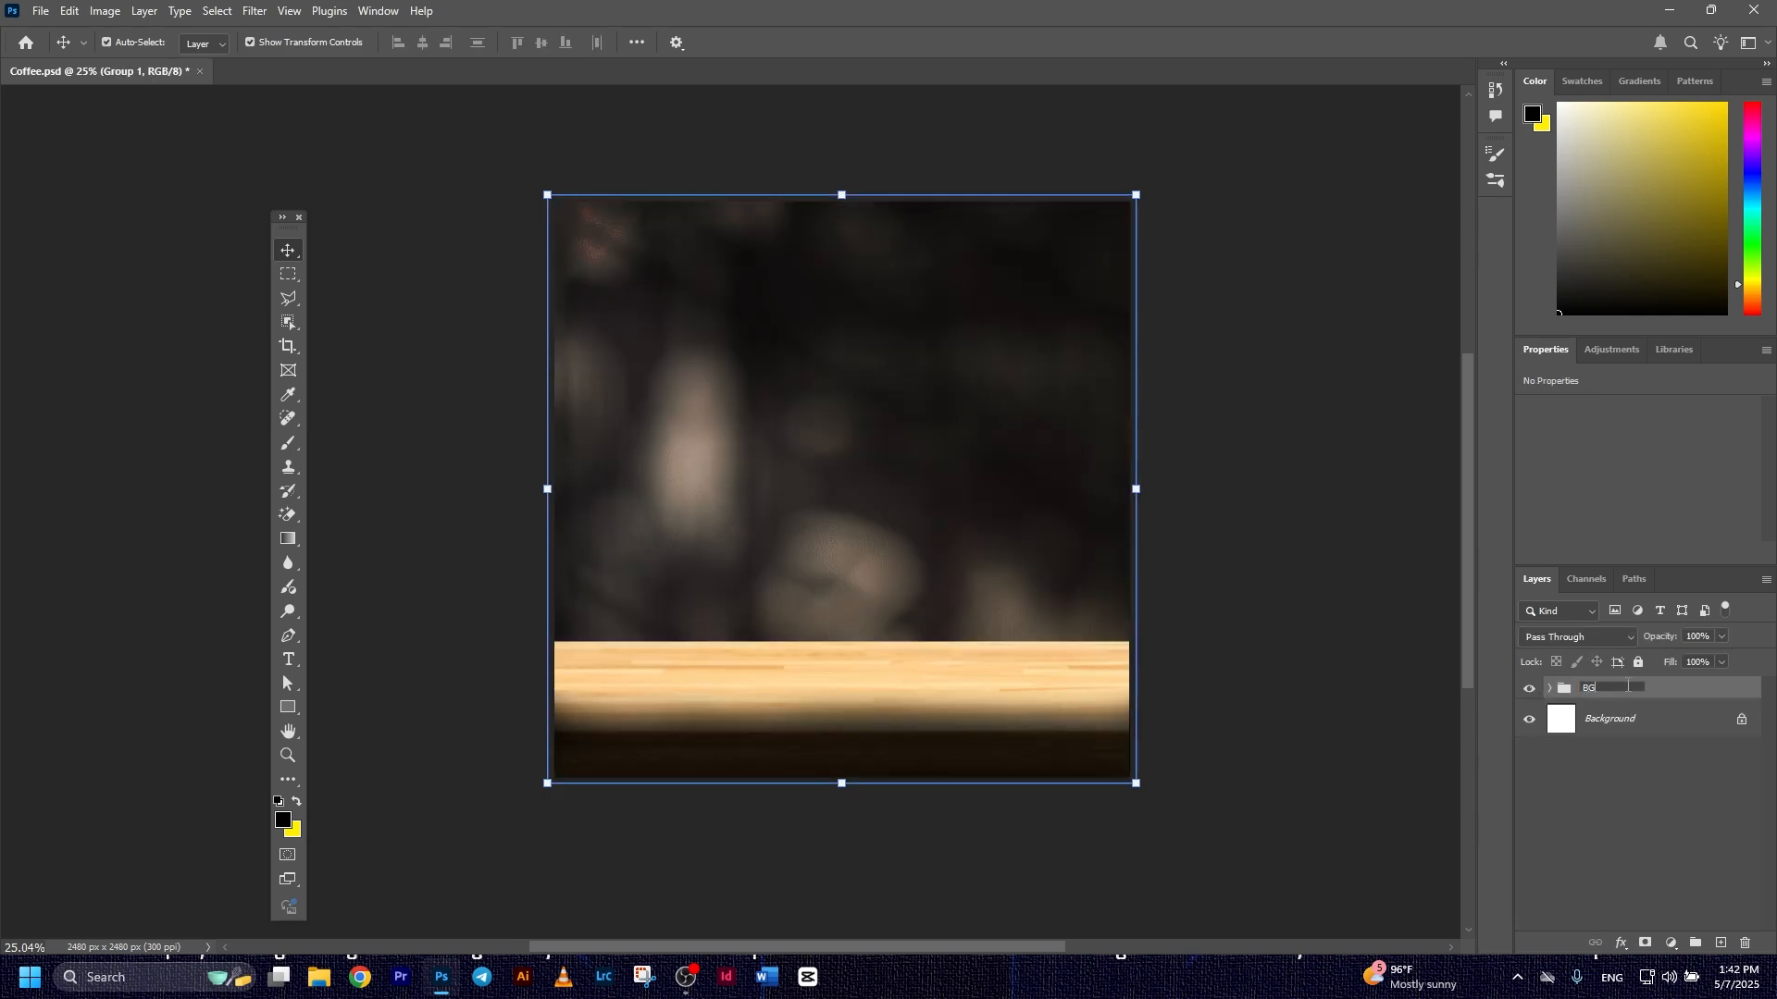
key("Return")
left_click(1639, 663)
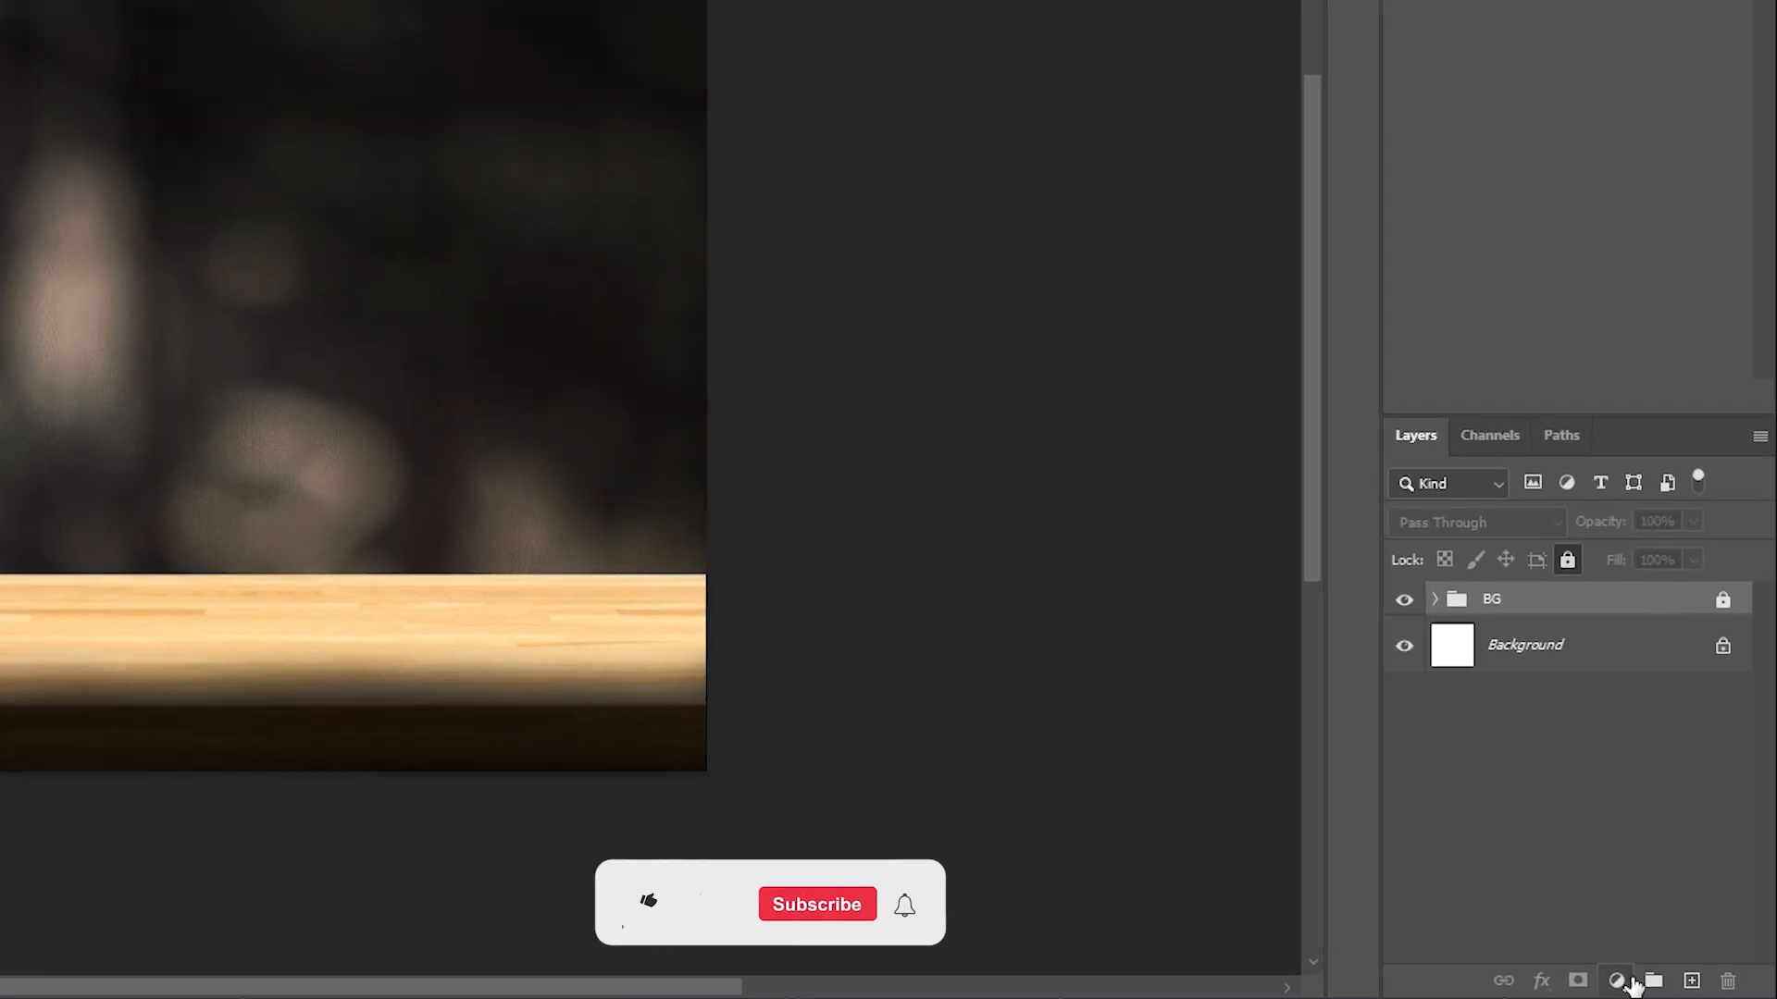
Add a Color Balance adjustment clipped to the BG group, with midtones shifted to -5 toward magenta and slightly toward red
left_click(1670, 943)
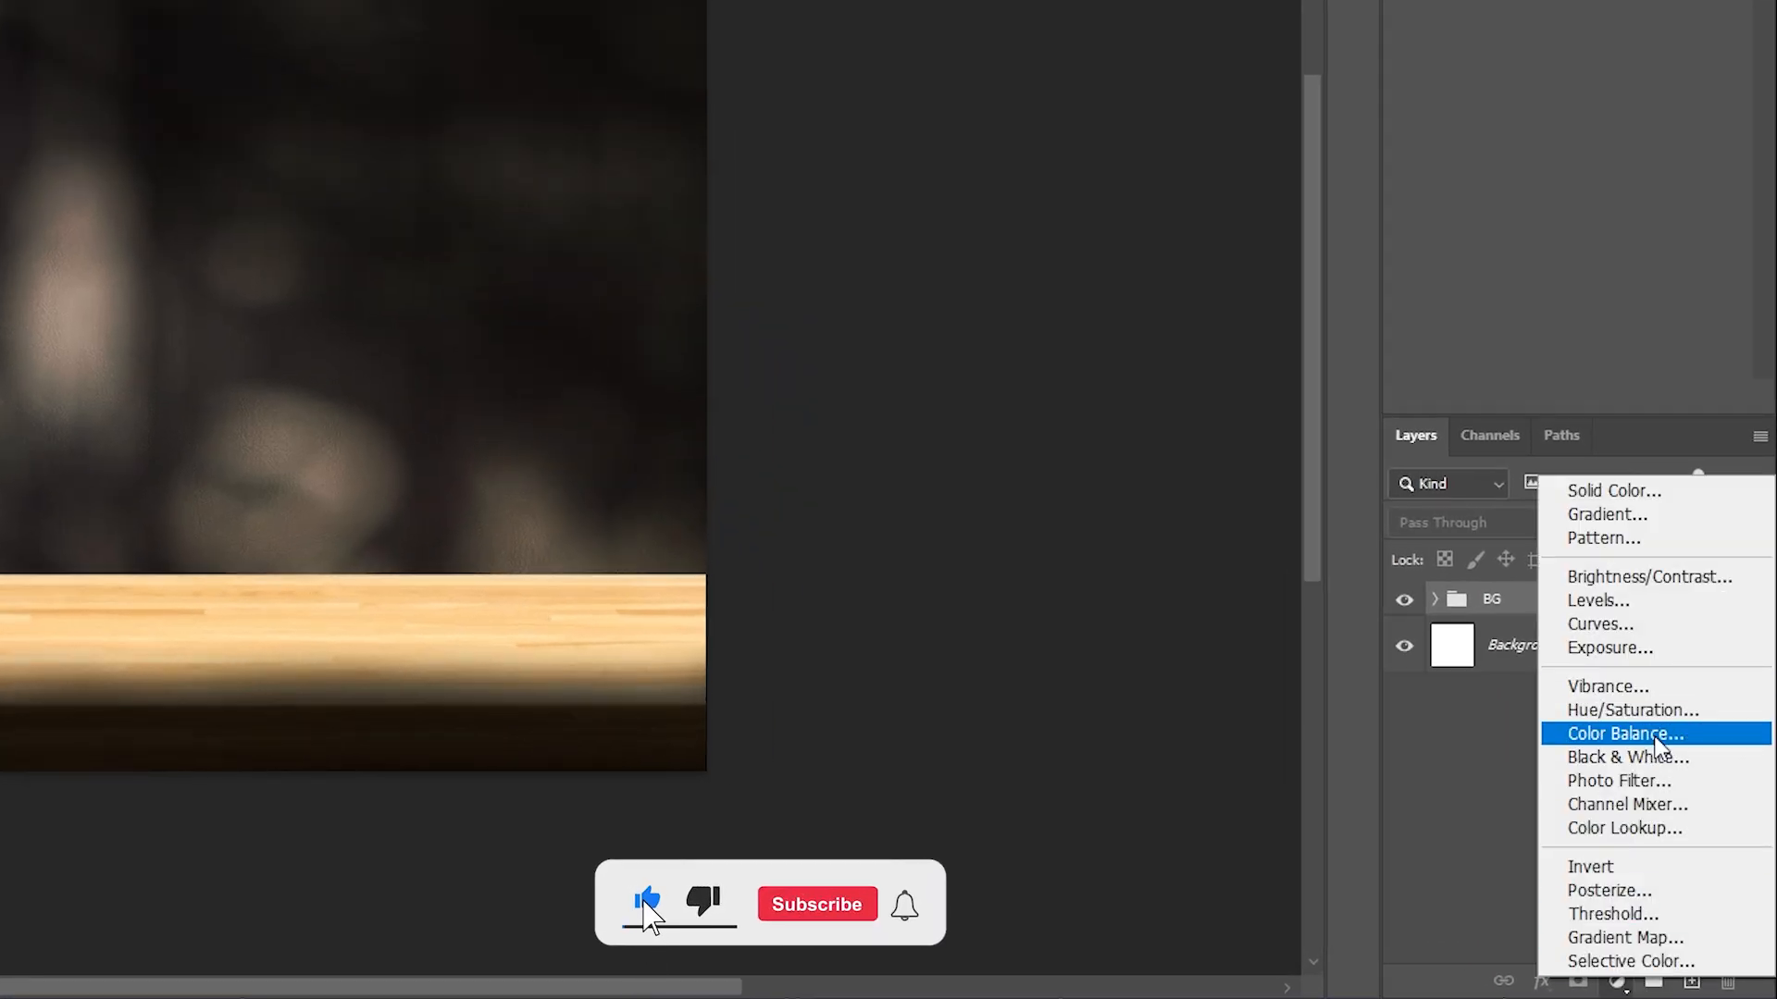
left_click(1657, 736)
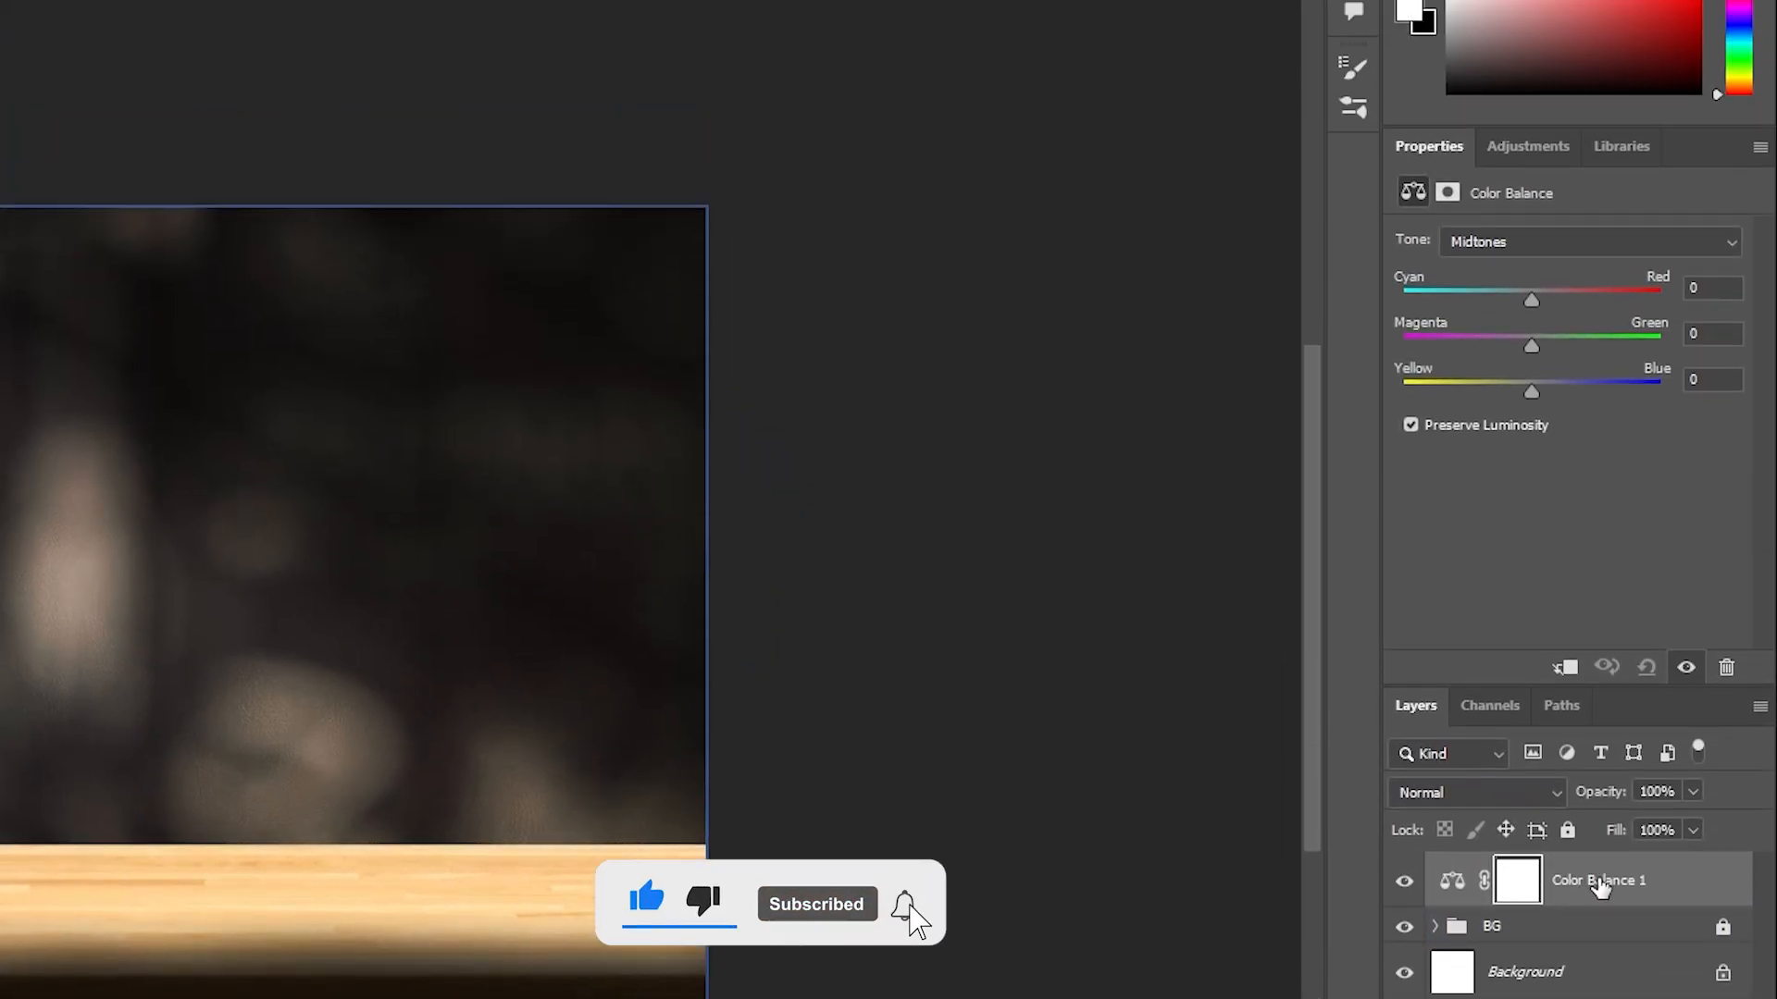
right_click(1603, 614)
left_click(1603, 820)
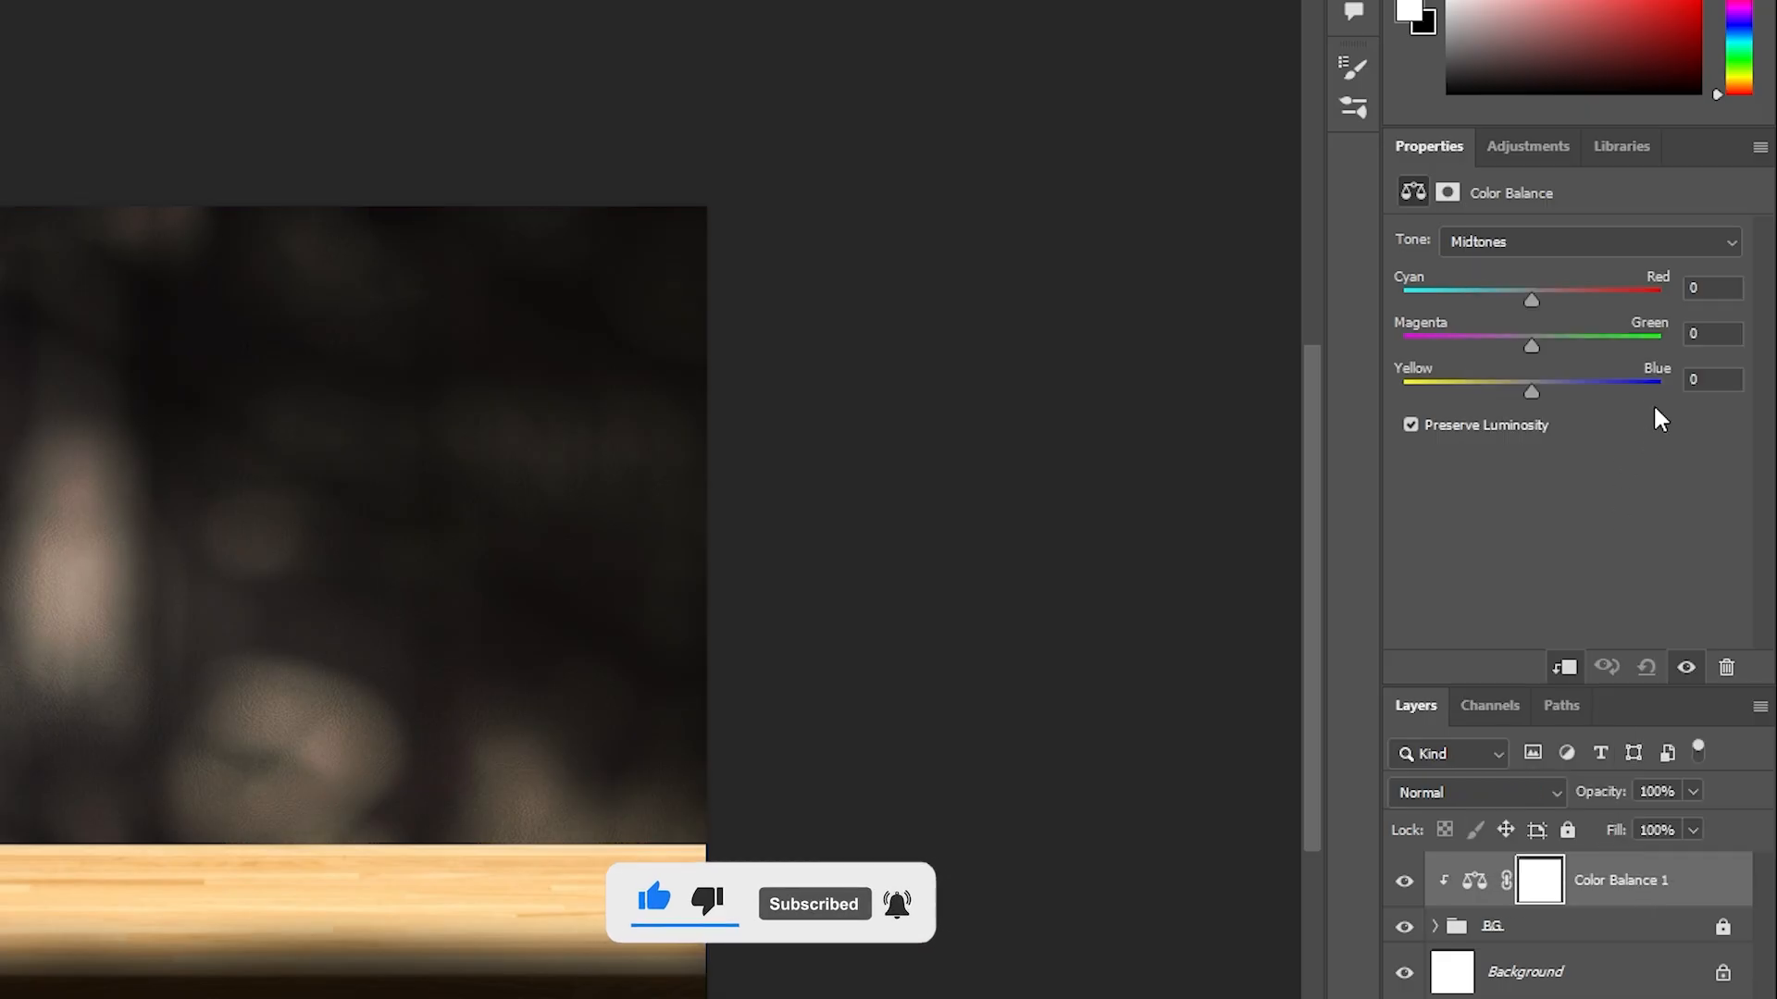
mouse_move(1530, 339)
left_mouse_down()
mouse_move(1556, 345)
mouse_move(1529, 344)
left_mouse_up()
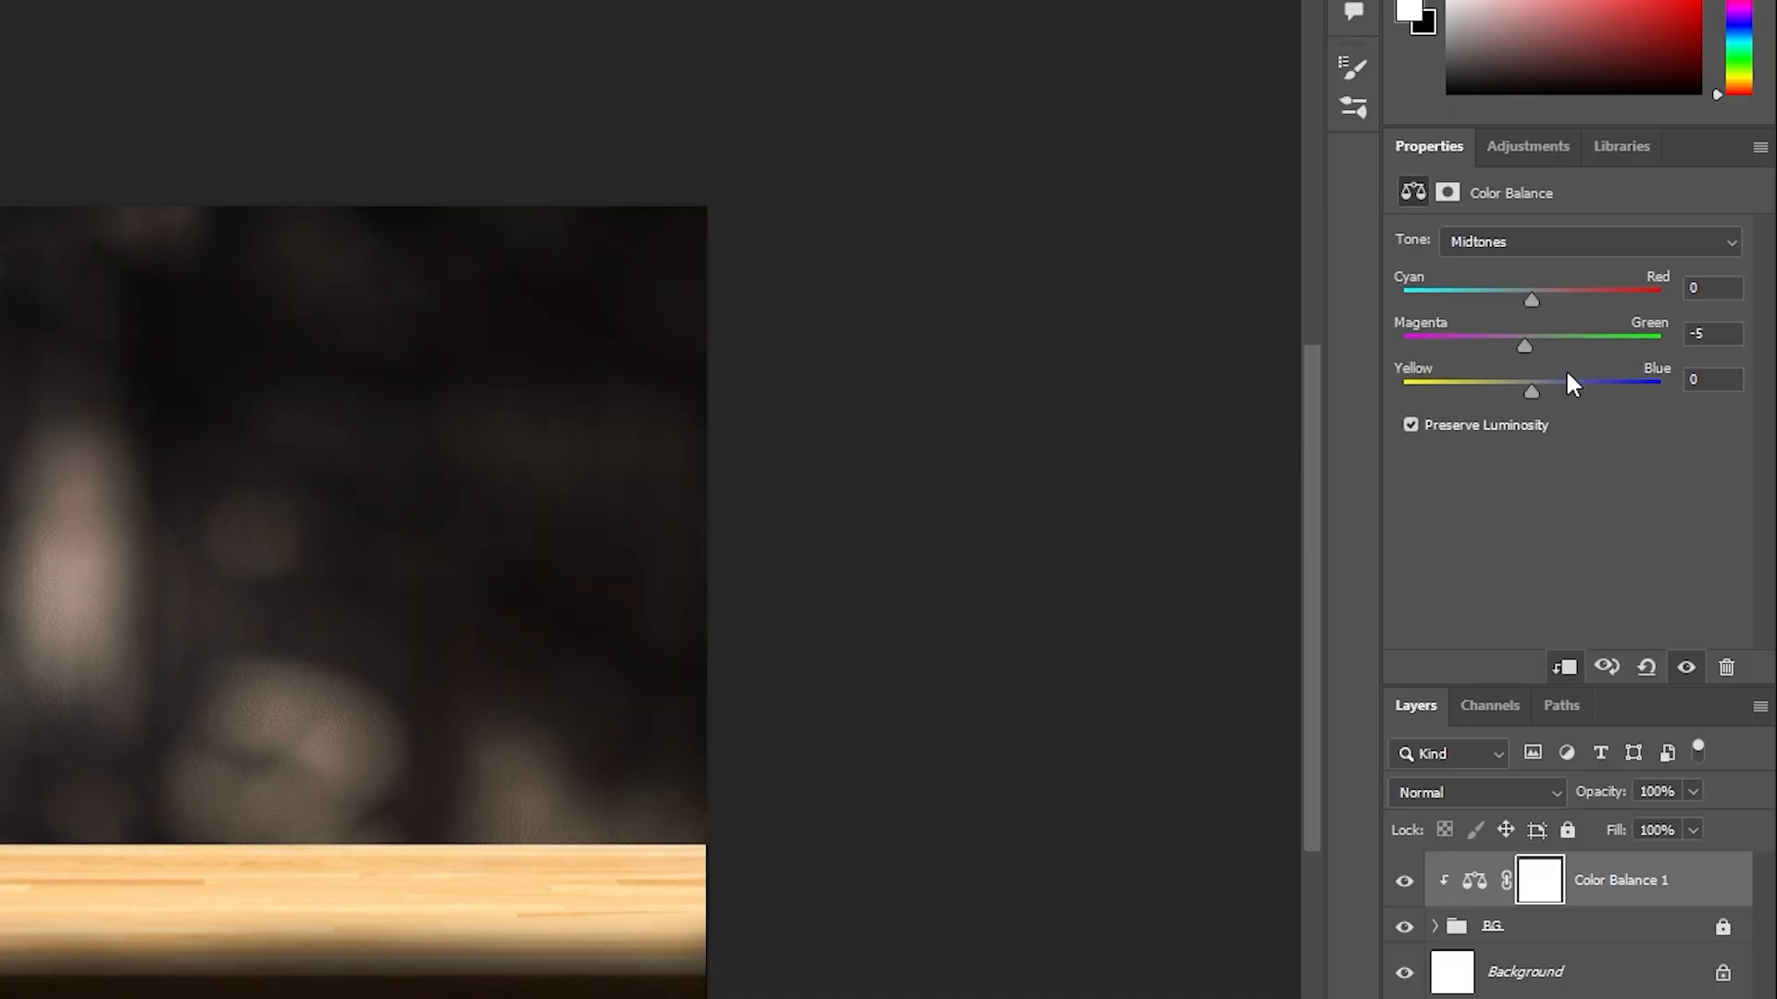
mouse_move(1531, 300)
left_mouse_down()
mouse_move(1562, 298)
mouse_move(1548, 310)
left_mouse_up()
Add a Curves adjustment with a shadow point at input 31, output 24 and a highlight point, and group it with Color Balance
left_click(1655, 884)
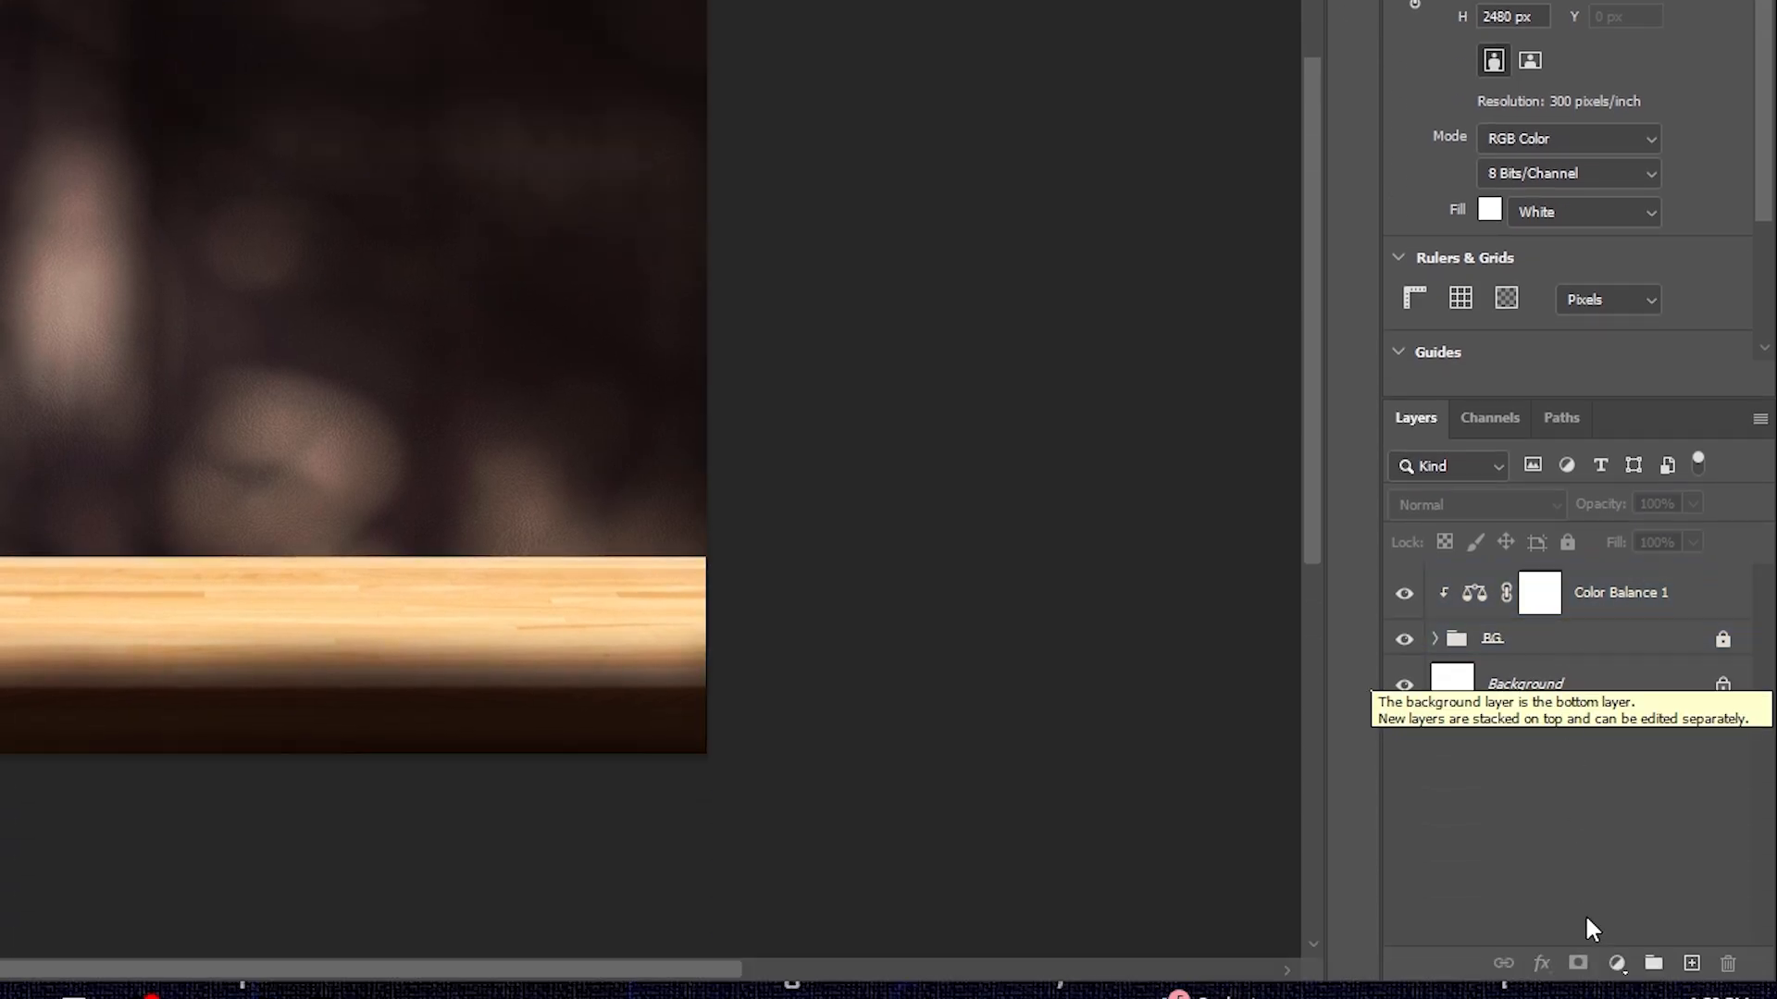
left_click(1617, 964)
left_click(1601, 616)
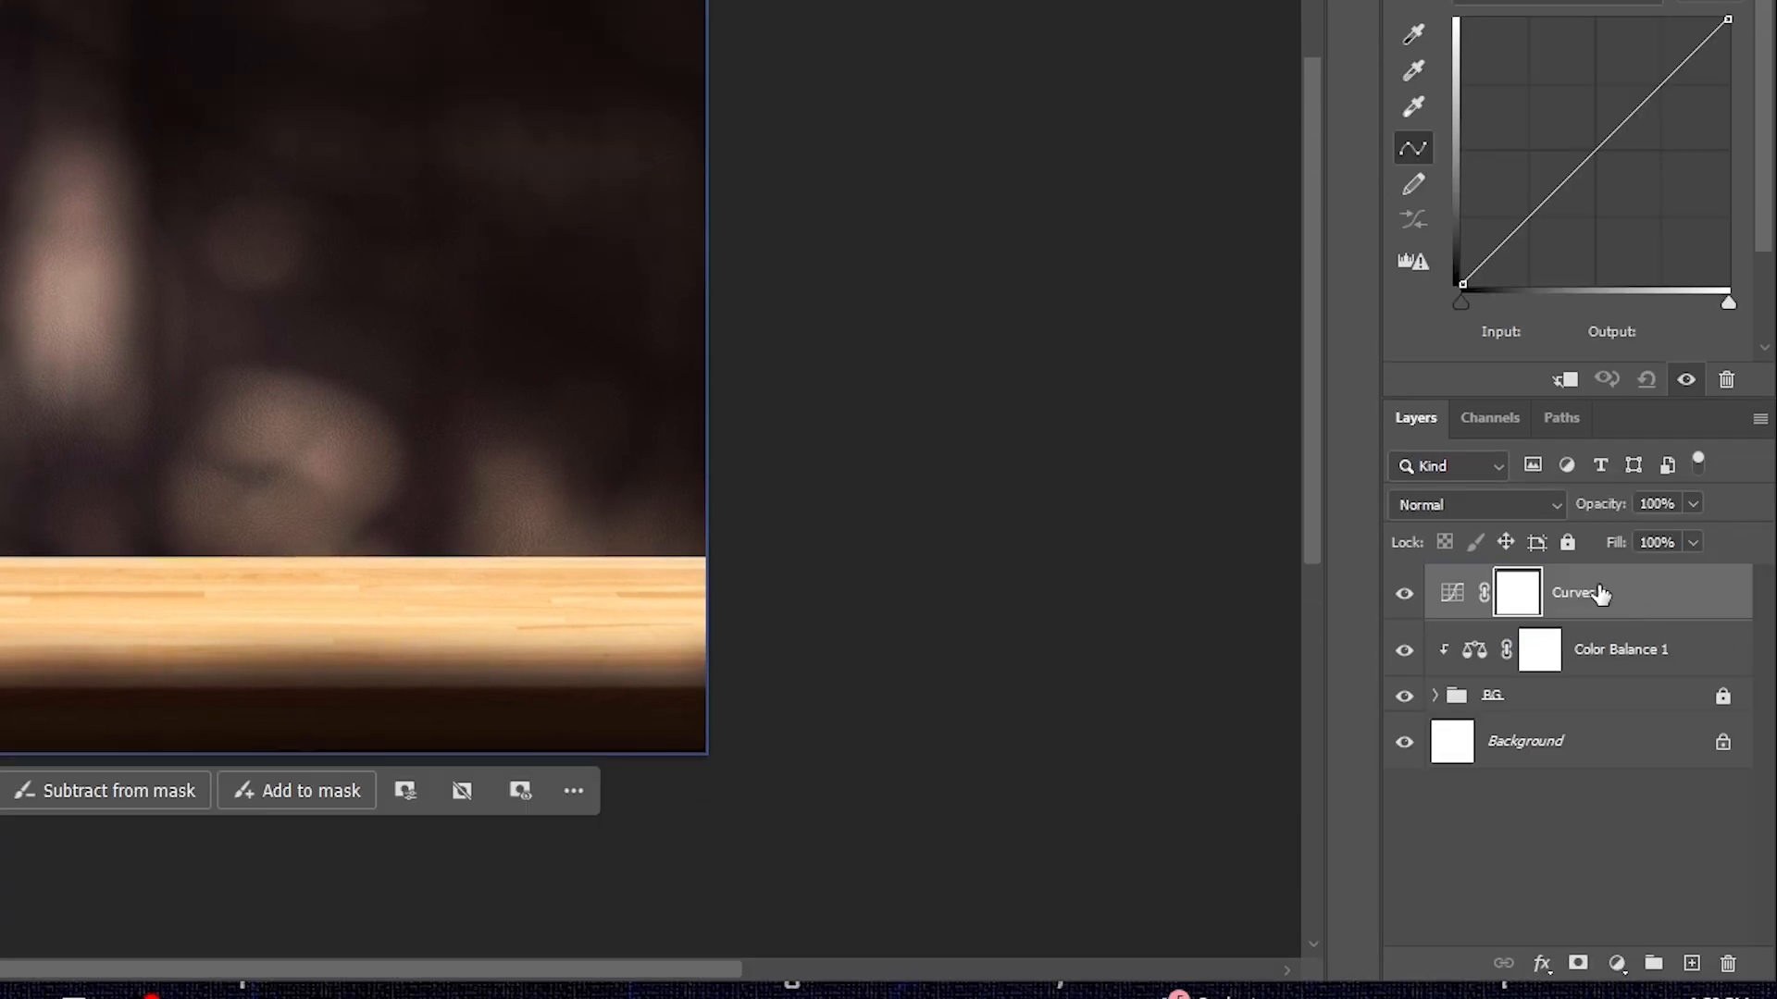
left_click(1451, 597)
mouse_move(1499, 259)
left_mouse_down()
mouse_move(1518, 269)
mouse_move(1492, 259)
left_mouse_up()
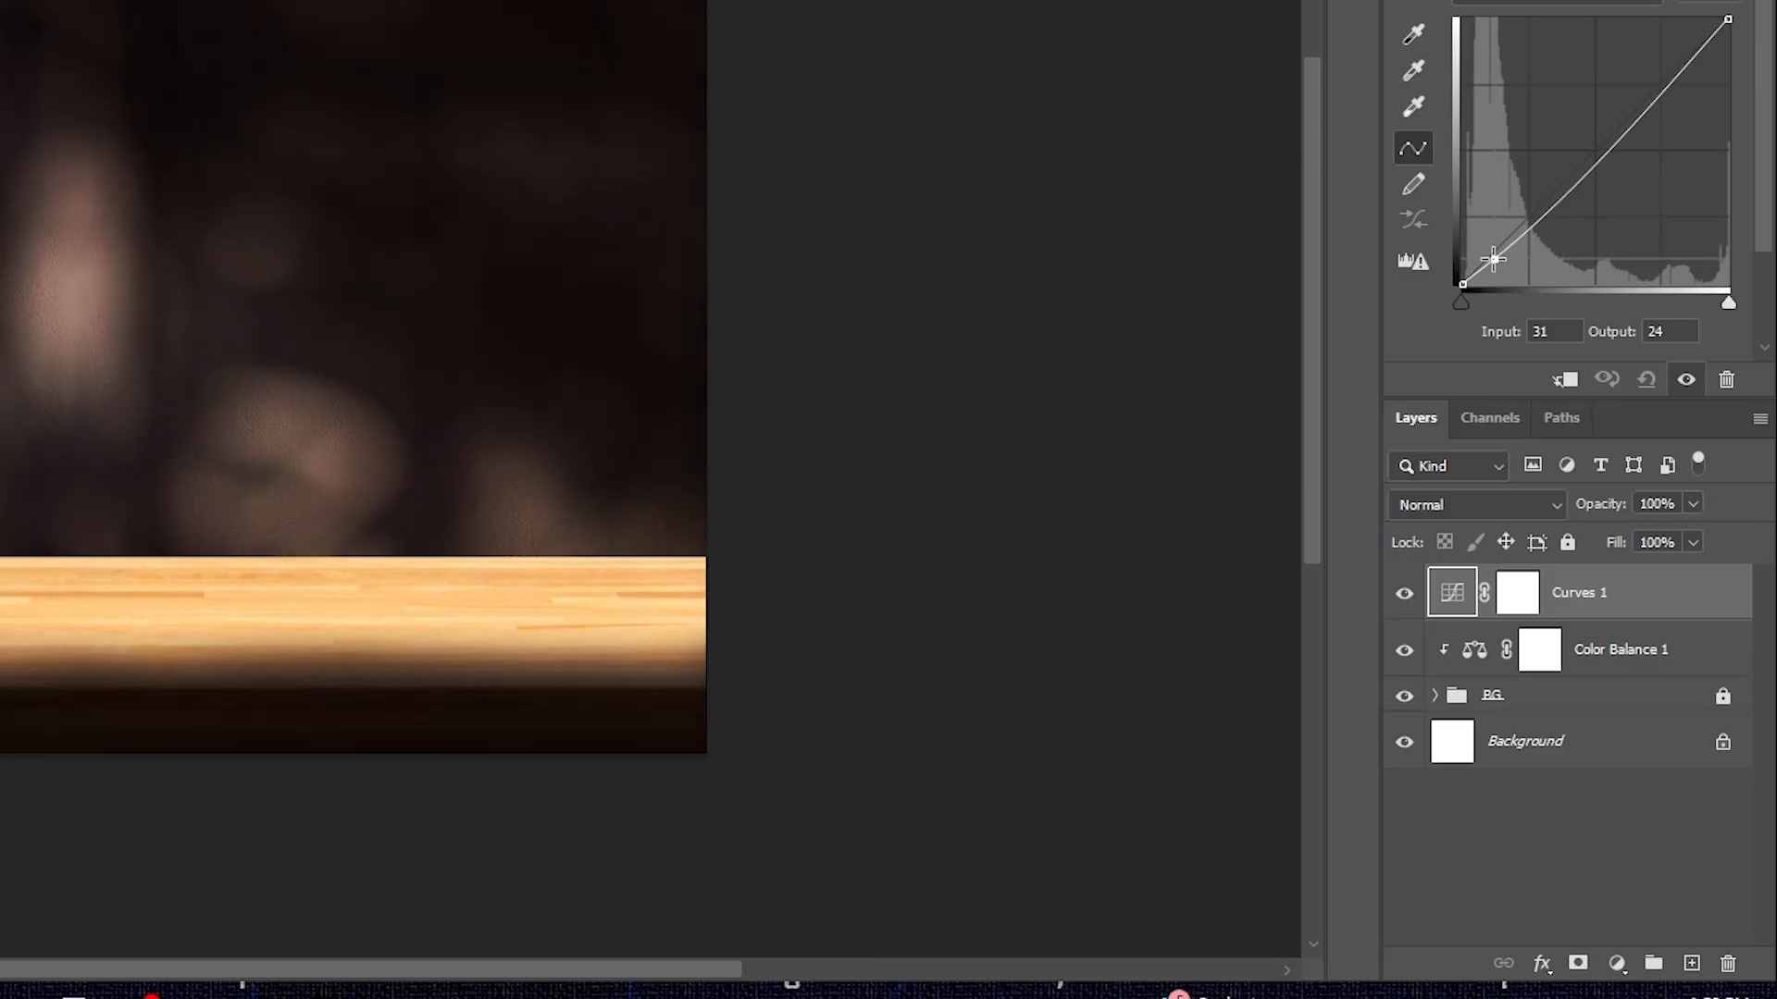
mouse_move(1657, 76)
left_mouse_down()
mouse_move(1617, 87)
mouse_move(1648, 97)
left_mouse_up()
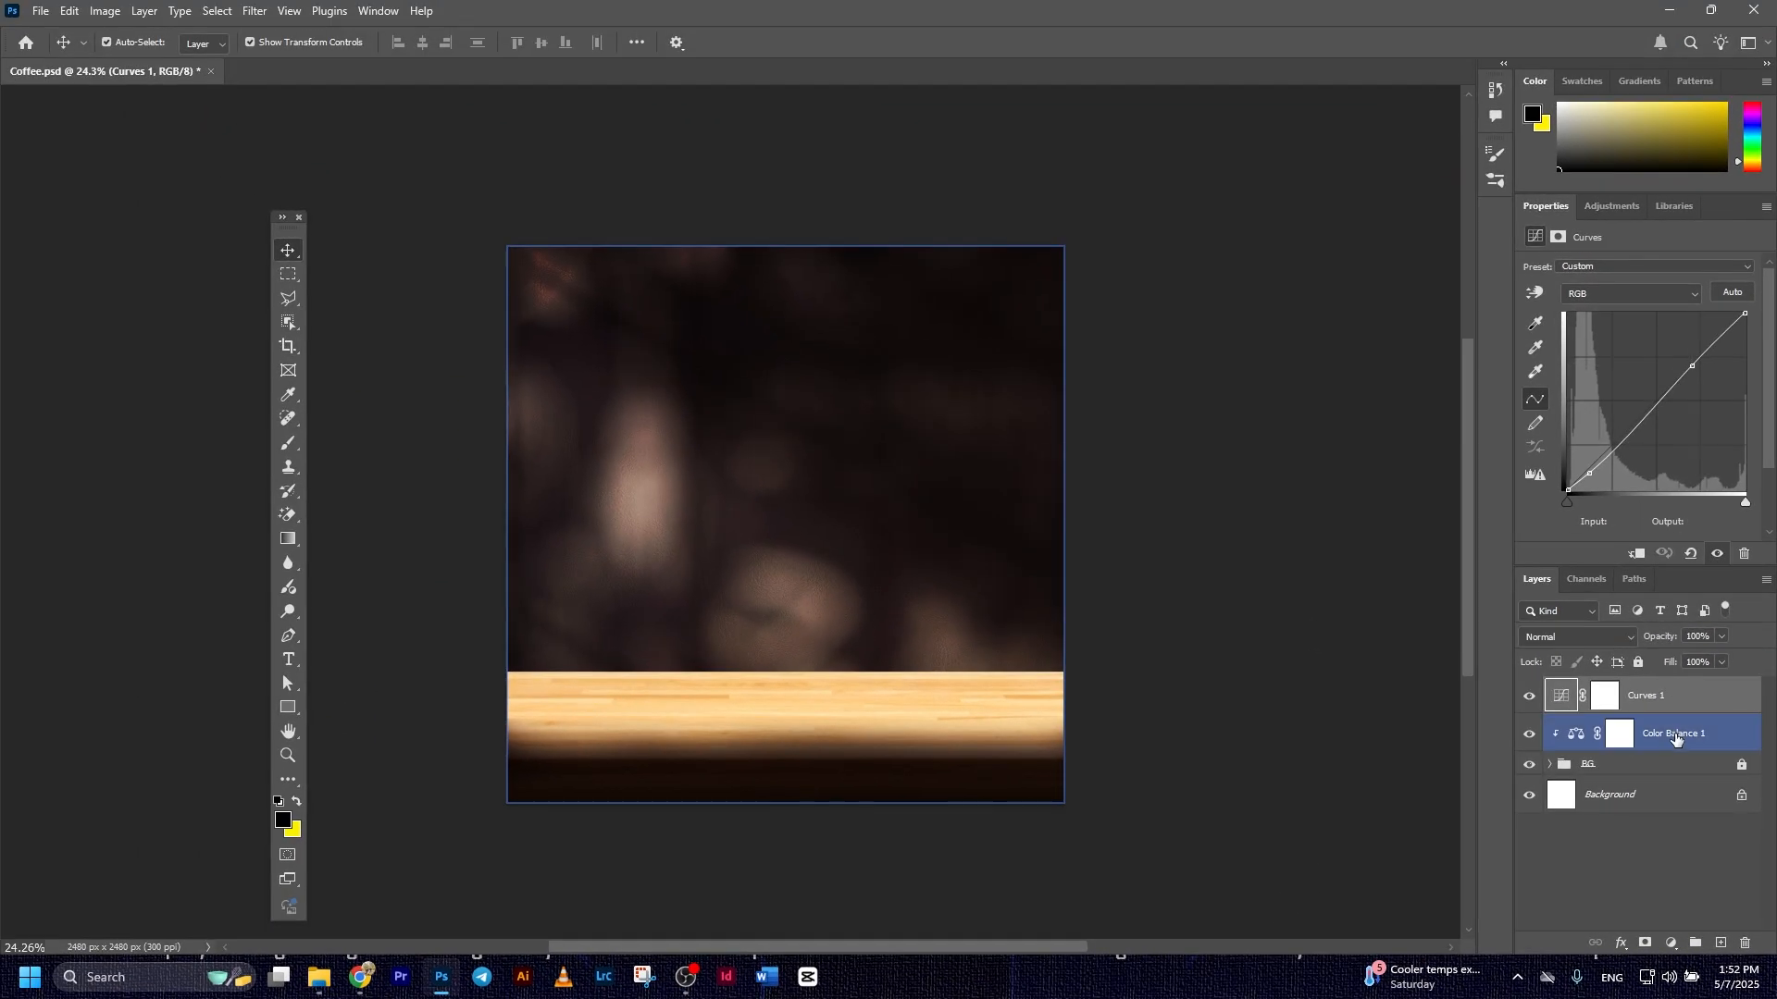
left_click(1615, 651, "shift")
key("ctrl+g")
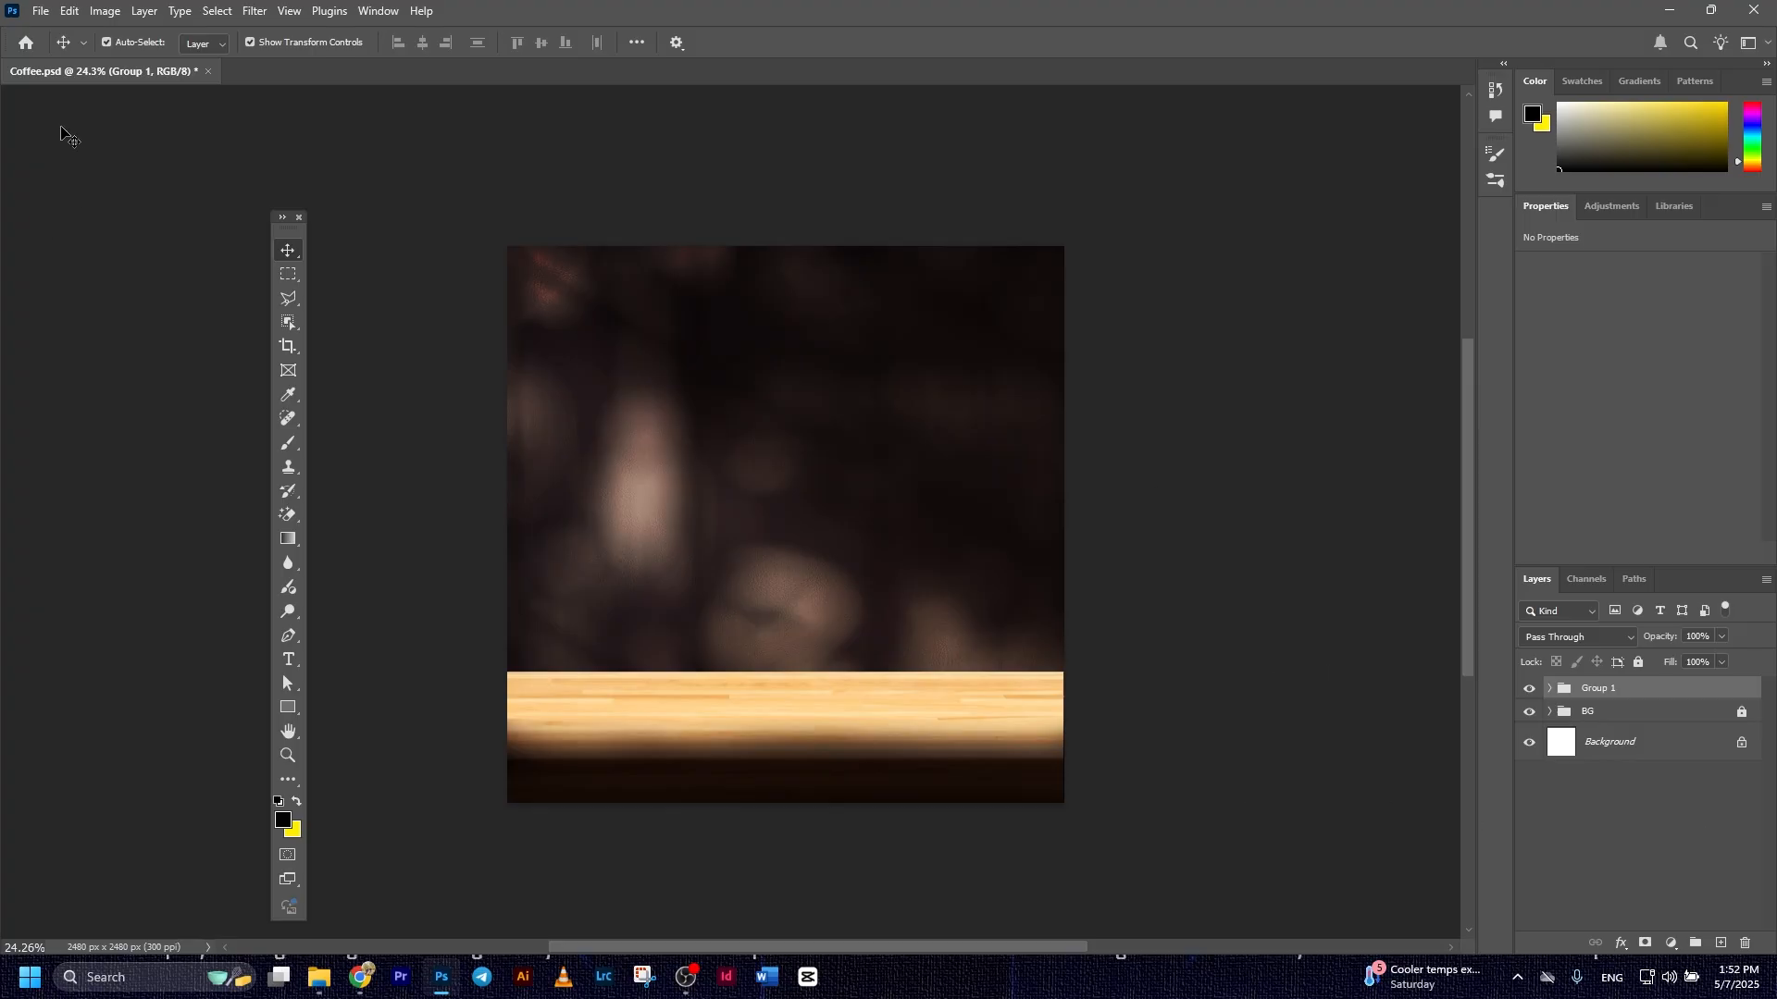
Place the Splash image embedded, scaled to about 1868 by 966 px, with its base on the table's back edge
left_click(33, 11)
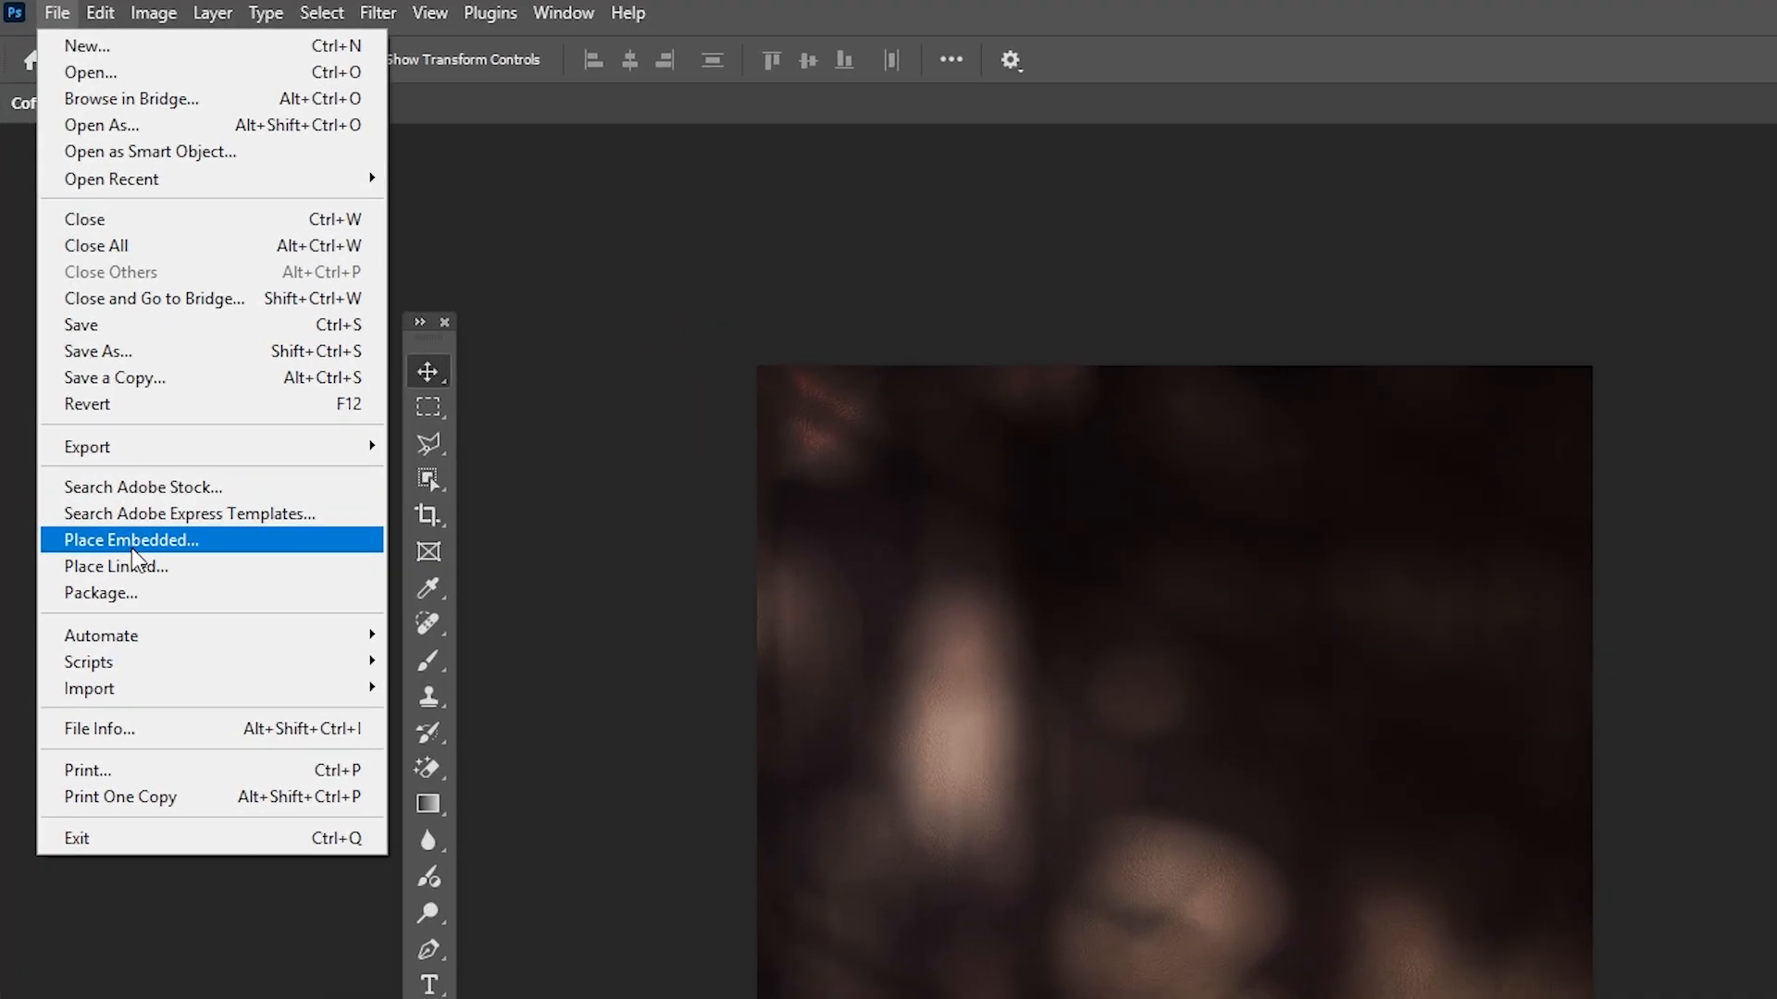
left_click(90, 364)
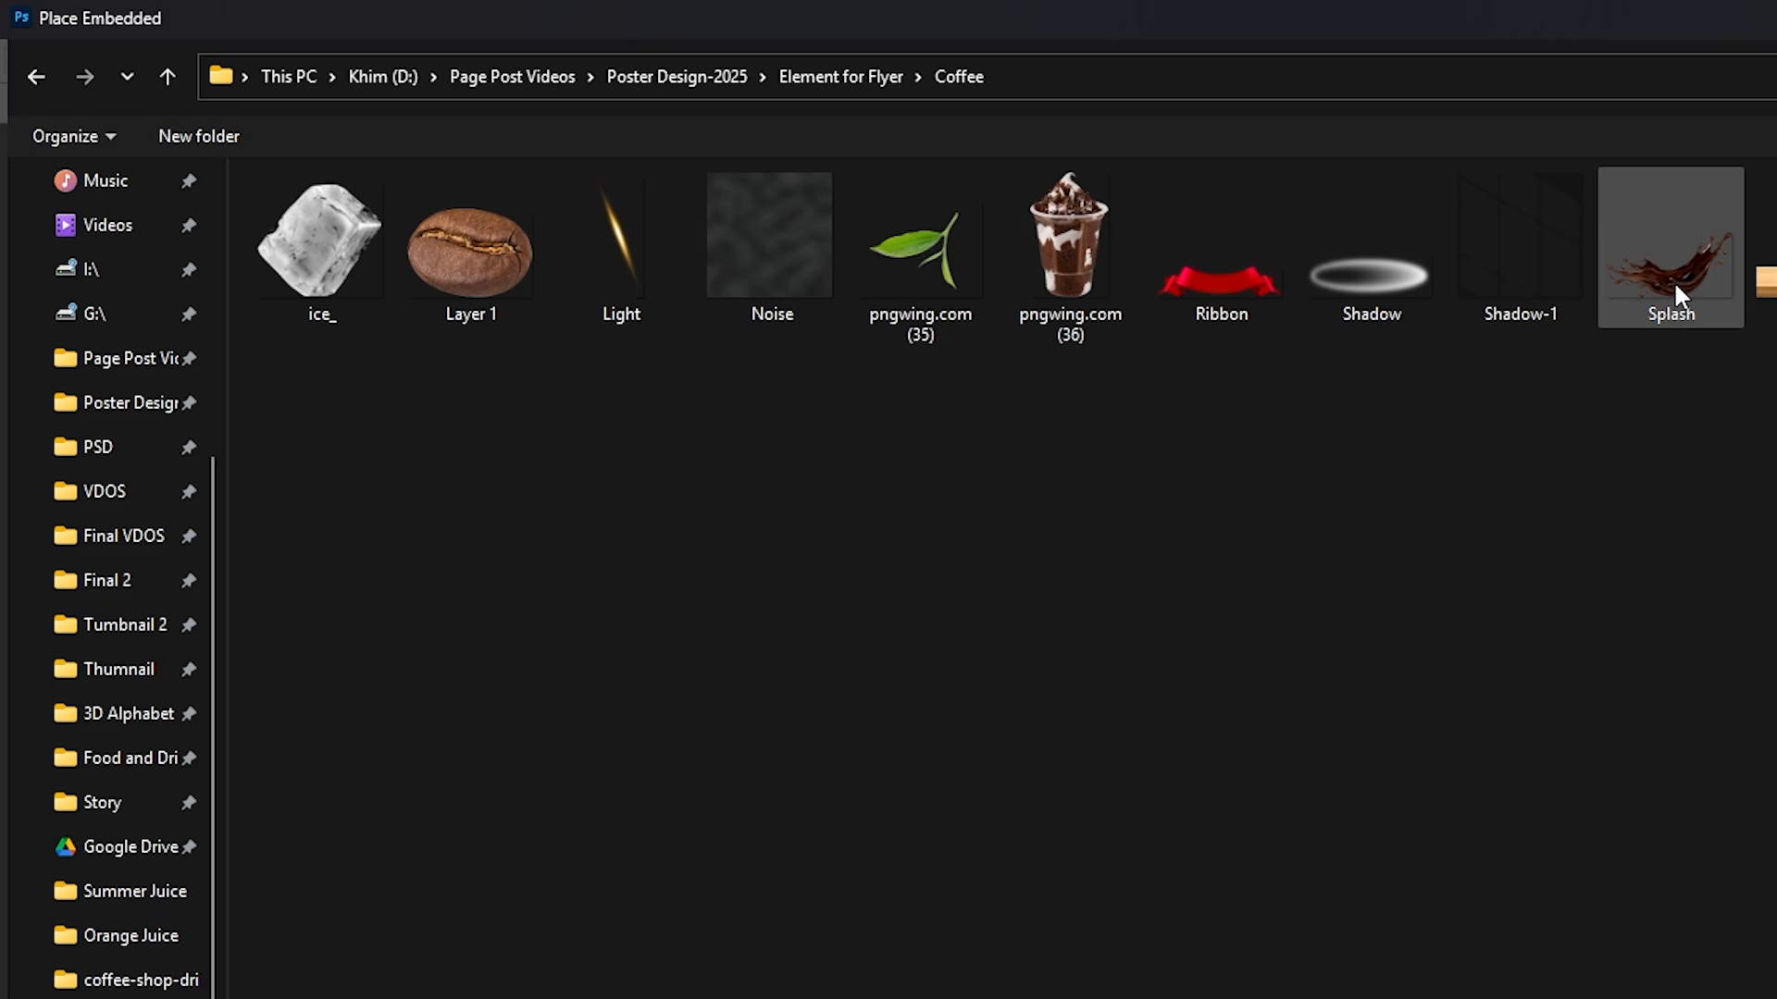
double_click(1673, 280)
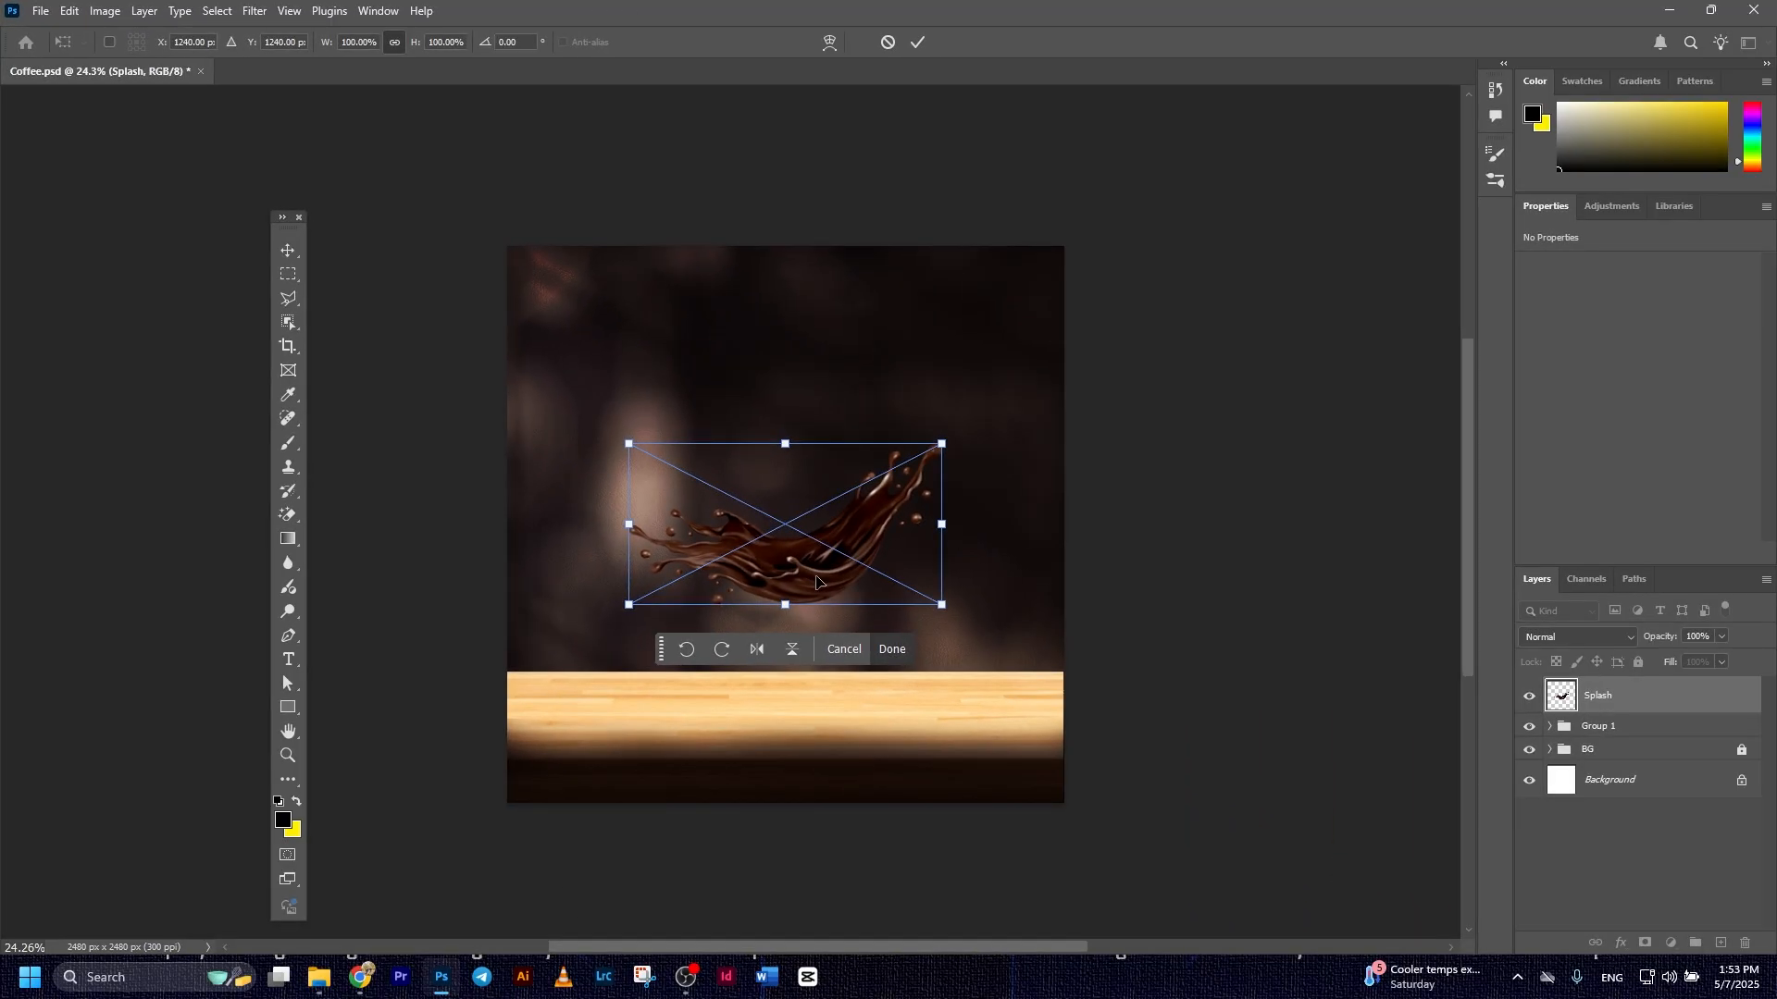
left_click_drag(816, 581, 800, 628)
left_click_drag(928, 488, 979, 463)
key("Return")
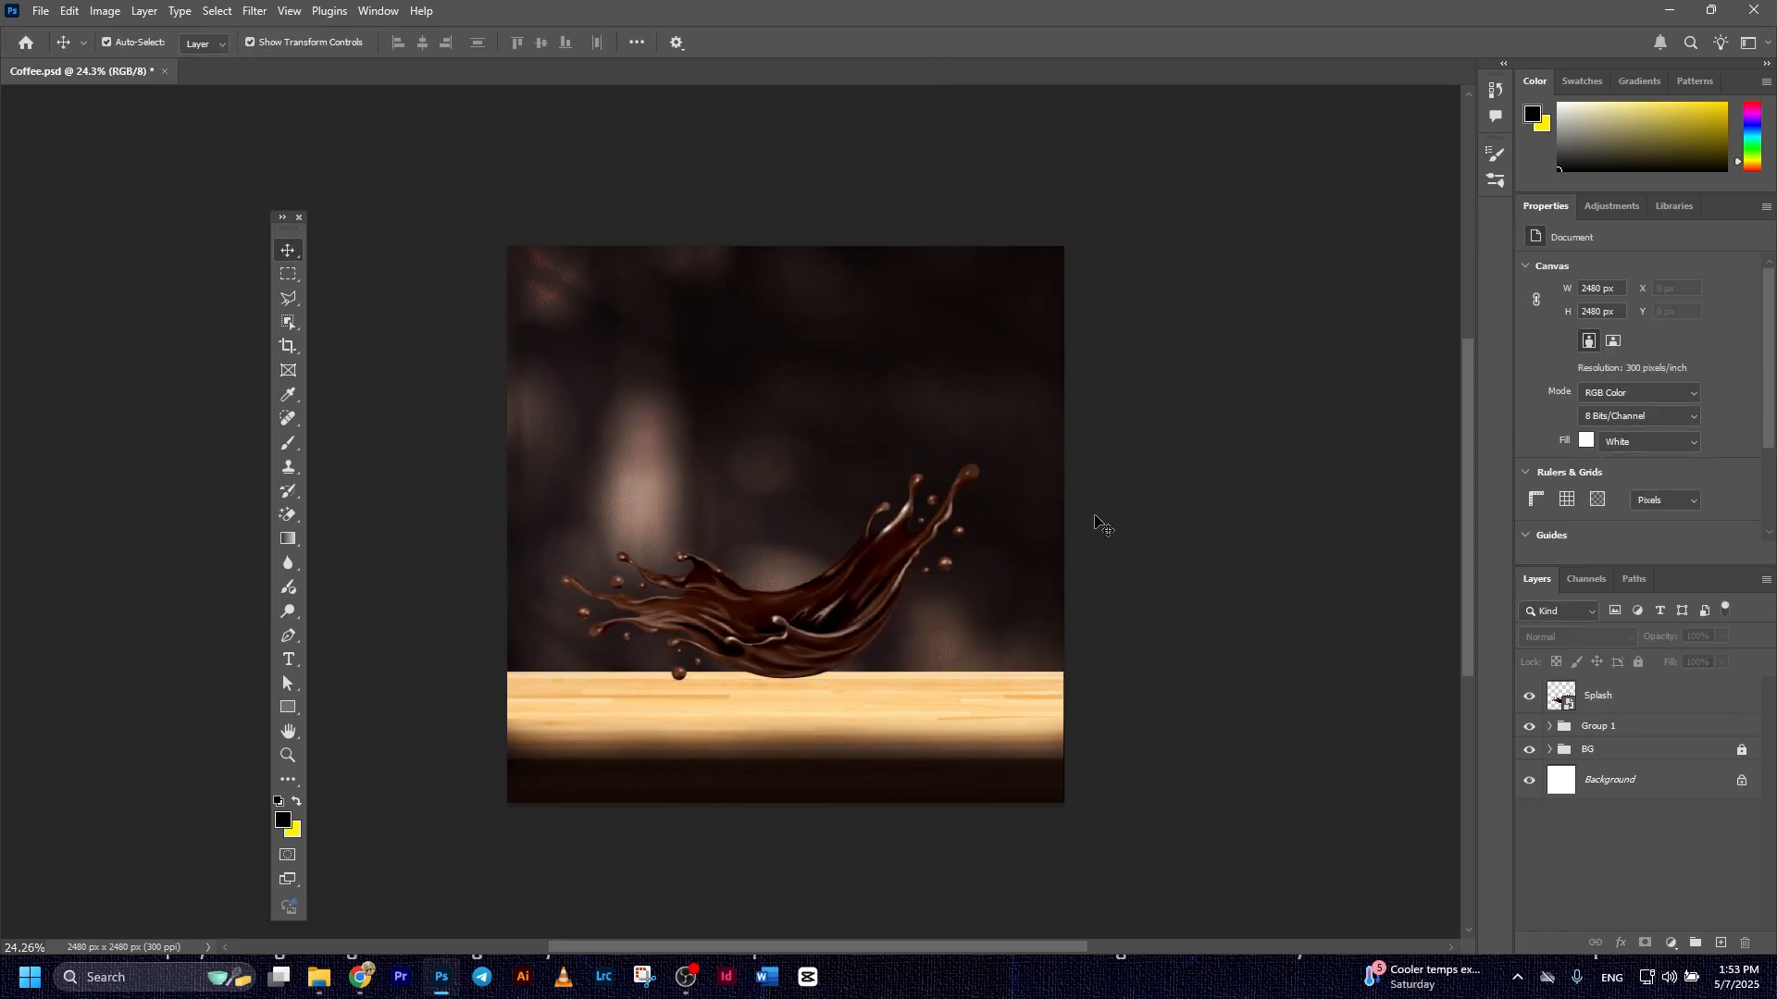
Center the Splash layer horizontally on the canvas by aligning it with the Background layer
left_click(1558, 698)
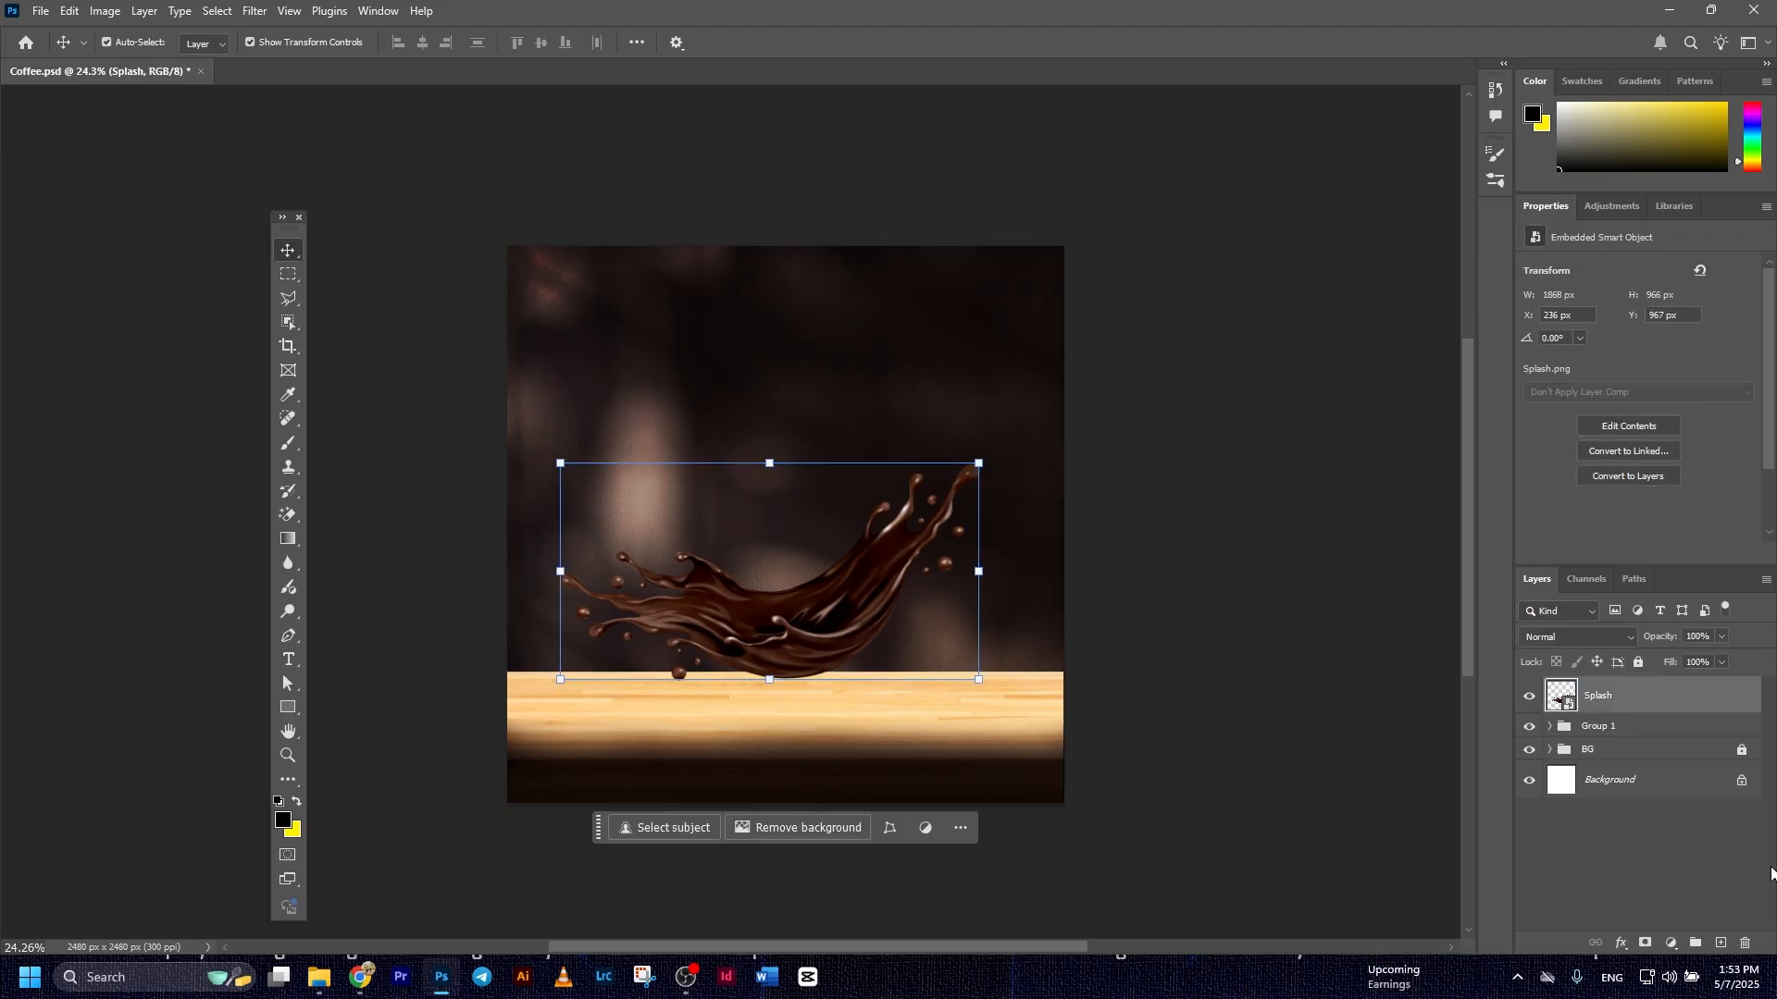
left_click(1651, 791, "ctrl")
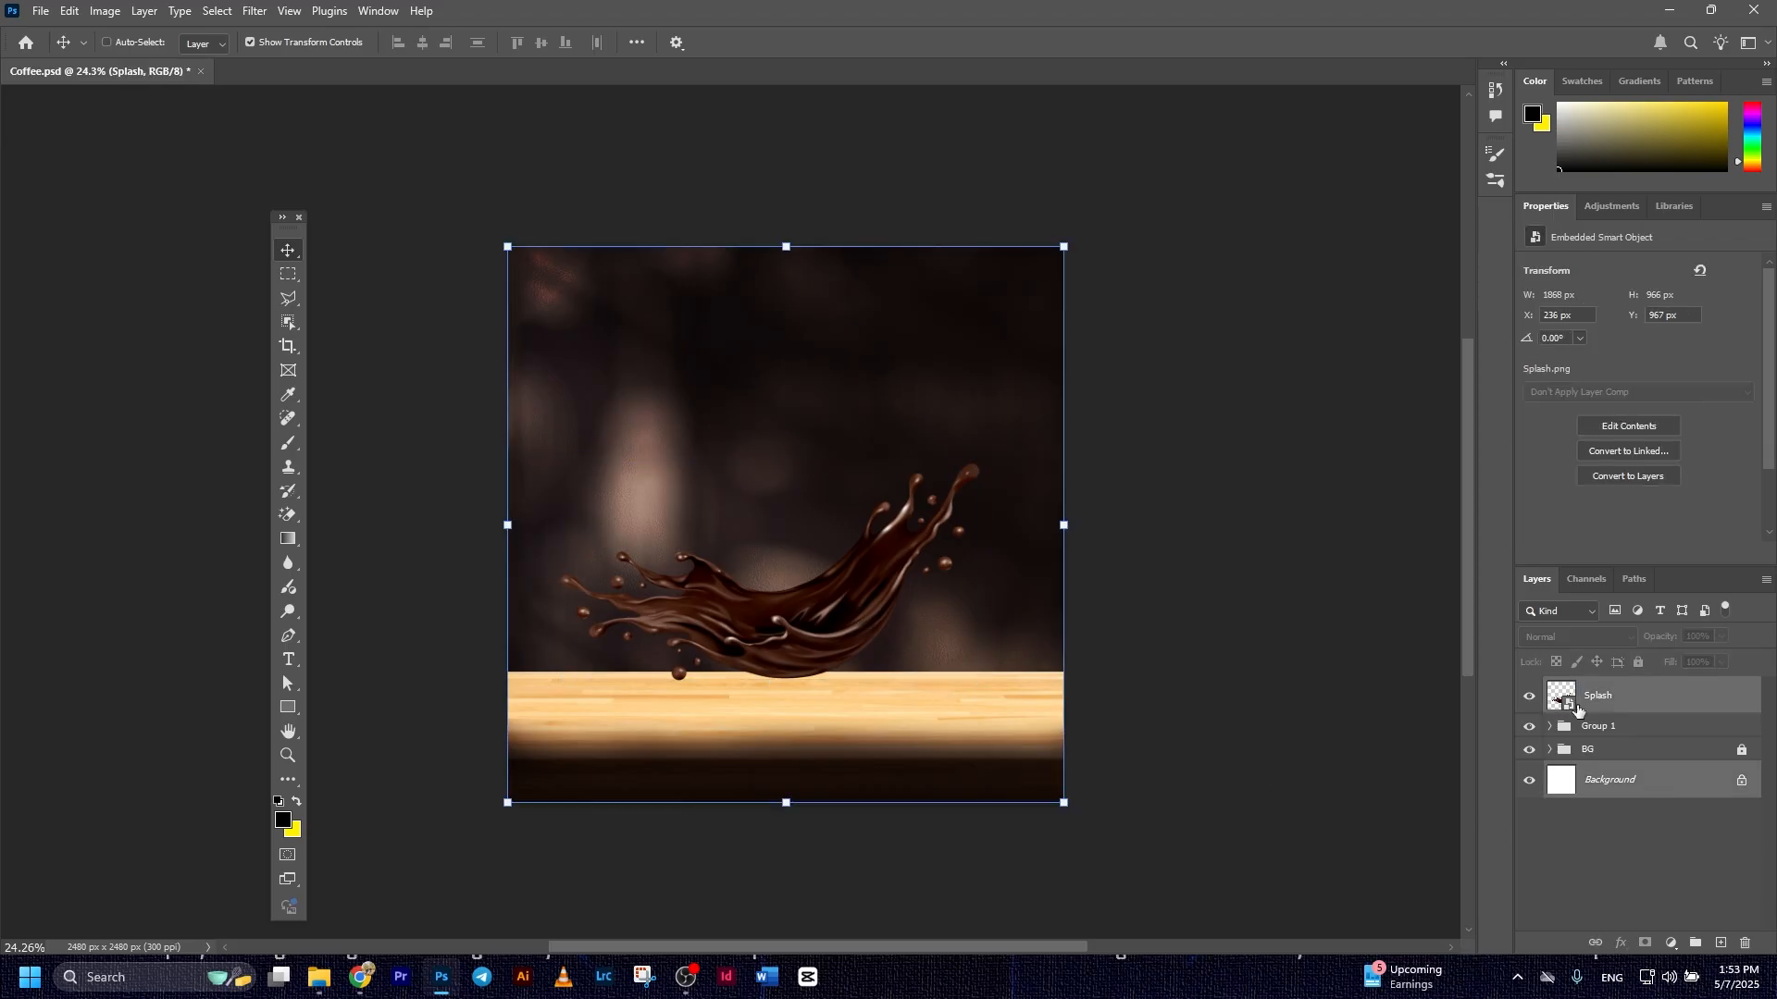
left_click(421, 43)
left_click(574, 113)
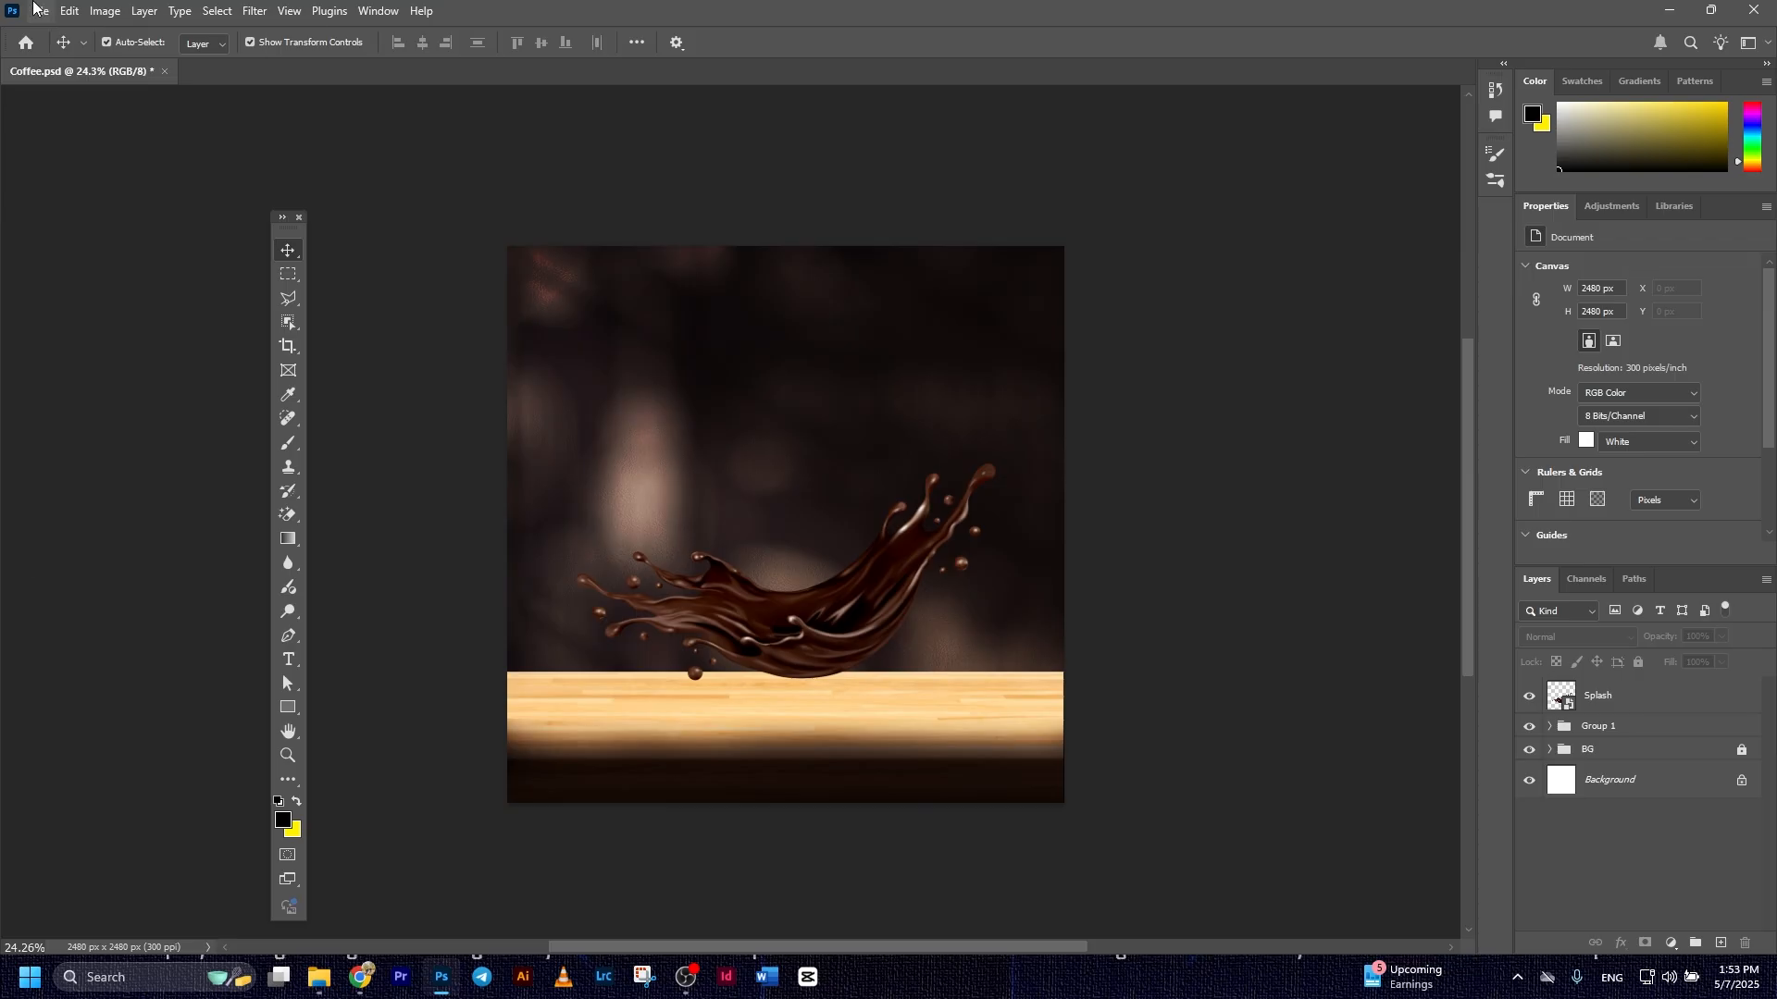
Place the pngwing.com (36) drink cup image embedded, rotated -13.48° and scaled to about 944 by 1503 px, with its base on the table
left_click(70, 10)
mouse_move(40, 10)
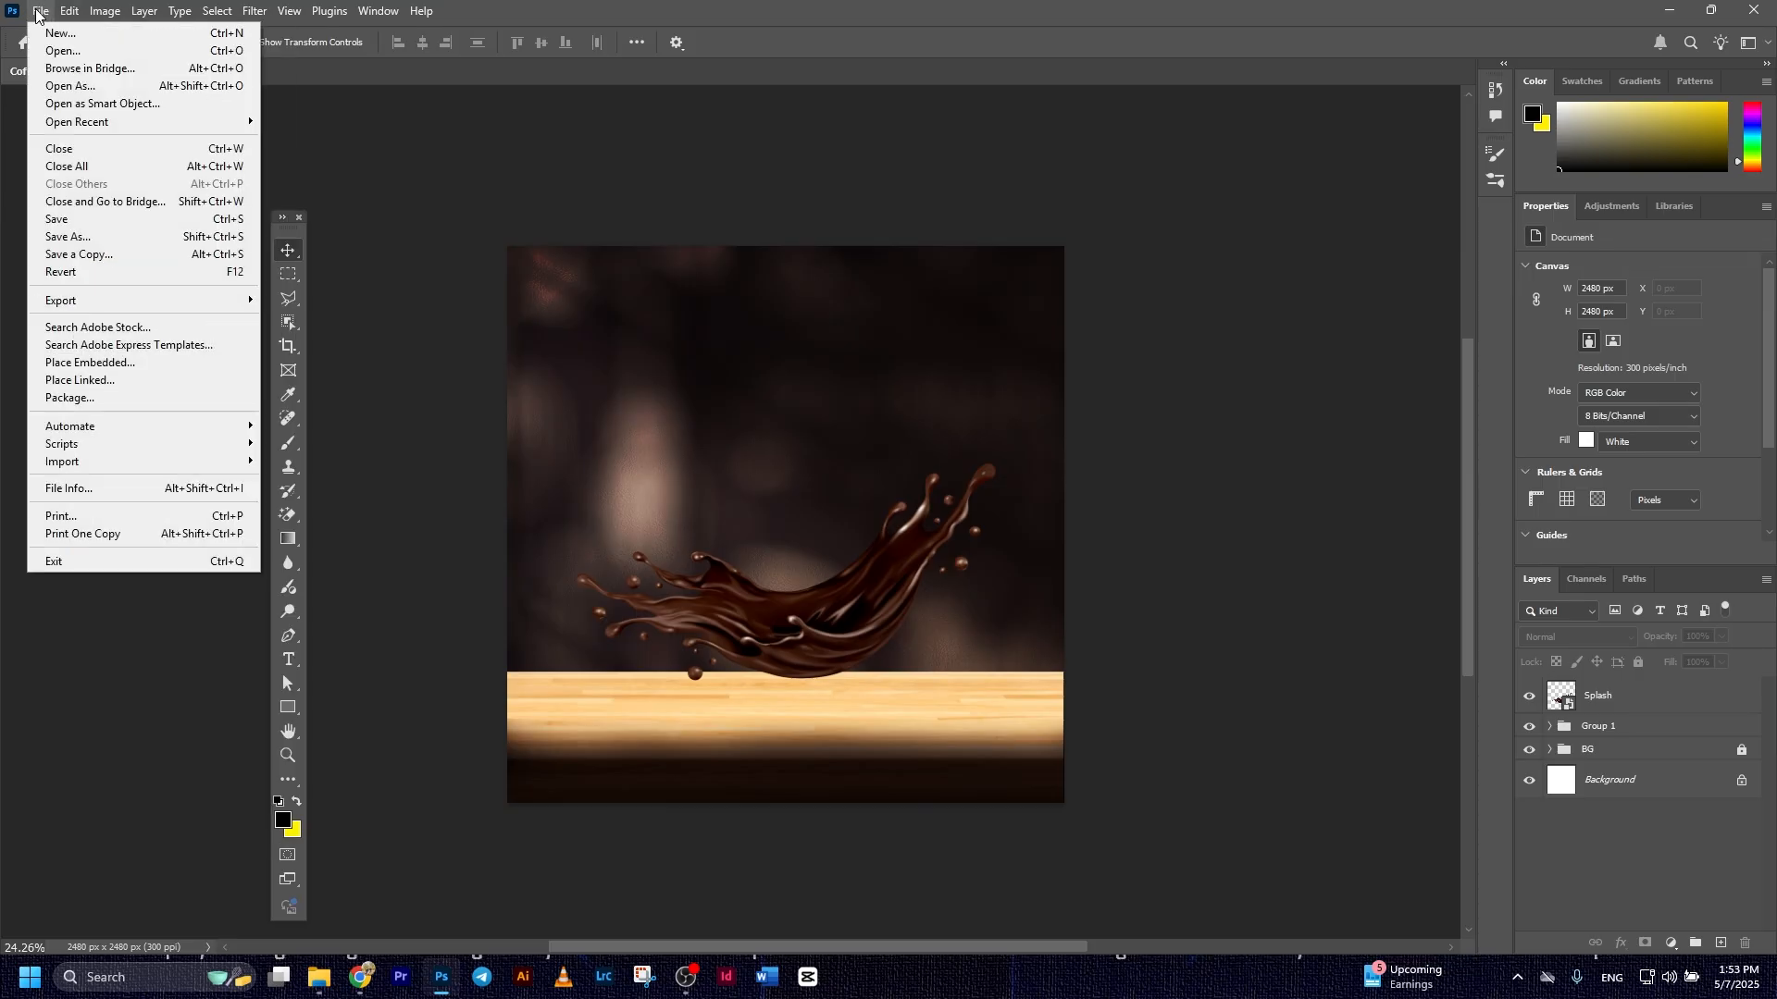
left_click(107, 367)
double_click(724, 174)
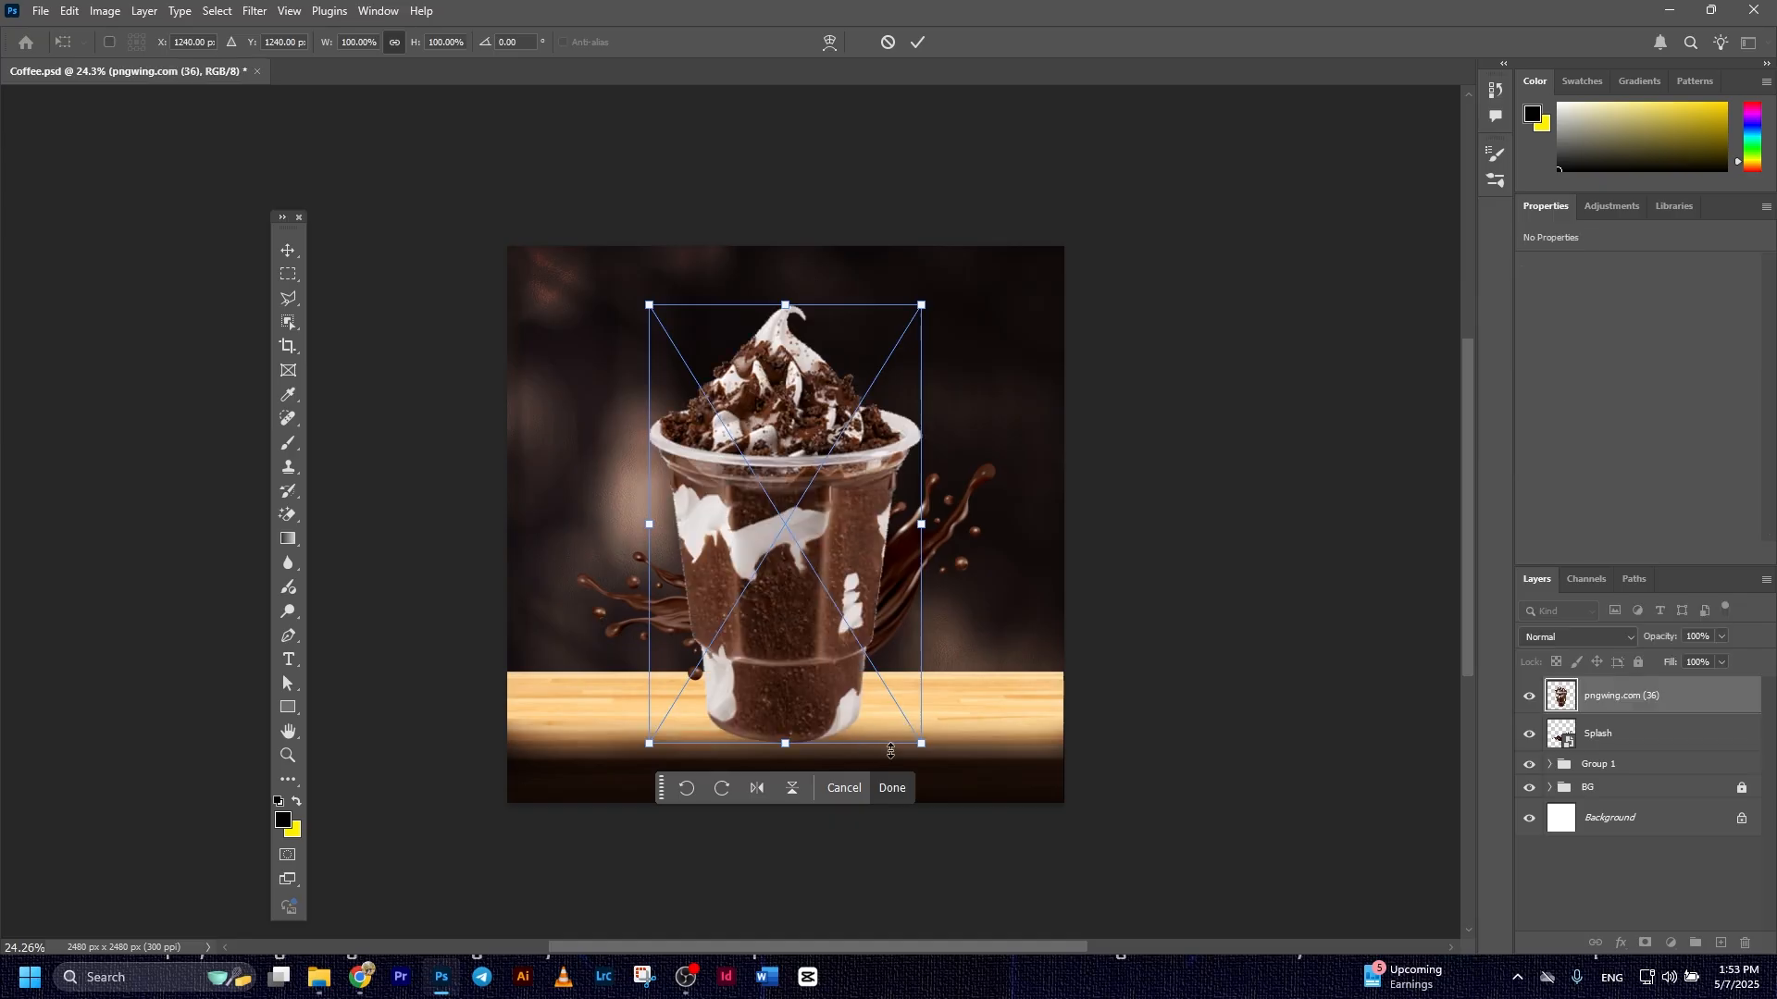
left_click_drag(935, 759, 985, 717)
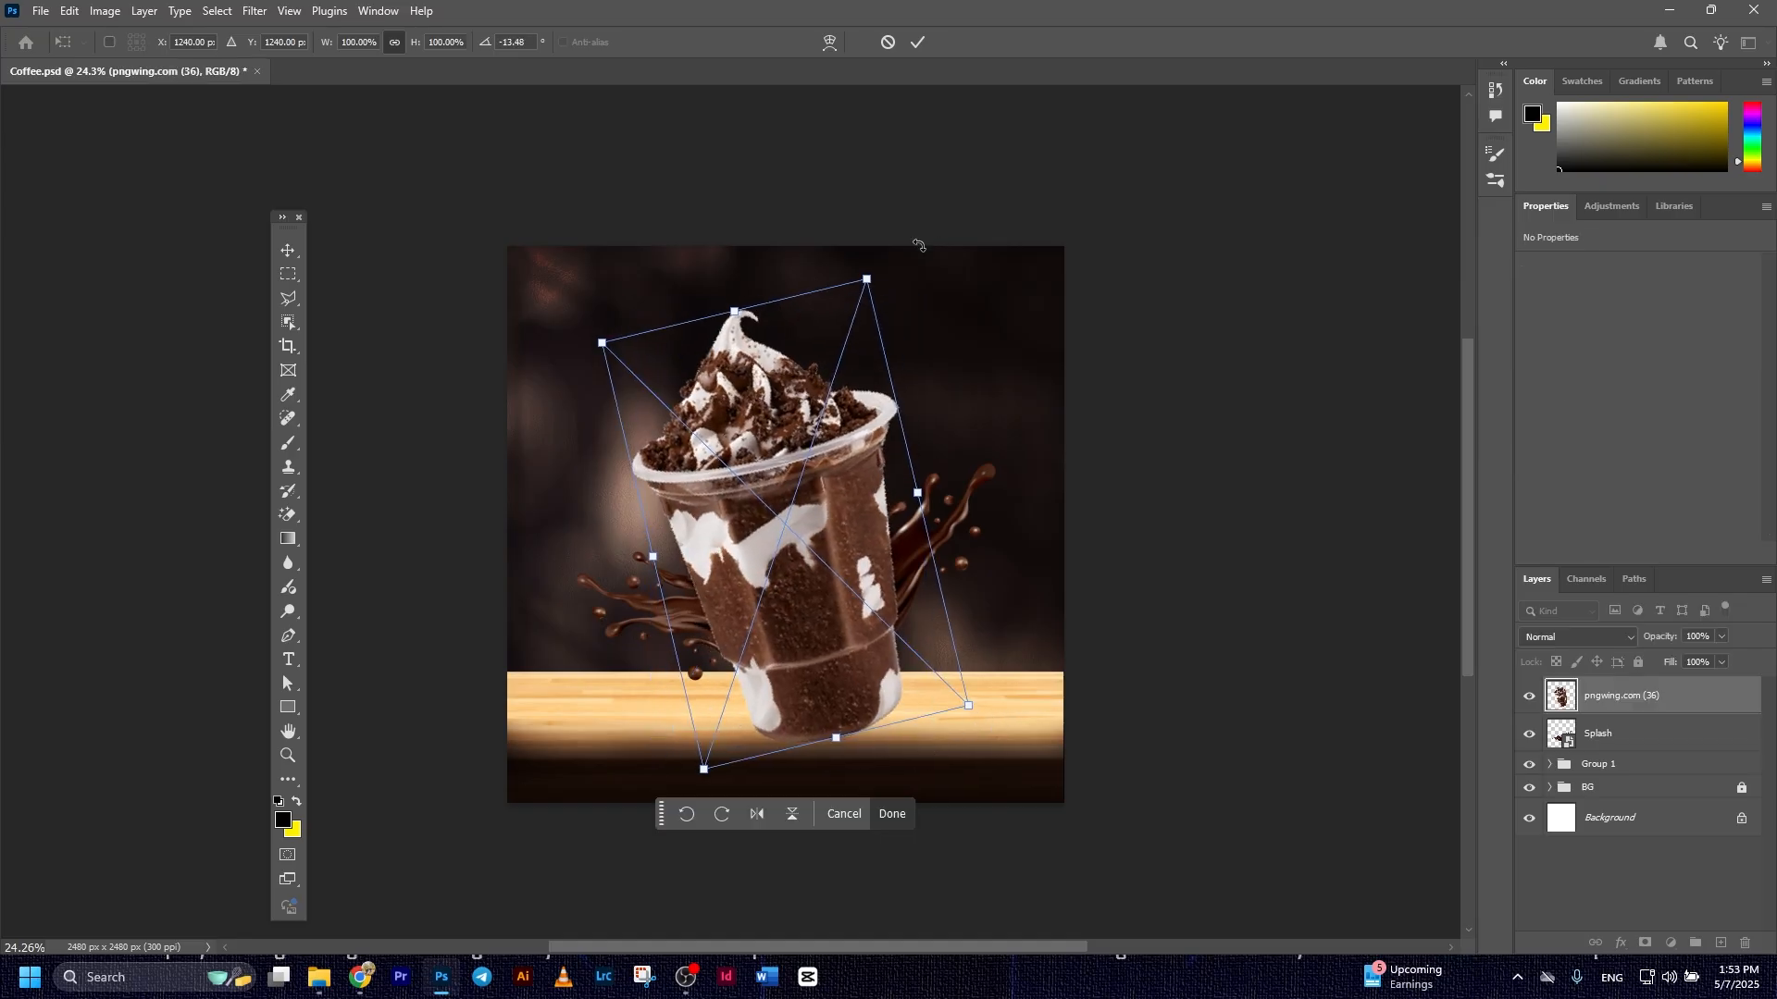
left_click_drag(871, 279, 838, 399)
mouse_move(790, 684)
left_mouse_down()
mouse_move(796, 624)
mouse_move(797, 652)
left_mouse_up()
left_click(918, 44)
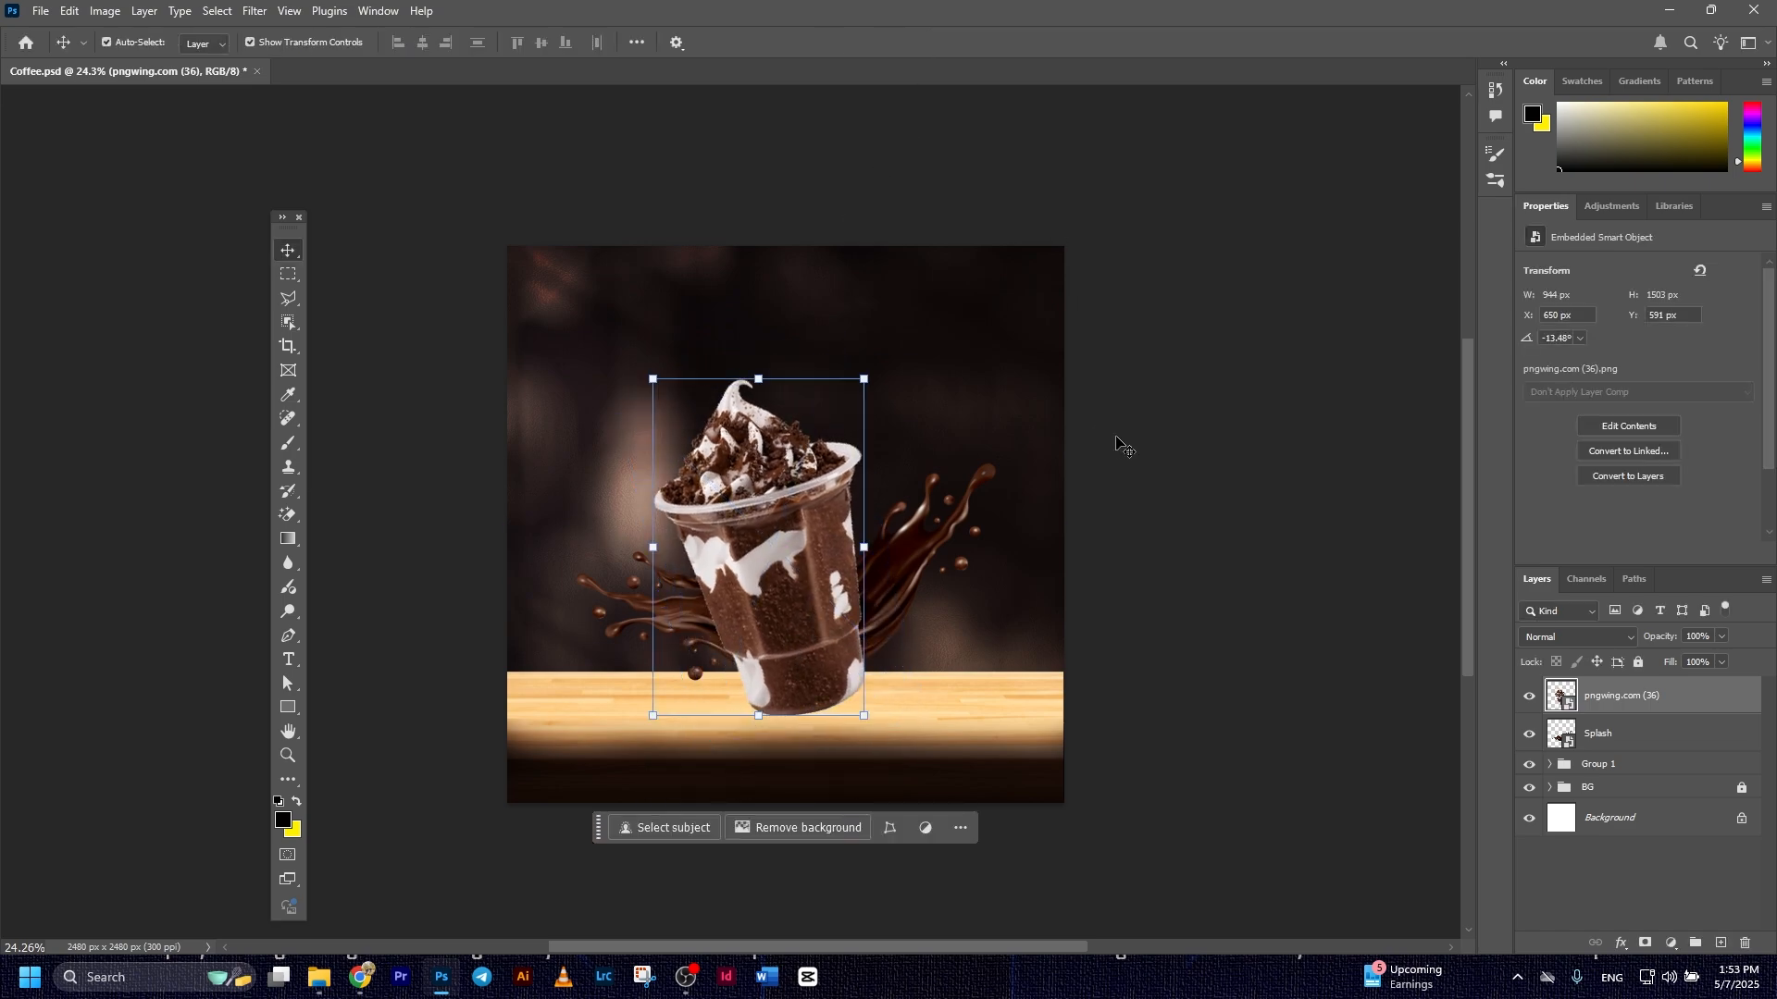
left_click(1088, 560)
left_click(851, 562)
left_click(851, 562)
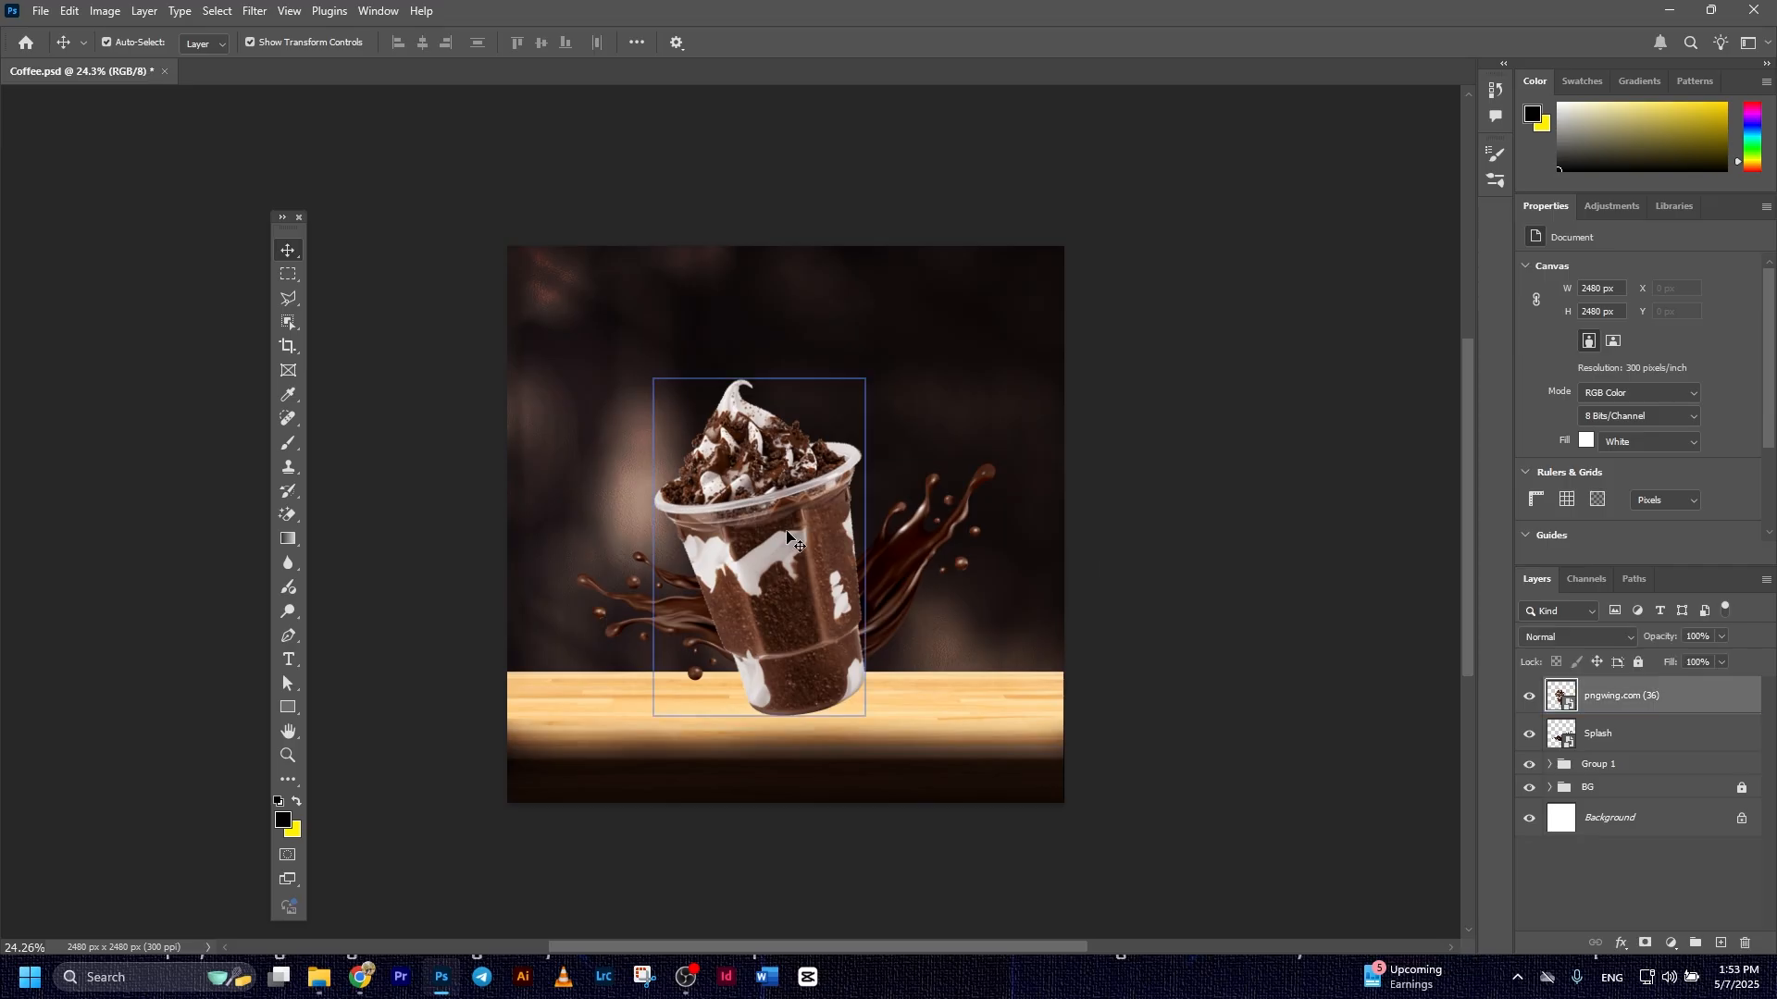
left_click(1243, 643)
Place the Shadow image embedded above the cup layer, about 750 by 255 px, on the table around the cup's base
left_click(1631, 711)
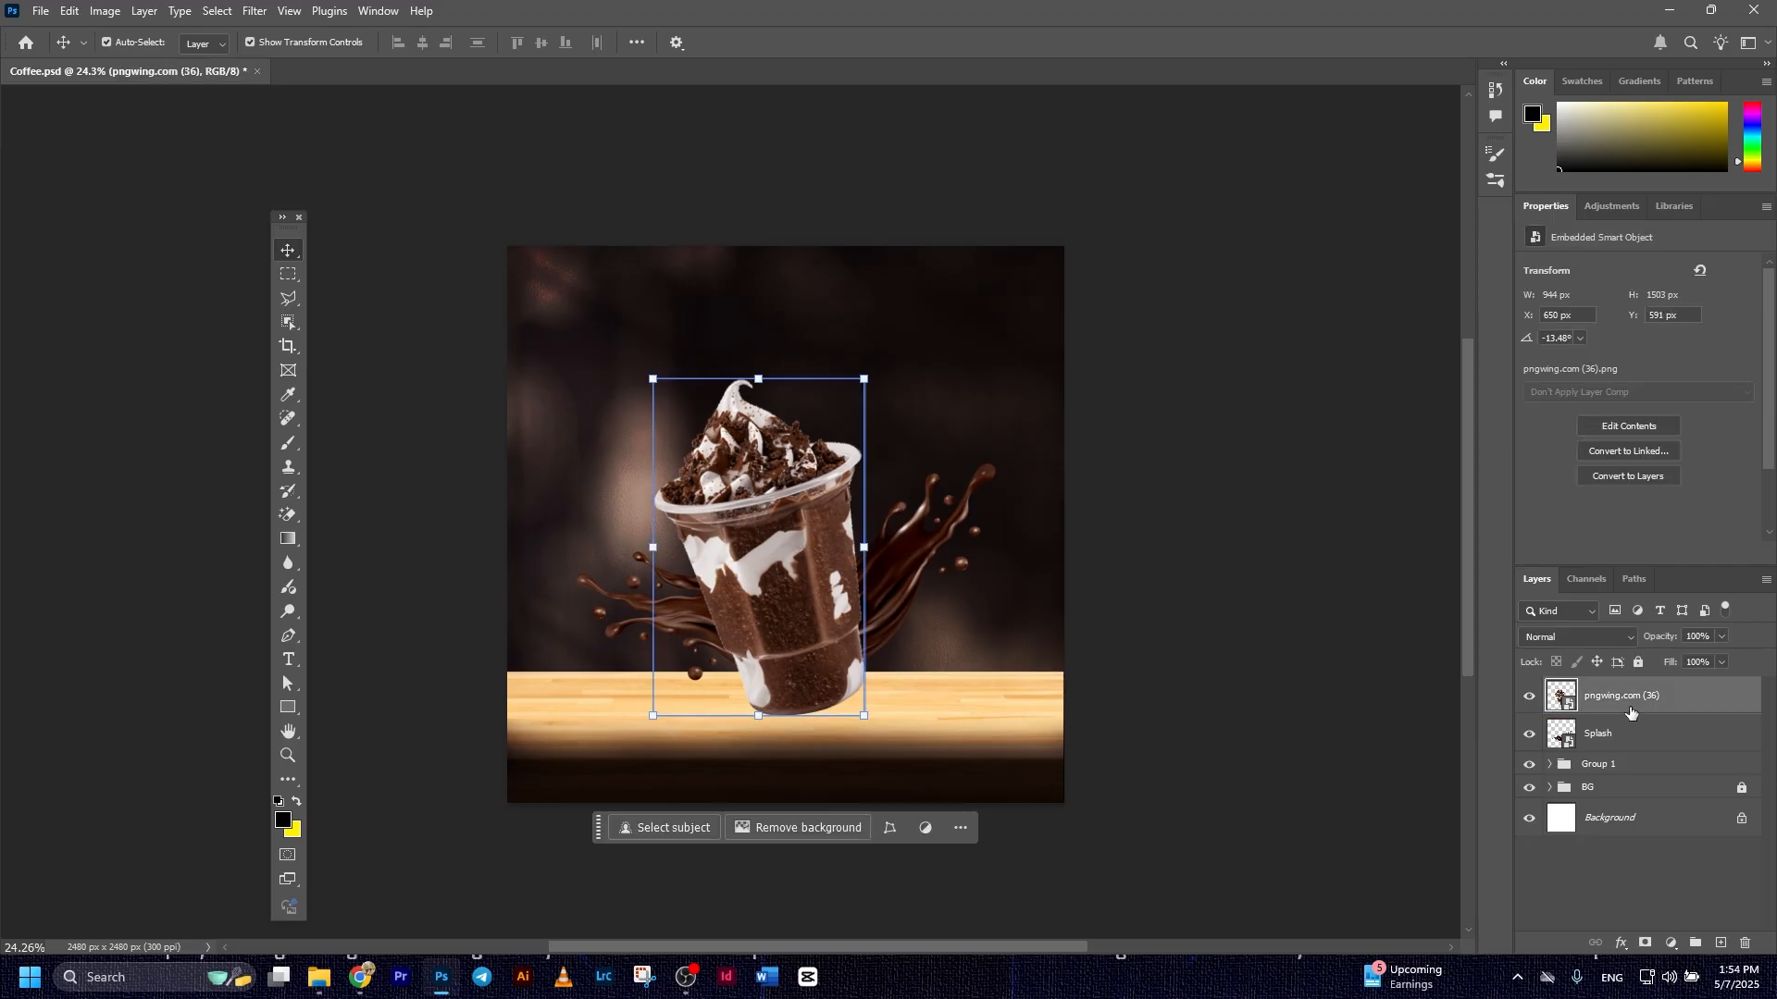
left_click(41, 10)
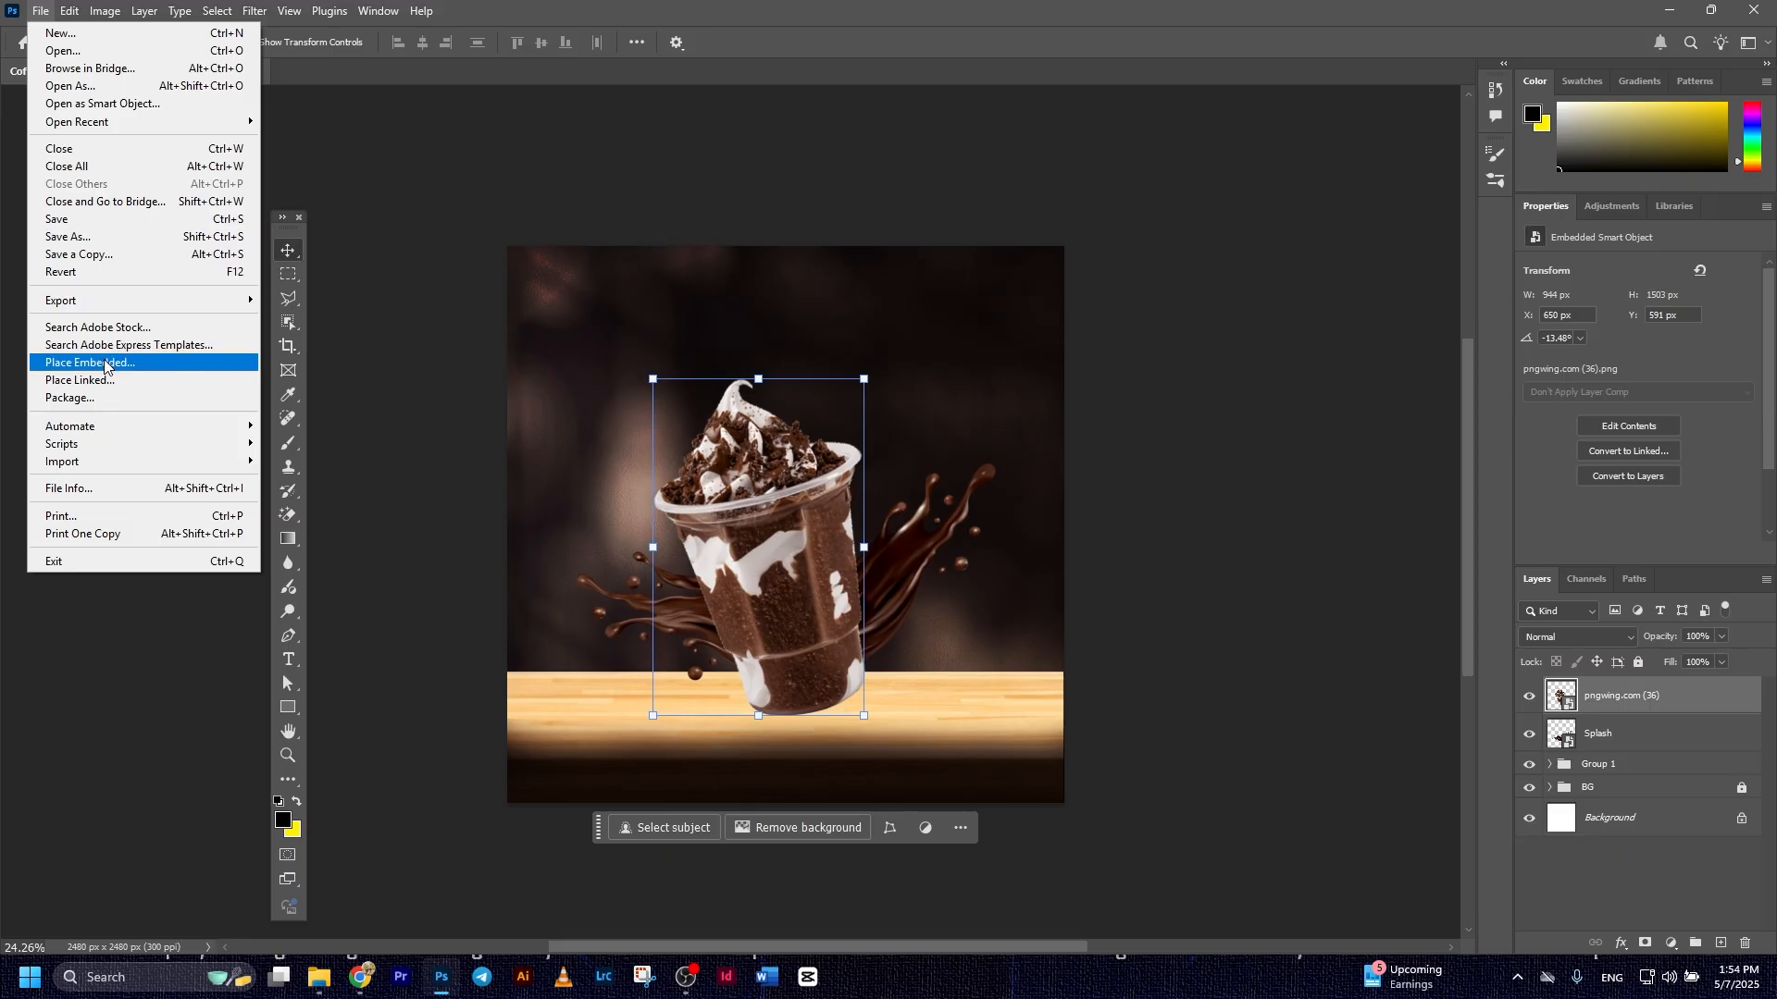
left_click(74, 363)
double_click(916, 204)
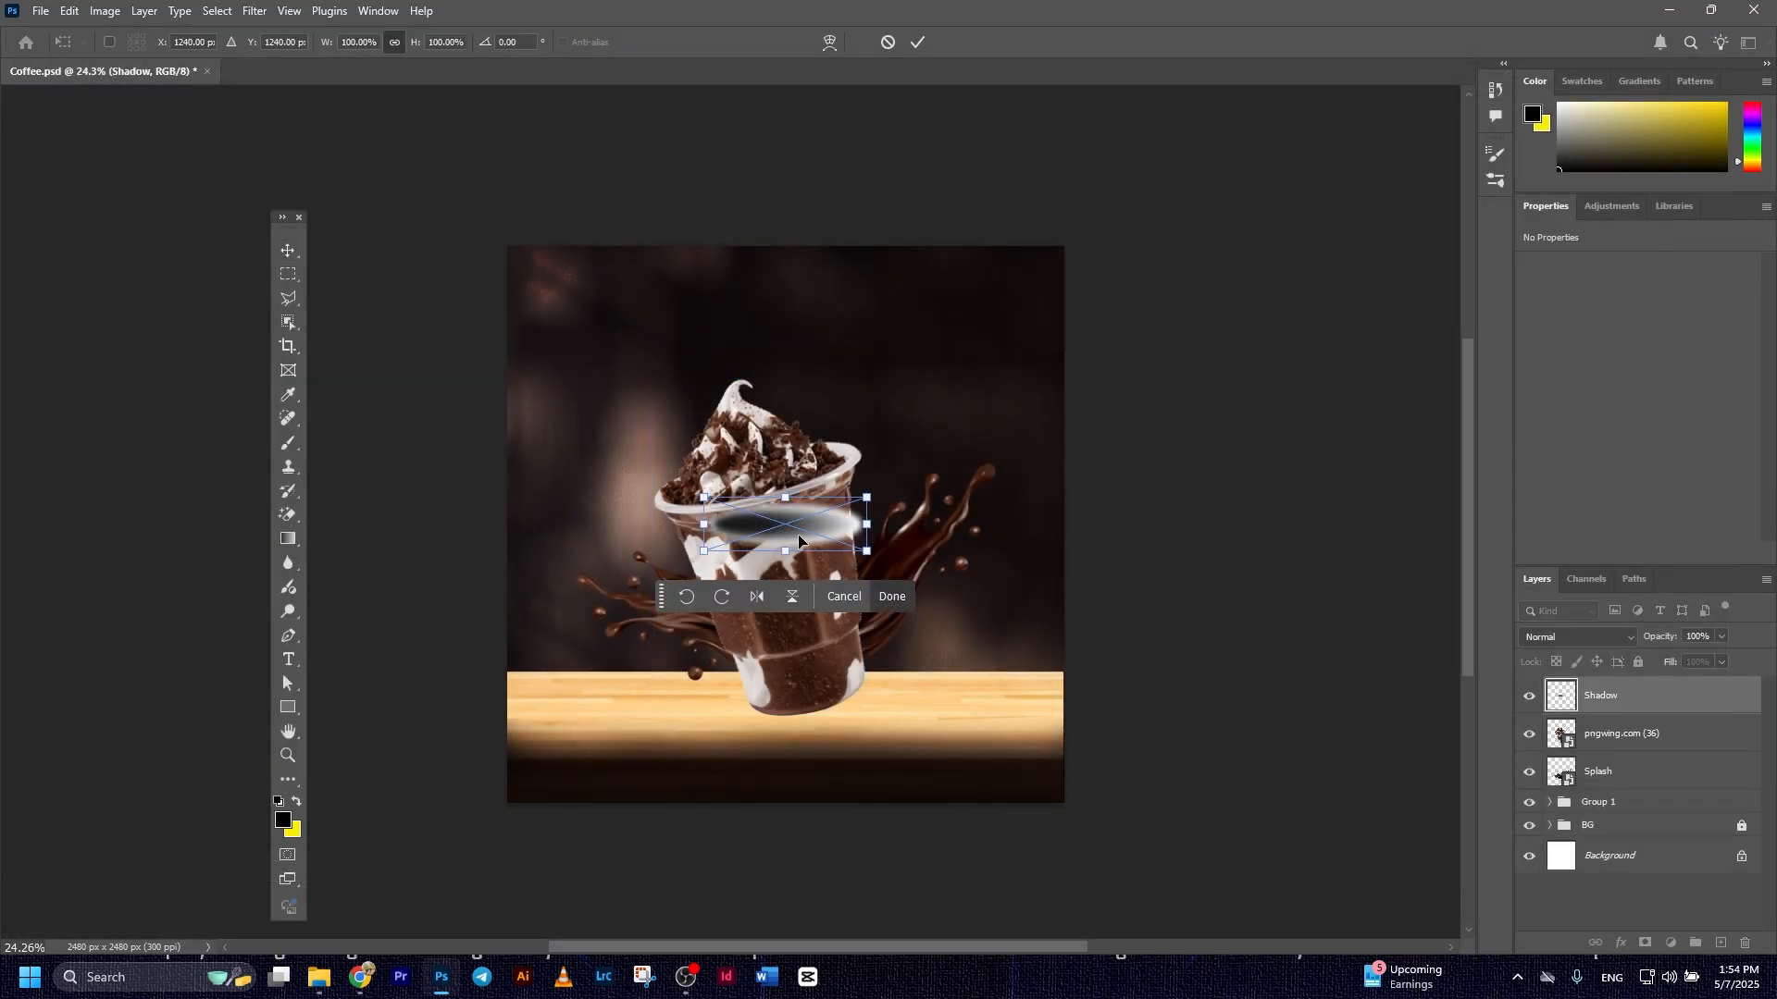
left_click_drag(799, 540, 916, 686)
left_click(917, 42)
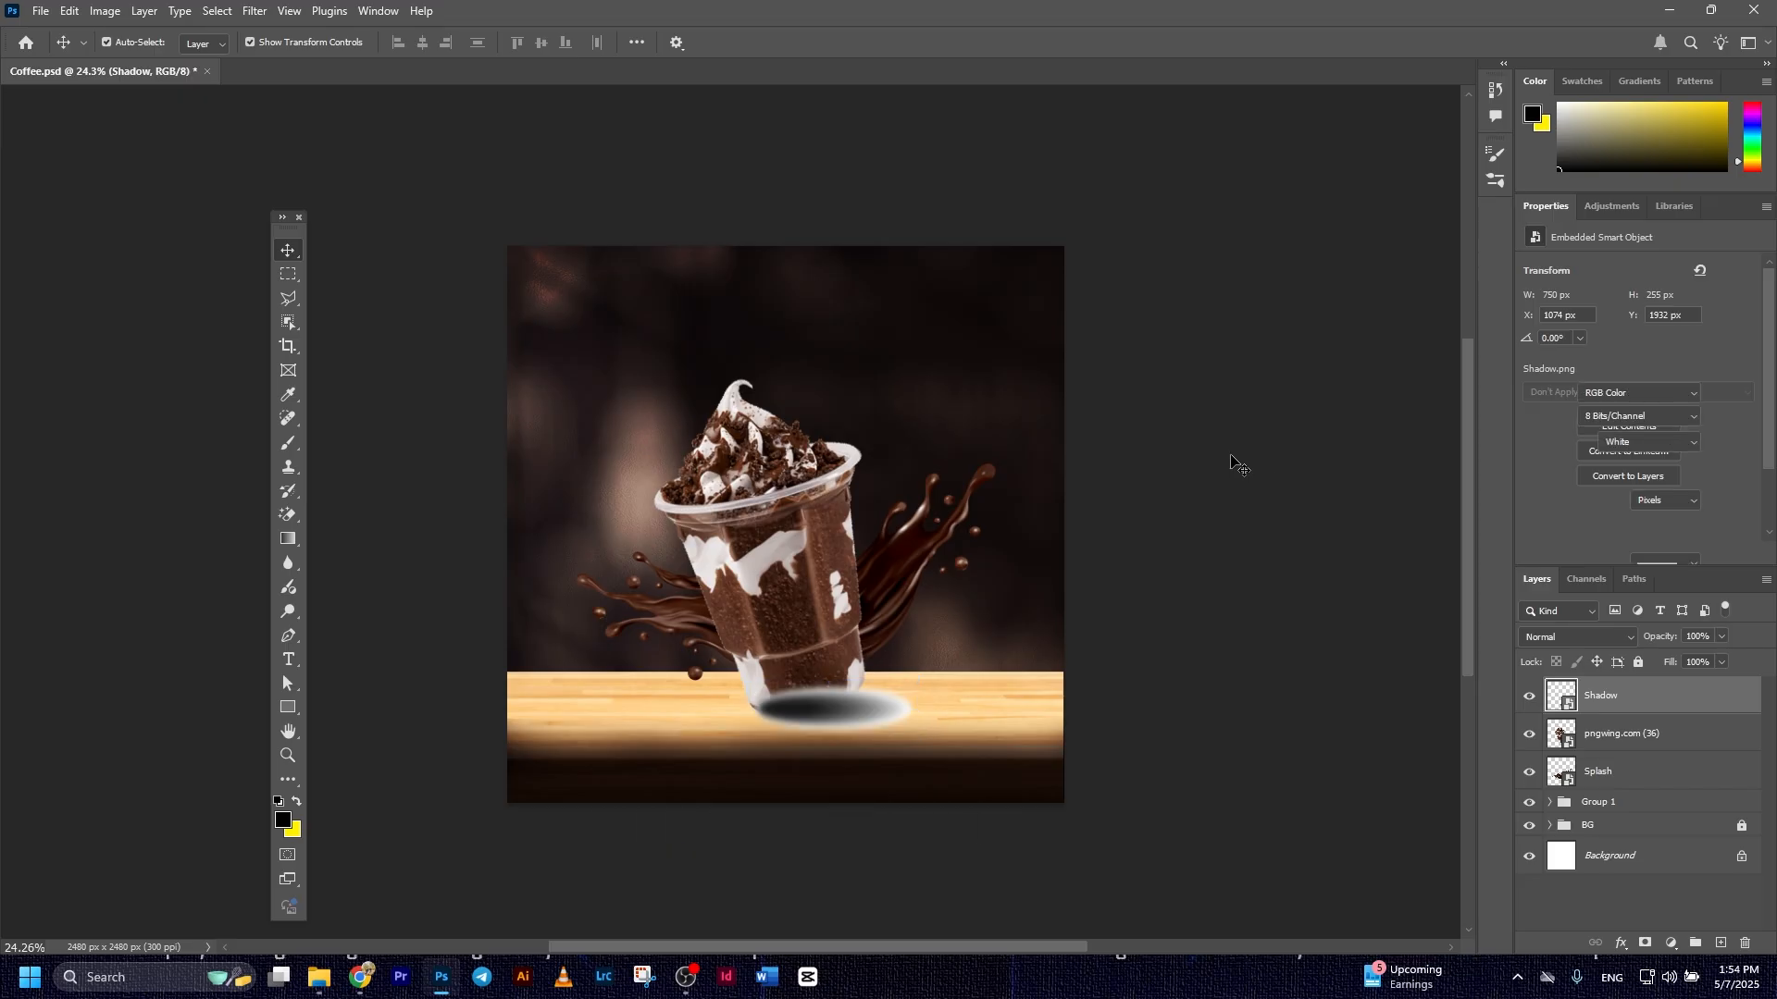
Move the Shadow layer below the cup layer and set its blend mode to Multiply
left_click(1639, 732)
left_click_drag(1636, 696, 1632, 749)
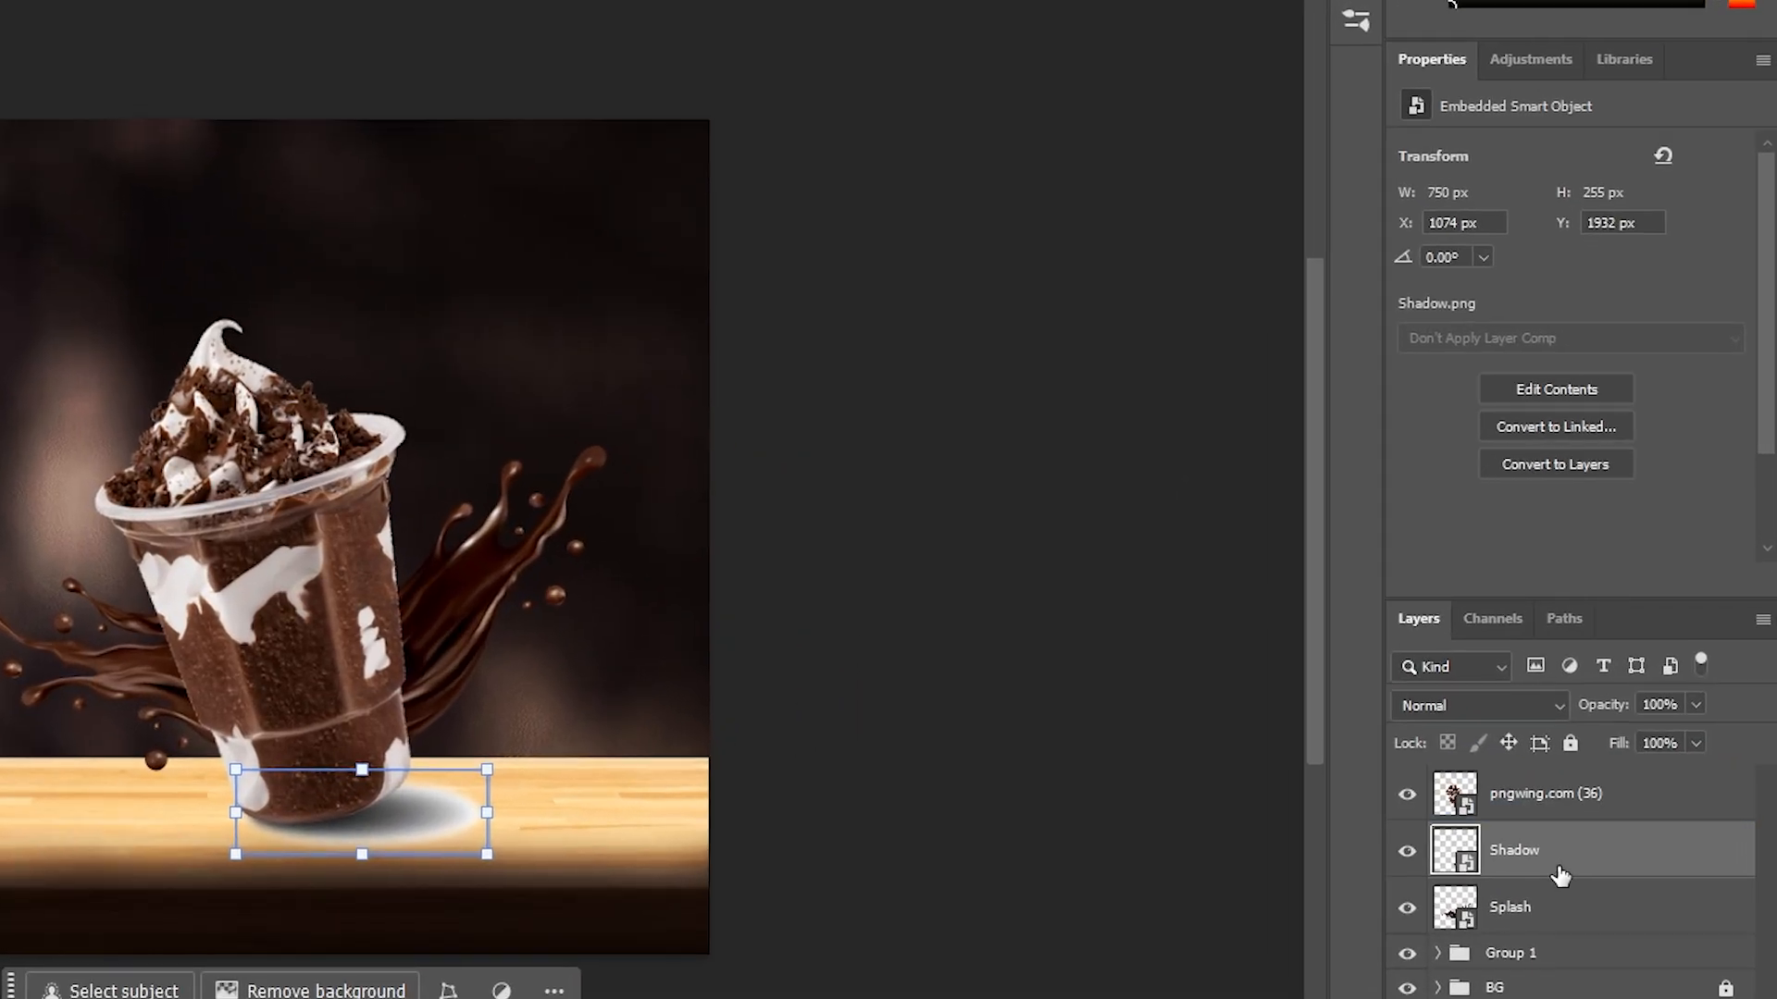
left_click(1514, 696)
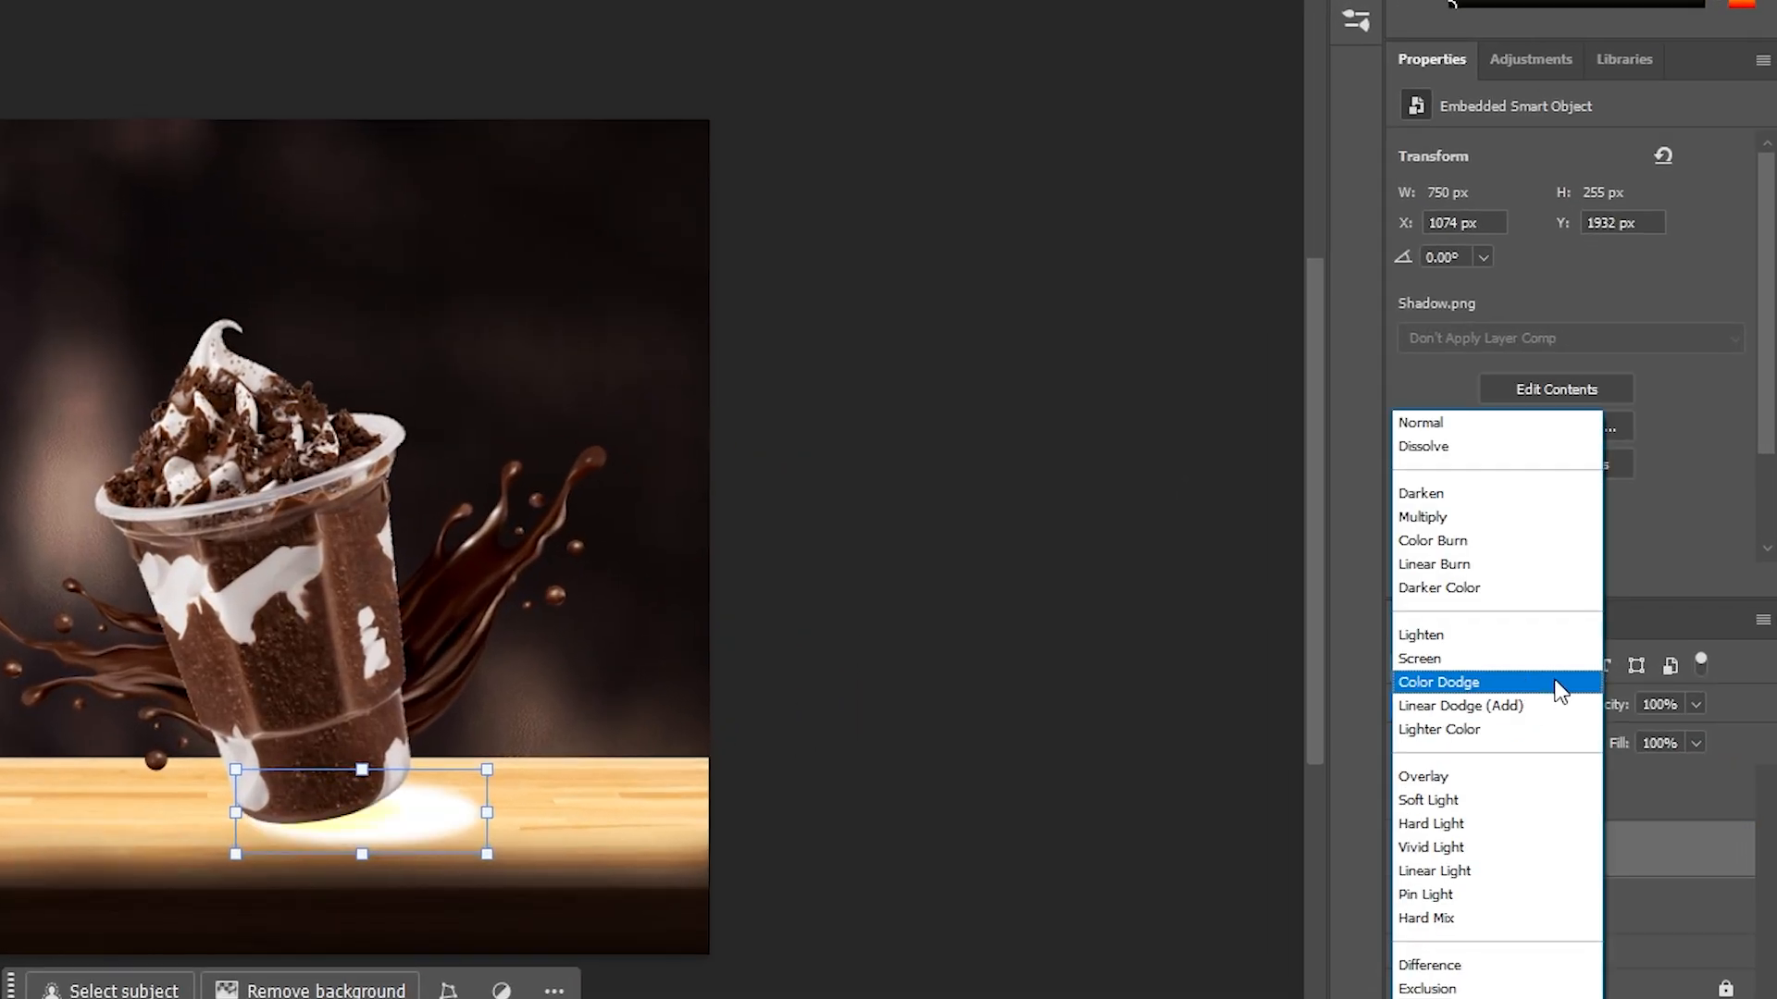
left_click(1460, 527)
left_click(1134, 842)
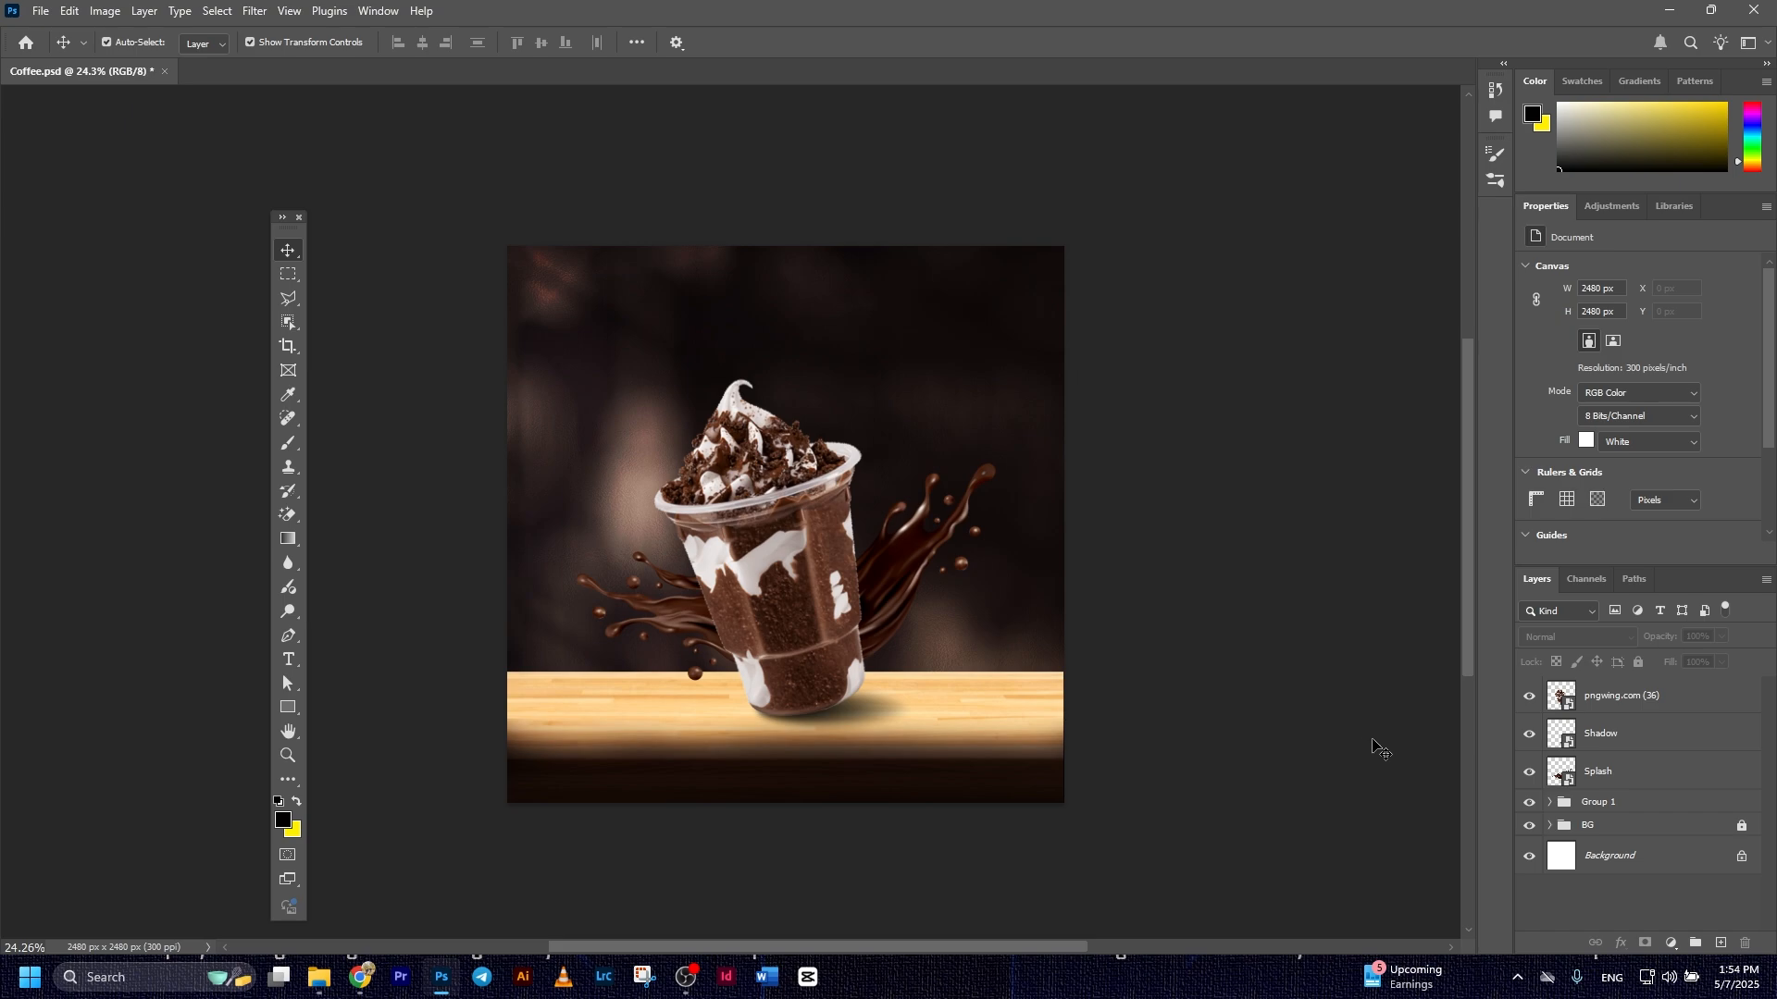
Add a Color Balance adjustment clipped to the Shadow layer, with midtones shifted to +21 toward red
left_click(1607, 746)
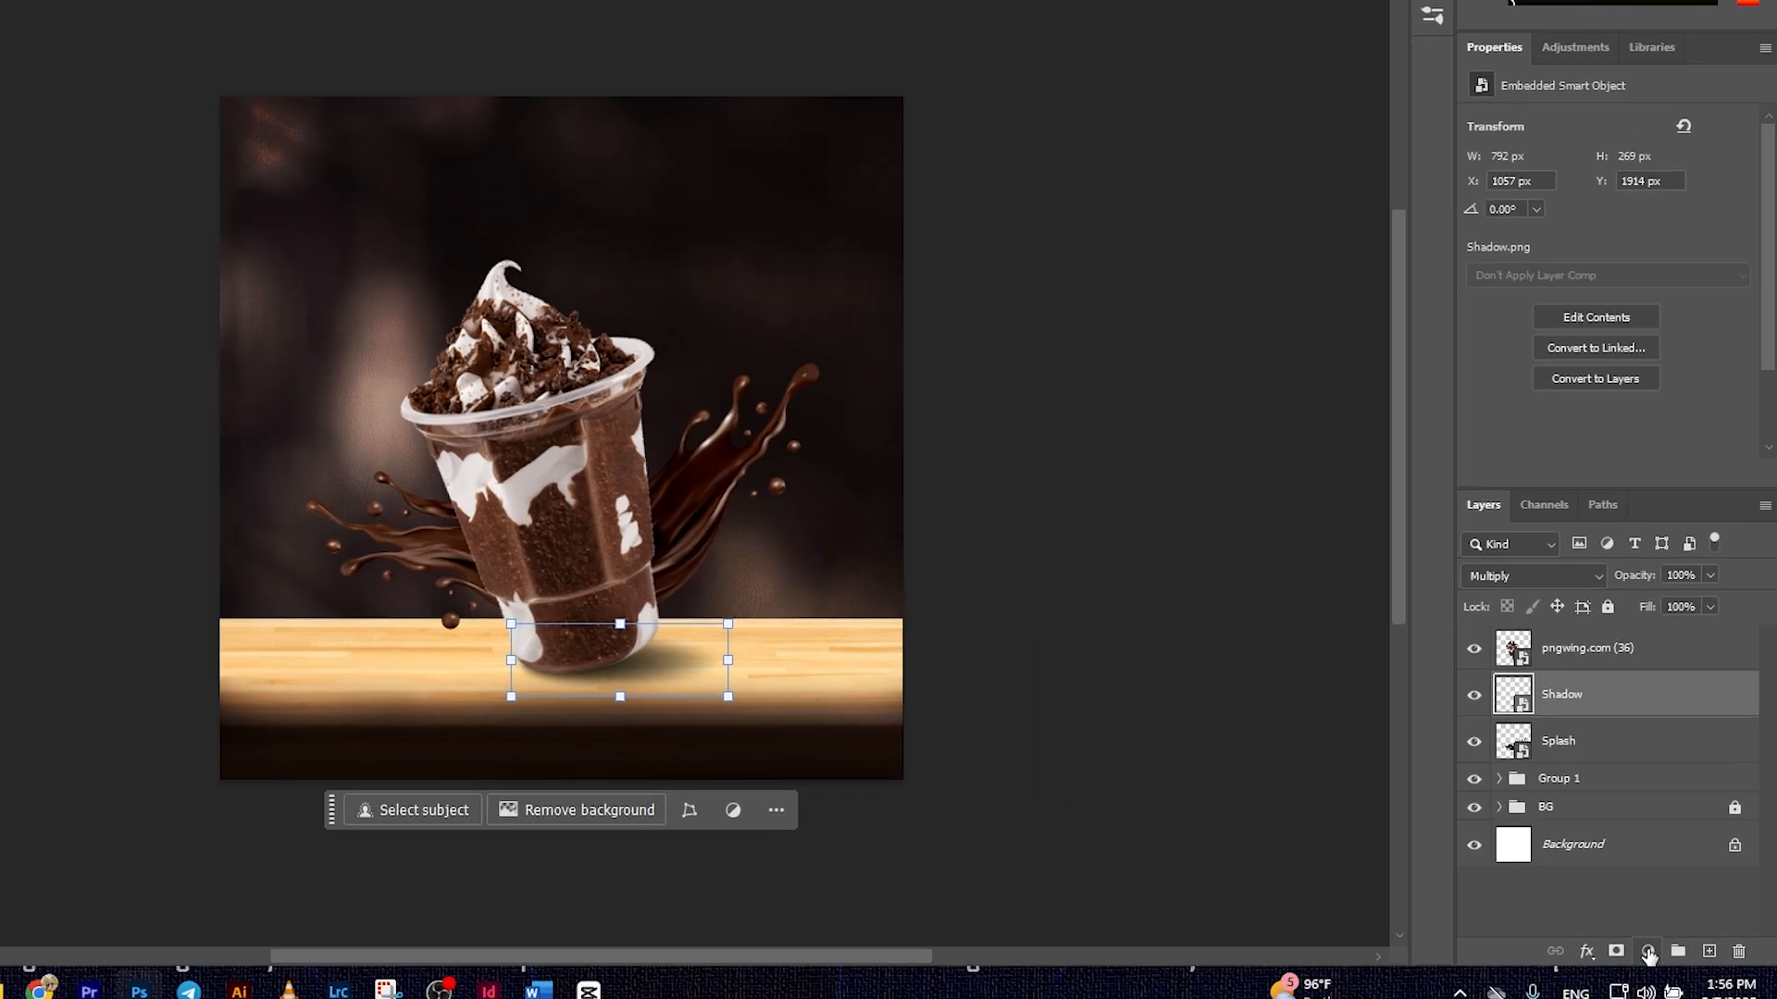
left_click(1671, 943)
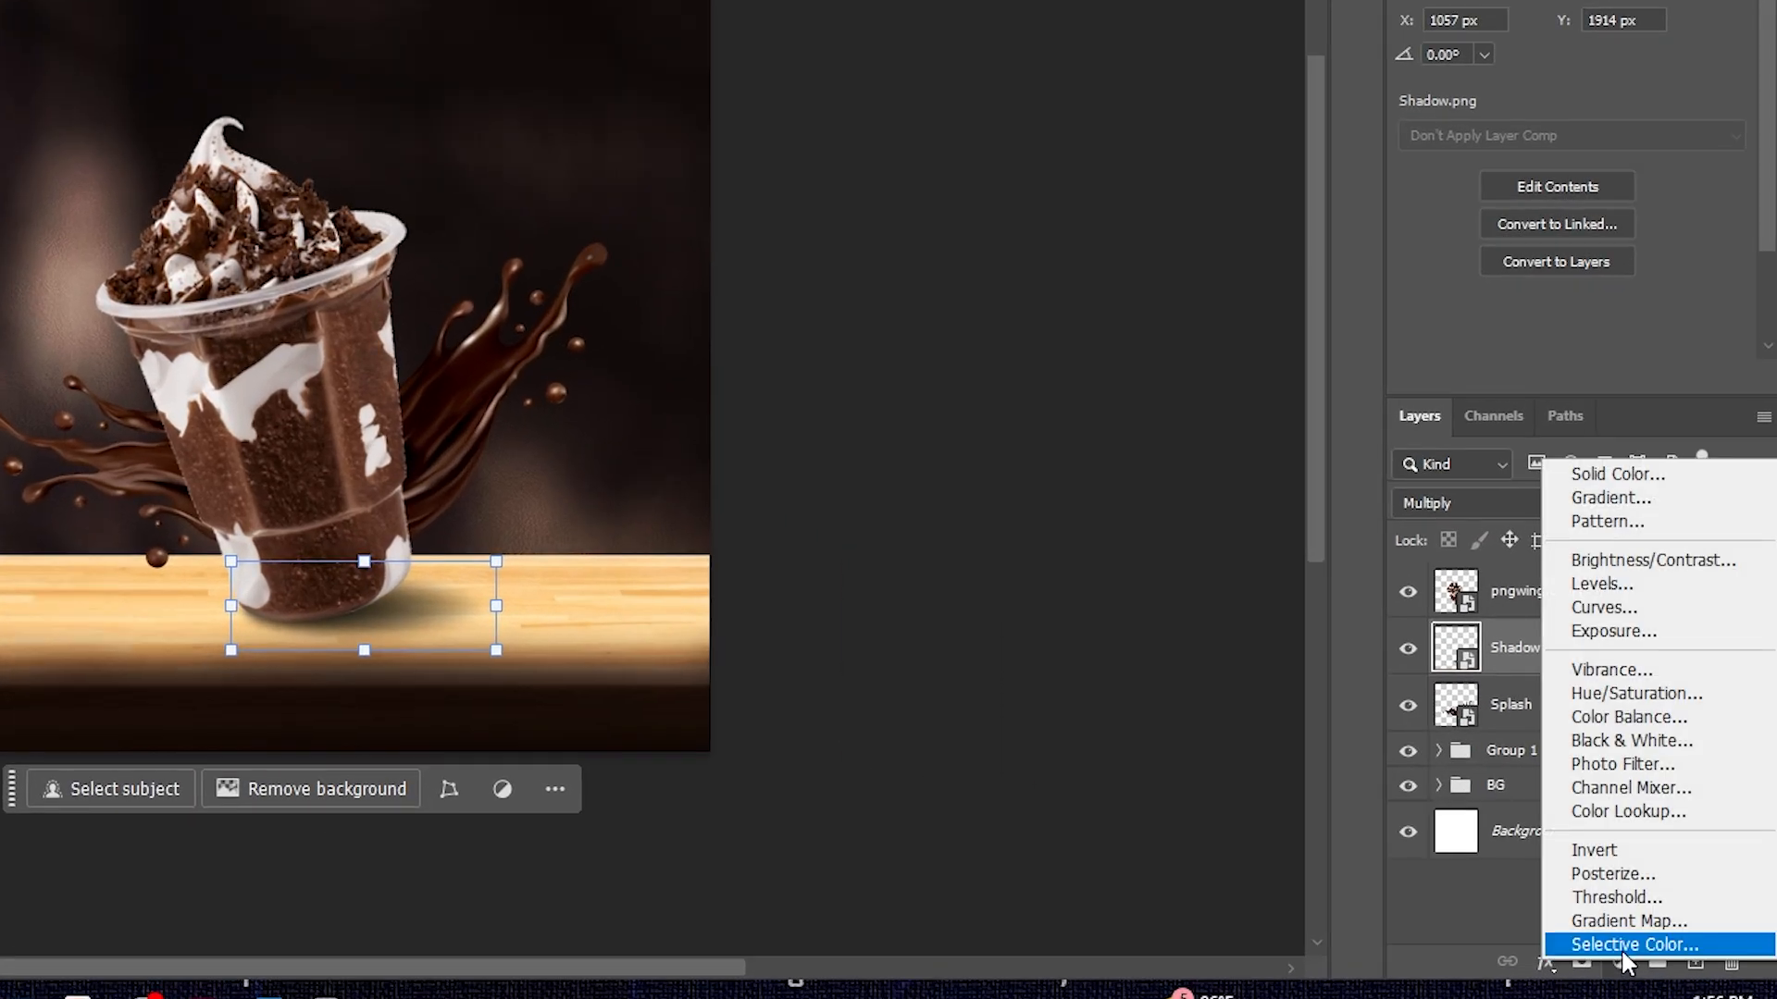
left_click(1624, 721)
right_click(1578, 651)
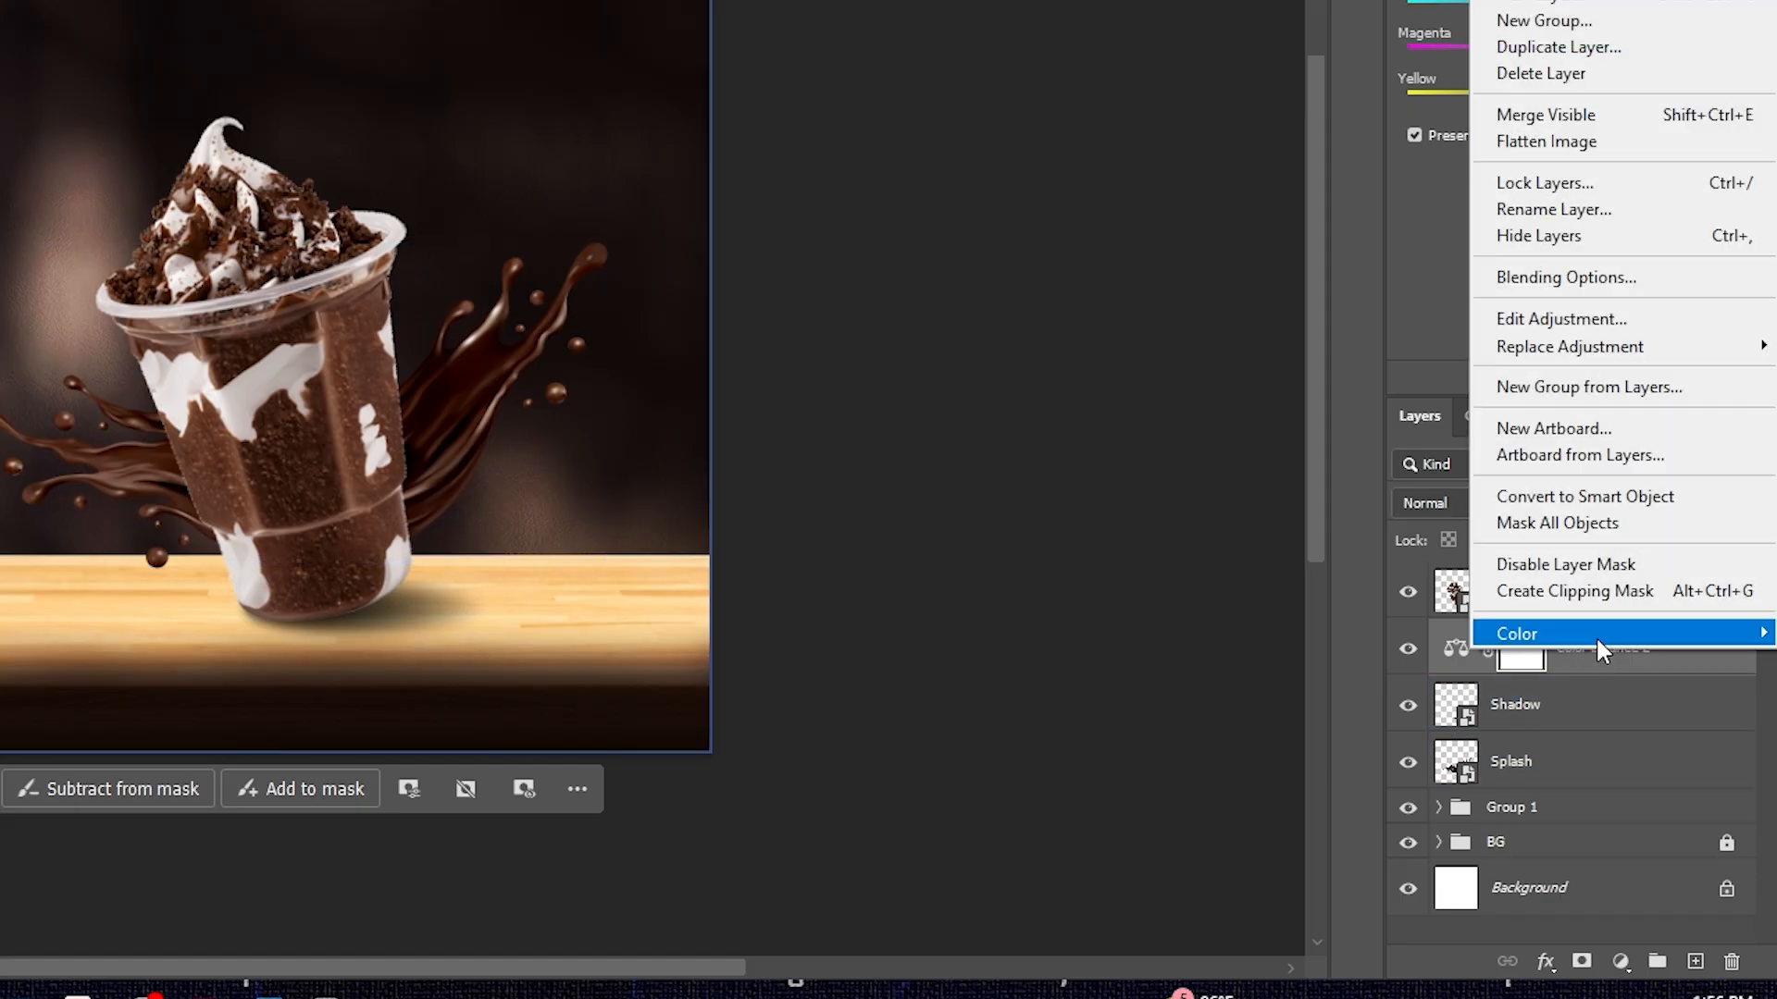
left_click(1588, 595)
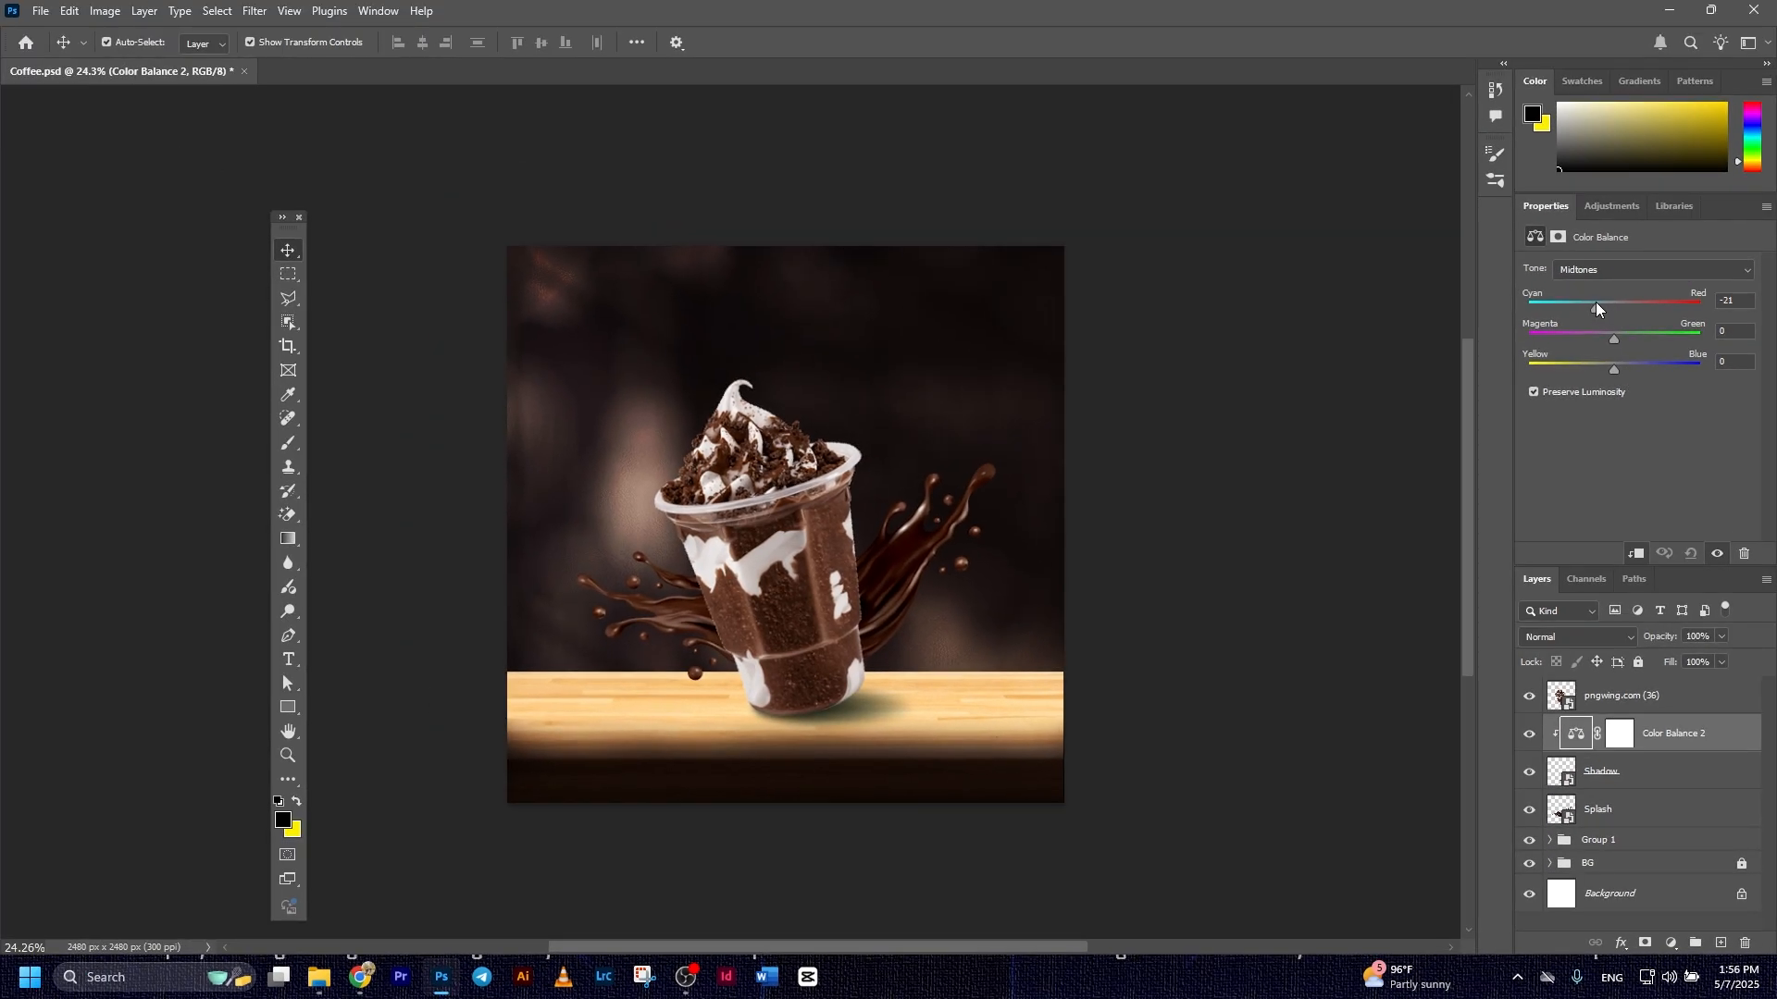
left_click_drag(1595, 302, 1627, 319)
left_click(1663, 740, "ctrl")
left_click(1667, 779)
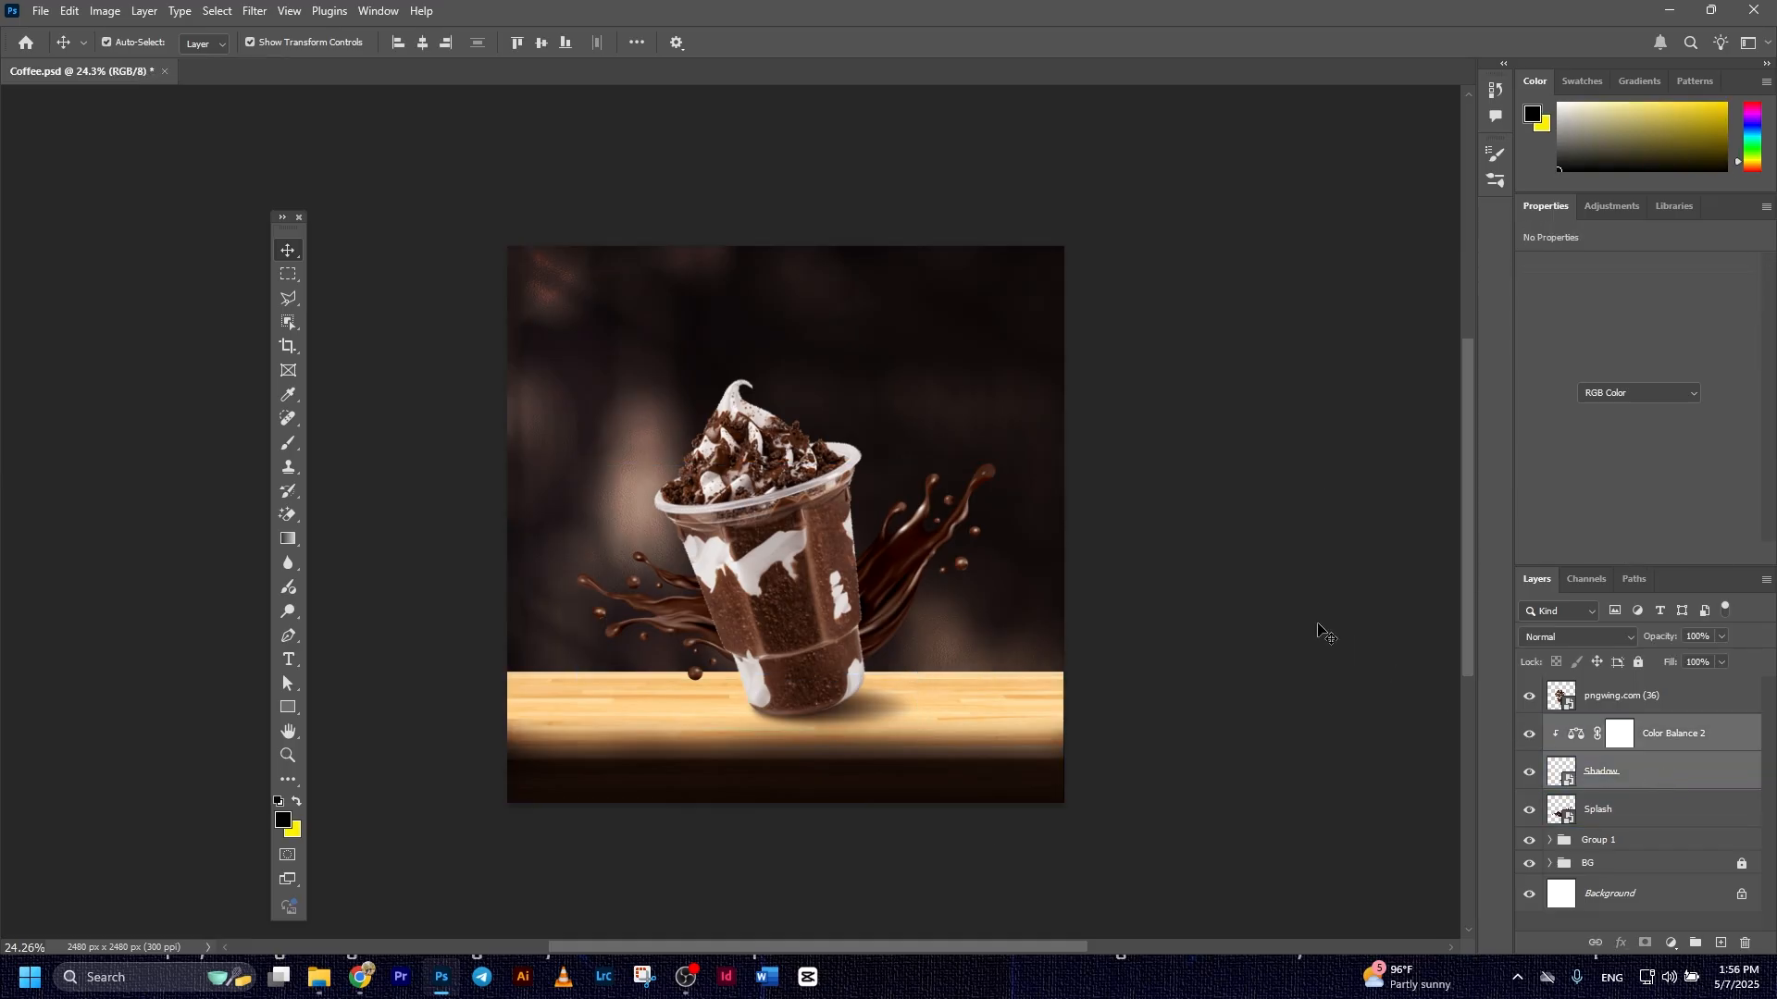
left_click(1667, 786)
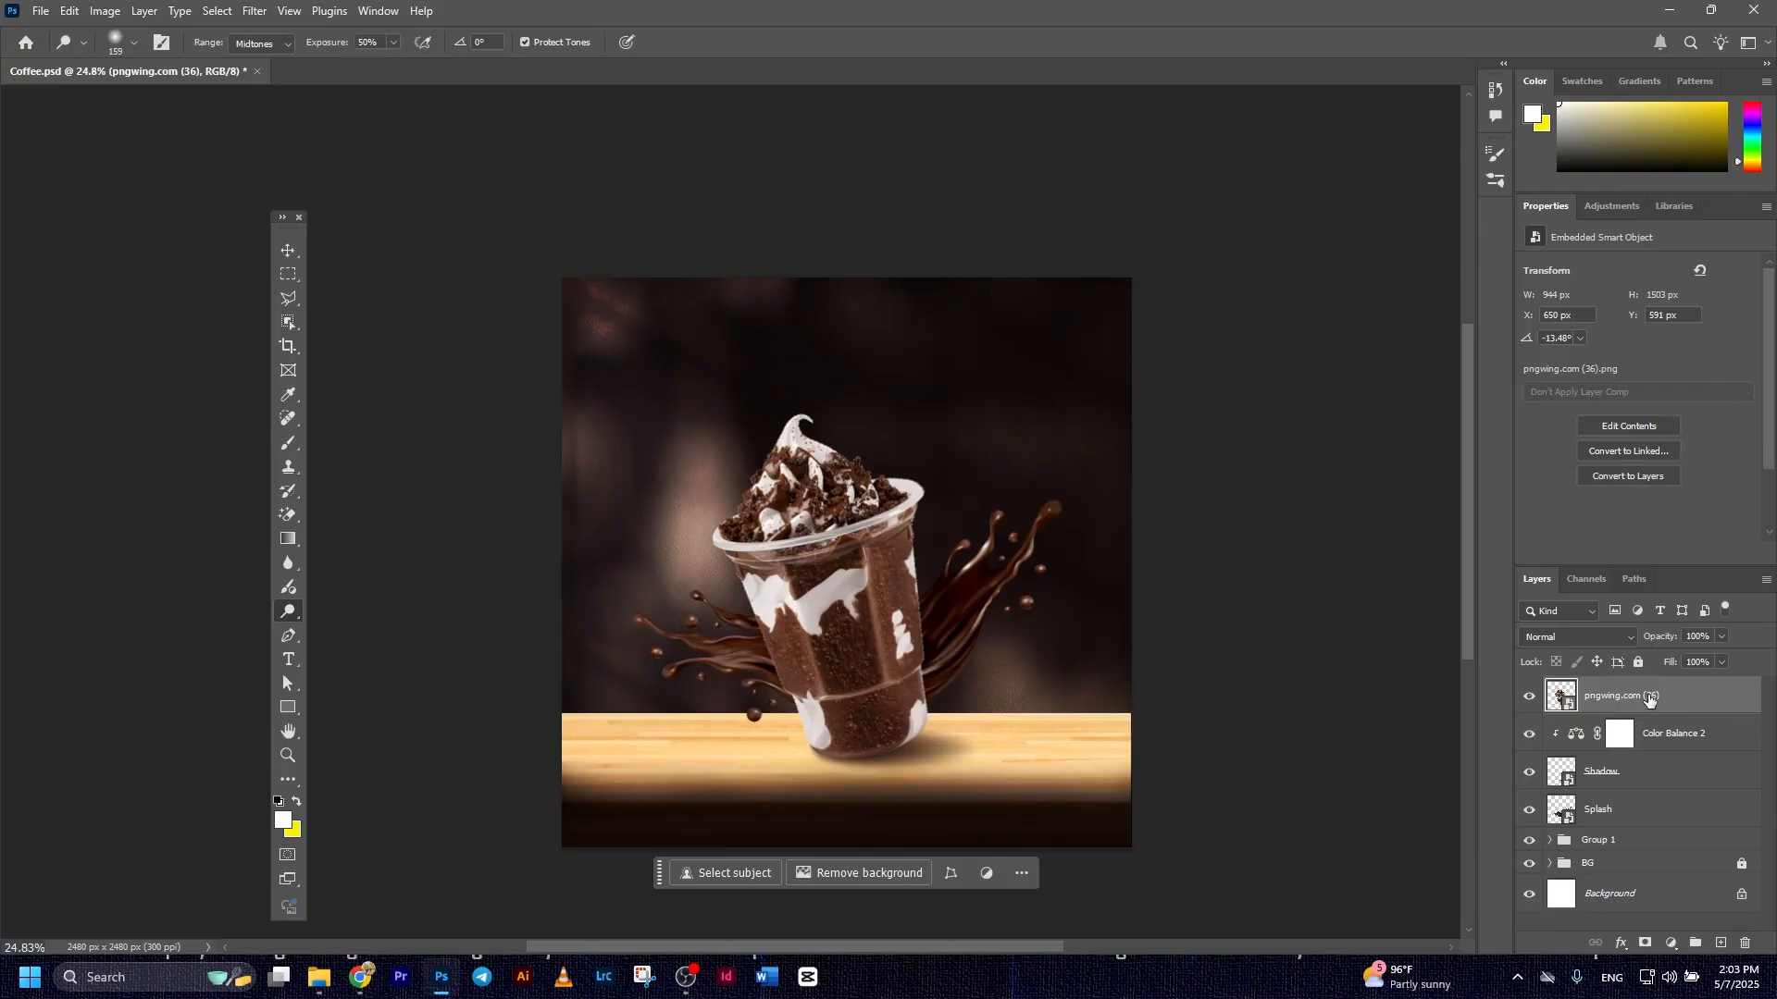
Duplicate the pngwing.com (36) cup layer and hide the original
key("ctrl+j")
left_click(1528, 737)
key("v")
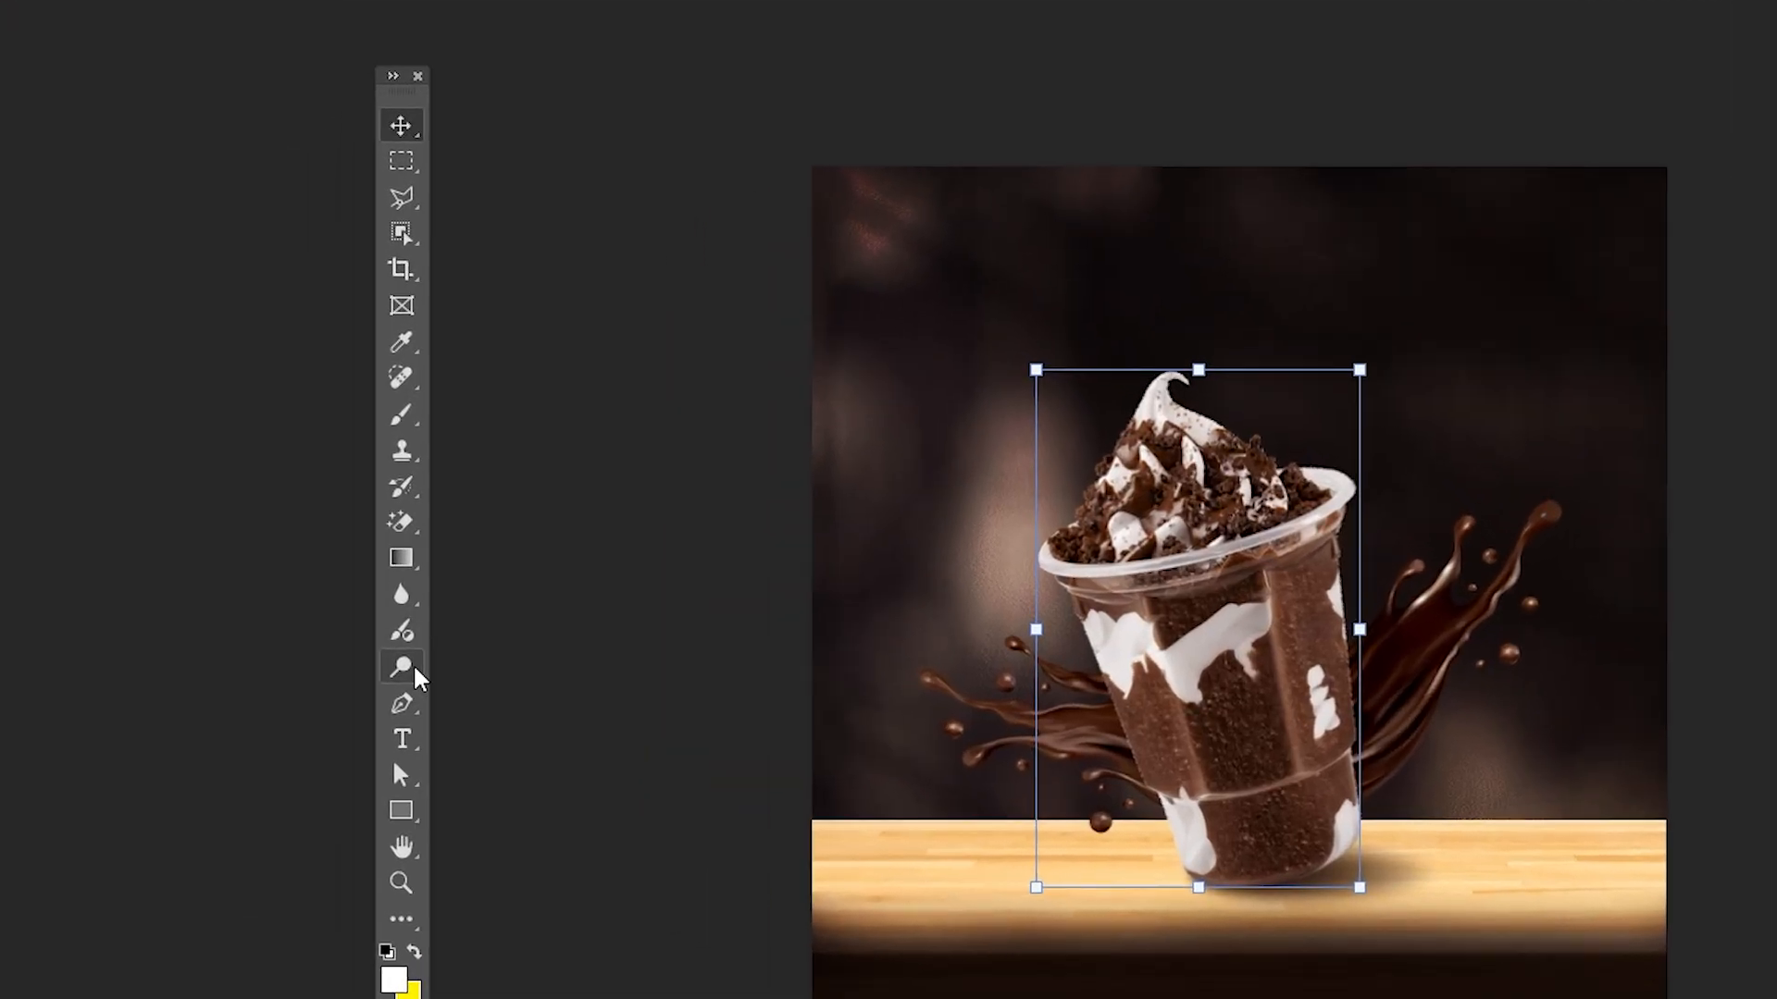
Choose the Dodge tool and rasterize the duplicated cup layer so it can be painted on
left_click(289, 612)
right_click(405, 674)
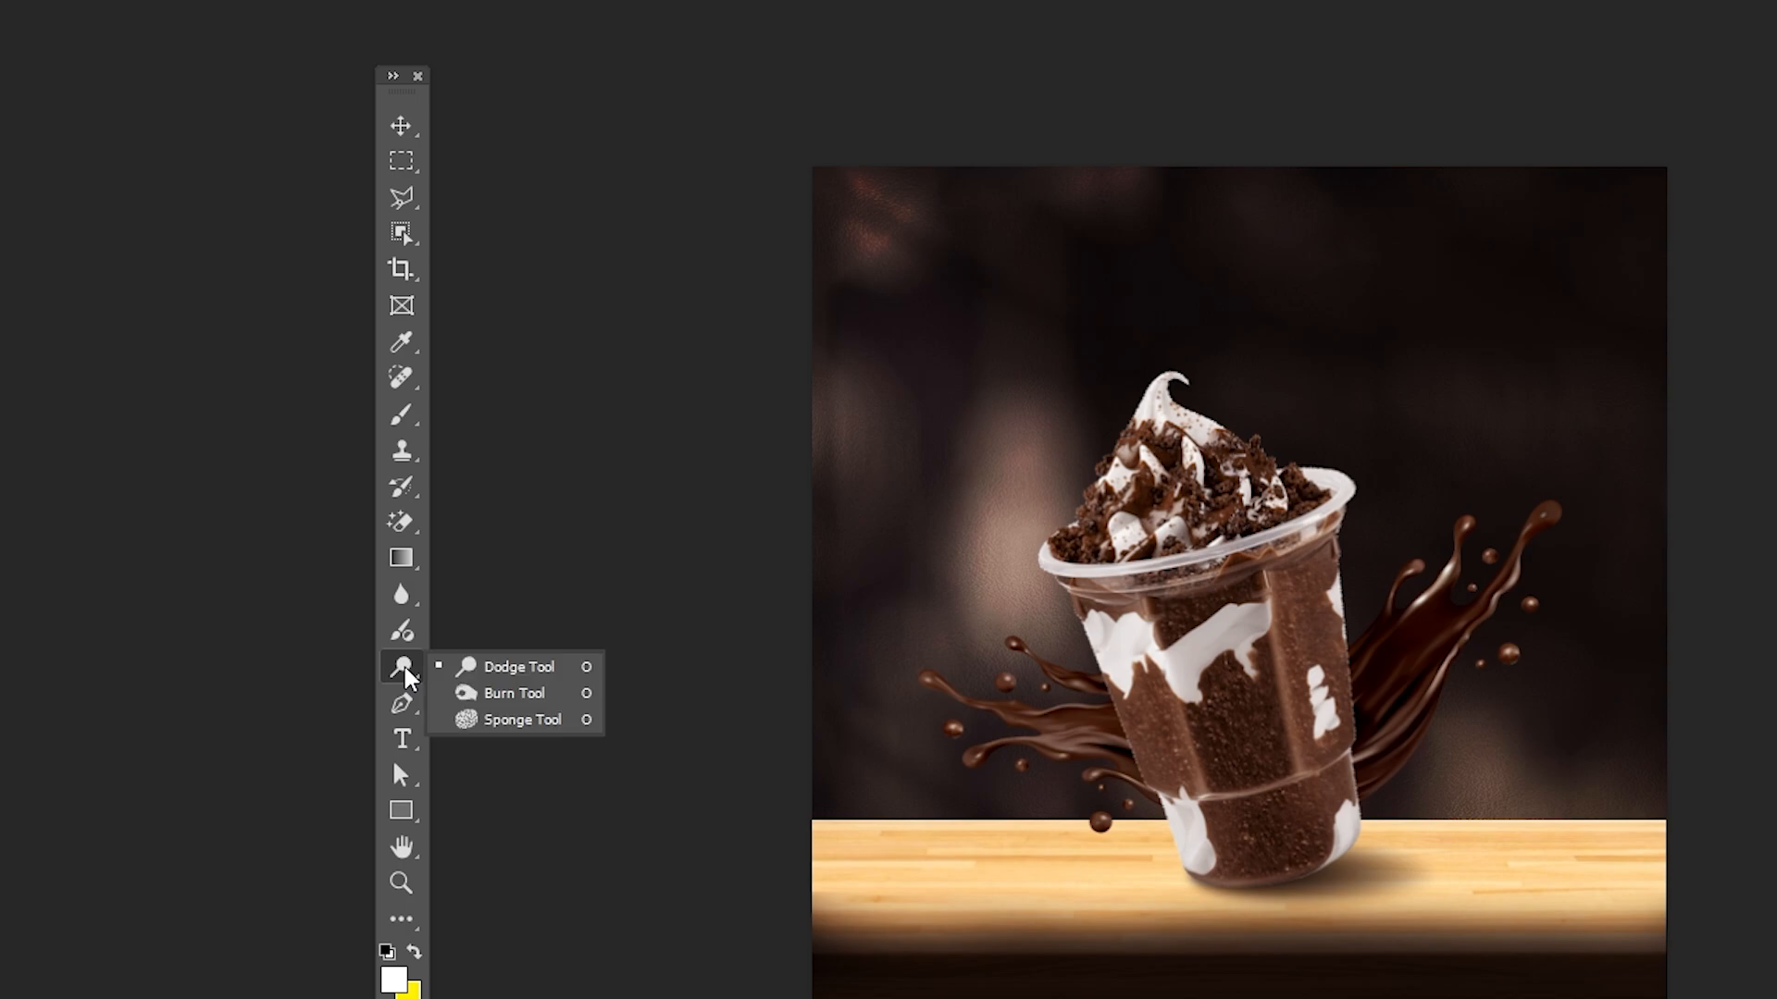
left_click(518, 668)
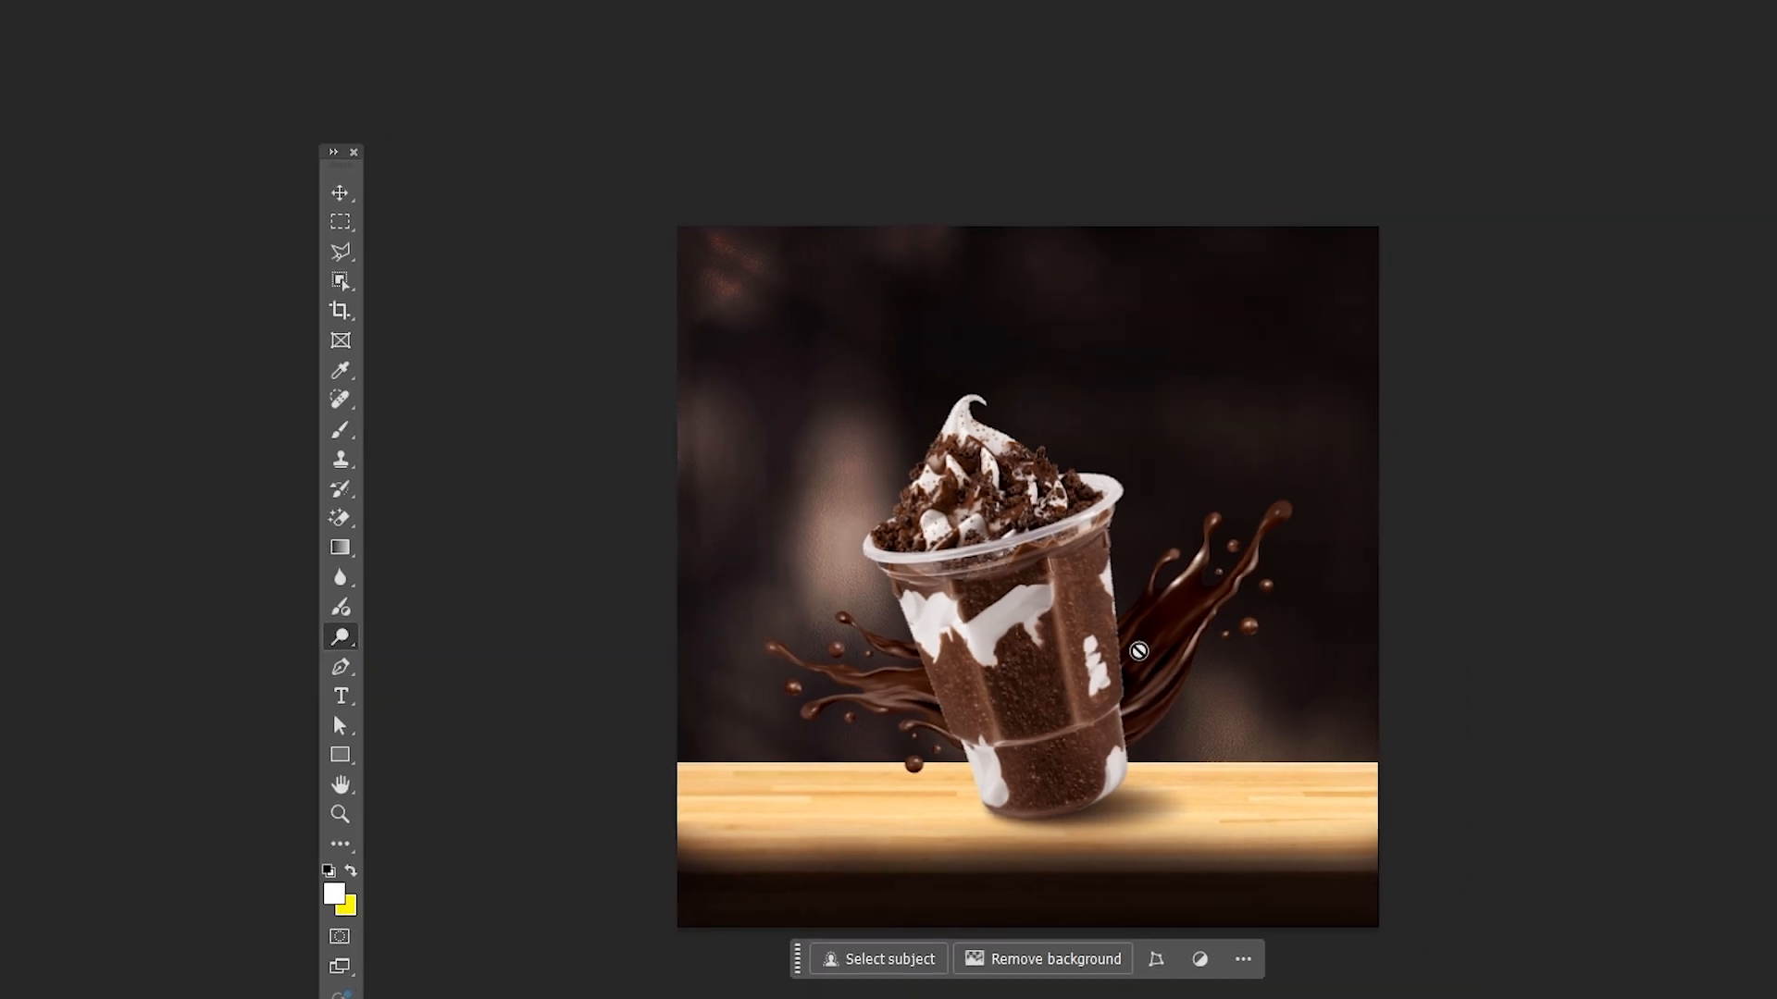
left_click(1138, 650)
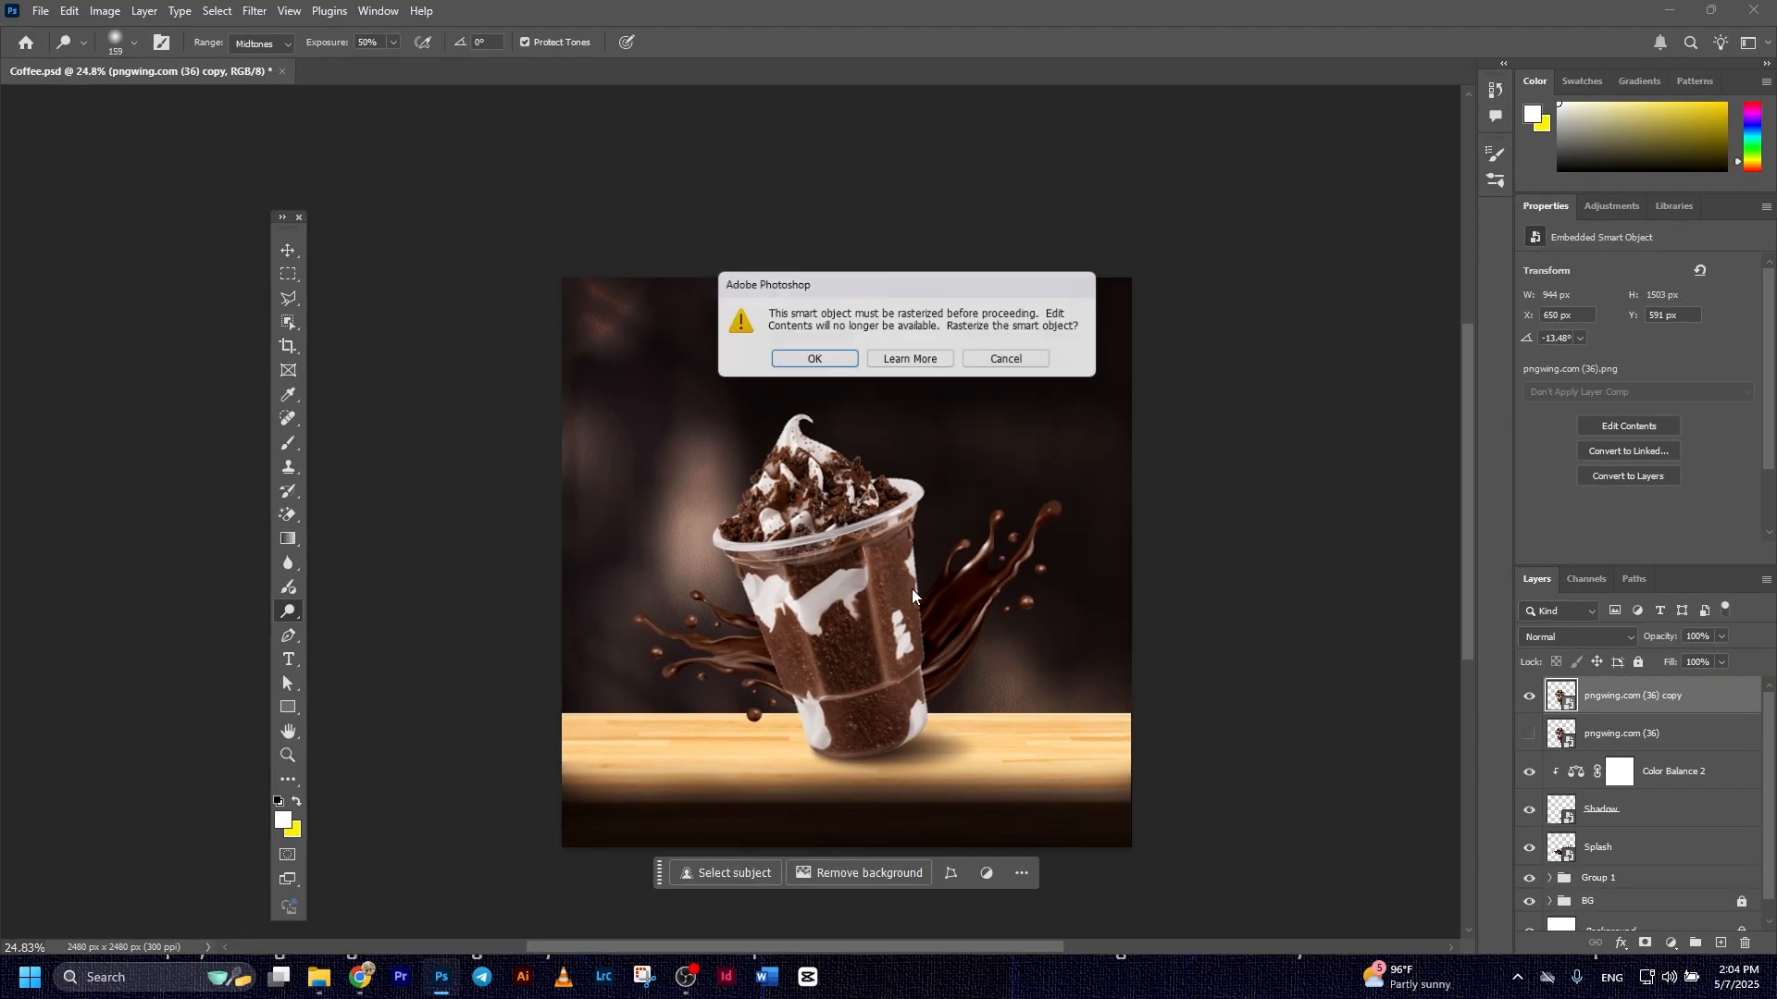
key("Return")
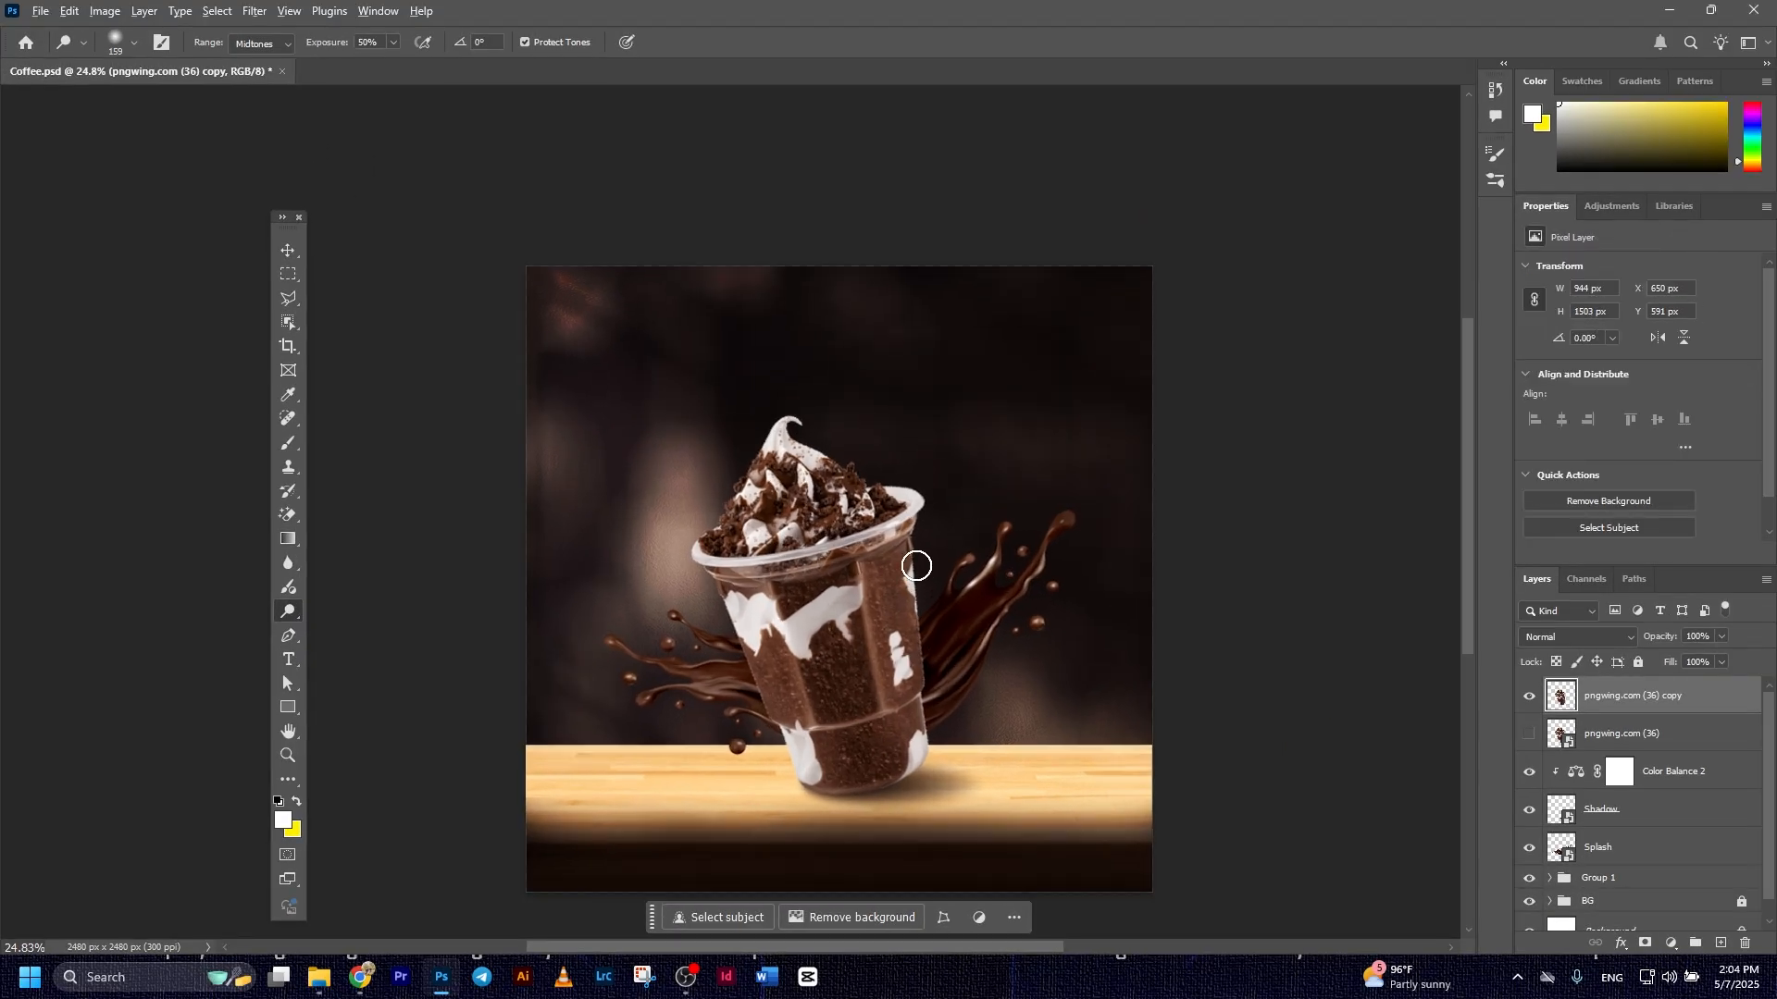
Brighten the duplicated cup's side edges, base and the band under its rim with Dodge strokes
scroll(916, 565, "up", 5)
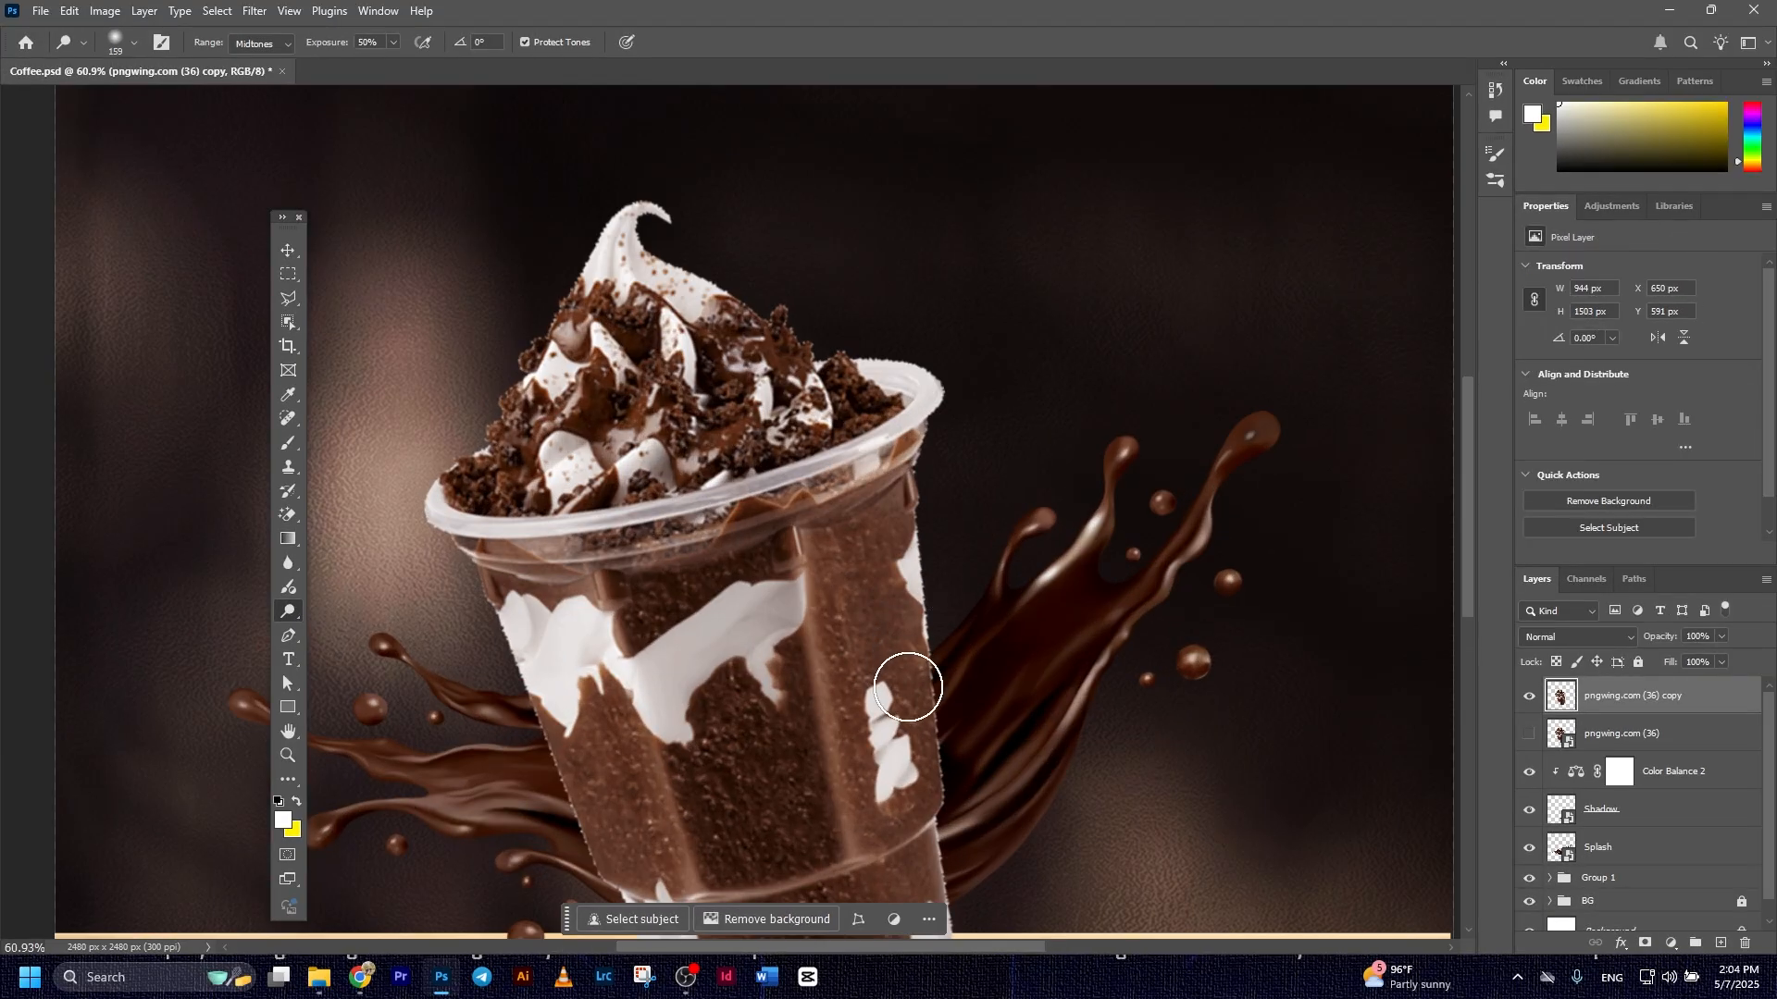
mouse_move(958, 421)
left_mouse_down()
mouse_move(972, 588)
mouse_move(969, 378)
mouse_move(991, 737)
mouse_move(943, 326)
mouse_move(971, 199)
mouse_move(946, 302)
mouse_move(968, 767)
mouse_move(992, 731)
left_mouse_up()
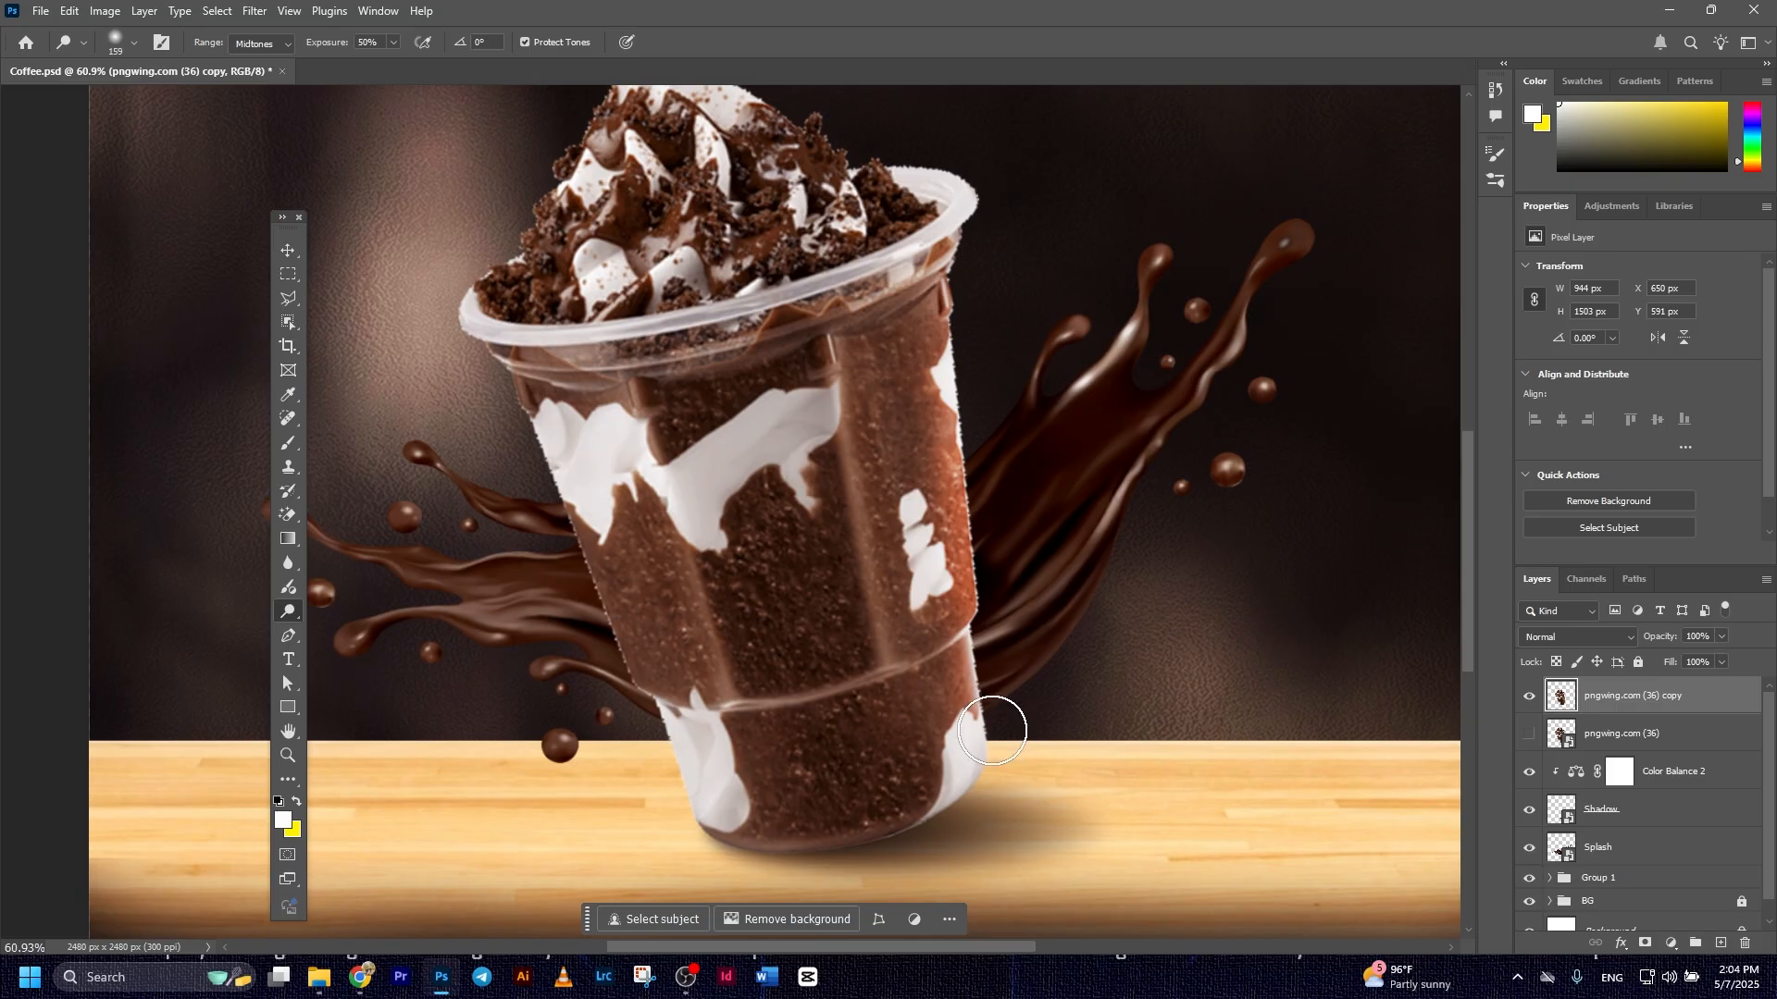
mouse_move(553, 442)
left_mouse_down()
mouse_move(552, 519)
mouse_move(587, 543)
mouse_move(658, 707)
left_mouse_up()
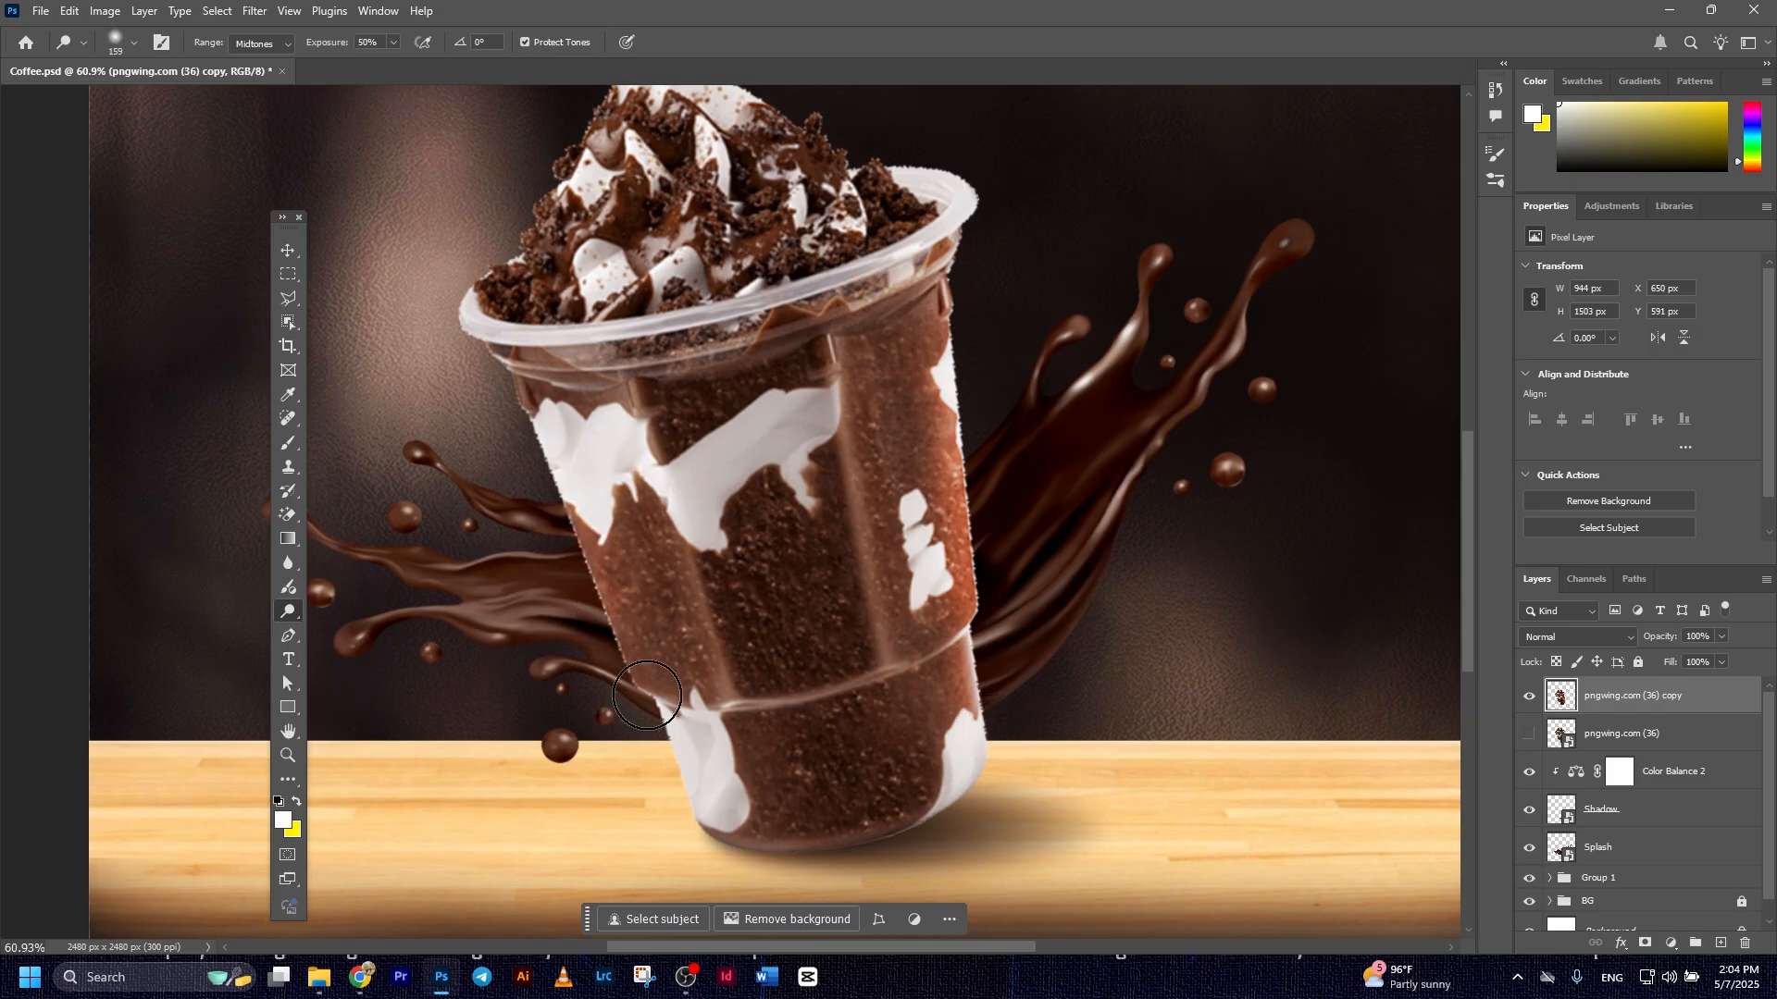
left_click_drag(711, 865, 897, 805)
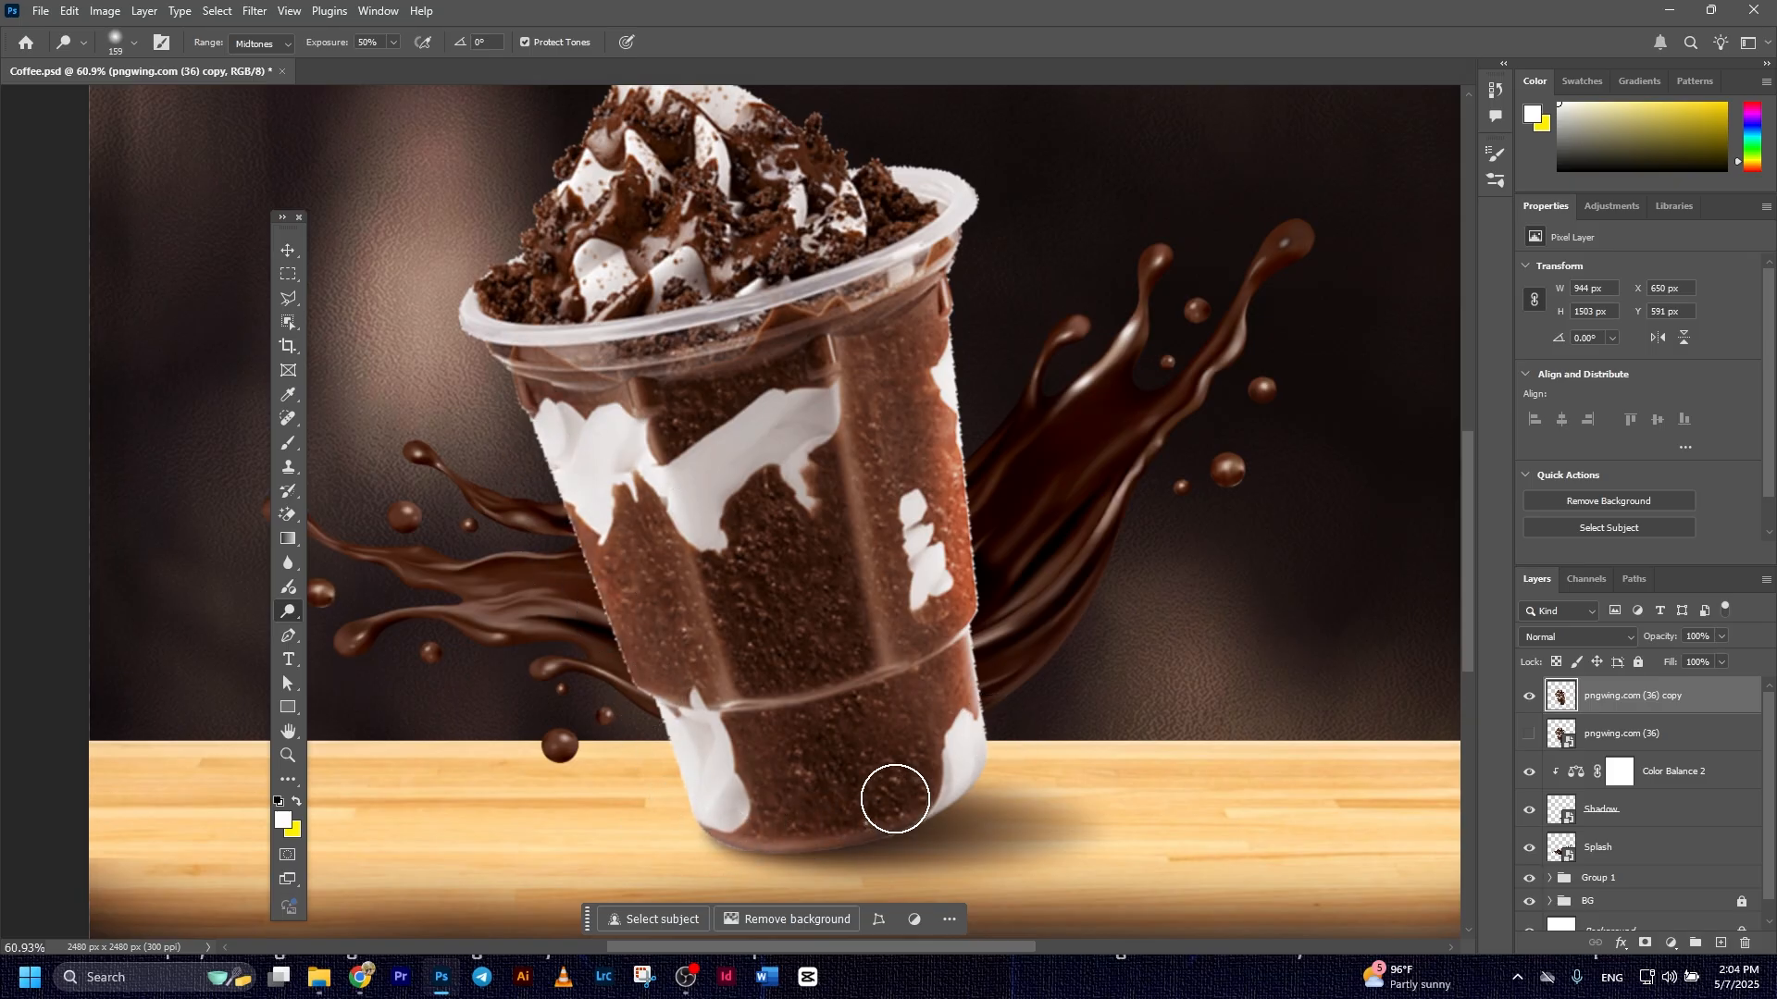
mouse_move(570, 379)
left_mouse_down()
mouse_move(801, 307)
mouse_move(544, 308)
mouse_move(787, 311)
mouse_move(943, 224)
mouse_move(958, 184)
mouse_move(912, 243)
mouse_move(933, 212)
mouse_move(921, 248)
left_mouse_up()
mouse_move(434, 305)
left_mouse_down()
mouse_move(547, 344)
mouse_move(482, 316)
mouse_move(646, 328)
mouse_move(810, 325)
left_mouse_up()
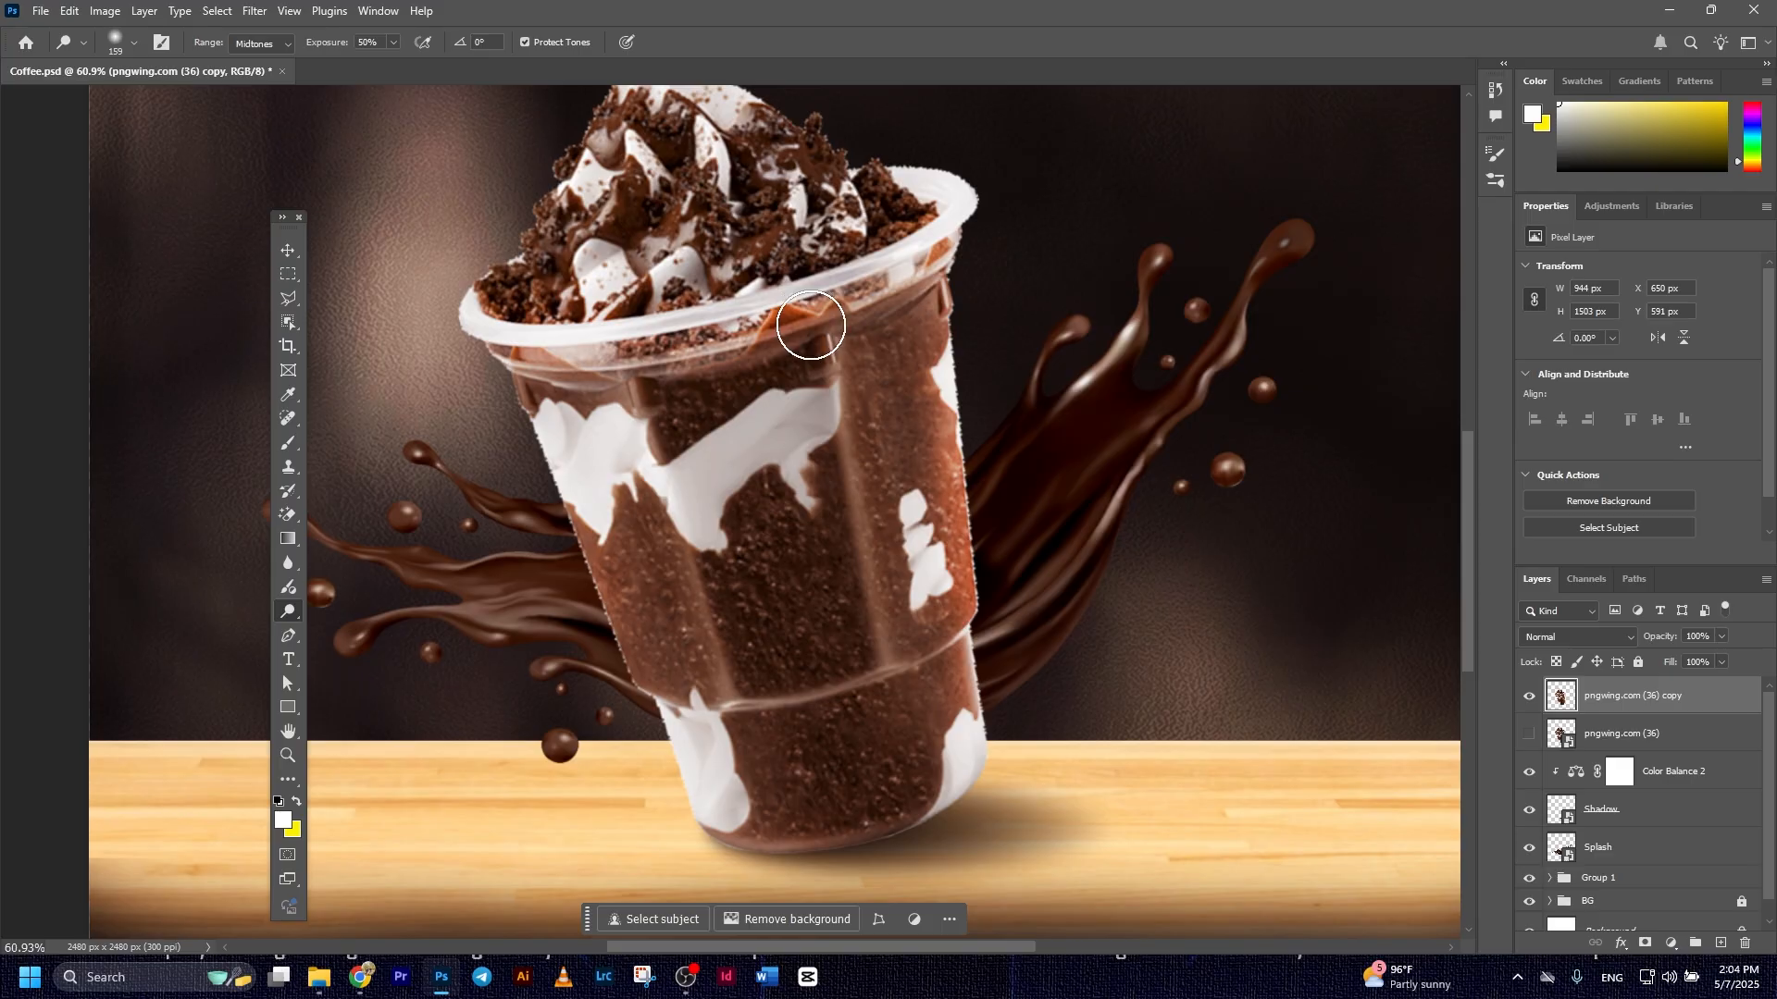
mouse_move(919, 281)
left_mouse_down()
mouse_move(666, 320)
mouse_move(881, 246)
mouse_move(939, 352)
left_mouse_up()
left_click_drag(960, 264, 970, 499)
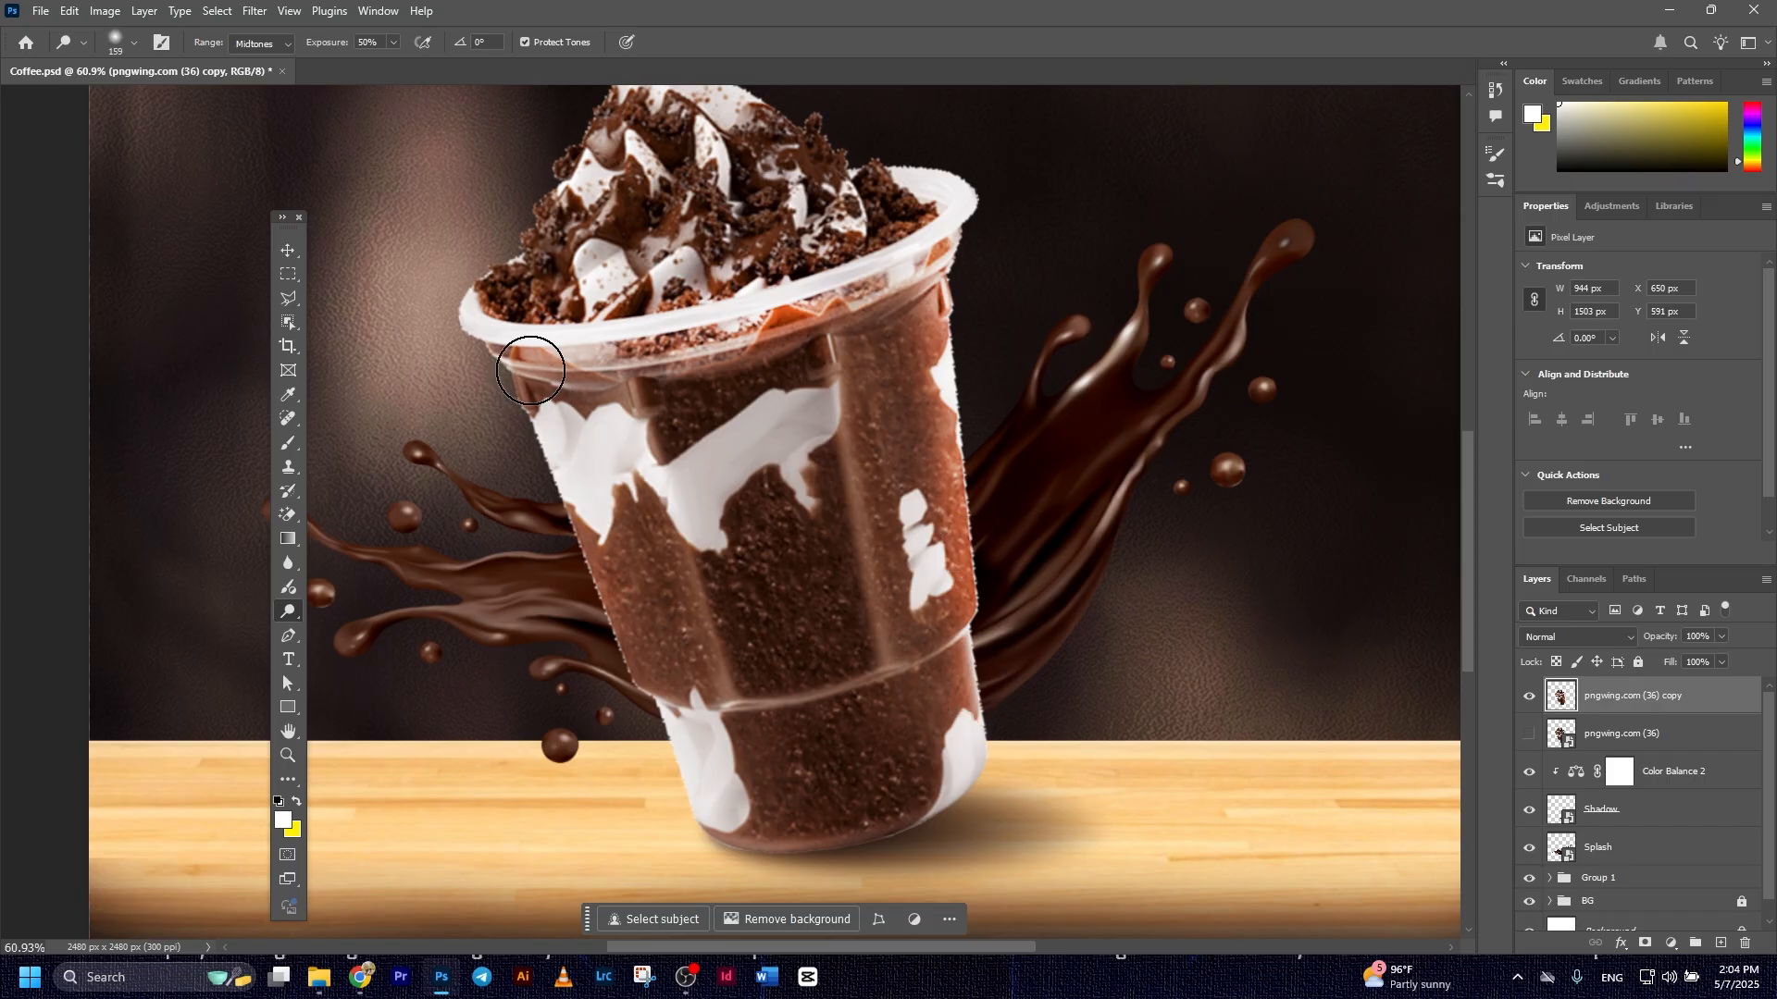
scroll(893, 365, "down", 2)
scroll(921, 489, "down", 2)
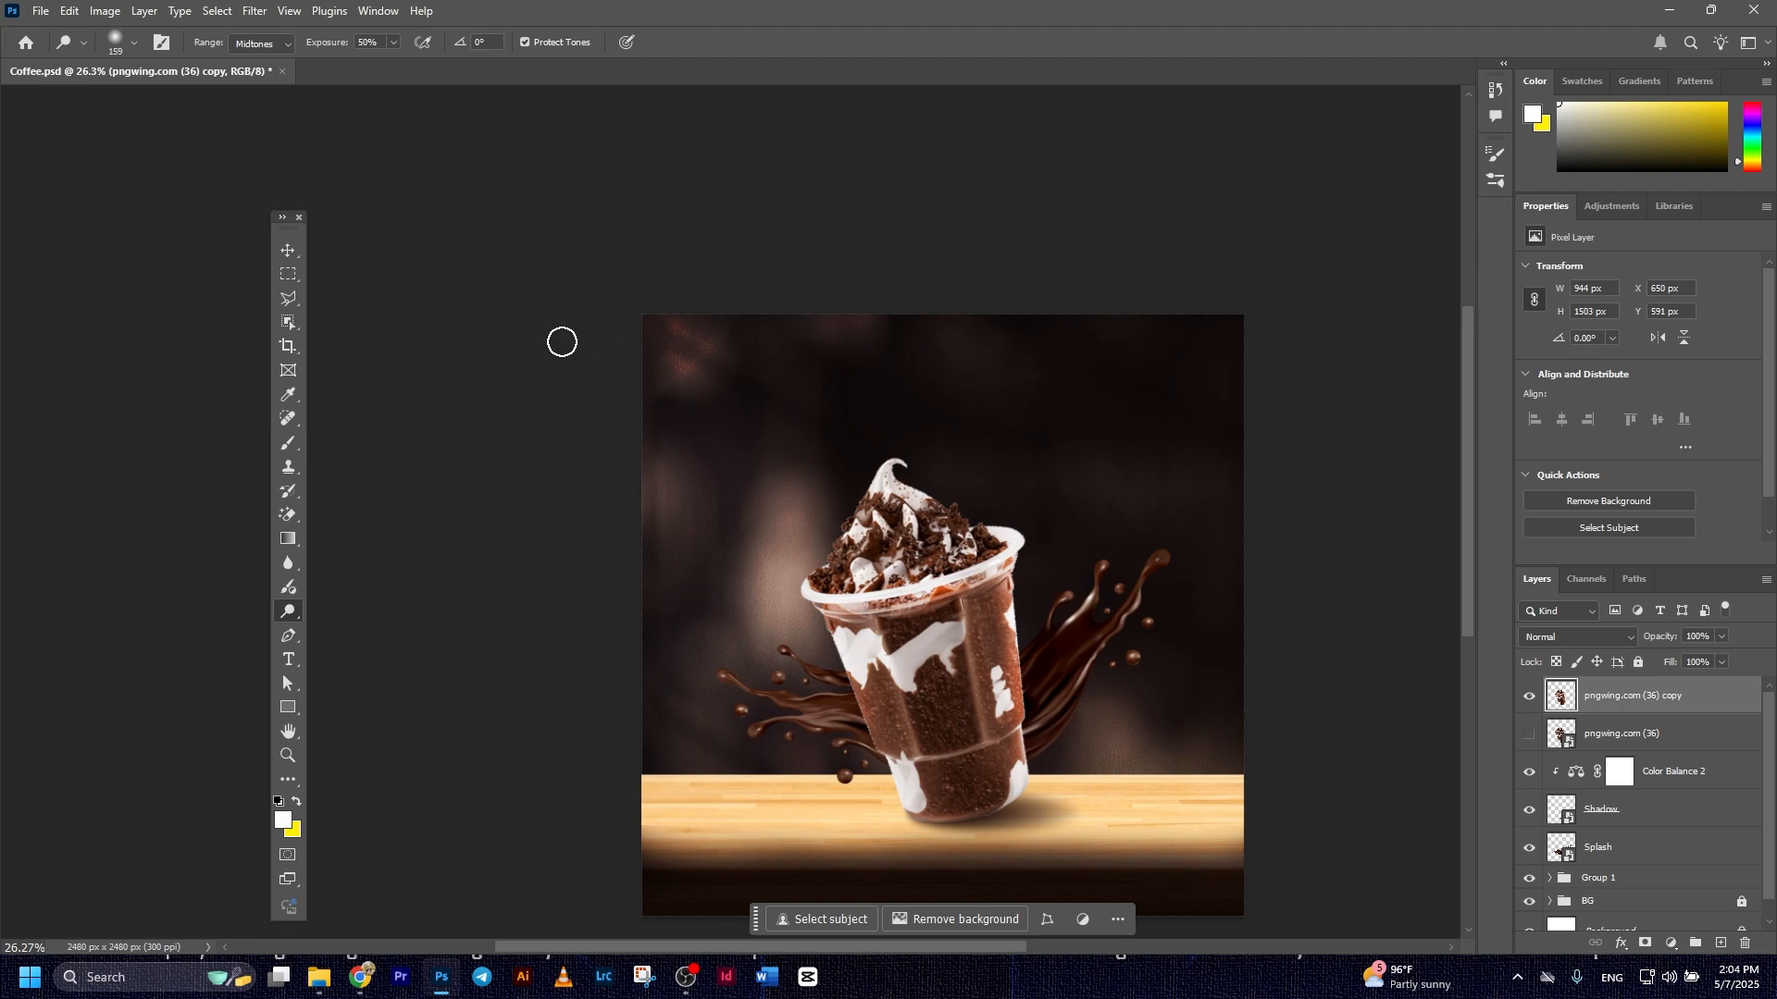
left_click(287, 251)
scroll(1115, 679, "down", 2)
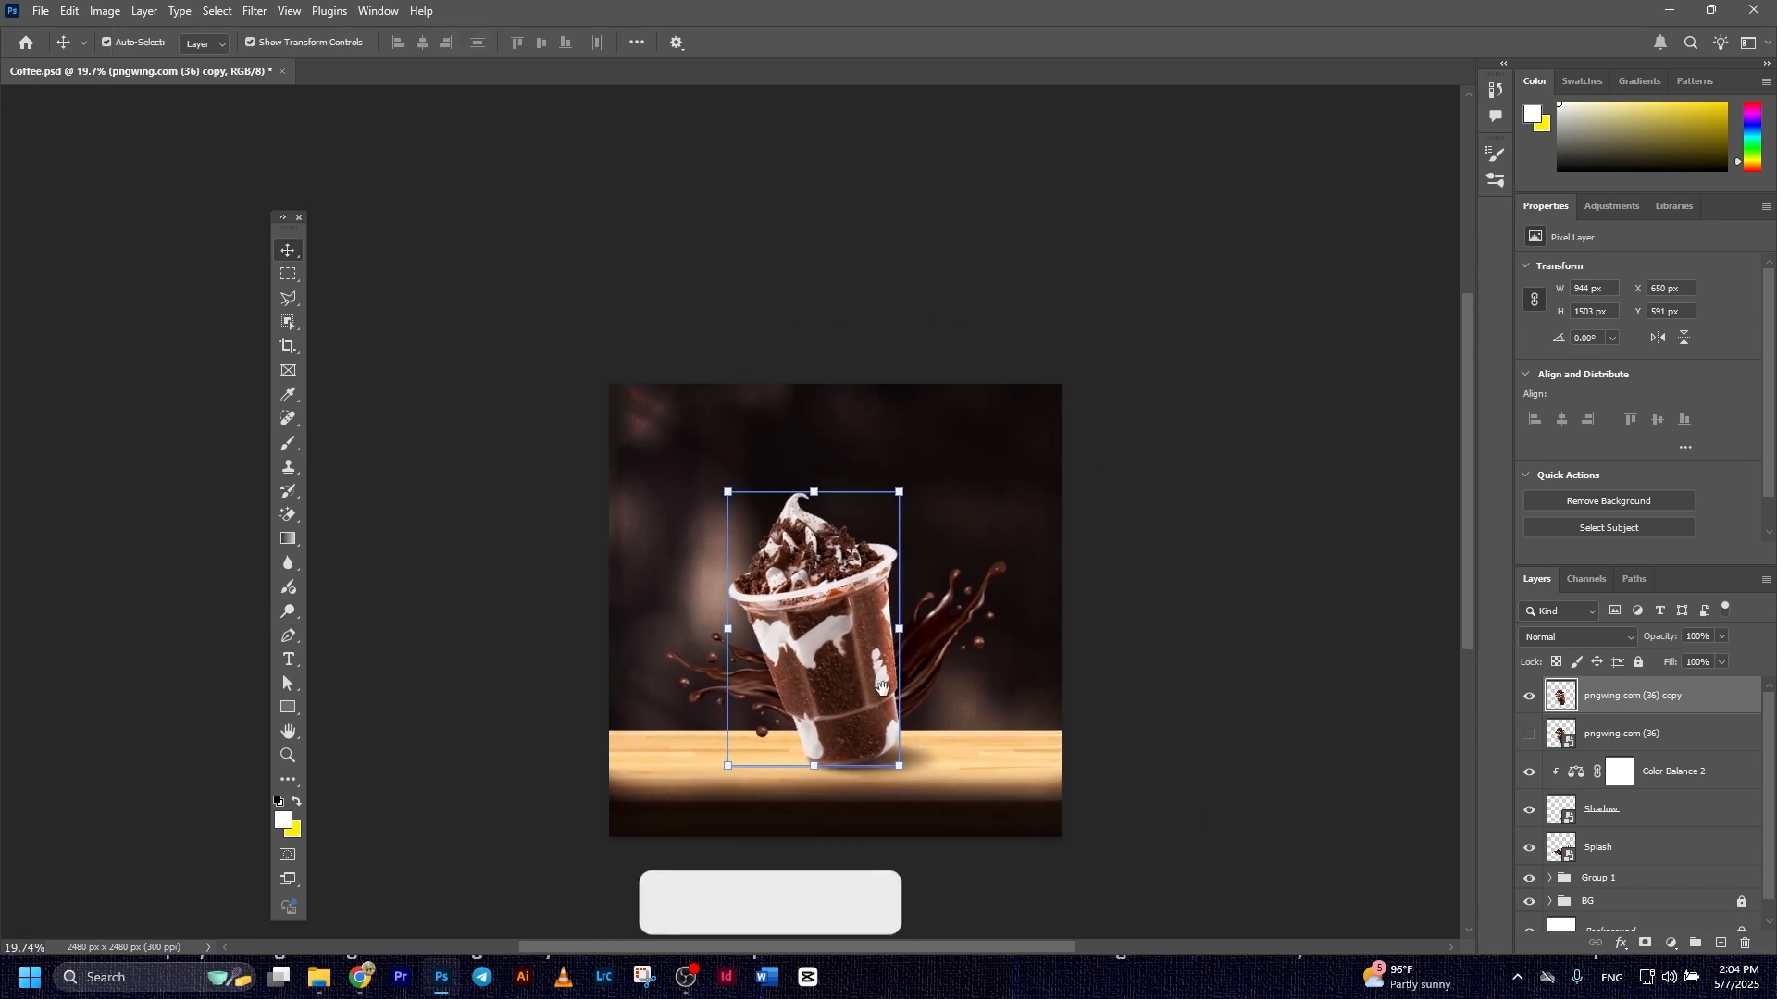
scroll(1116, 678, "up", 3)
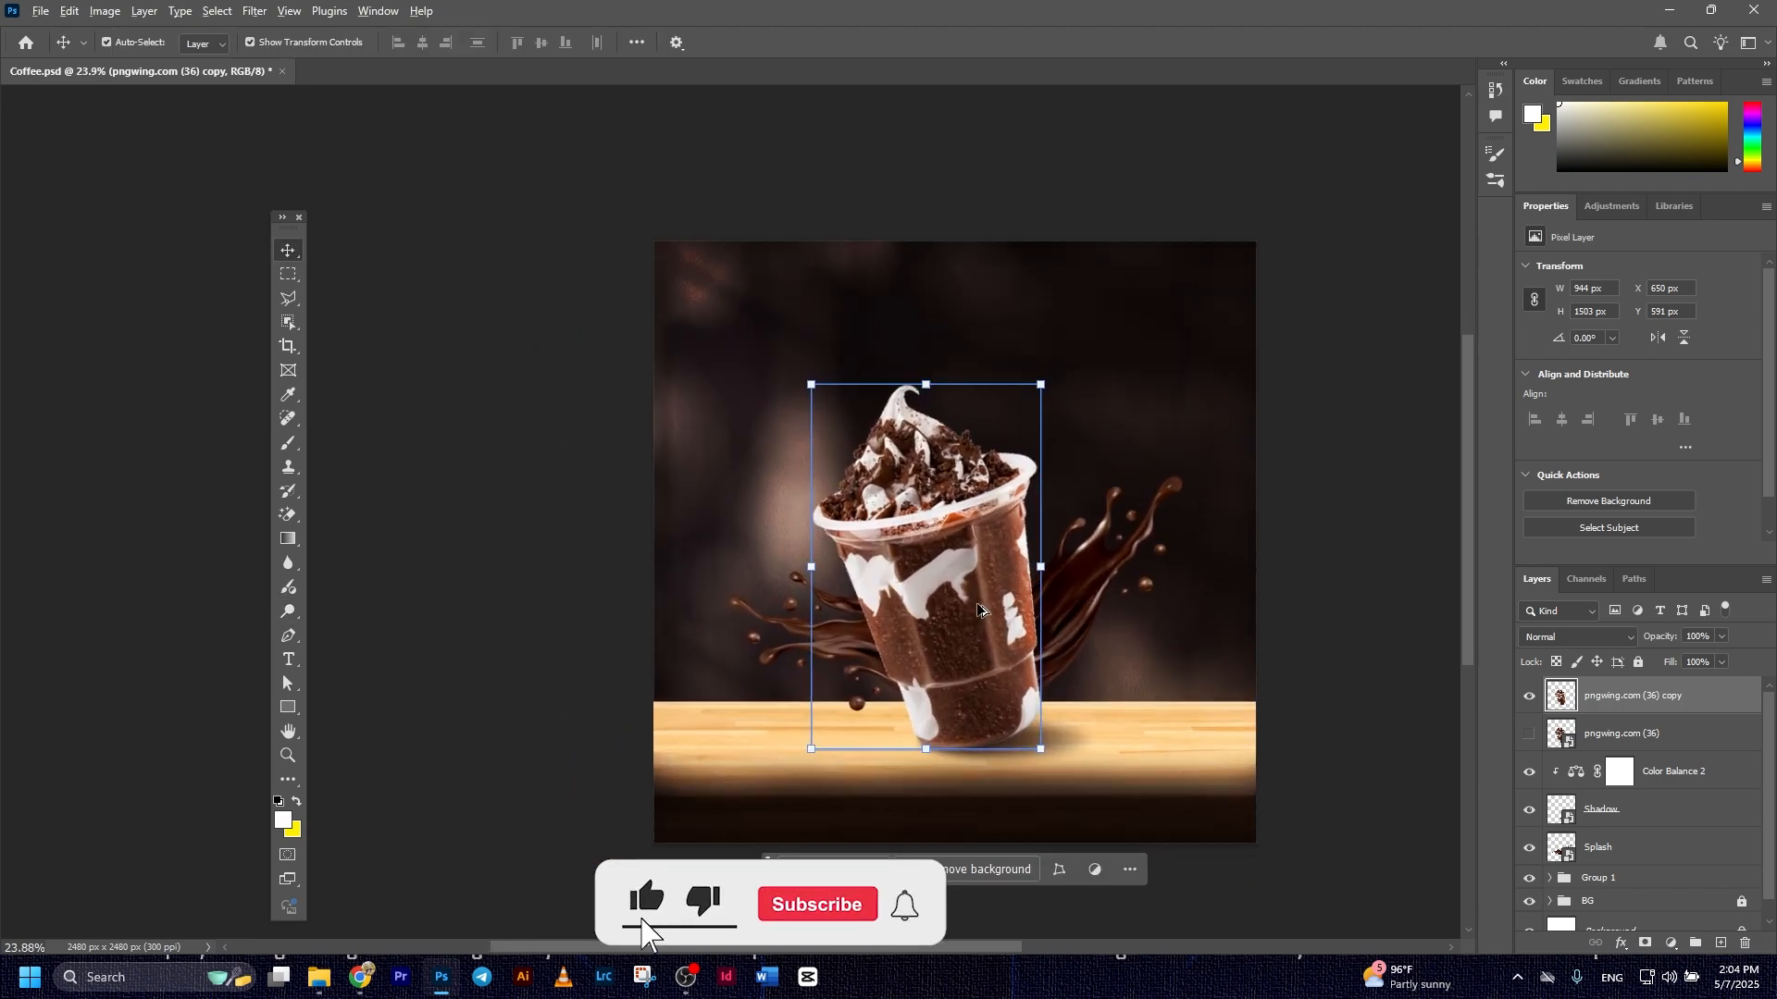
left_click_drag(1073, 618, 966, 637)
left_click(1317, 512)
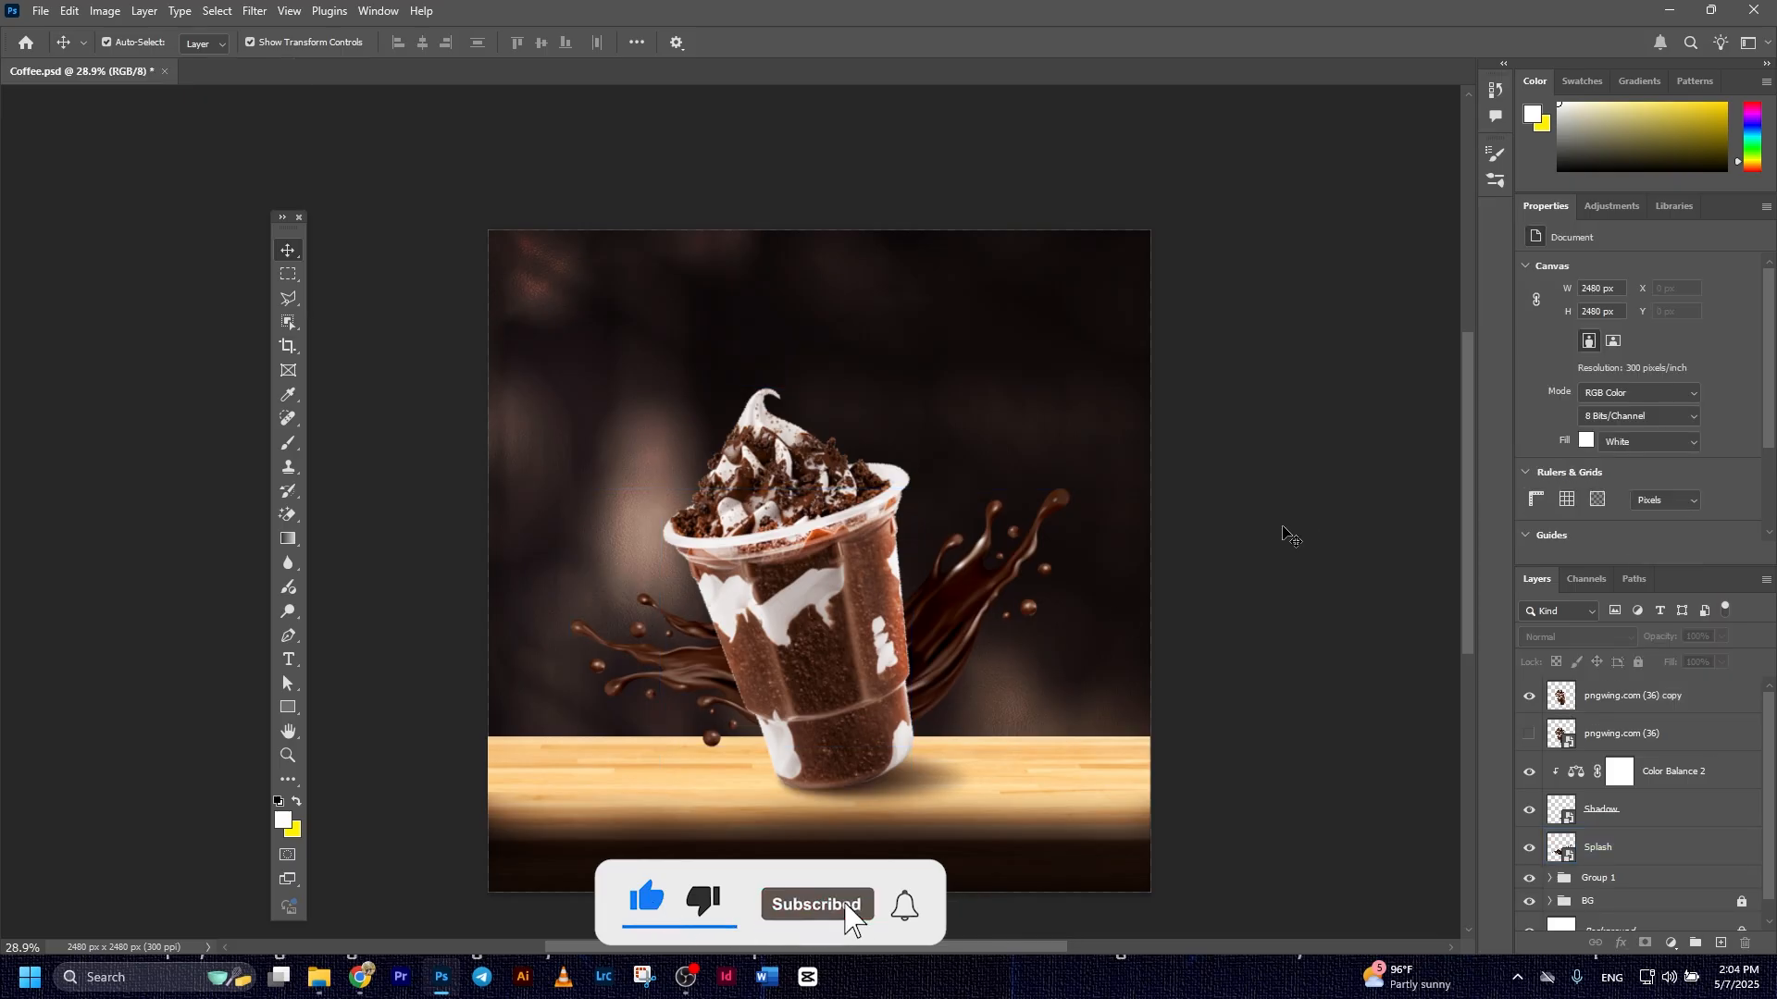
Group both cup layers with the Shadow's Color Balance adjustment, the Shadow layer and the Splash layer
left_click(1671, 714)
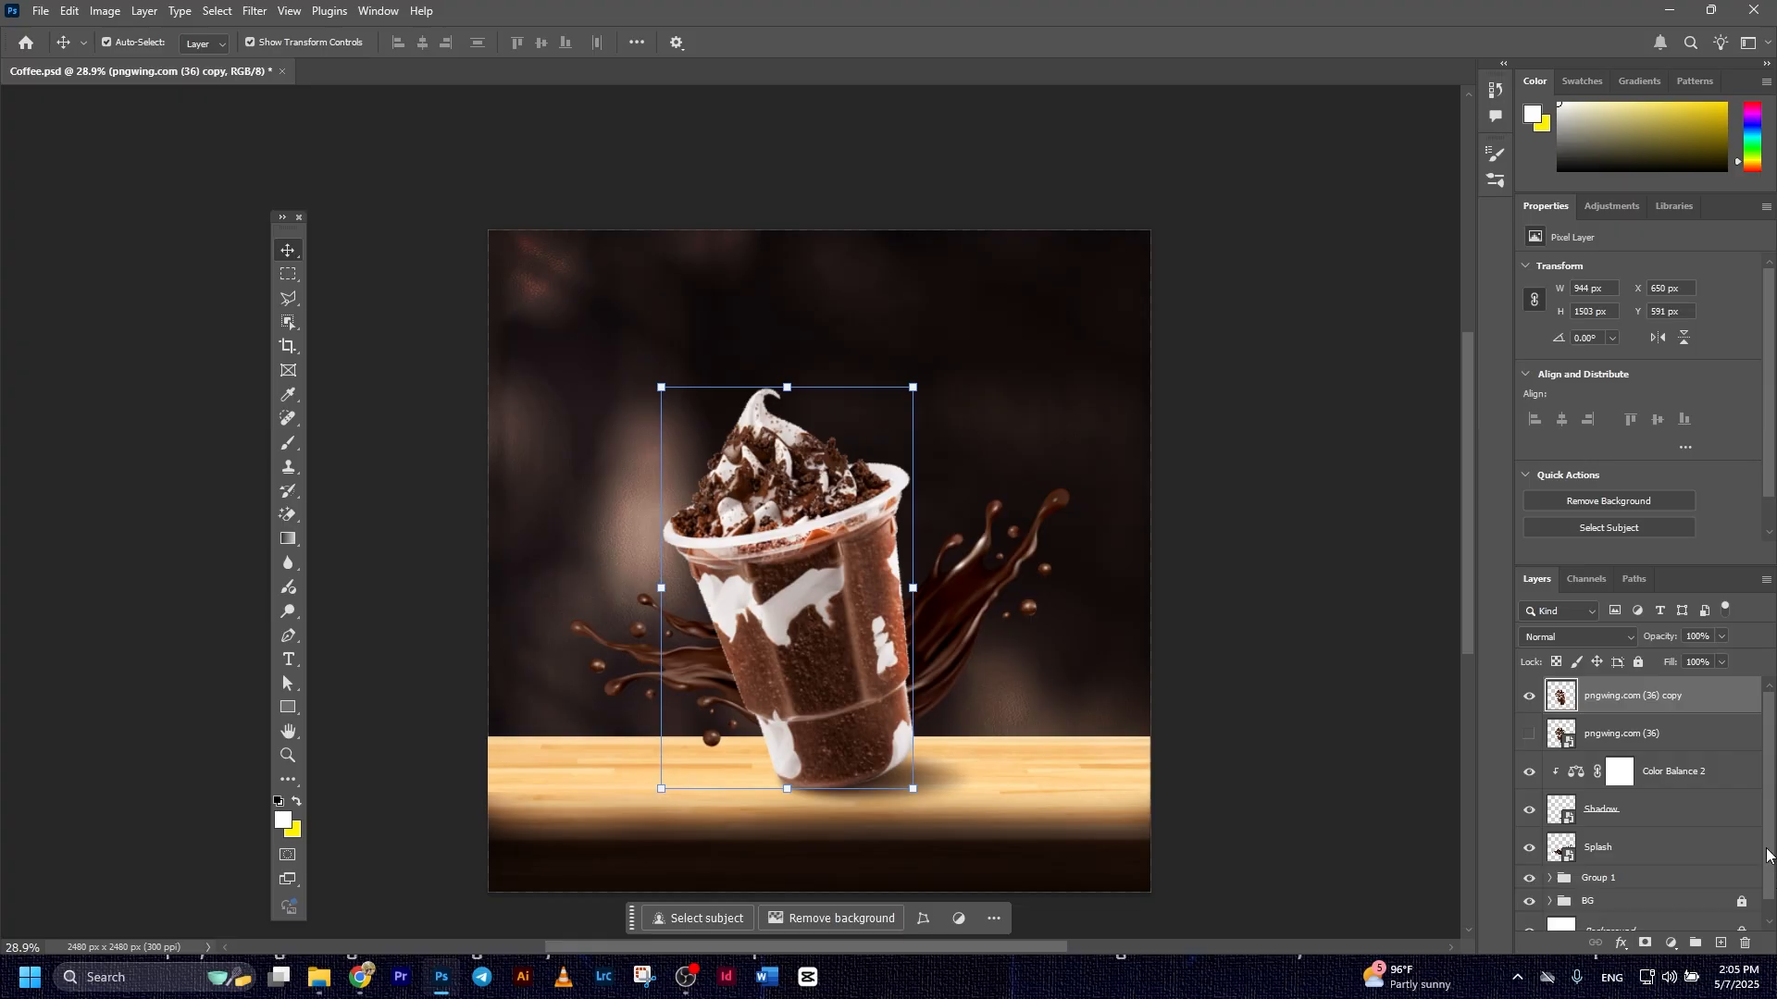
left_click(1633, 854, "shift")
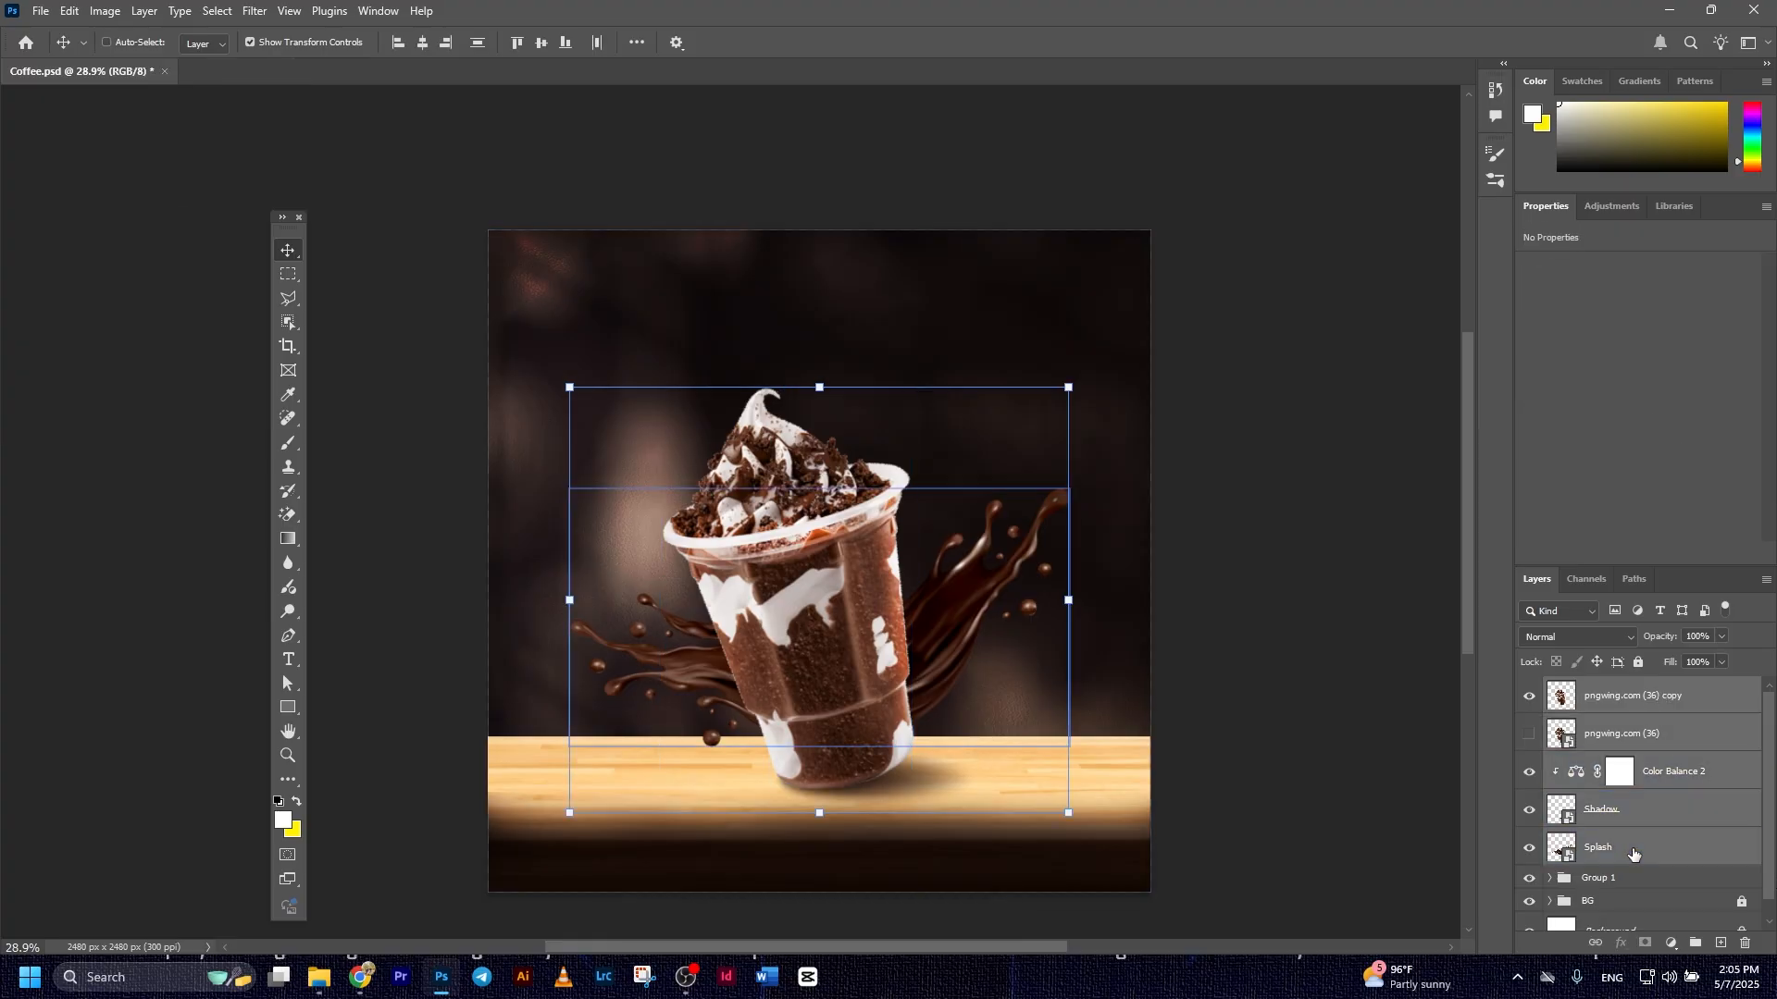
key("ctrl+g")
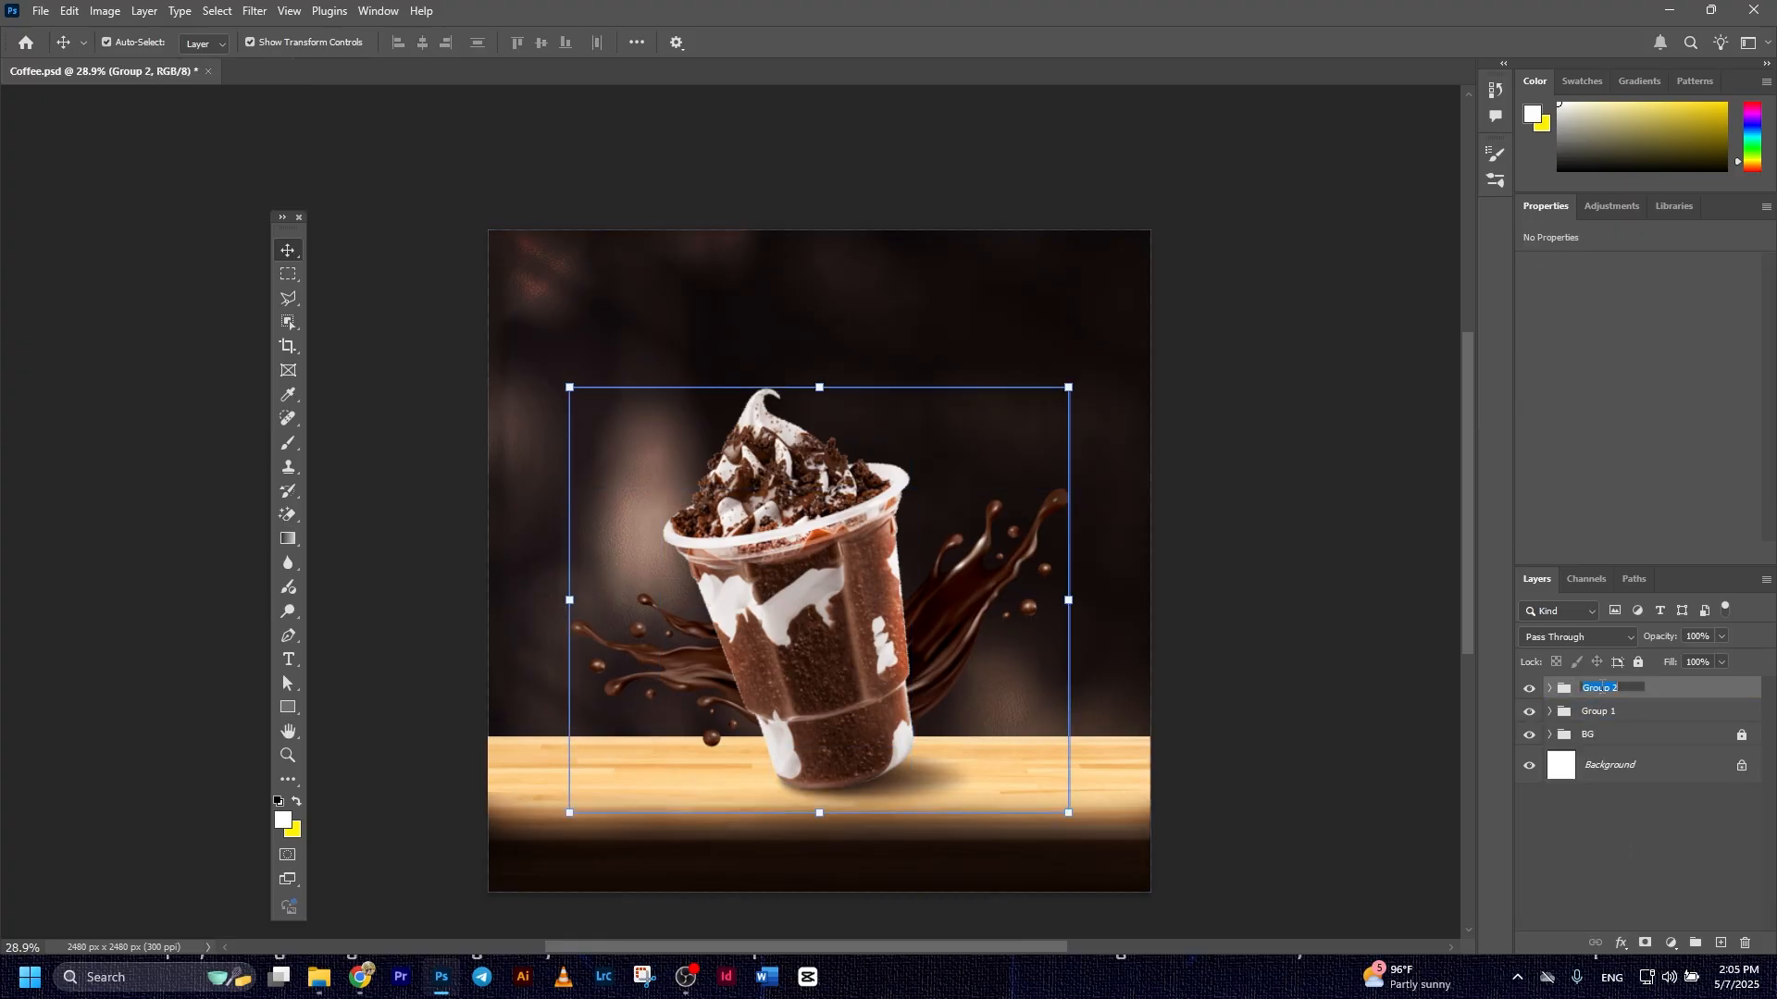
Rename the new cup and splash group Main Object
key("Return")
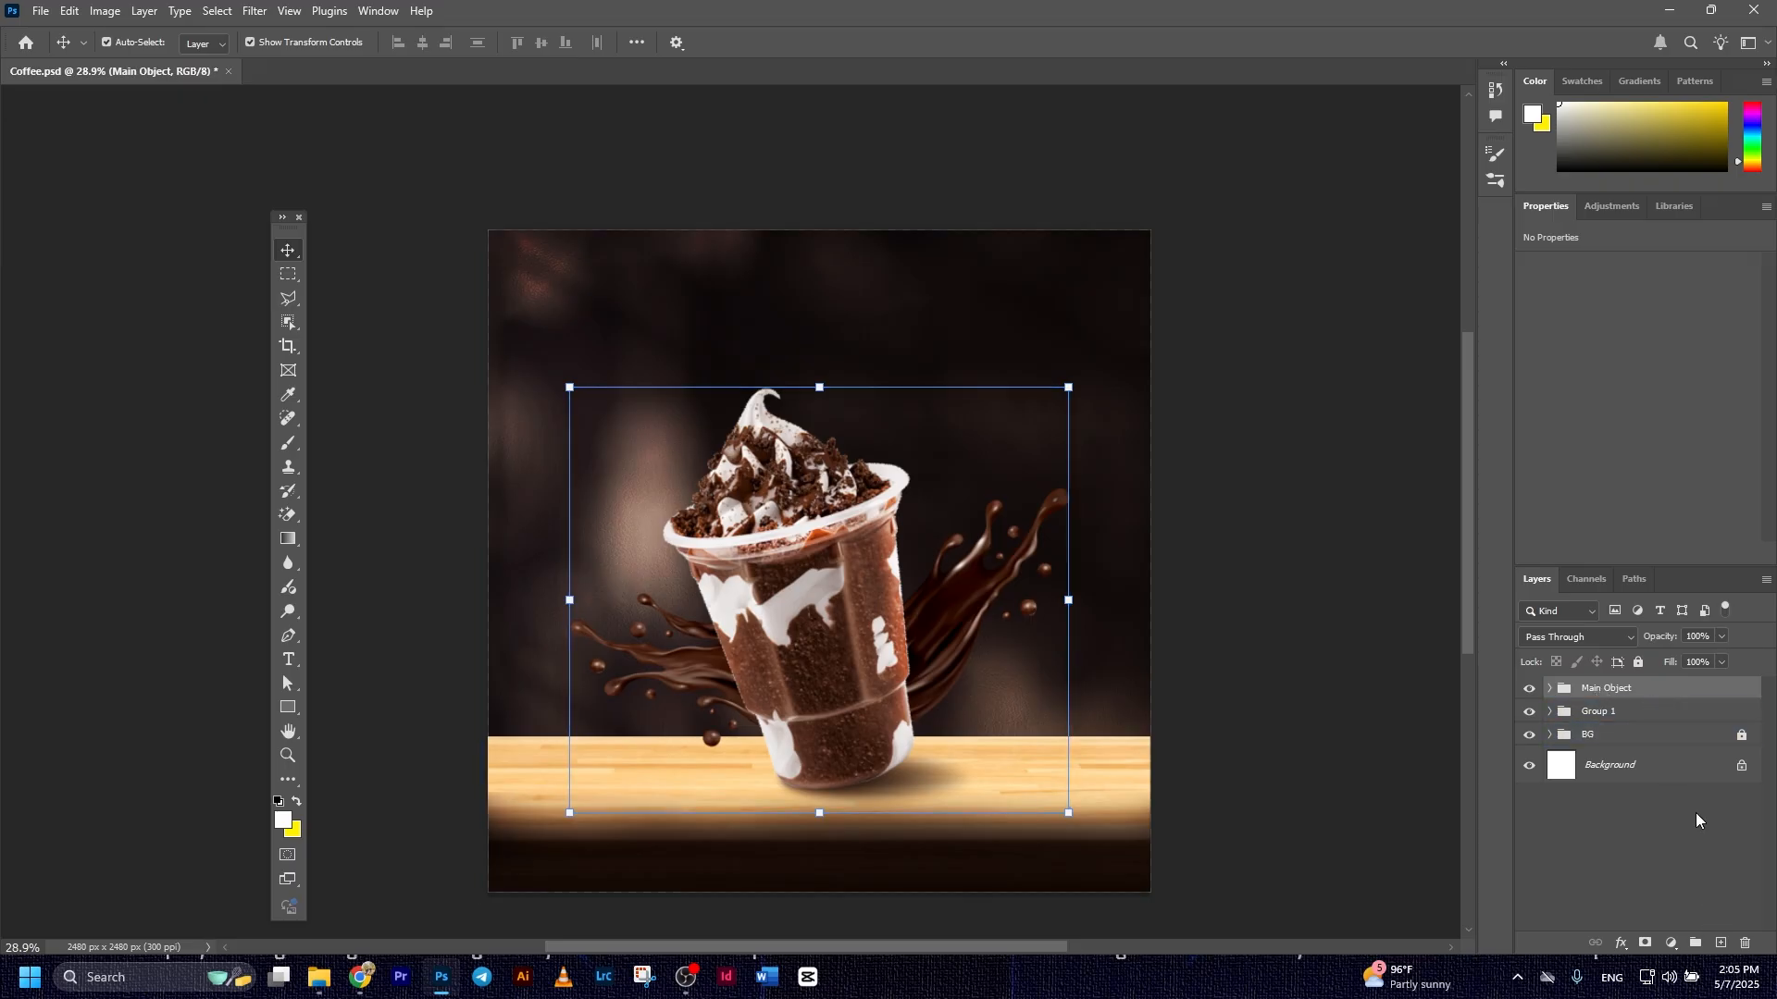
left_click(41, 12)
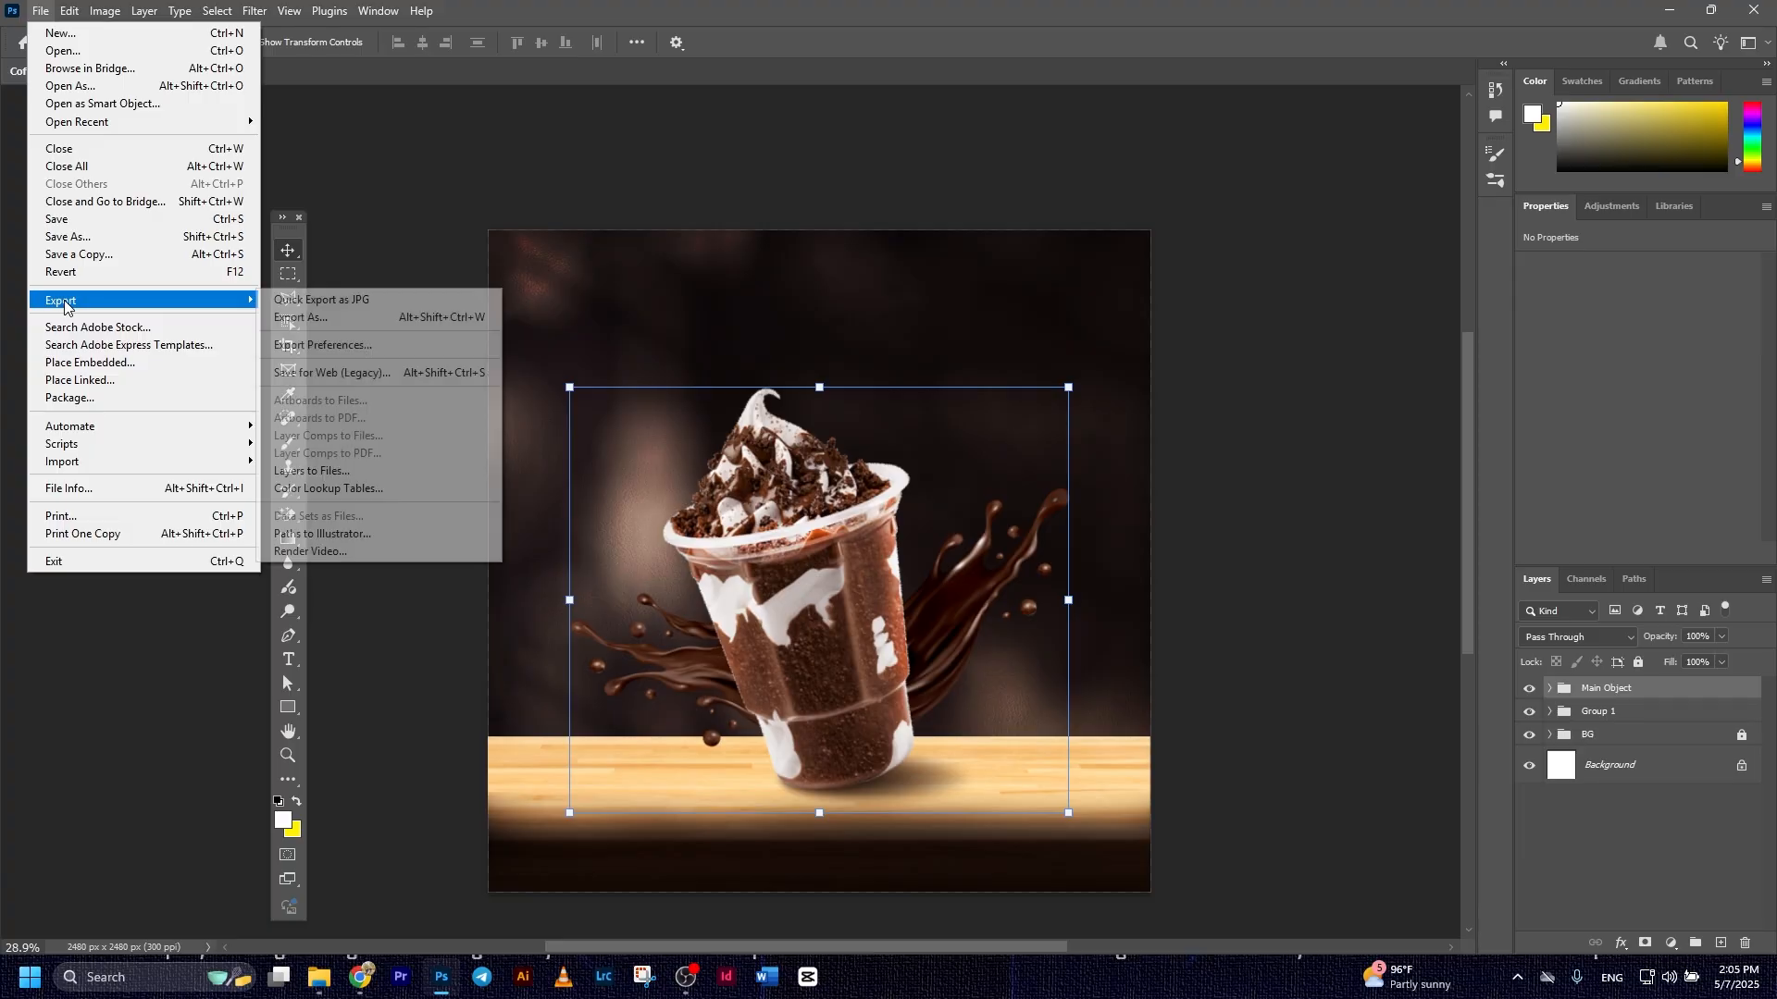
left_click(433, 208)
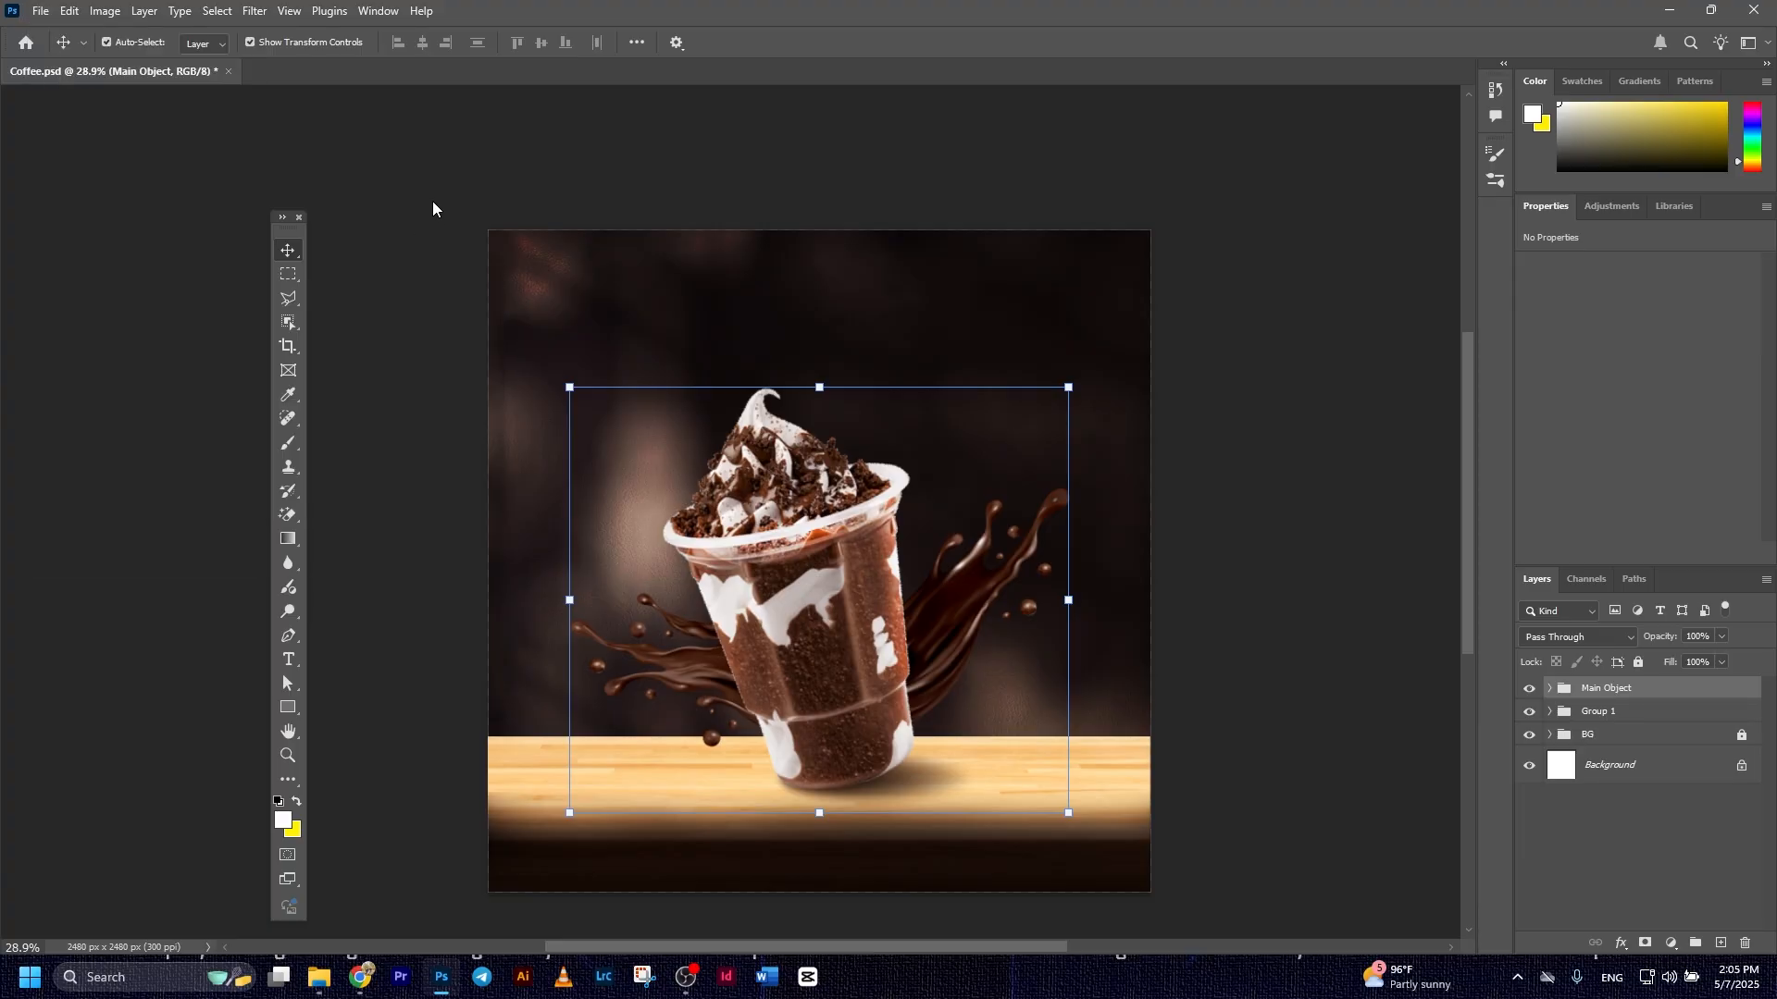
Embed the ice_ image beside the cup's left rim, scaled to about 129%, and set its blend mode to Color Dodge
left_click(41, 11)
left_click(139, 364)
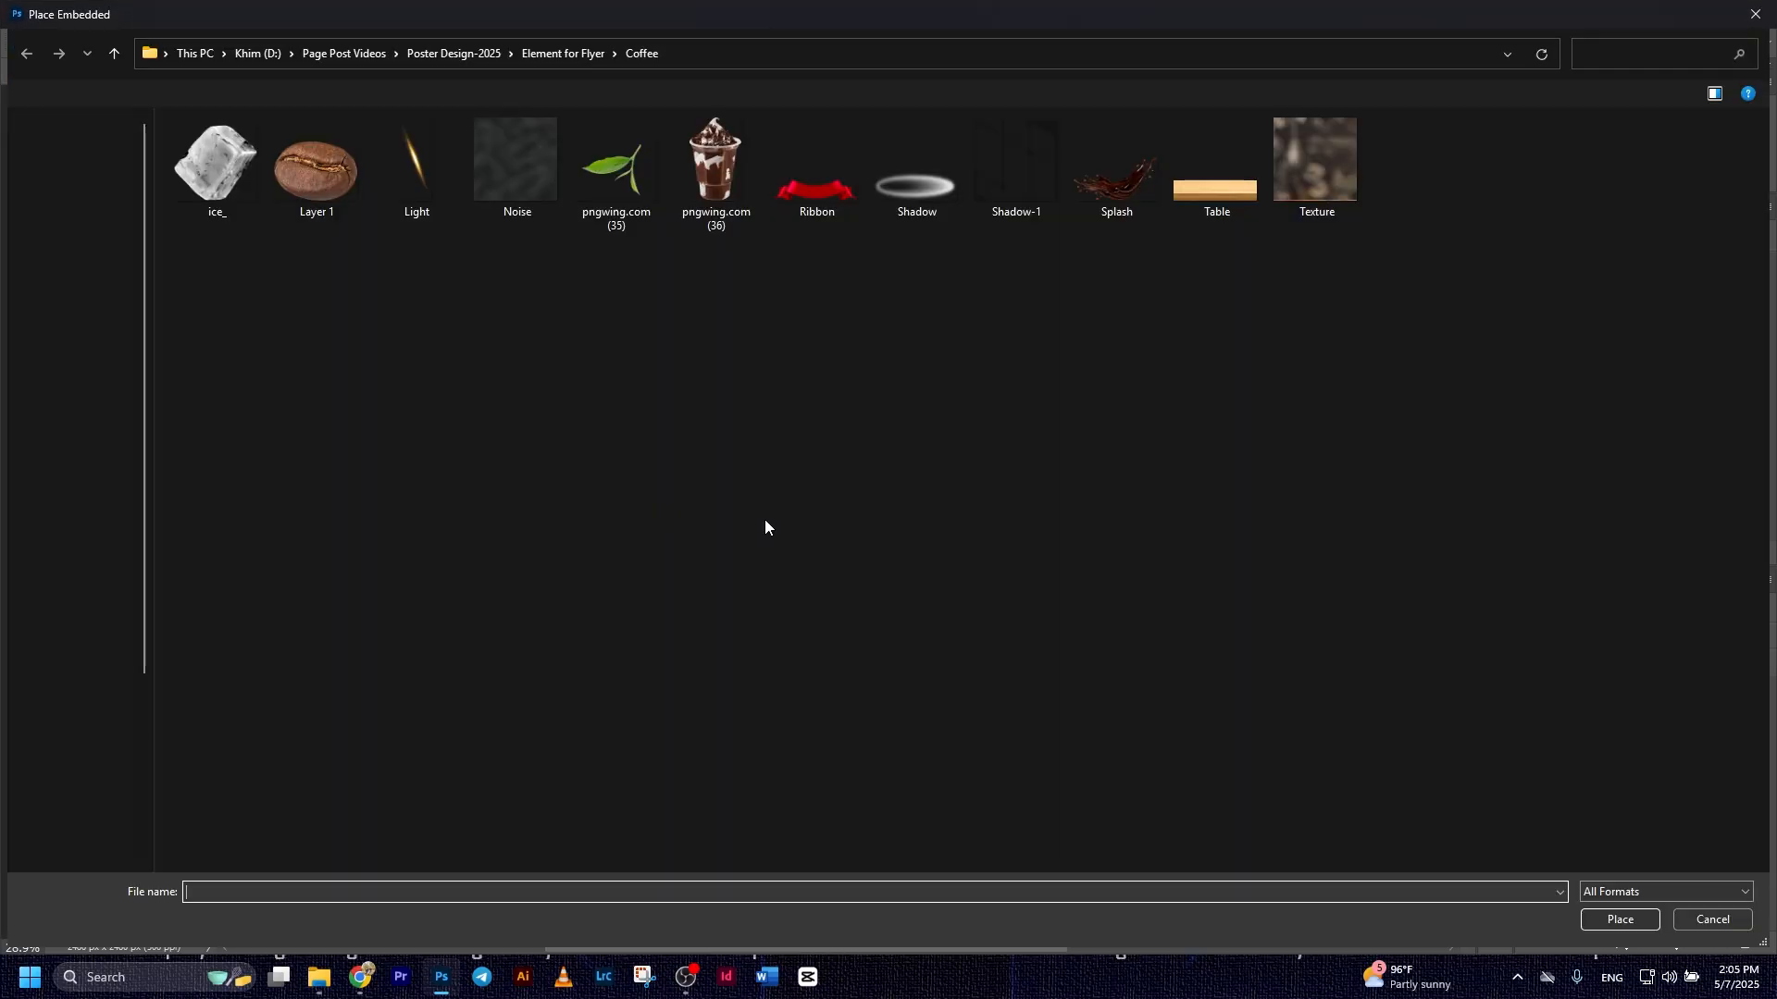
double_click(230, 169)
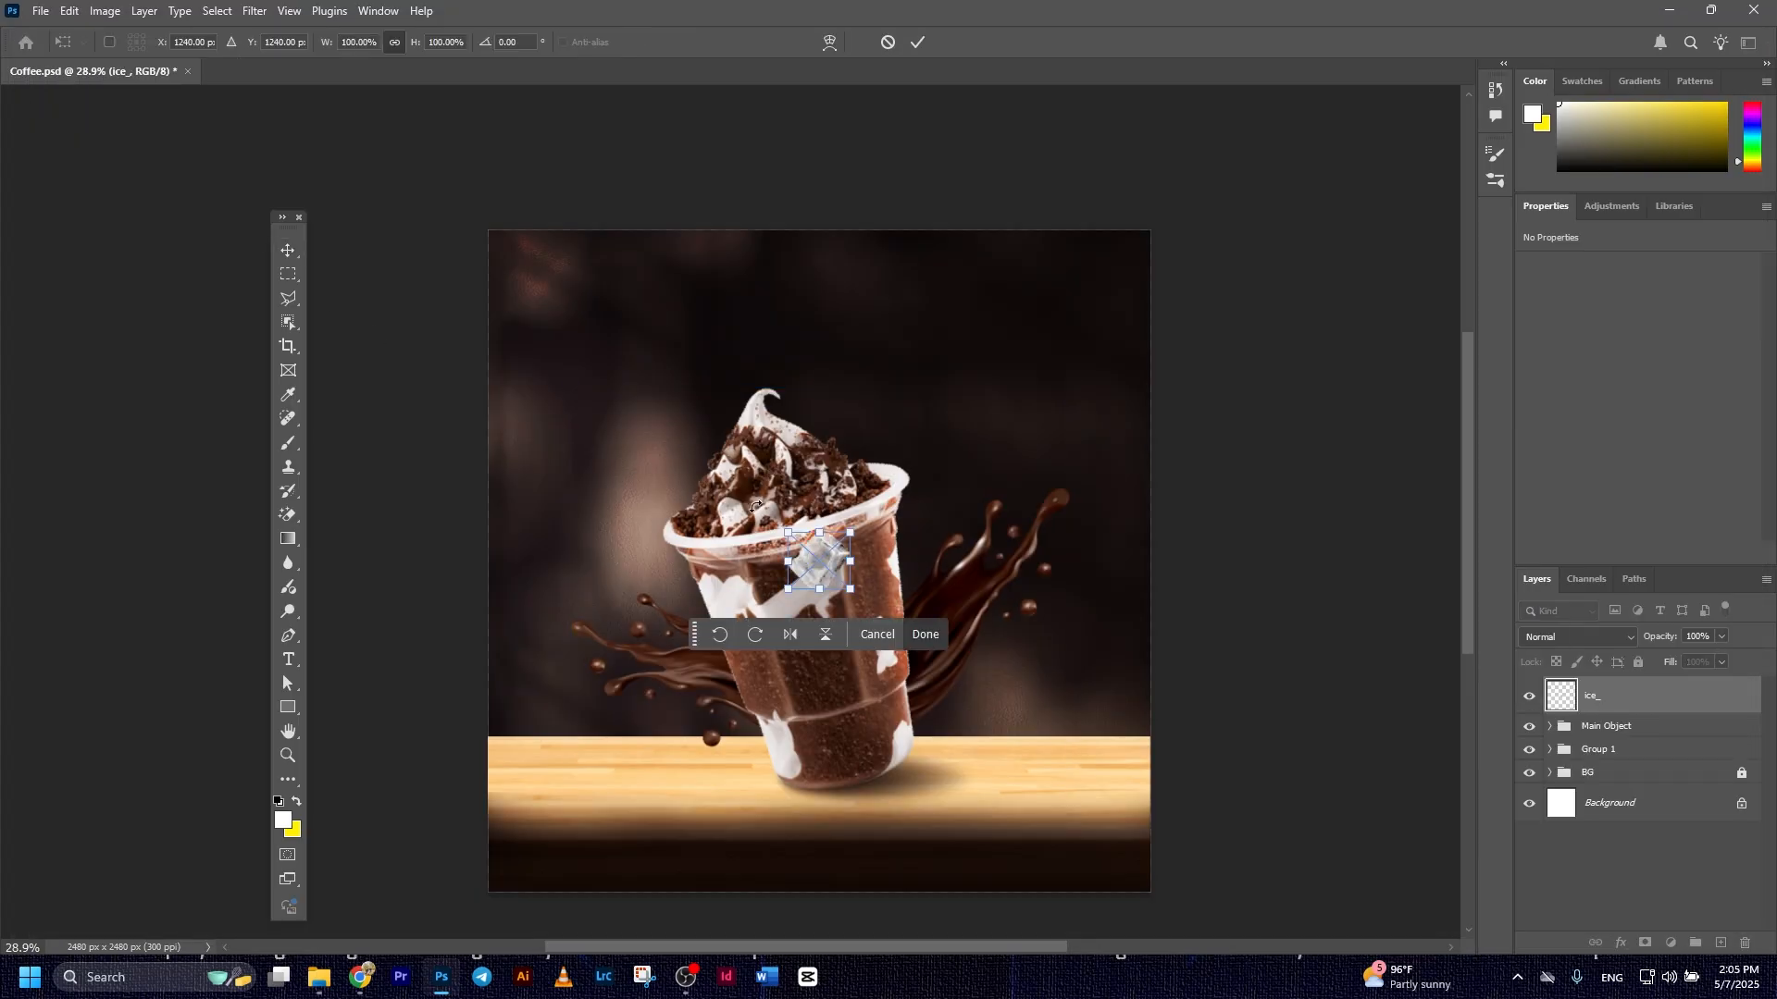
left_click_drag(850, 534, 654, 583)
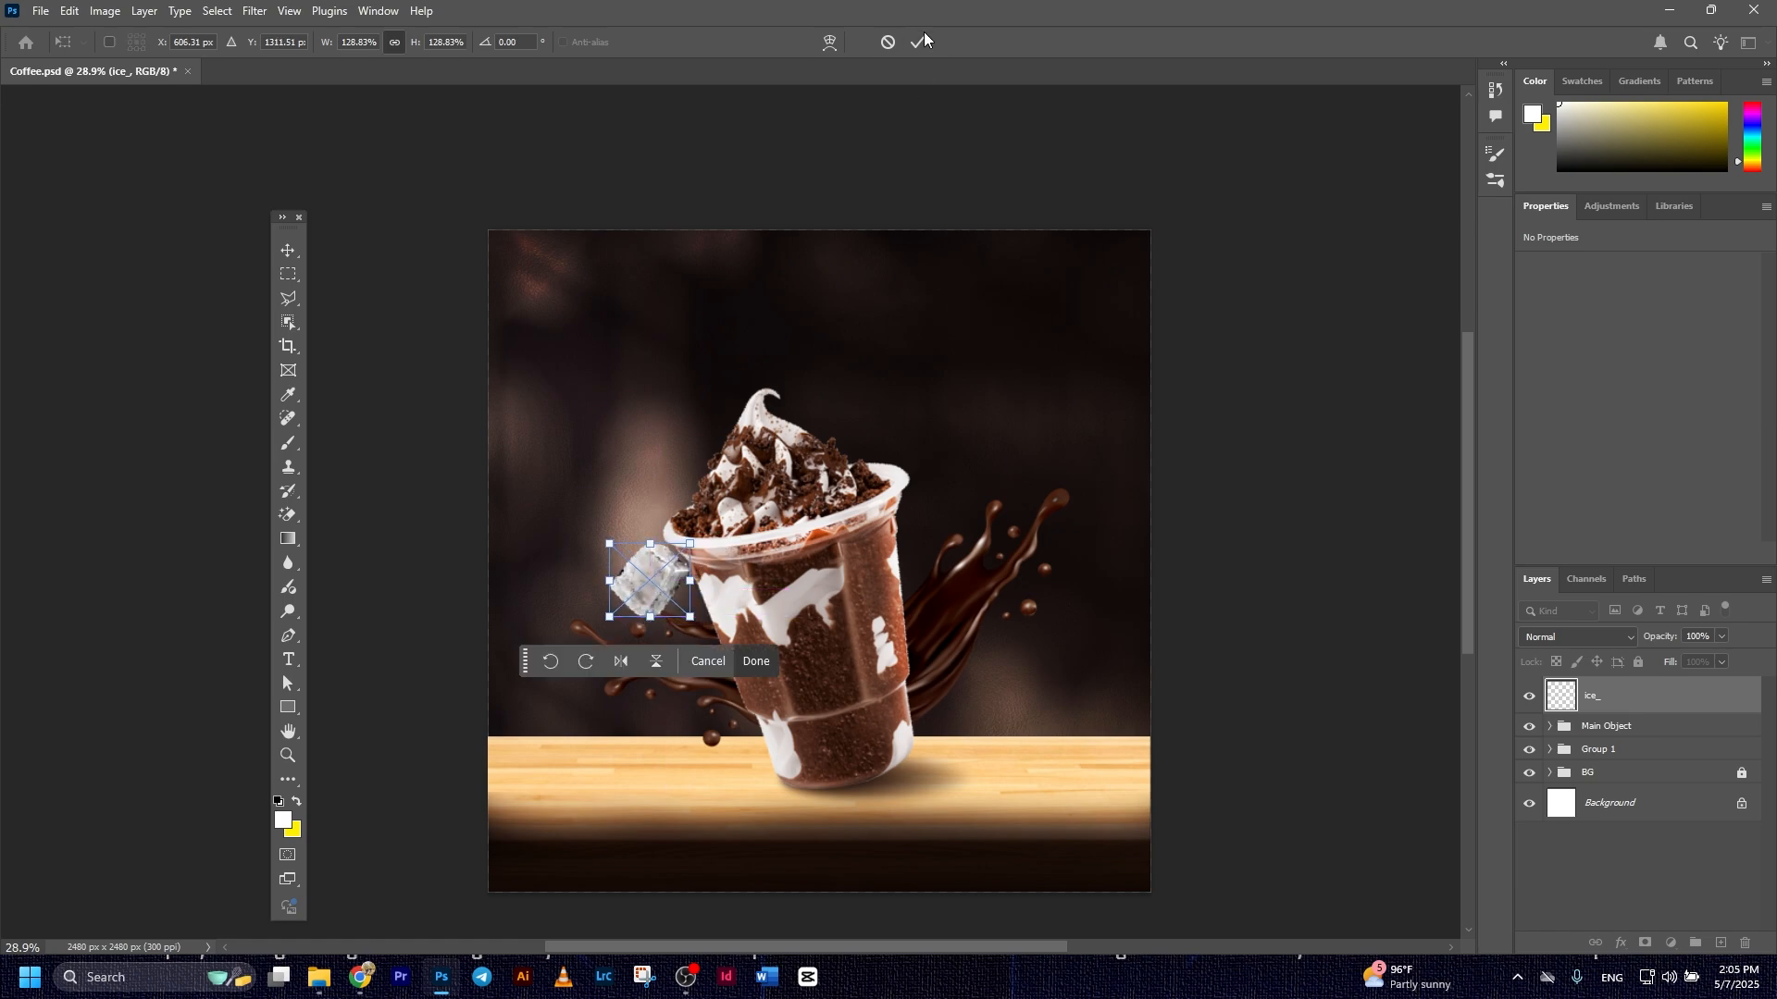
key("Return")
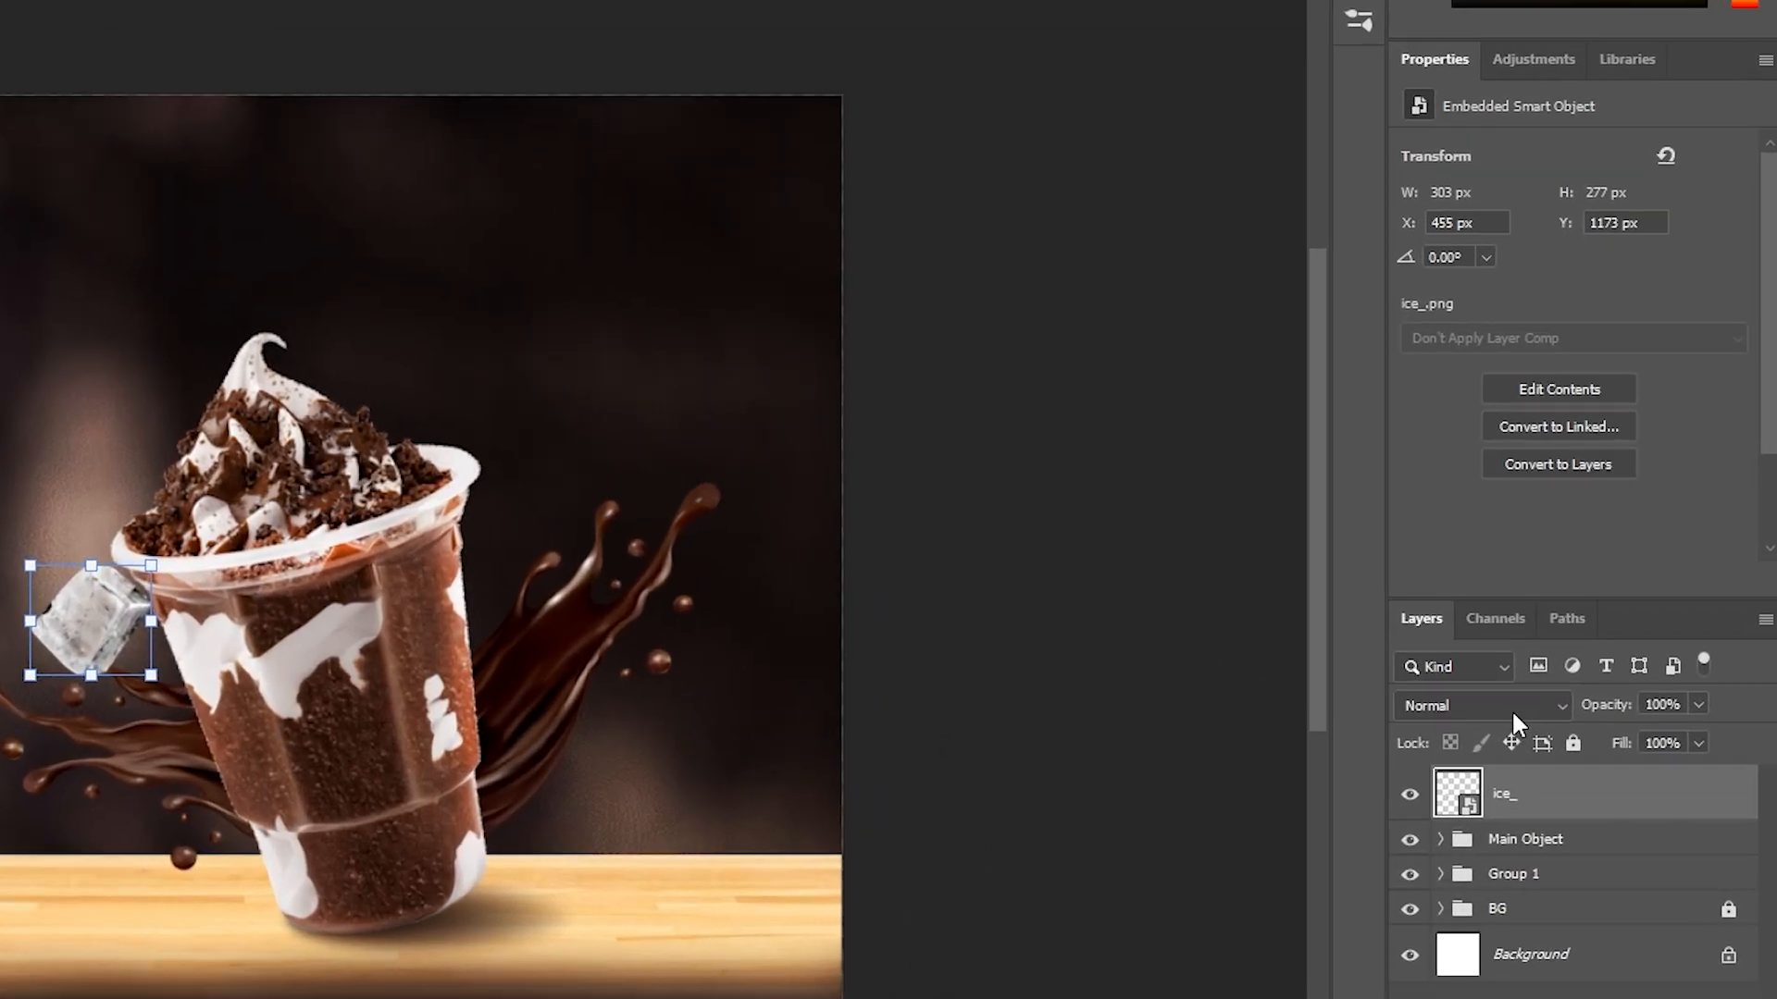
left_click(1597, 638)
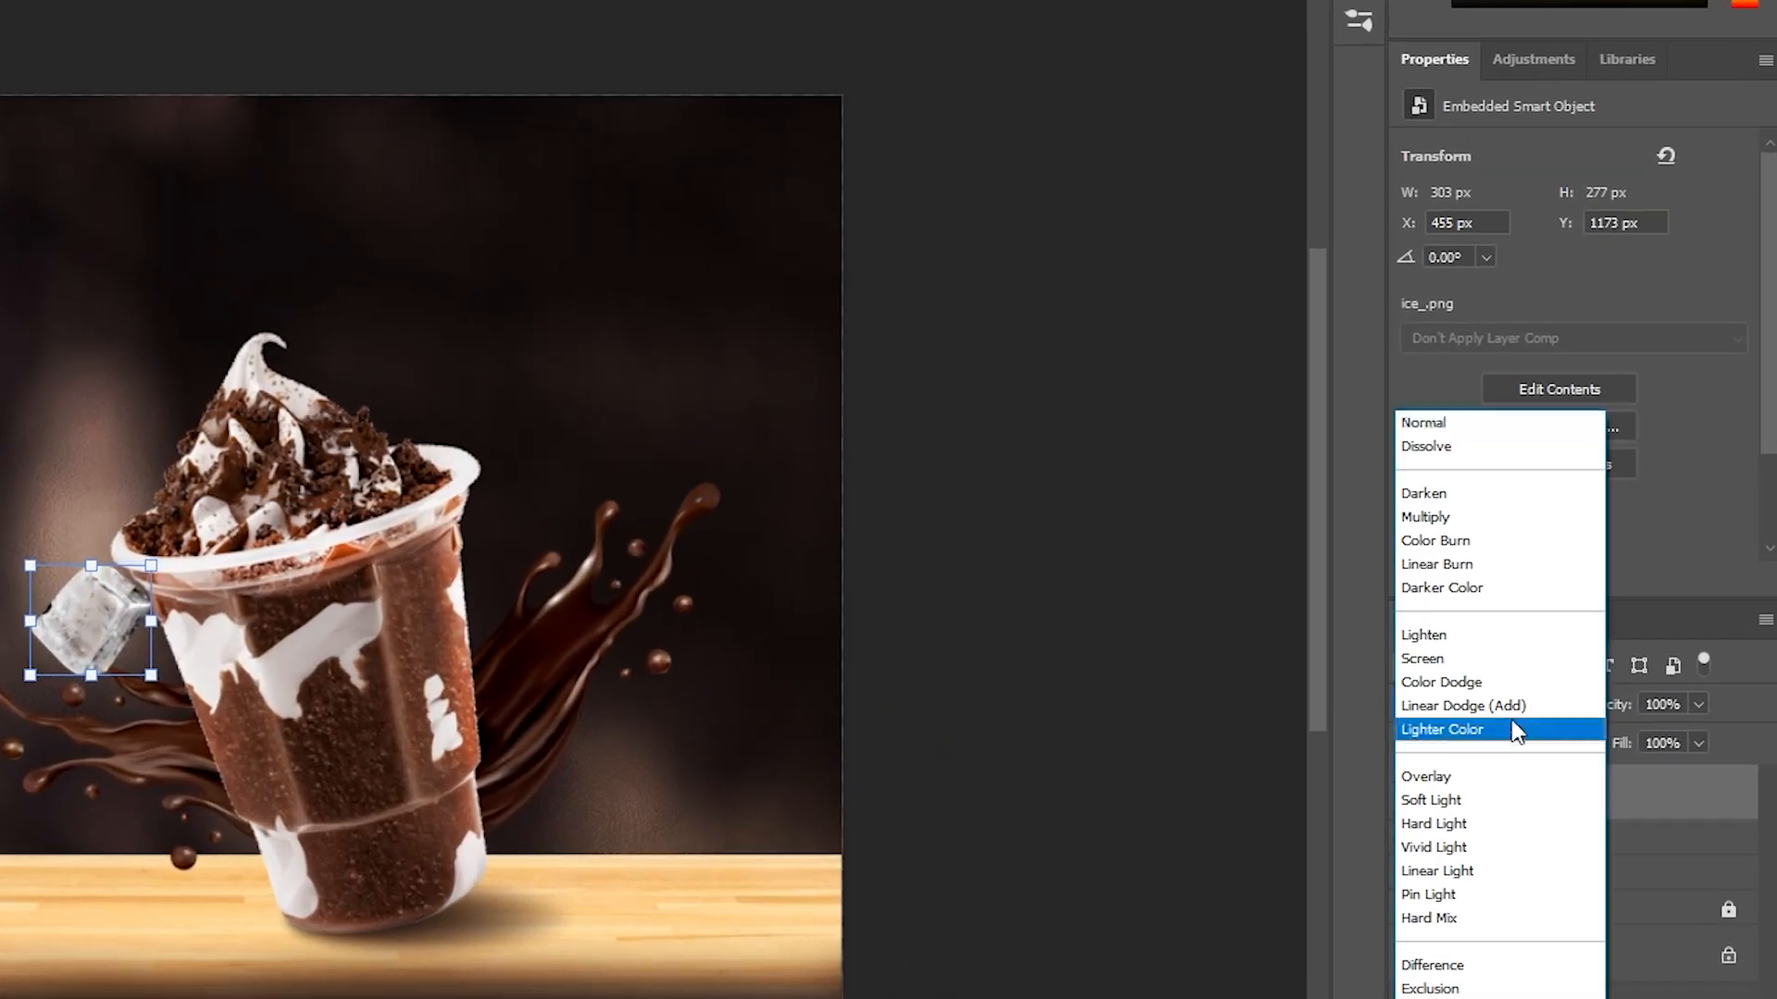
left_click(1437, 685)
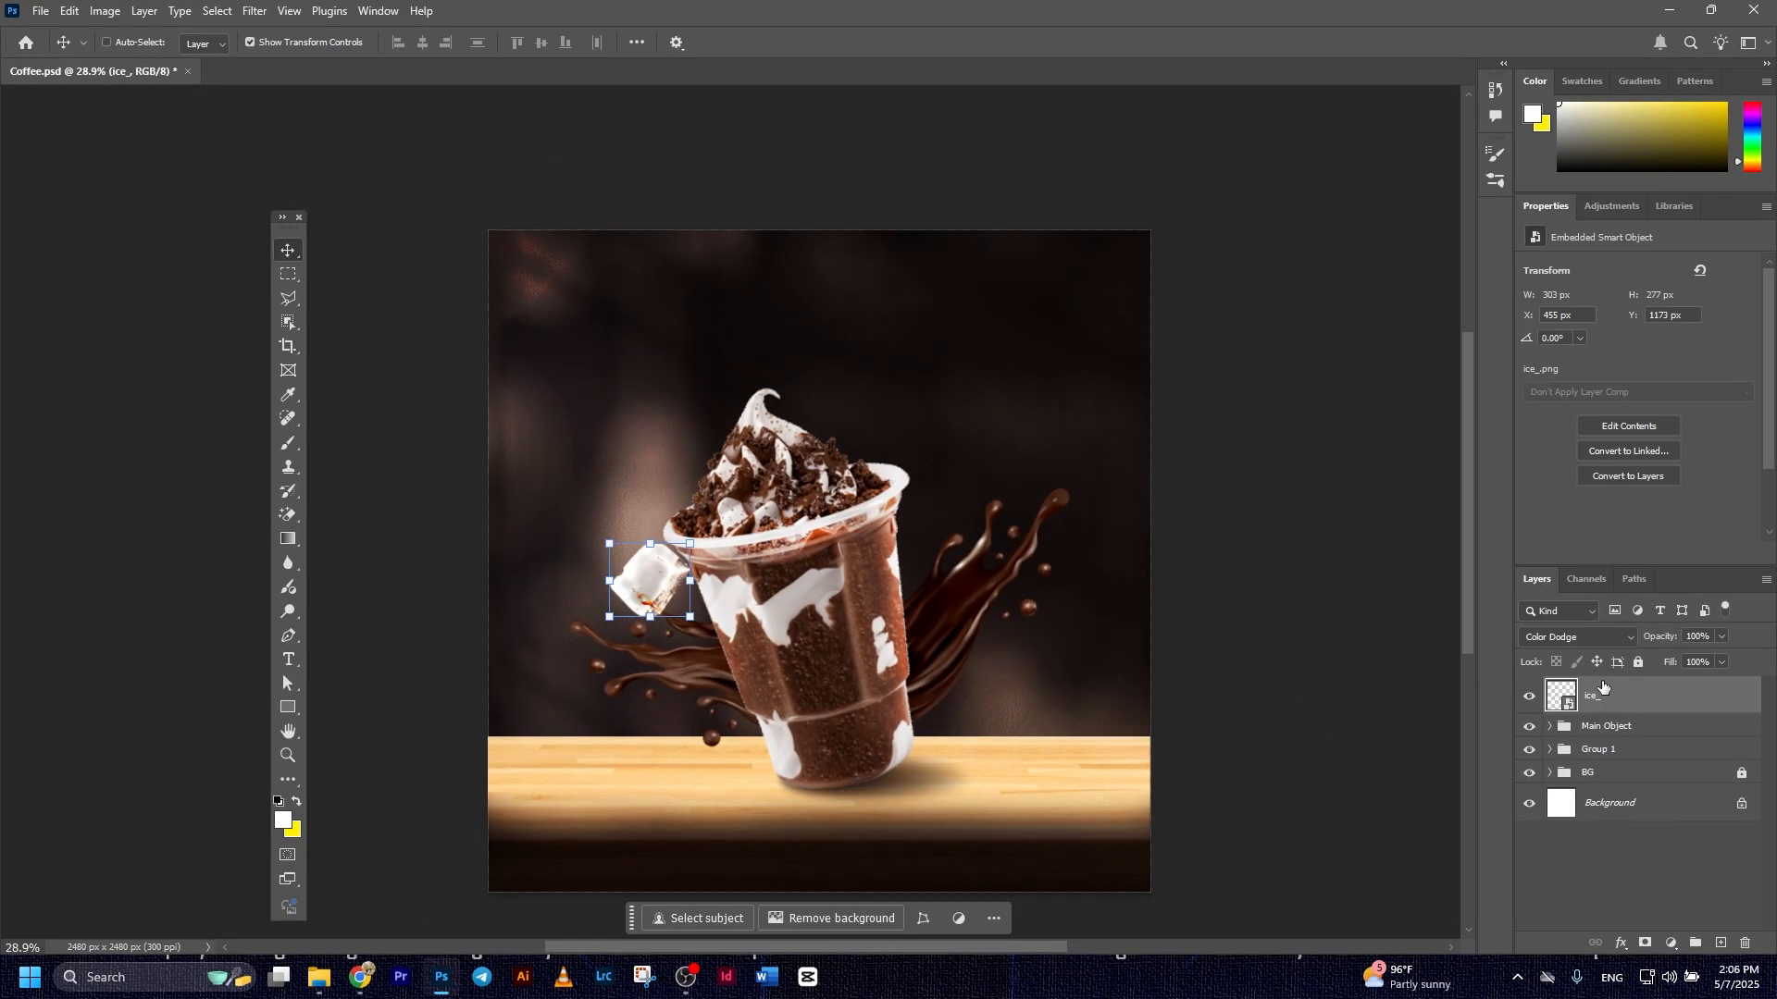
Duplicate the ice cube to the right side of the cup's rim and set the copy's blend mode to Screen
key("ctrl+j")
left_click_drag(652, 573, 953, 497)
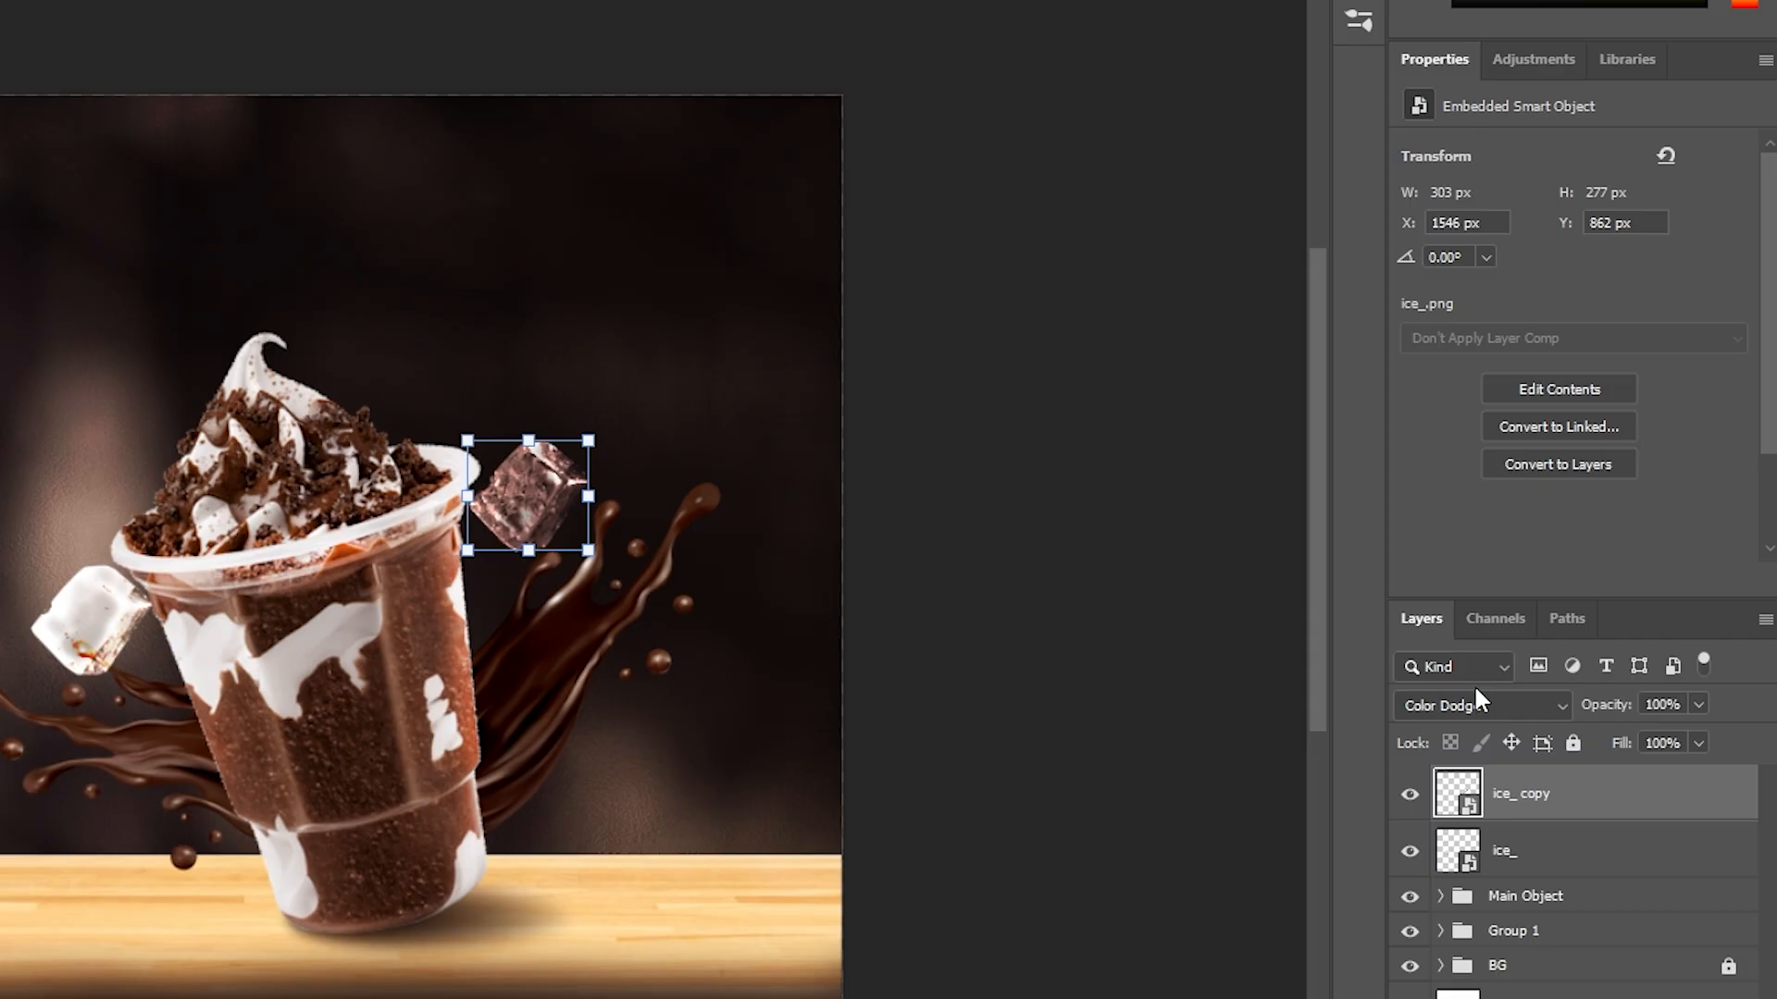
left_click(1573, 636)
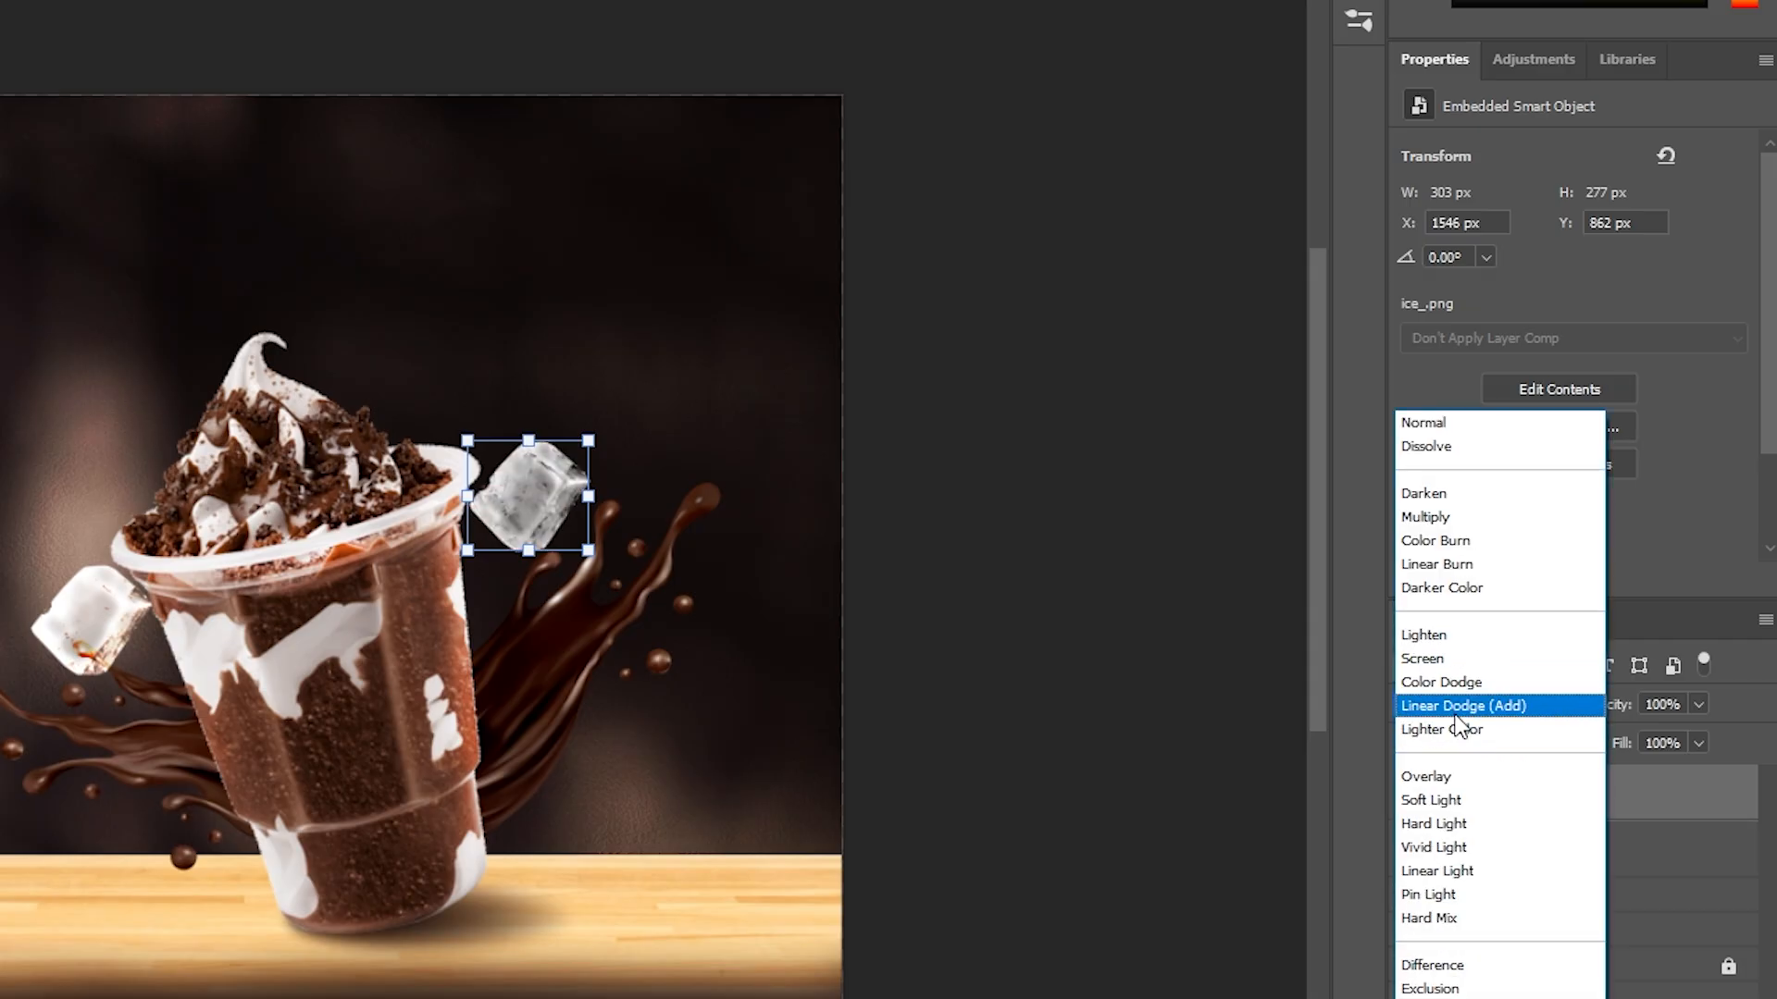
left_click(1444, 658)
Transform the ice cube copy to a different orientation and shift it slightly up and away from the cup's rim
key("ctrl+t")
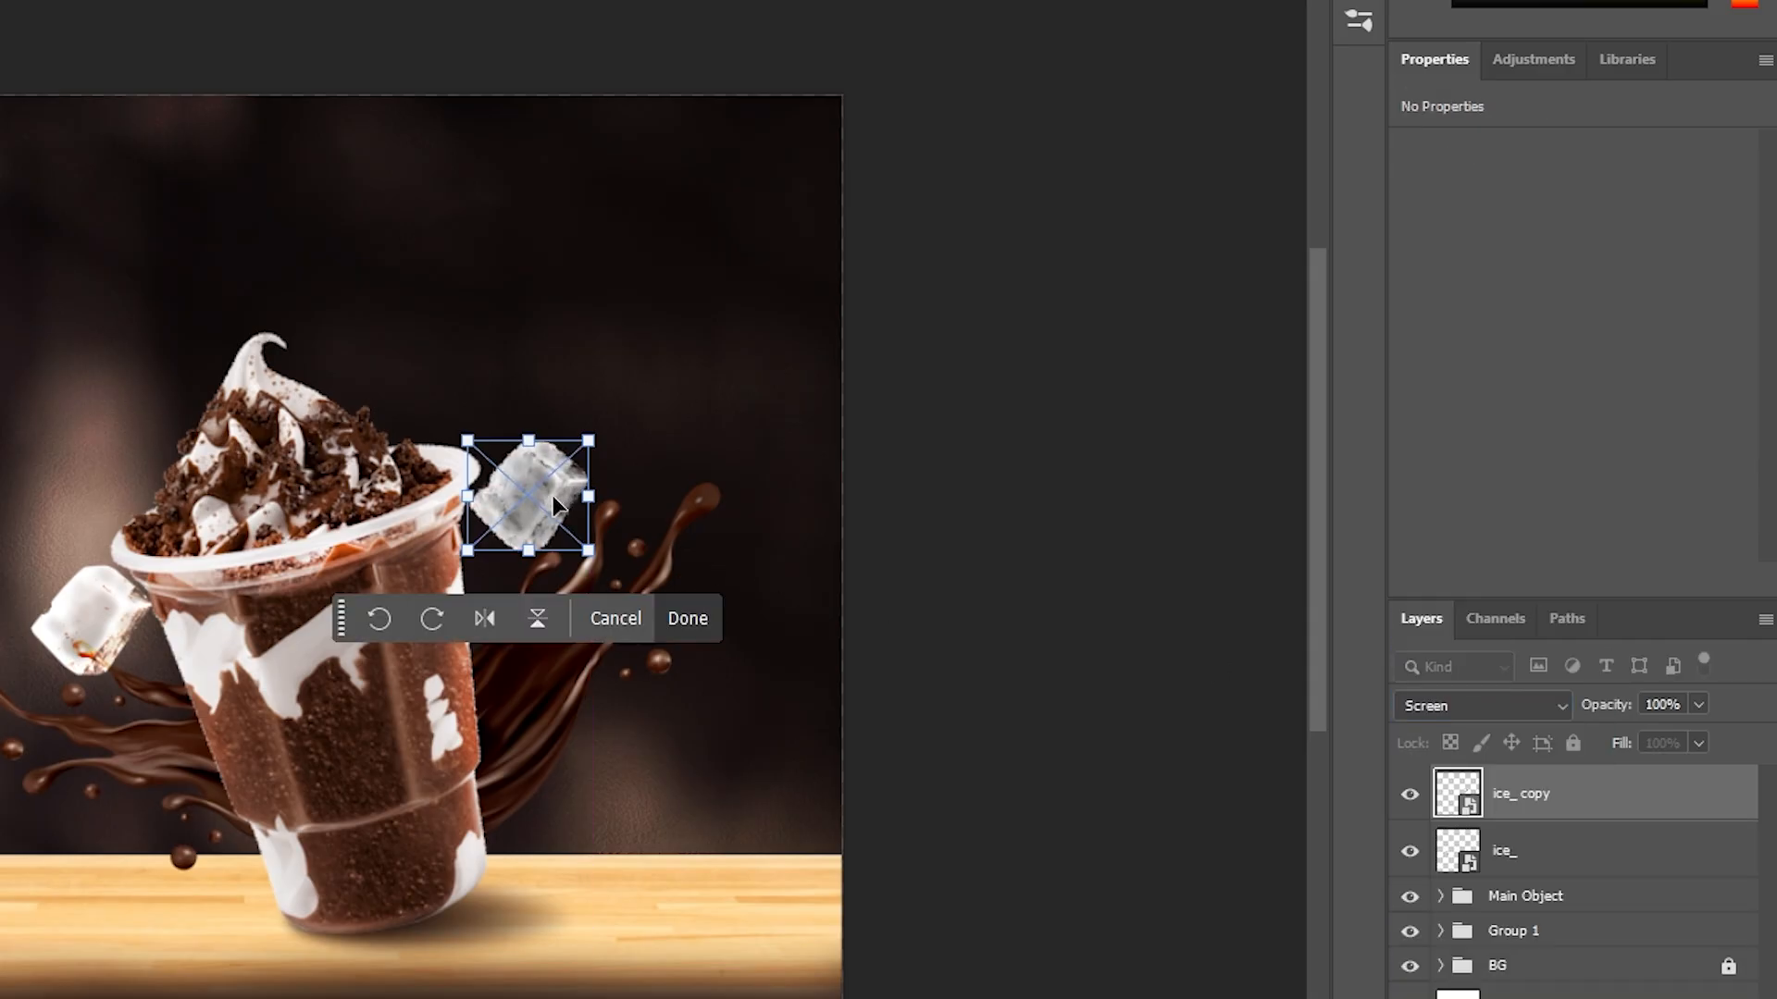
left_click_drag(554, 479, 574, 492)
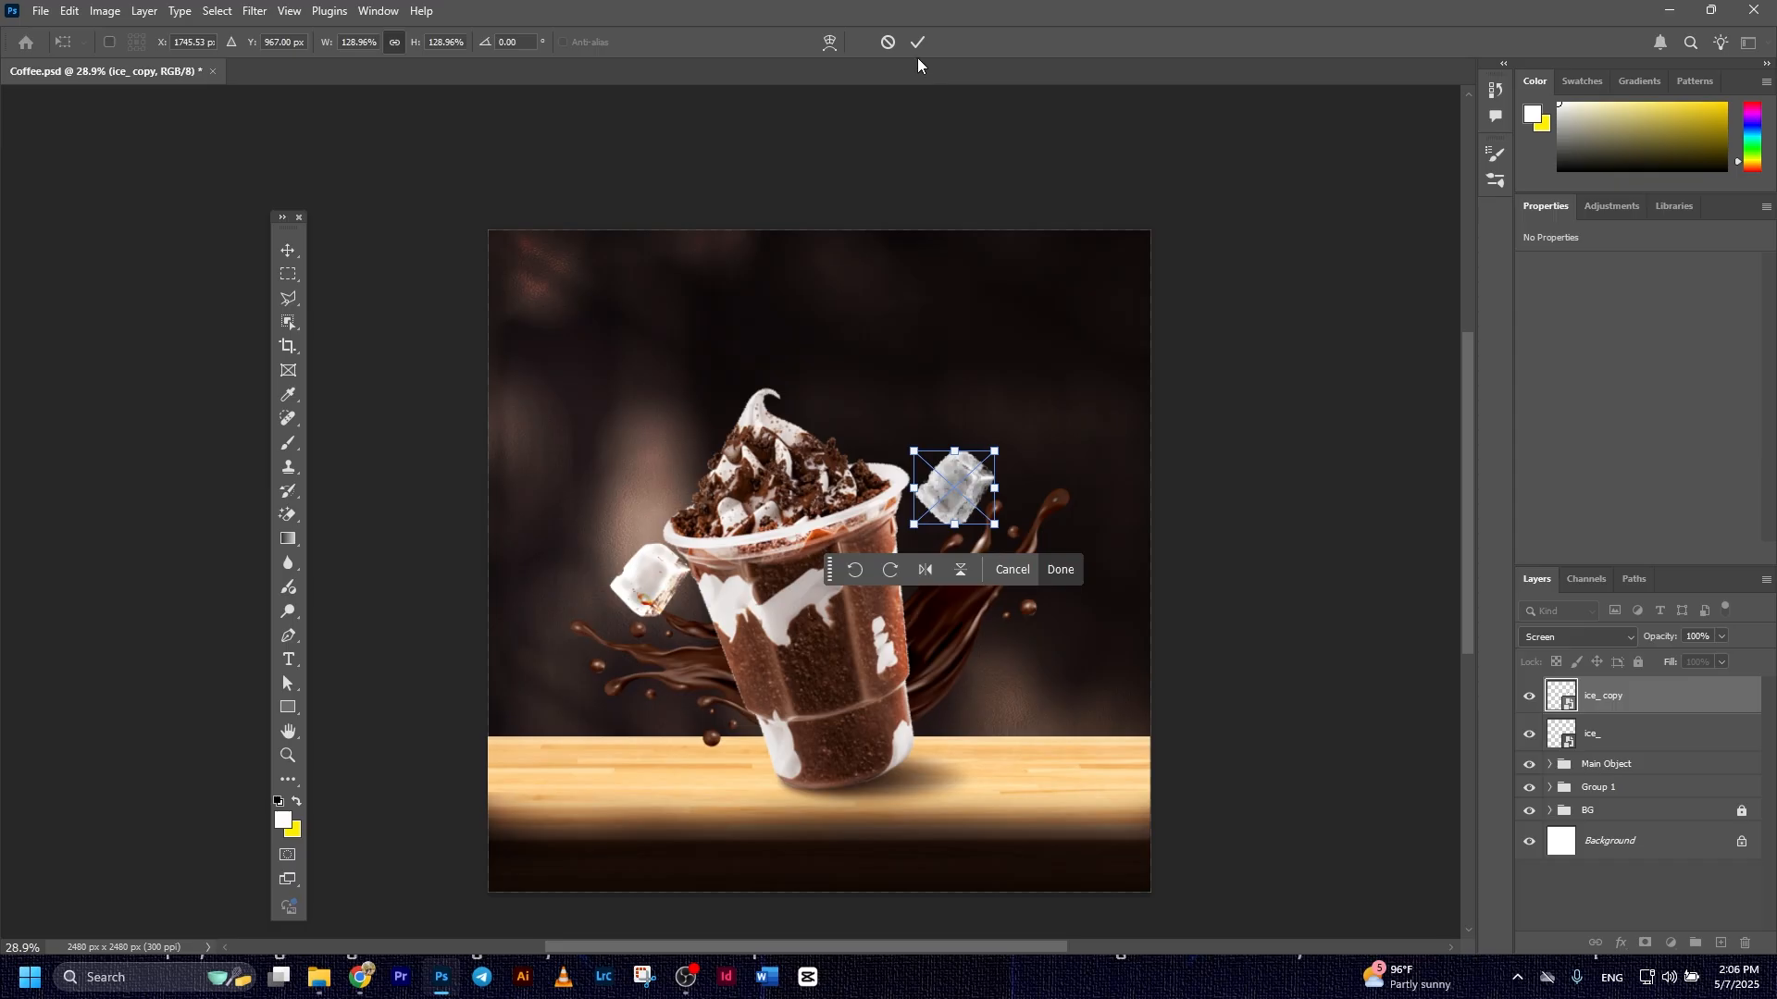
left_click(918, 42)
left_click(1280, 567)
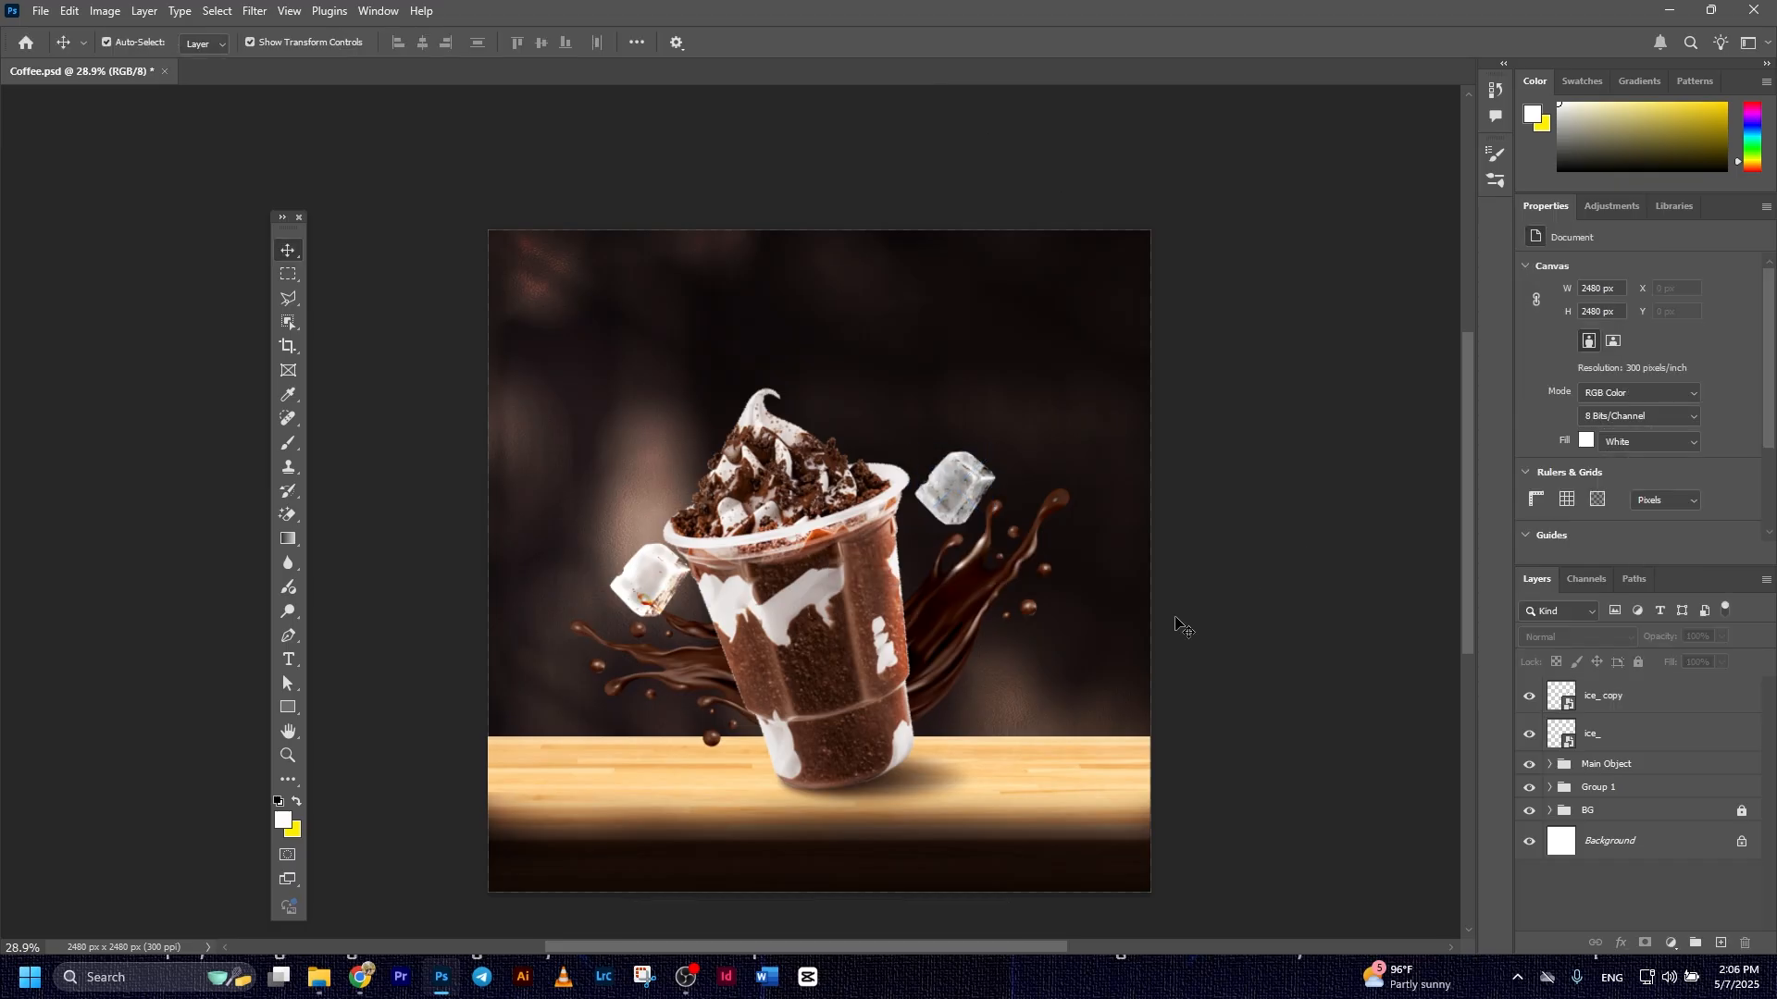
Embed the pngwing.com (35) leaf image at its default placement
left_click(43, 13)
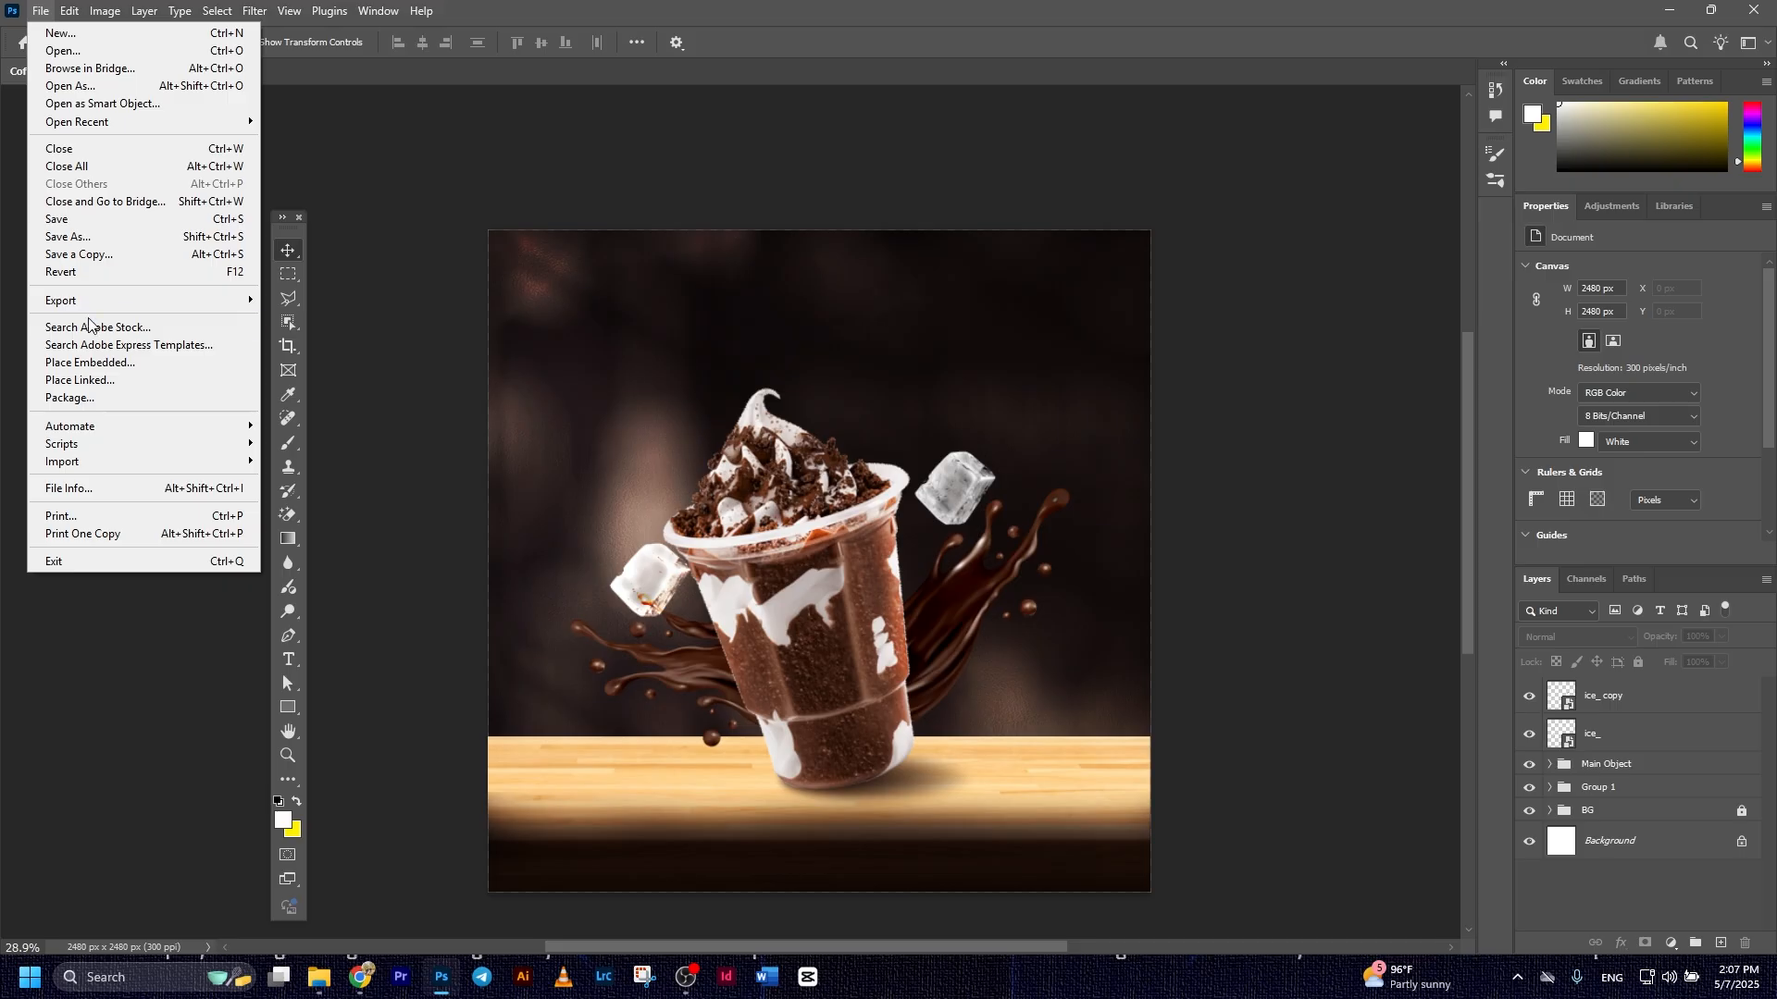
left_click(116, 370)
left_click(635, 176)
double_click(634, 174)
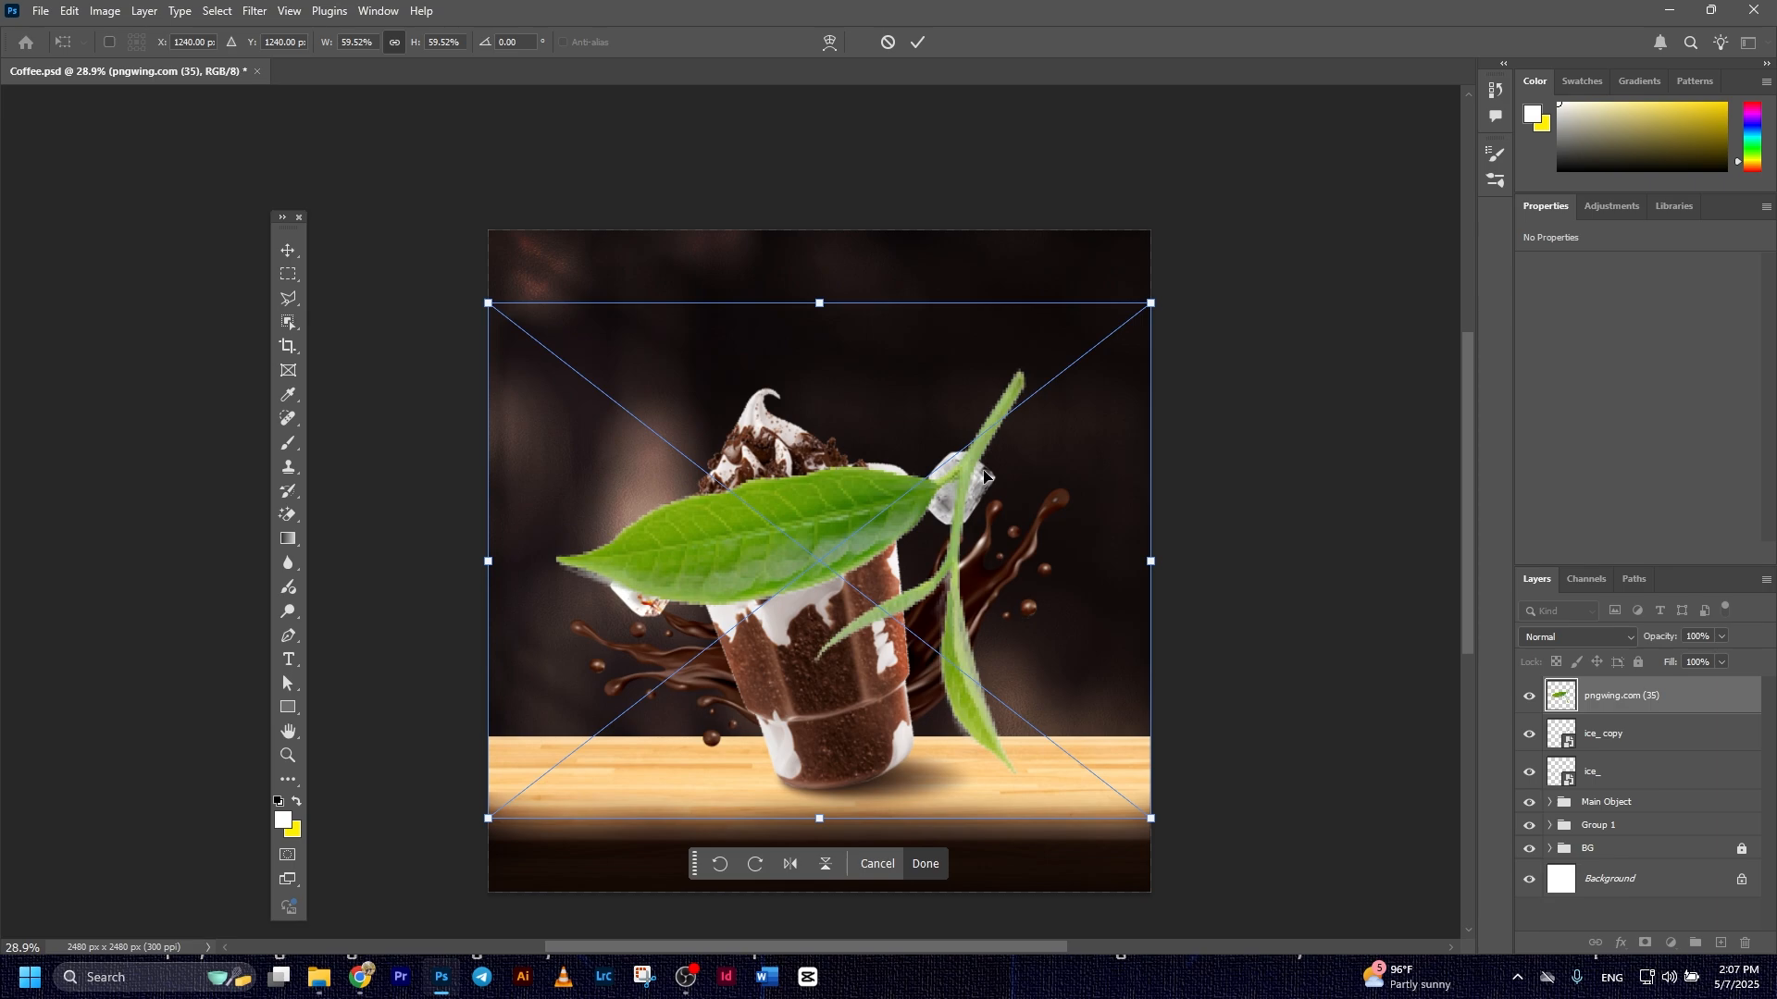
key("Return")
Outline the large leaf with the Polygonal Lasso, copy it to its own layer, and delete the original pngwing.com (35) layer
key("l")
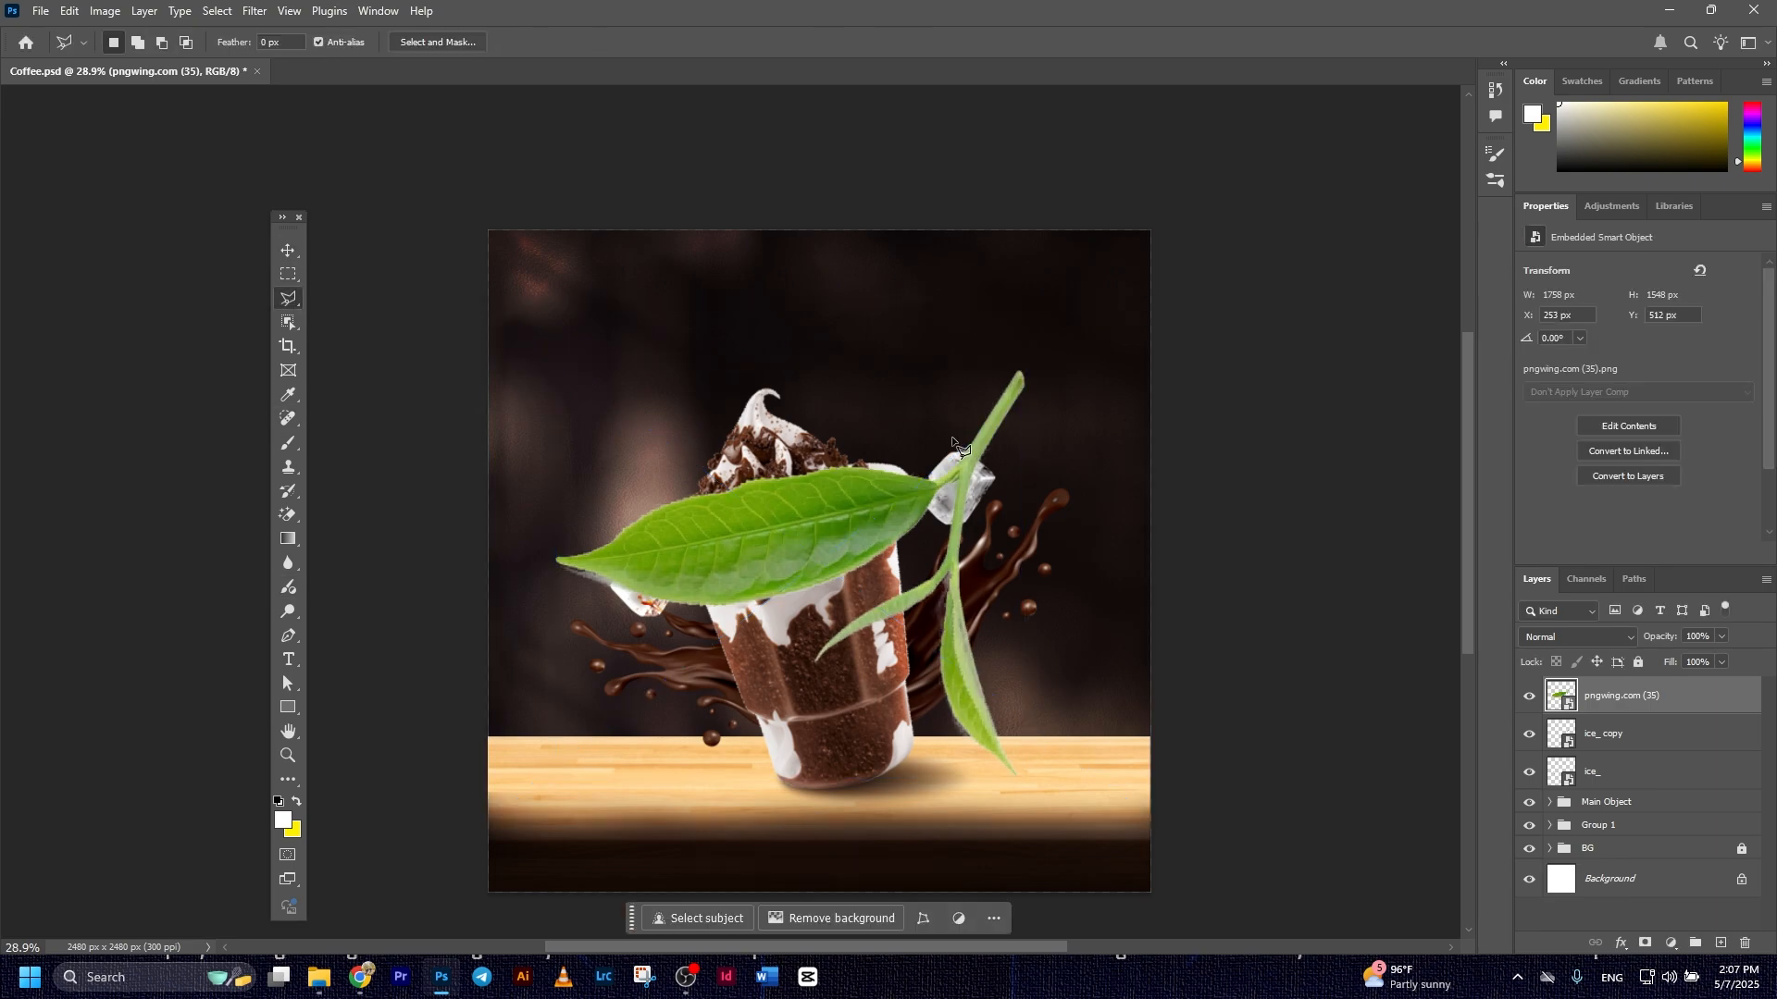
left_click(970, 416)
left_click(952, 493)
left_click(844, 613)
left_click(569, 643)
left_click(523, 487)
left_click(801, 392)
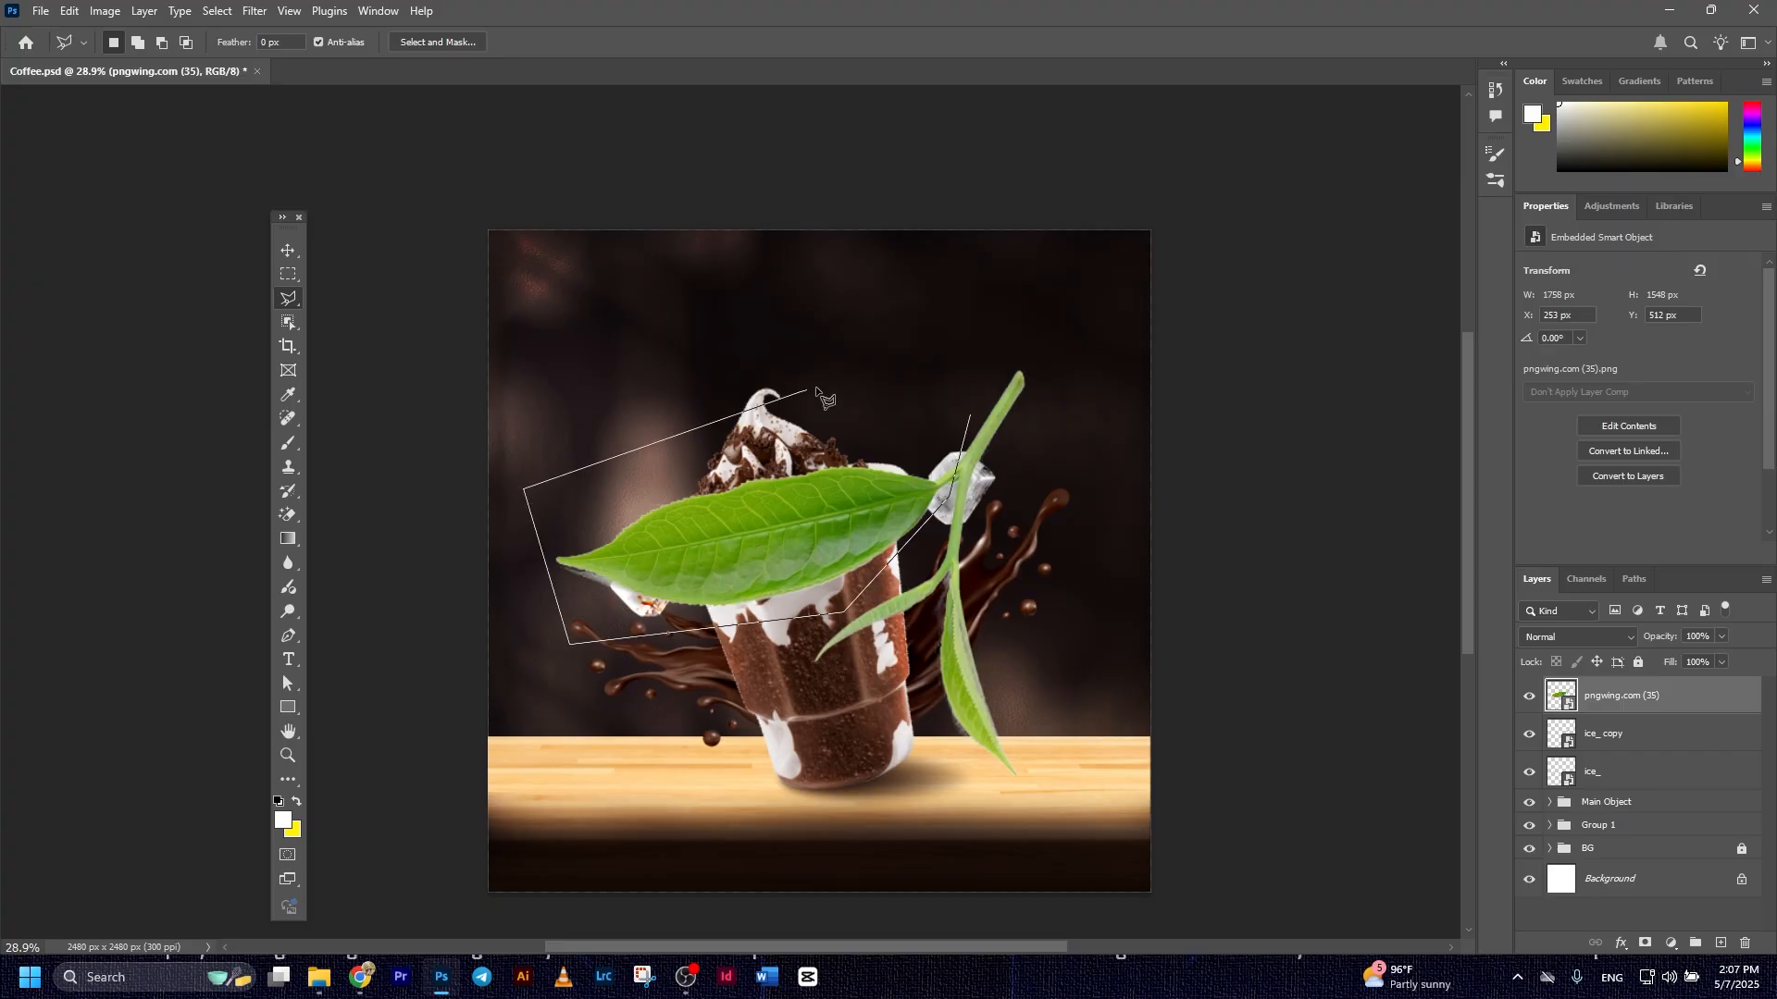
left_click(974, 421)
key("ctrl+j")
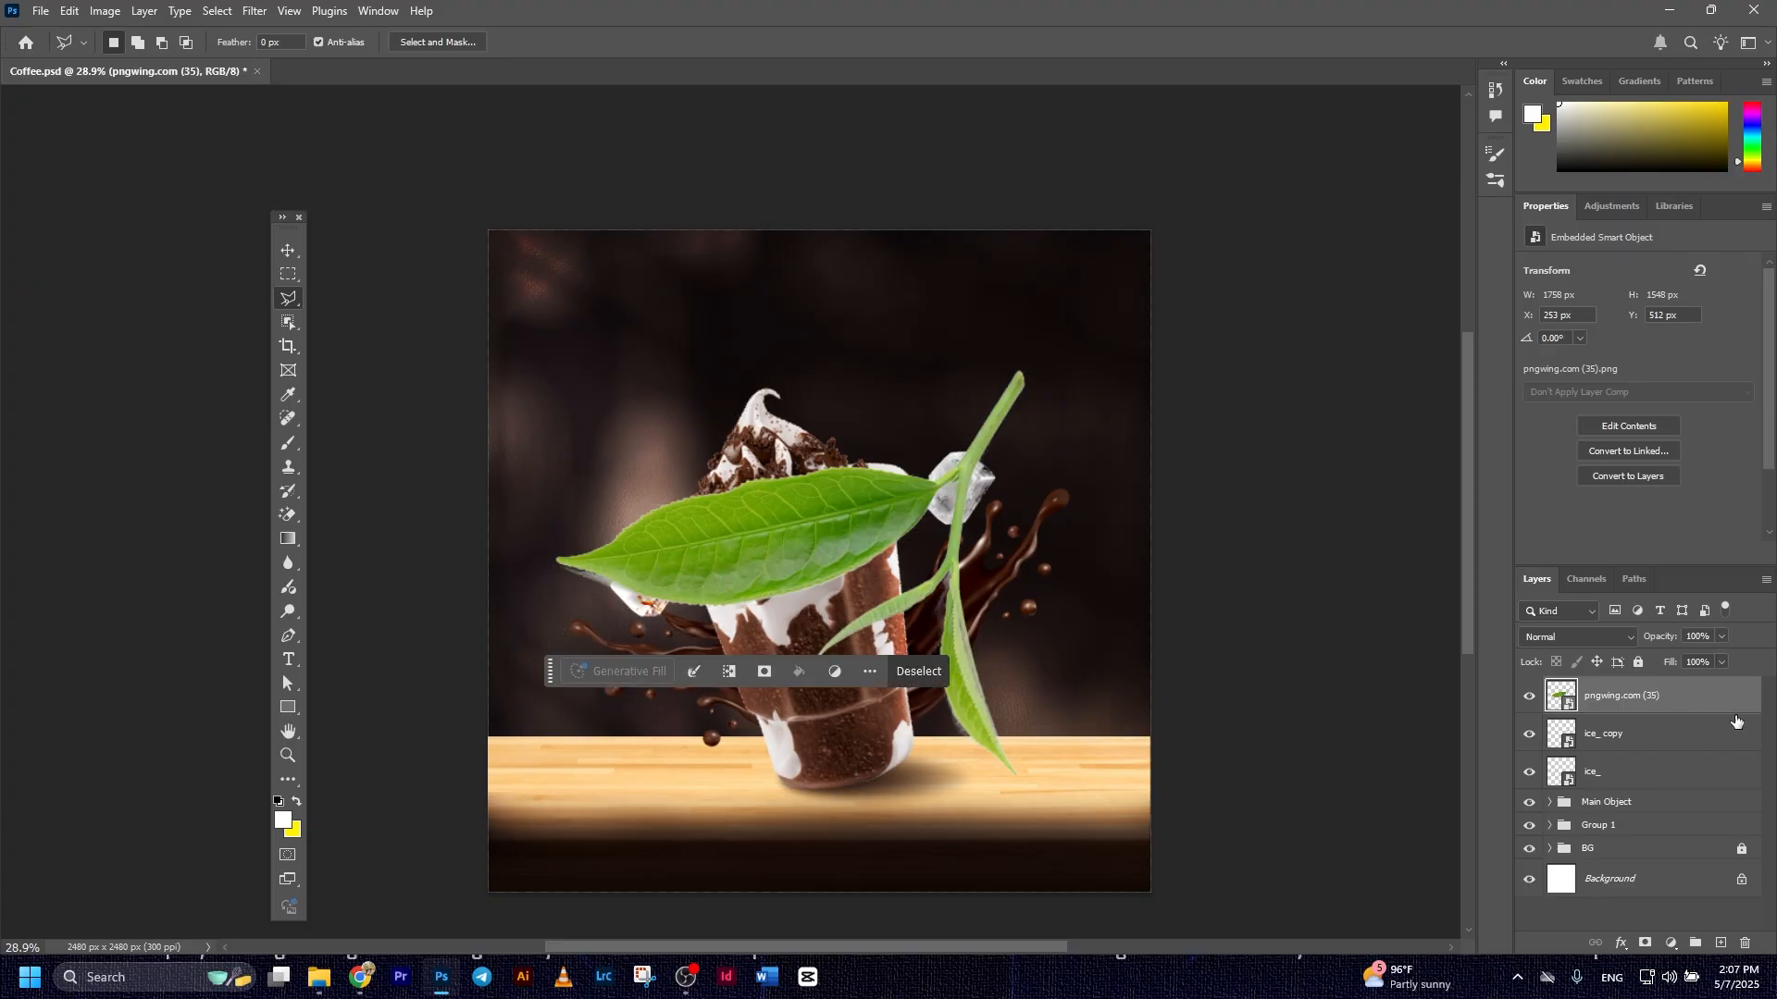
left_click(1648, 738)
key("Delete")
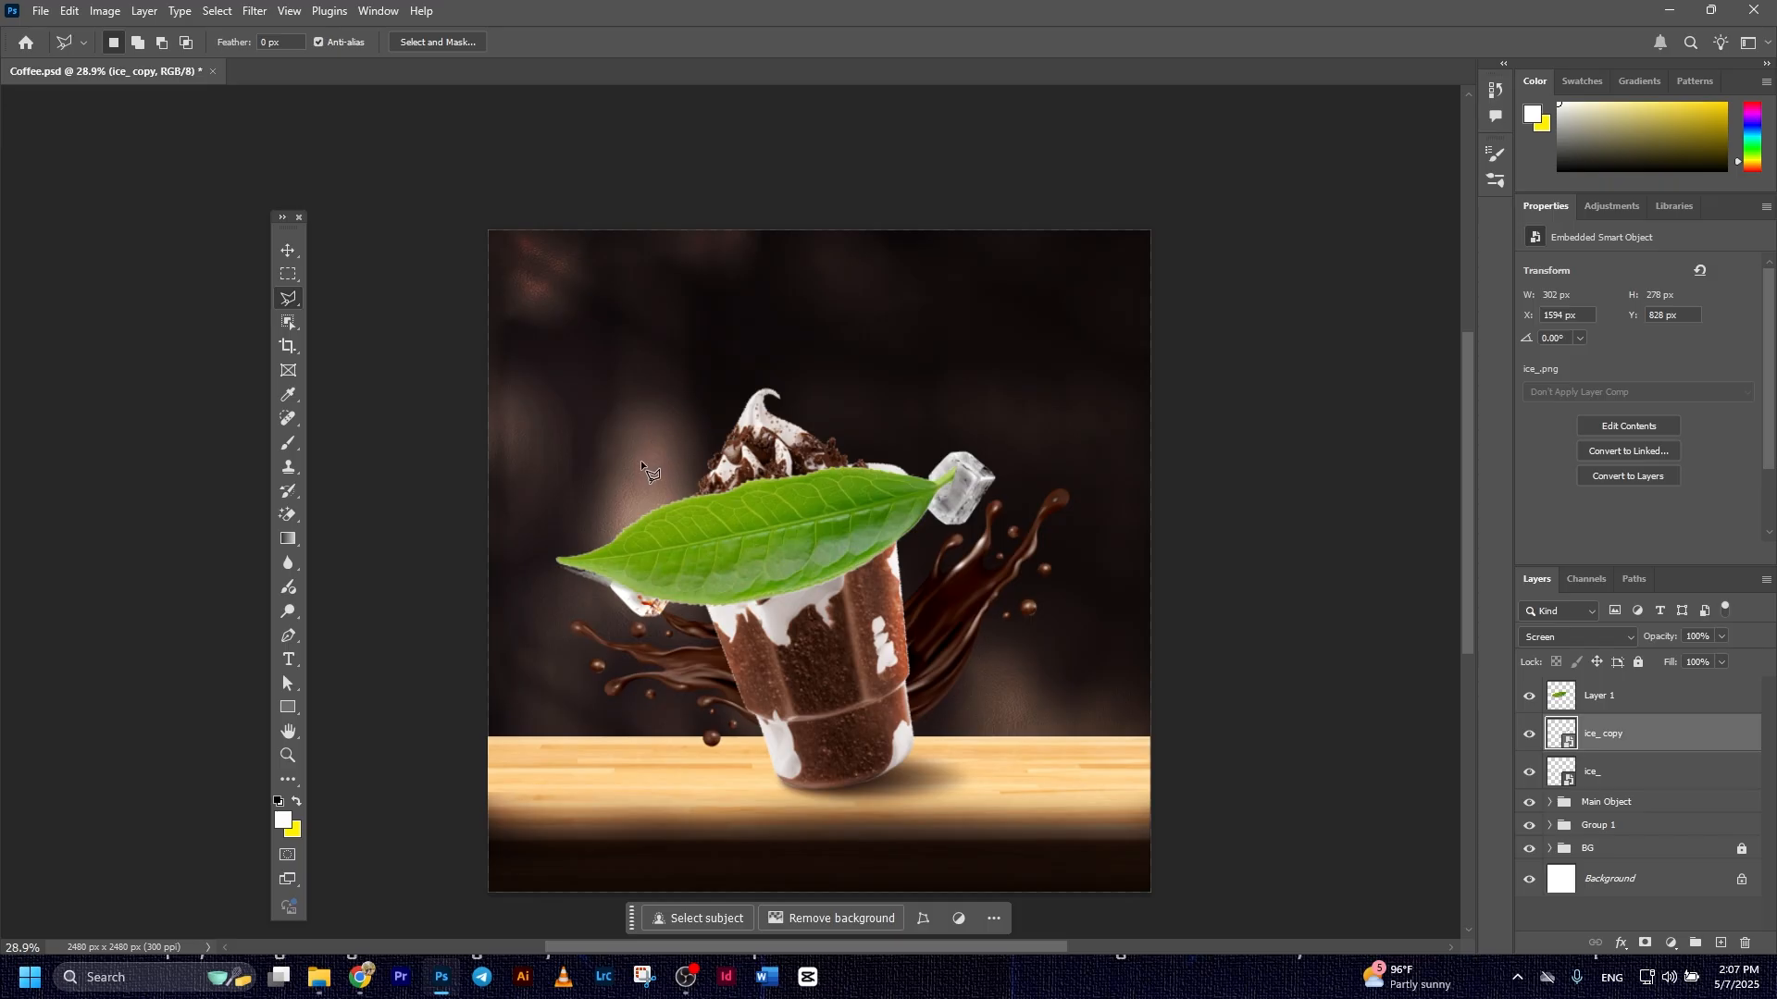
Scale the leaf to about 27%, rotate it about 55°, and place it left of the cup over the table's back edge
left_click(287, 251)
left_click(820, 546)
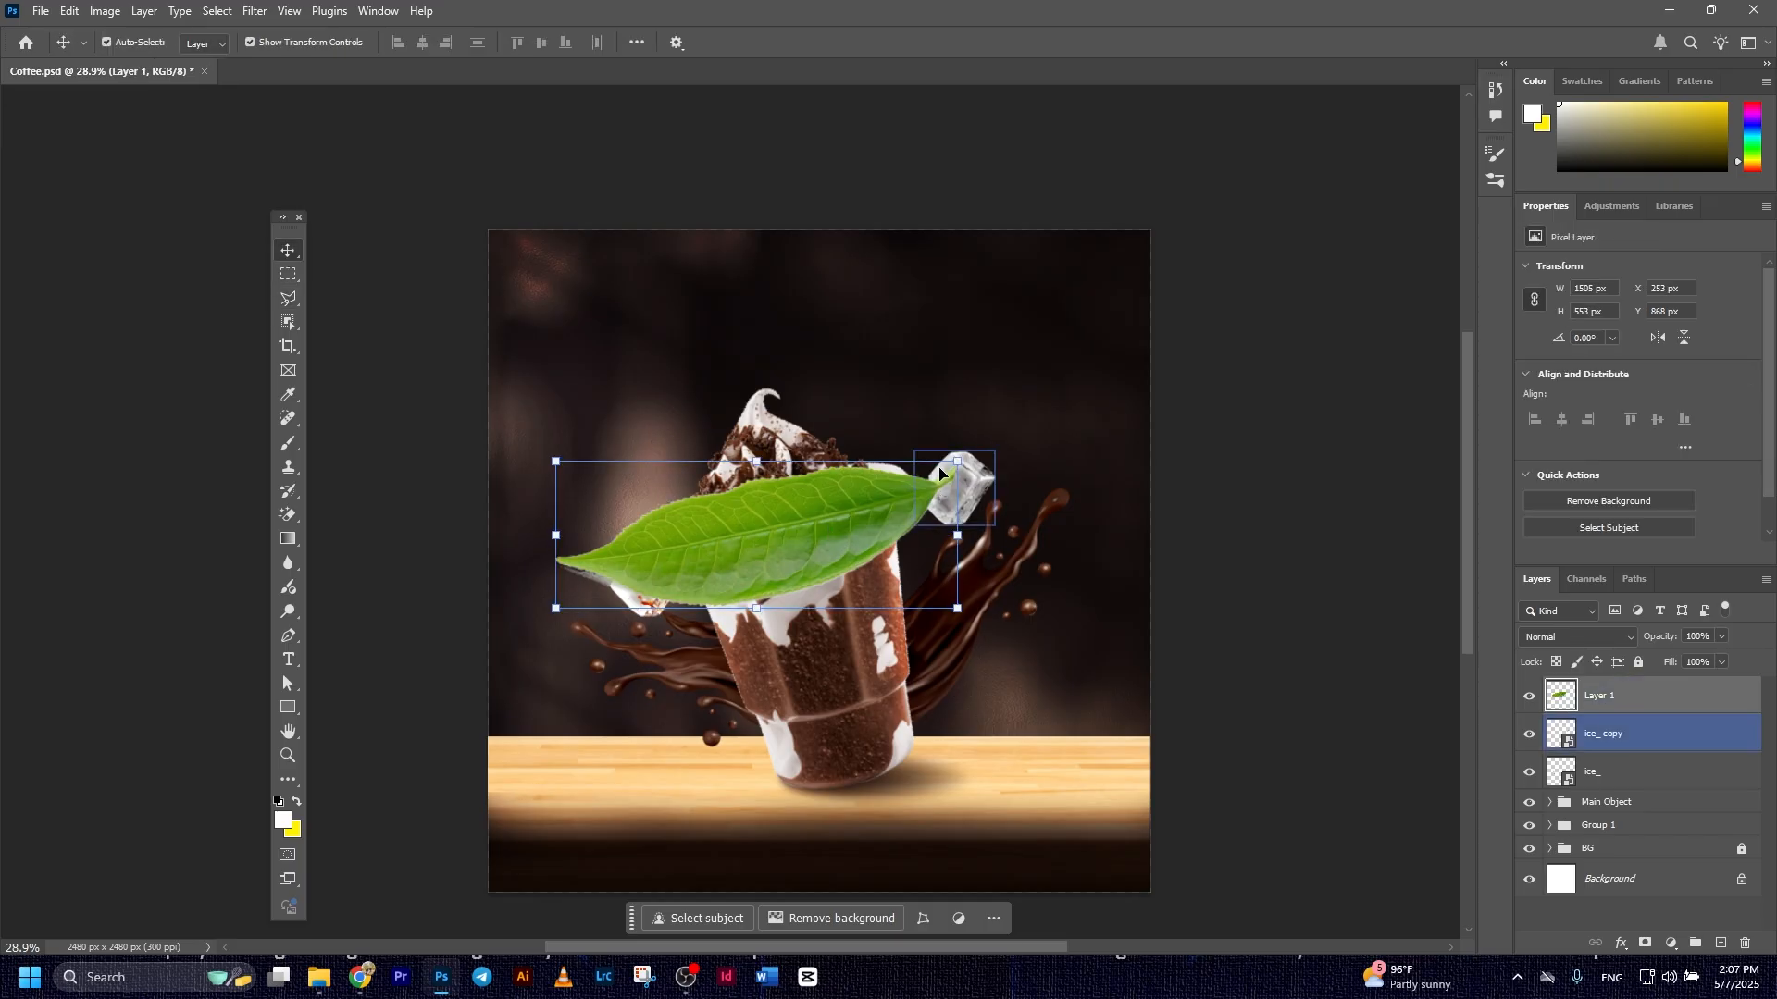
left_click_drag(959, 465, 655, 649)
left_click_drag(650, 555, 653, 768)
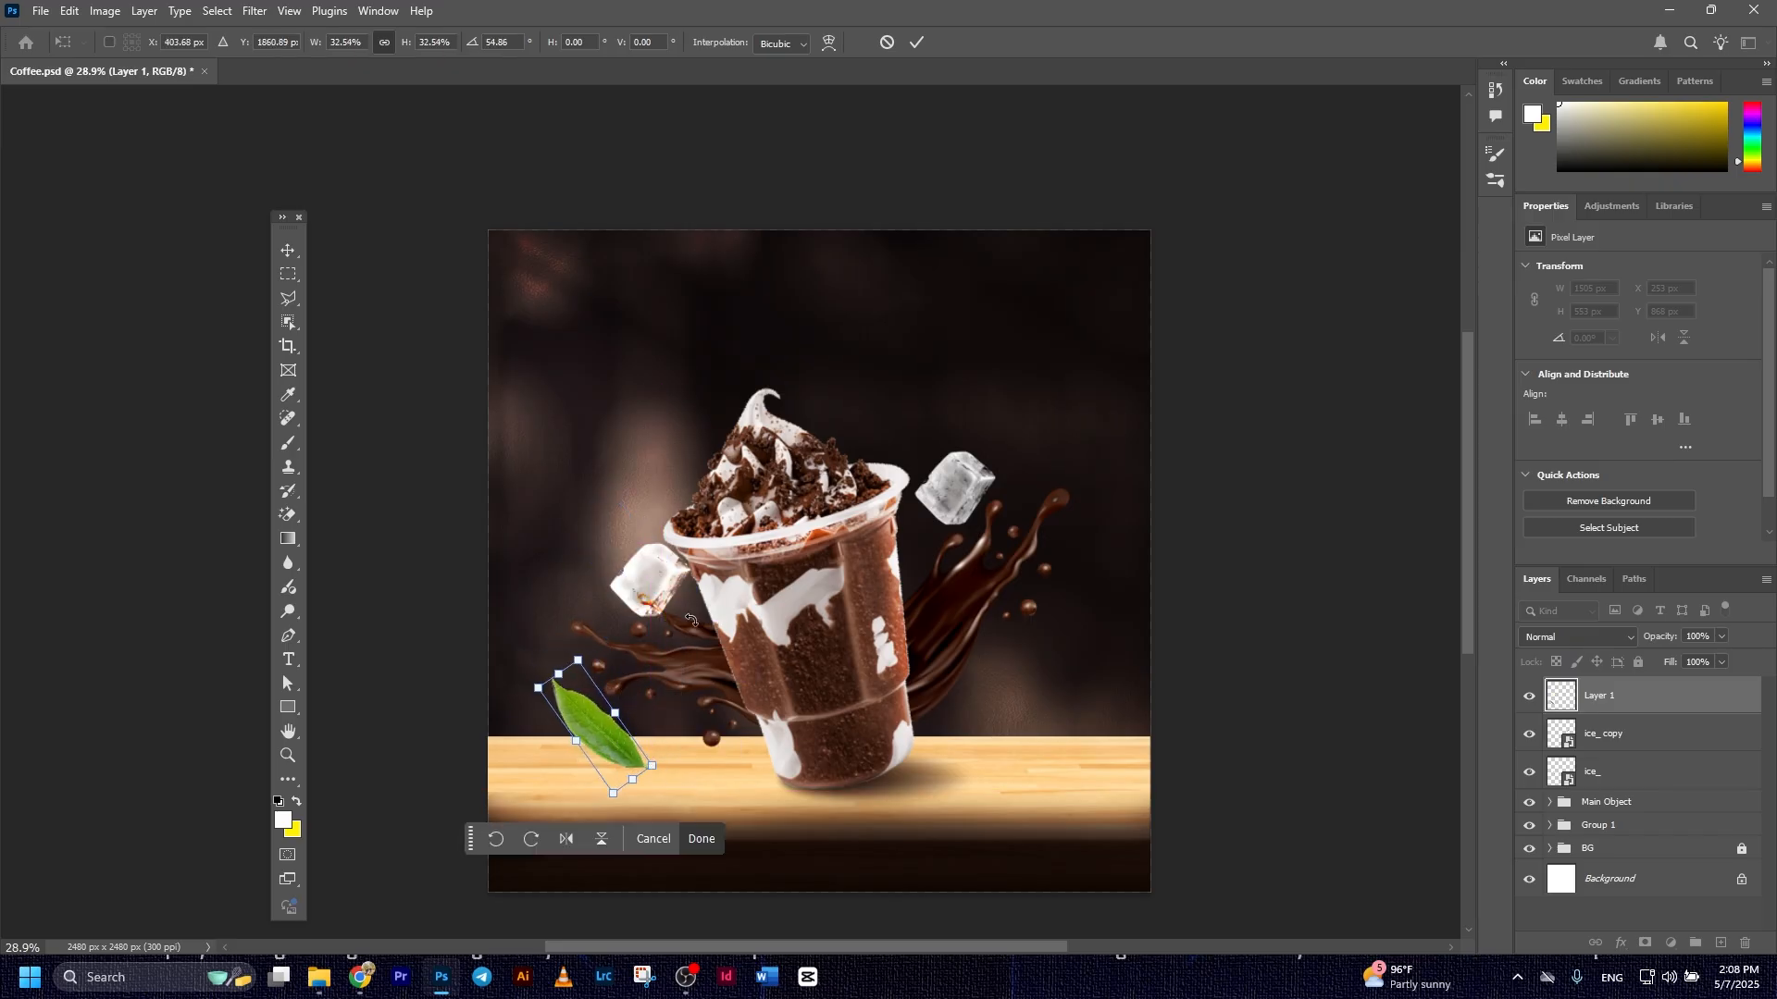
left_click_drag(558, 676, 570, 691)
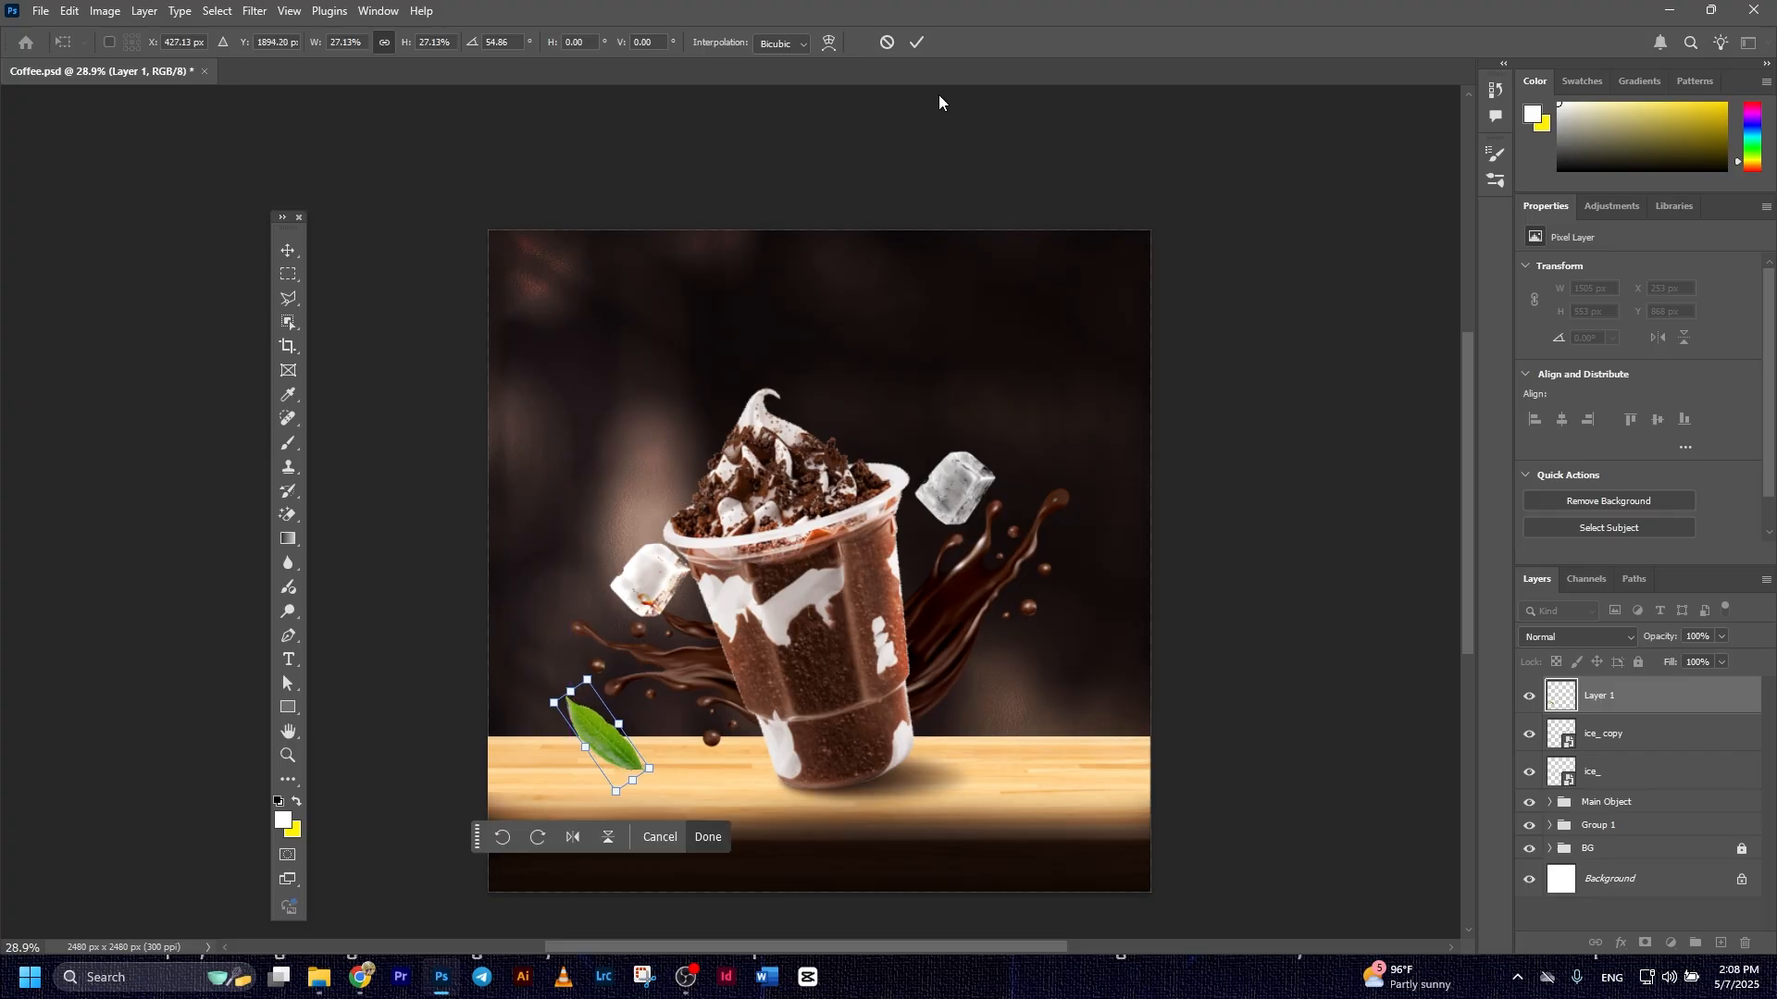
left_click(916, 42)
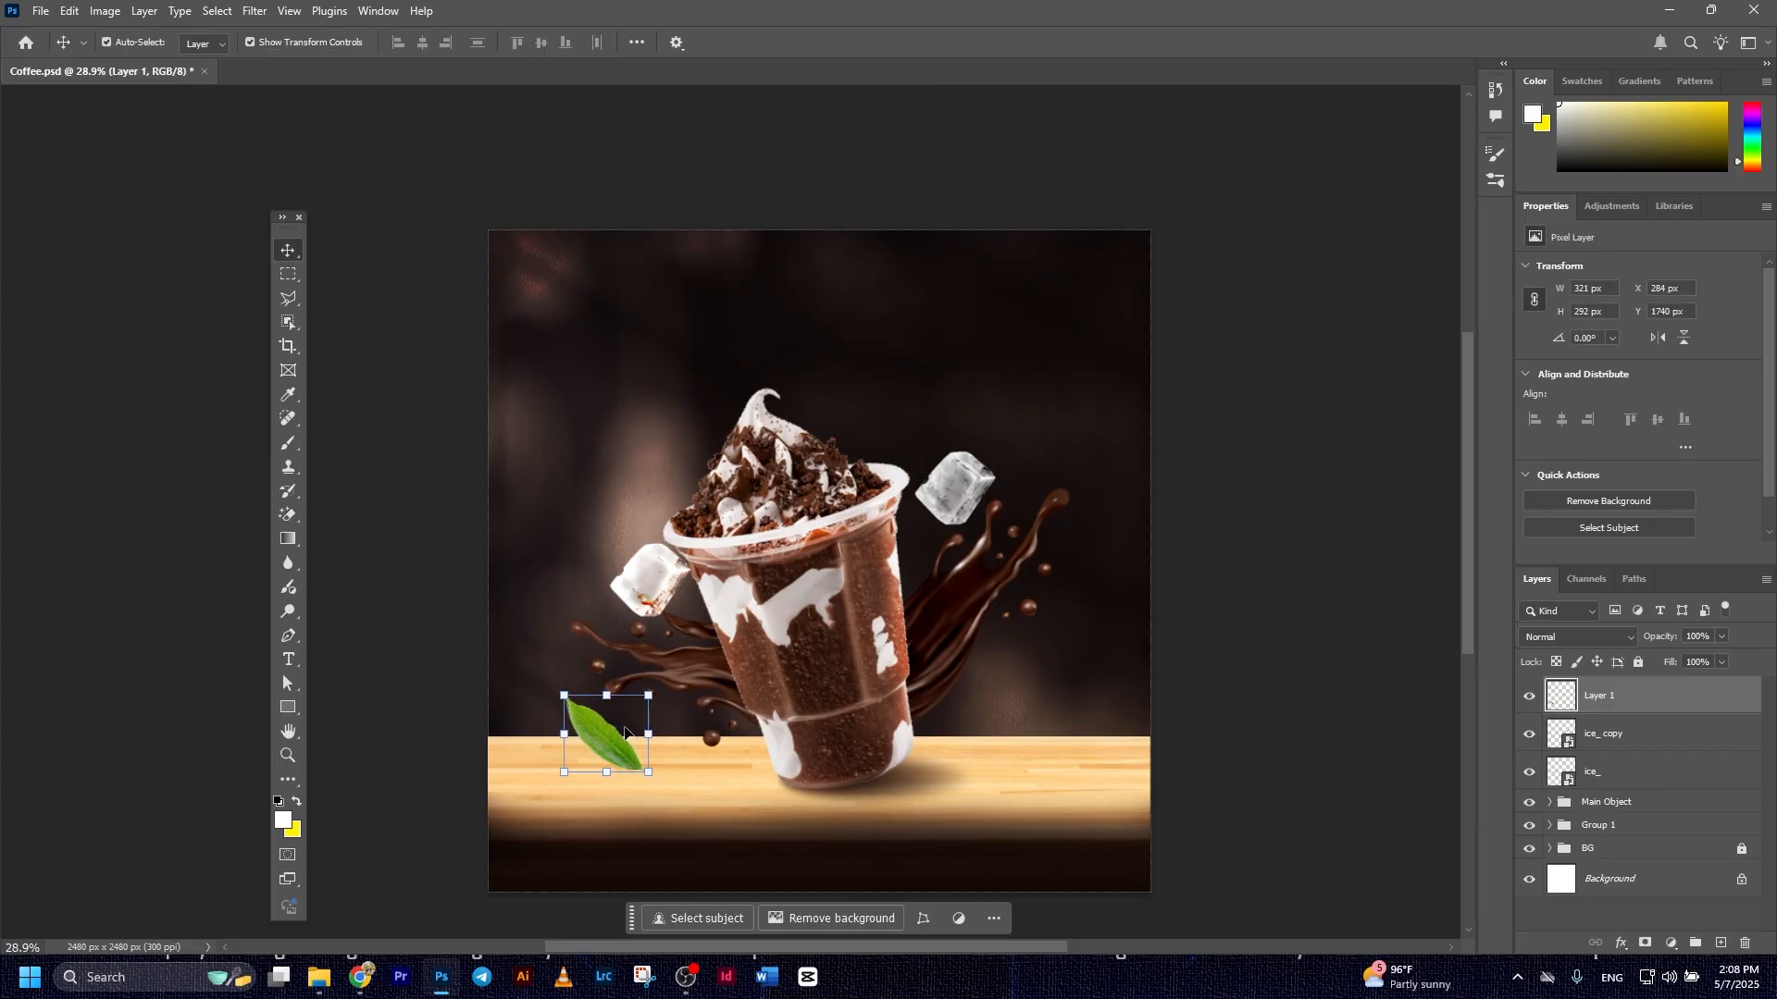
Brighten the leaf with Dodge strokes over midtones at 50% exposure
left_click(288, 611)
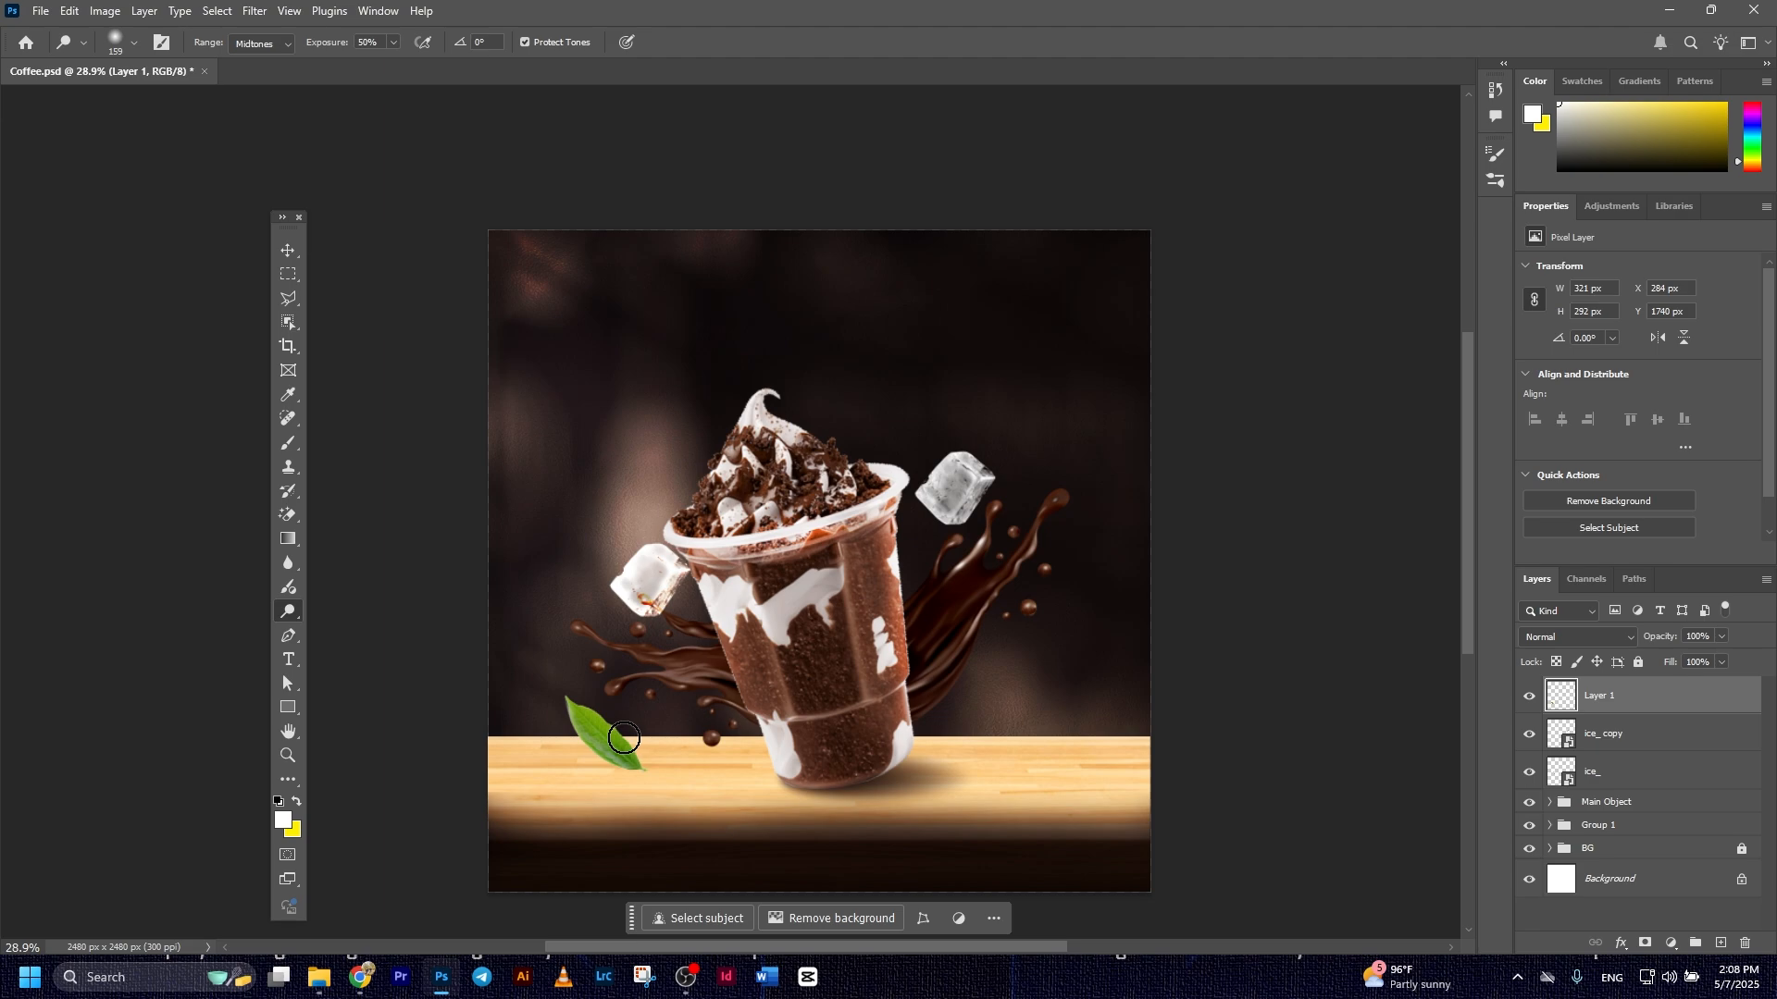
scroll(626, 738, "up", 12)
left_click_drag(730, 714, 645, 689)
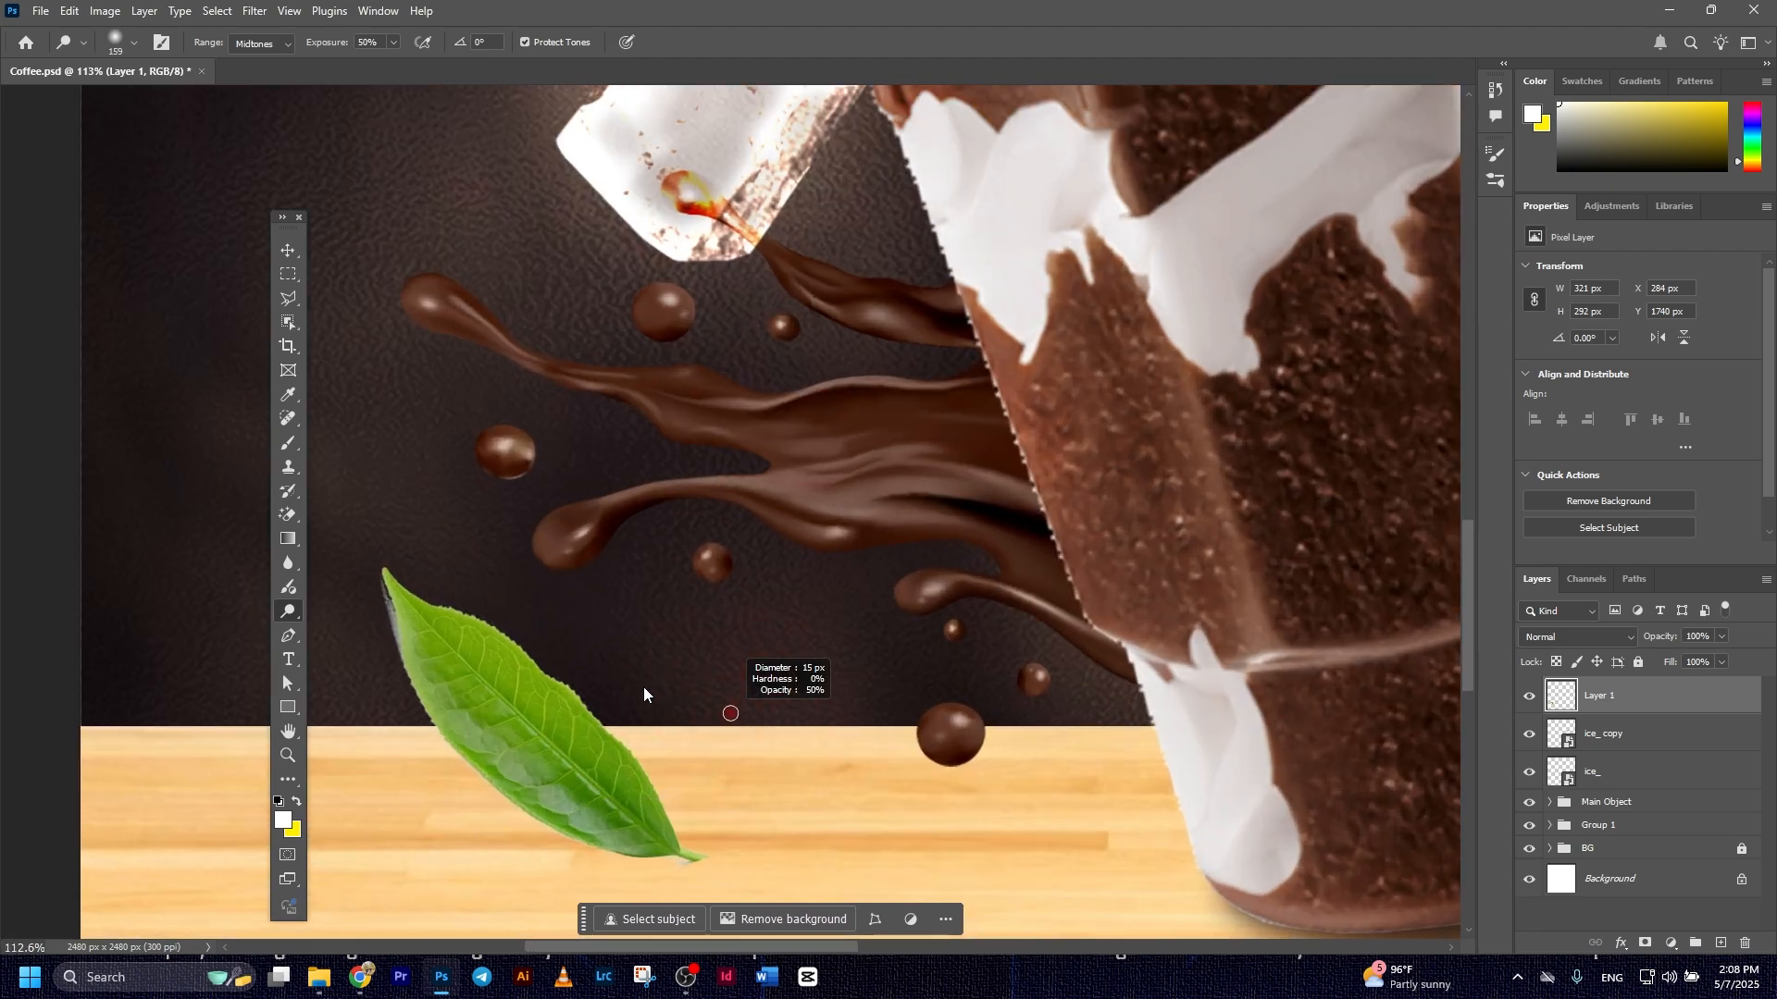
mouse_move(497, 636)
left_mouse_down()
mouse_move(561, 650)
mouse_move(612, 760)
mouse_move(476, 654)
mouse_move(460, 718)
mouse_move(539, 829)
mouse_move(683, 836)
mouse_move(476, 682)
left_mouse_up()
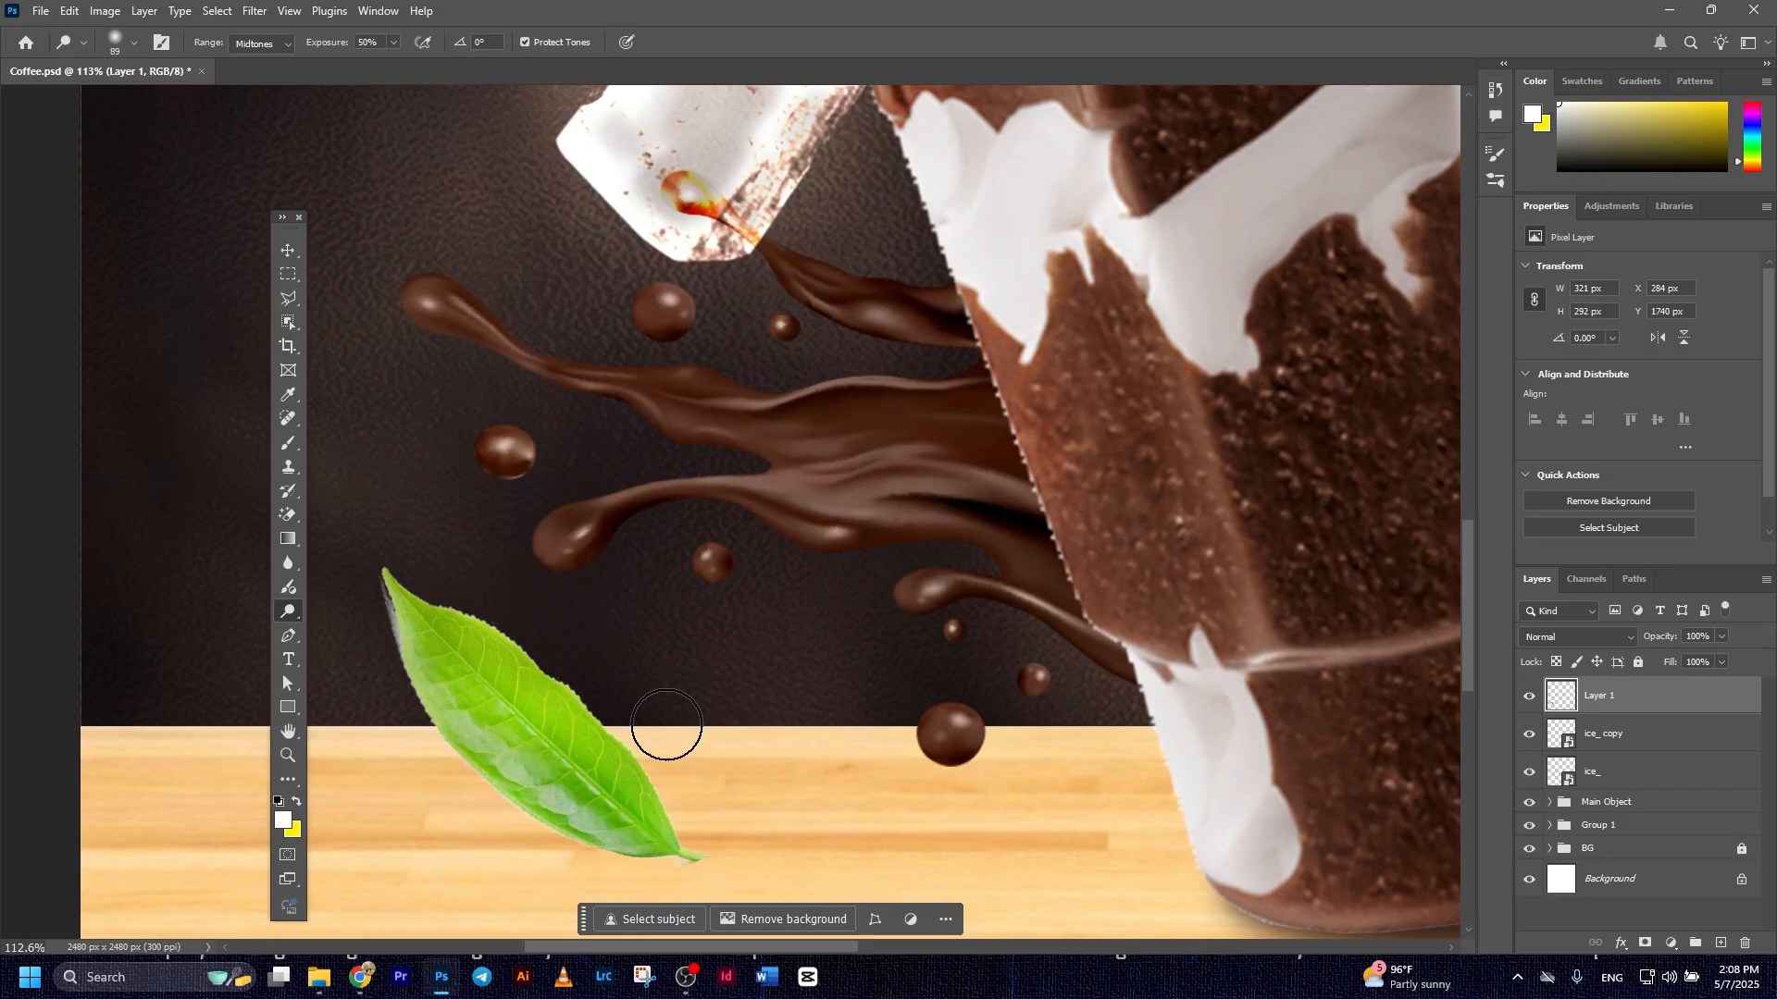
scroll(845, 682, "down", 8)
Convert the leaf's Layer 1 to a Smart Object
left_click(288, 250)
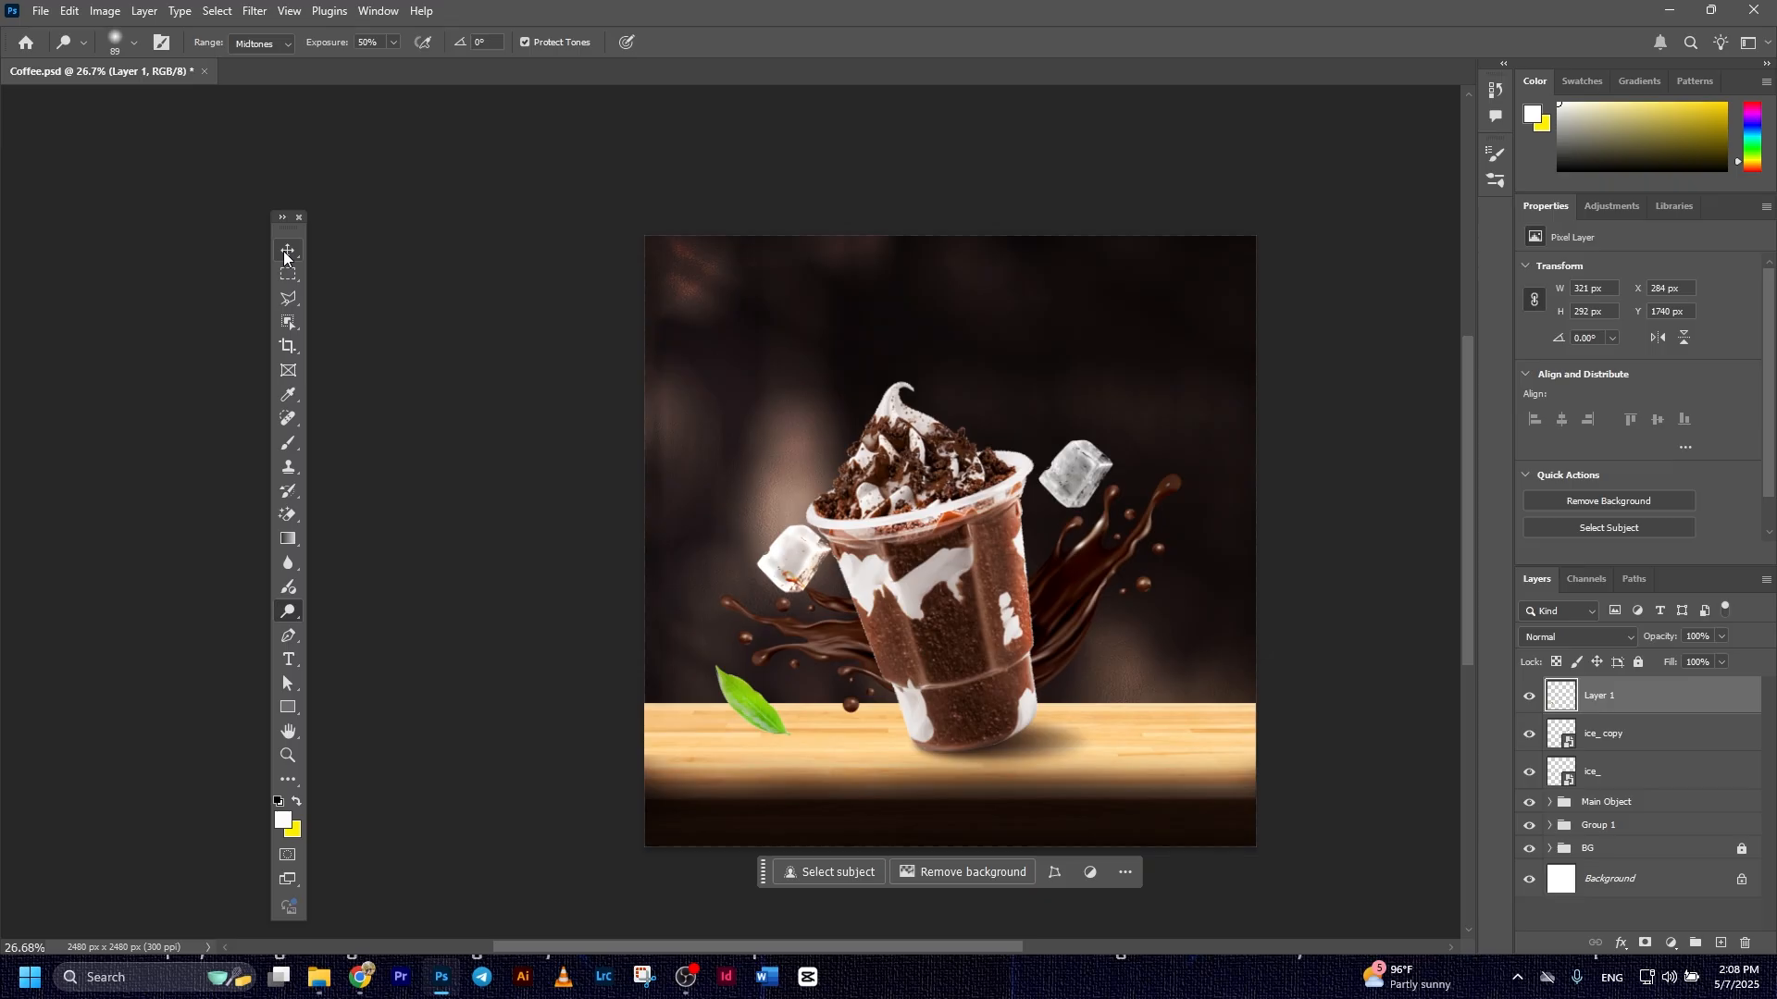
scroll(814, 673, "down", 3)
scroll(815, 673, "up", 3)
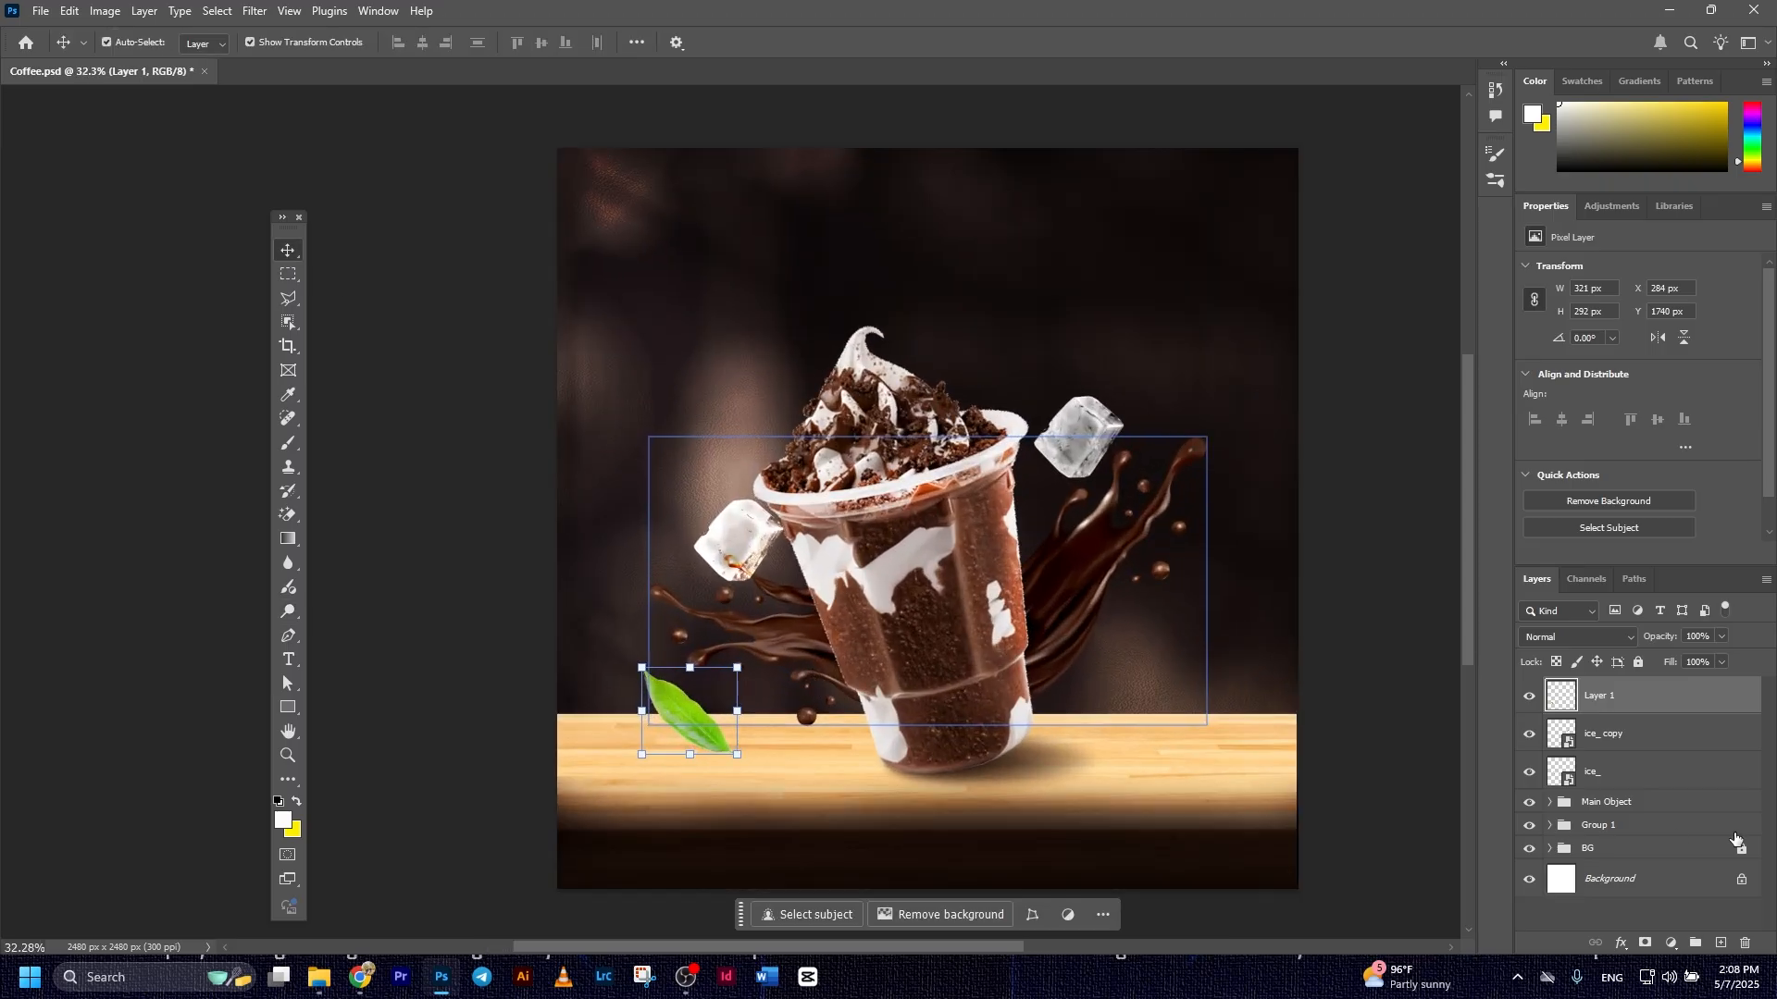
right_click(1655, 702)
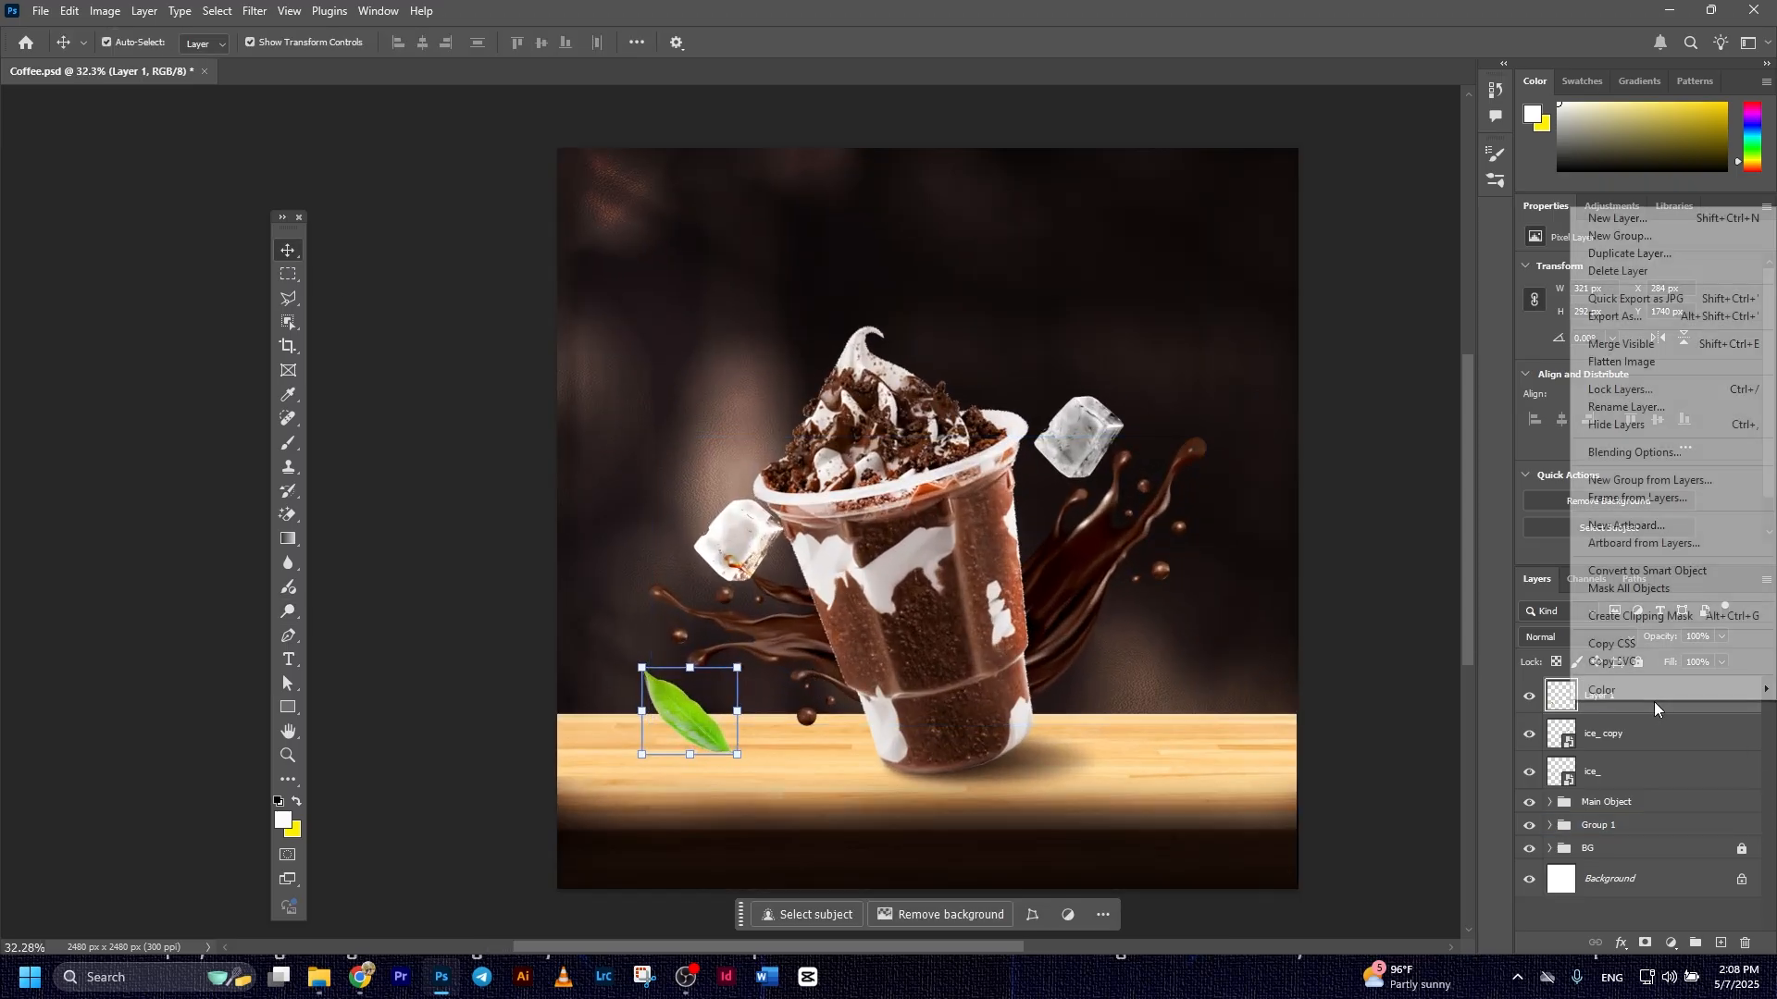
left_click(1647, 571)
Apply a Motion Blur to the leaf with a 0° angle and a distance of 29 pixels
left_click(255, 11)
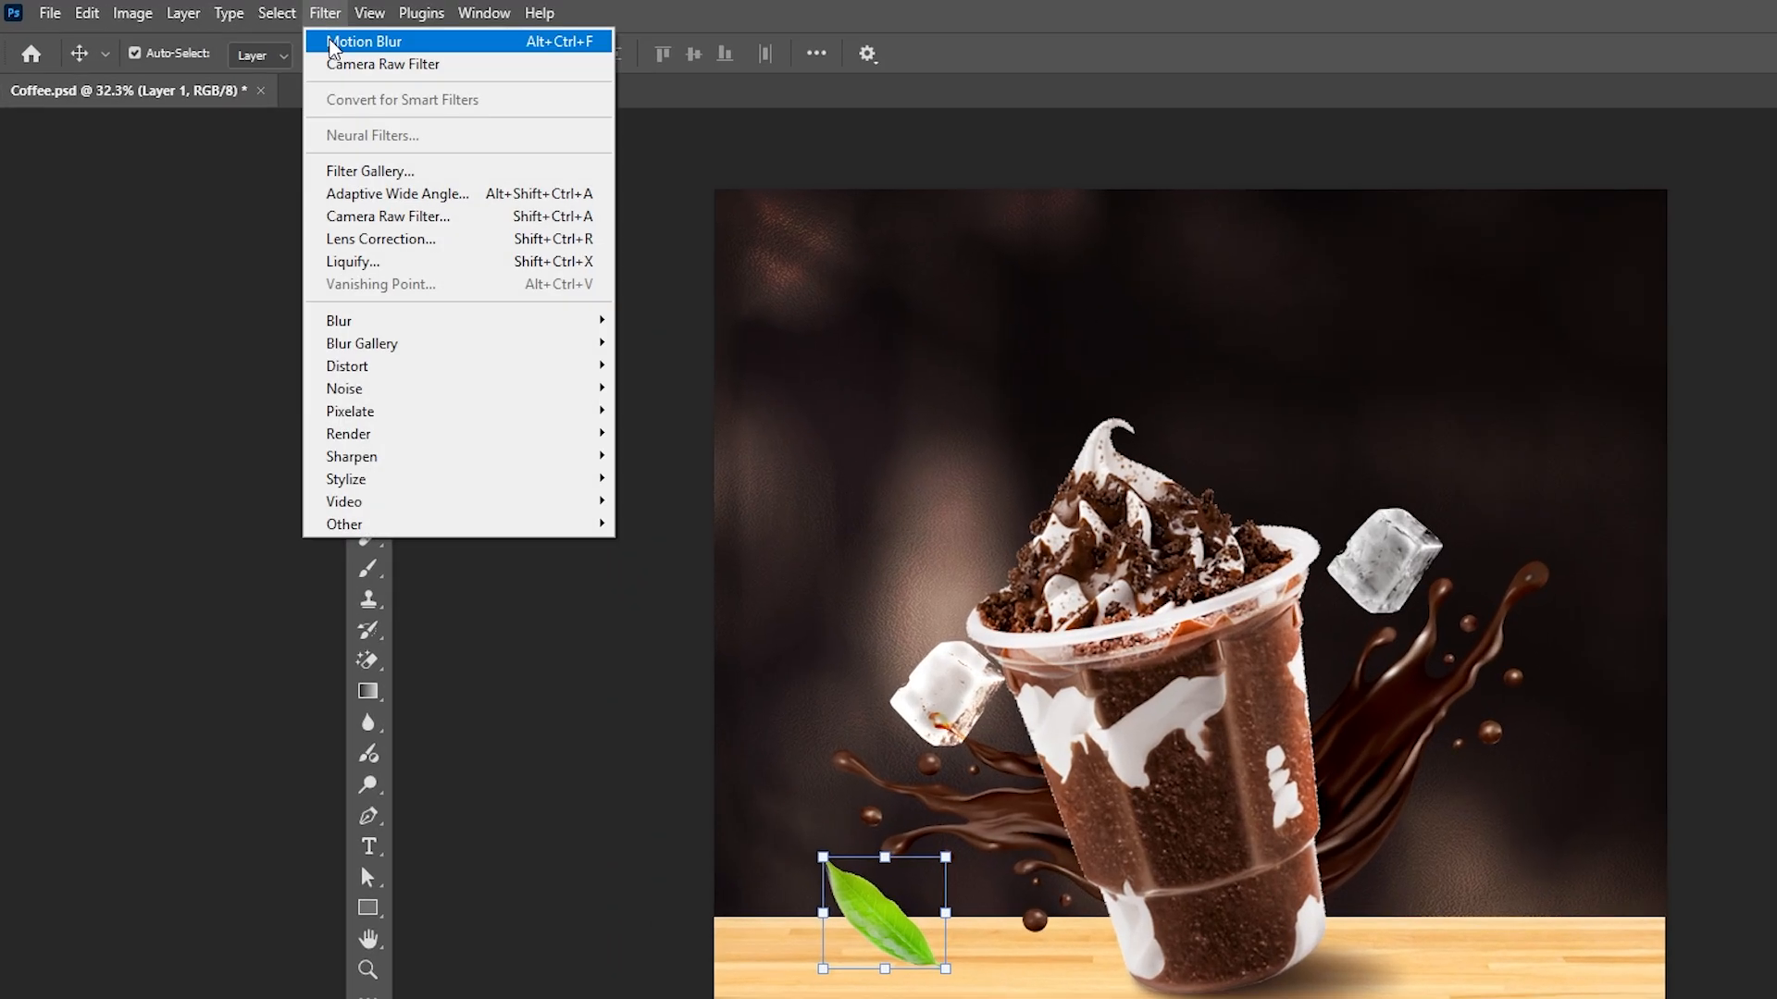
mouse_move(290, 241)
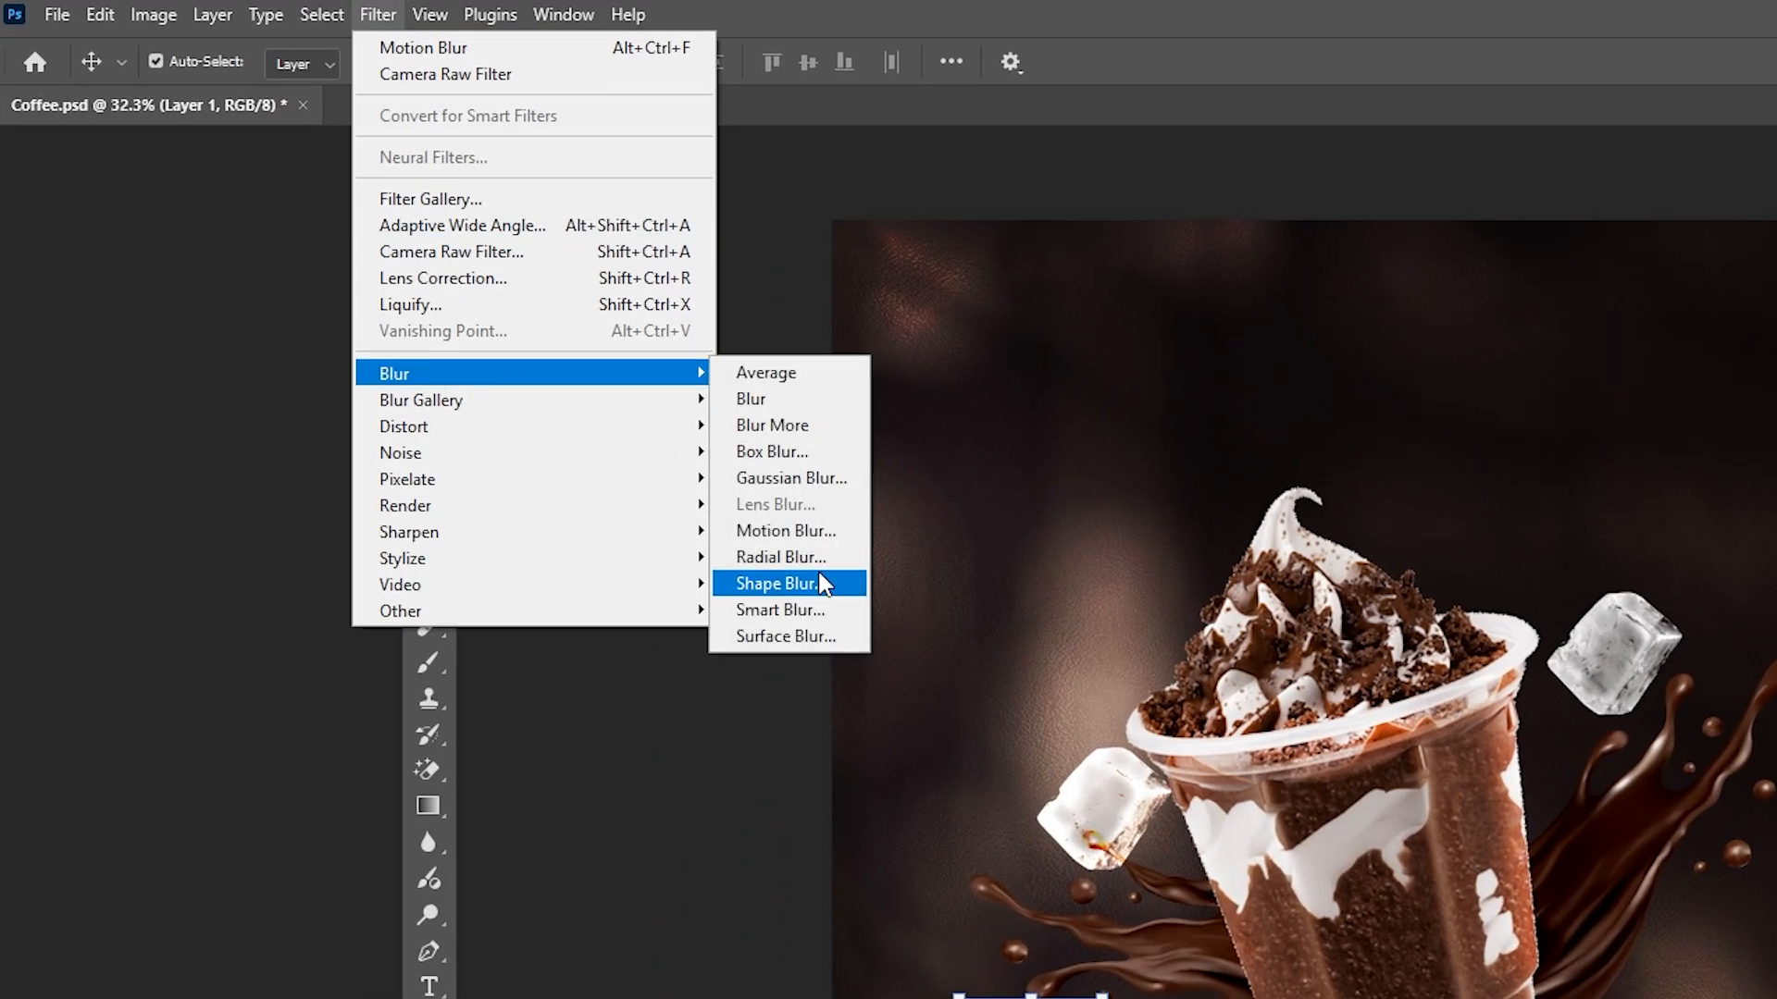
left_click(787, 531)
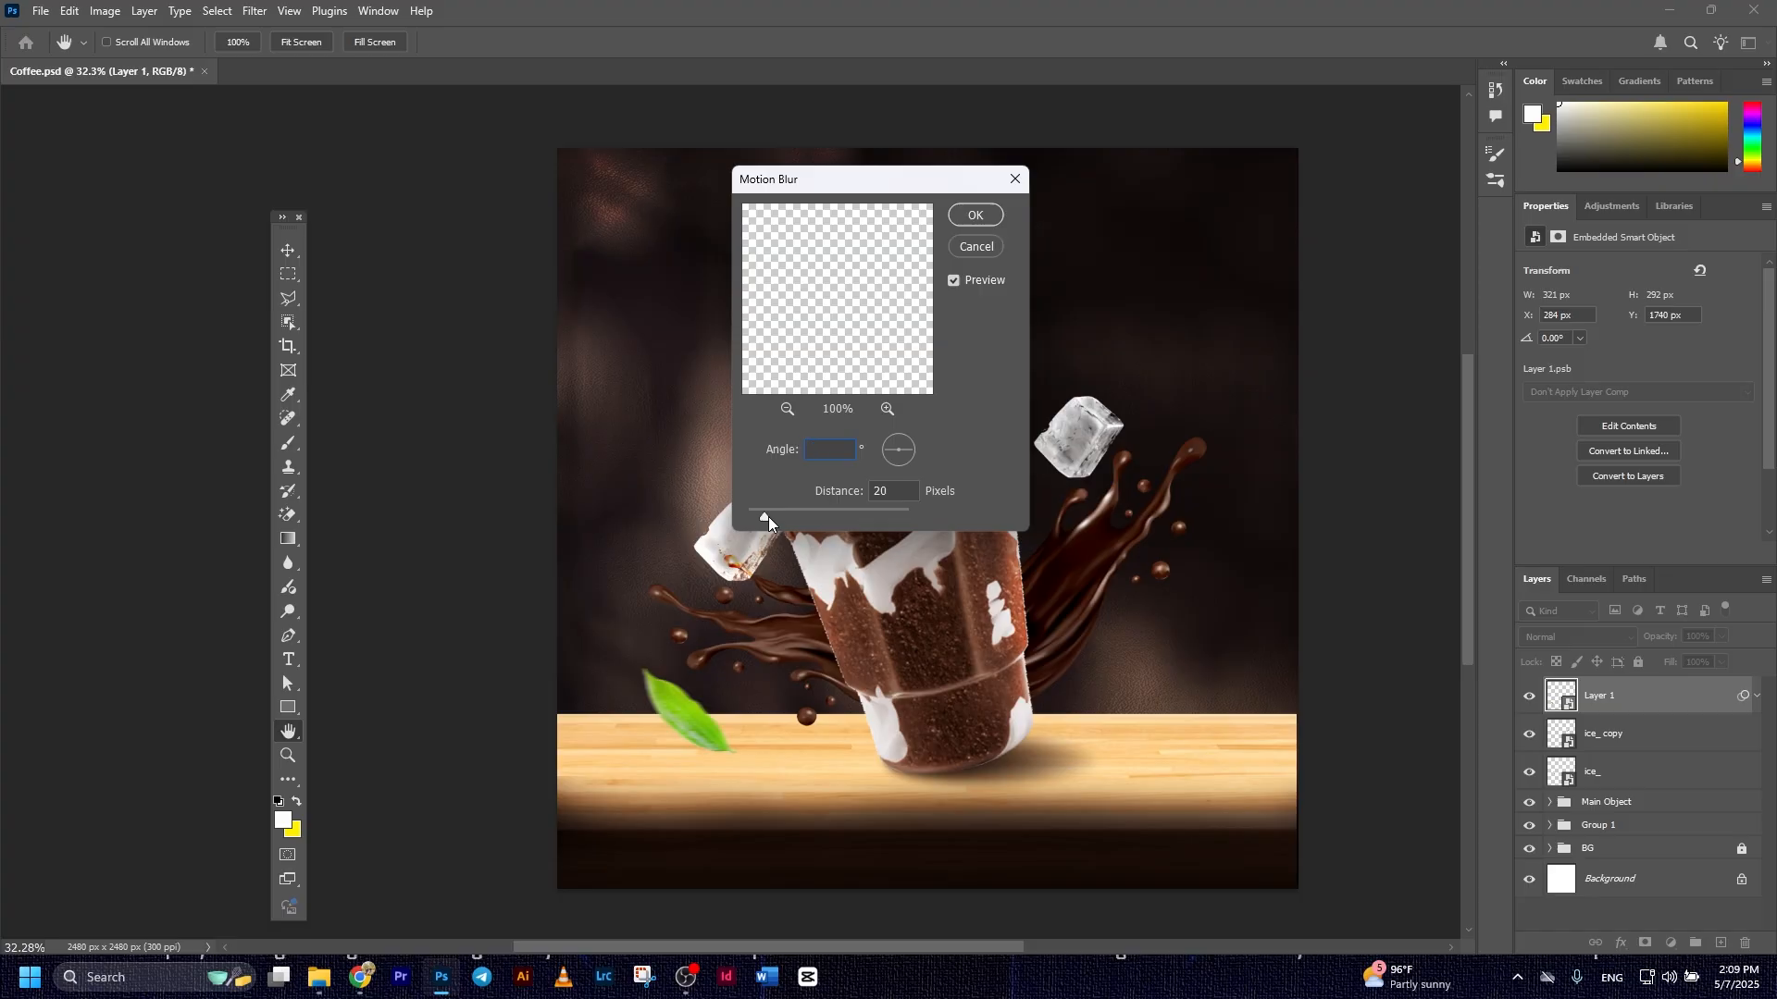
left_click_drag(1146, 774, 1150, 774)
left_click_drag(769, 518, 774, 516)
left_click(975, 216)
scroll(519, 420, "down", 2)
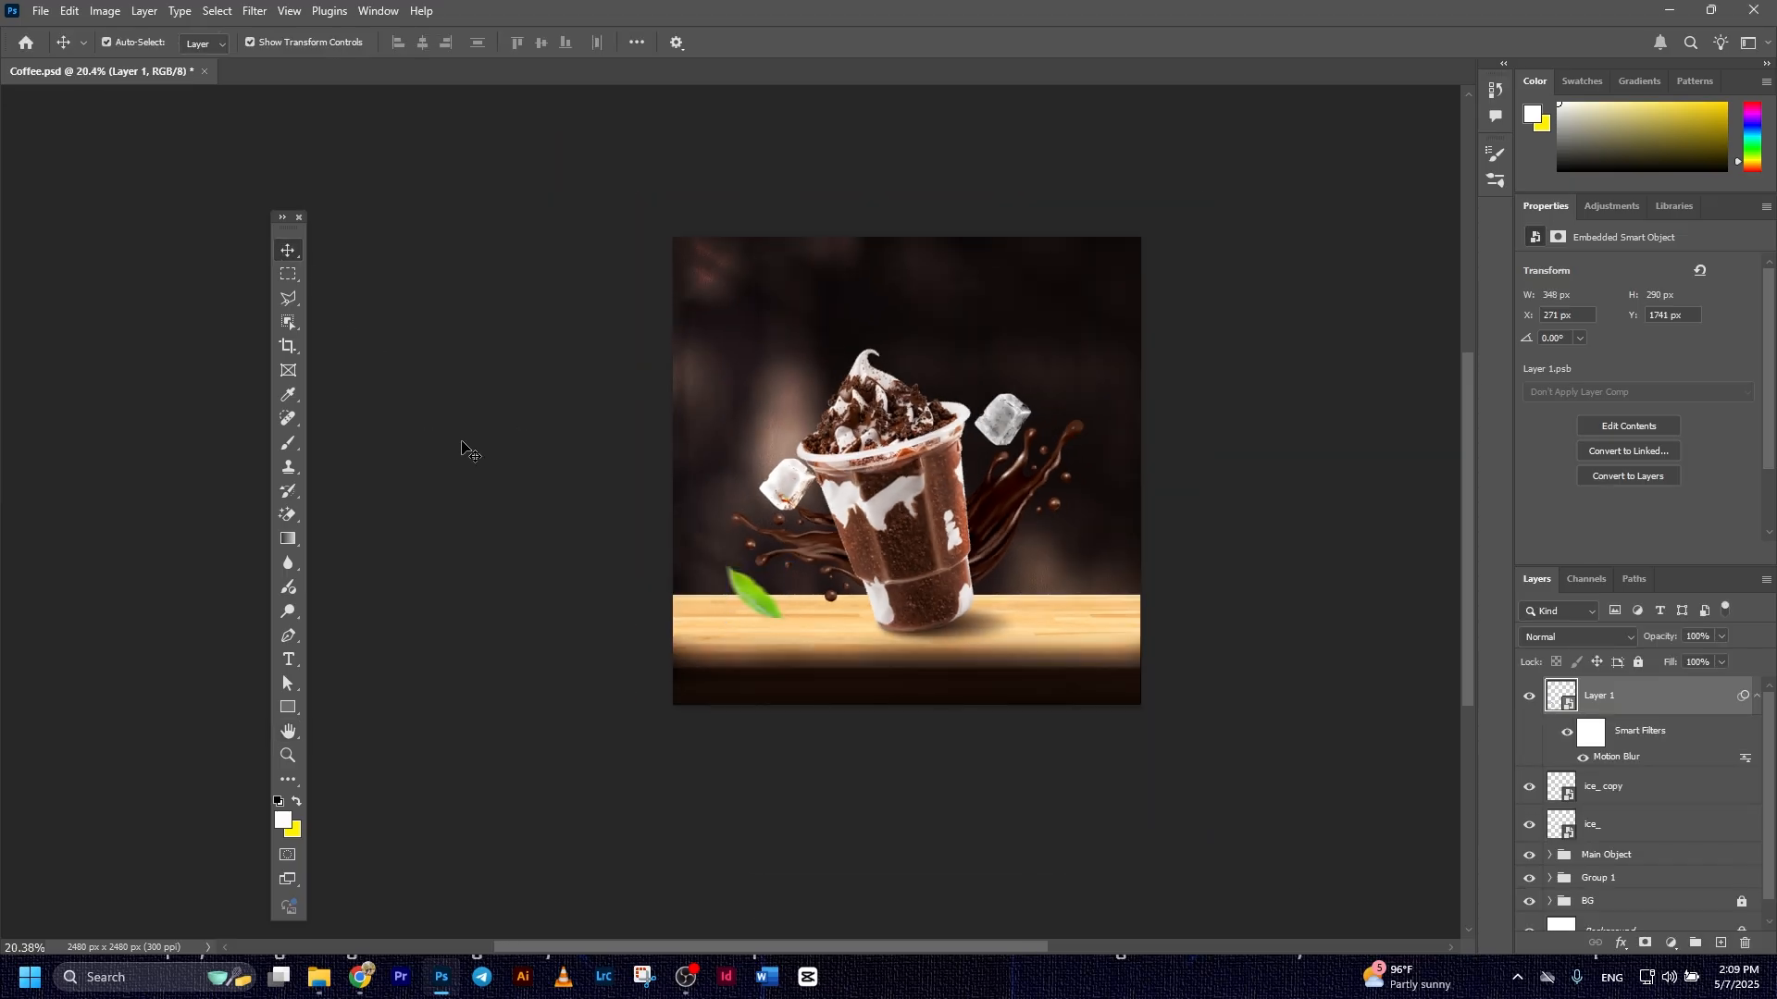
Duplicate the blurred leaf, rotate the copy and place it above the ice cube to the right of the cup
left_click(1642, 711)
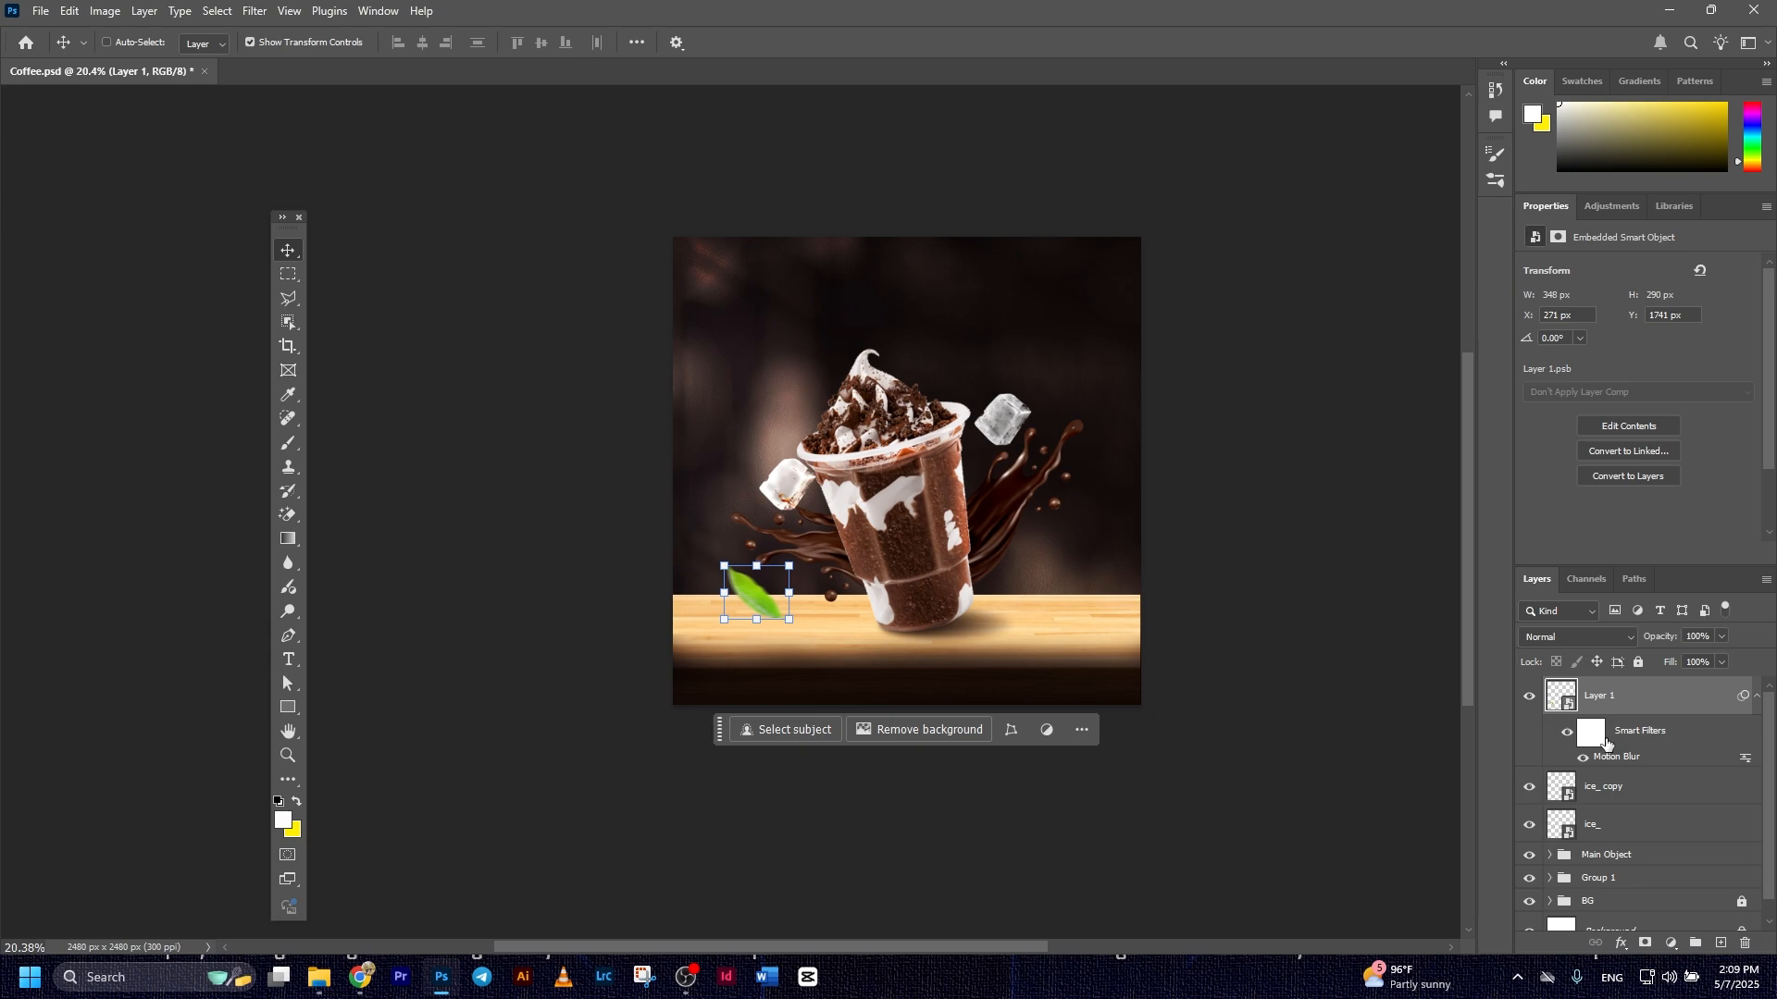
key("ctrl+j")
left_click_drag(754, 606, 903, 447)
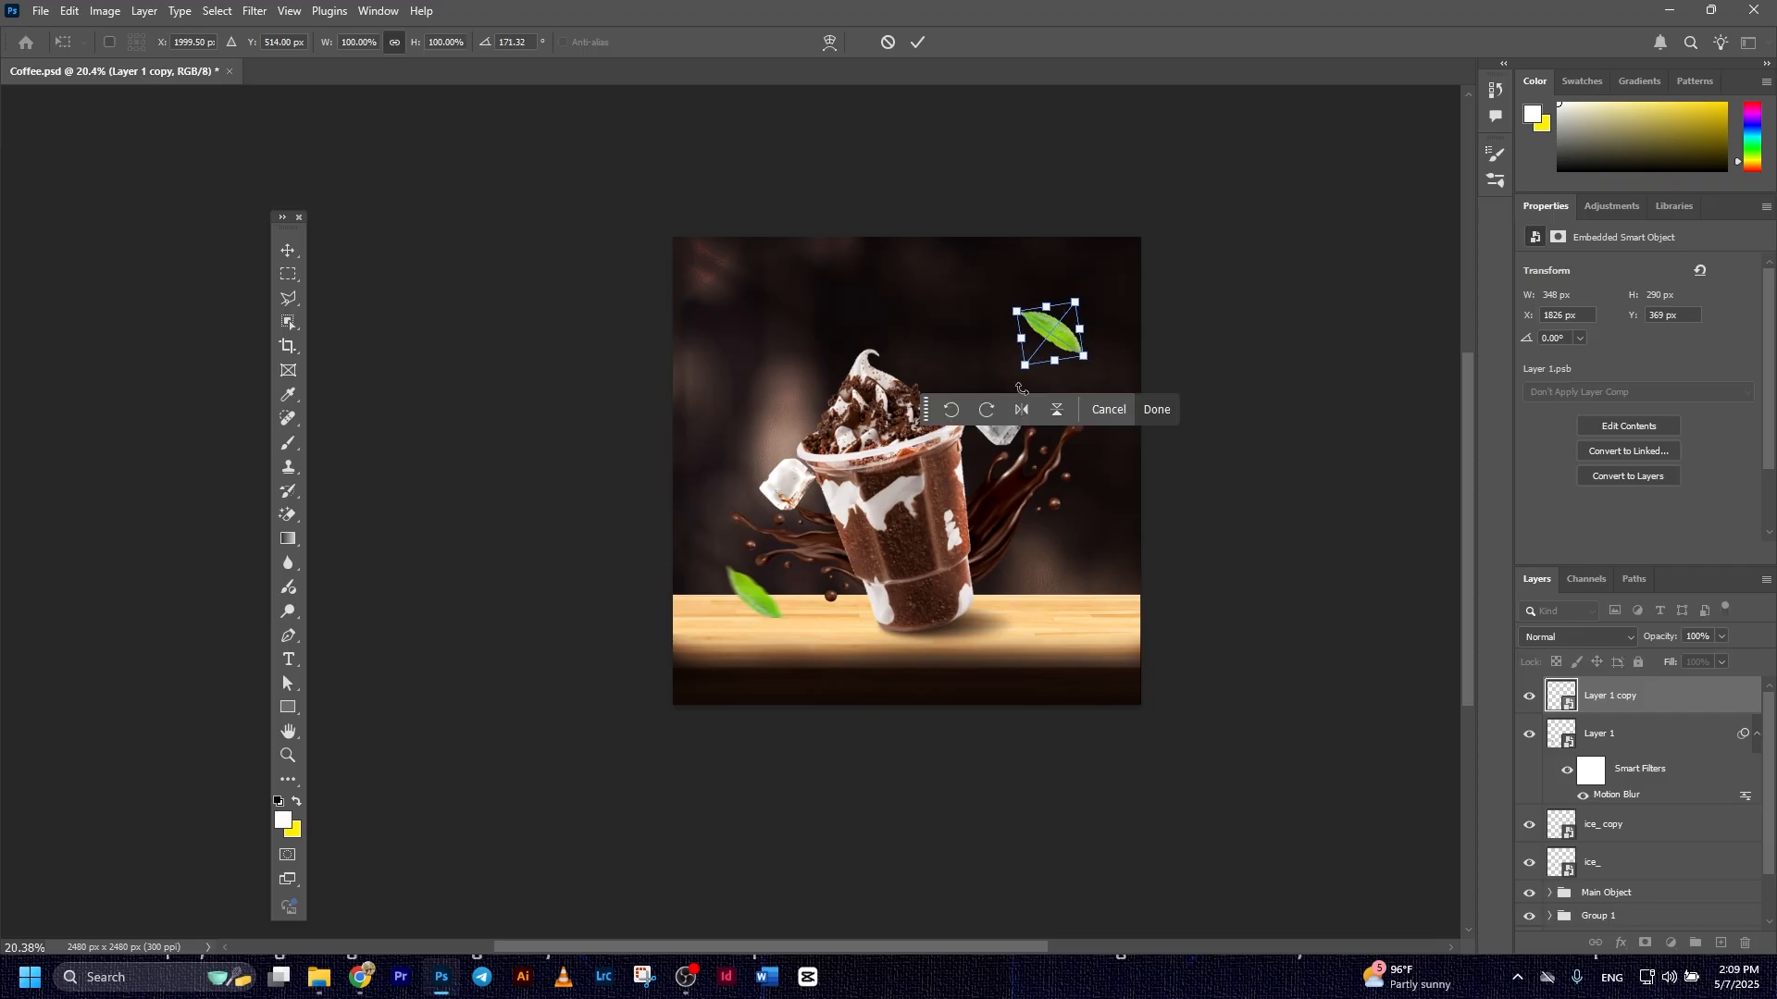
left_click_drag(1066, 338, 1085, 426)
left_click(919, 41)
scroll(1201, 492, "down", 3)
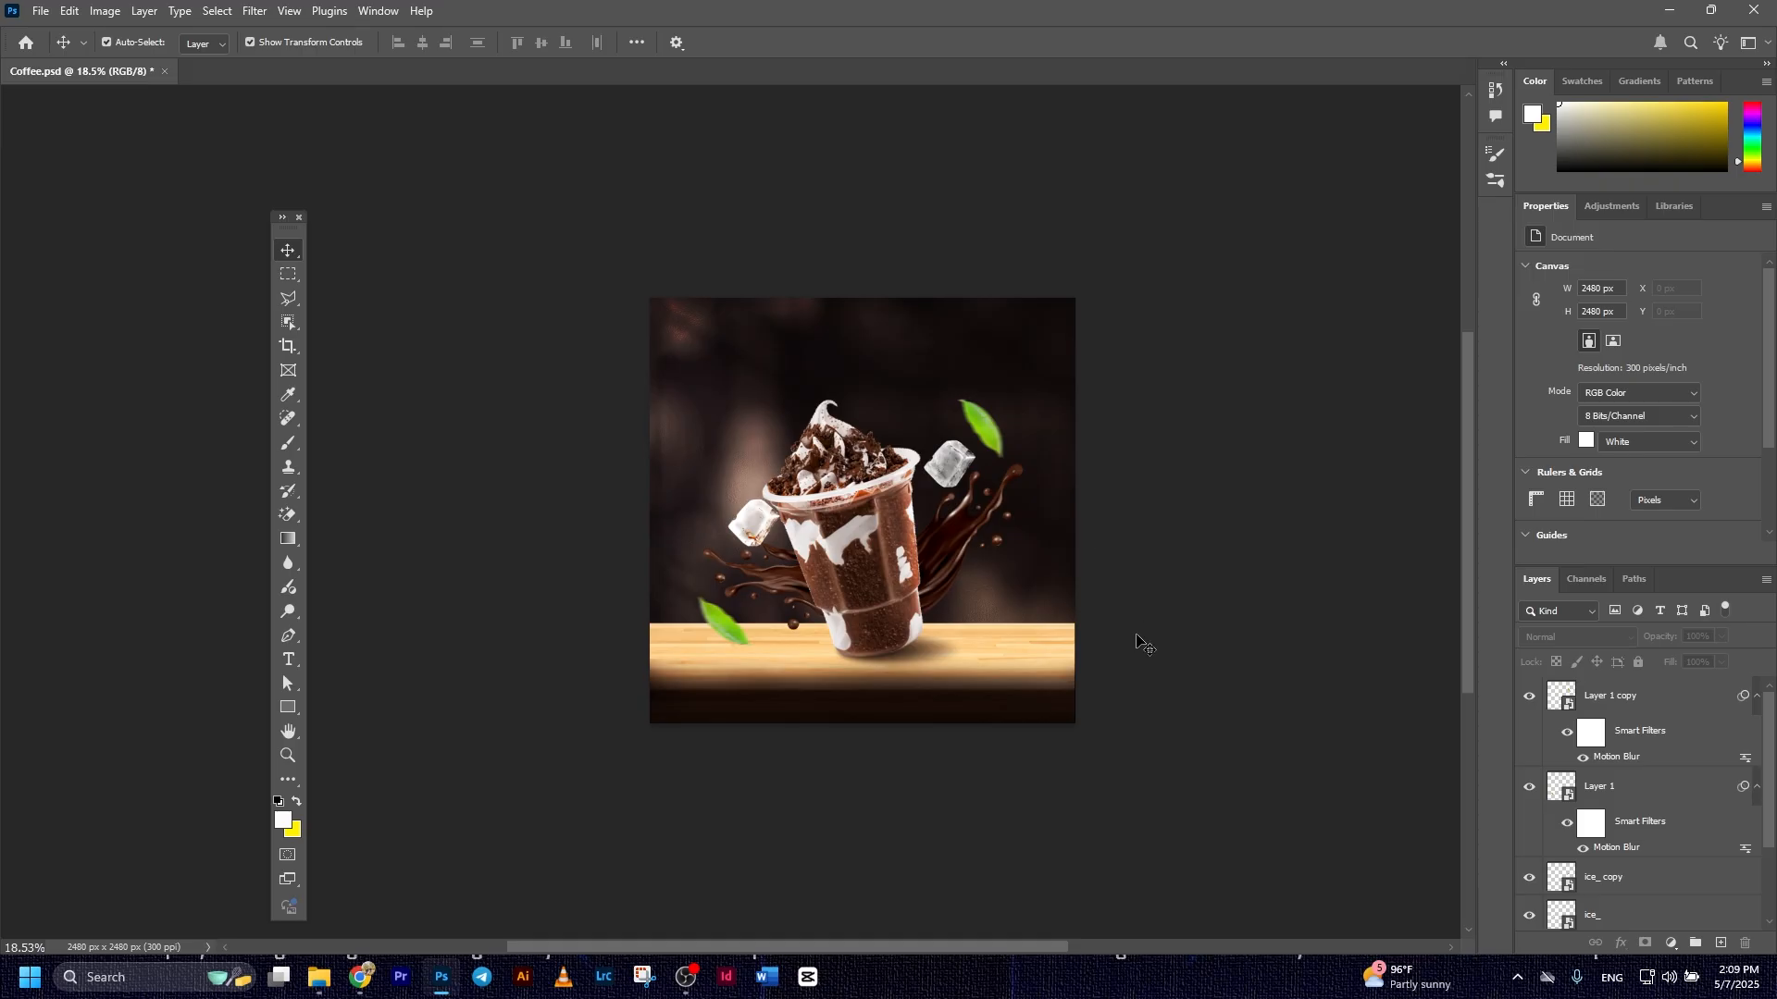
Place the coffee bean image as an embedded object, scaled to about 77%, left of the cup's whipped topping
left_click(41, 11)
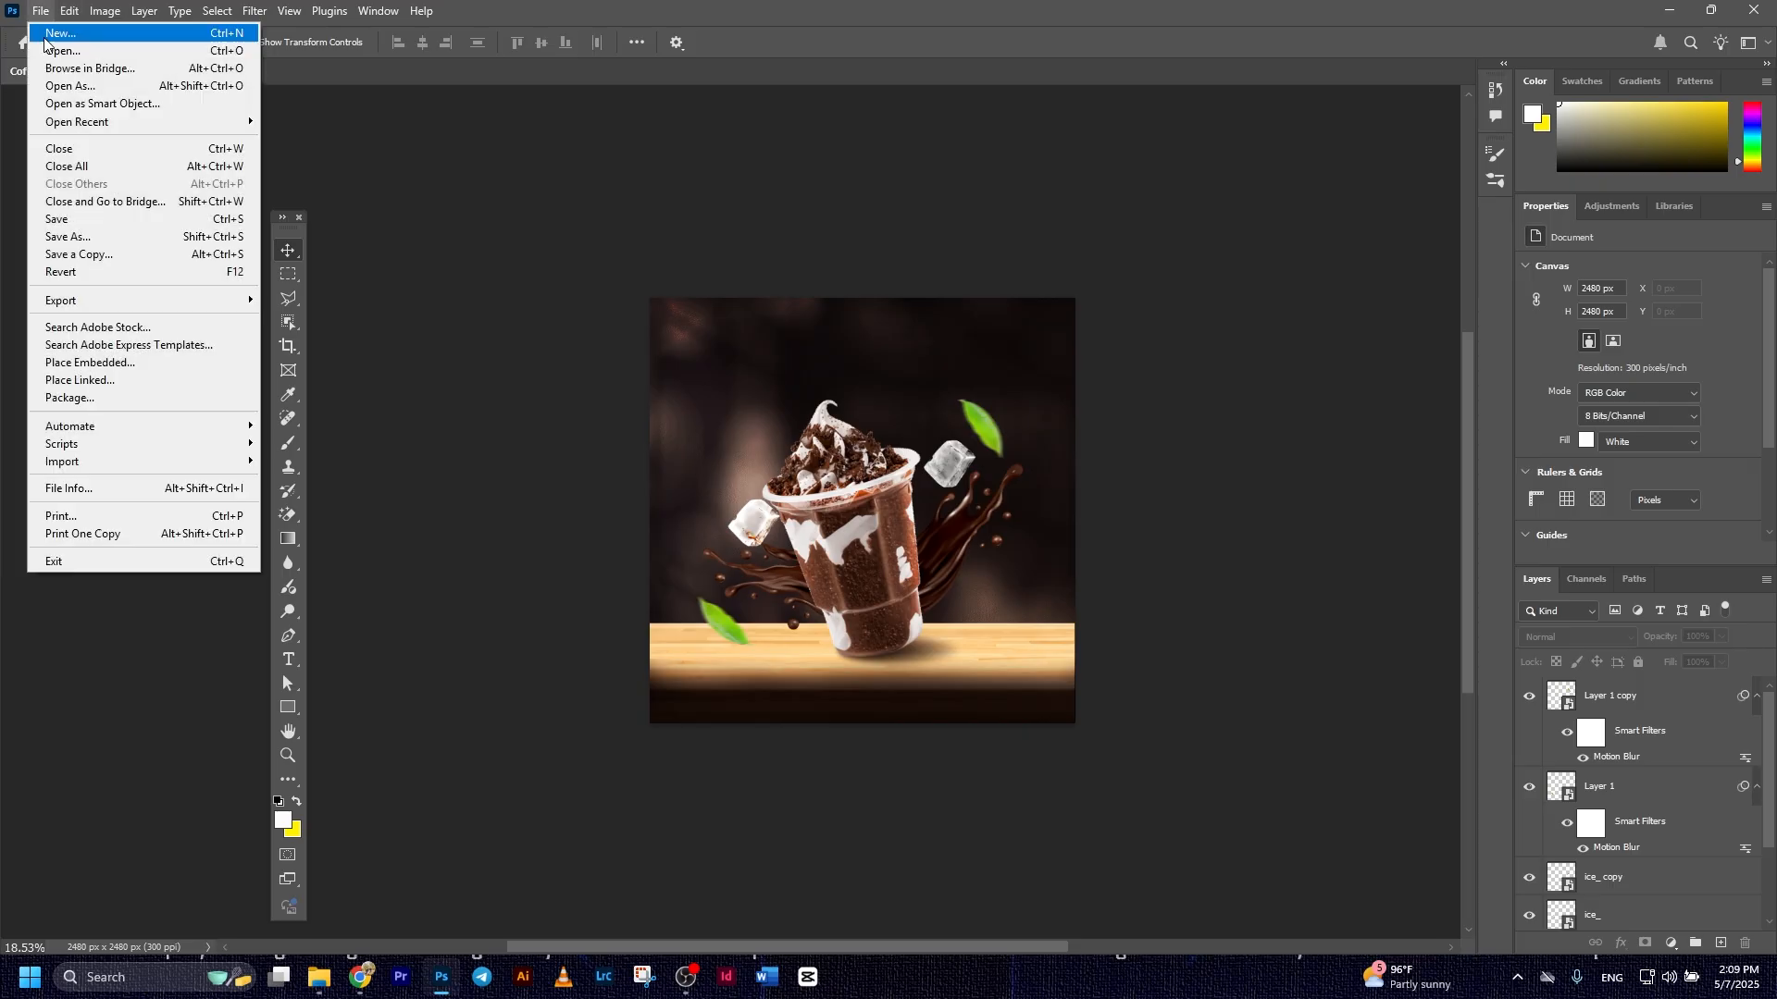
left_click(188, 363)
double_click(314, 170)
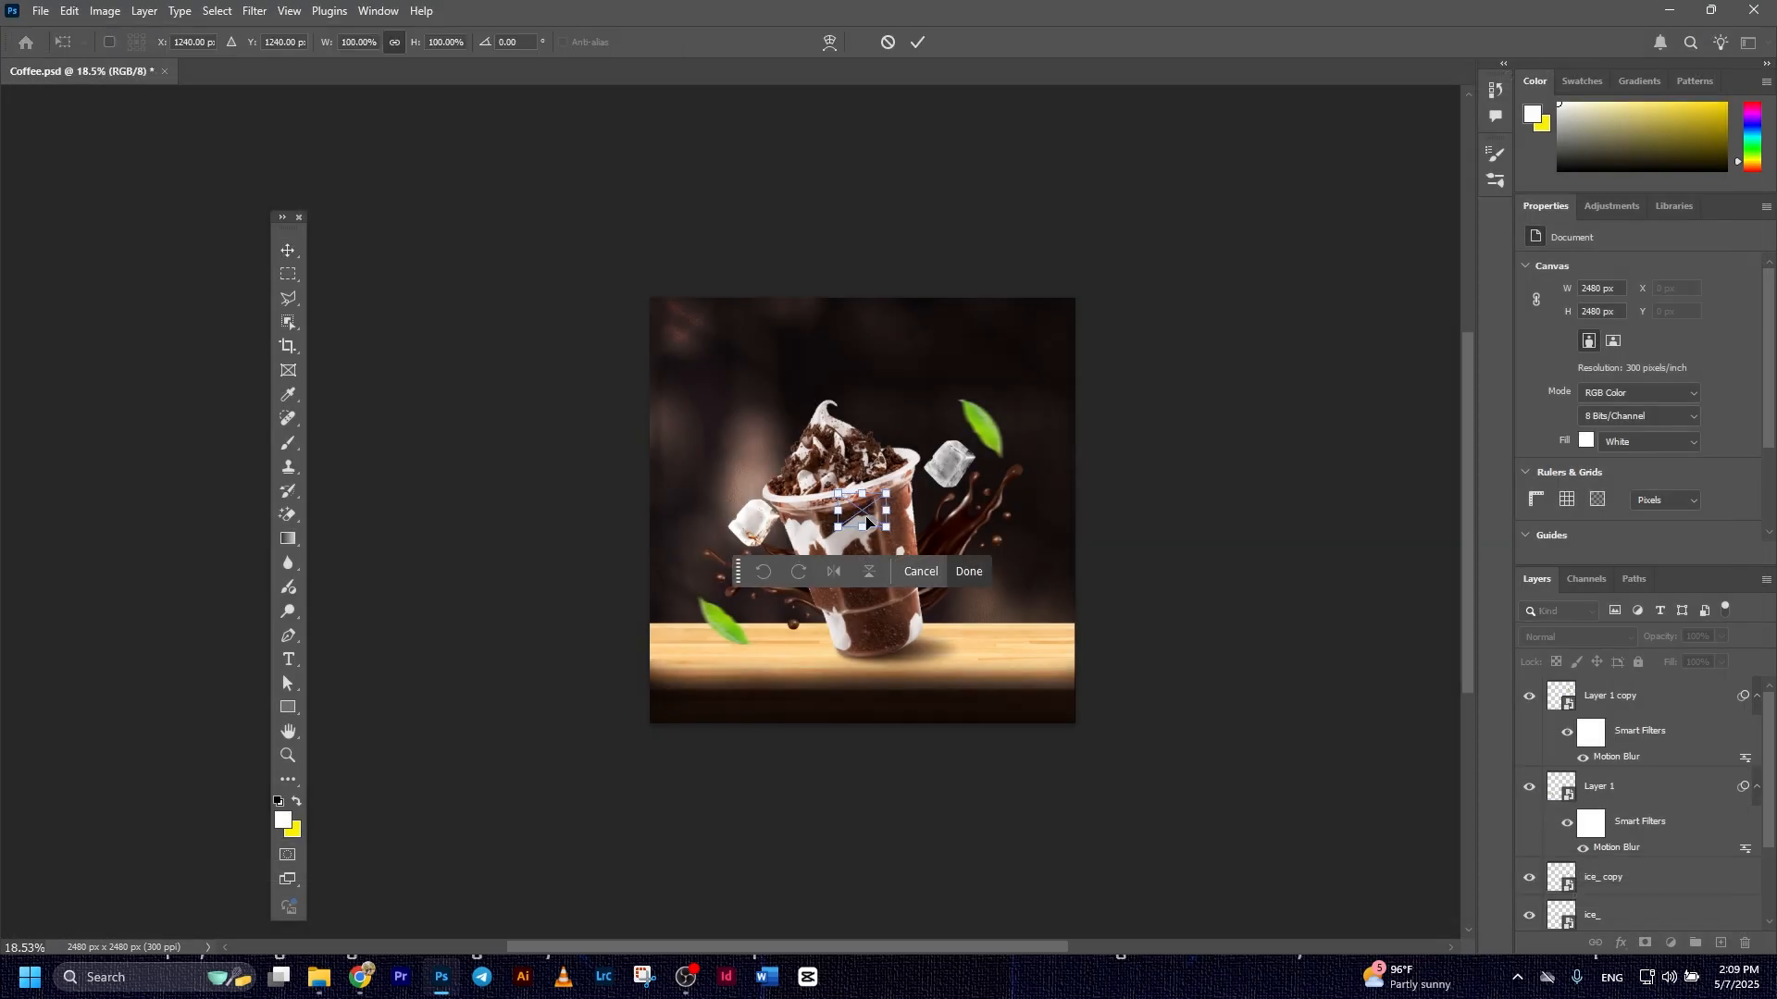
left_click_drag(890, 493, 738, 458)
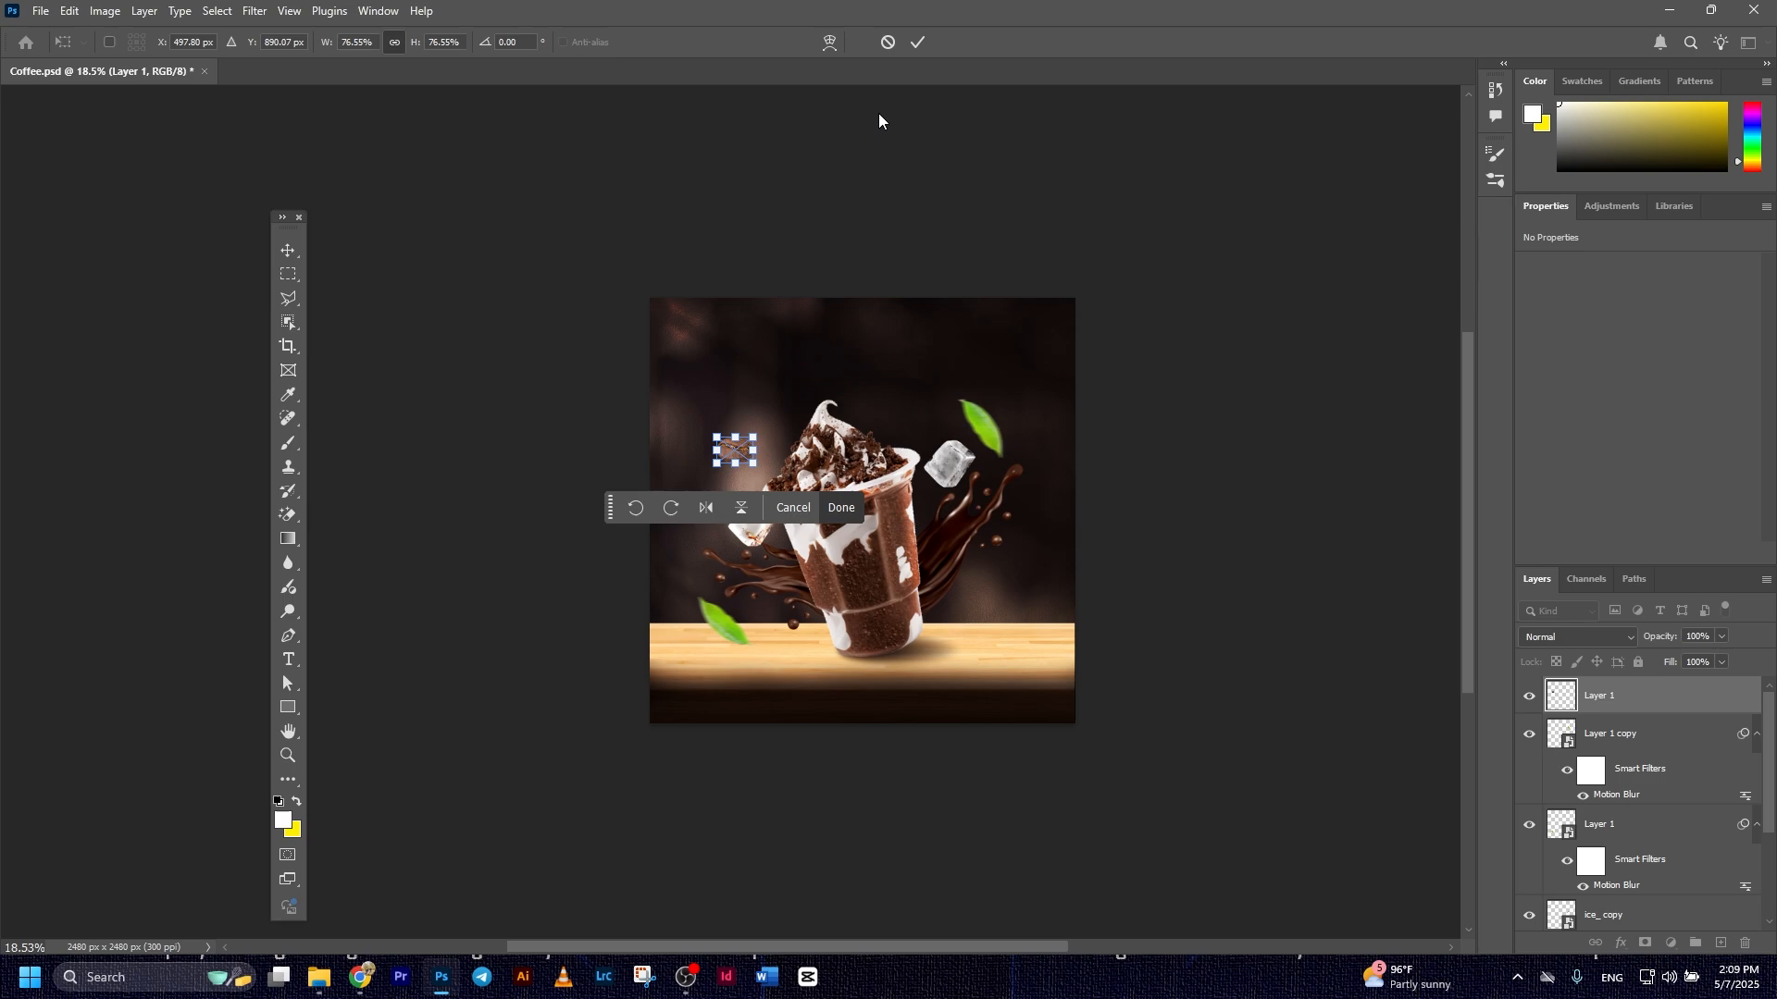
left_click(916, 43)
Enlarge the coffee bean to about 96%, rotate it about 20° and position it above the left ice cube
scroll(850, 491, "up", 5)
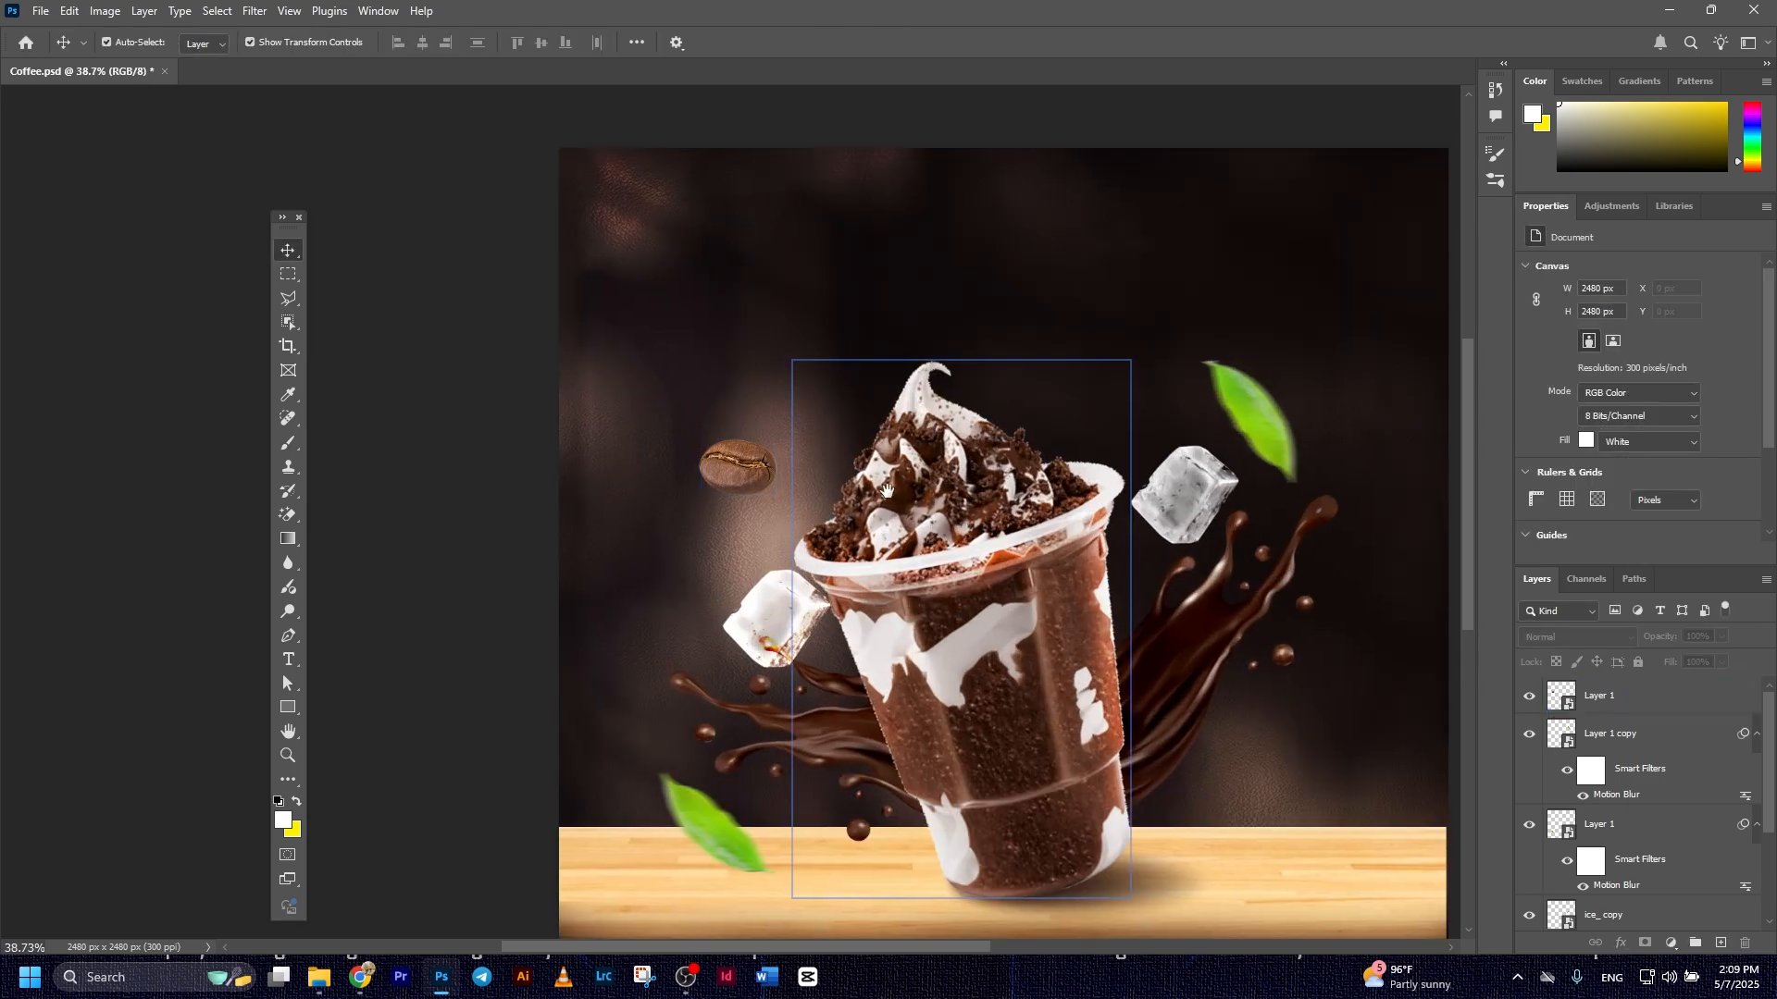
scroll(850, 491, "down", 2)
left_click(719, 465)
key("ctrl+t")
mouse_move(749, 446)
left_mouse_down()
mouse_move(768, 445)
mouse_move(737, 472)
left_mouse_up()
key("Return")
left_click_drag(737, 472, 765, 496)
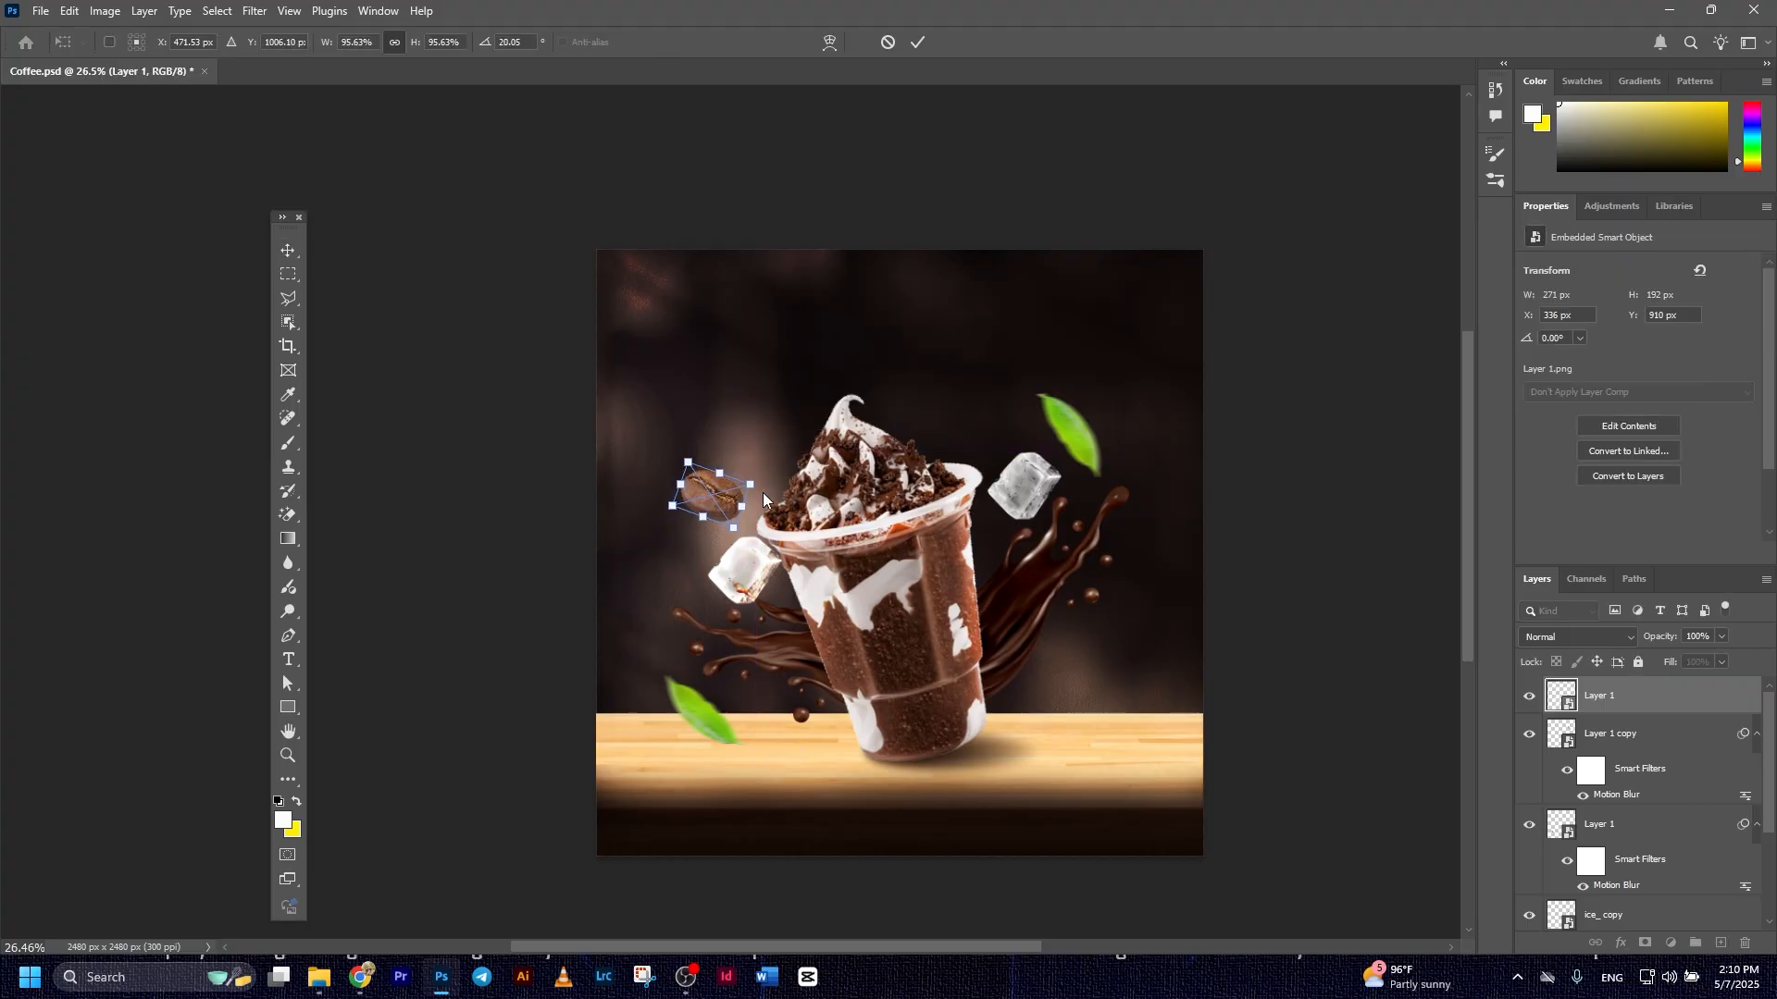
left_click(918, 43)
Apply a Motion Blur with 0° angle and 29 pixels distance to the coffee bean and move it slightly up
left_click(254, 11)
mouse_move(271, 250)
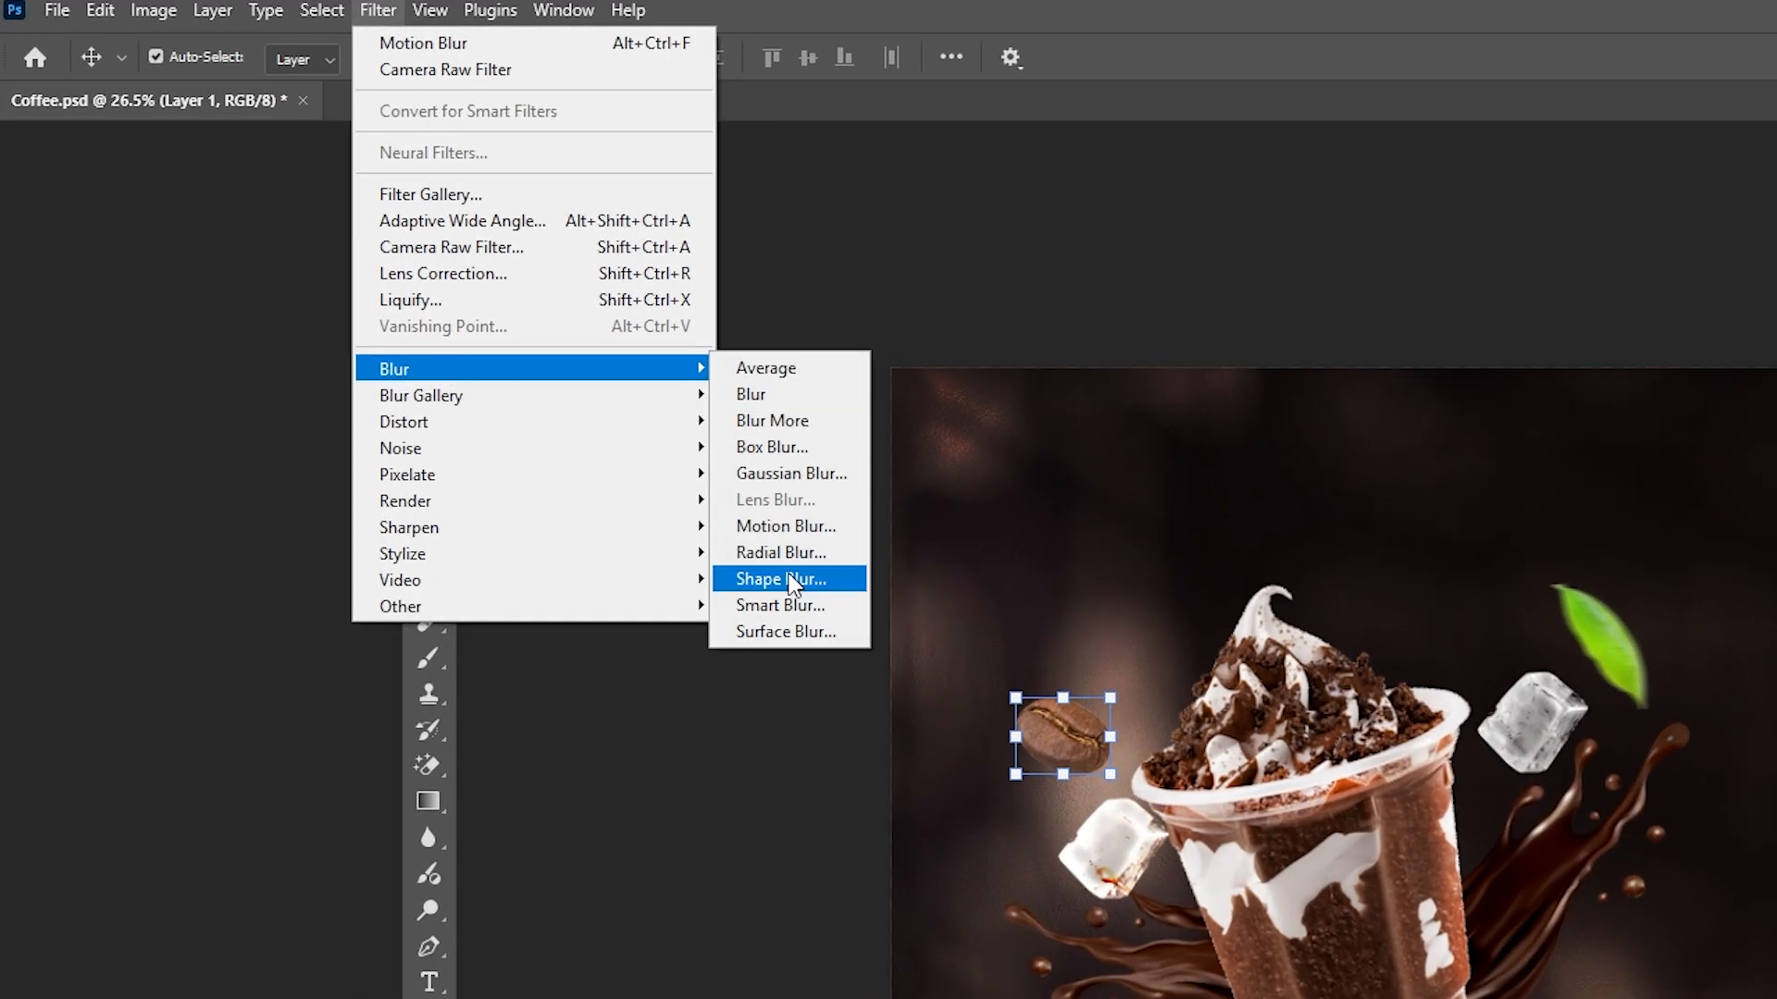
left_click(783, 535)
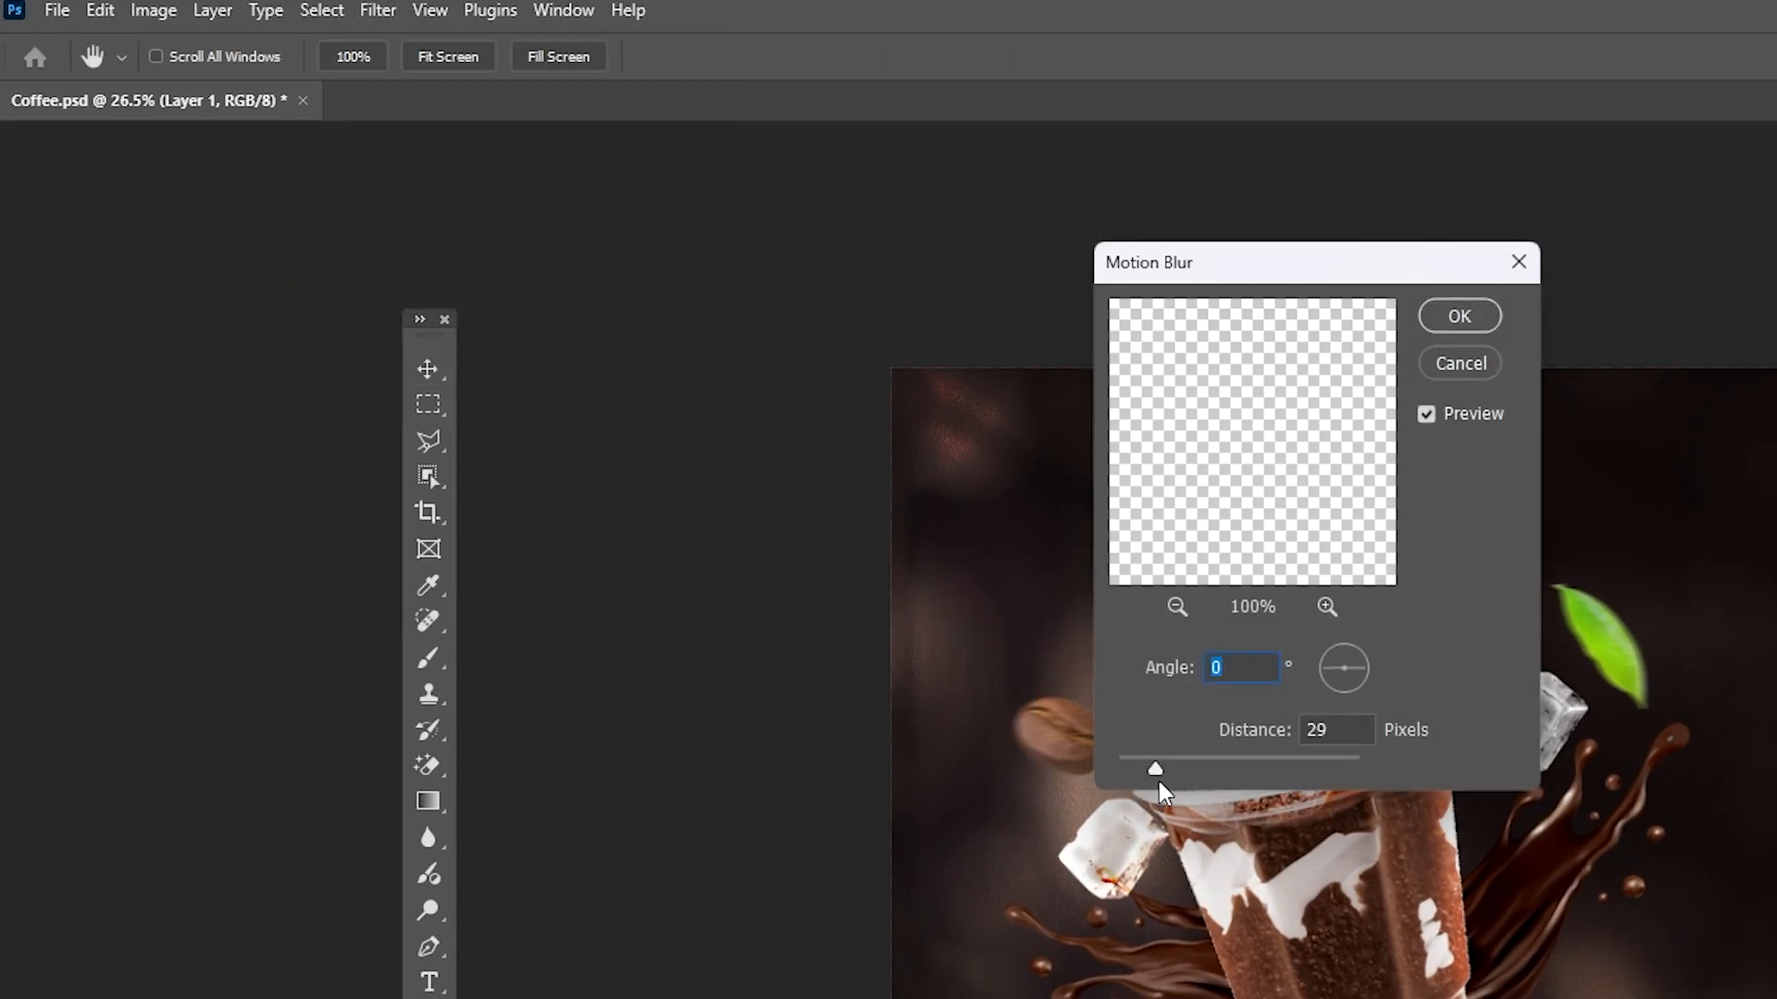
left_click(1460, 320)
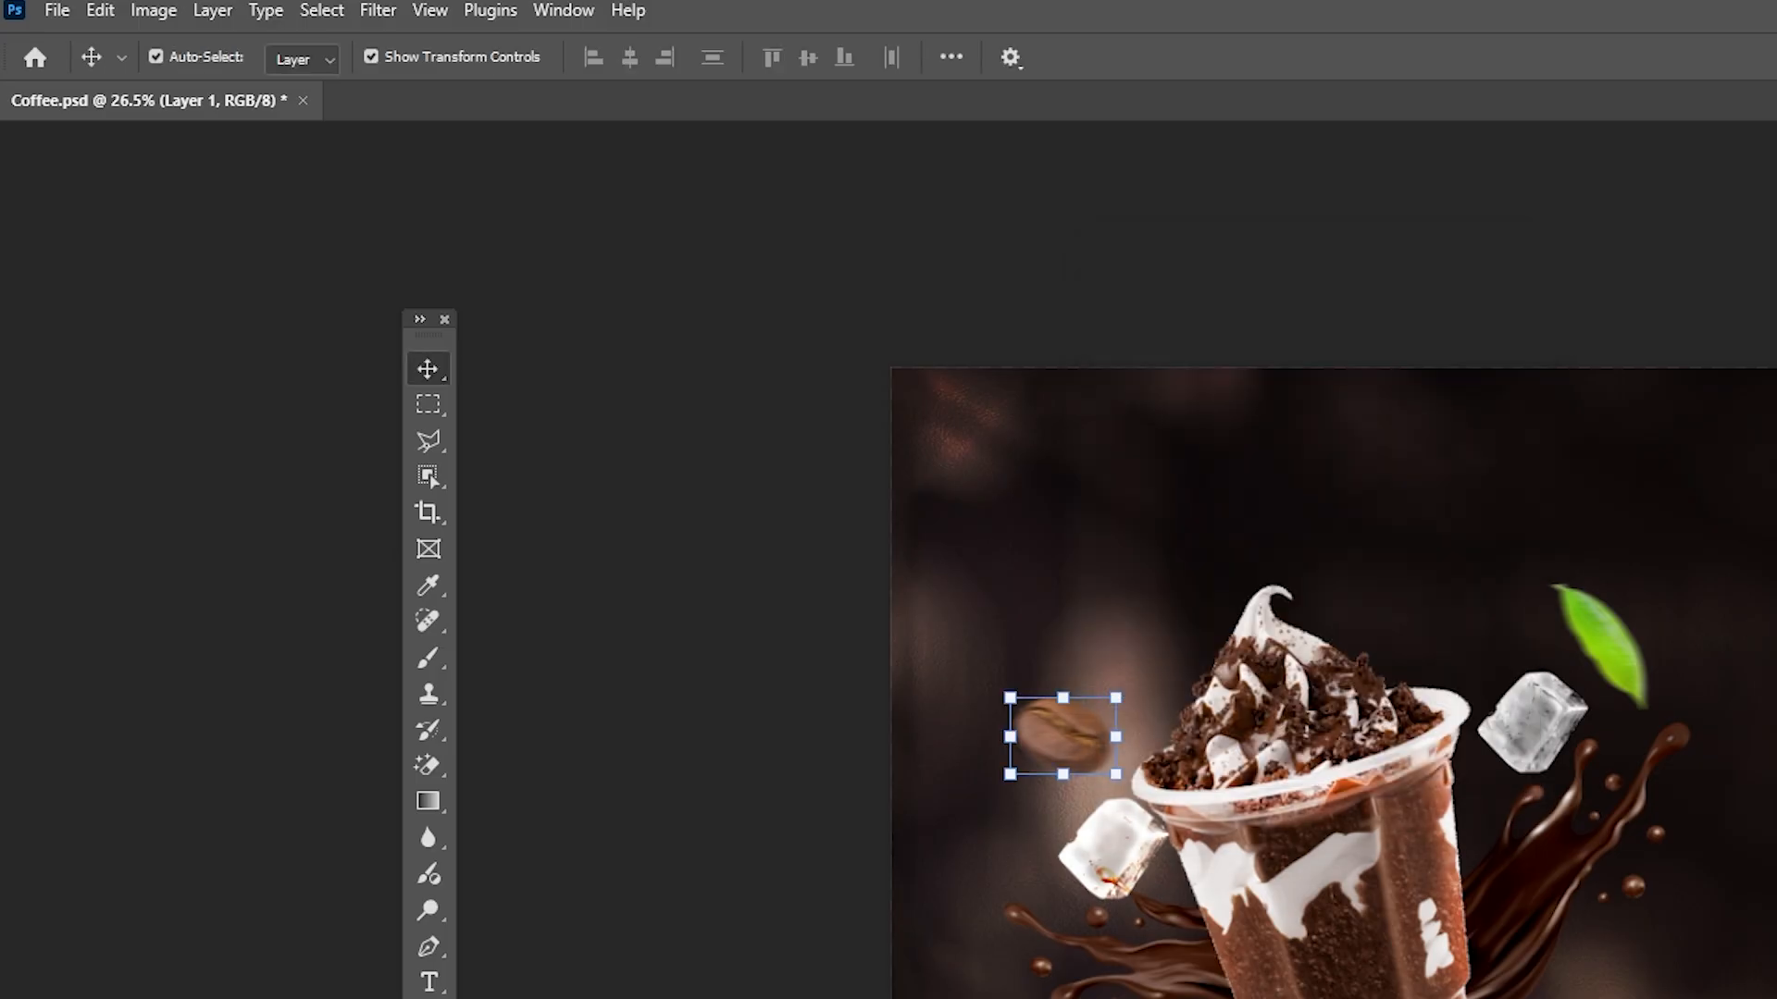
left_click(1296, 417)
left_click_drag(1089, 755, 1089, 688)
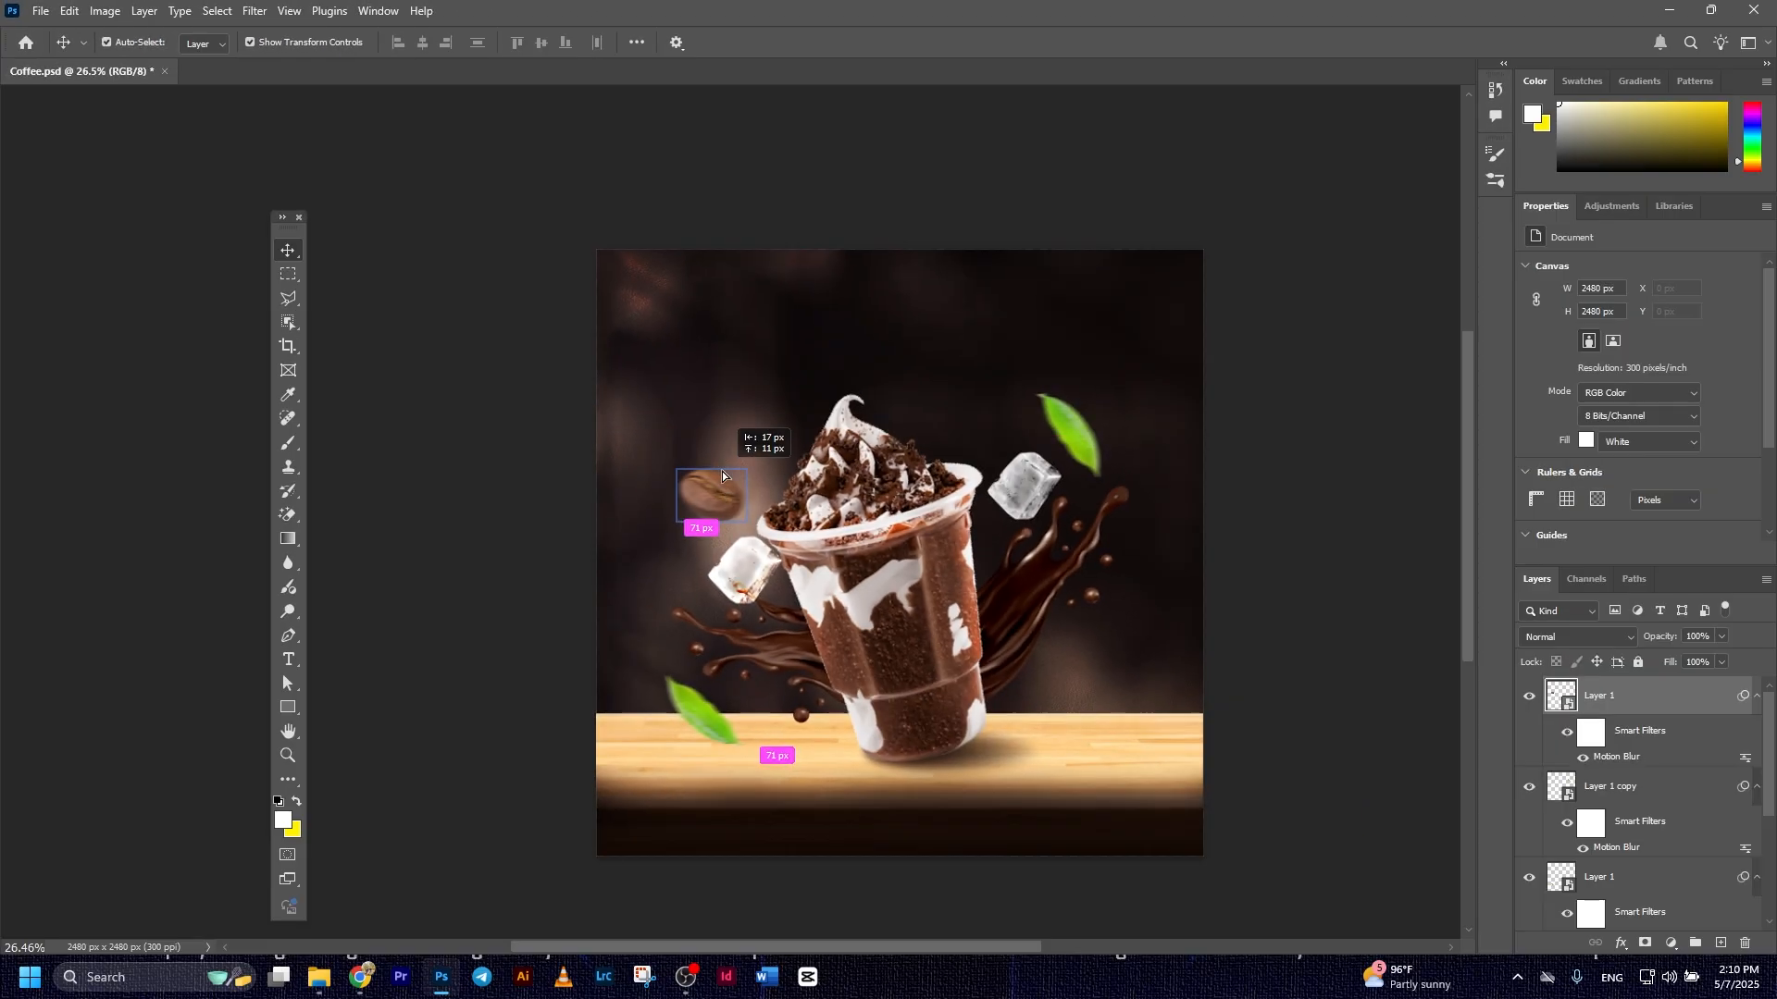
left_click_drag(729, 463, 729, 466)
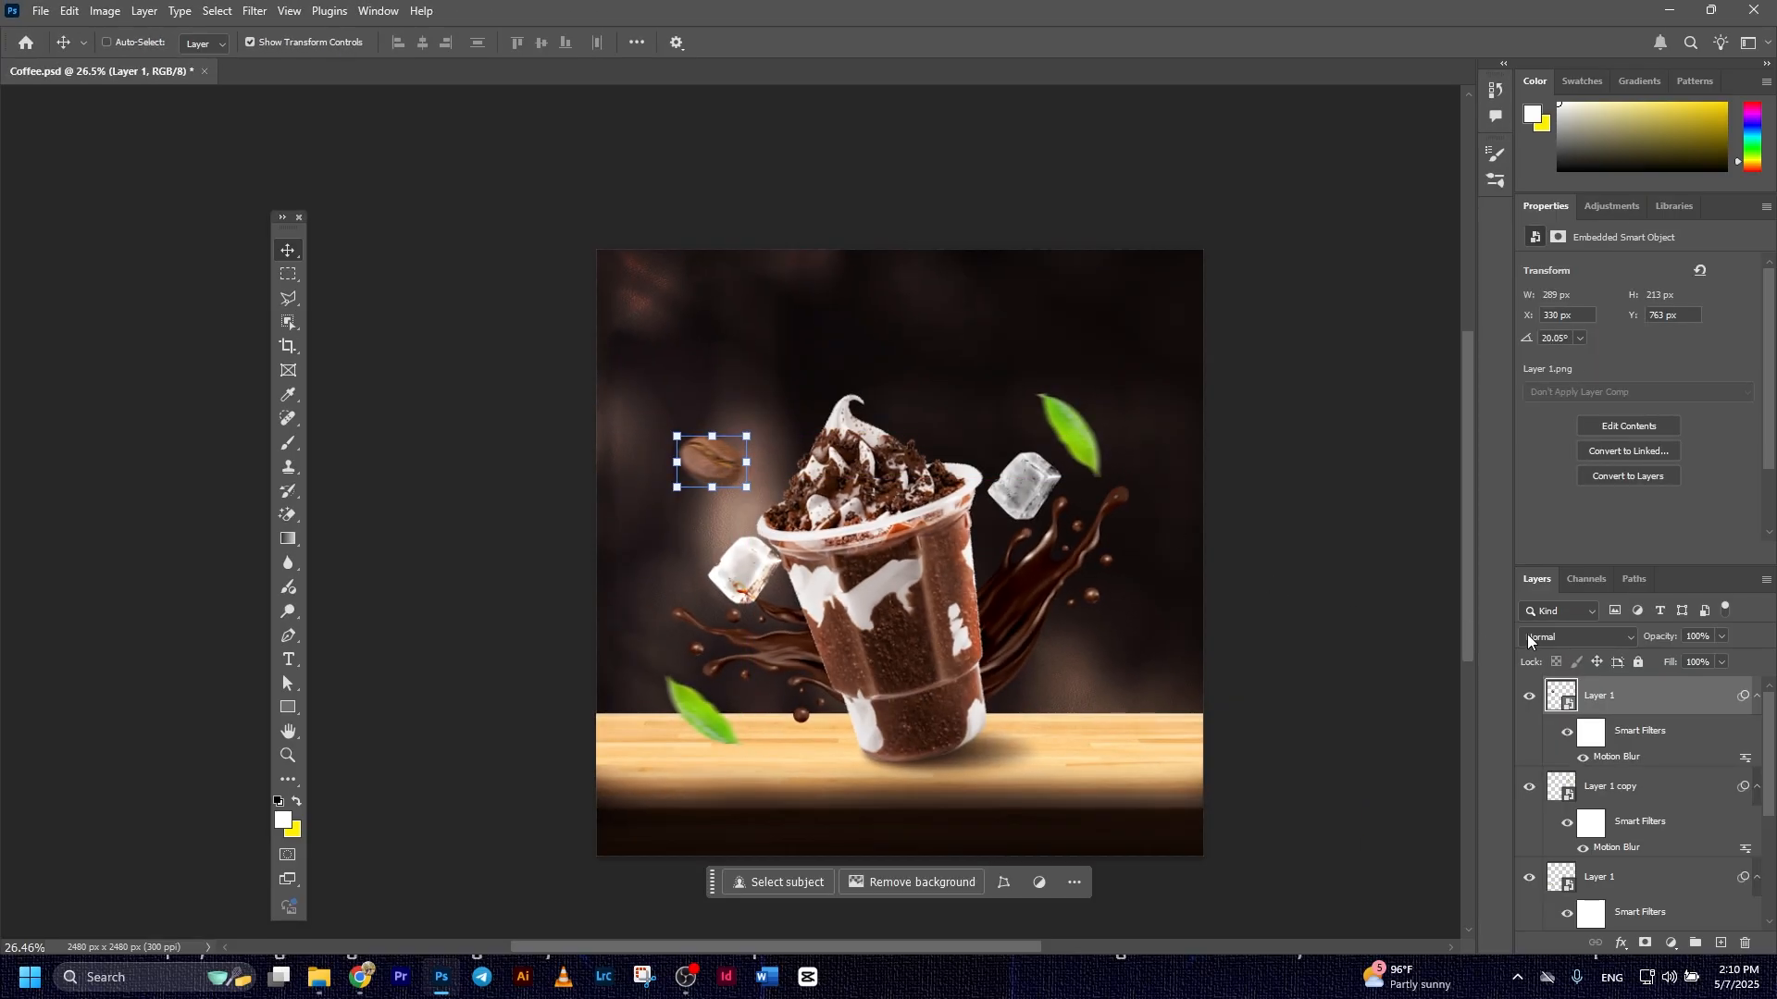
Duplicate the coffee bean and enlarge the copy to about 266%, partly cut off by the canvas's upper right edge
key("ctrl+j")
left_click_drag(711, 467, 1208, 357)
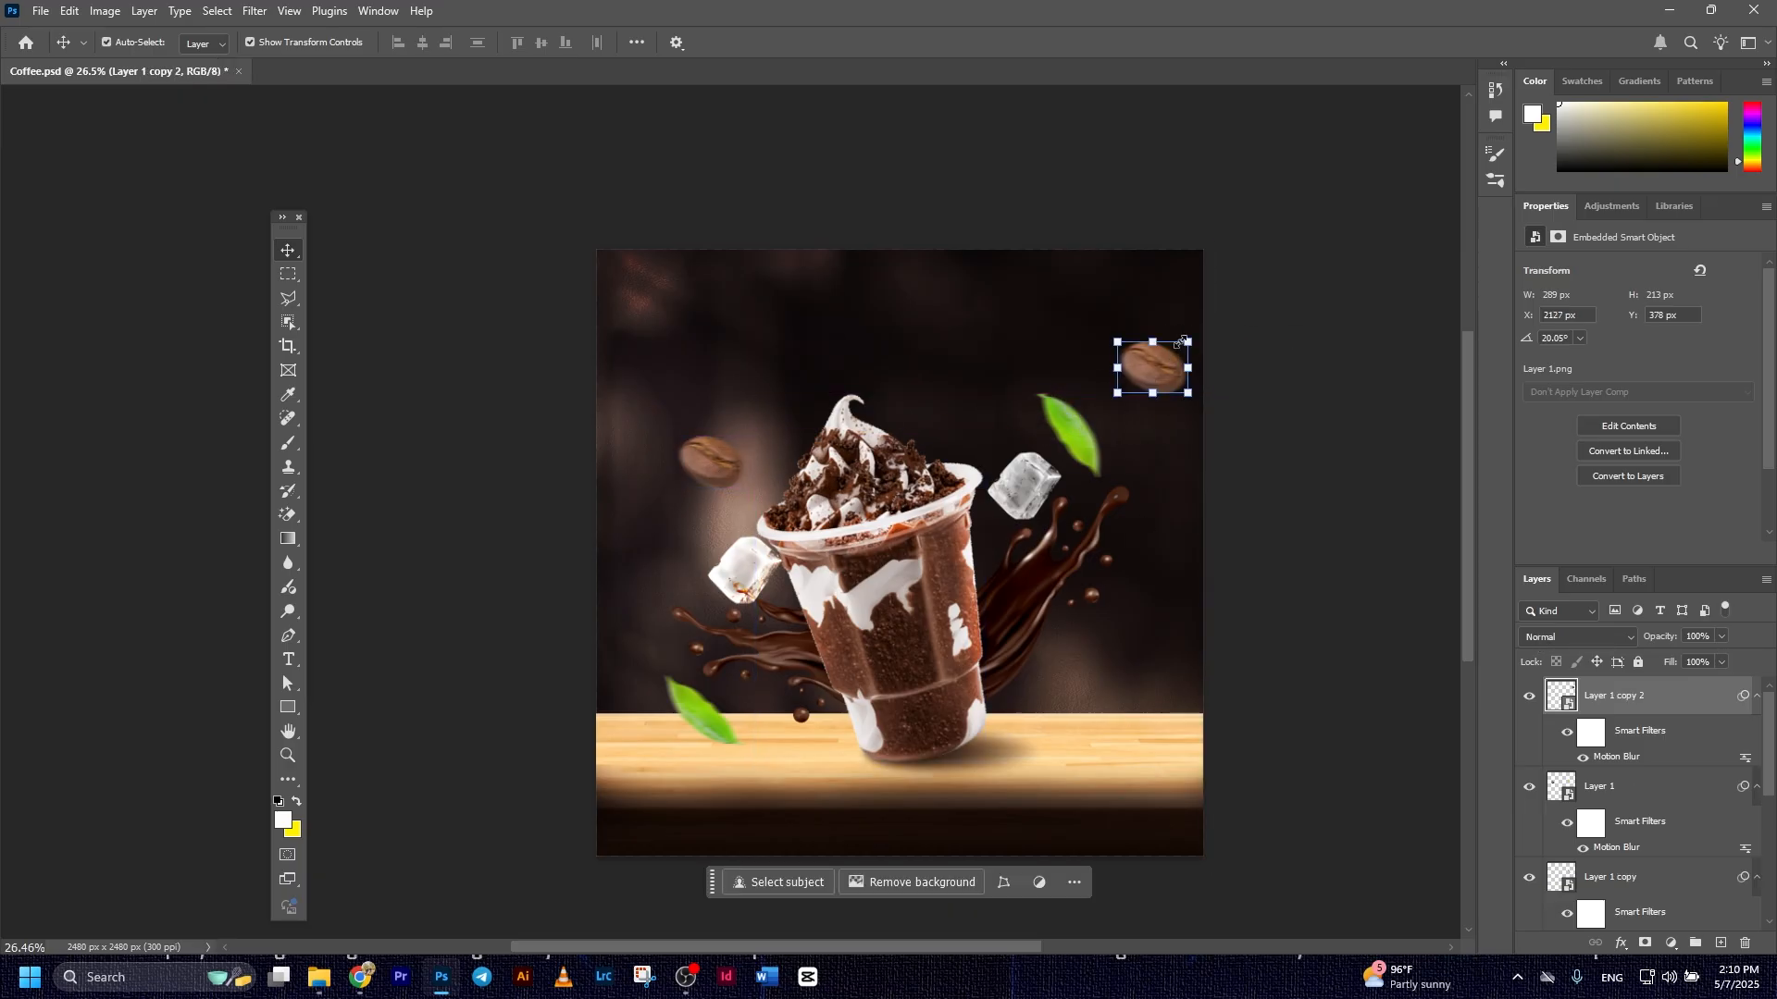
key("ctrl+t")
left_click_drag(1190, 342, 1329, 319)
left_click(918, 41)
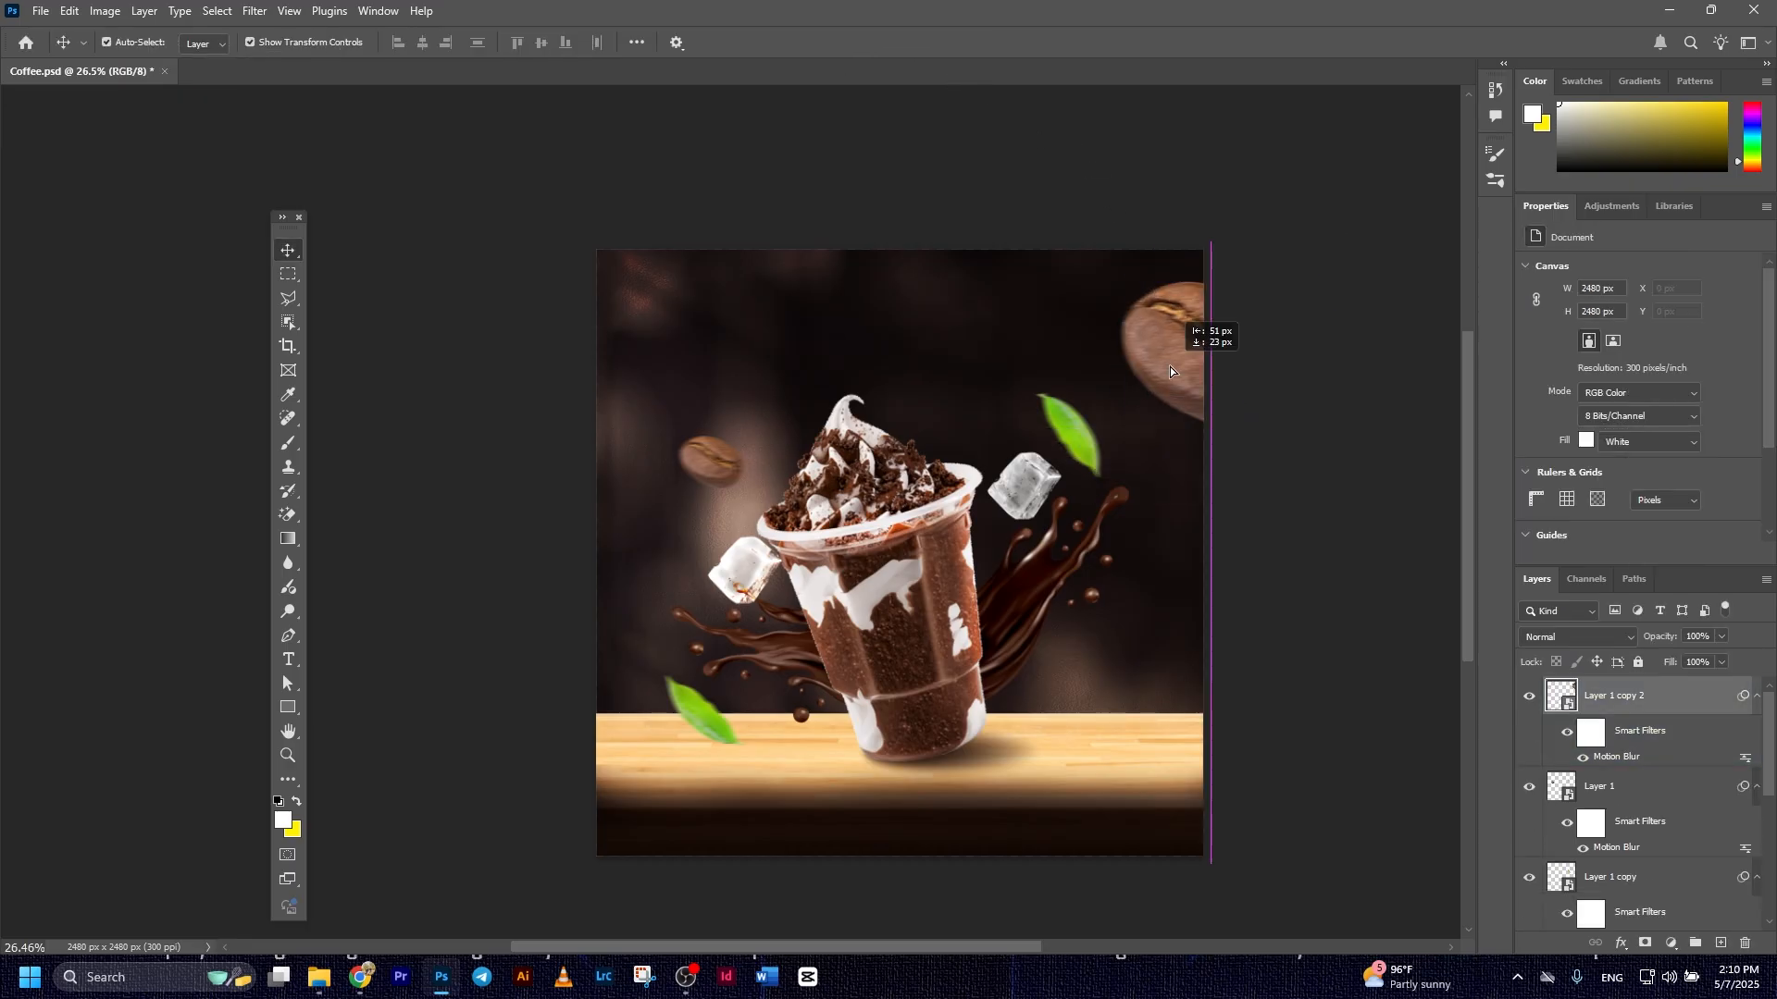
Increase the Motion Blur distance of the large coffee bean at the canvas's right edge
double_click(1617, 757)
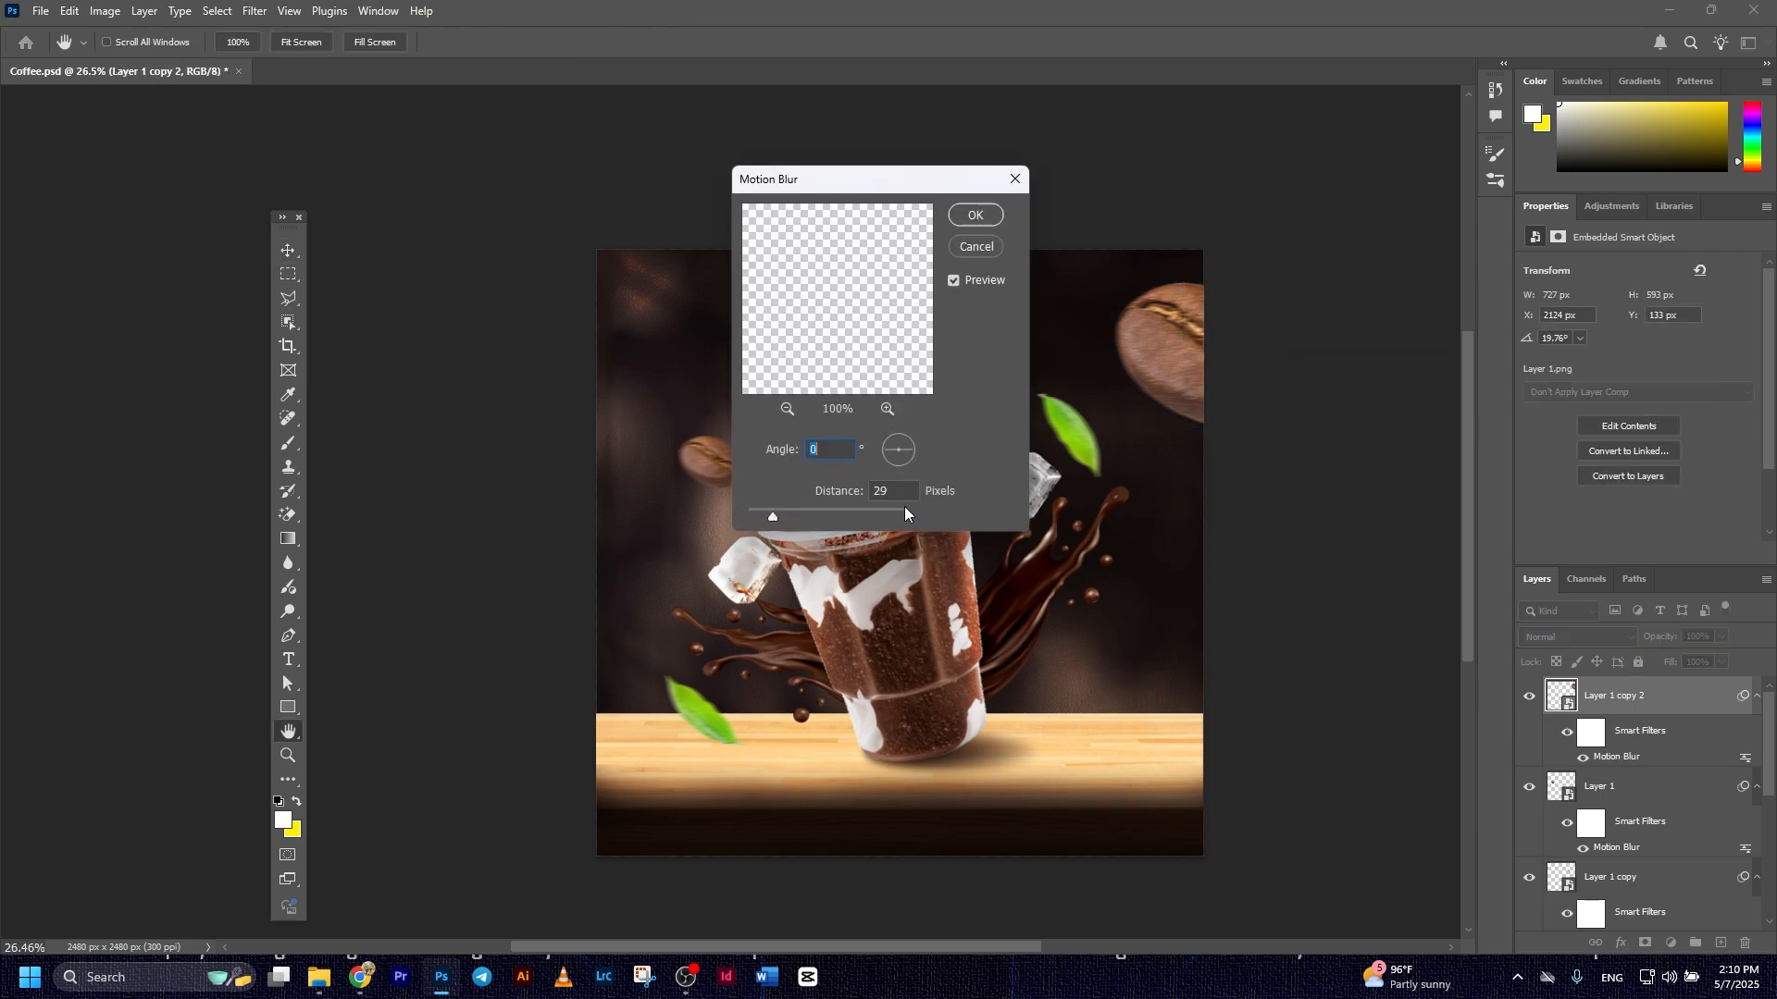
left_click_drag(775, 515, 787, 516)
left_click(975, 217)
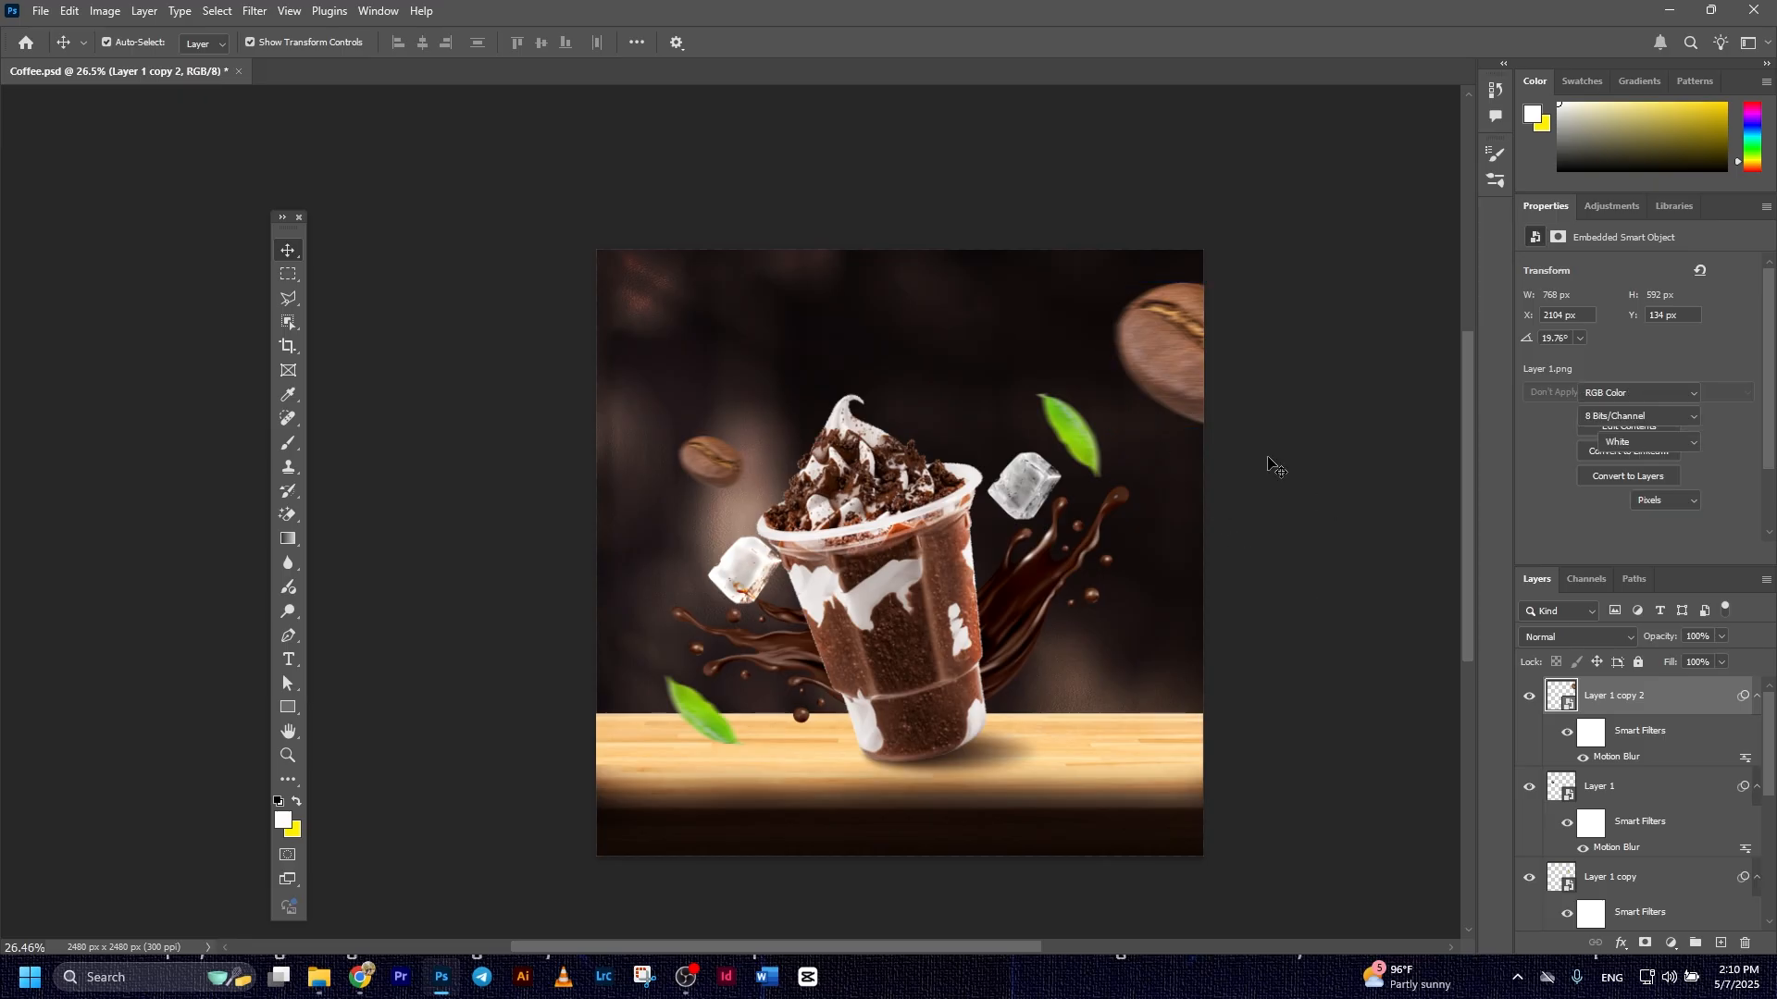
Duplicate the large bean to the canvas's left edge, enlarge the copy to about 406% and leave it partly cut off
left_click_drag(1105, 458, 556, 630)
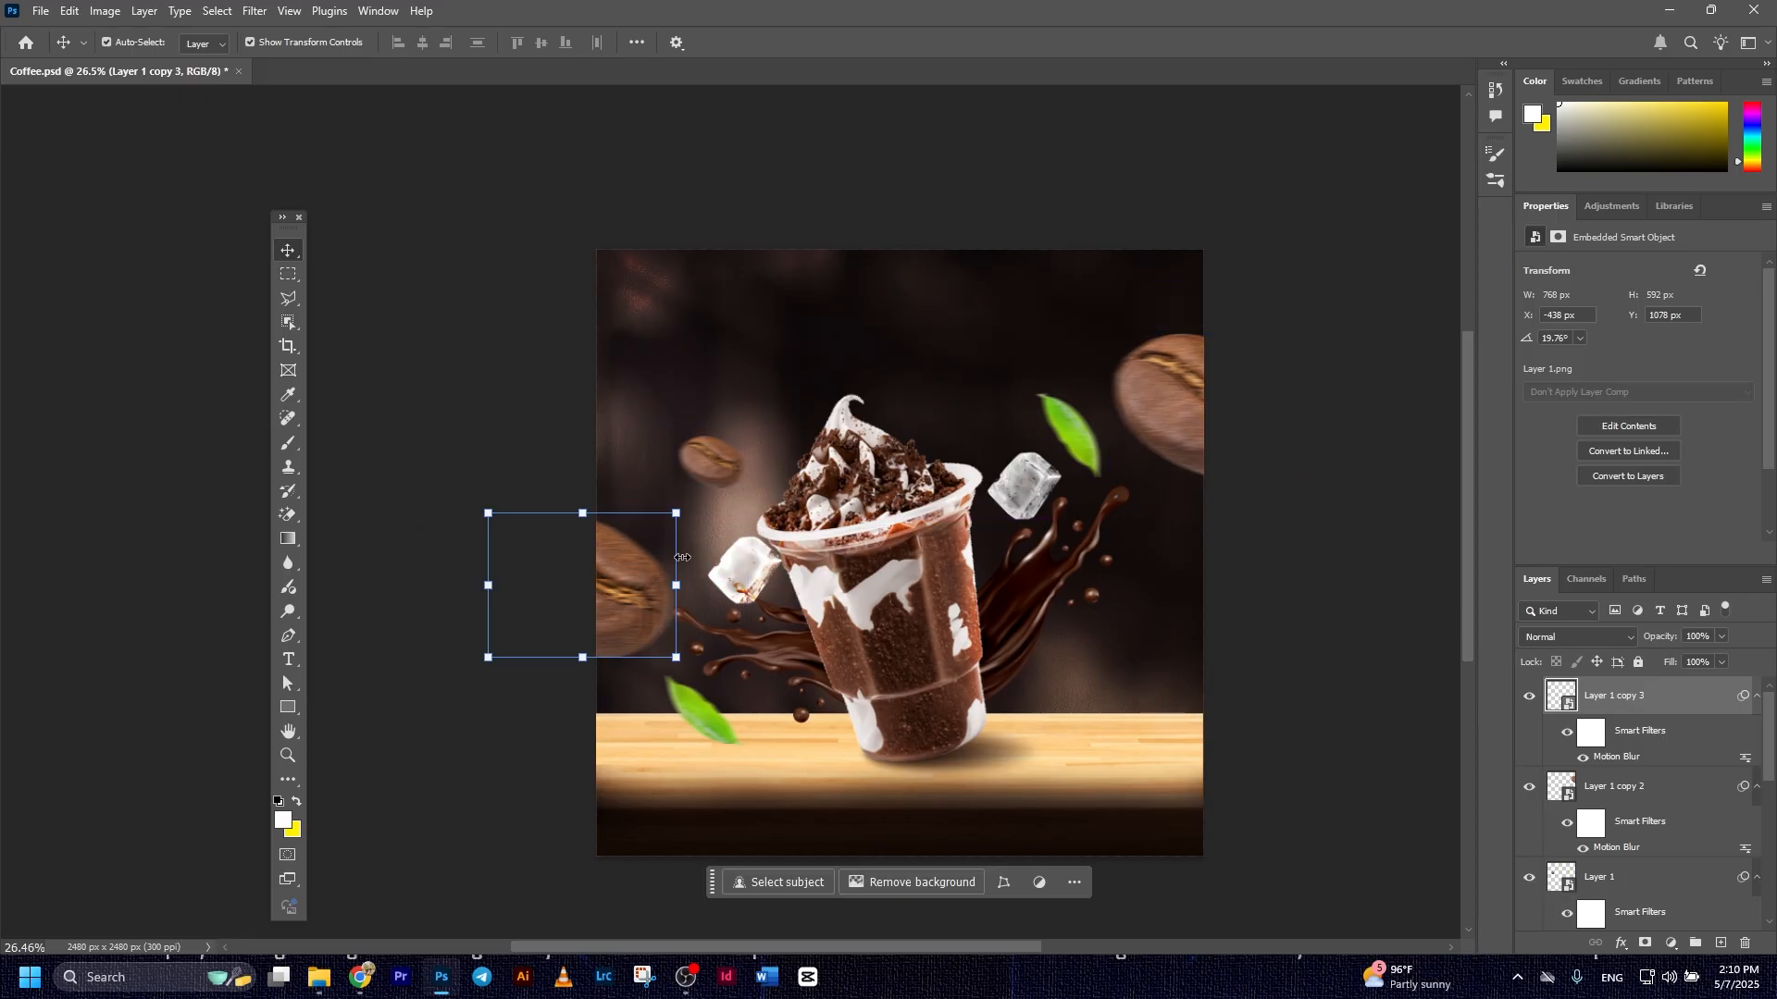
left_click_drag(677, 513, 787, 459)
left_click_drag(691, 556, 806, 520)
left_click_drag(671, 594, 570, 581)
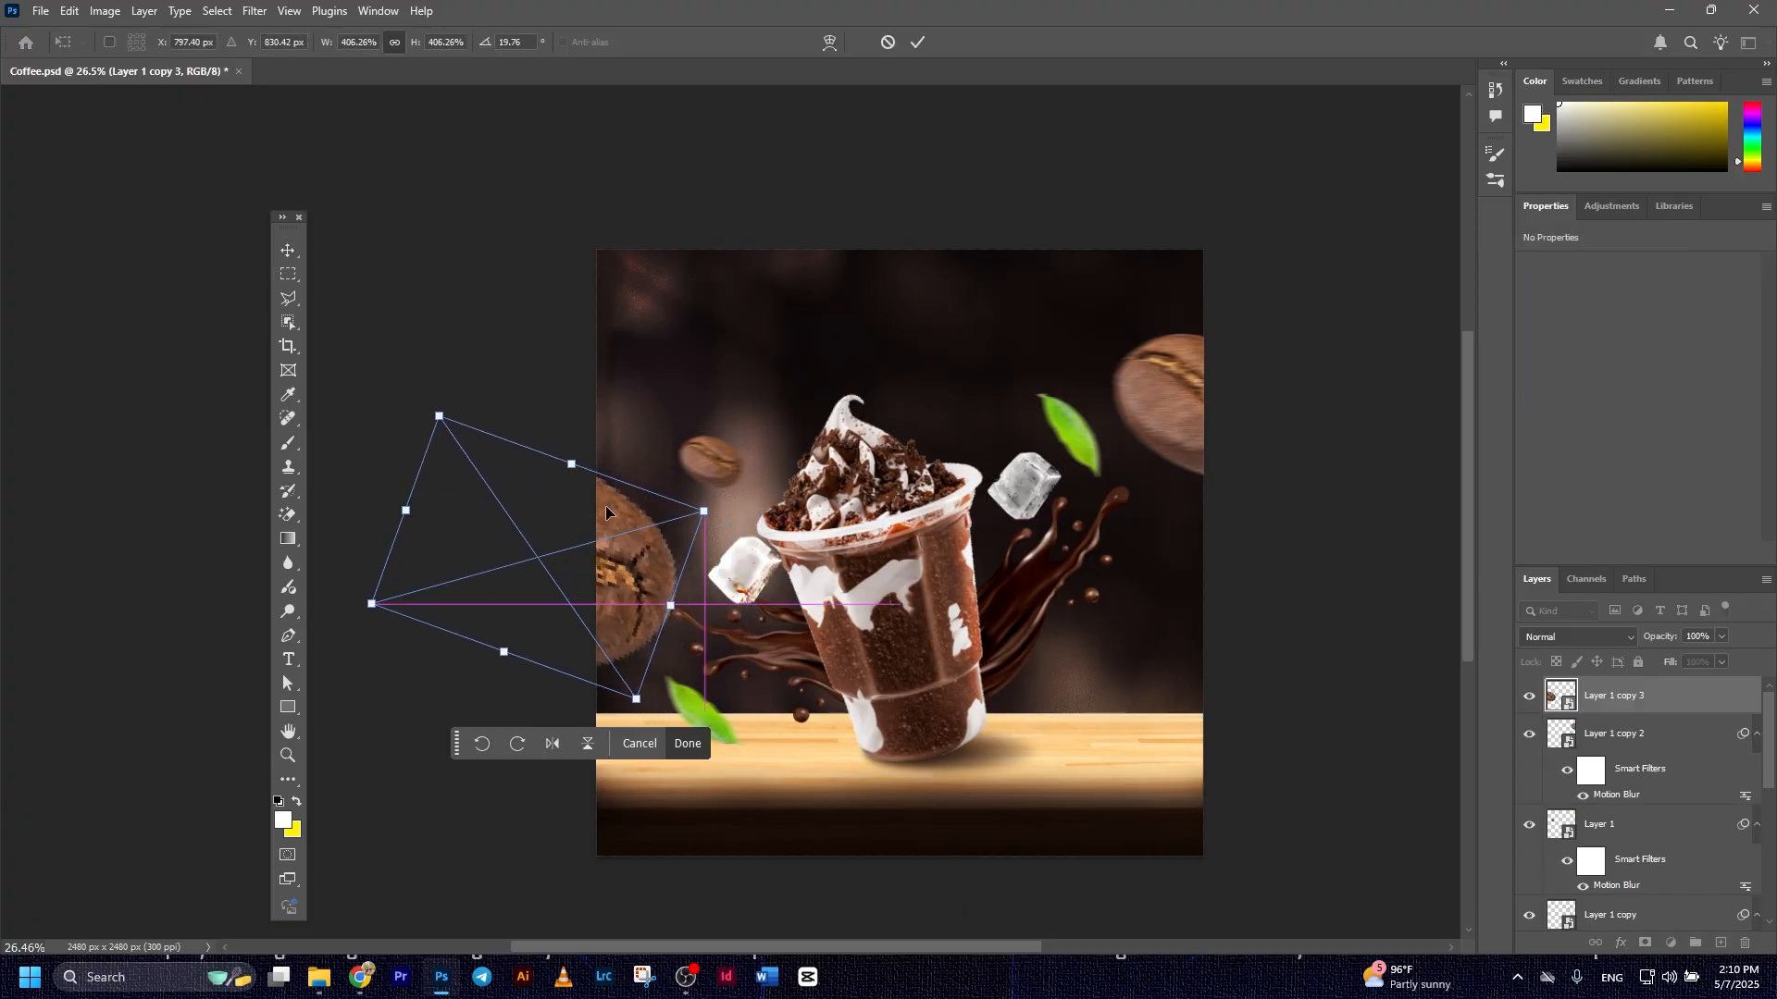
left_click(922, 41)
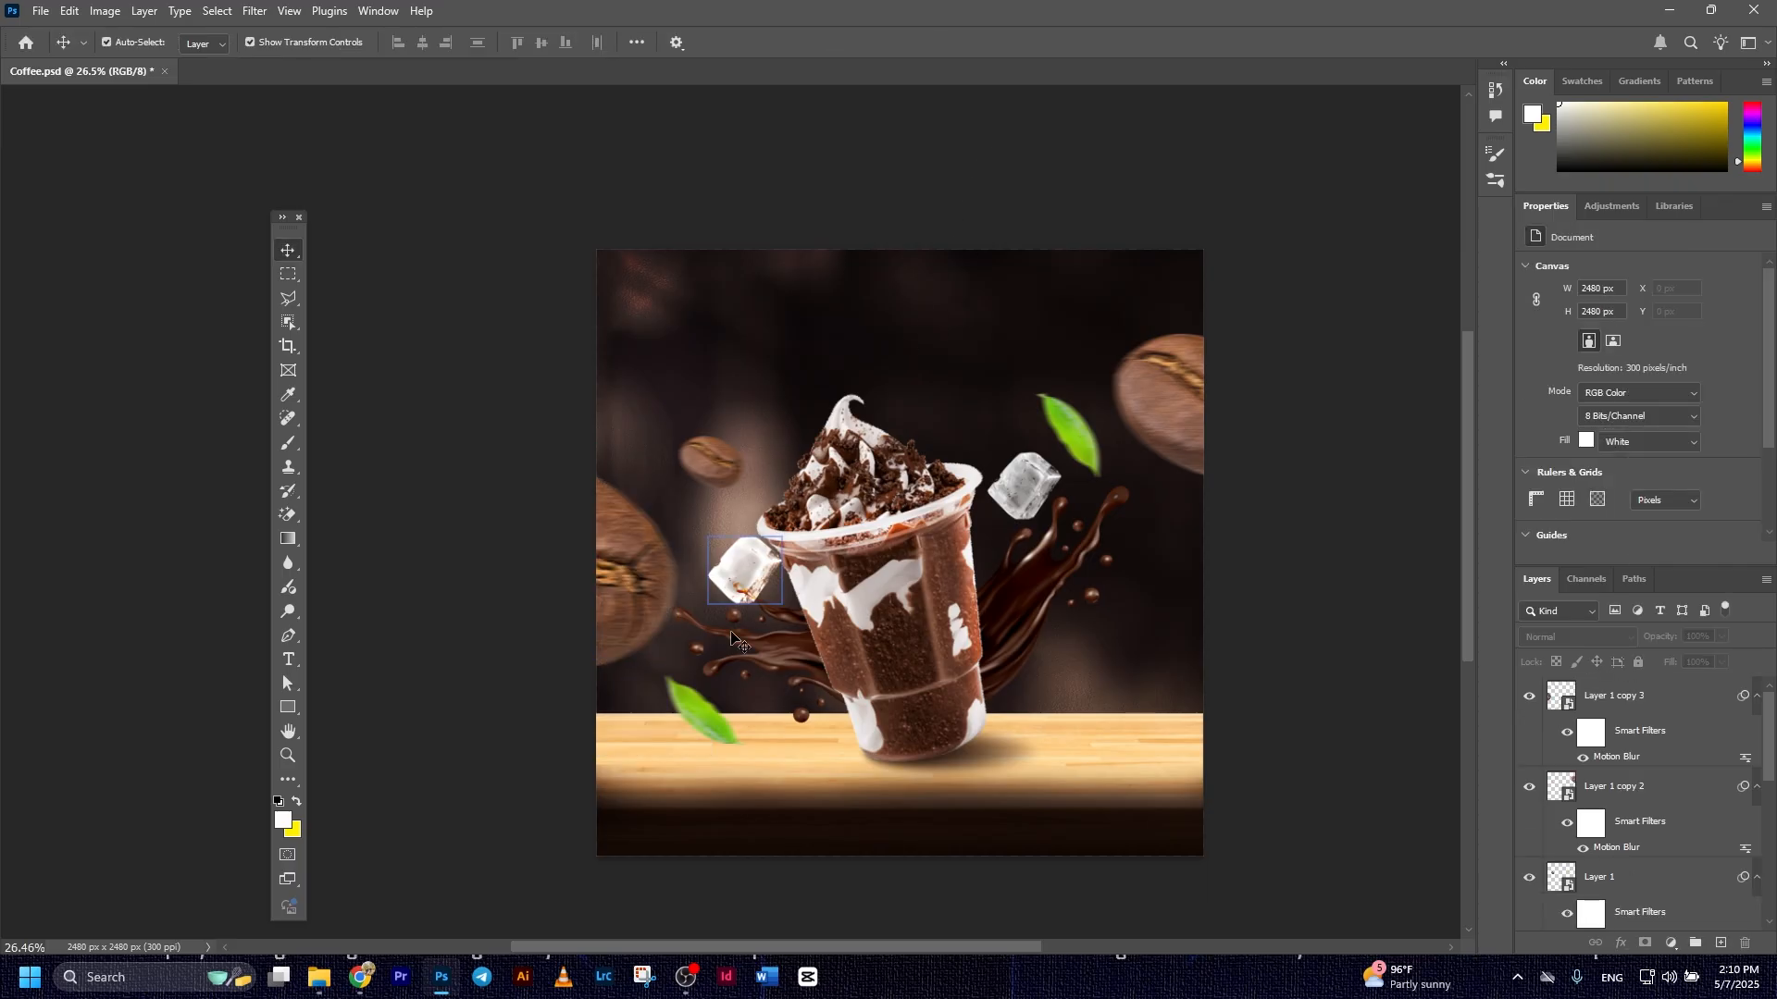
left_click(659, 603)
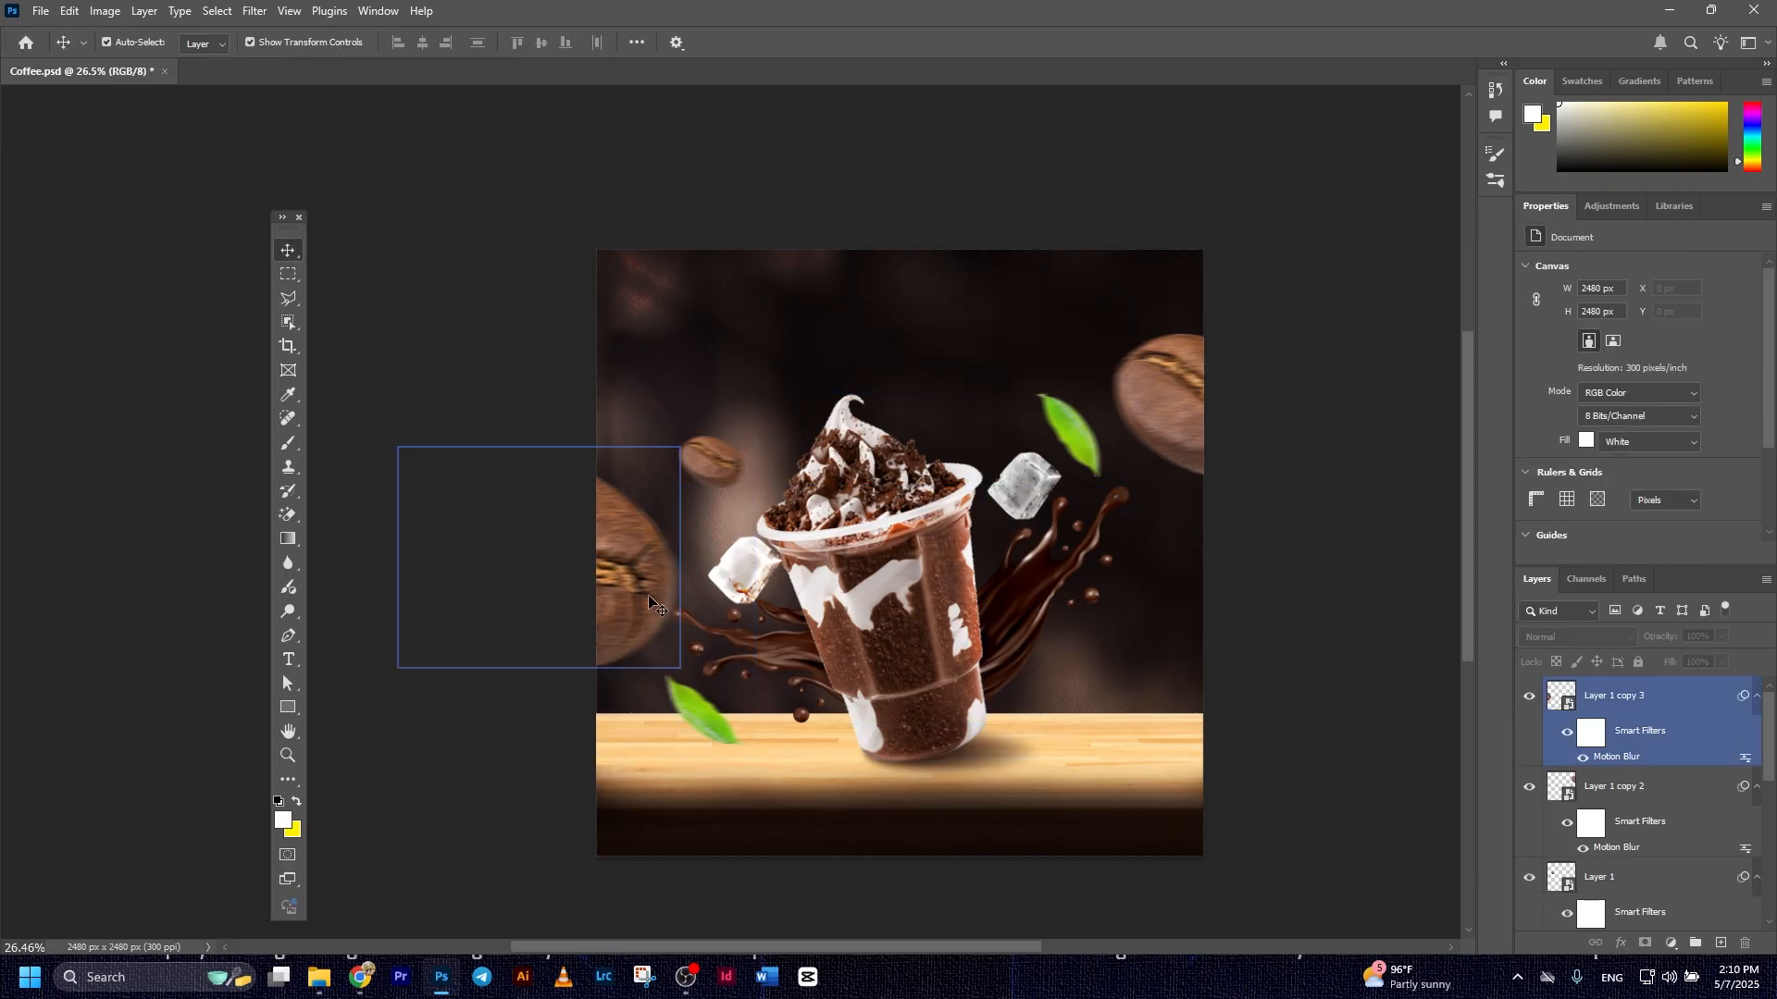
left_click(639, 600)
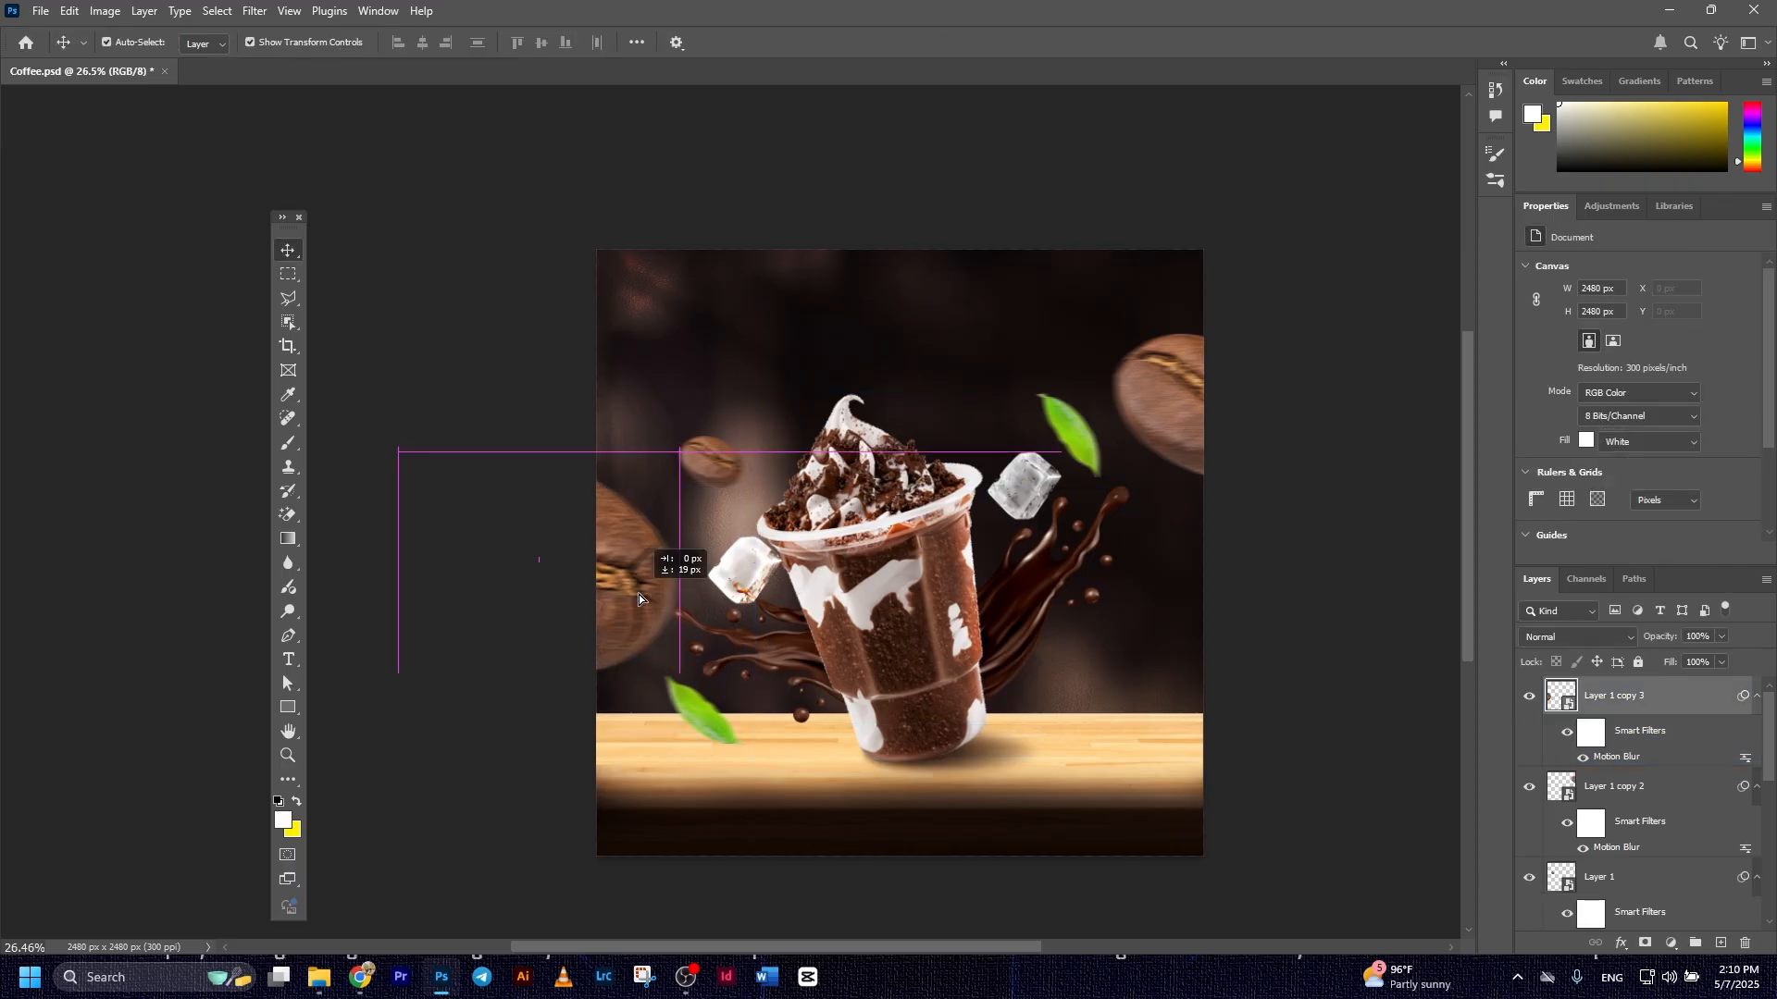
left_click(1333, 580)
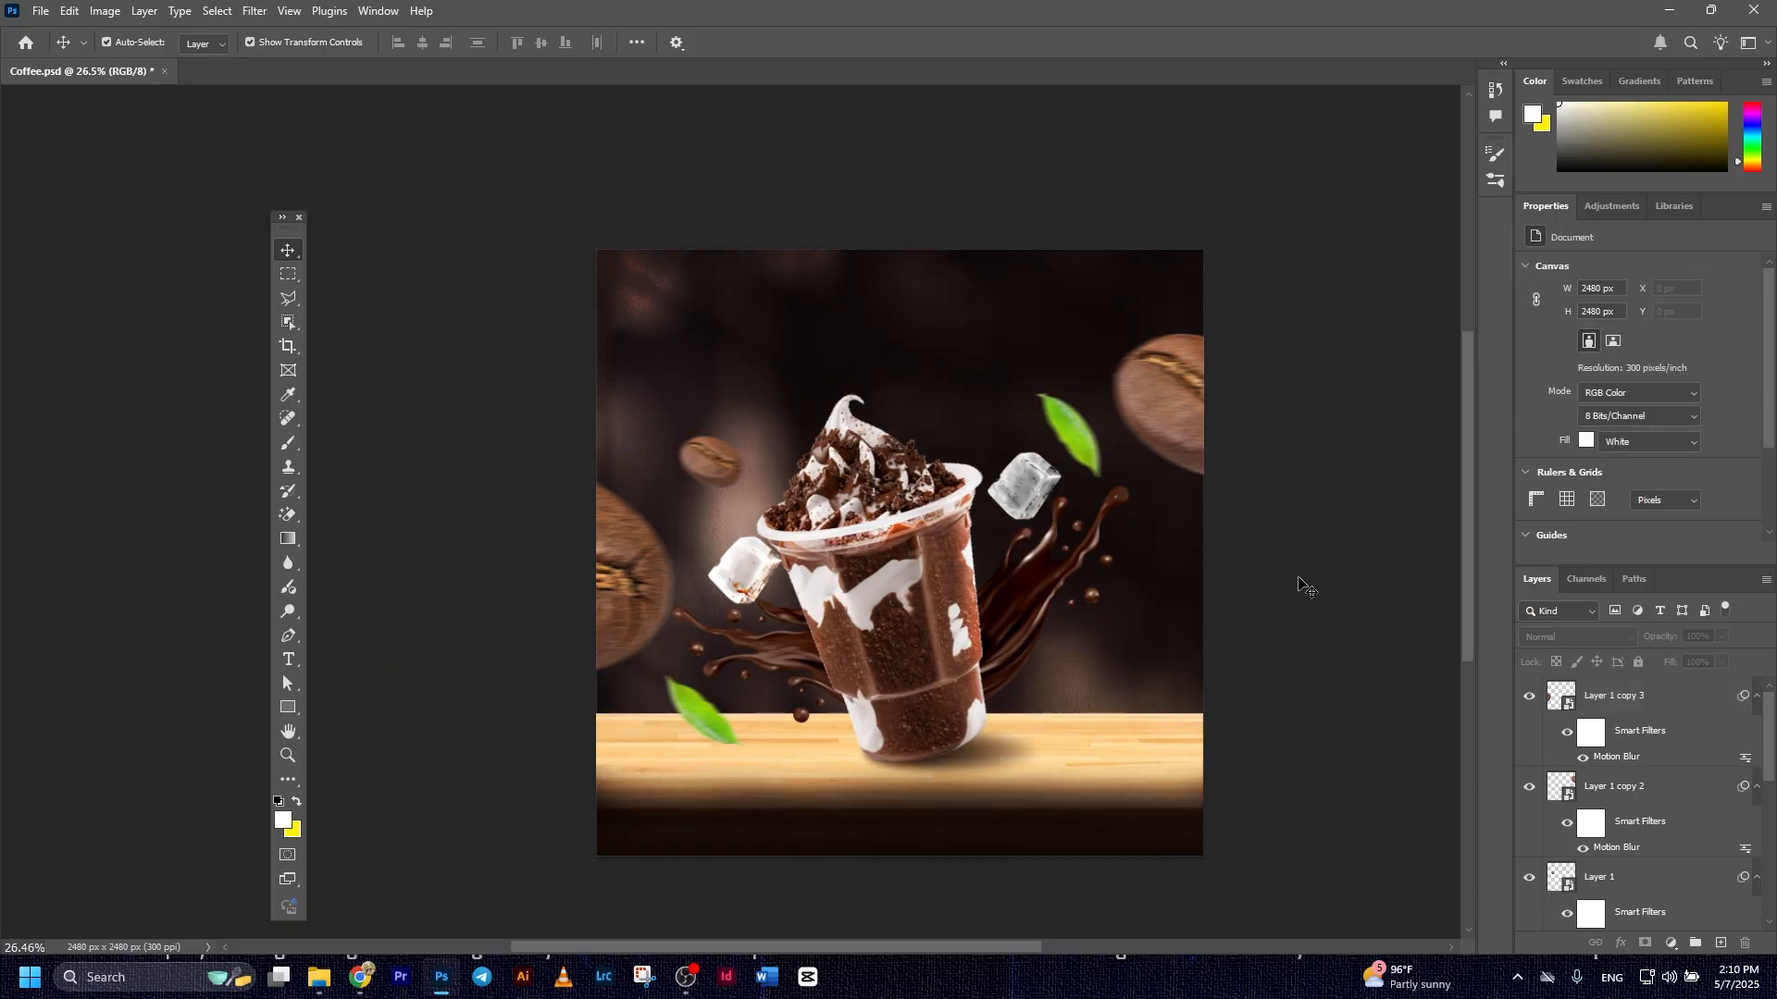
Group all bean, leaf and ice layers, from Layer 1 copy 3 down to ice_, and name the group Elements
left_click(1618, 732)
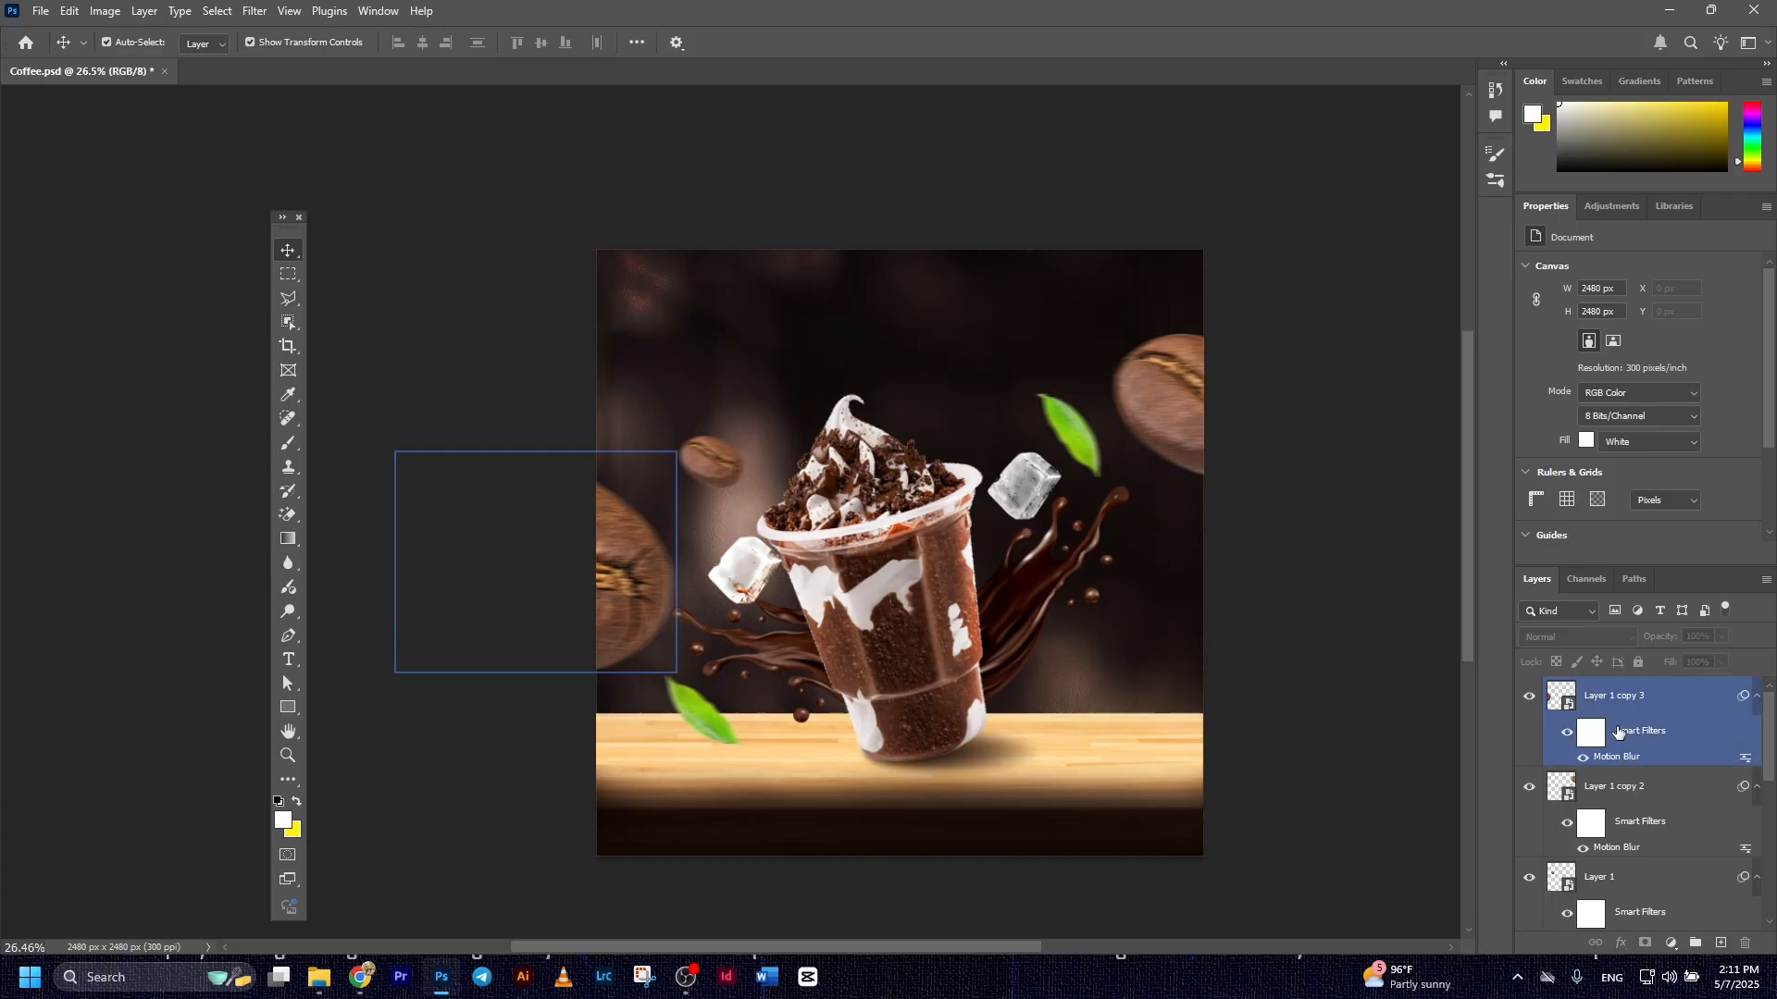
scroll(1629, 694, "down", 2)
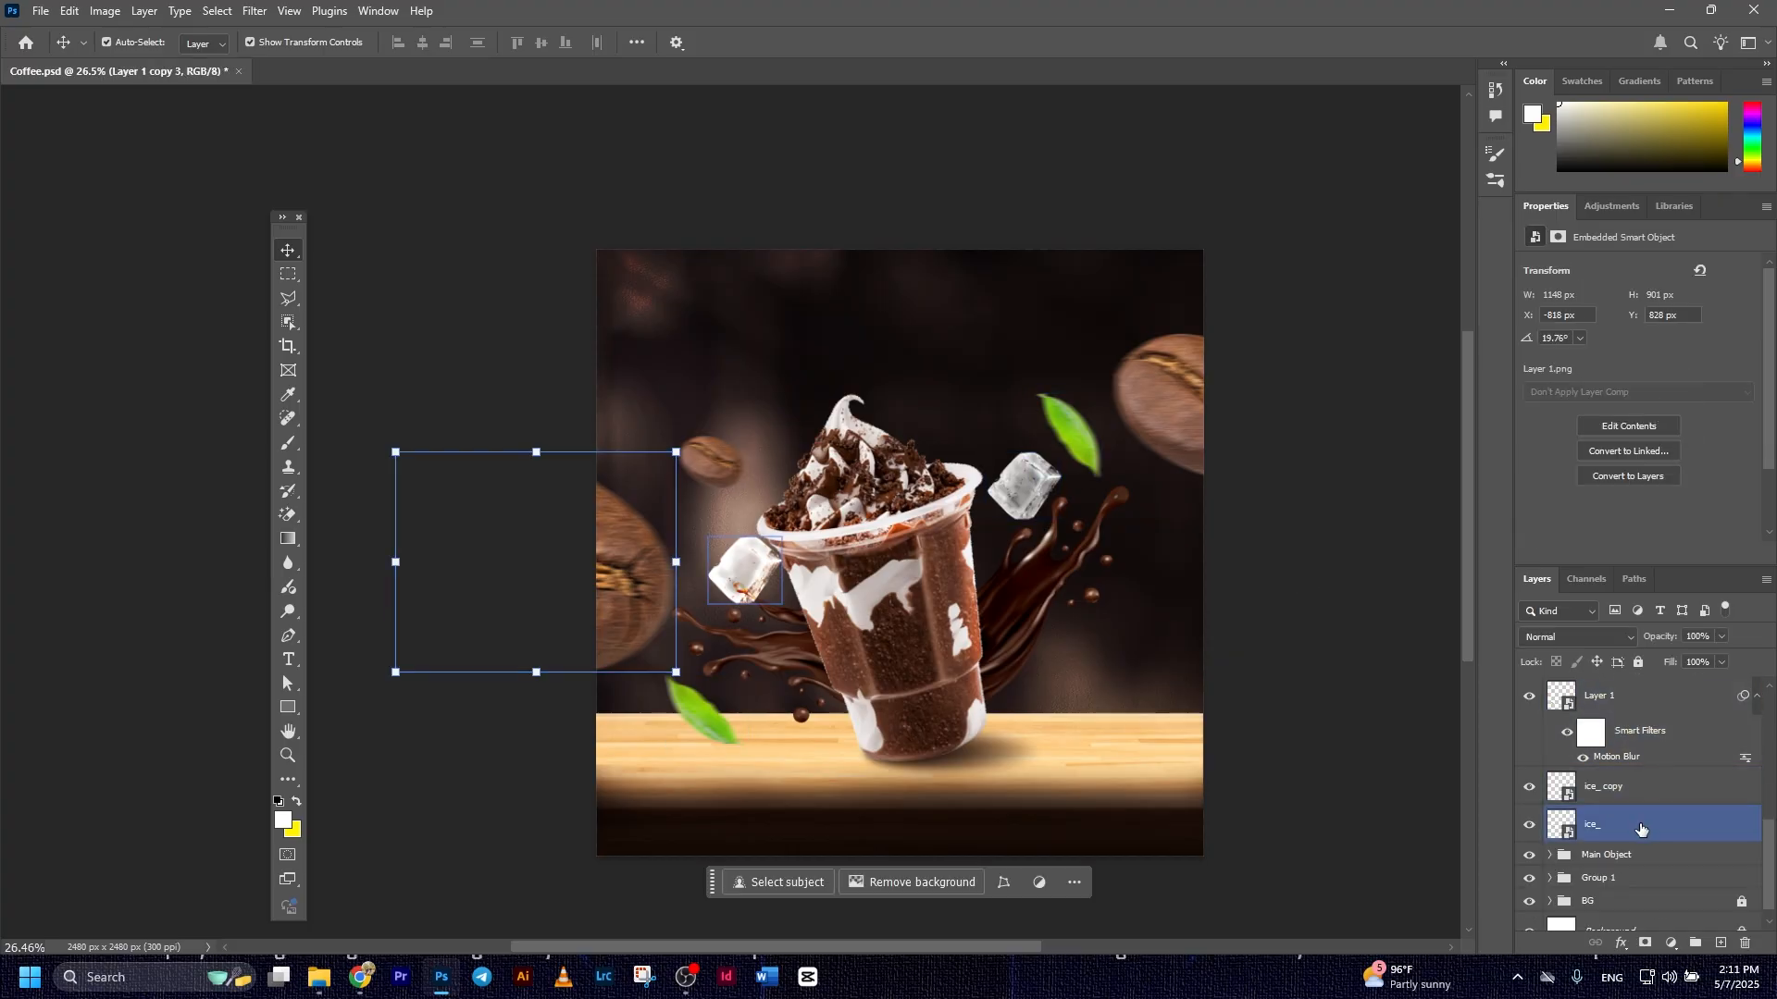
left_click(1640, 826, "shift")
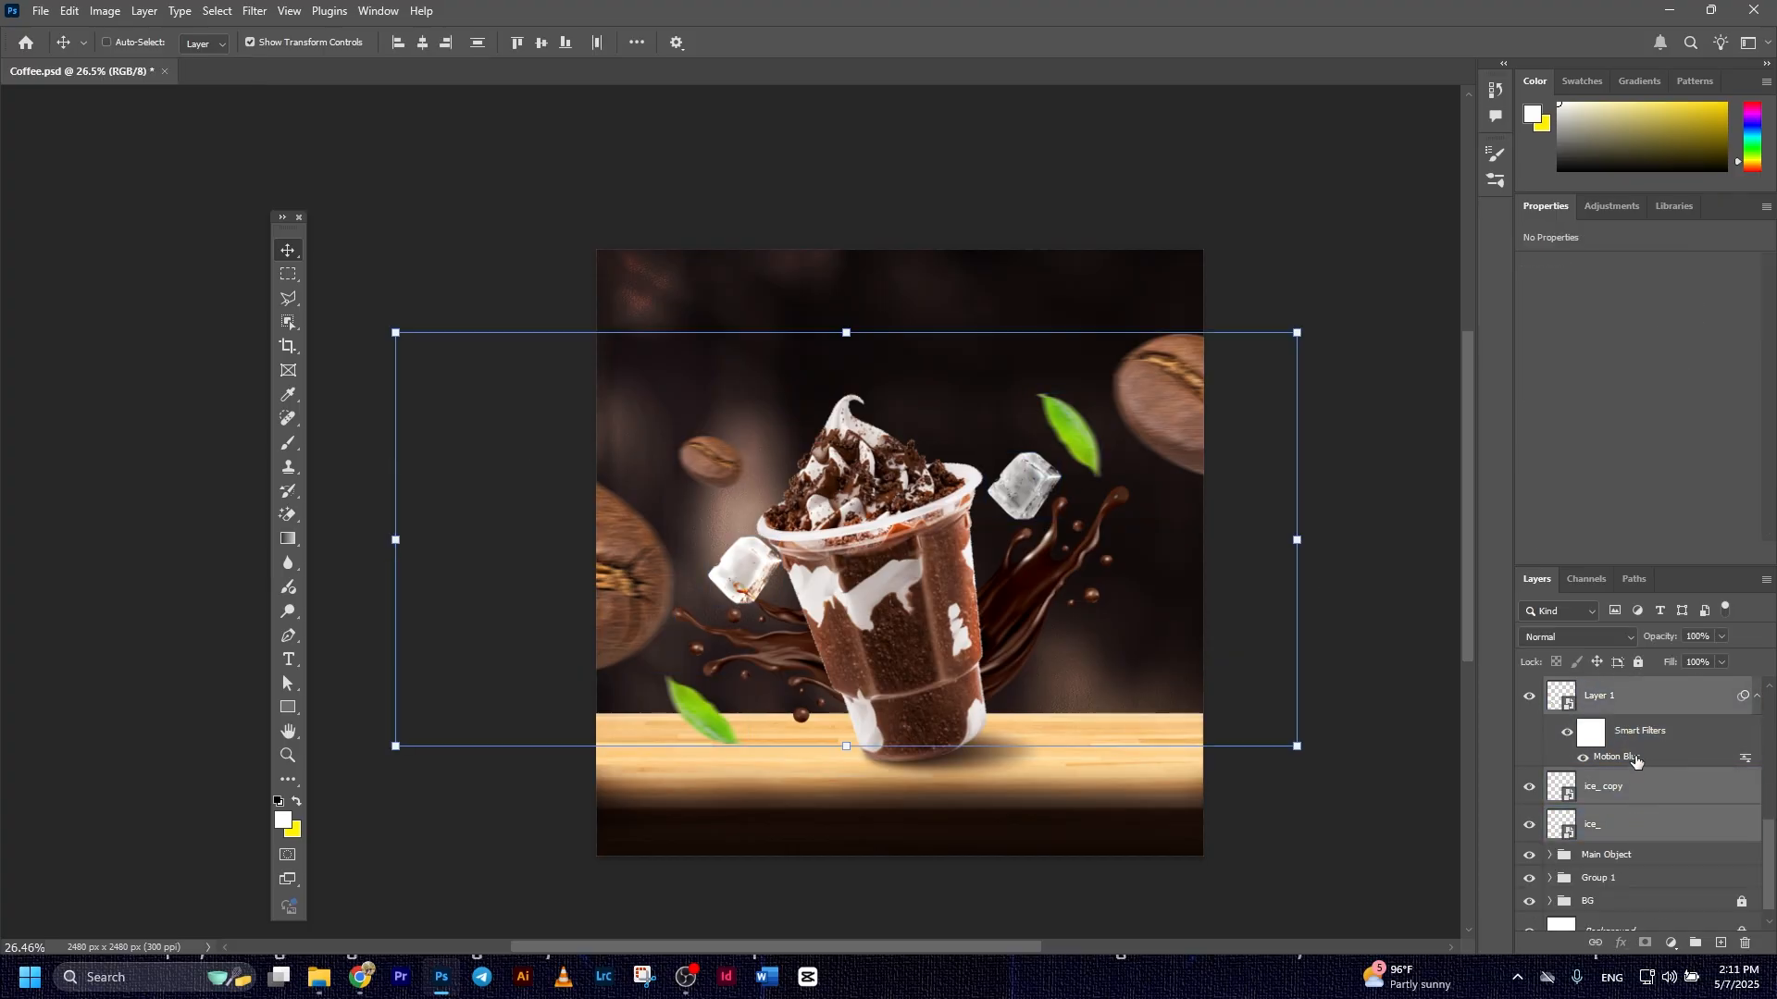
key("ctrl+g")
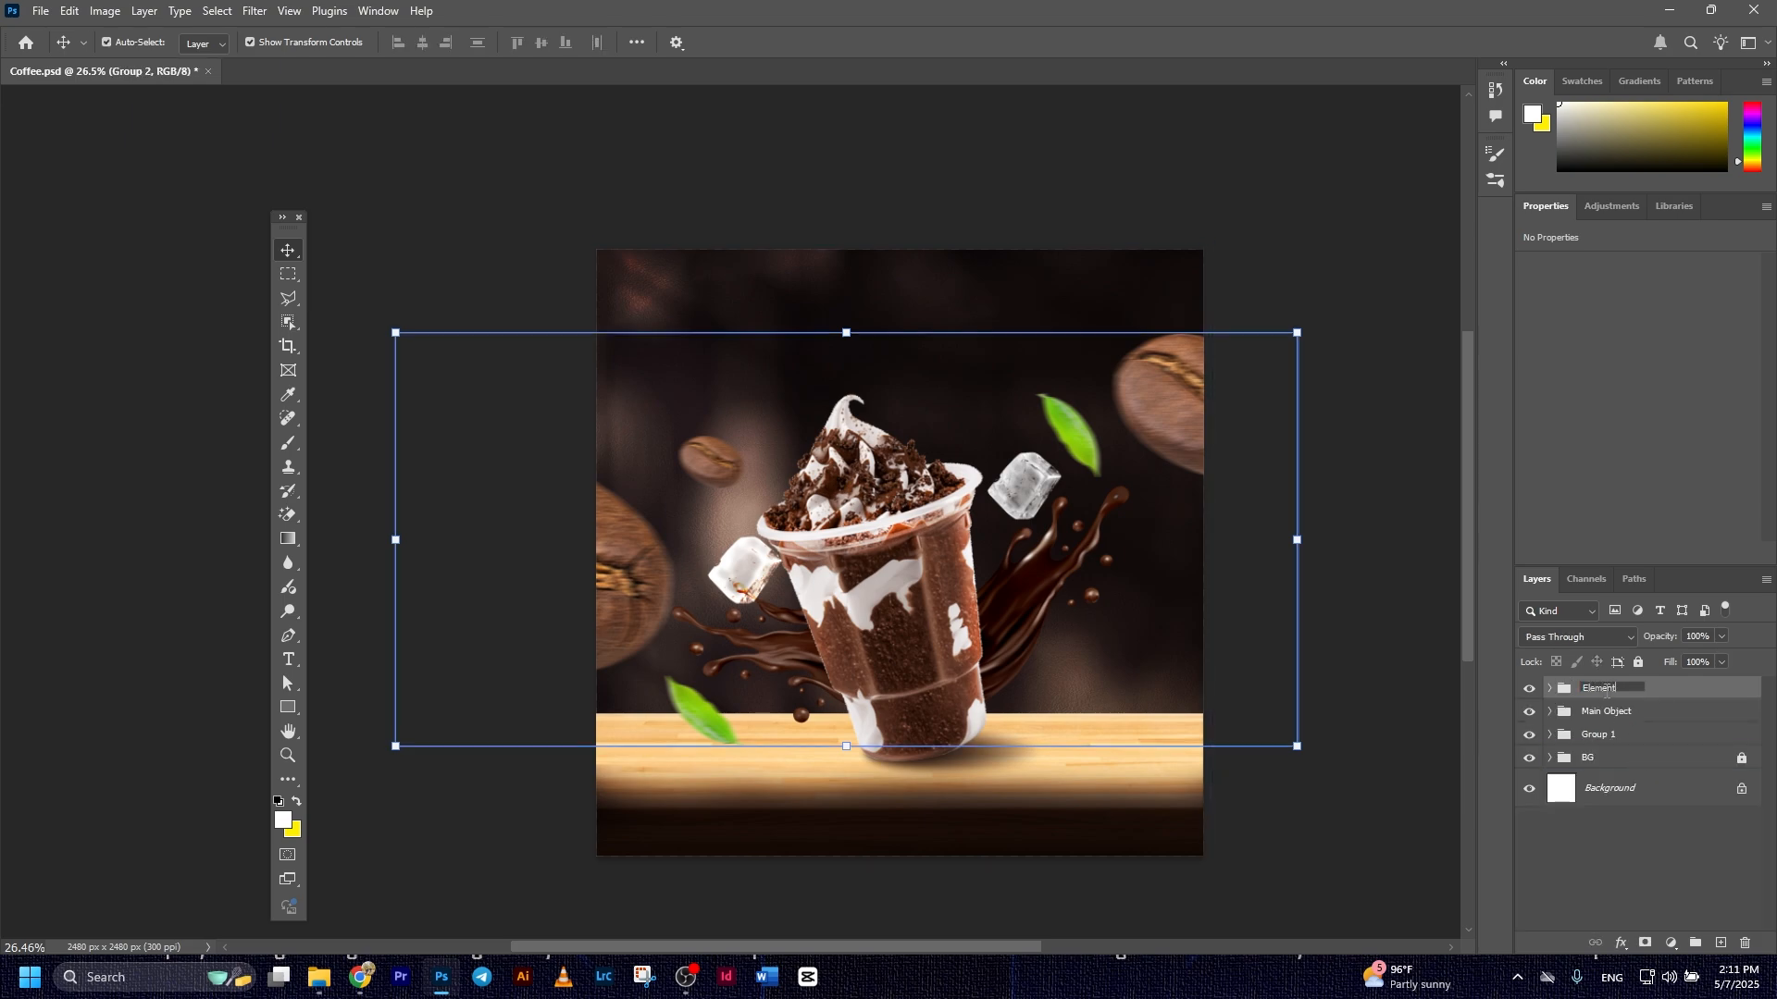
key("Return")
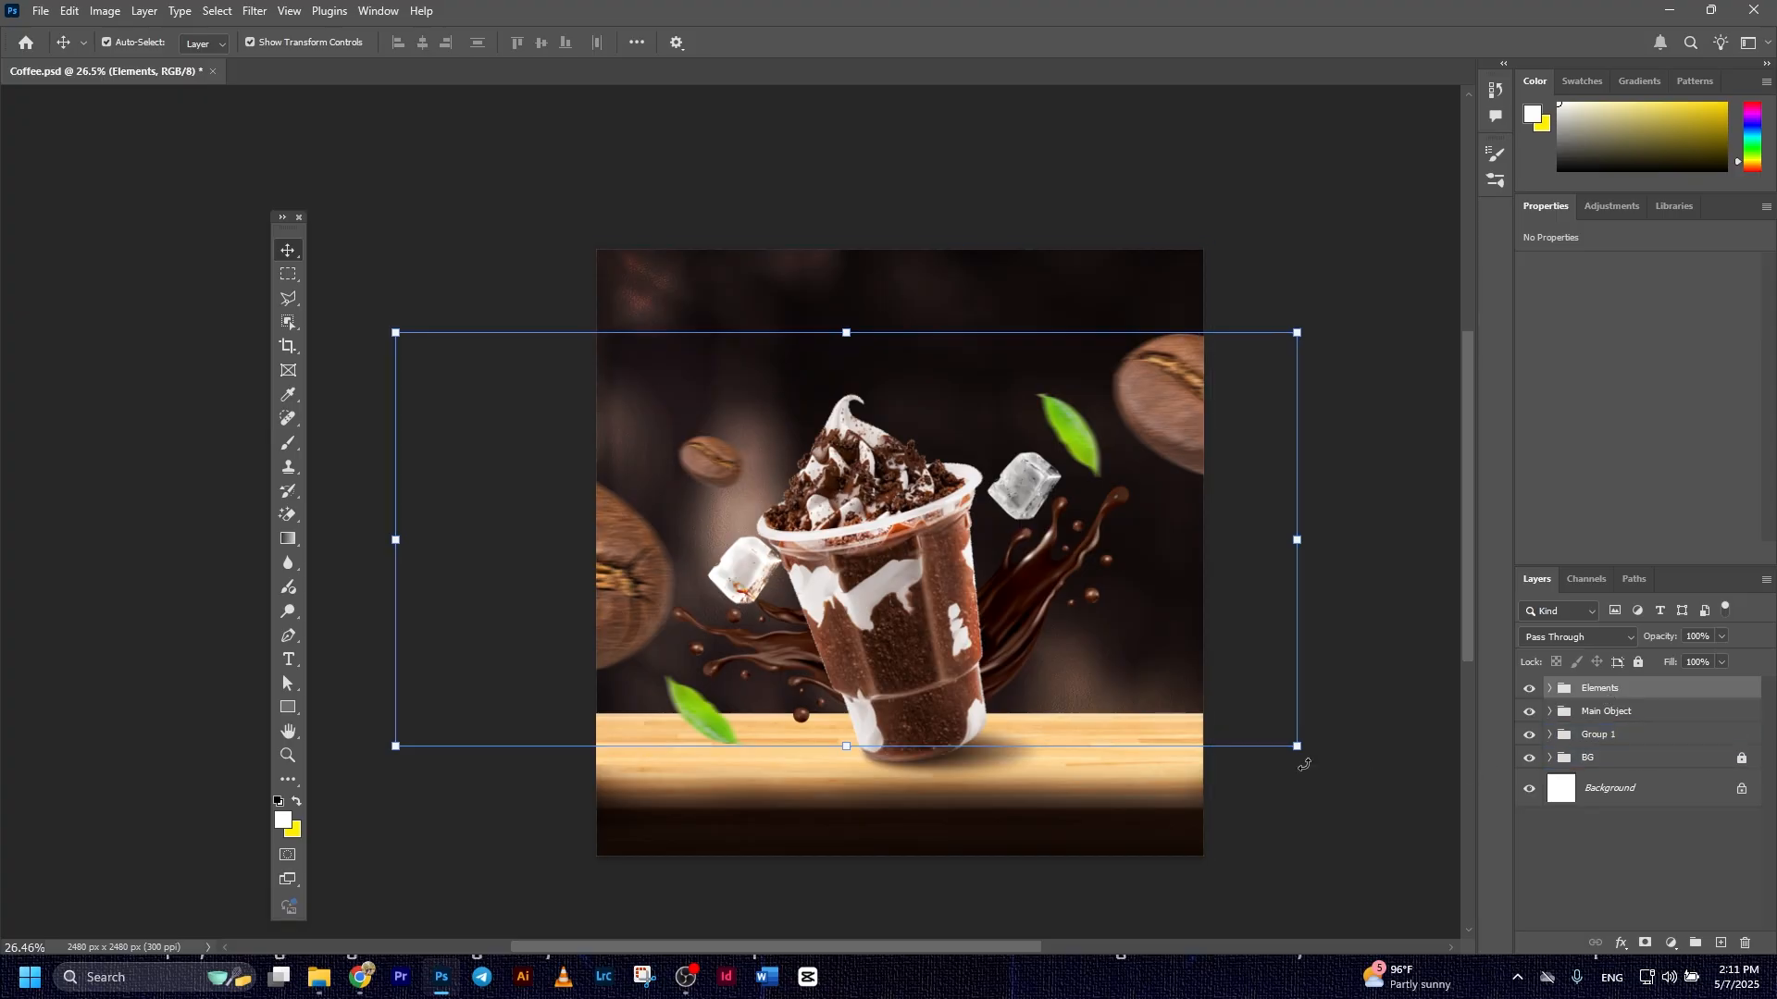
Rotate the large coffee bean at the canvas's right edge to about -75°
left_click(1153, 415)
left_click_drag(1154, 416, 1171, 418)
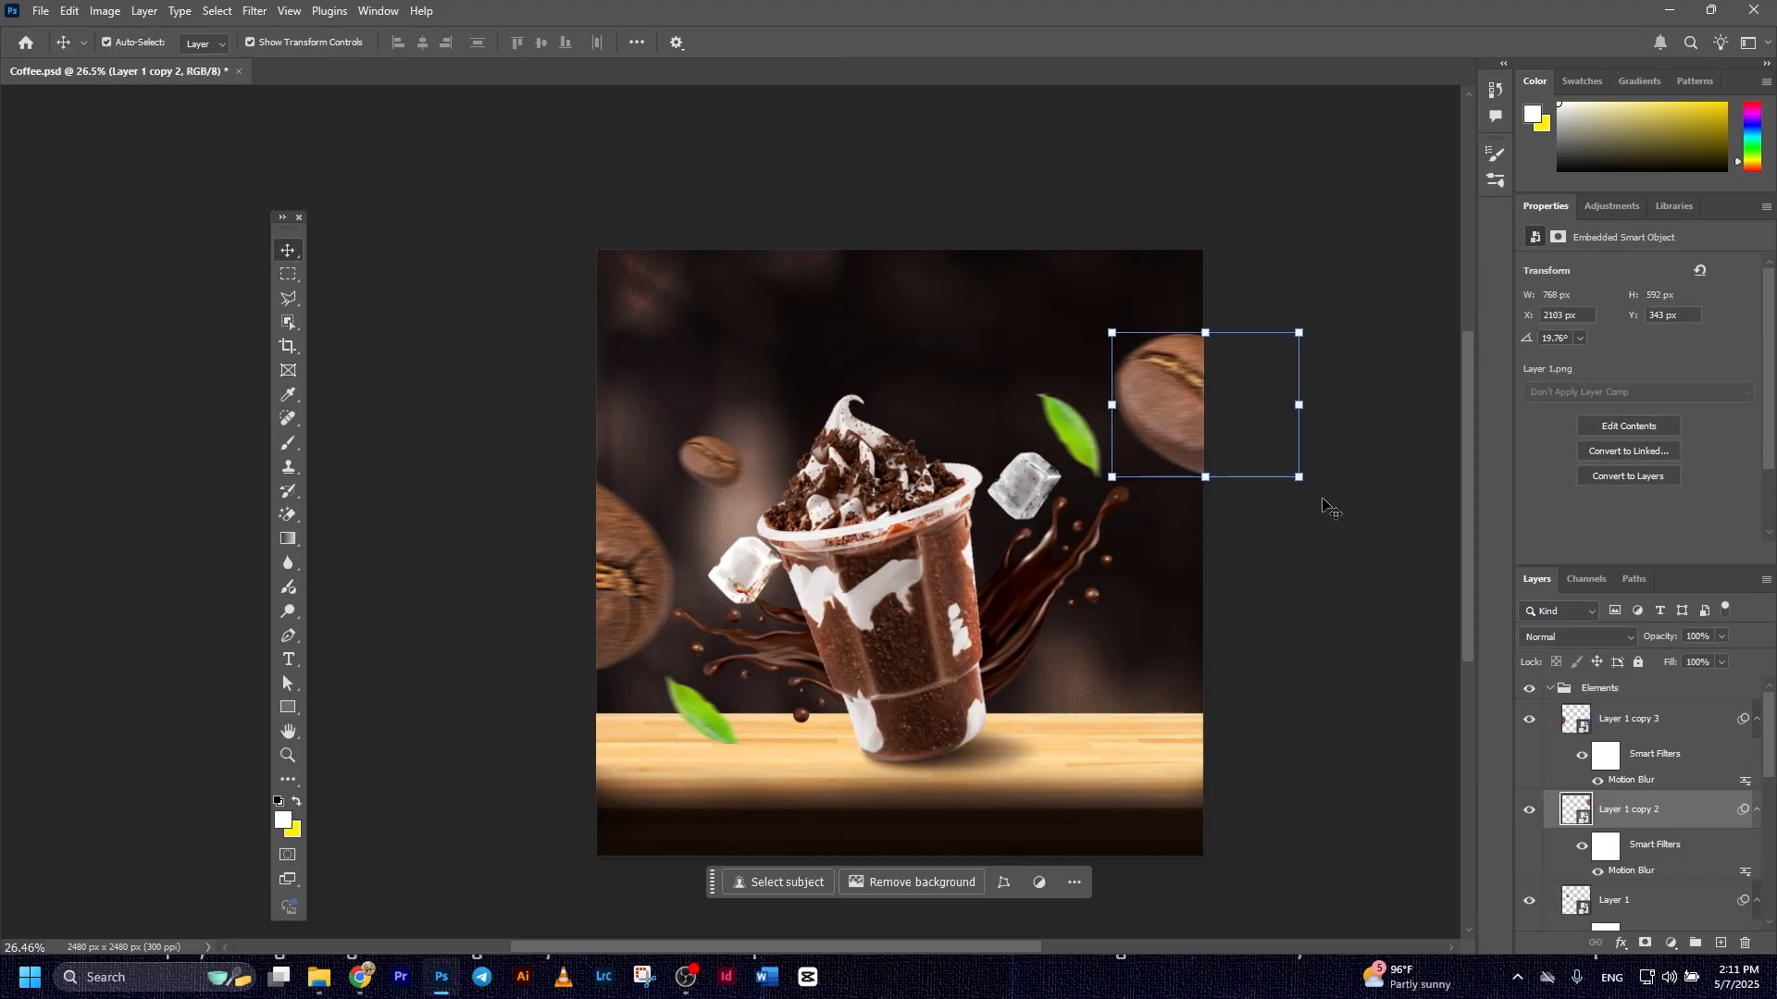
left_click_drag(1312, 492, 1234, 274)
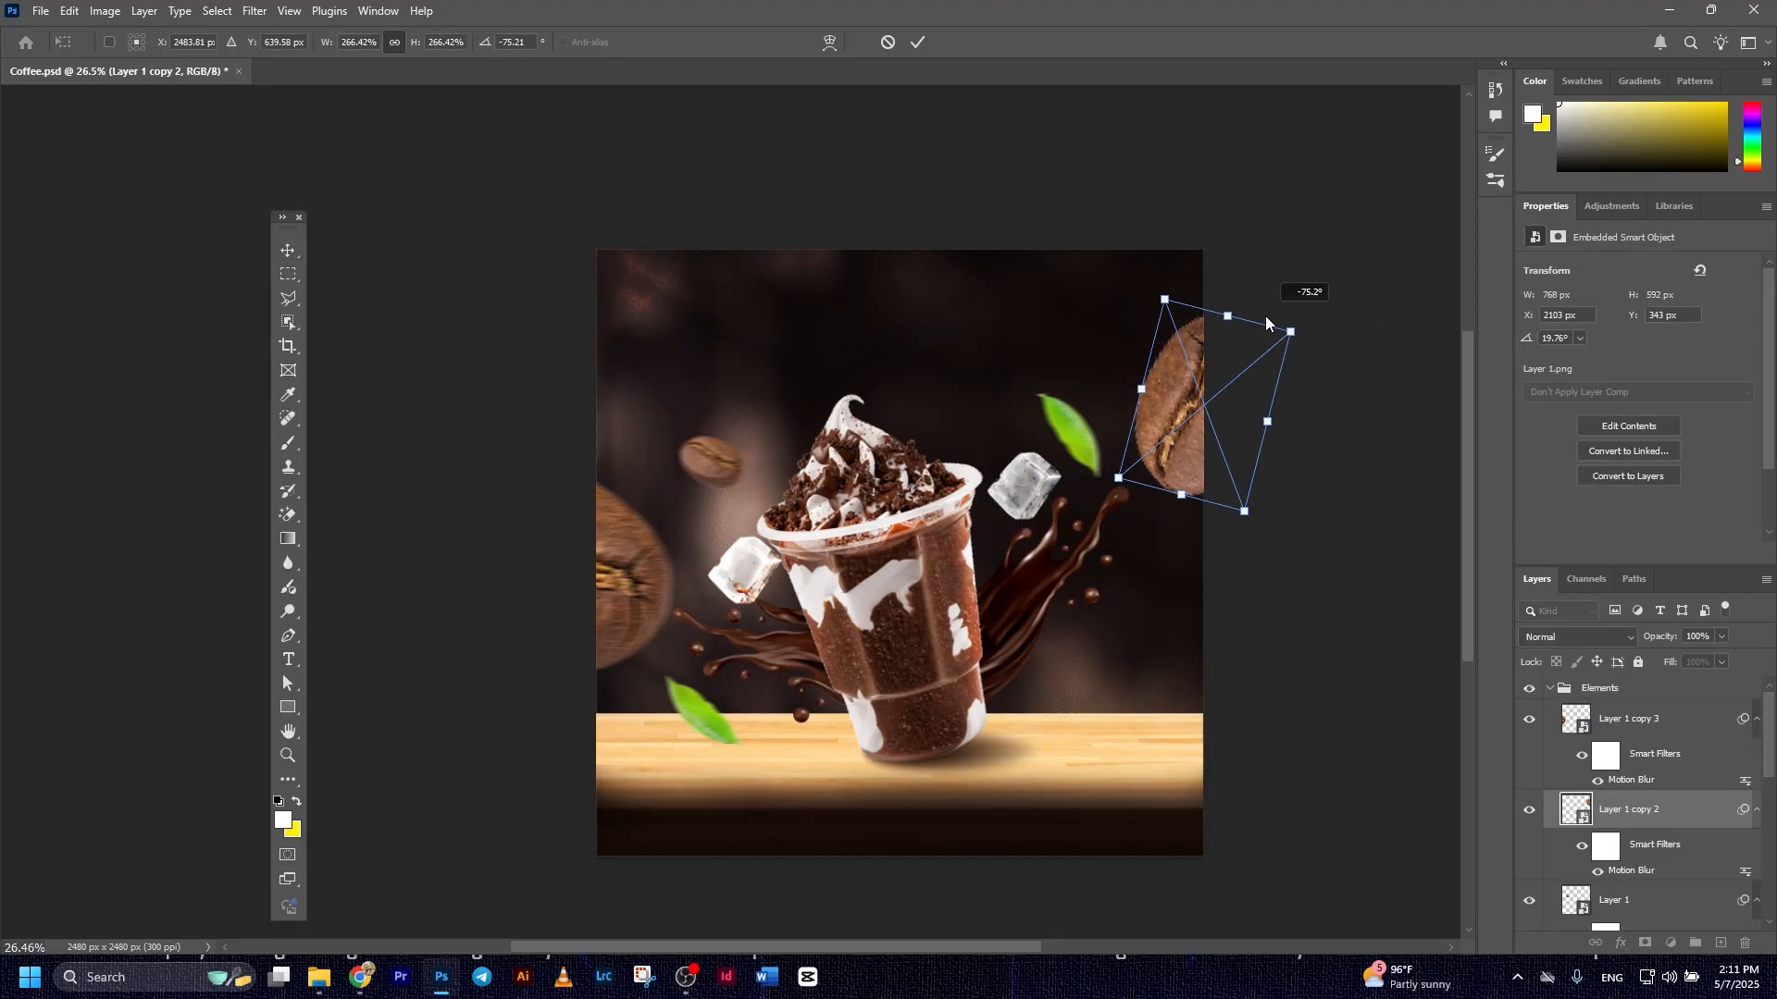
left_click(917, 42)
left_click(1281, 289)
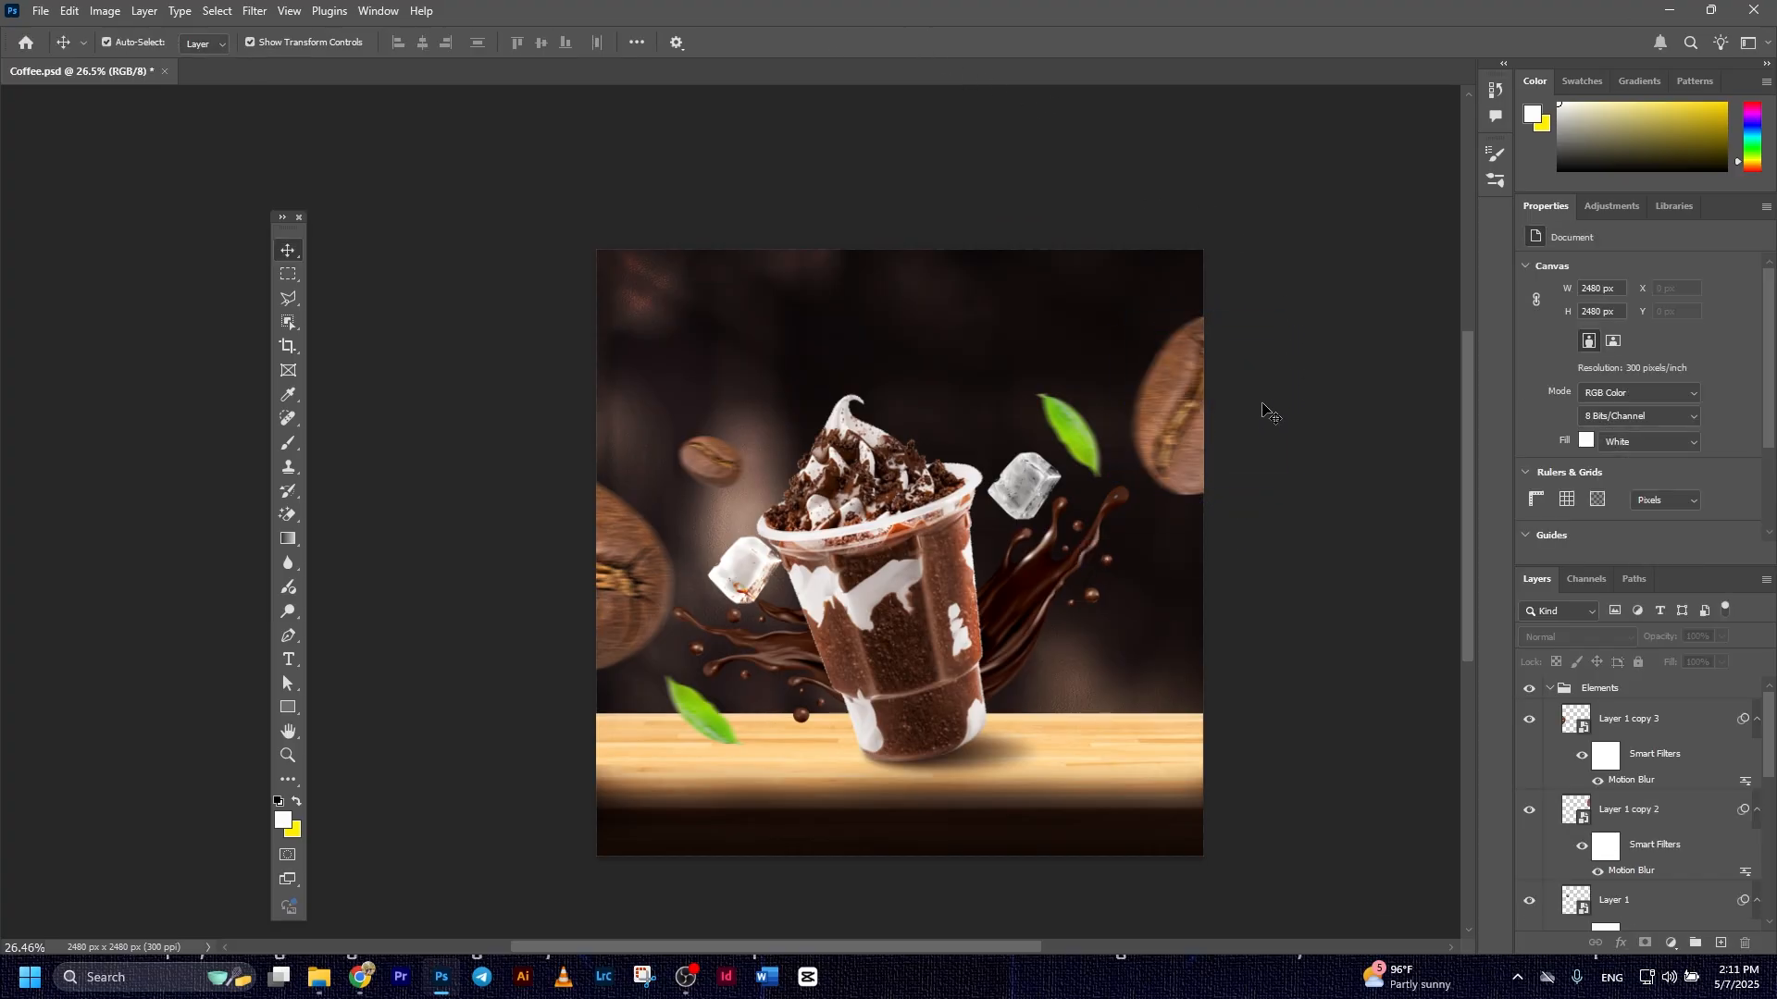
Lower the left-edge bean over the table with its rotation at about 30°, and shift the lower leaf right beside it
left_click_drag(605, 650, 631, 716)
left_click_drag(689, 801, 676, 842)
left_click_drag(618, 703, 624, 708)
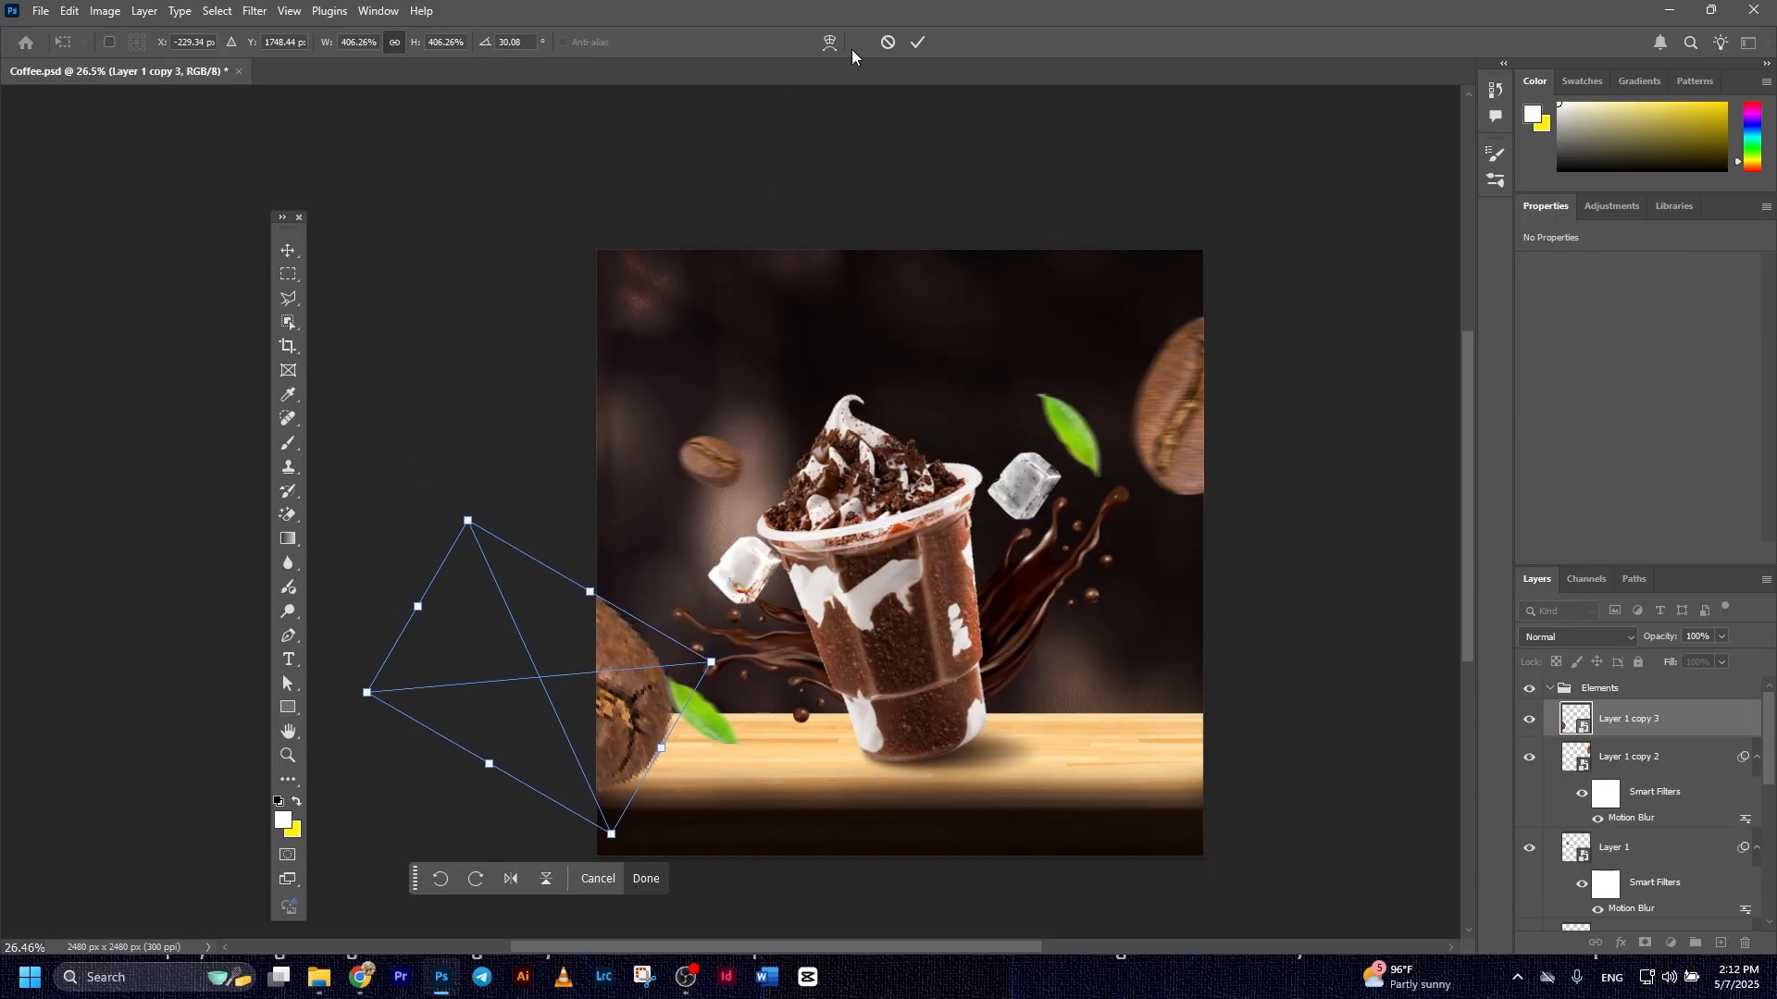
left_click(917, 42)
left_click_drag(708, 710, 747, 726)
left_click(835, 223)
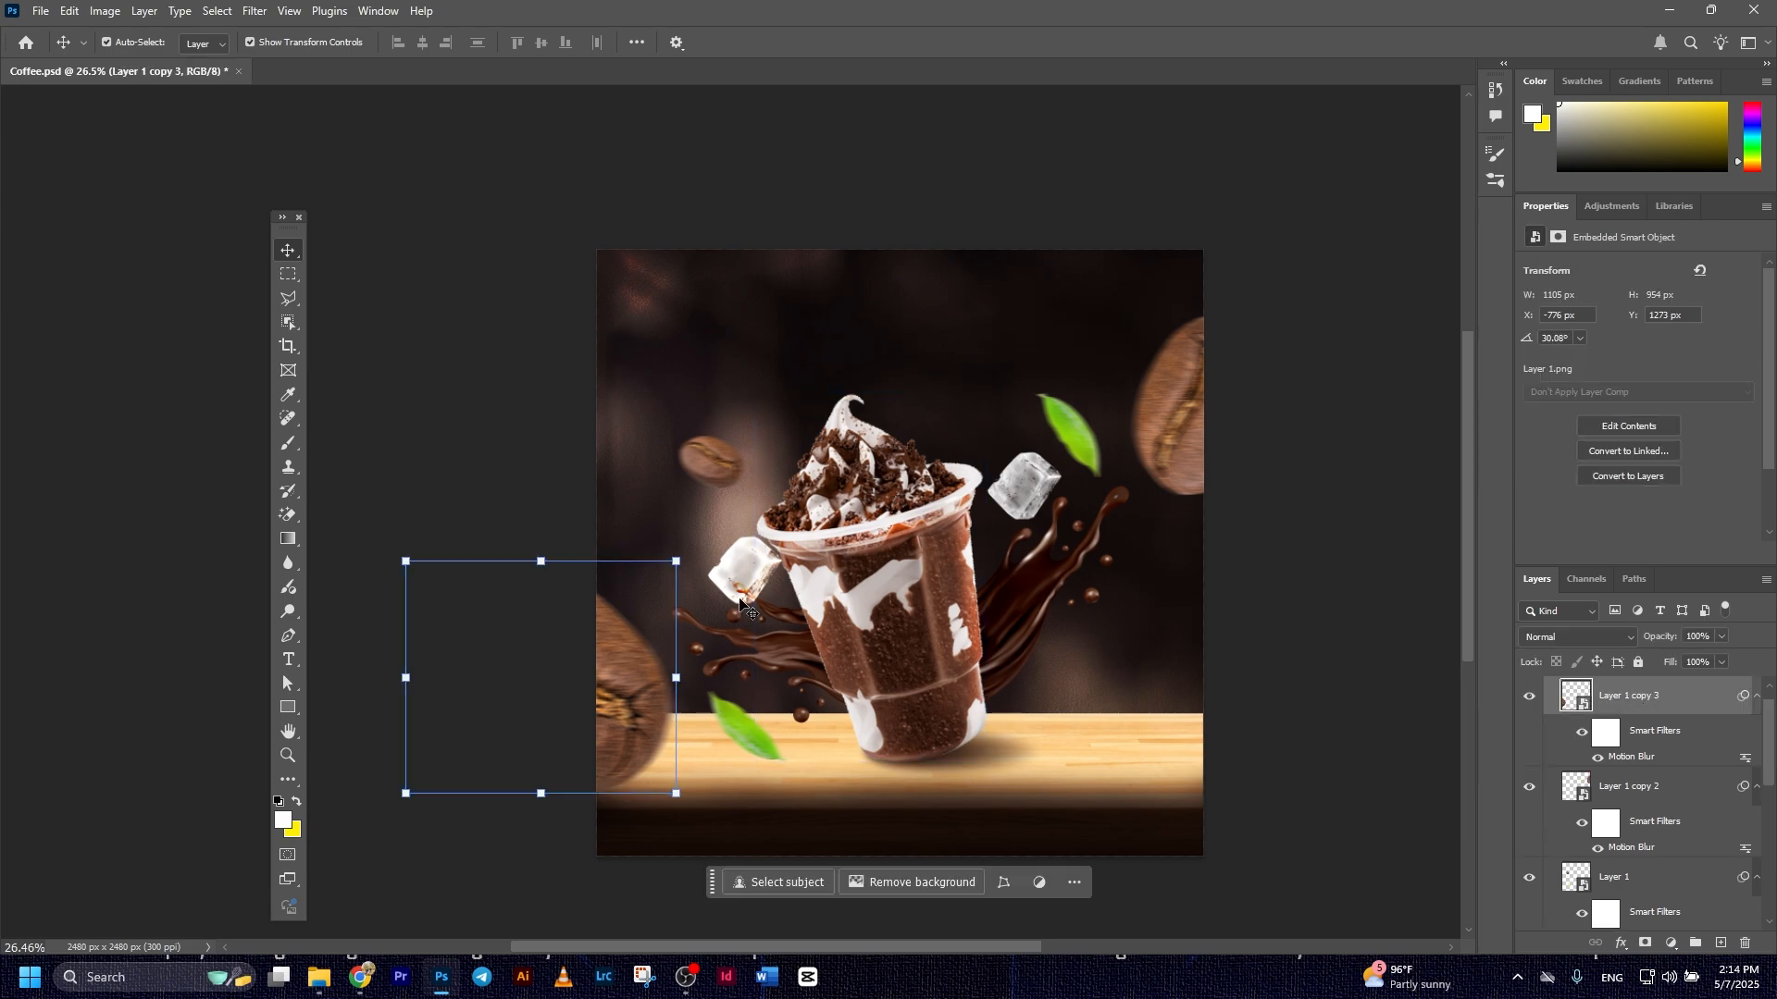
Add the white title "chocolate iced coffee" in Impact at 45.12 pt and position it above the cup
left_click(289, 660)
left_click(748, 327)
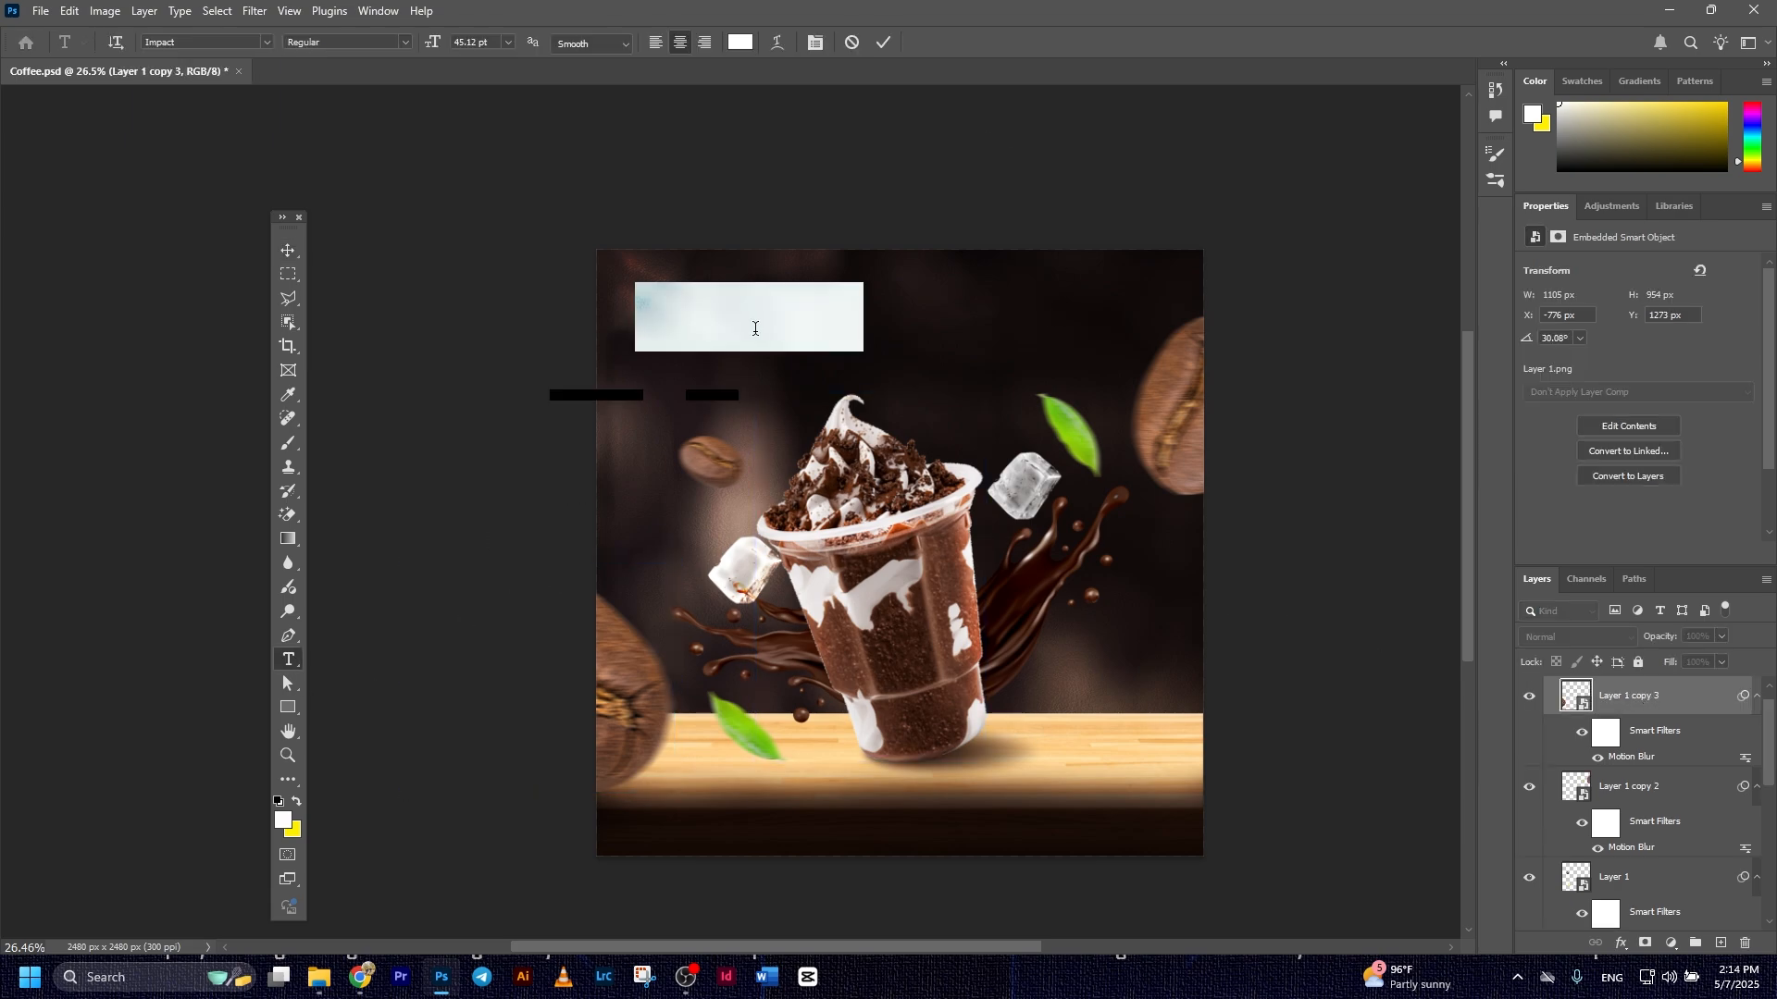
type("CHOCOLATE ICED COFFEE")
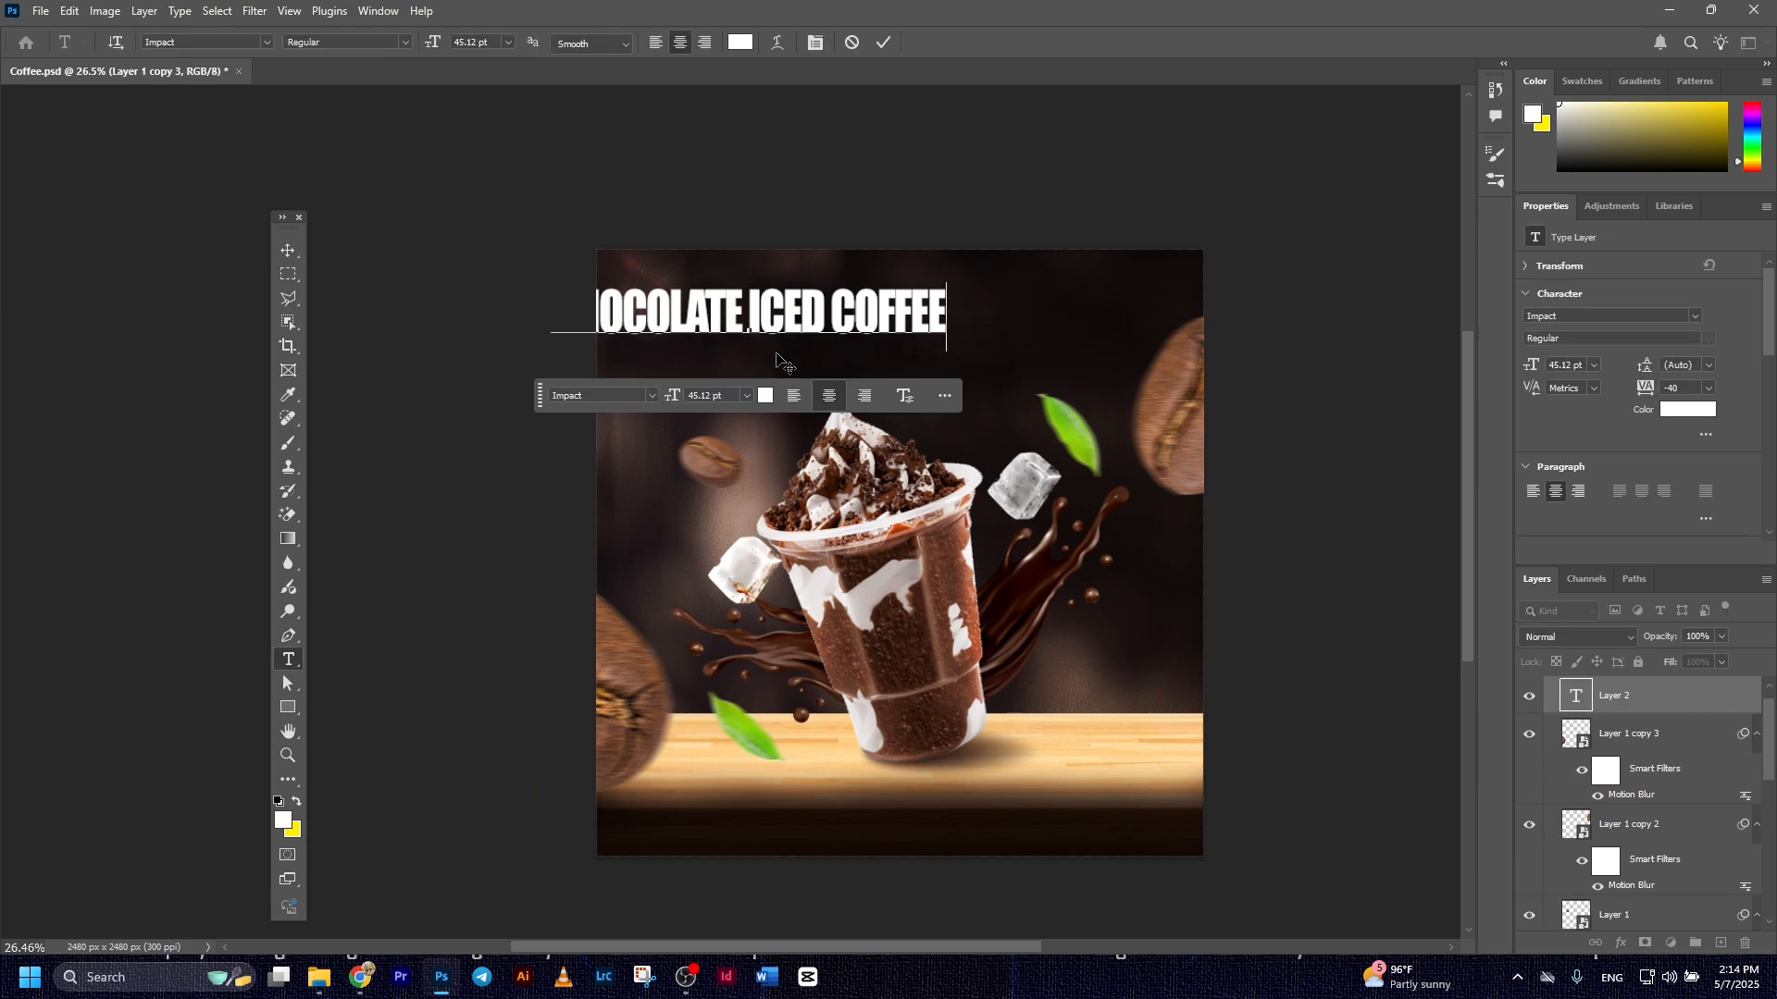
left_click(882, 46)
key("v")
left_click_drag(749, 317, 842, 313)
left_click_drag(833, 317, 850, 330)
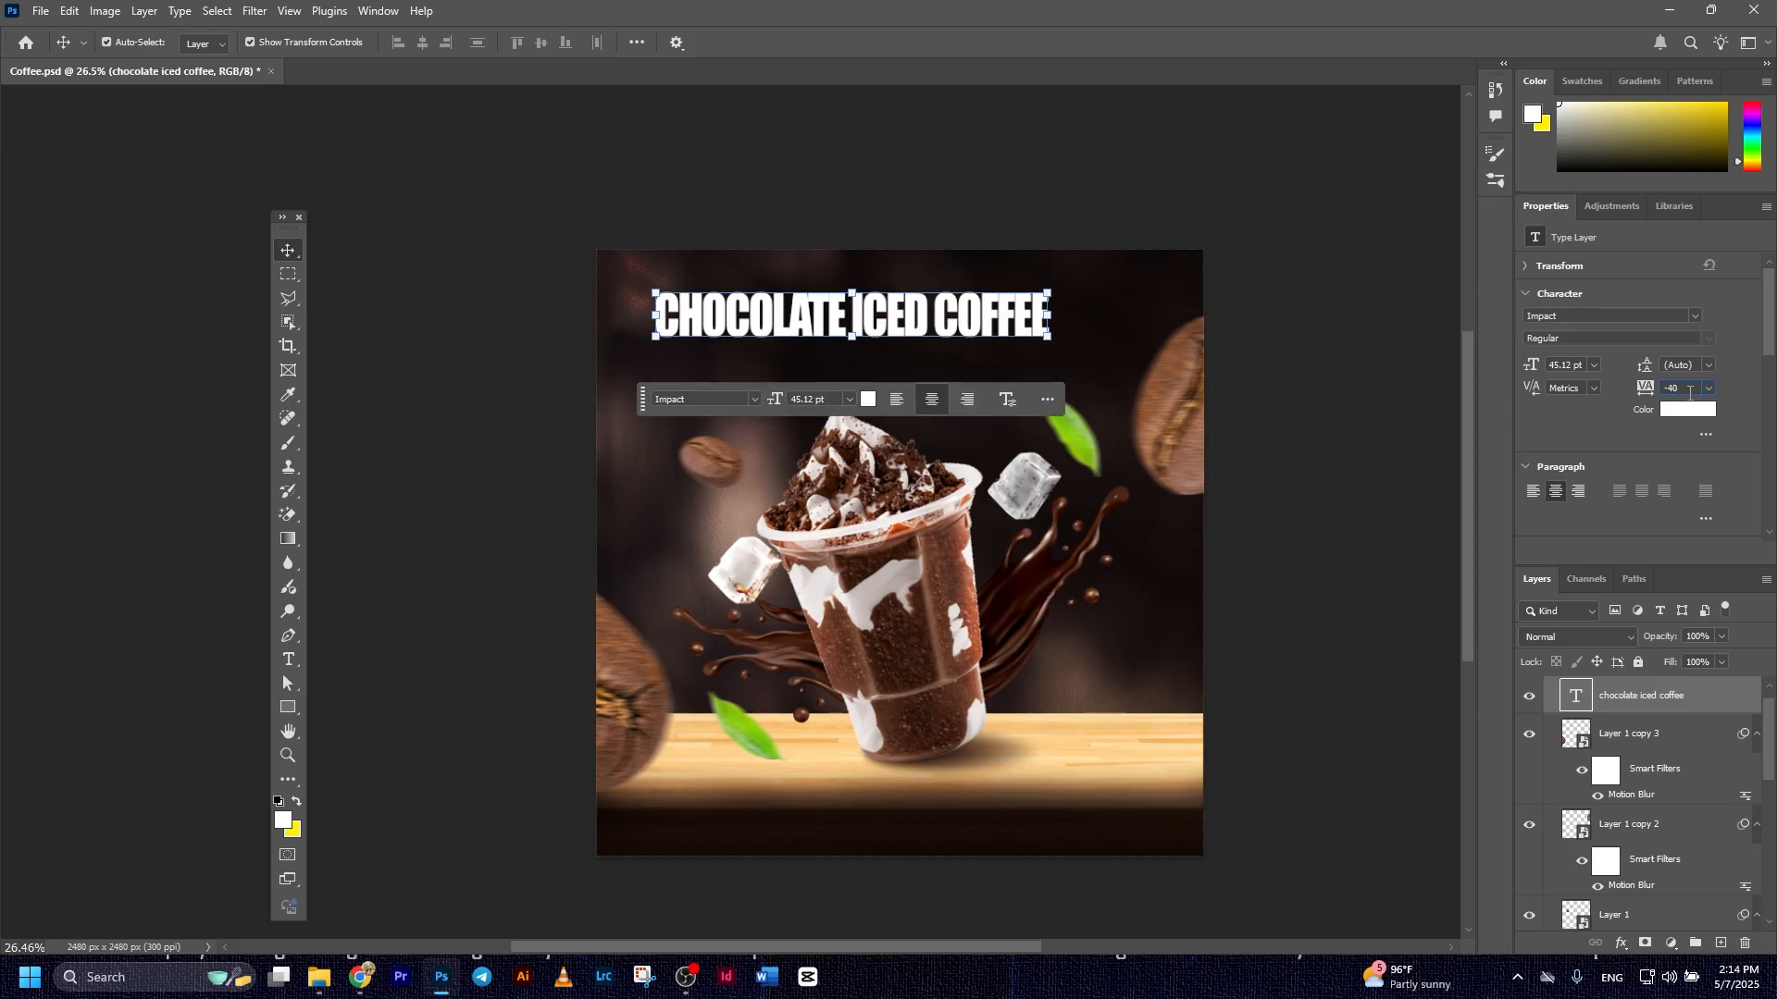
Set the title's tracking to -20 and lower the title so it sits just above the cup
key("Up")
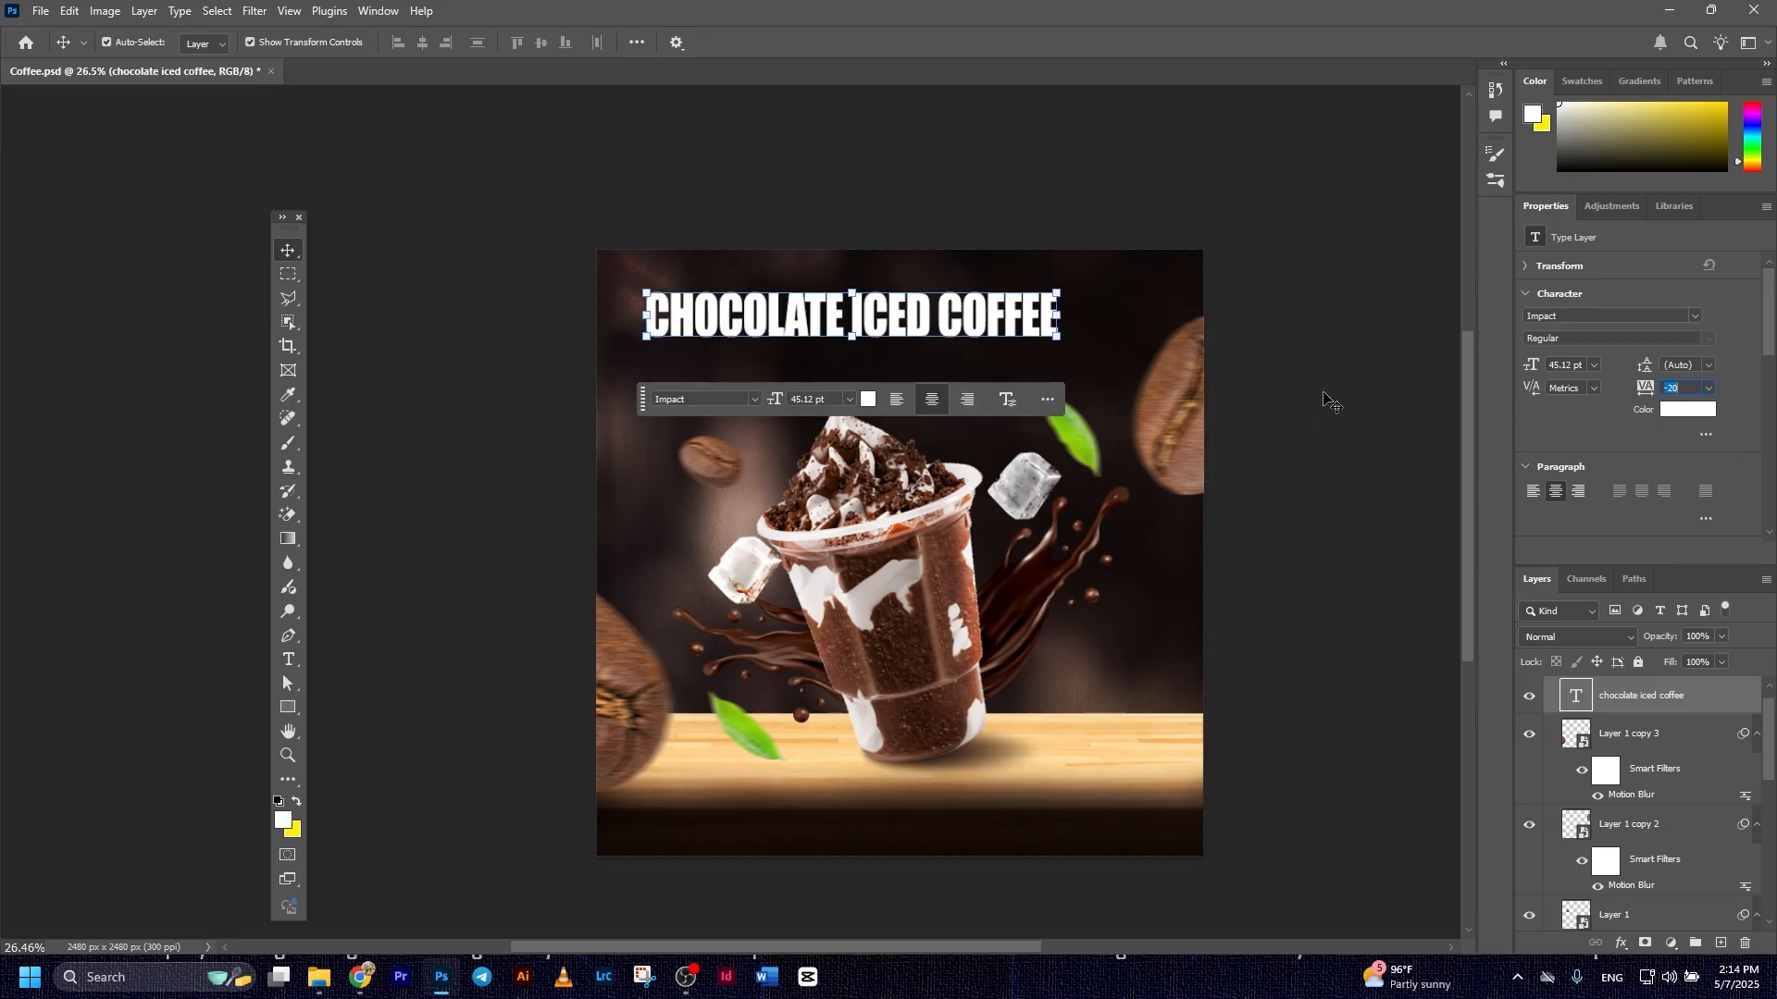
left_click(1249, 437)
left_click(974, 324)
left_click(1448, 365)
left_click_drag(990, 309, 993, 357)
Apply a Gradient Overlay to the title with a linear orange, pale peach and orange gradient at 27° and 100% opacity
left_click(1707, 705)
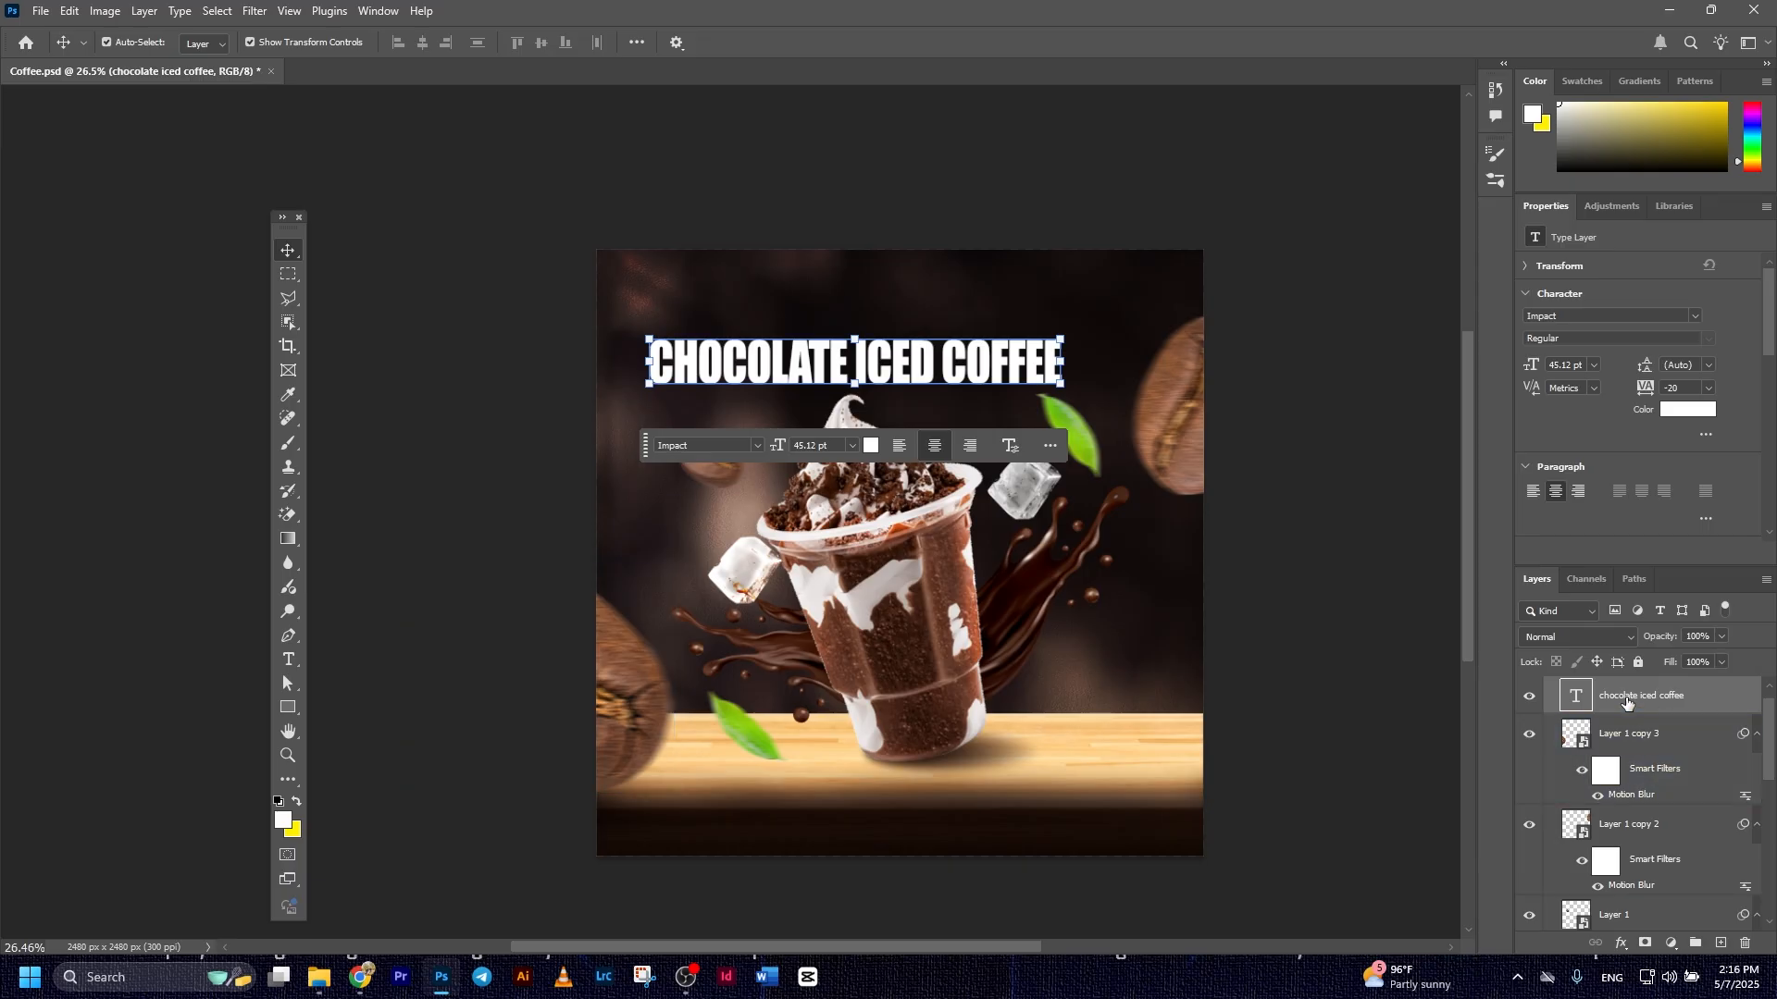
left_click(1628, 942)
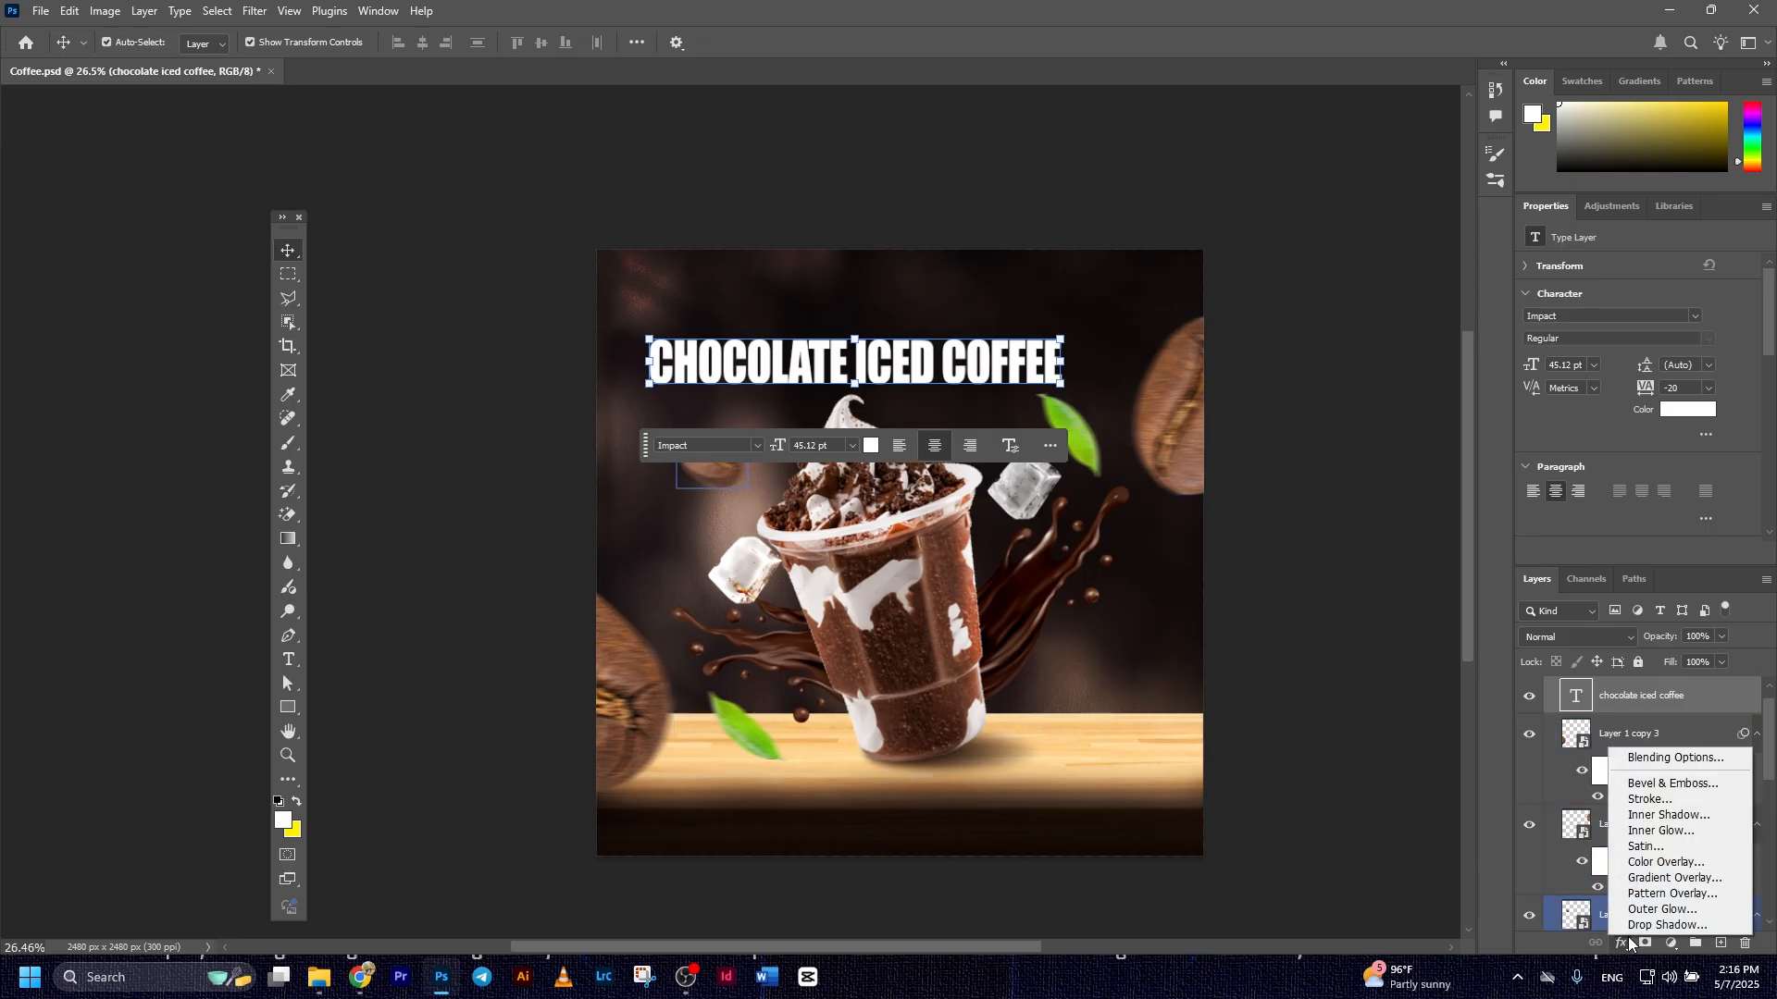
left_click(1649, 883)
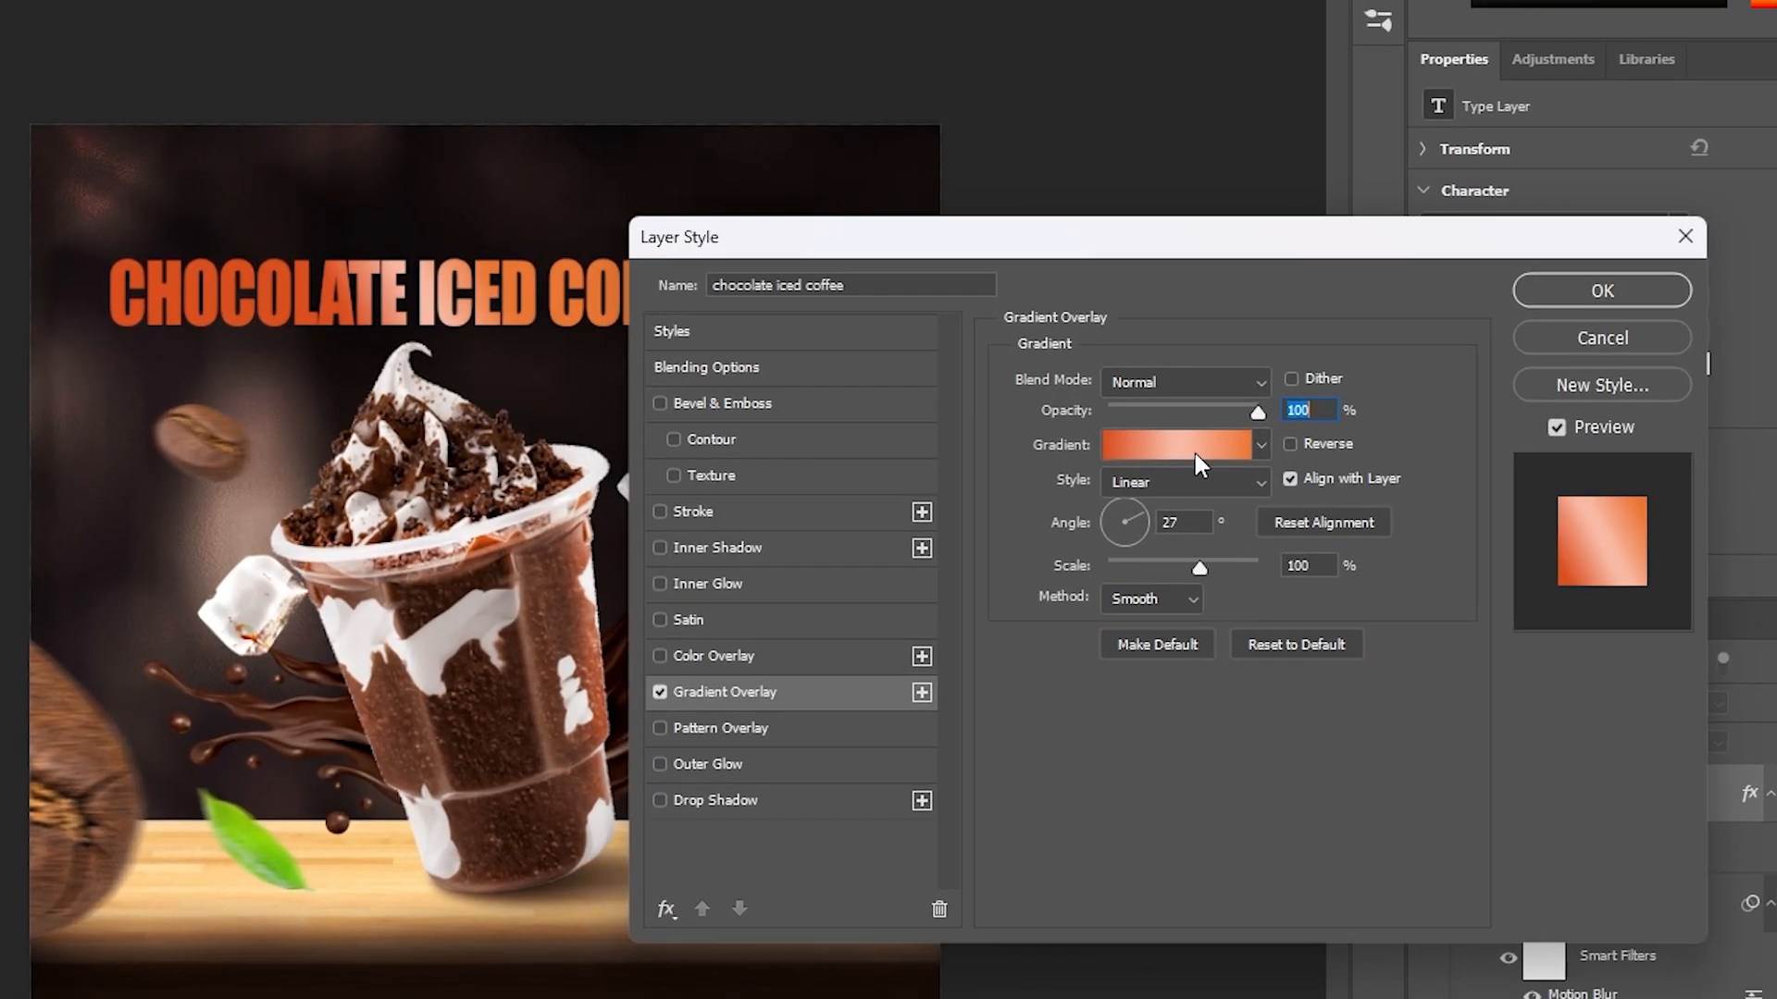
left_click(1360, 463)
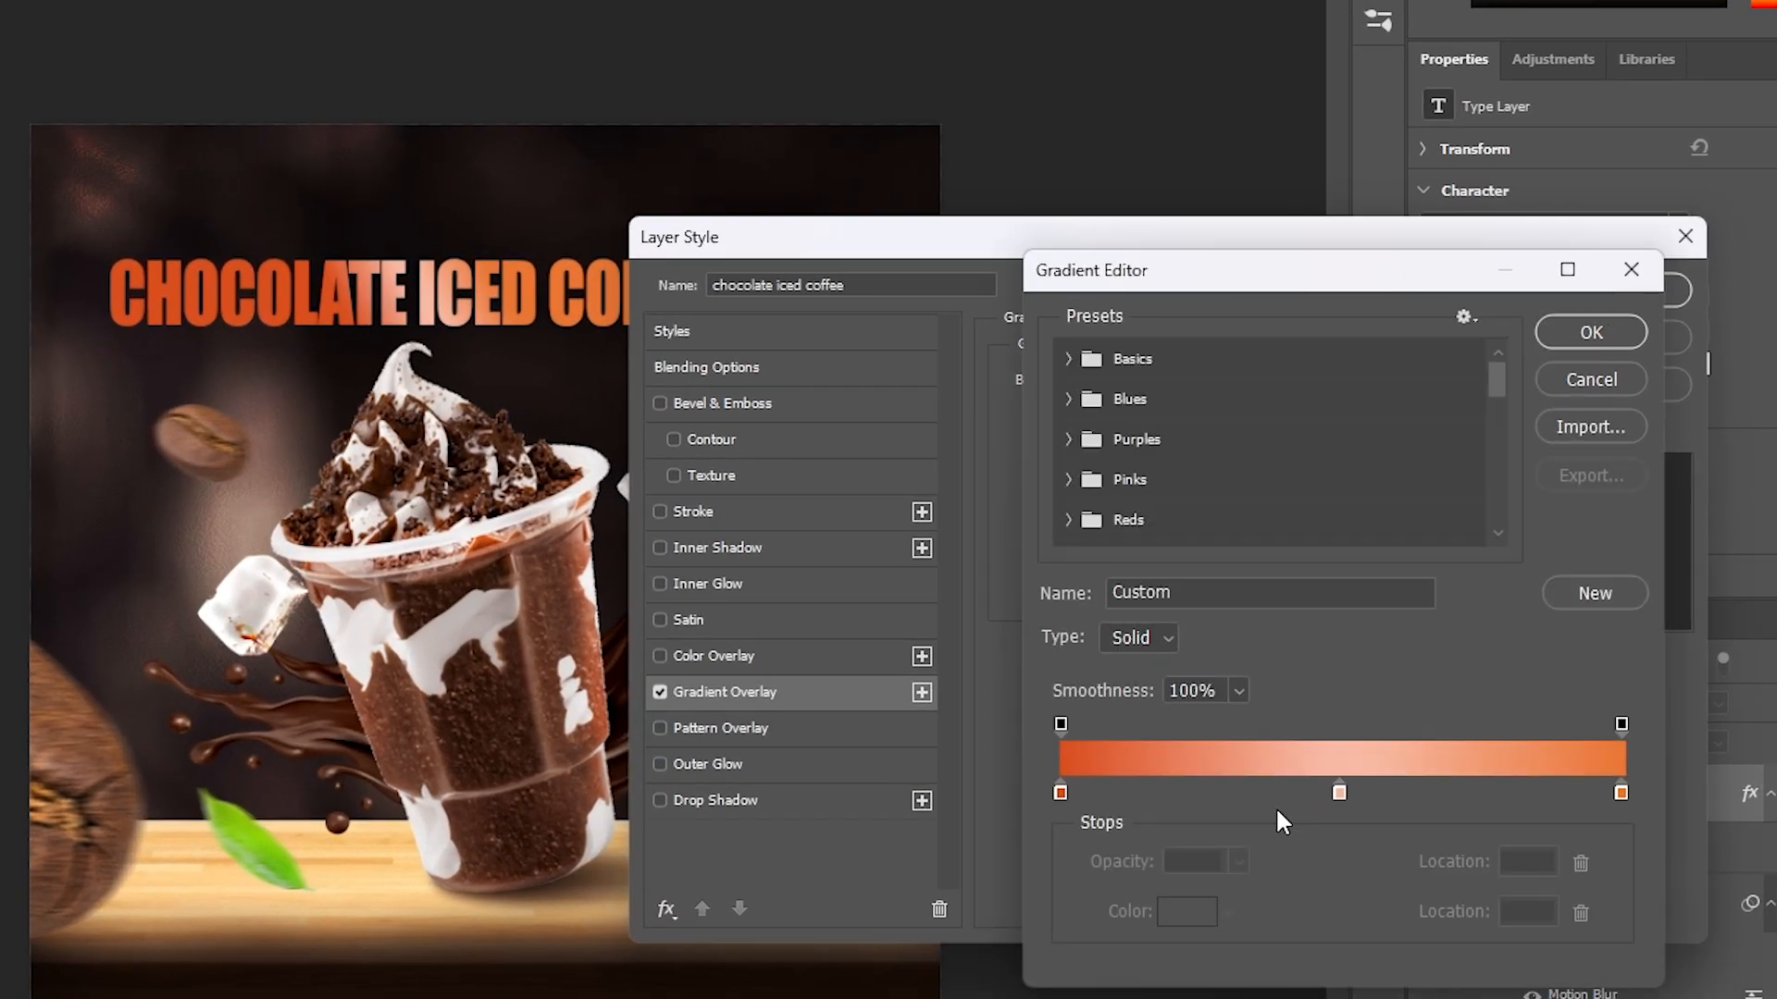
double_click(1060, 793)
left_click(1544, 696)
left_click(1621, 793)
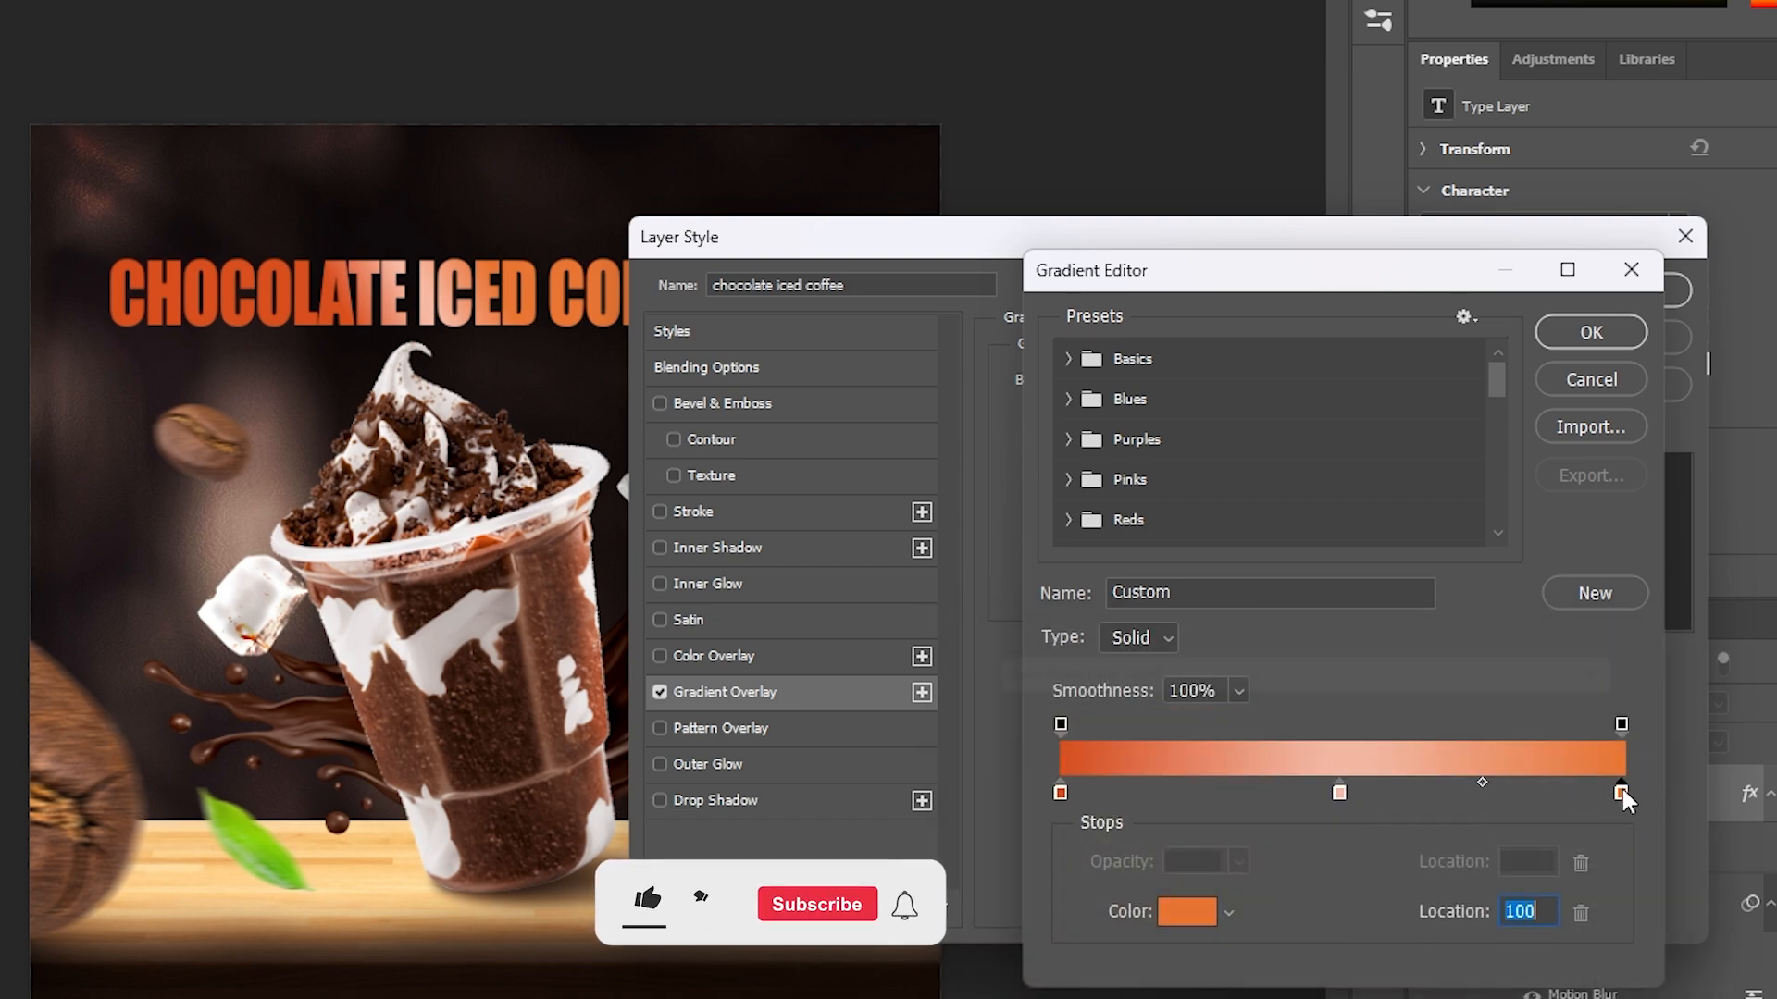
double_click(1621, 793)
left_click(1616, 680)
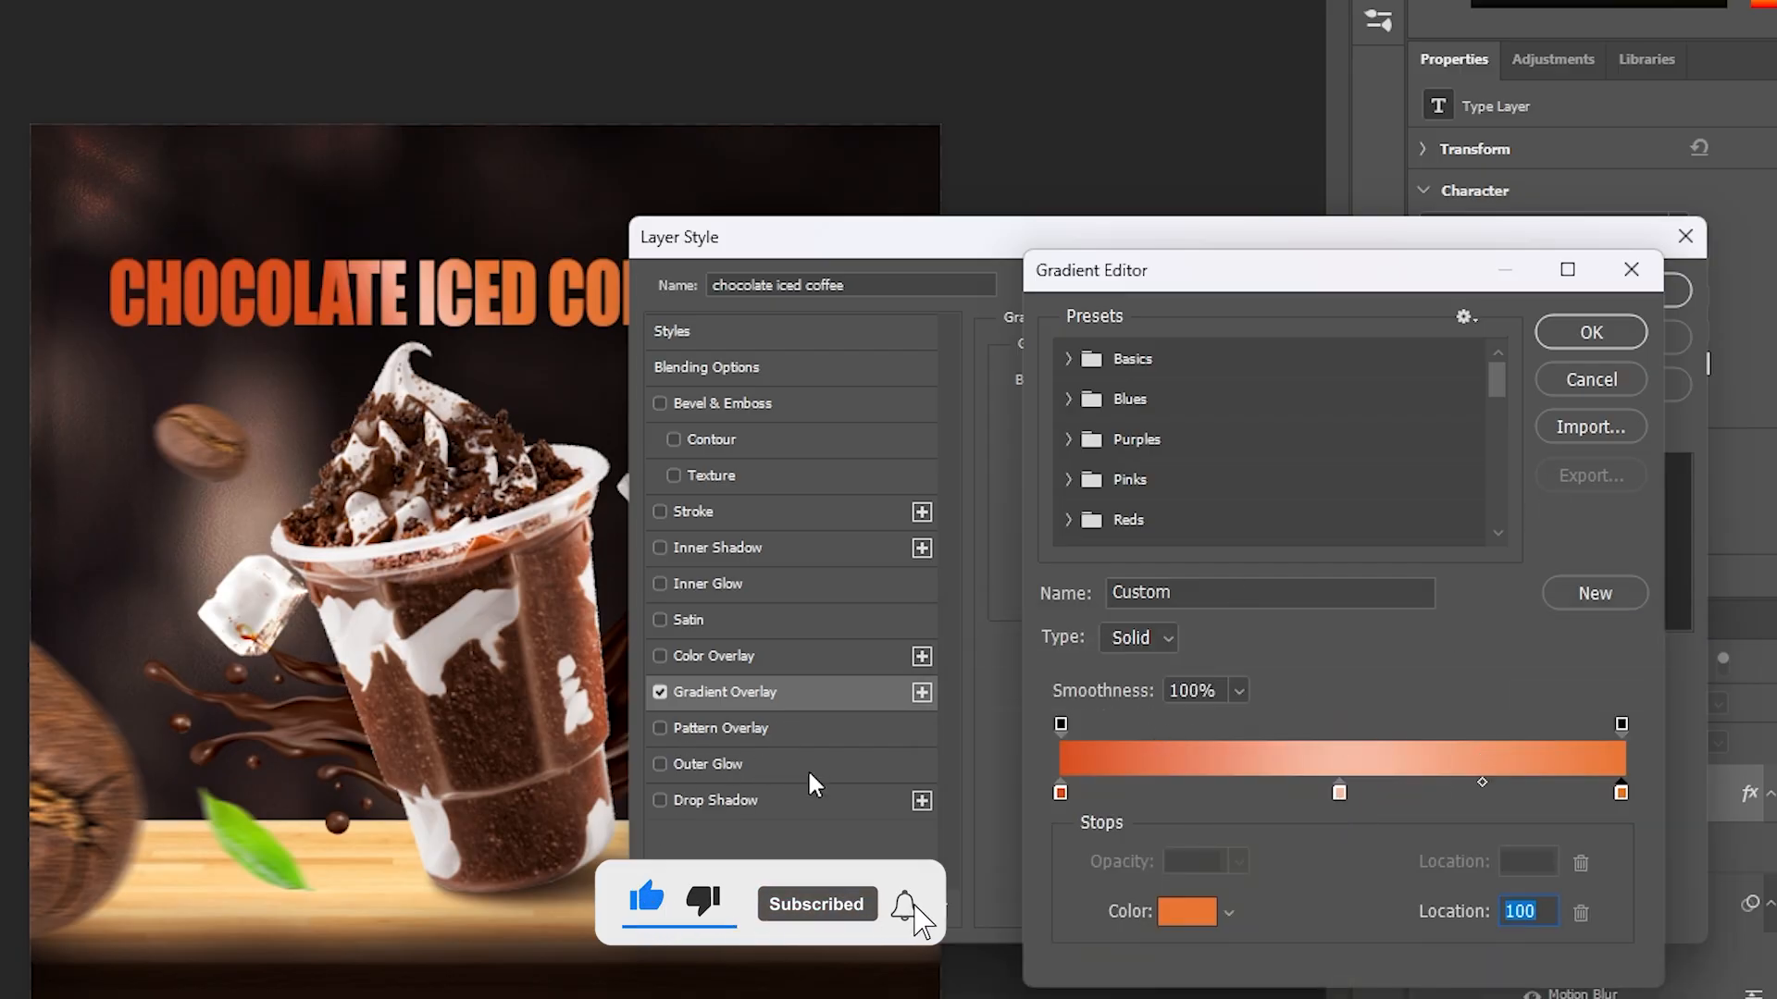
left_click(1590, 333)
Add a black Multiply drop shadow to the title with 50% opacity, 148° angle, 38 px distance, 52% spread and 5 px size
left_click(754, 801)
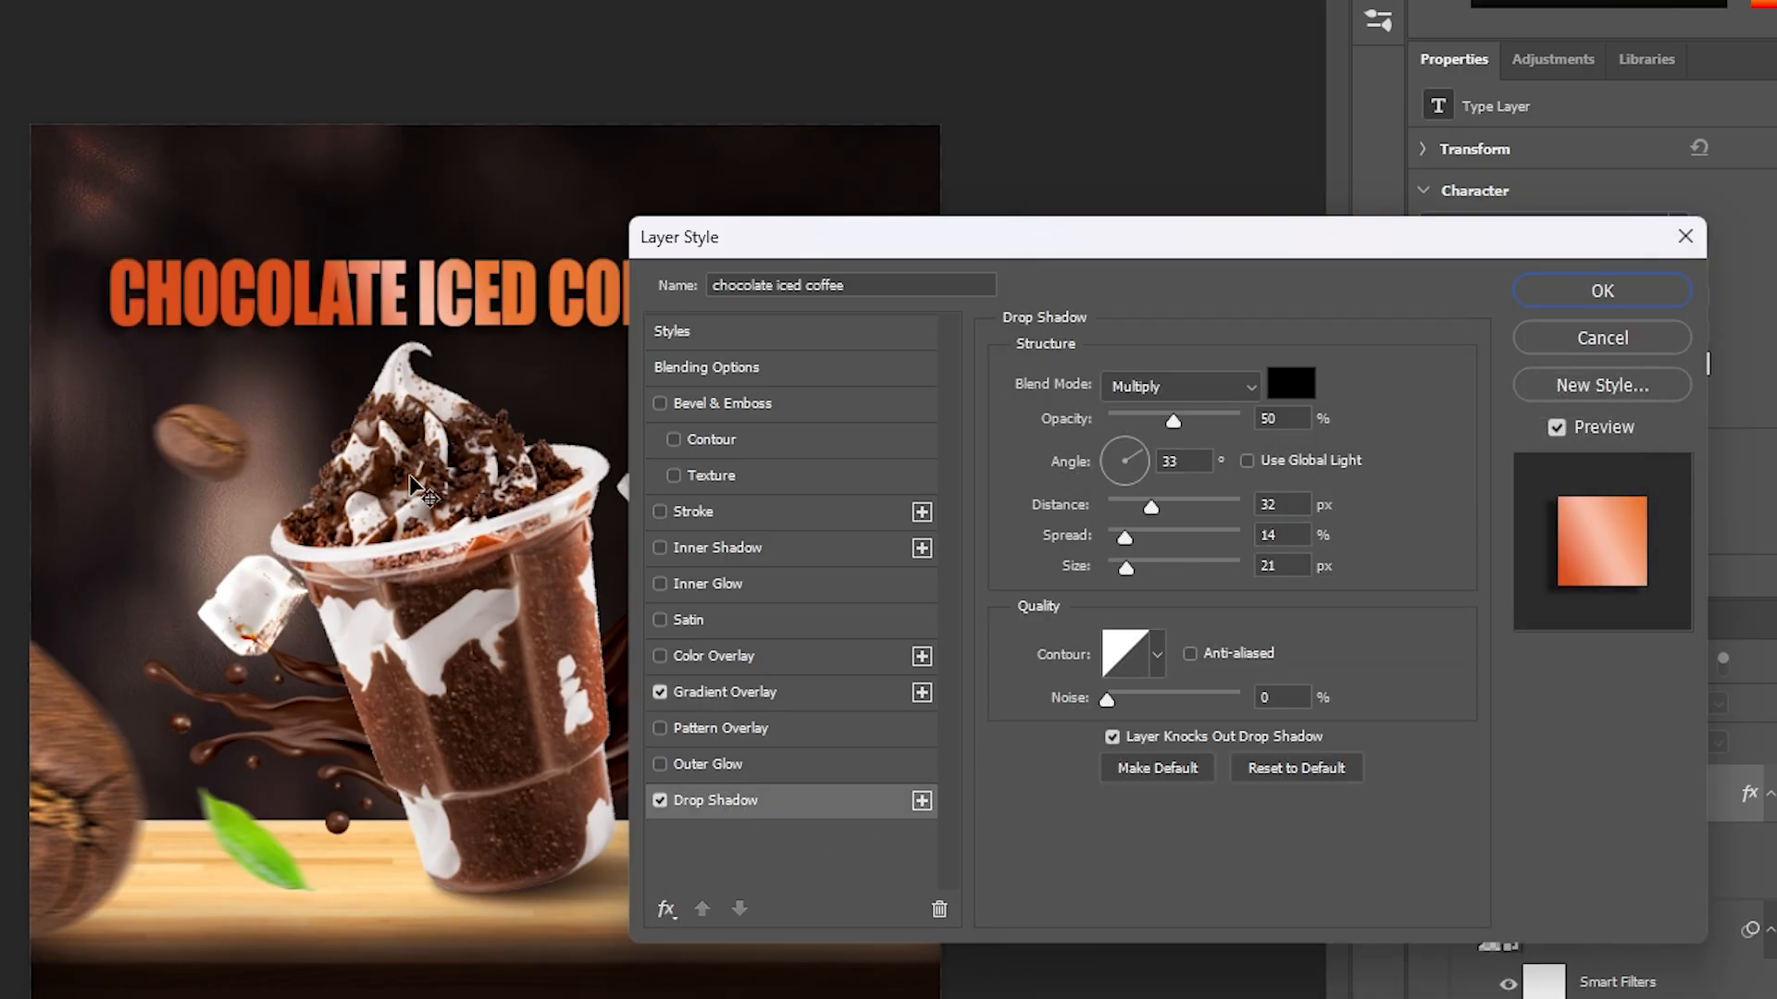
left_click_drag(315, 336, 329, 342)
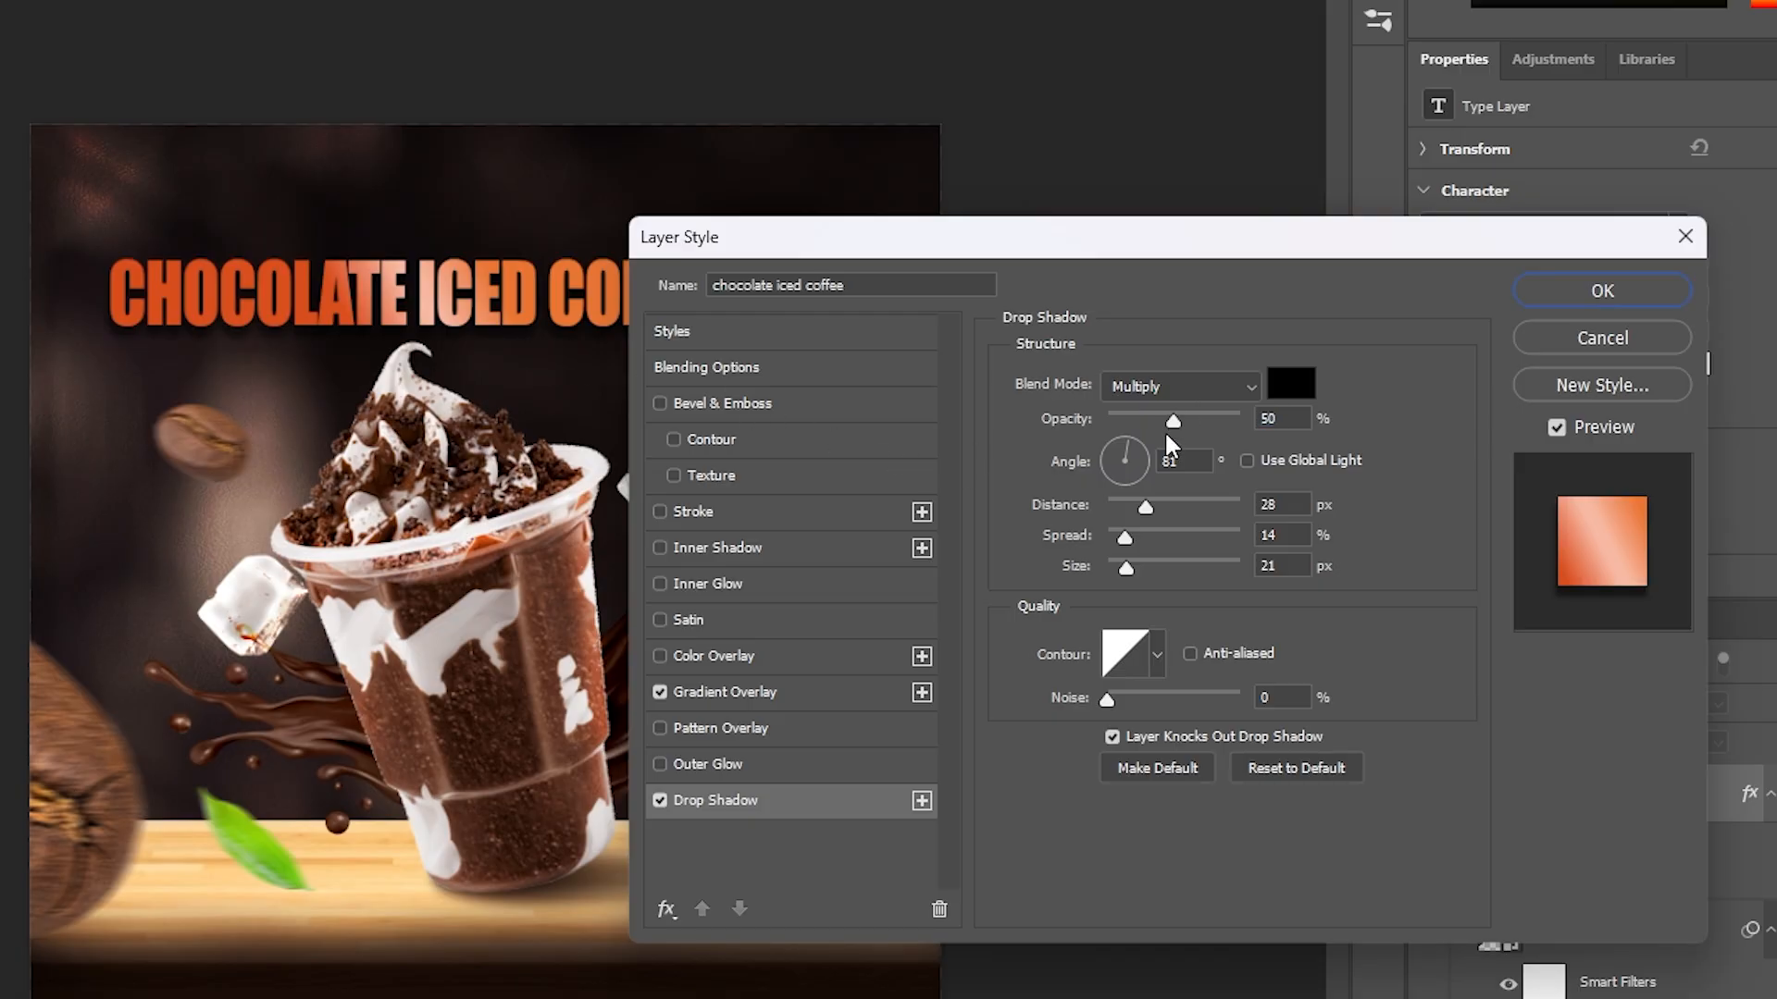
left_click(1146, 507)
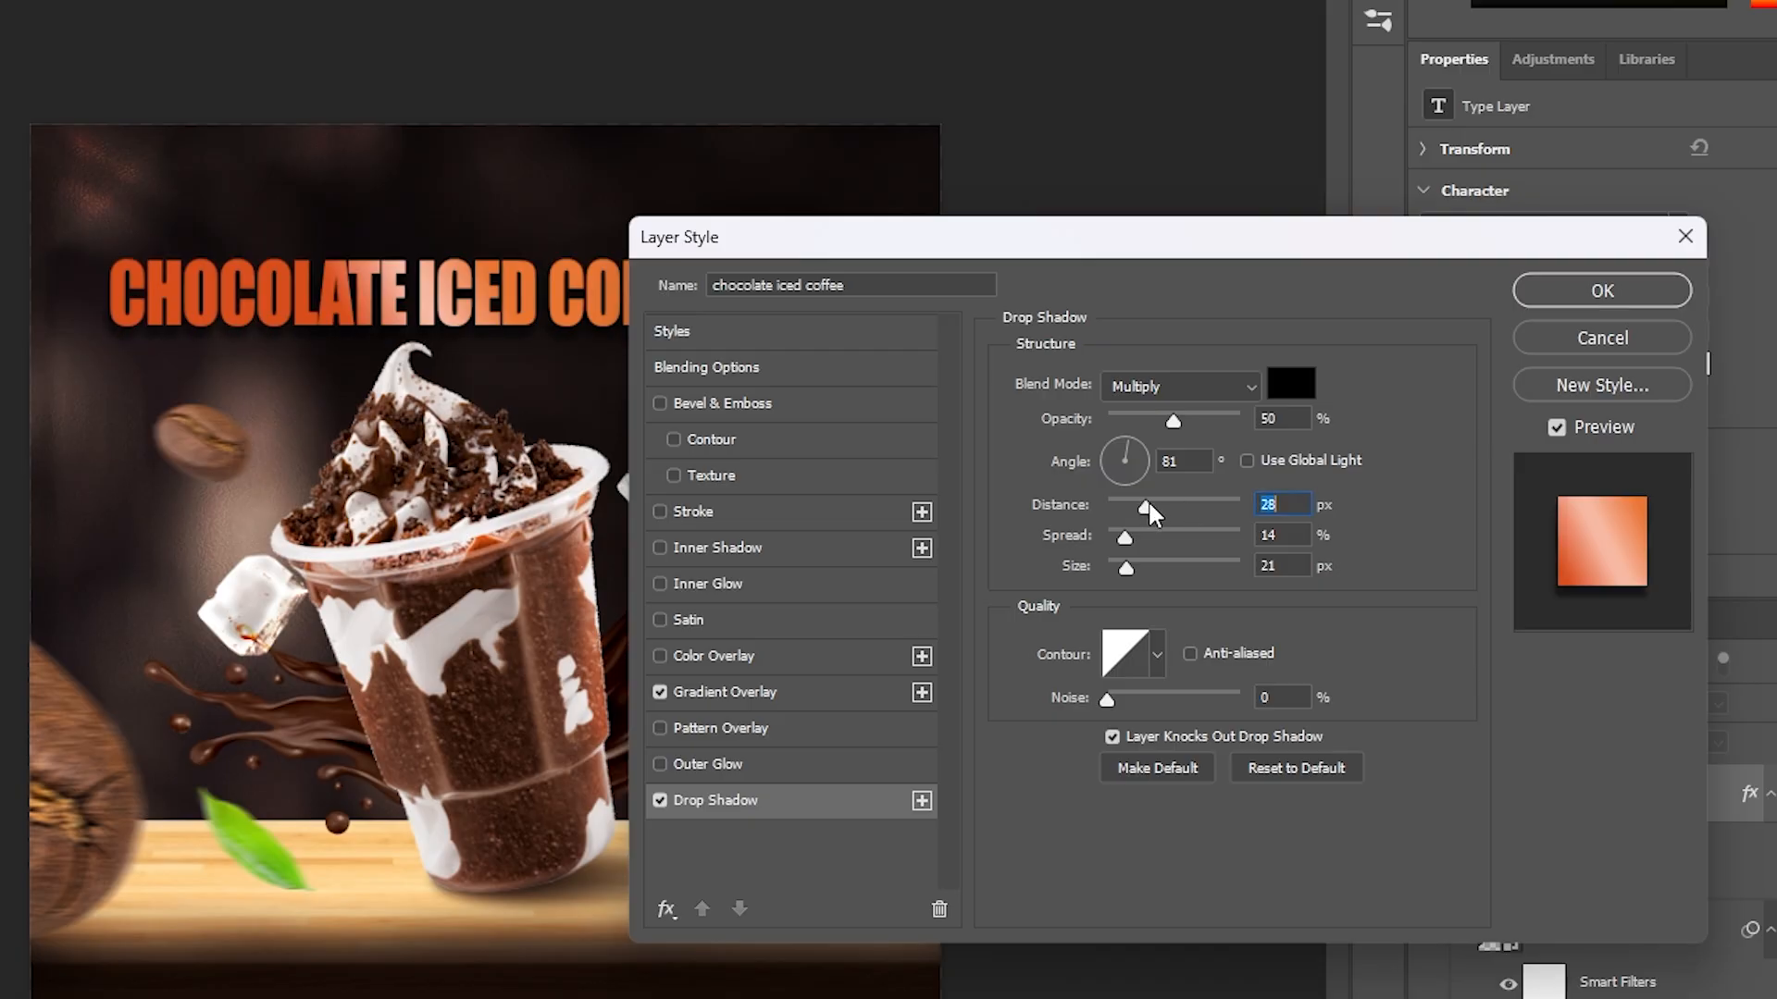
mouse_move(1128, 570)
left_mouse_down()
mouse_move(1066, 566)
mouse_move(1132, 549)
mouse_move(1122, 579)
mouse_move(1141, 550)
left_mouse_up()
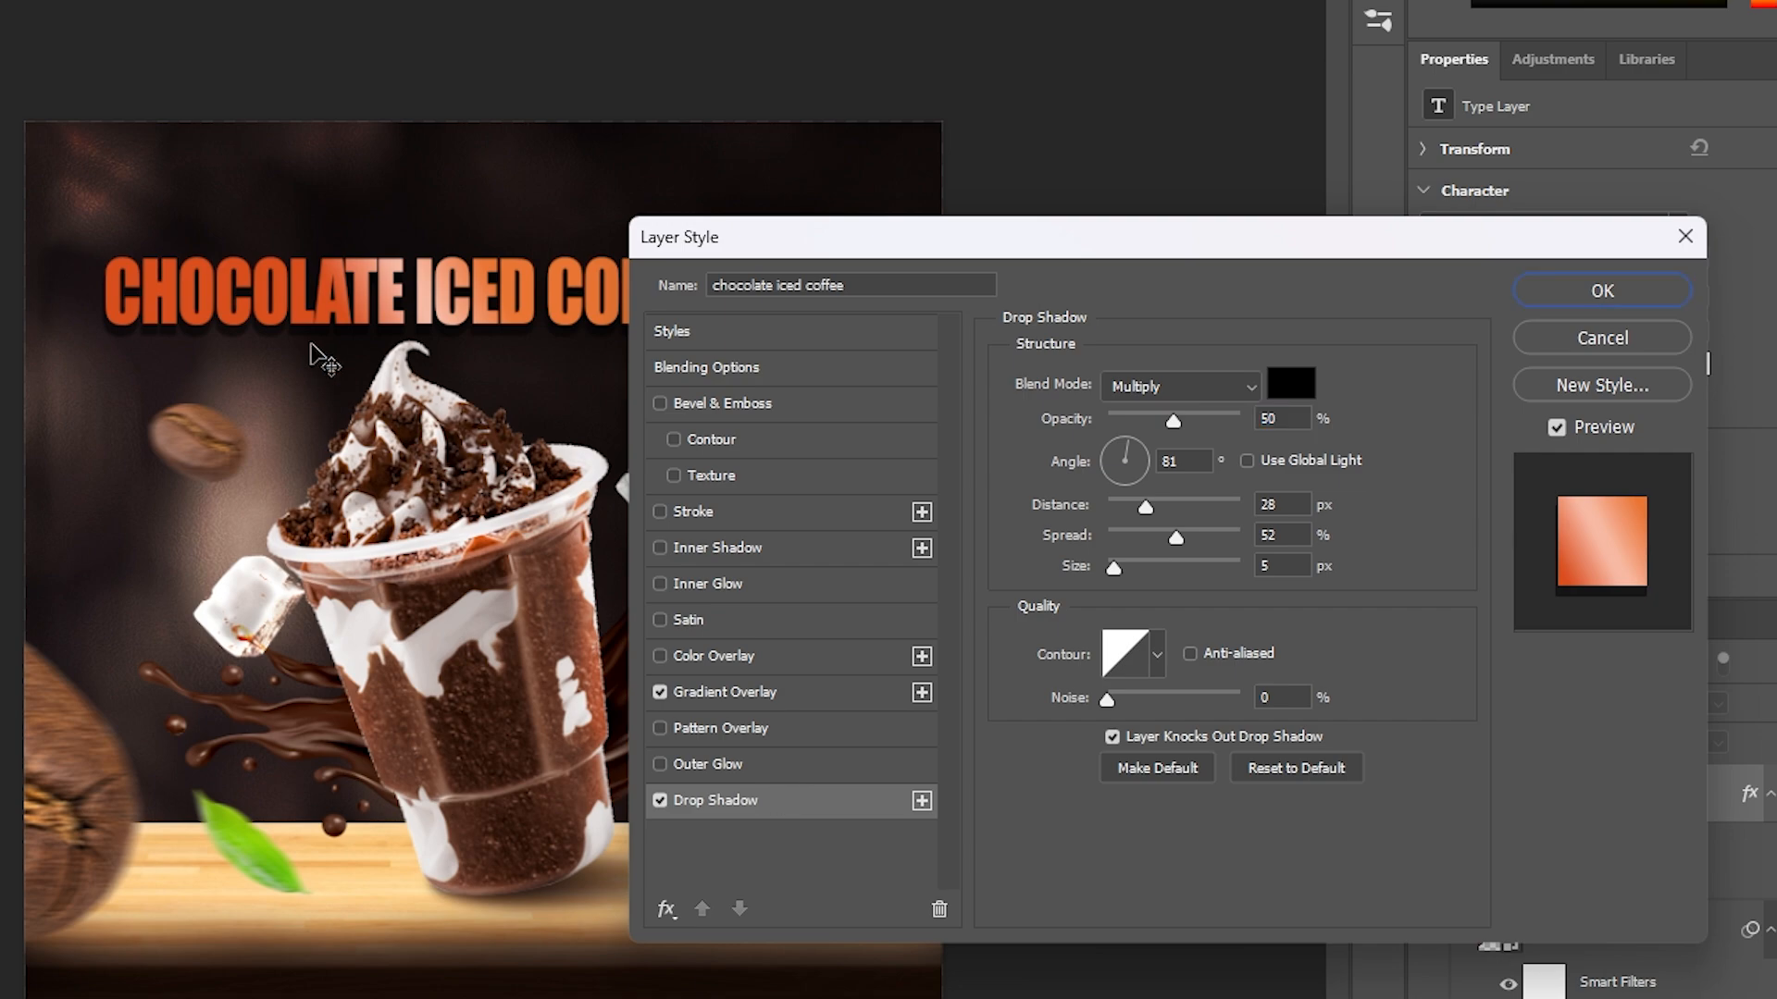
left_click_drag(264, 335, 272, 329)
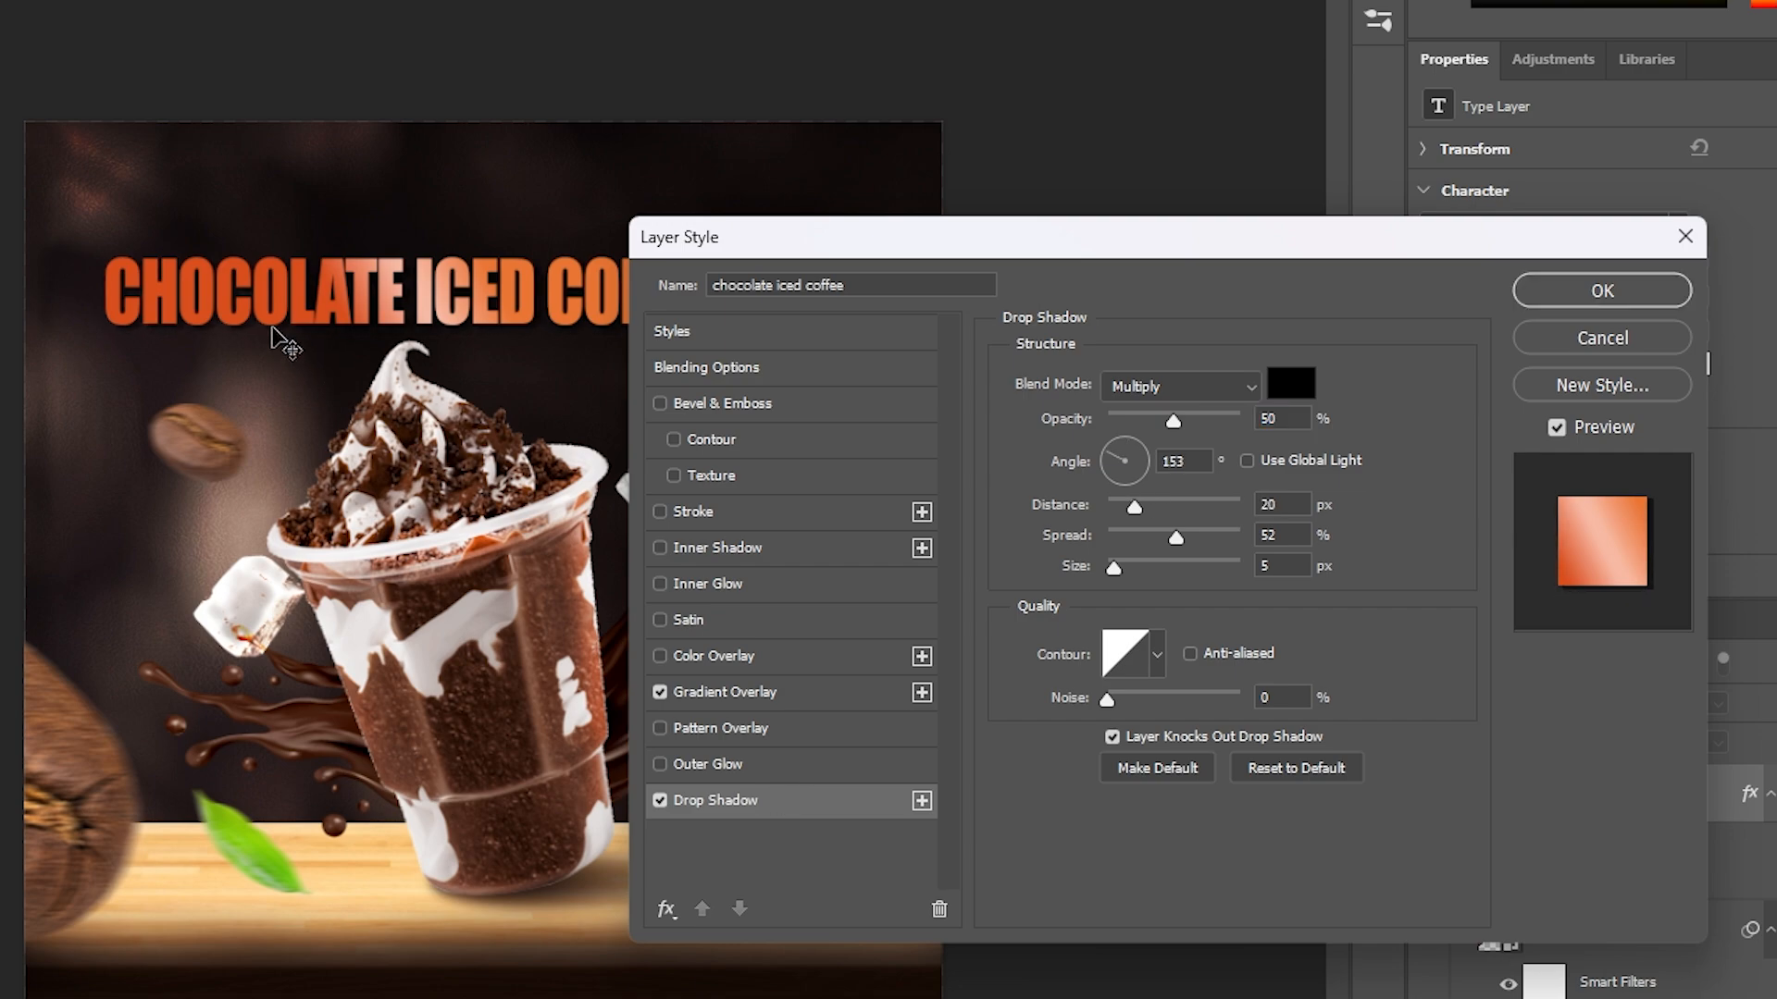
left_click_drag(272, 330, 285, 335)
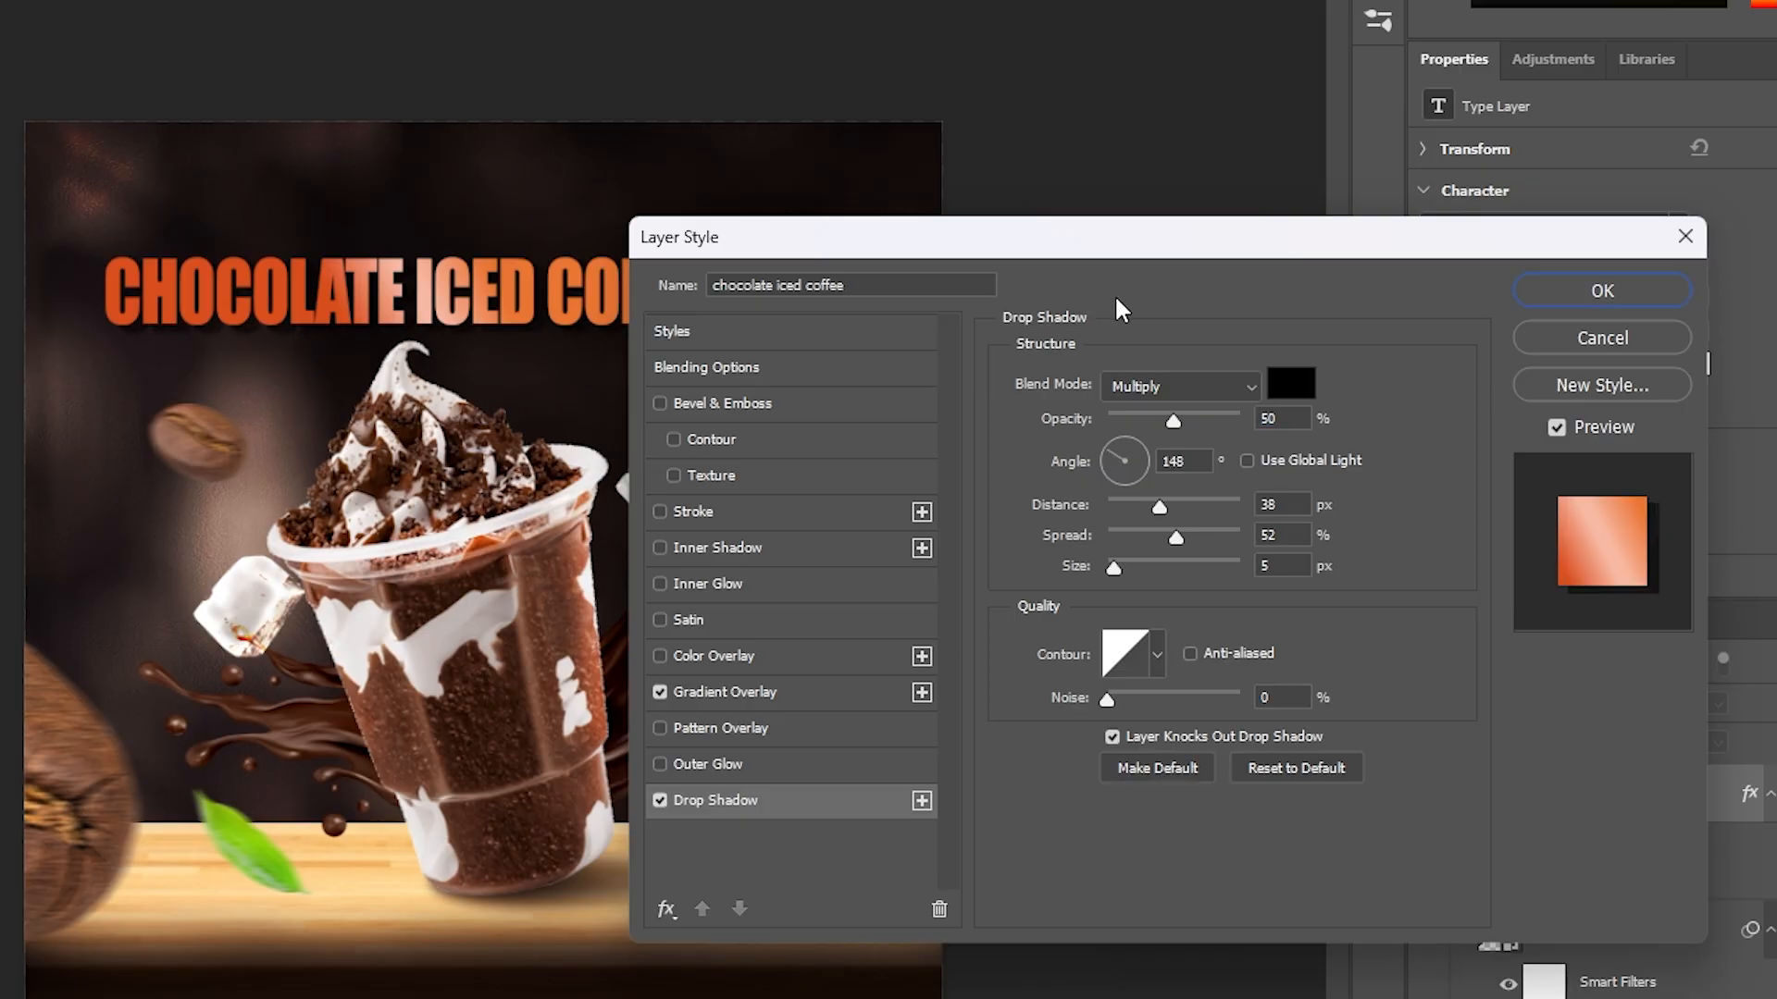
left_click(1592, 296)
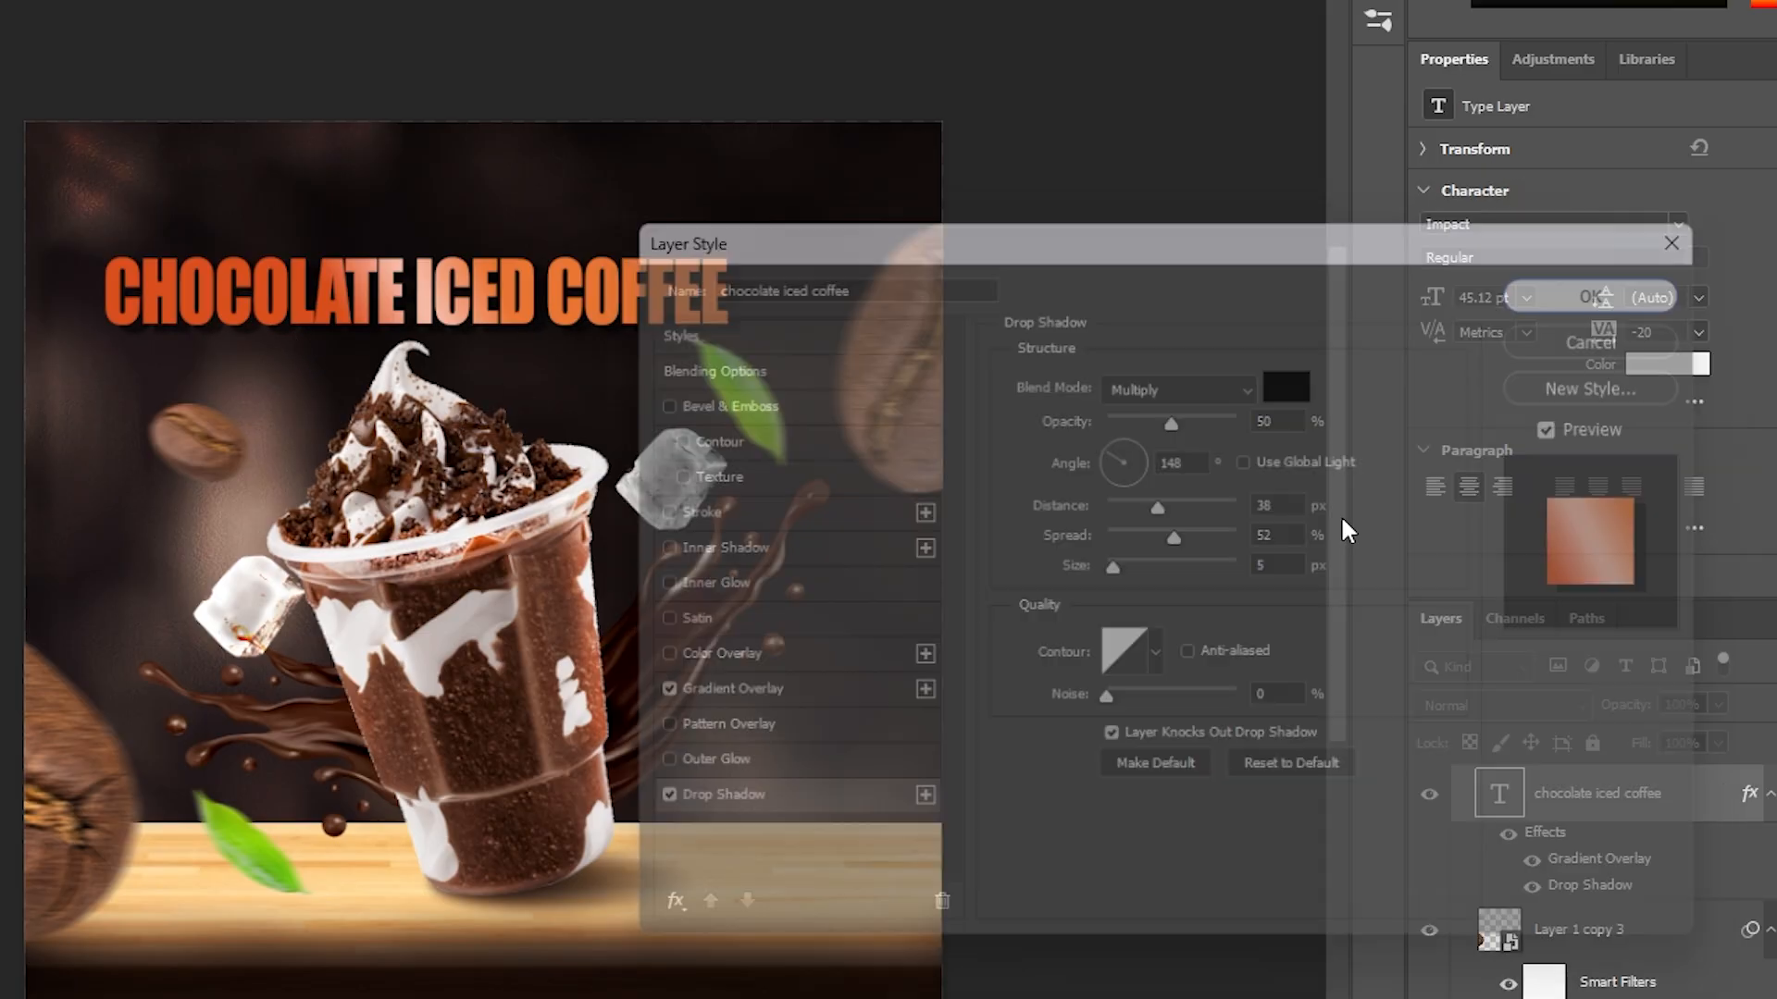
Embed the Ribbon.png image, scale it to about 113% and position it above the title
left_click(1167, 489)
scroll(662, 453, "down", 2)
left_click_drag(743, 547, 672, 572)
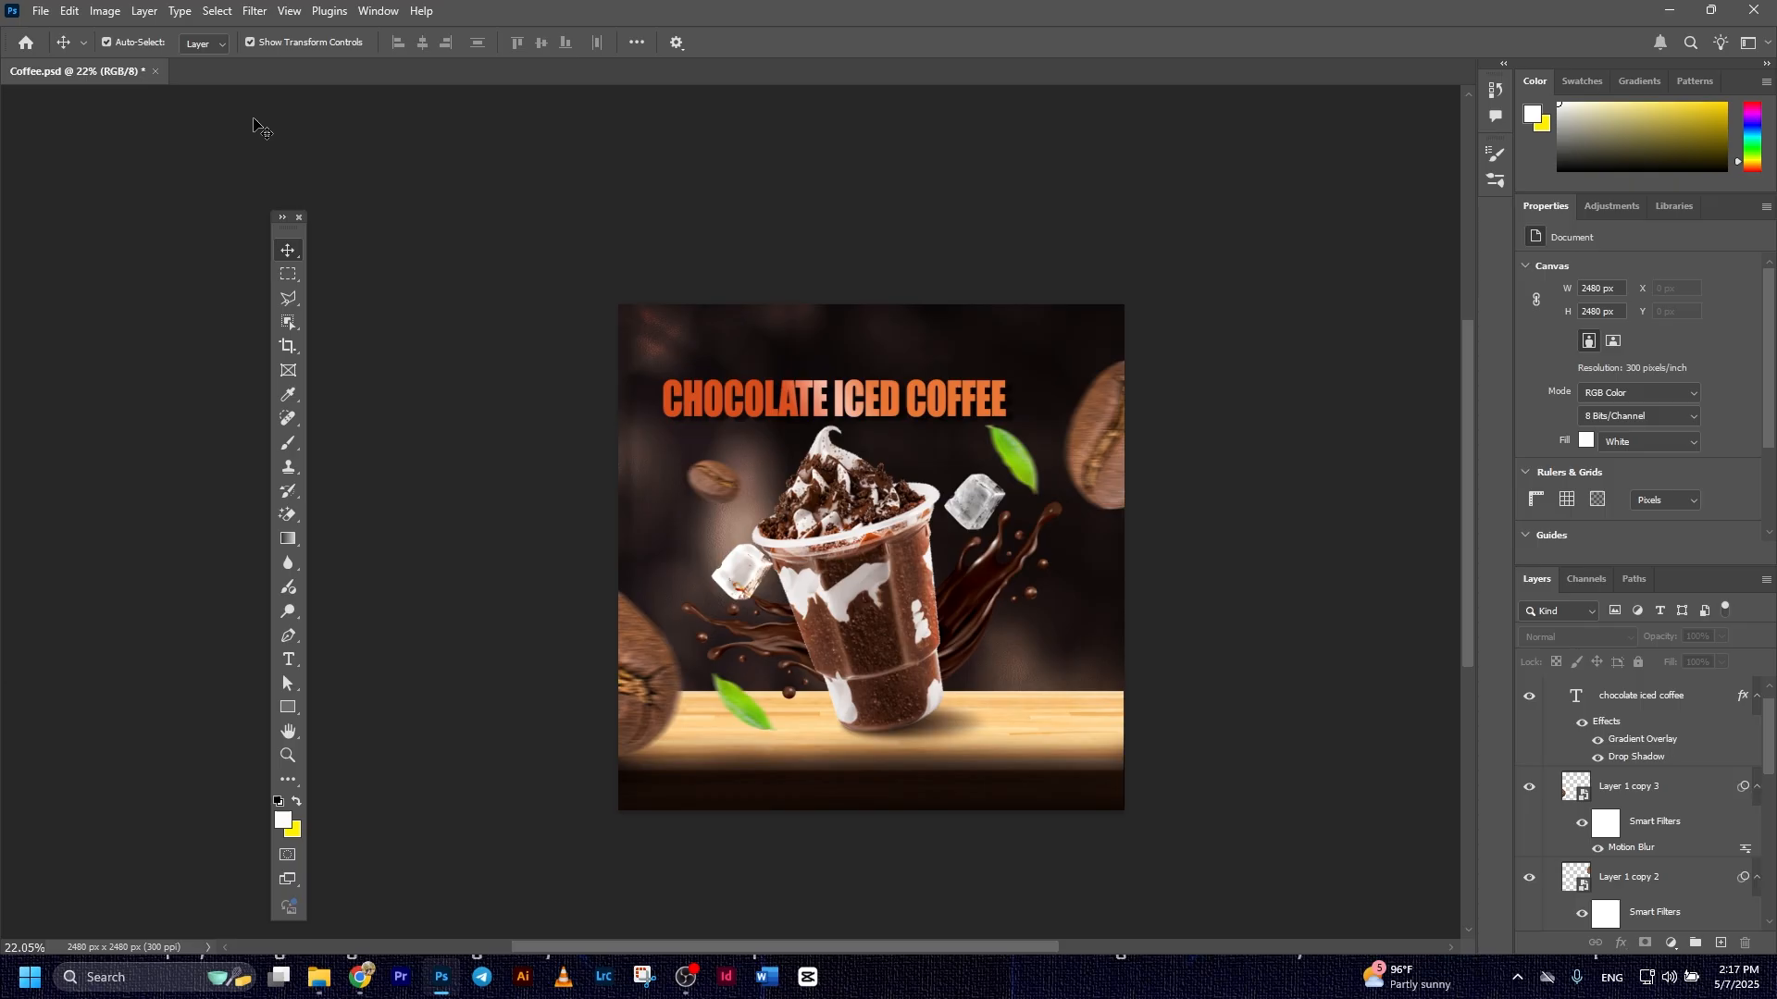
left_click(41, 11)
left_click(103, 357)
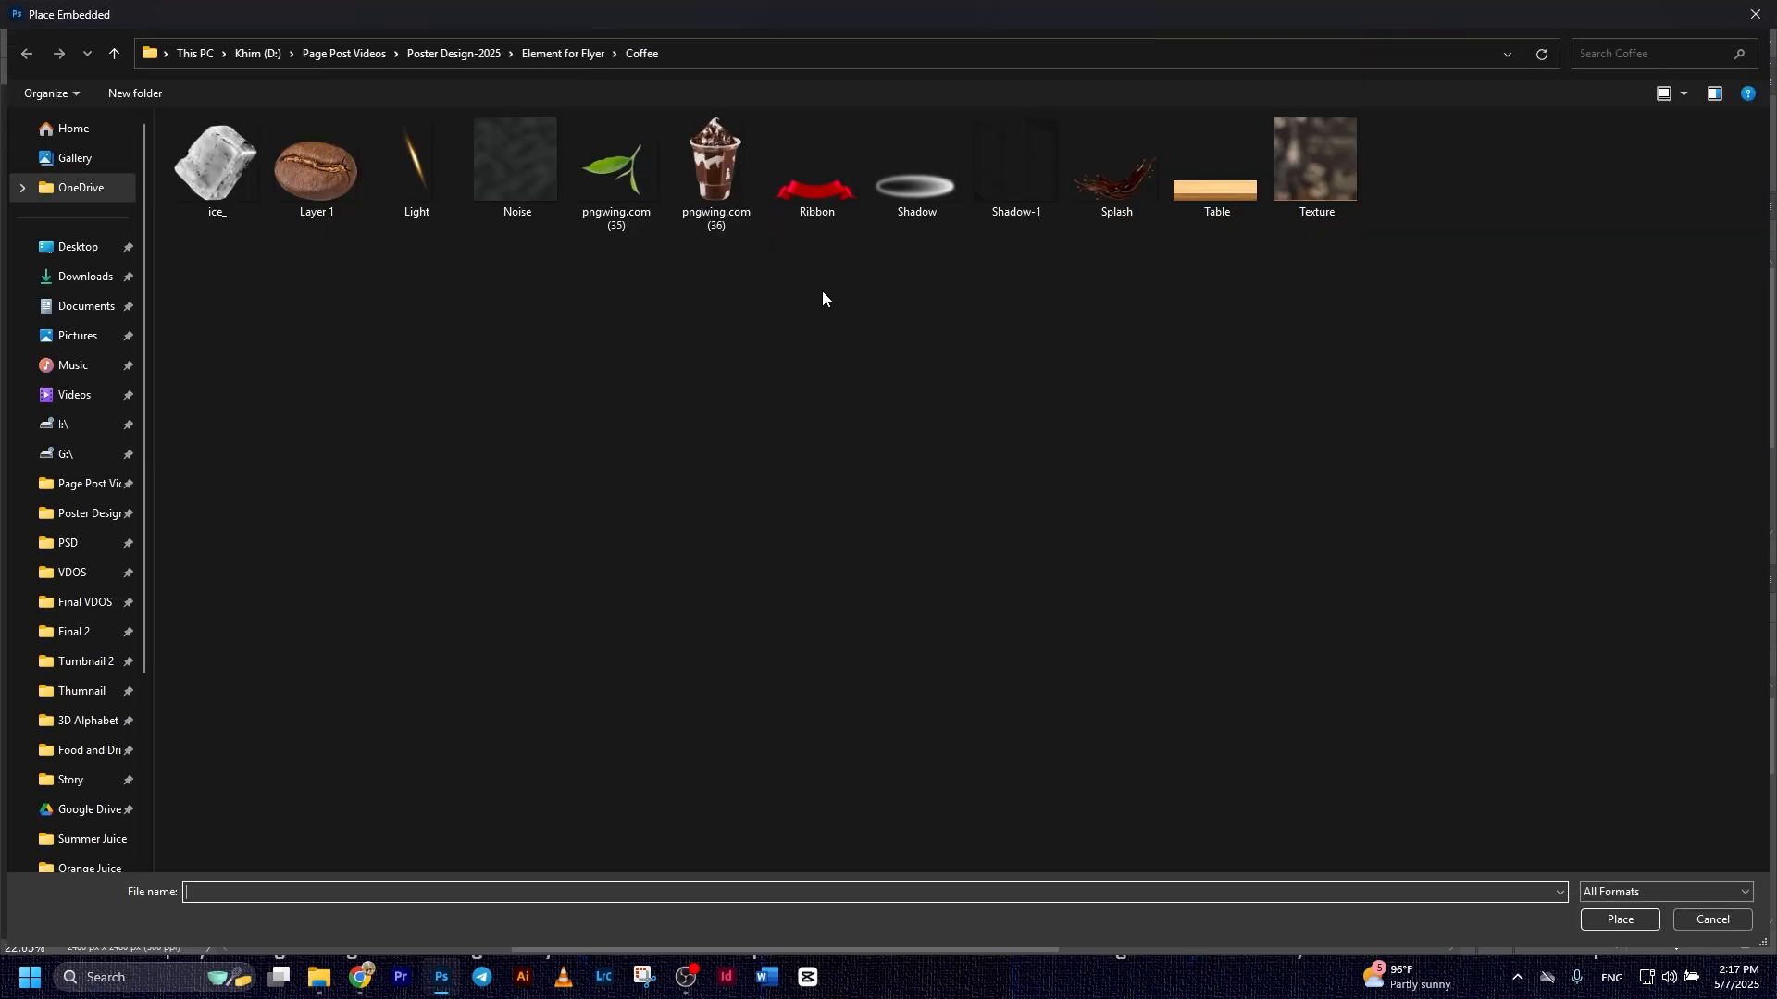
double_click(842, 199)
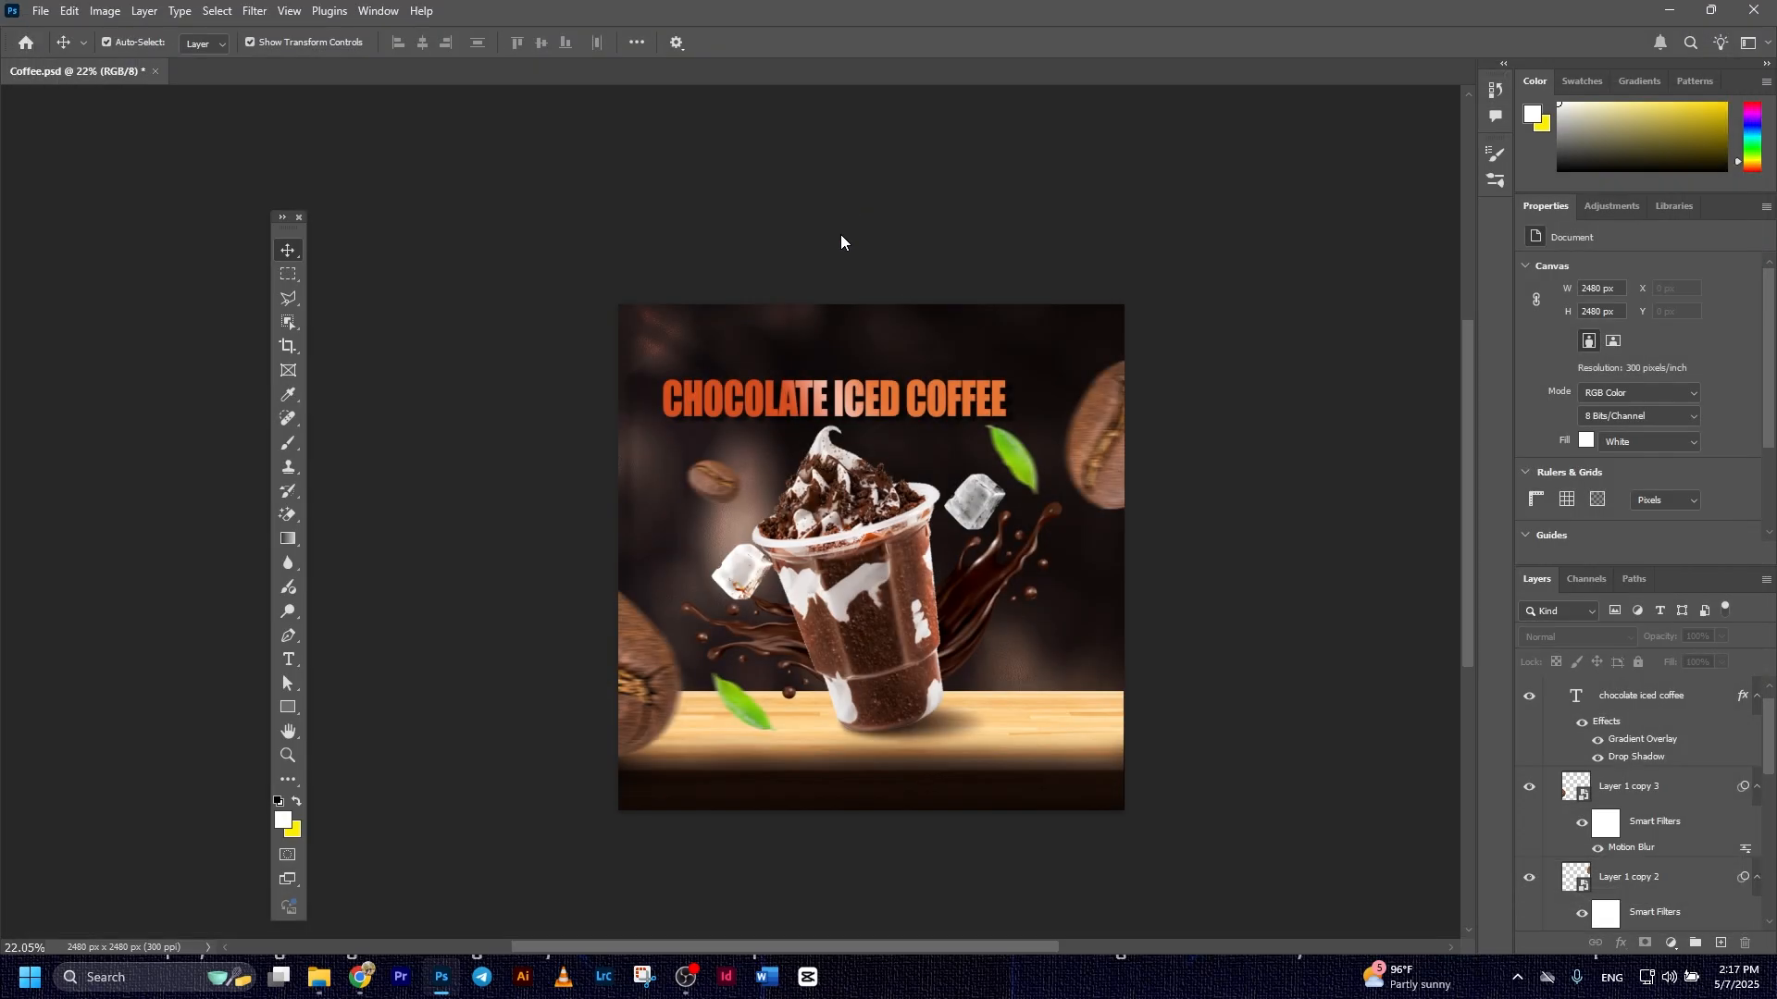
left_click_drag(905, 567, 938, 315)
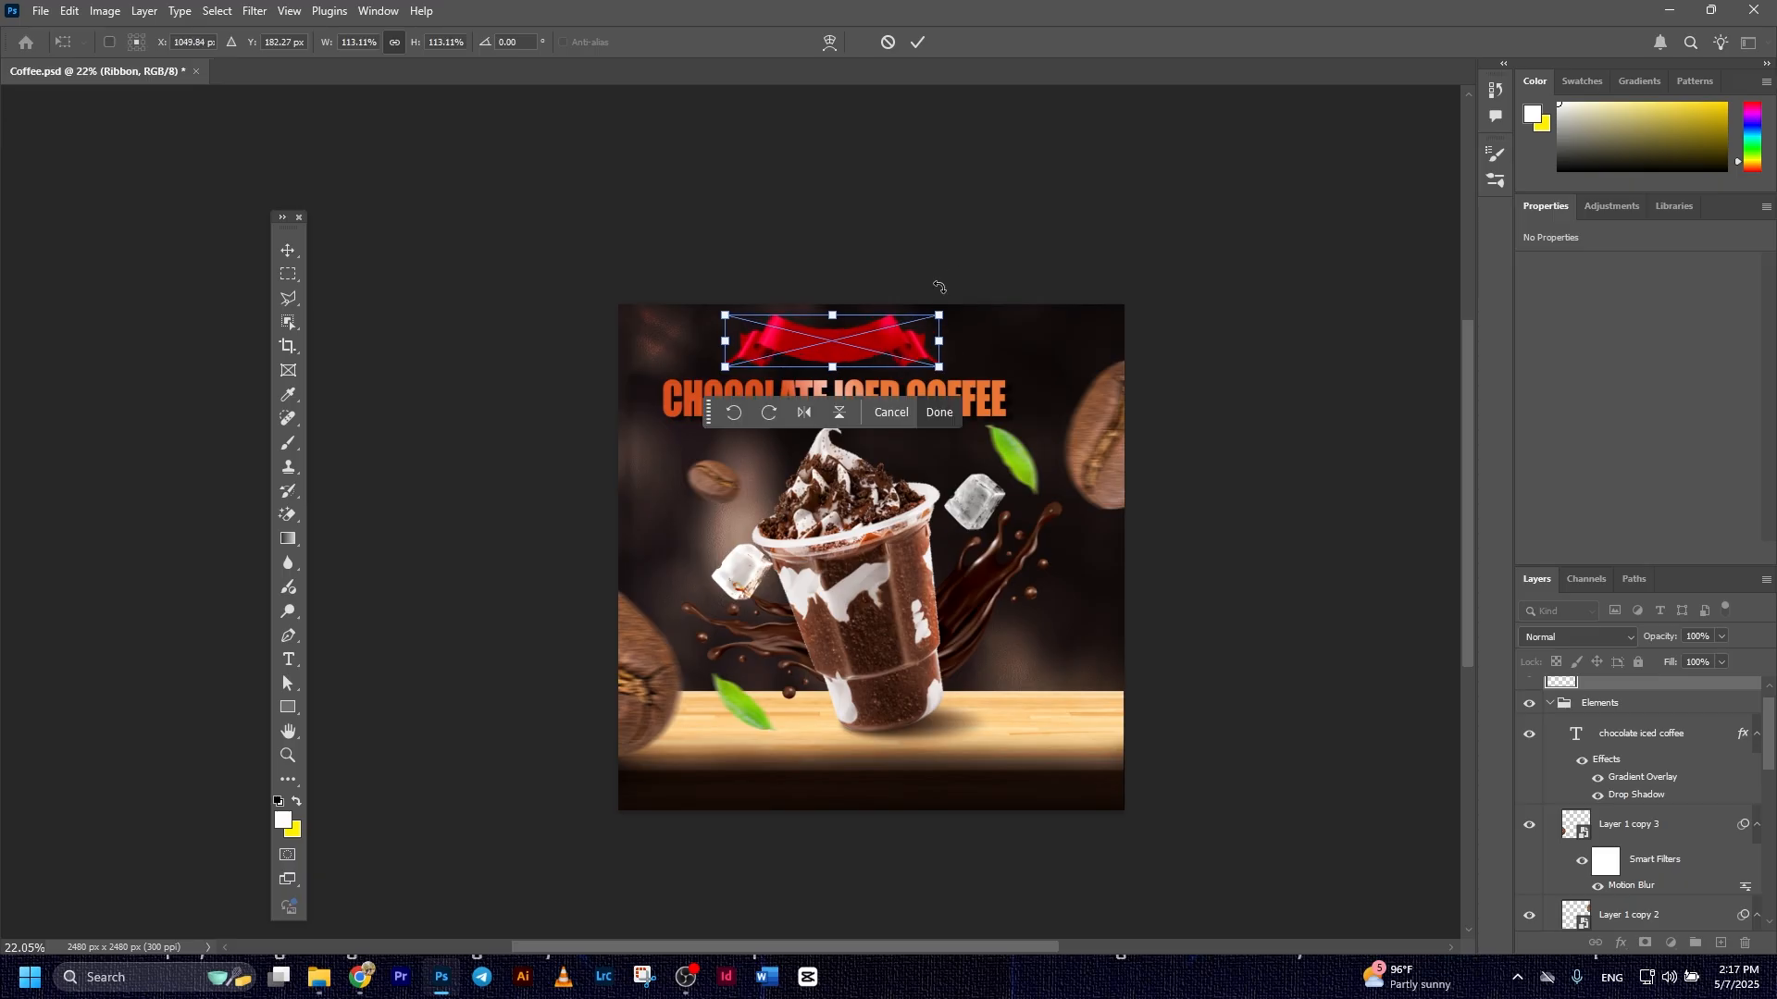
left_click(918, 42)
Add the white text "SPECIAL" over the ribbon on a new type layer above the Ribbon layer
scroll(924, 481, "up", 2)
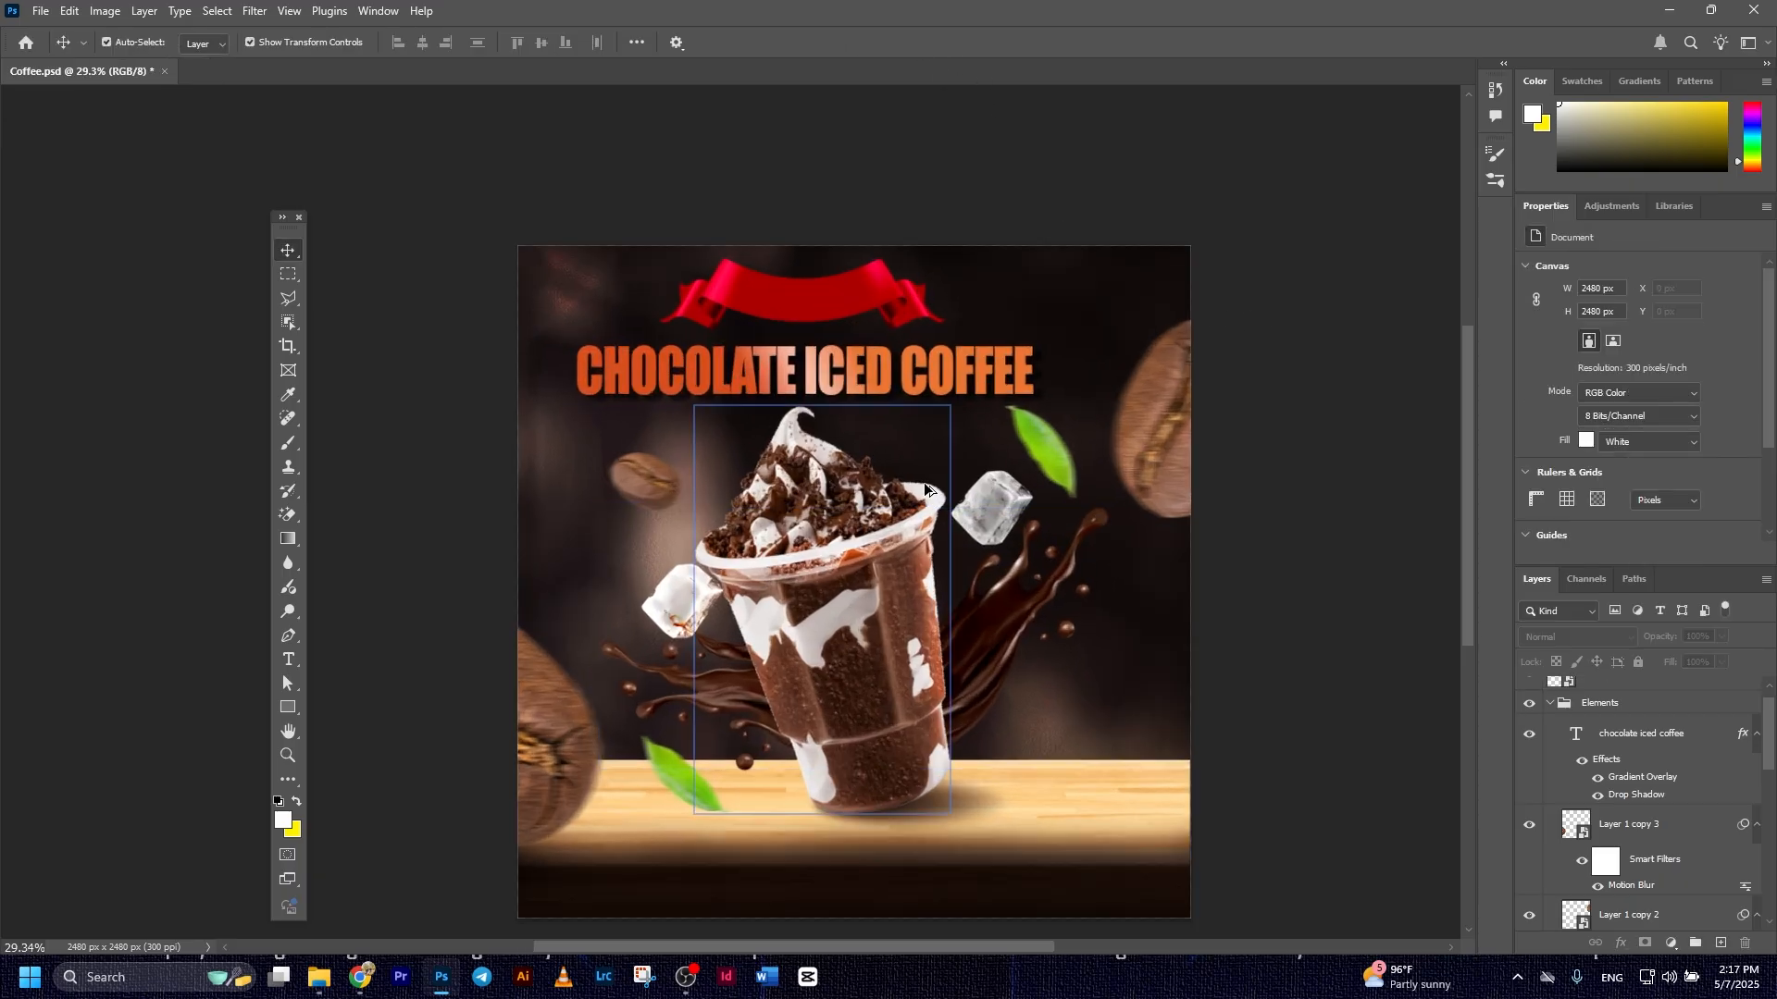
scroll(957, 641, "down", 2)
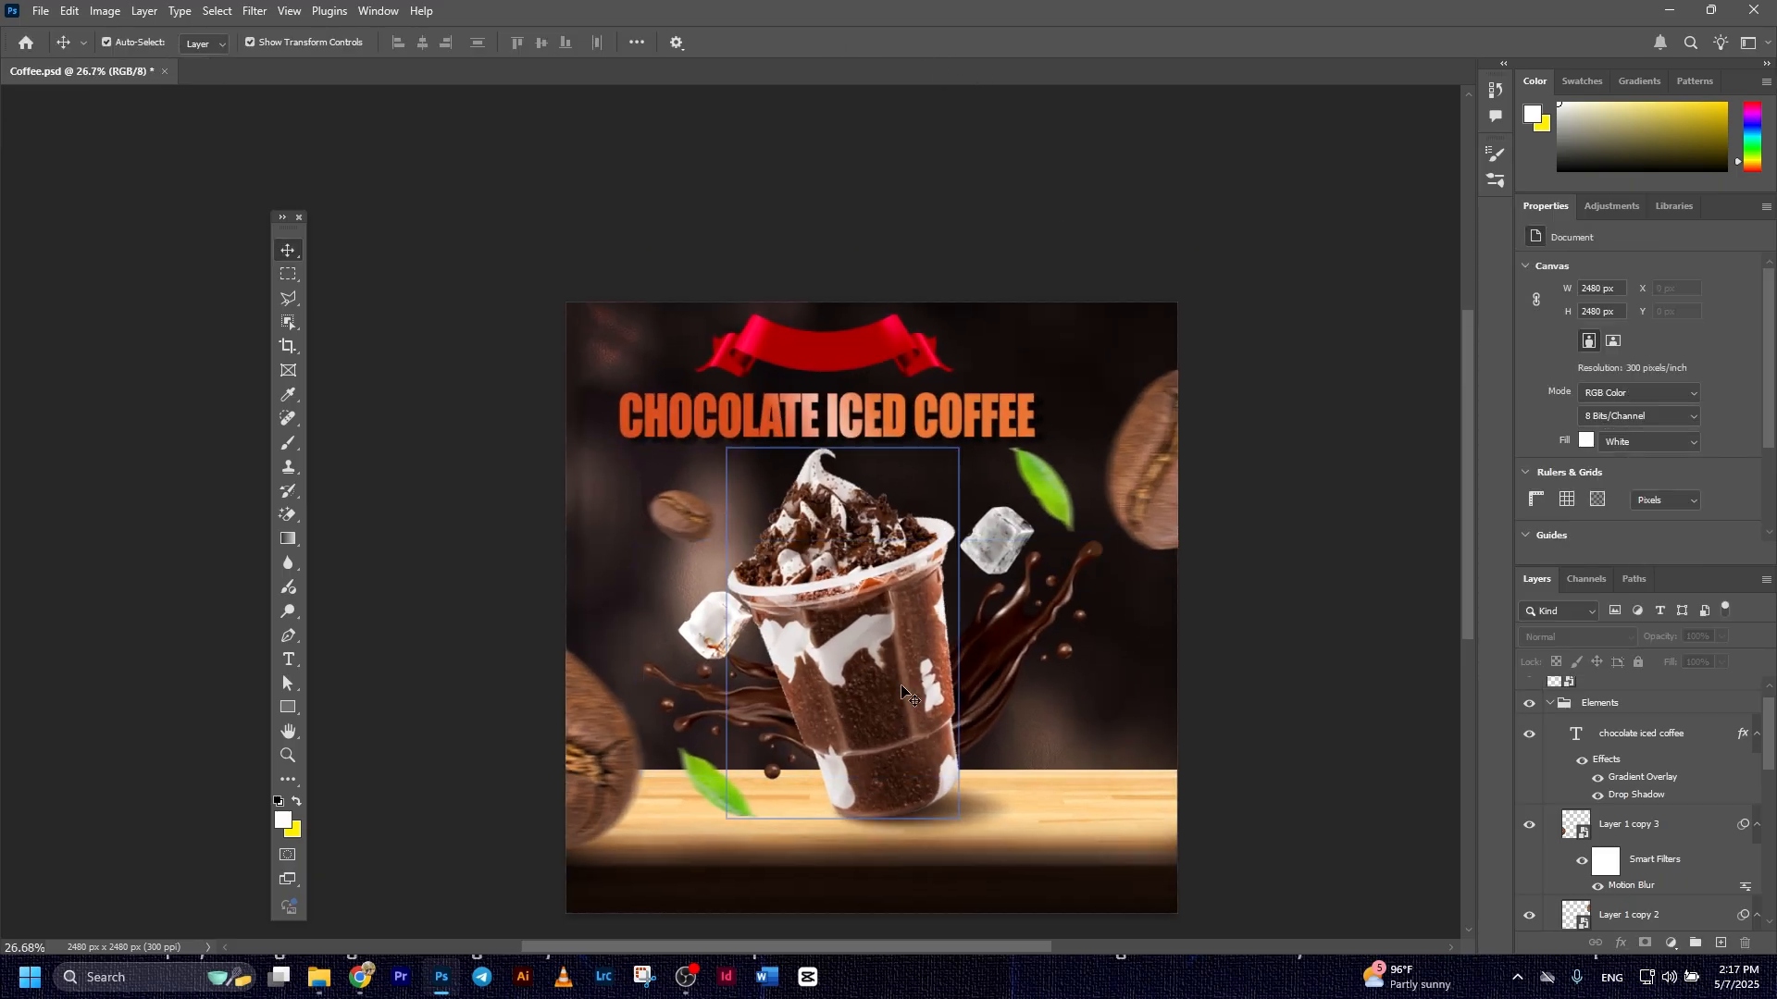
left_click(884, 424)
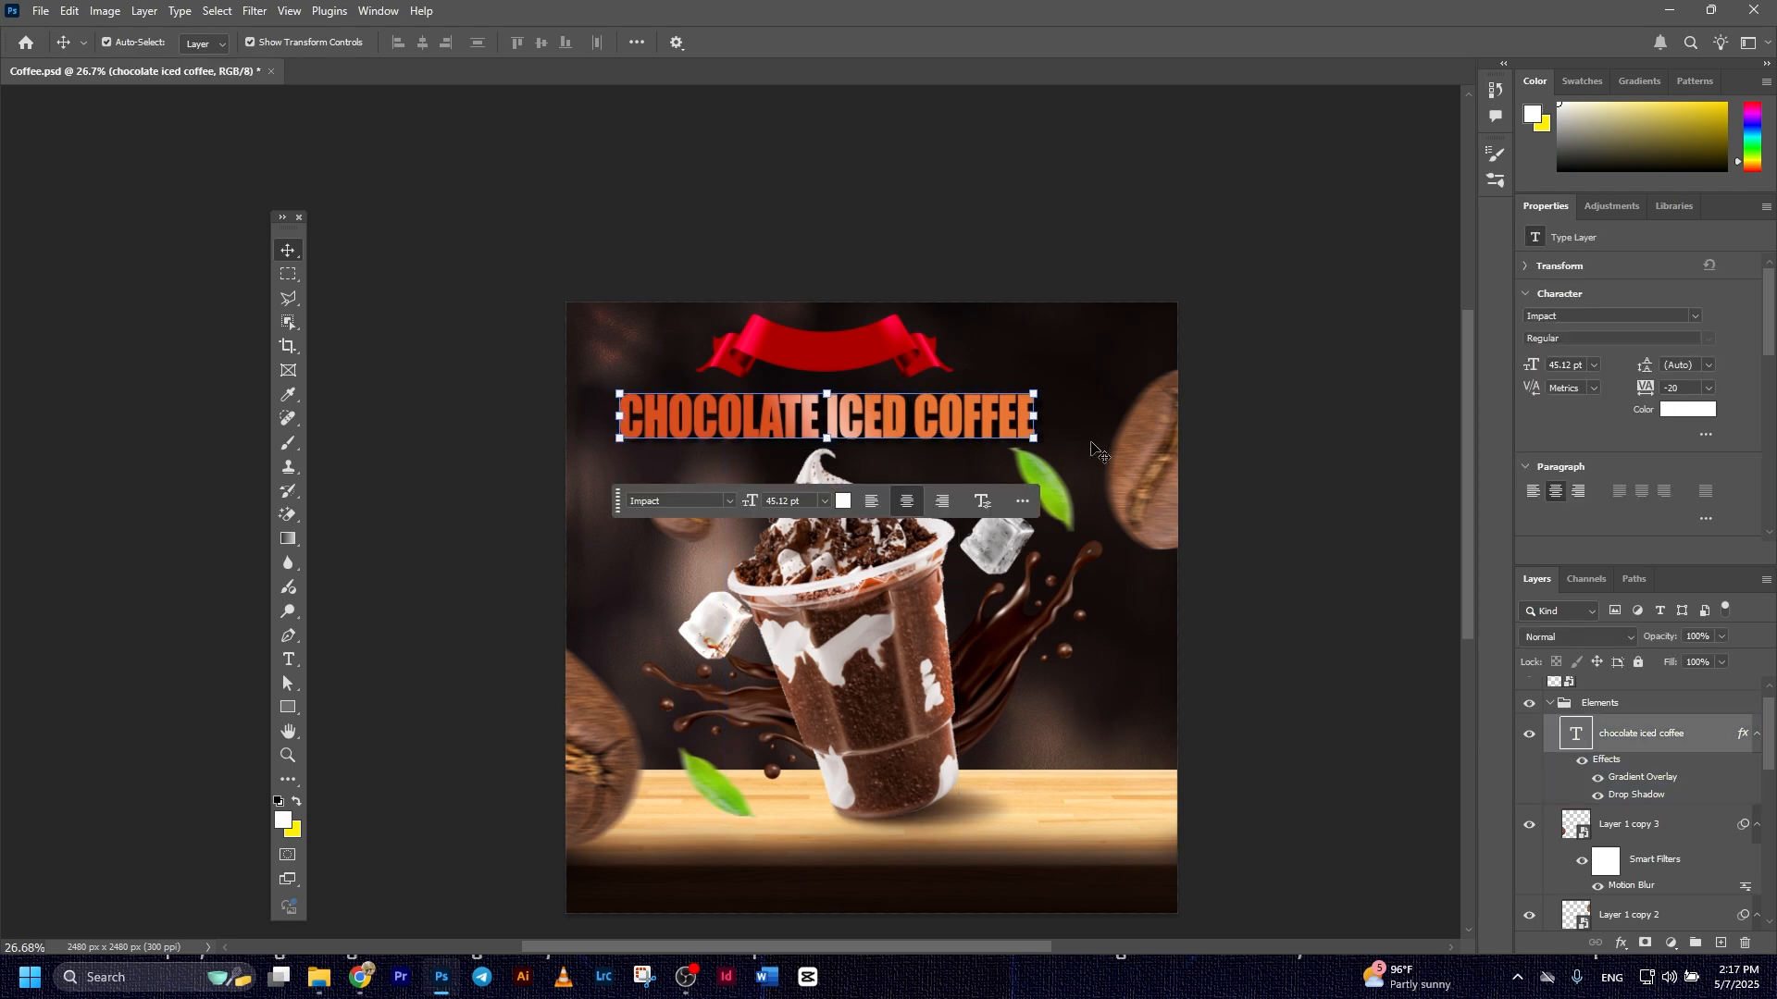
left_click(1286, 452)
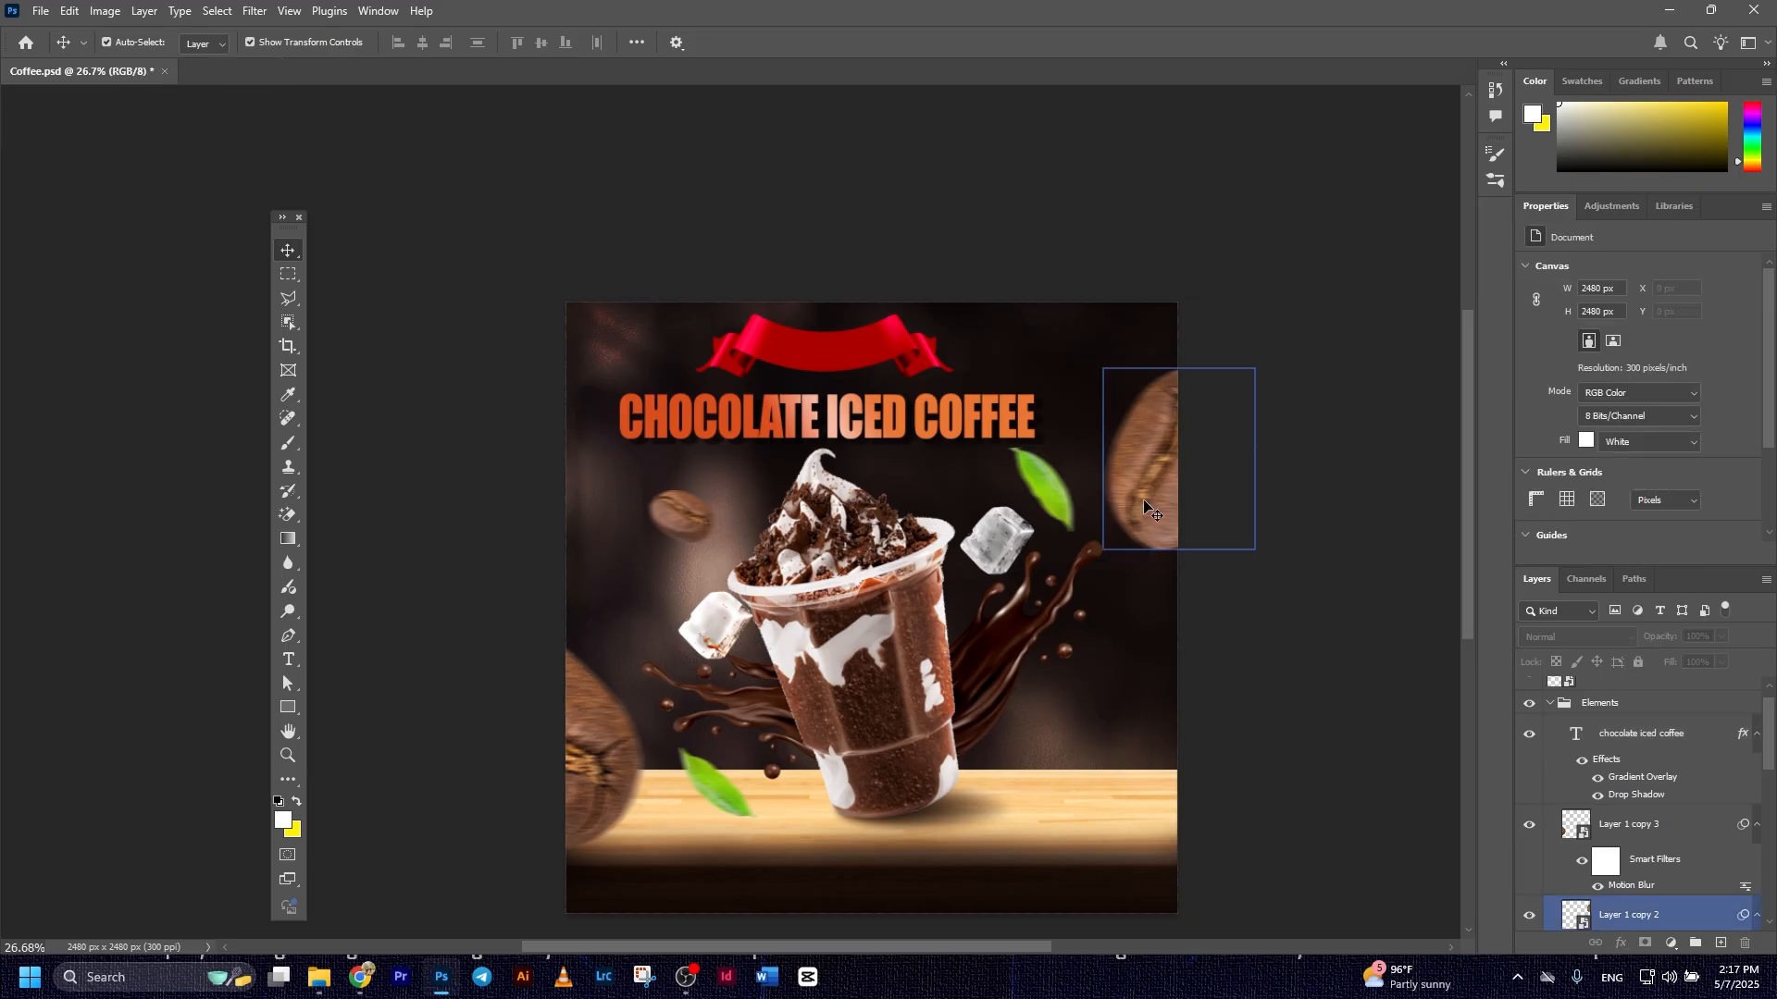
left_click(745, 350)
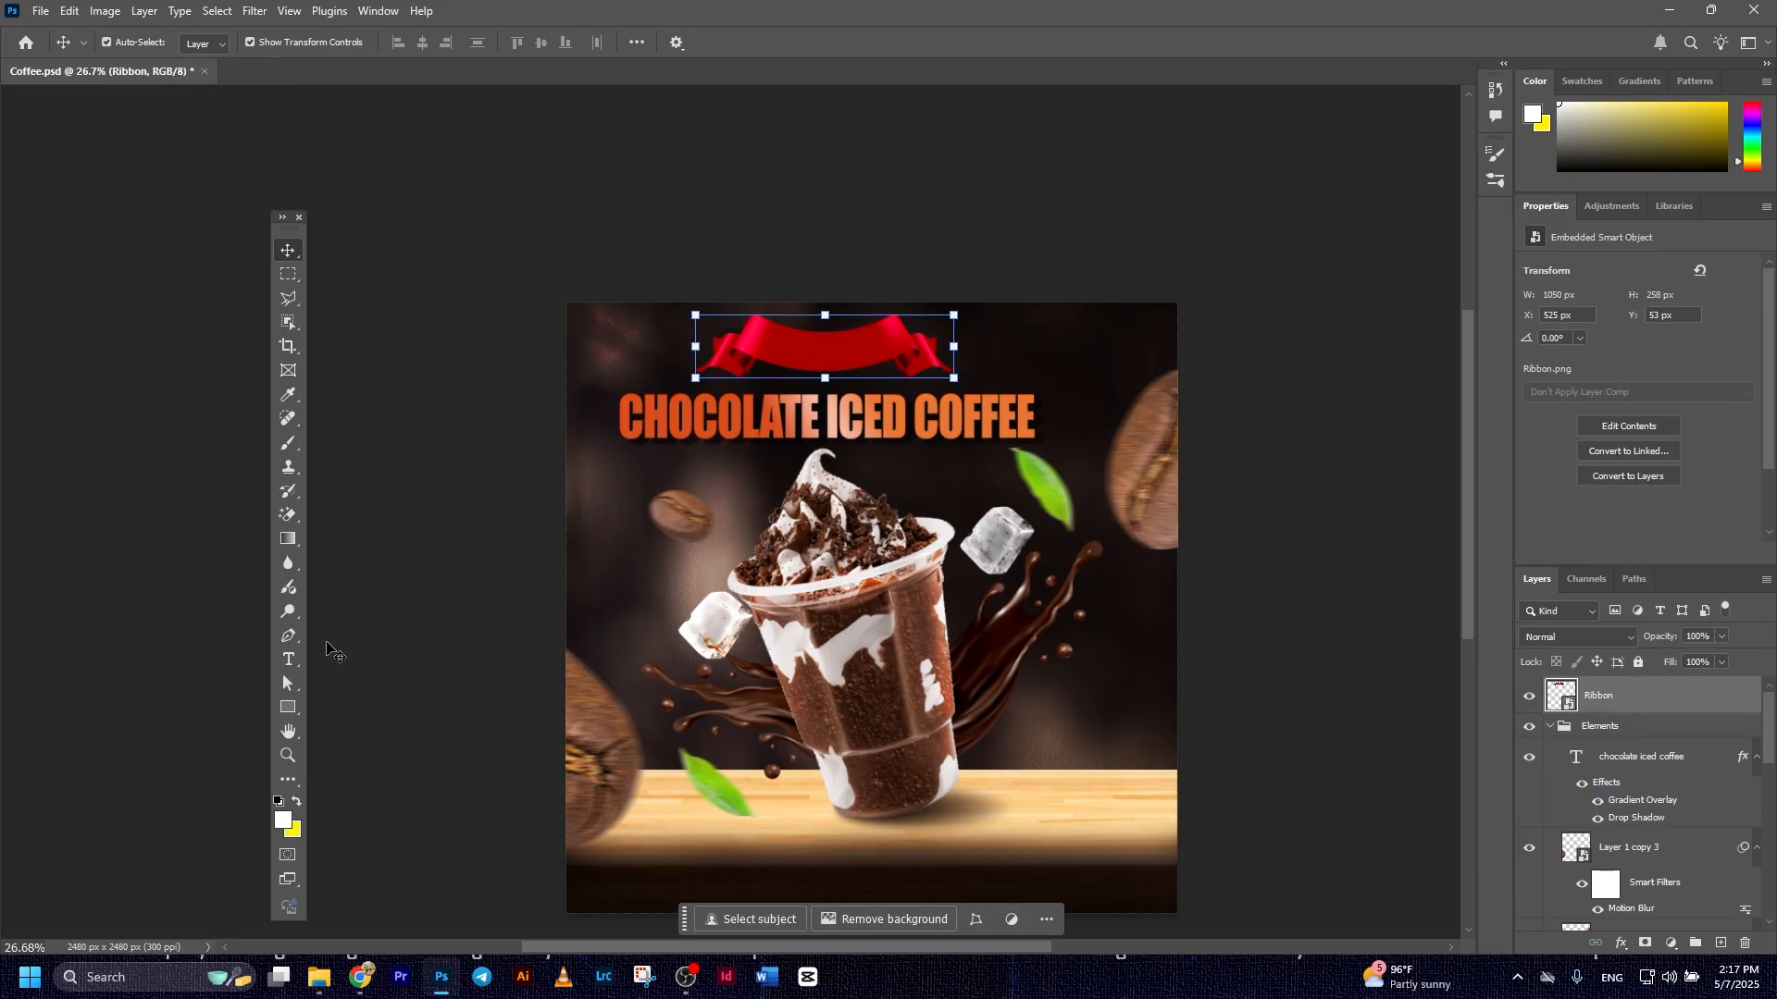
left_click(289, 659)
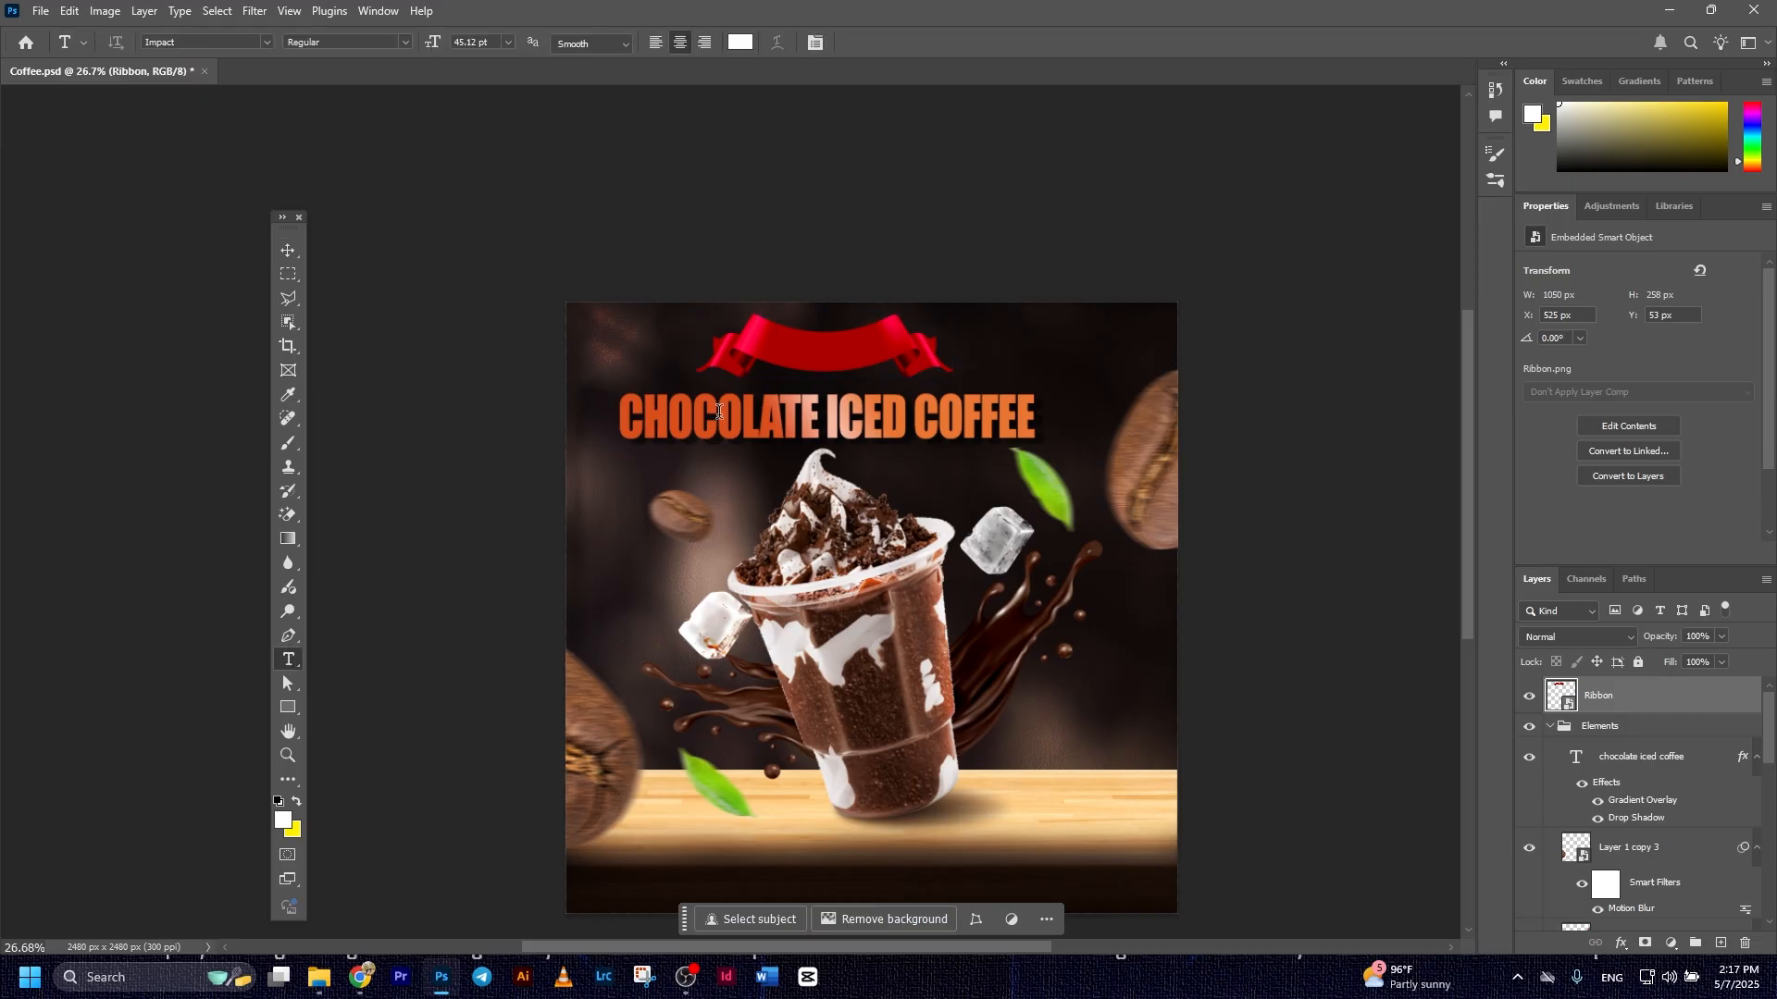
left_click(792, 349)
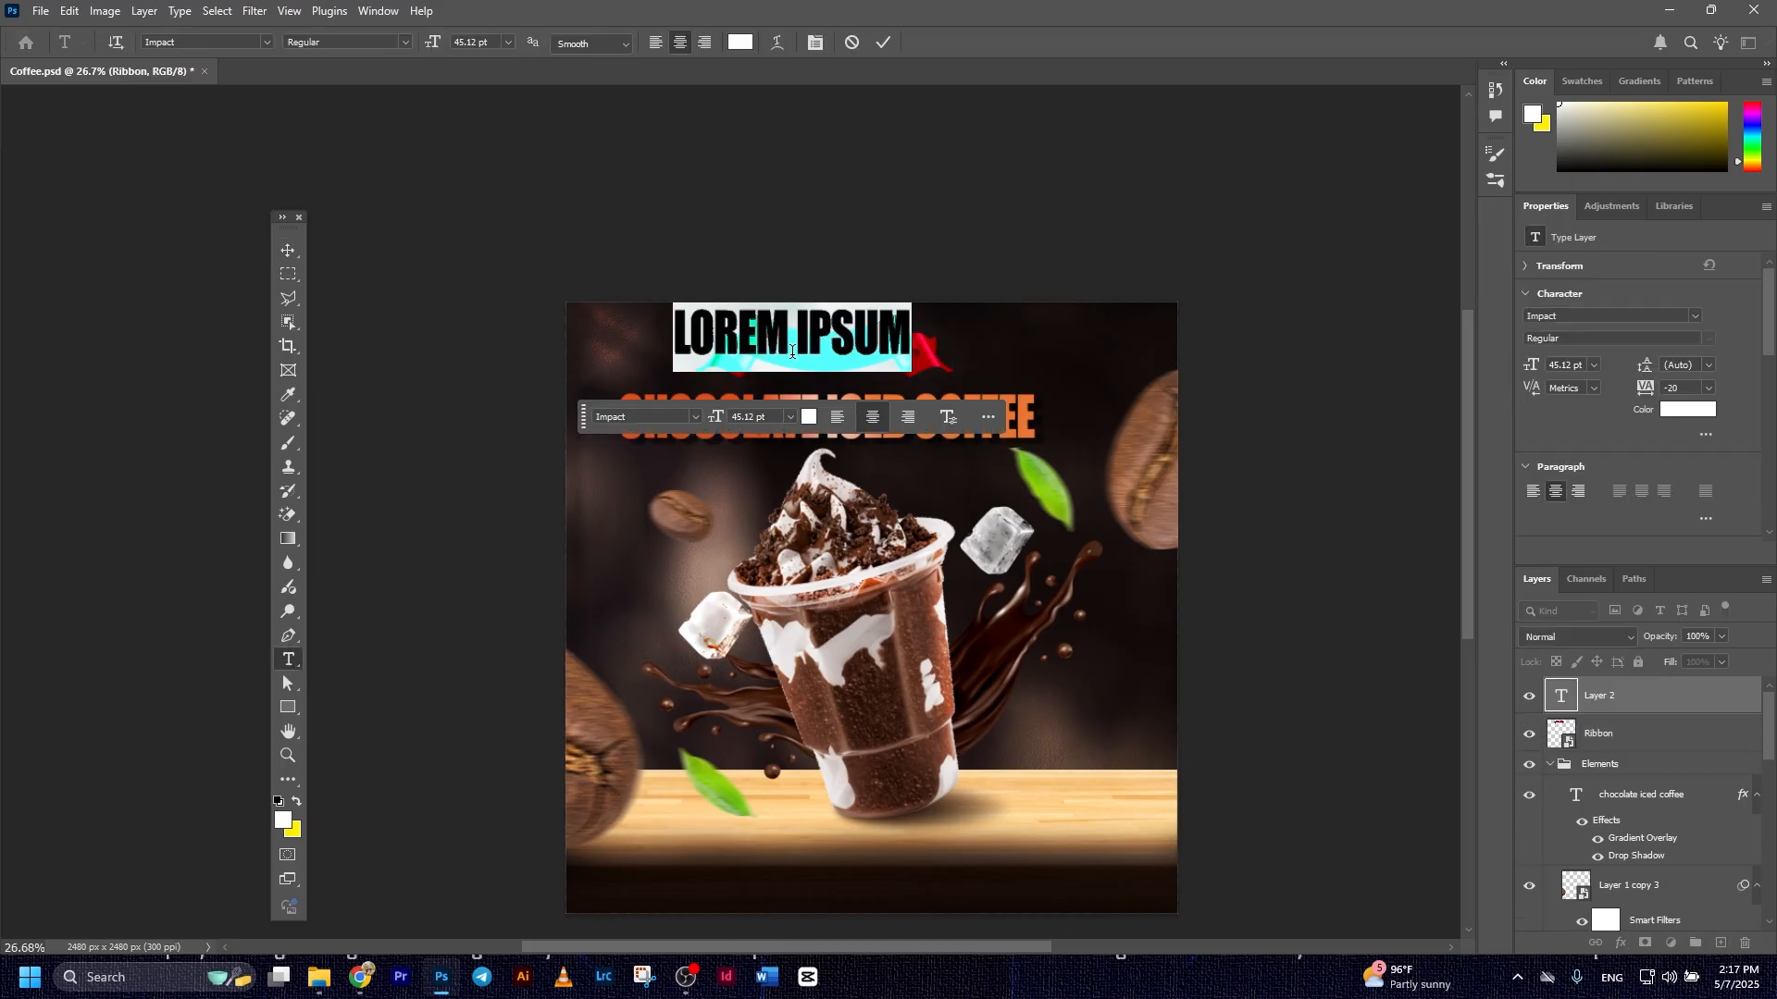
type("SPECIAL")
left_click(883, 43)
key("v")
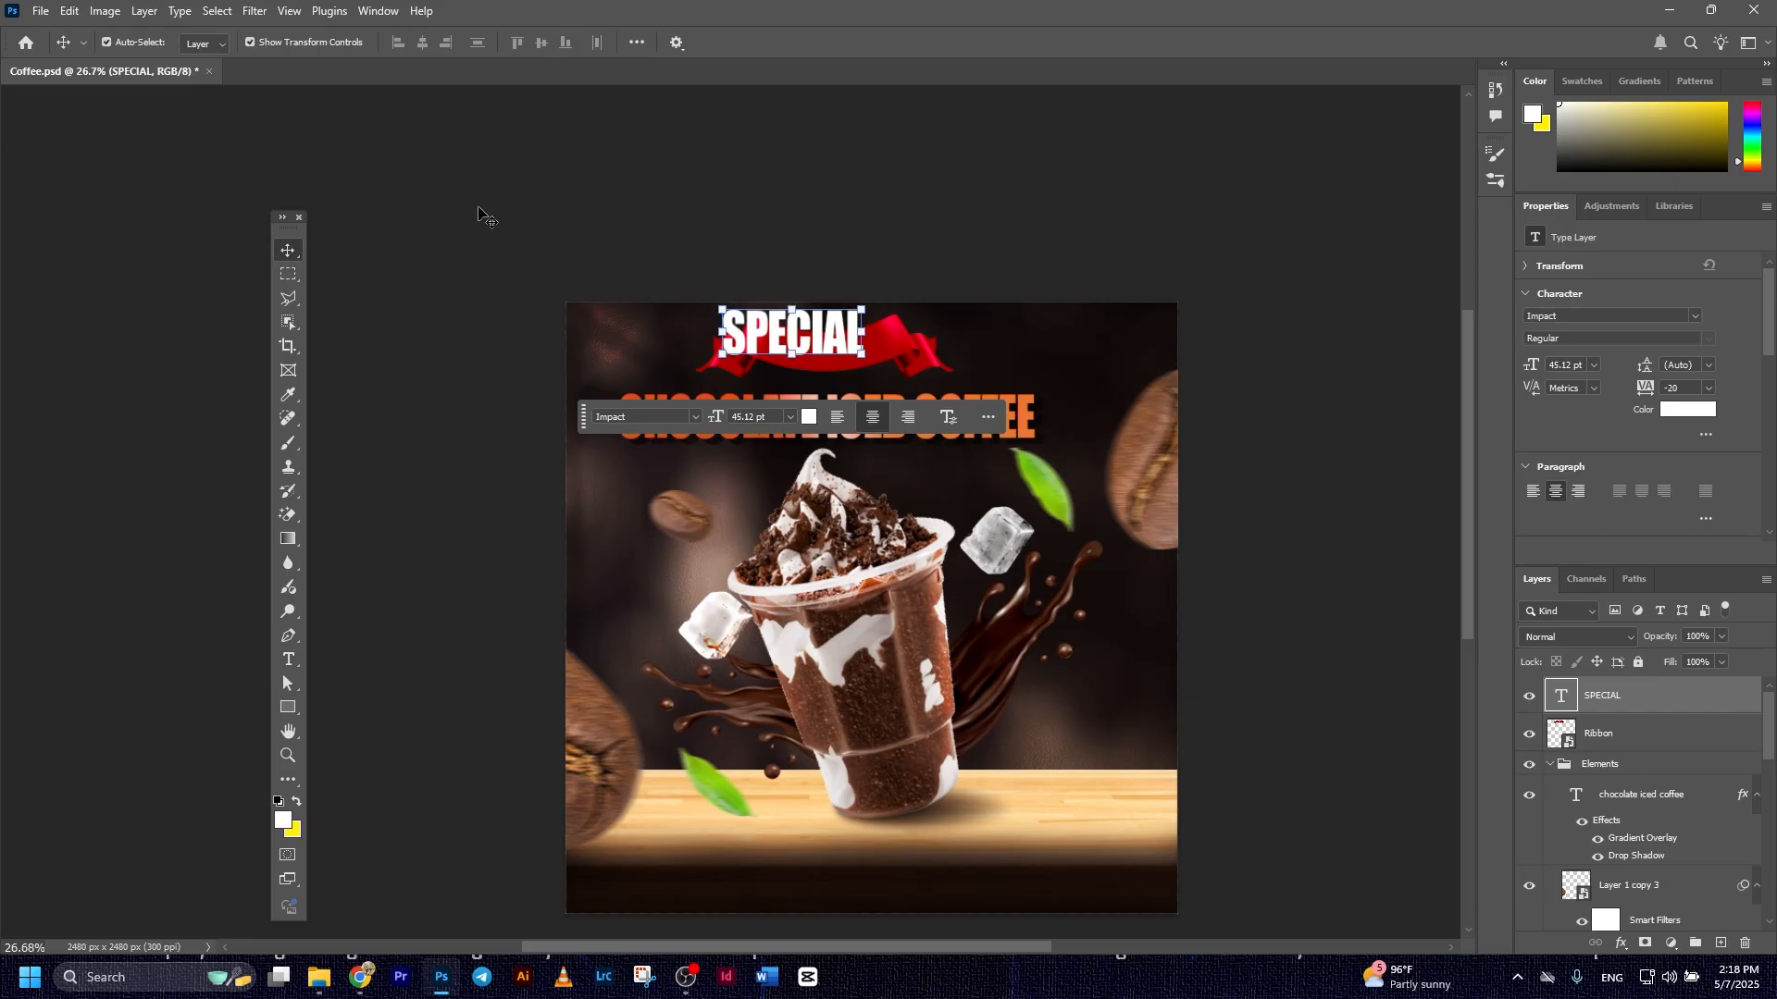
left_click(478, 208)
Center the SPECIAL text on the ribbon, change its font to Concert One and scale it to about 78%
left_click_drag(786, 331, 821, 346)
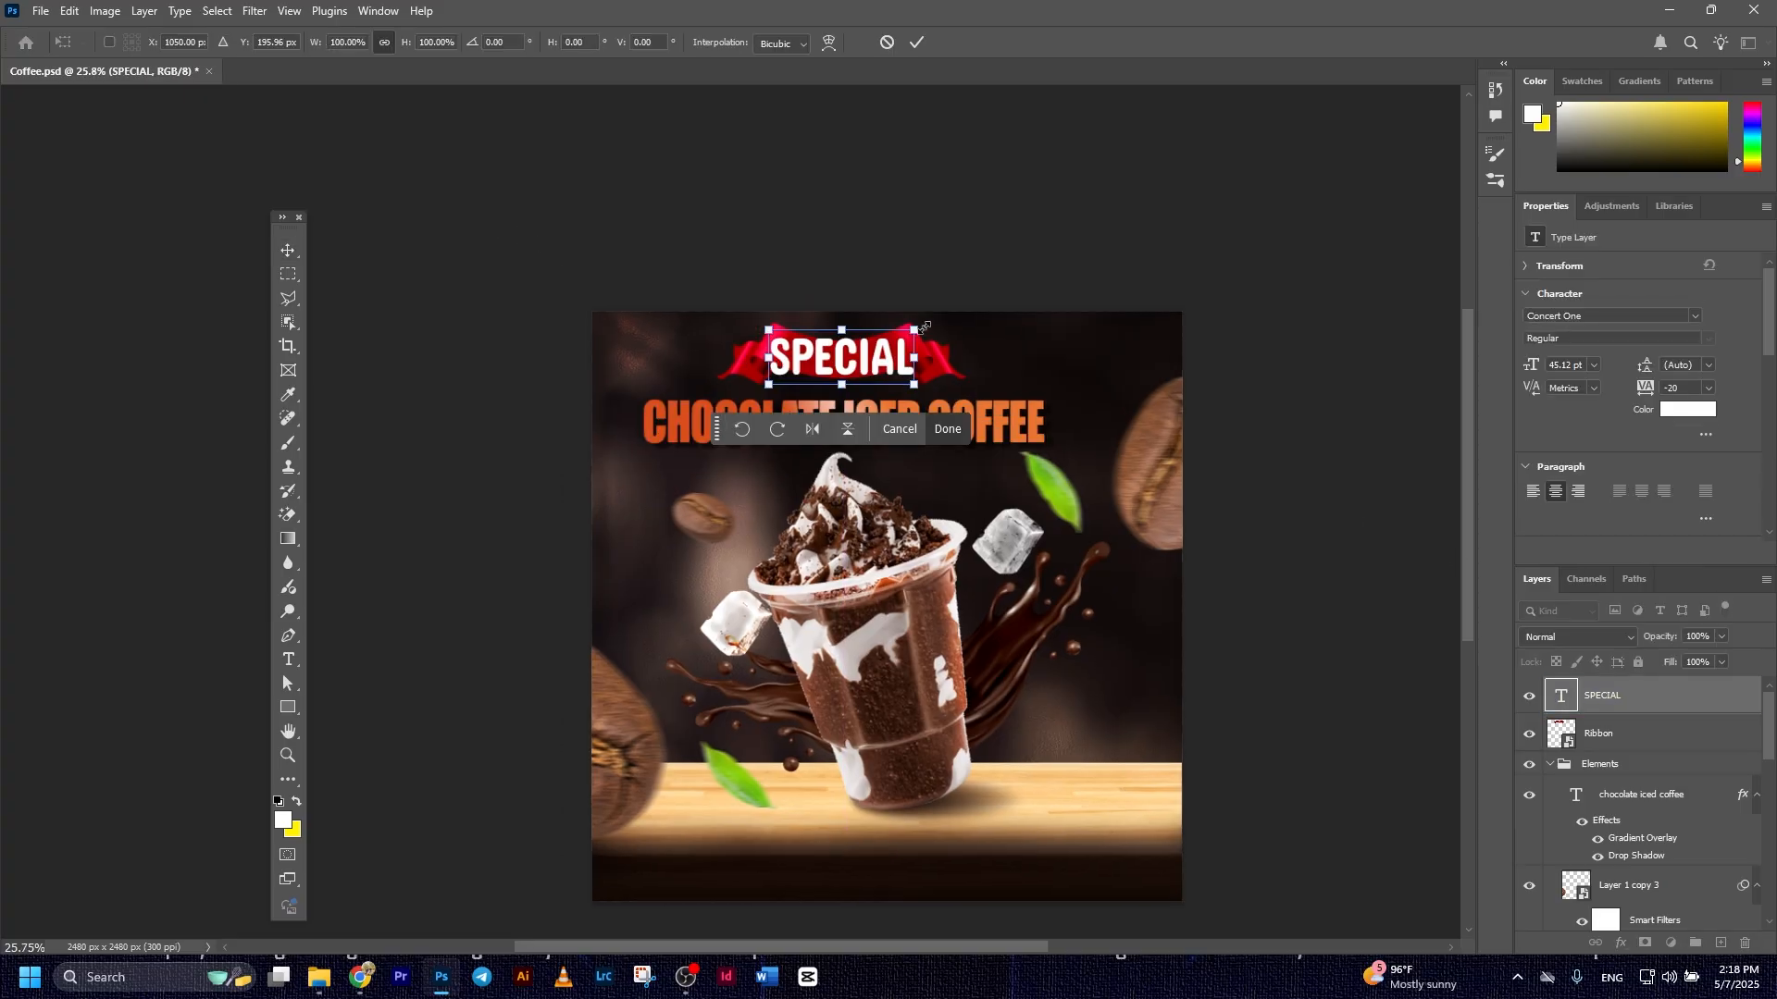
left_click_drag(922, 327, 899, 337)
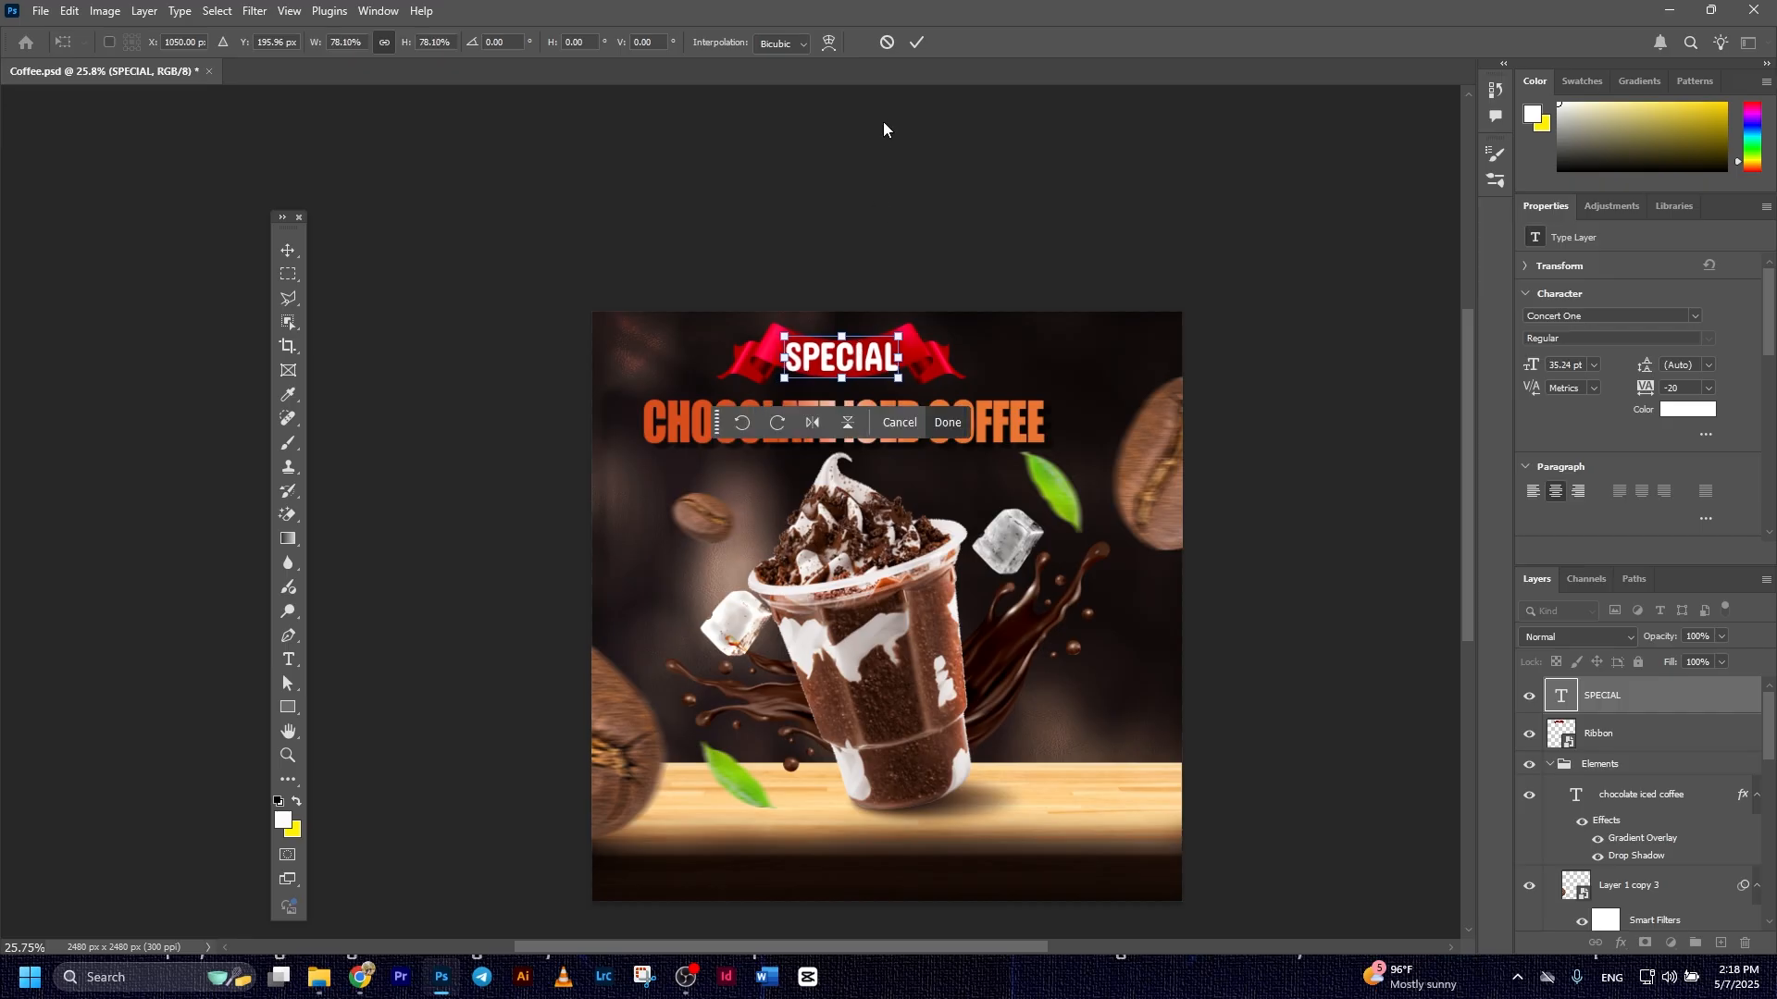
left_click(918, 42)
left_click(901, 238)
Warp the SPECIAL text with the horizontal Arc style at a bend of -18% to follow the ribbon's curve
scroll(898, 242, "up", 2)
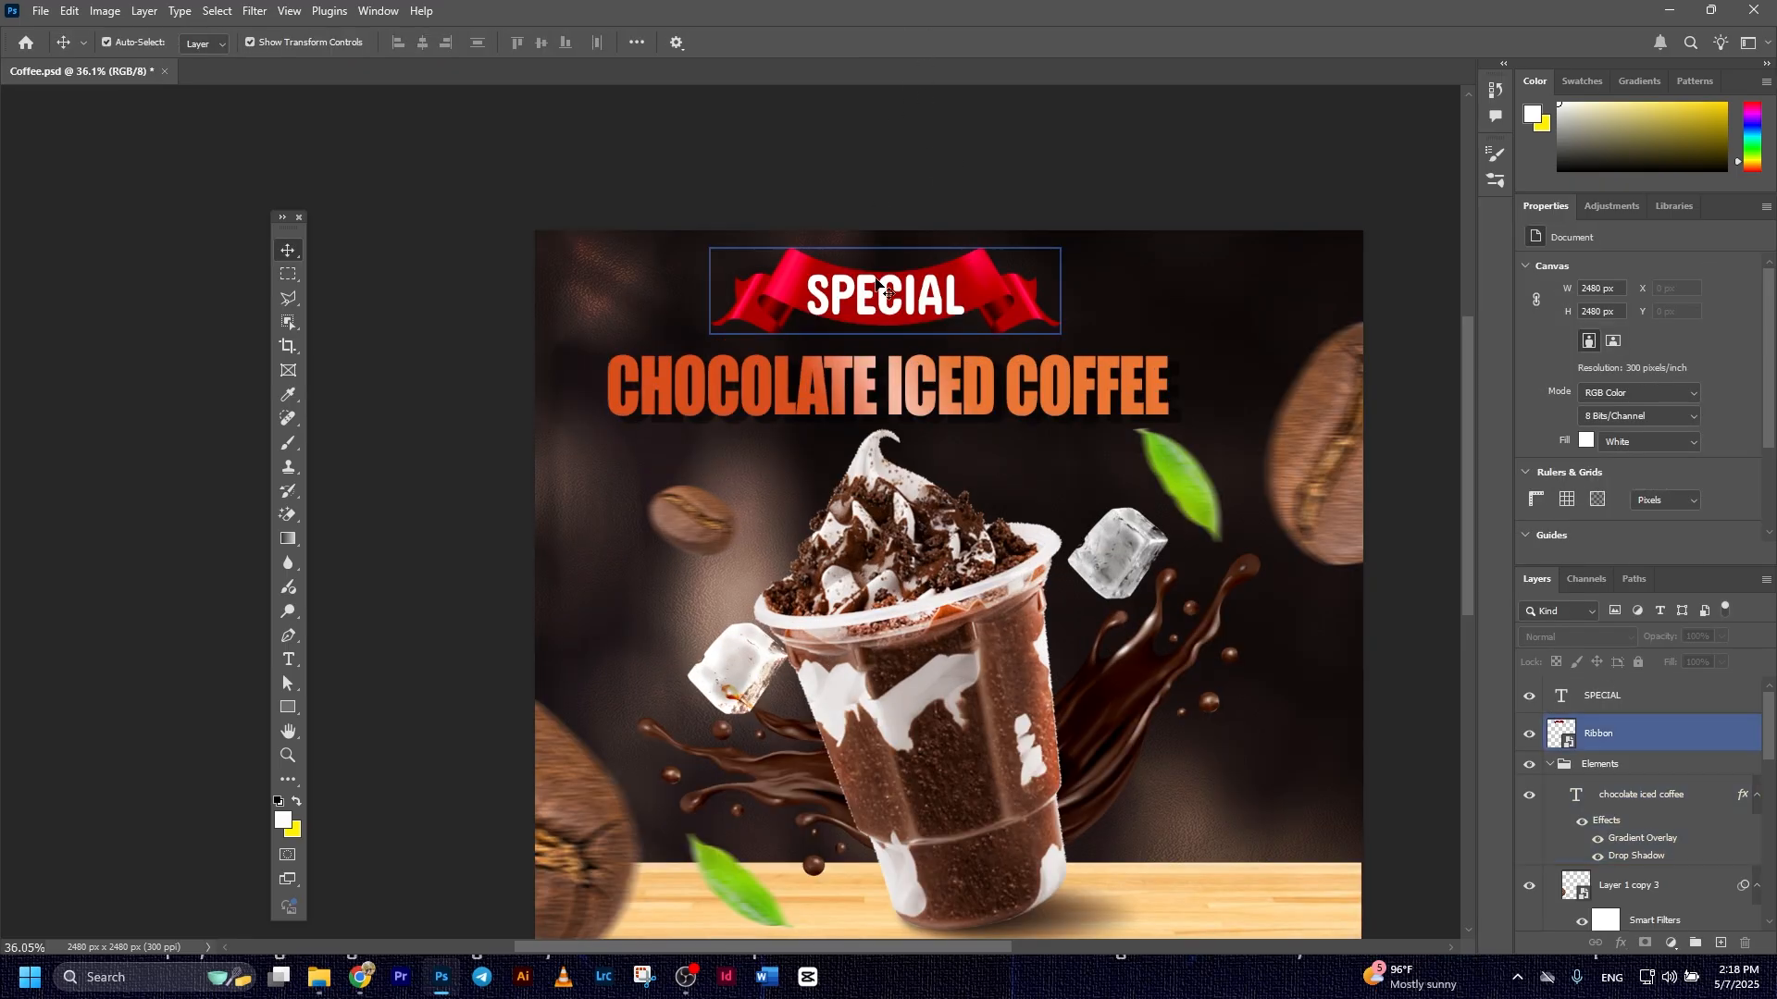
double_click(873, 292)
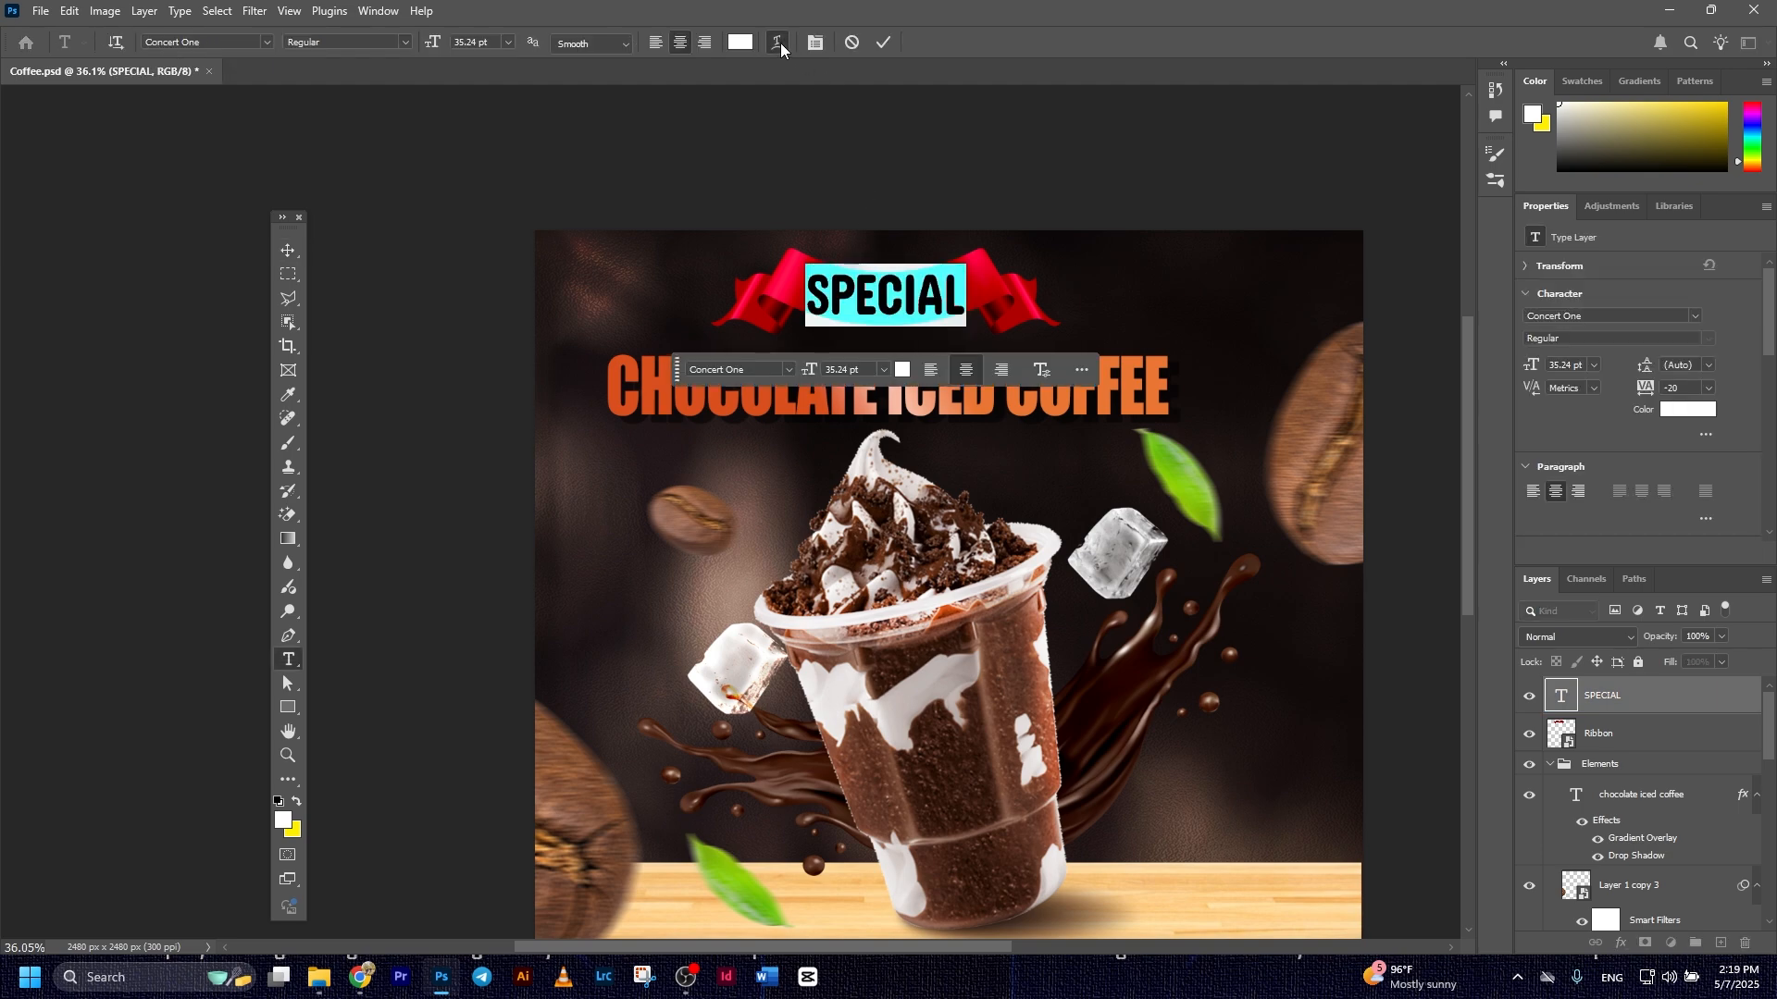
left_click(779, 43)
left_click(1171, 427)
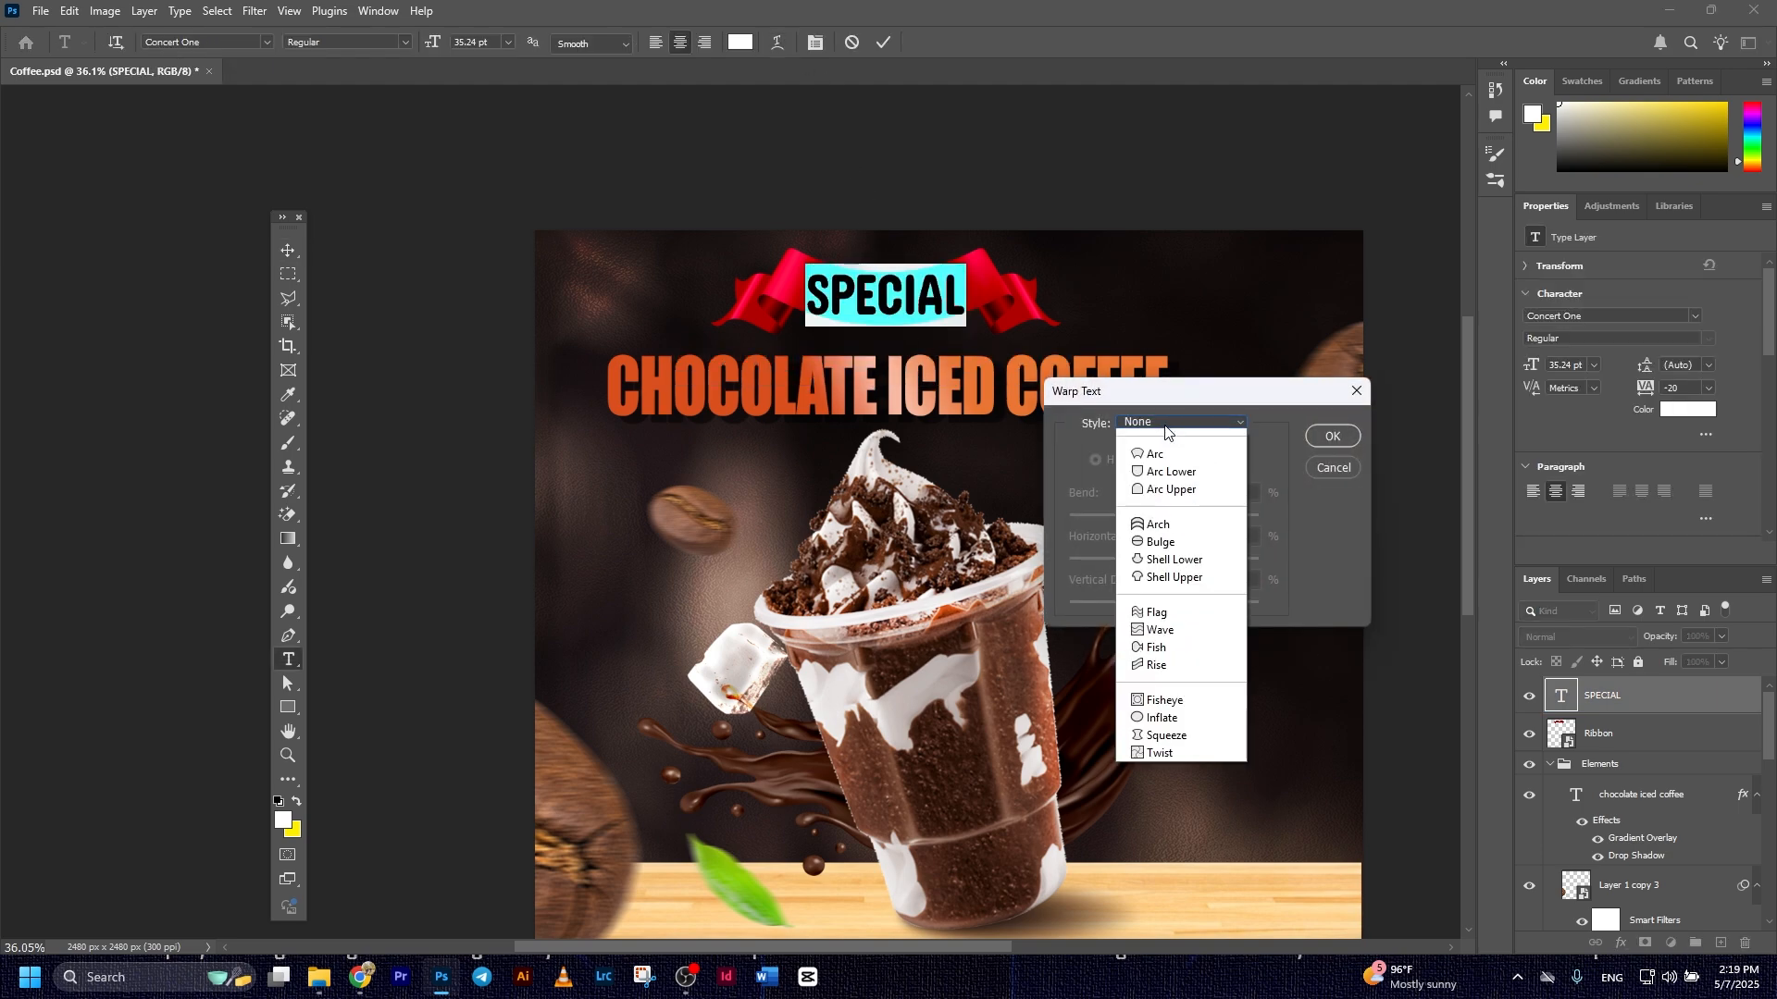
left_click(1153, 472)
left_click_drag(1208, 515, 1142, 516)
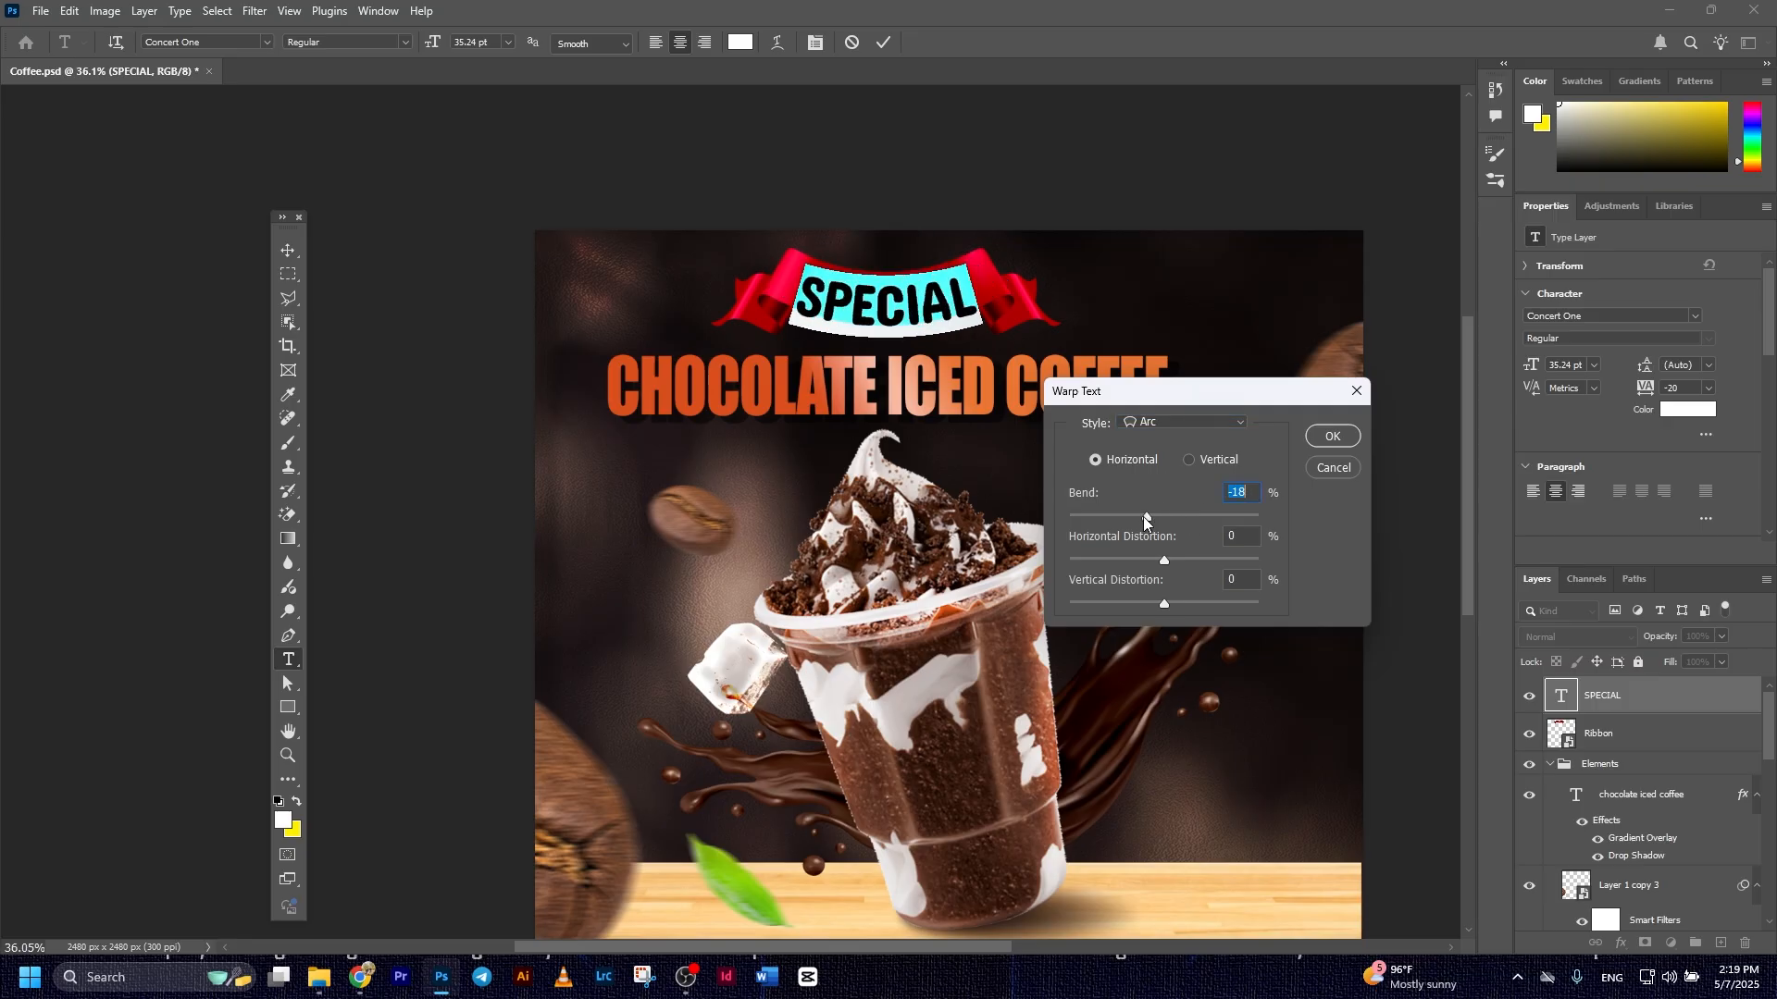
left_click(1314, 439)
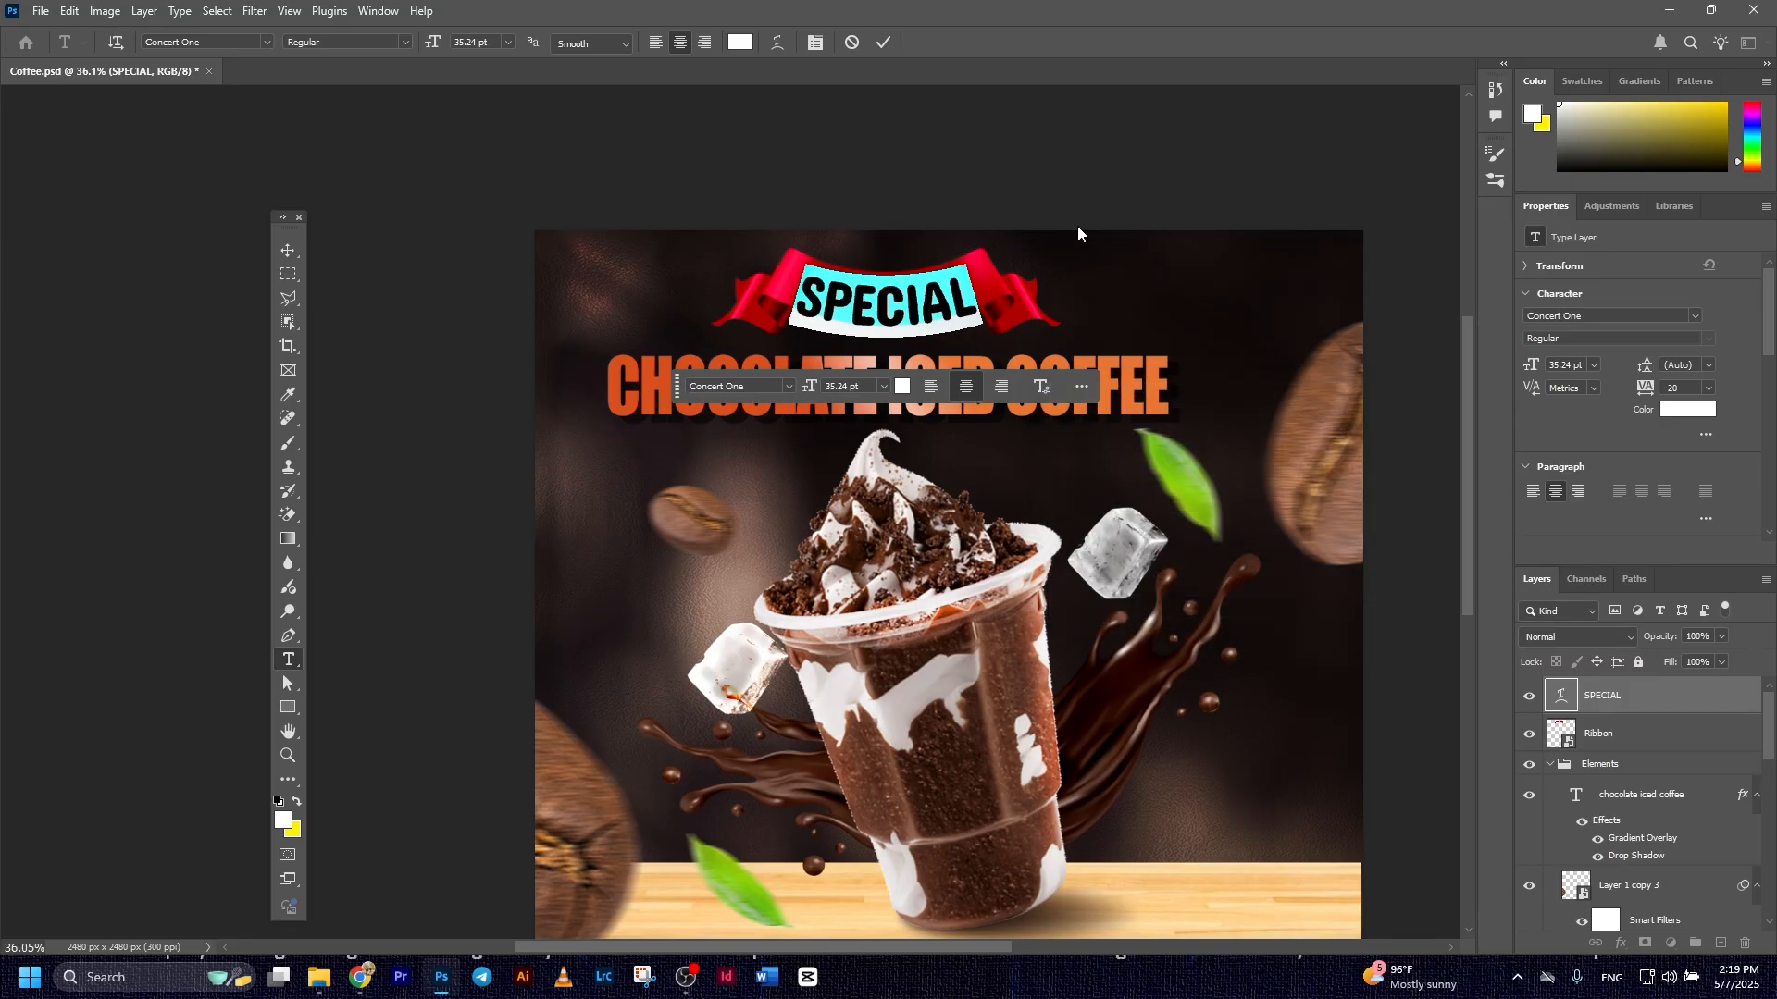
Move the warped SPECIAL text slightly upward to center it within the ribbon's band
key("v")
left_click_drag(930, 298, 933, 291)
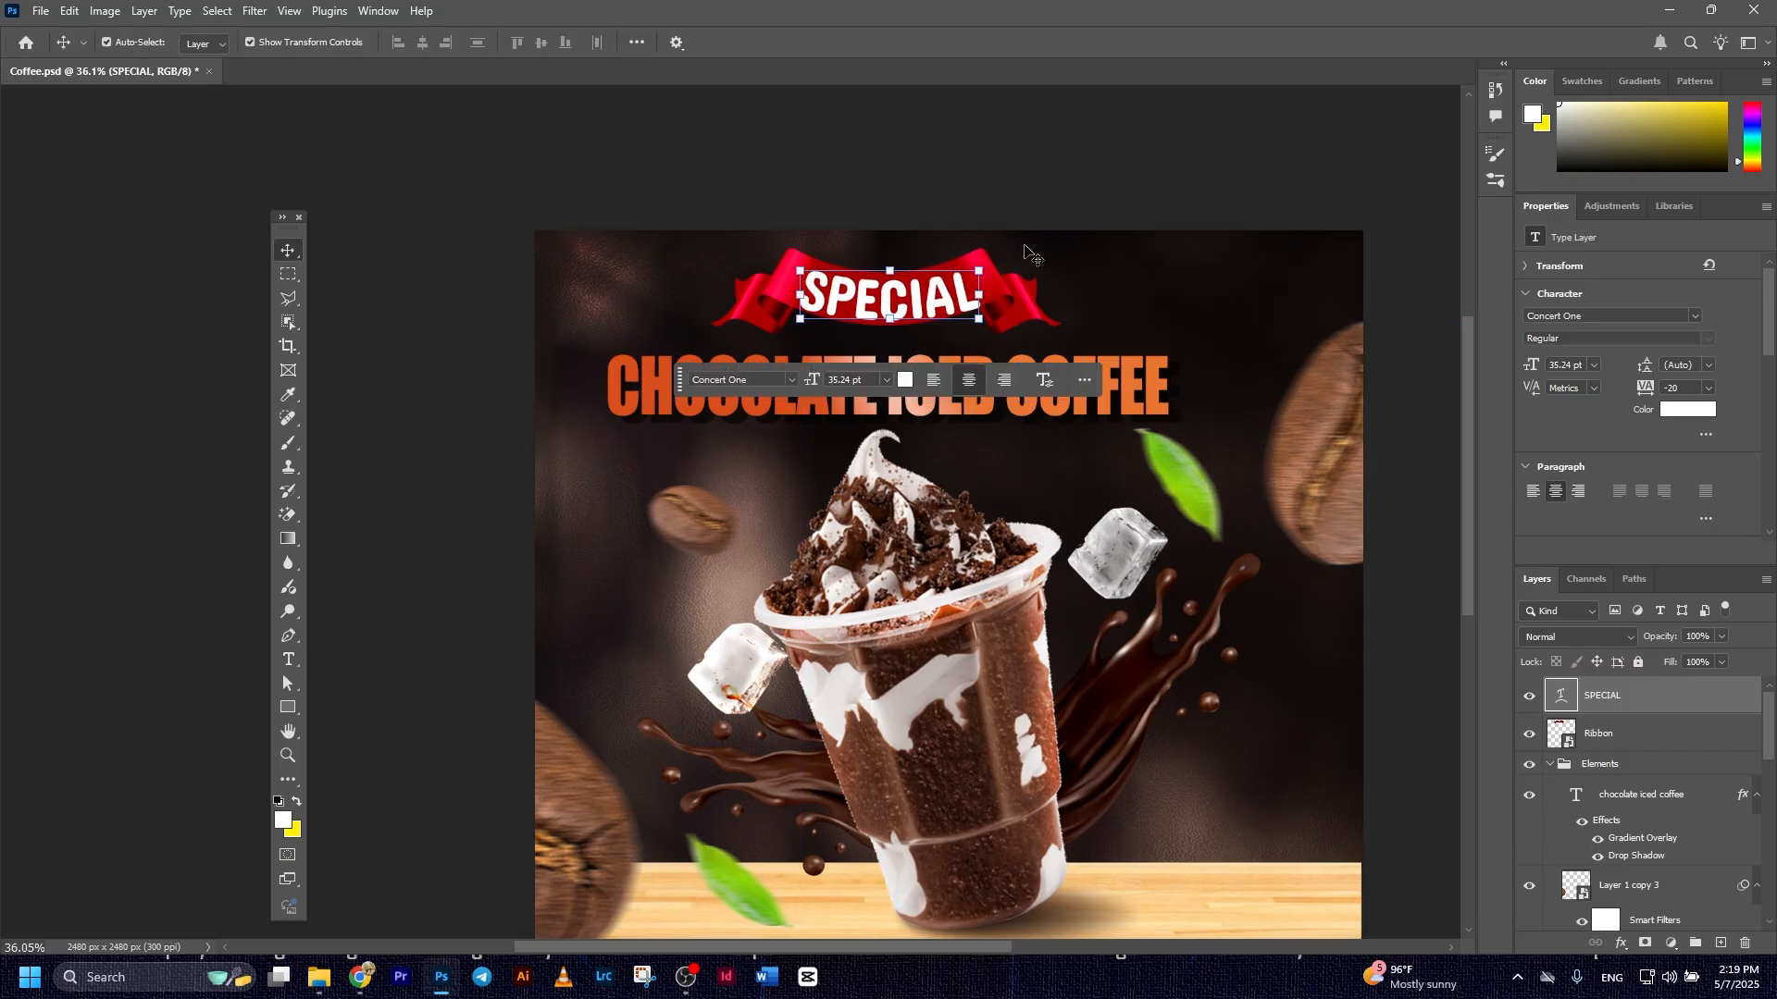
key("Up")
key("Up")
key("Up")
key("Up")
key("Up")
key("Up")
key("Up")
key("Up")
key("Up")
key("Up")
key("Up")
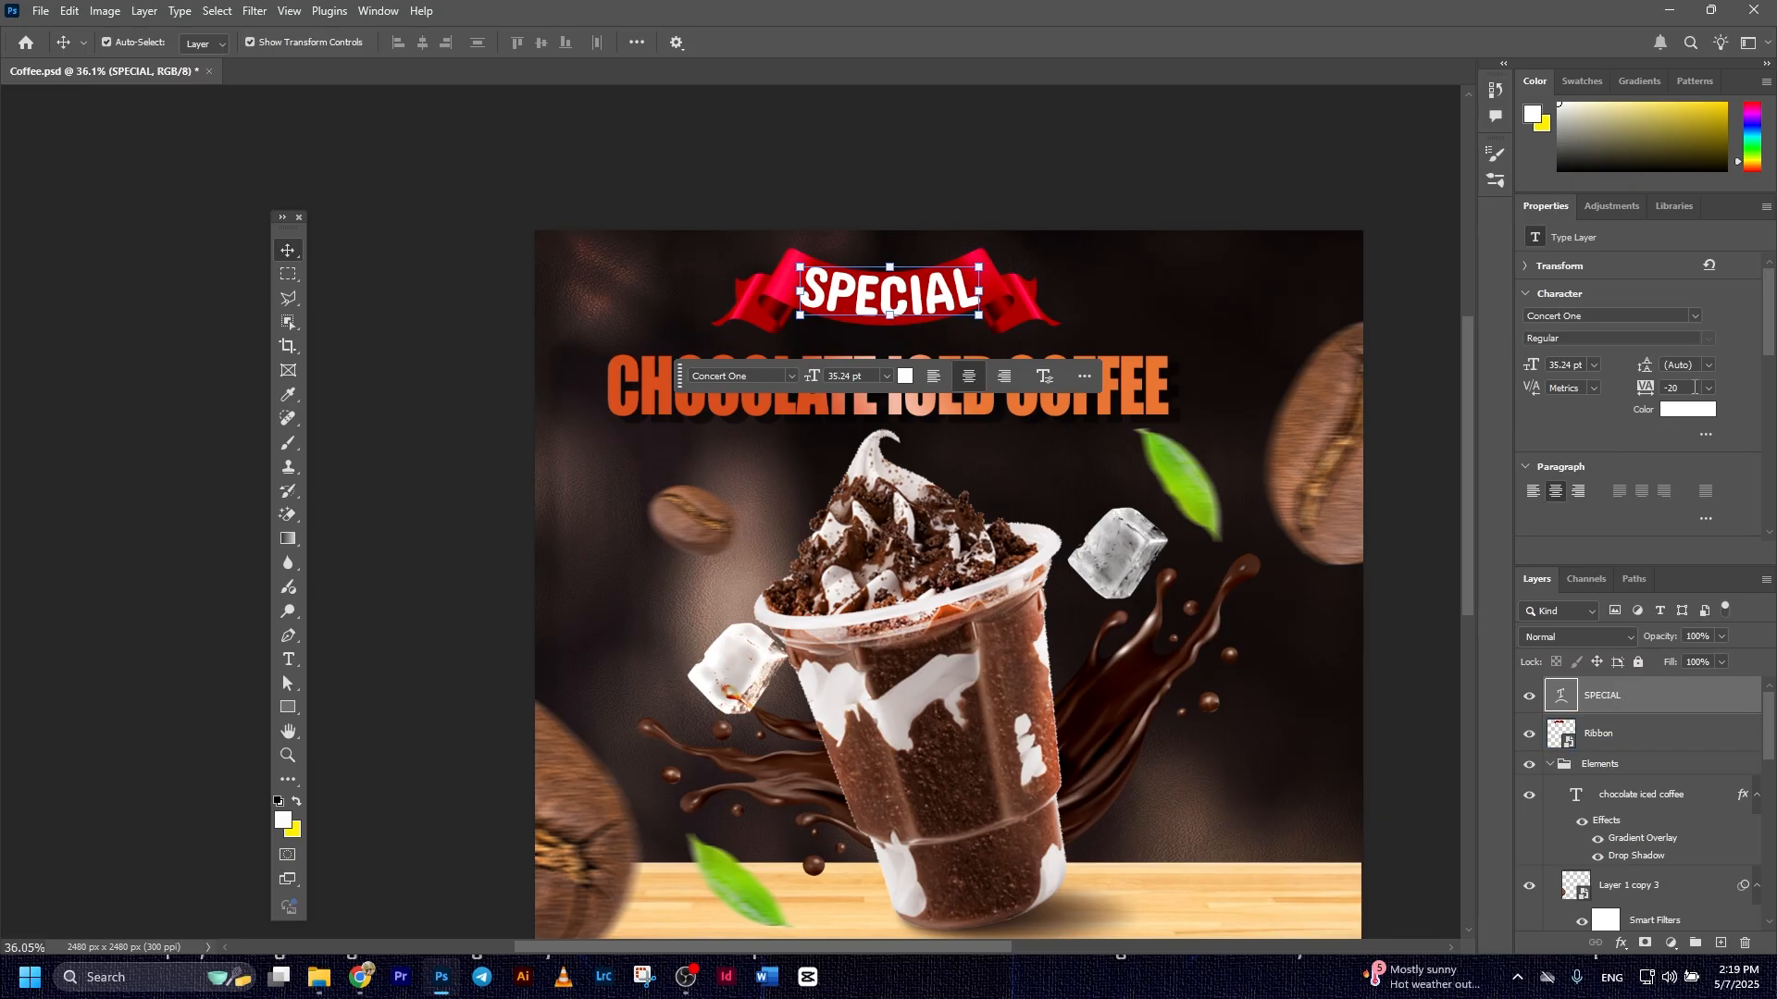
Set the tracking of the SPECIAL text to 10
left_click(1710, 387)
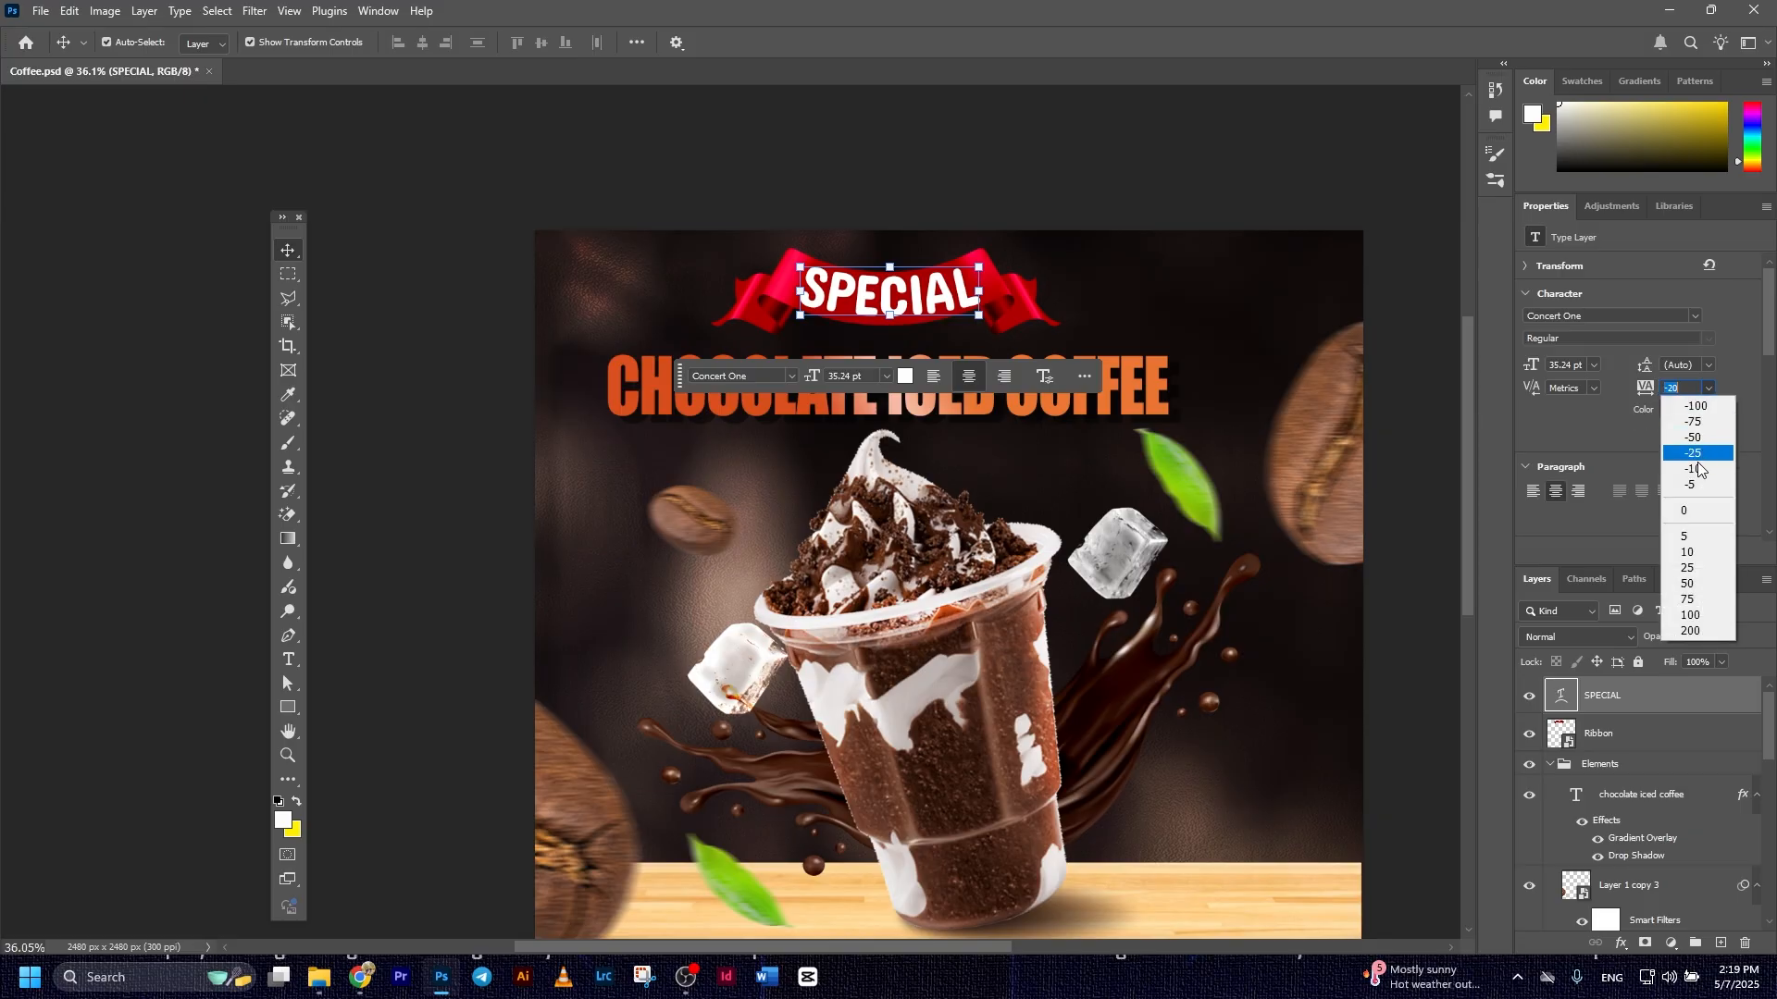
left_click(1697, 553)
left_click(1709, 388)
left_click(1677, 390)
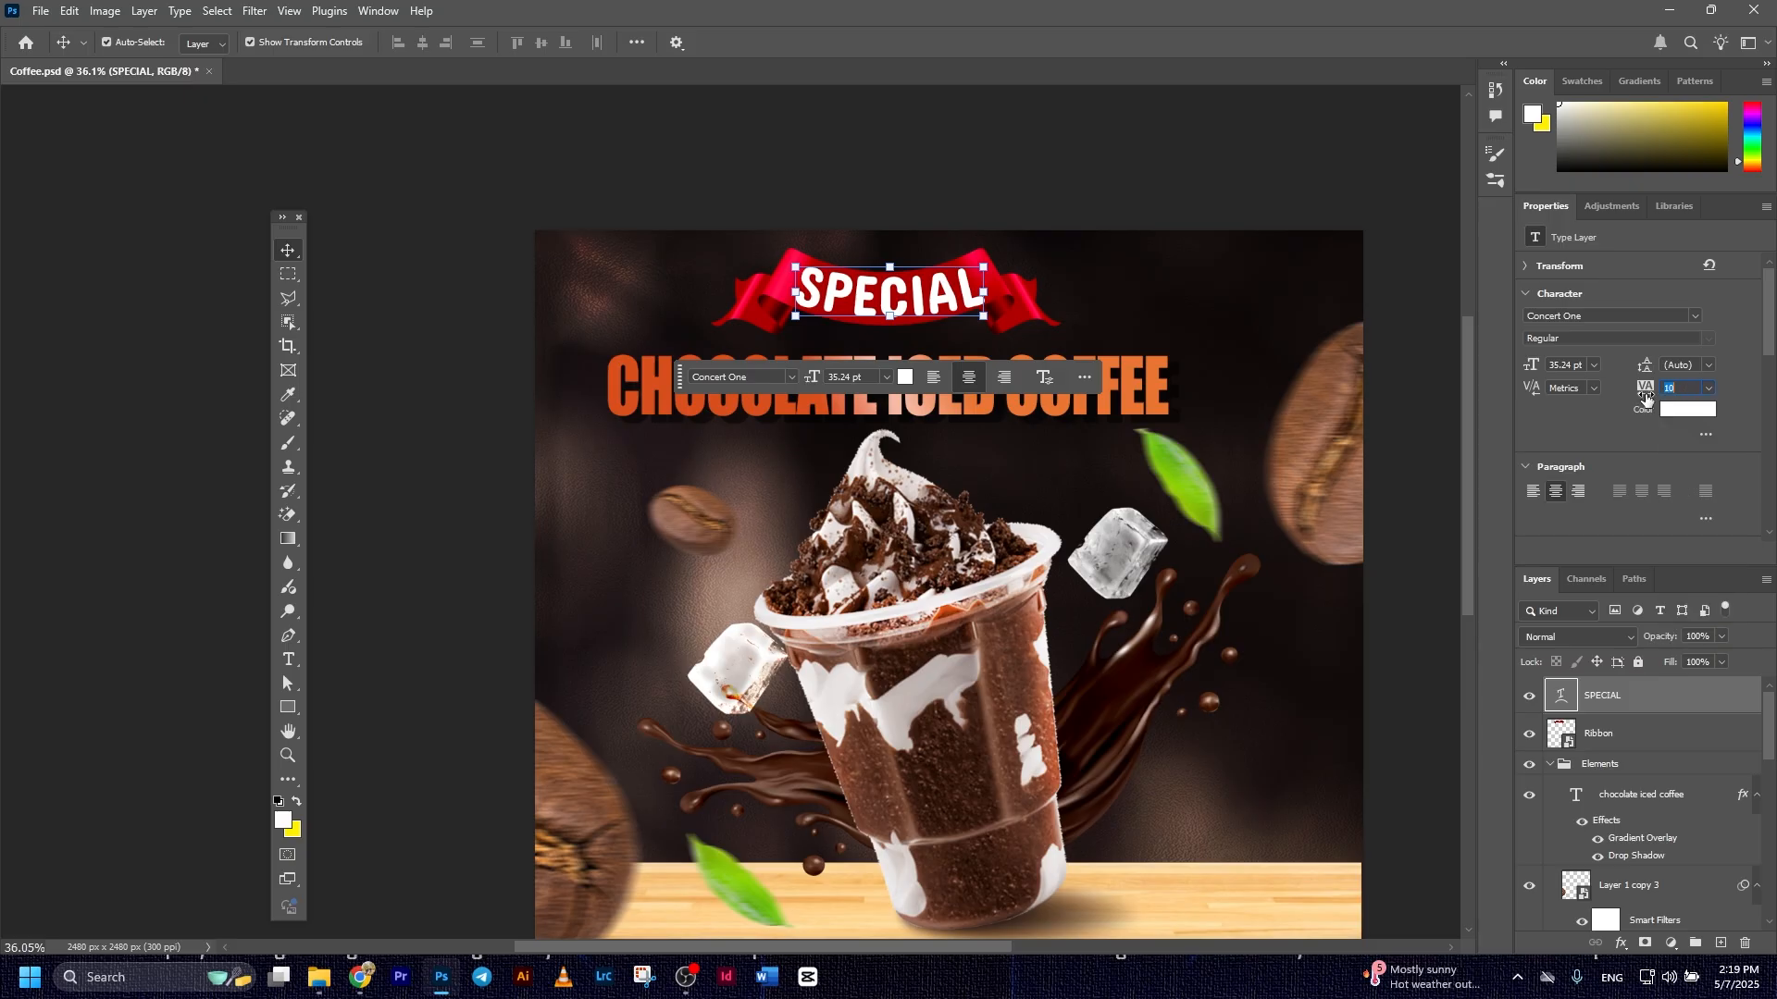
Set the tracking of the SPECIAL text to 80 and scale it down slightly to fit the ribbon's band
left_click_drag(1644, 392, 1700, 393)
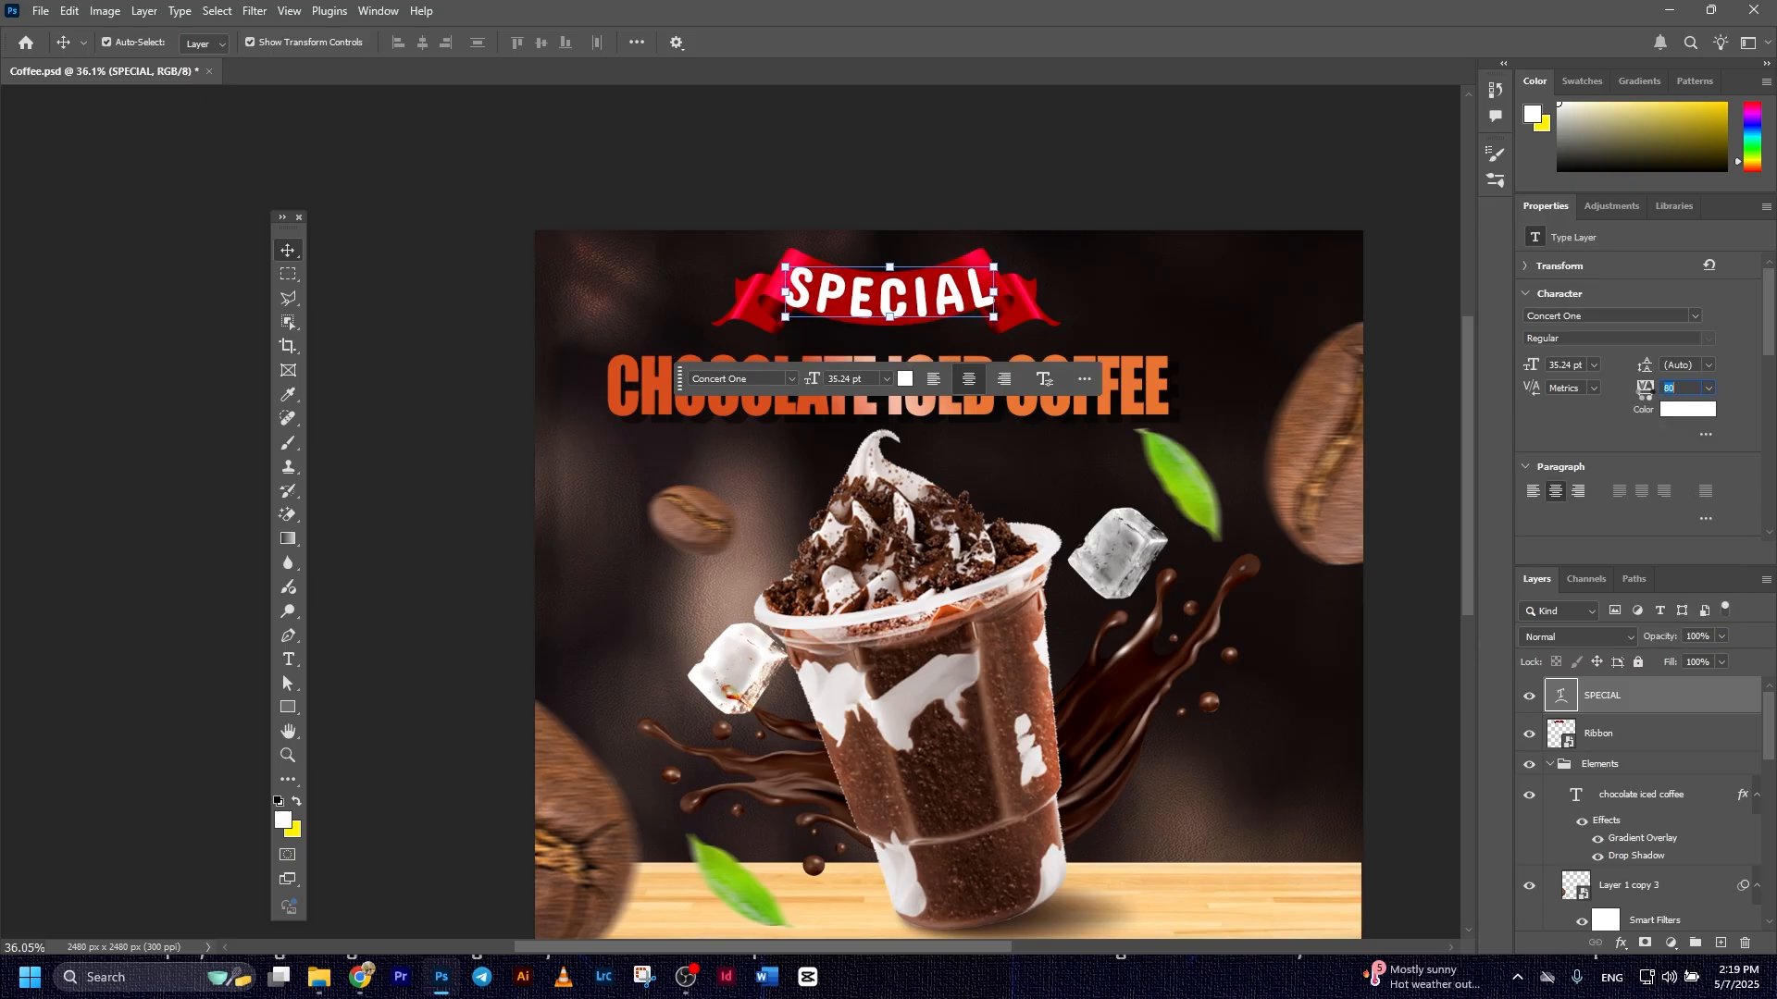
left_click_drag(994, 267, 983, 271)
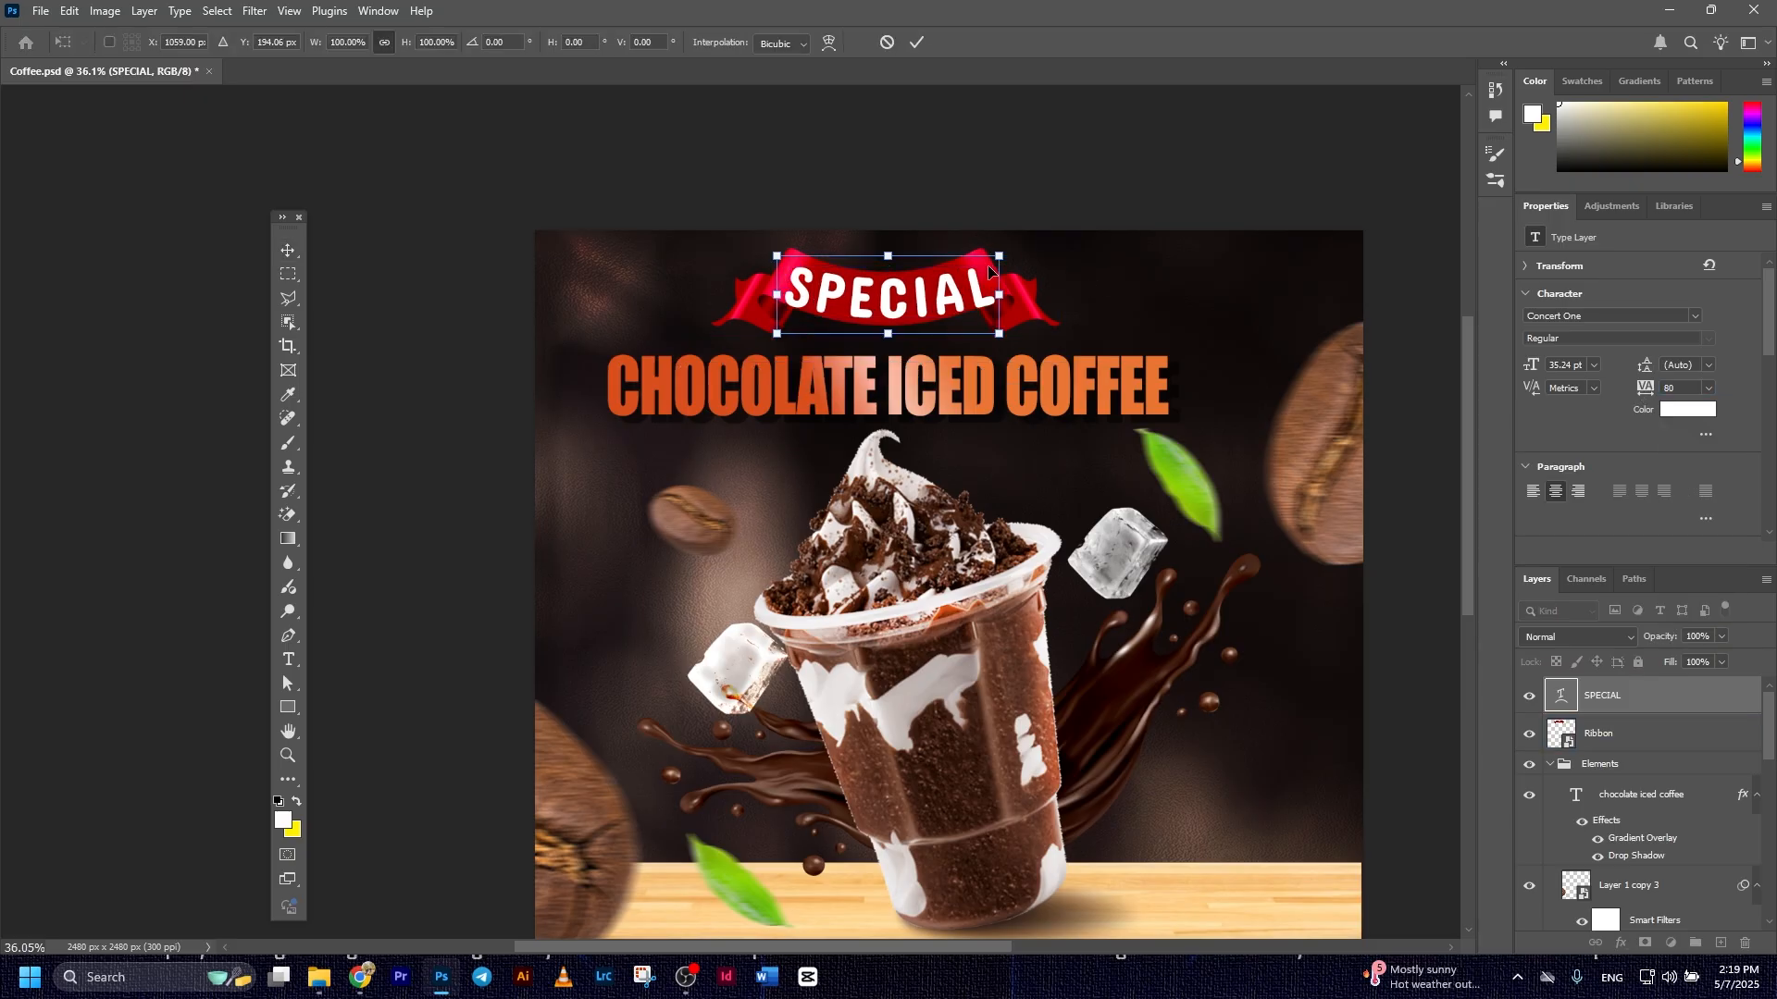
left_click(1205, 357)
scroll(1206, 358, "down", 5)
left_click_drag(1222, 431, 1164, 441)
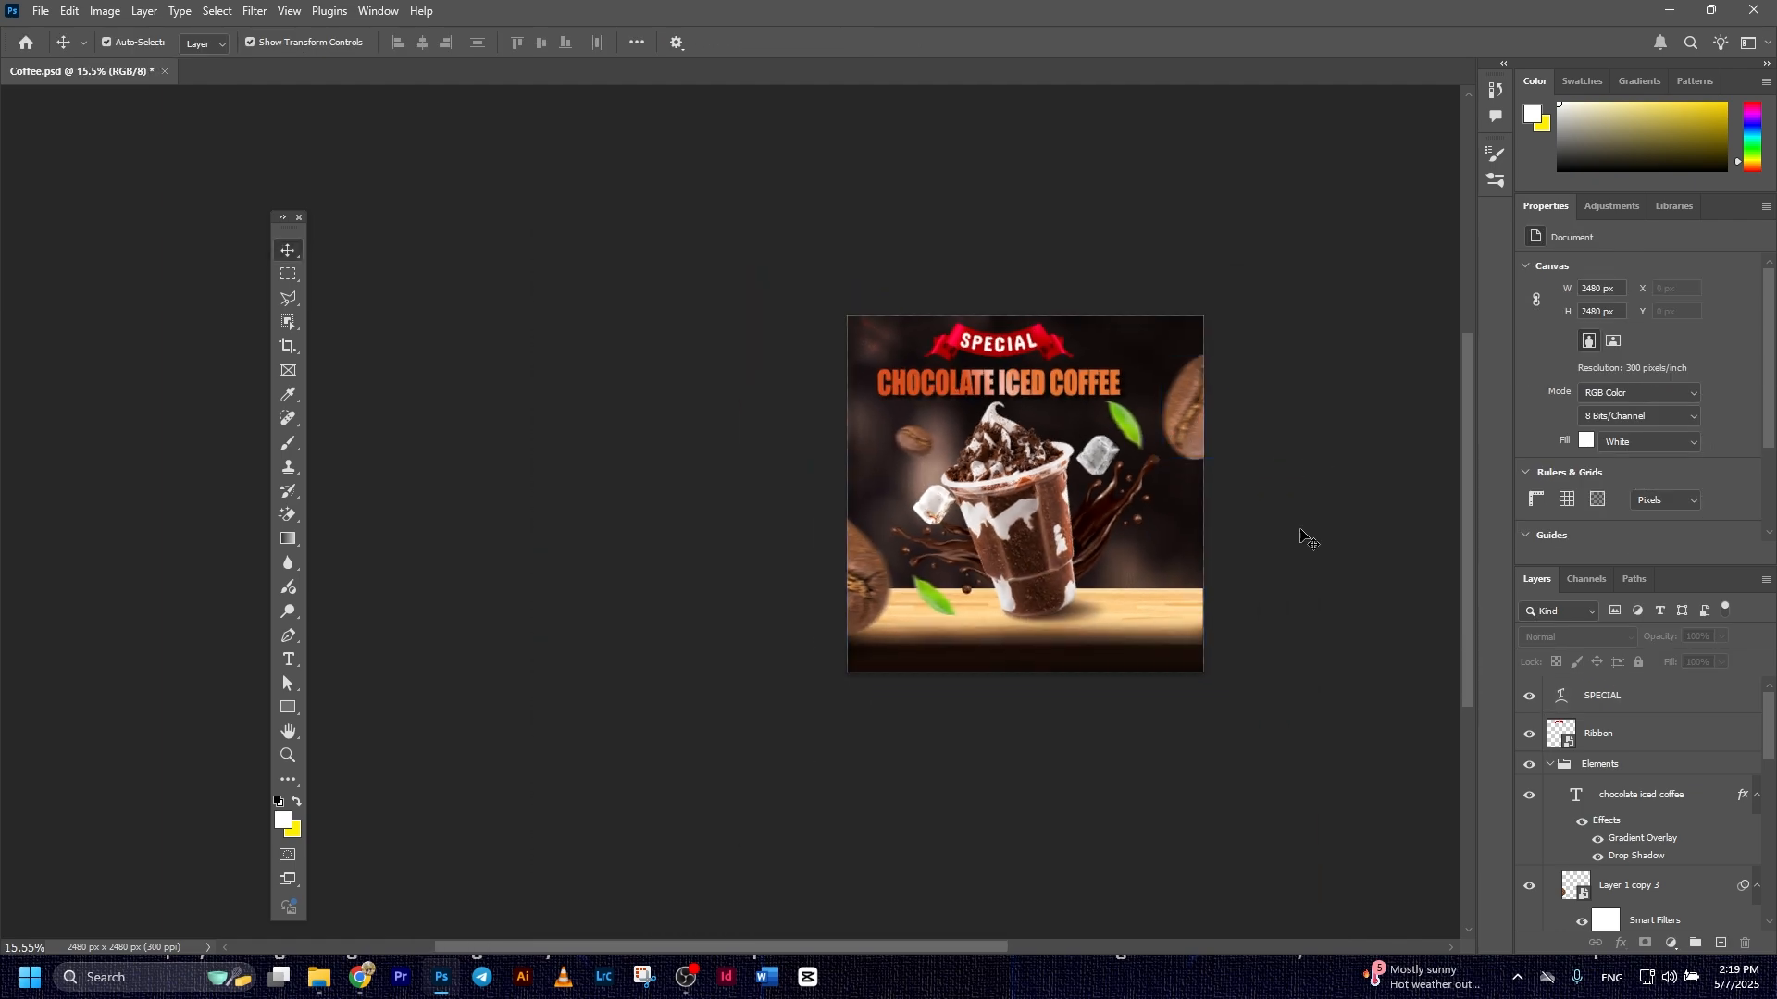
scroll(1241, 521, "up", 3)
left_click_drag(1245, 524, 1228, 521)
left_click_drag(1328, 629, 1293, 626)
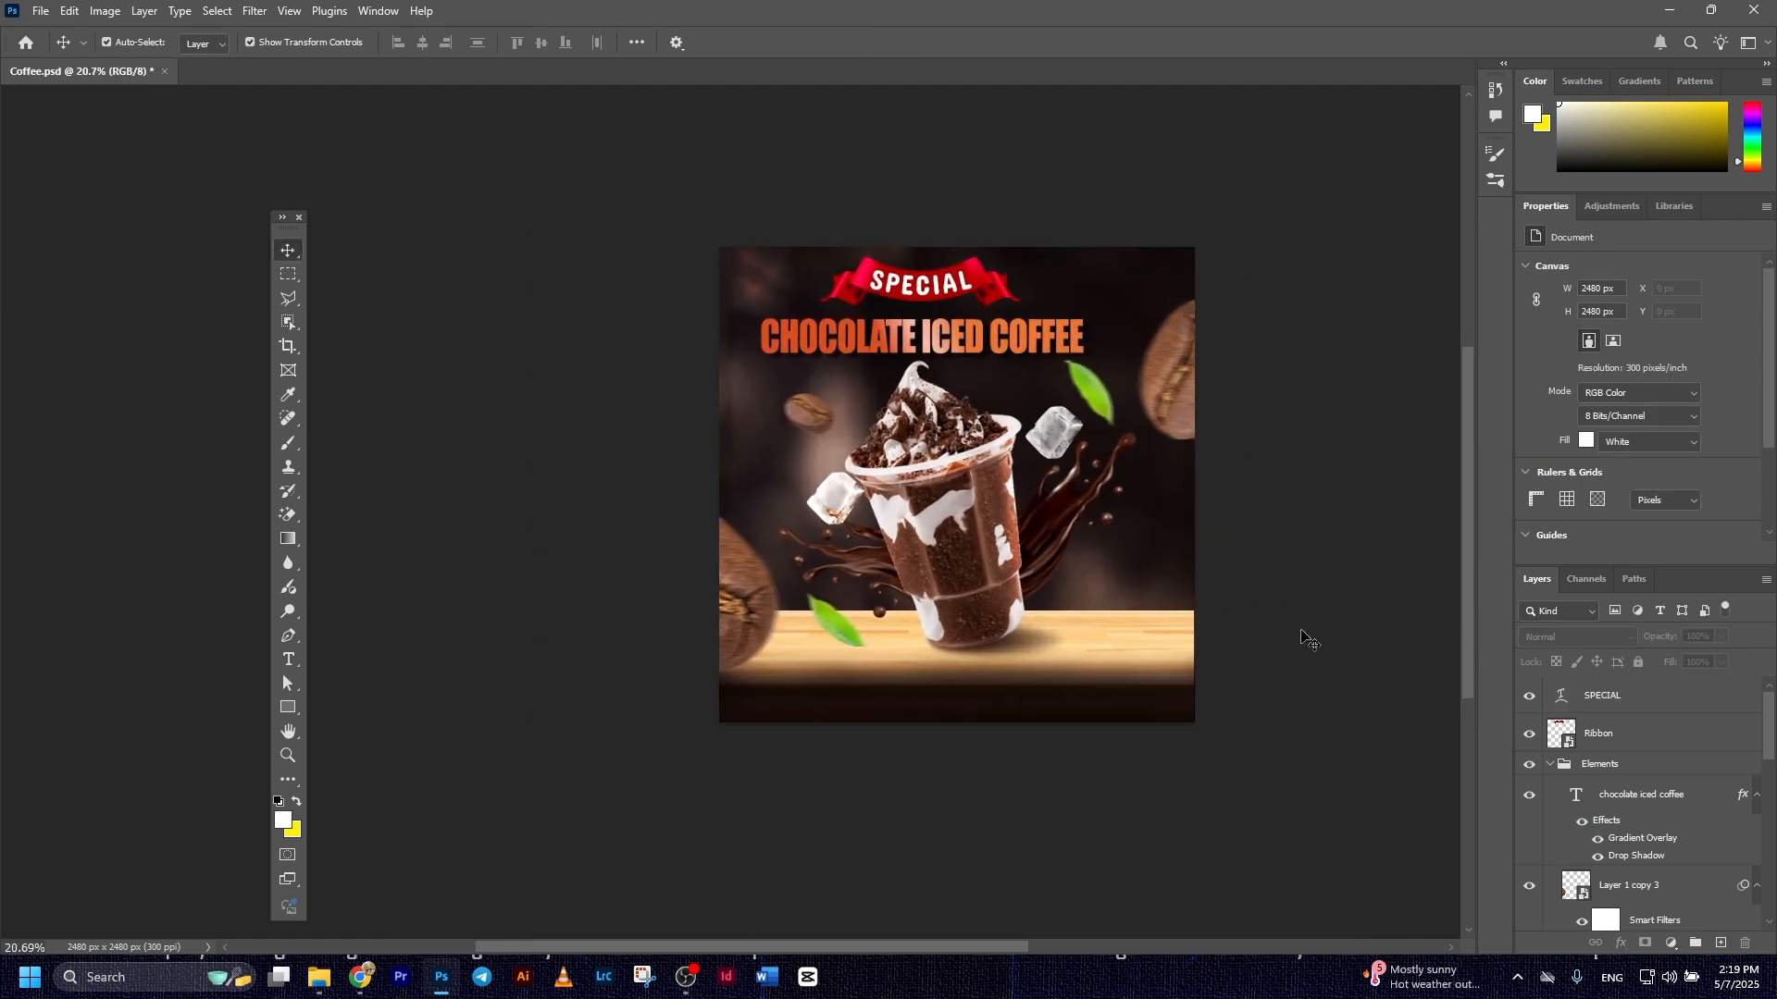
Open the Ribbon layer in the Camera Raw Filter and set Exposure +0.40, Contrast -66, Whites -50, Blacks +88, Vibrance +28 and Saturation +36
left_click(1617, 698)
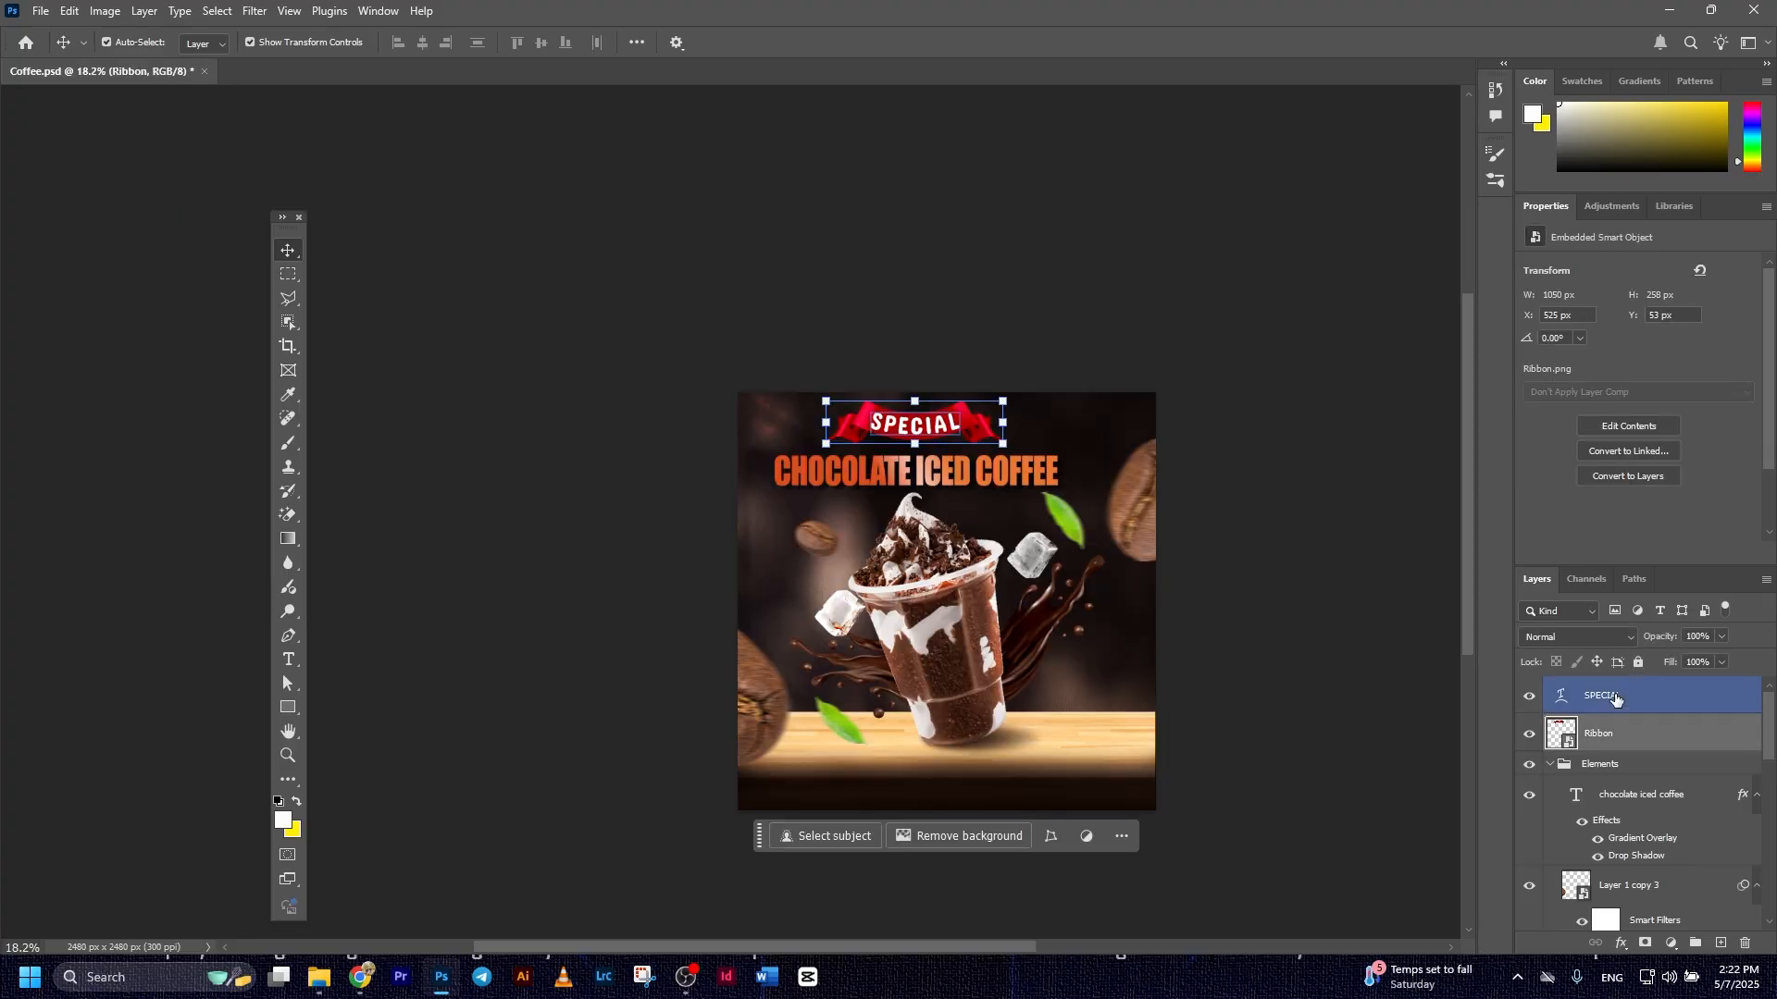
left_click(1617, 733)
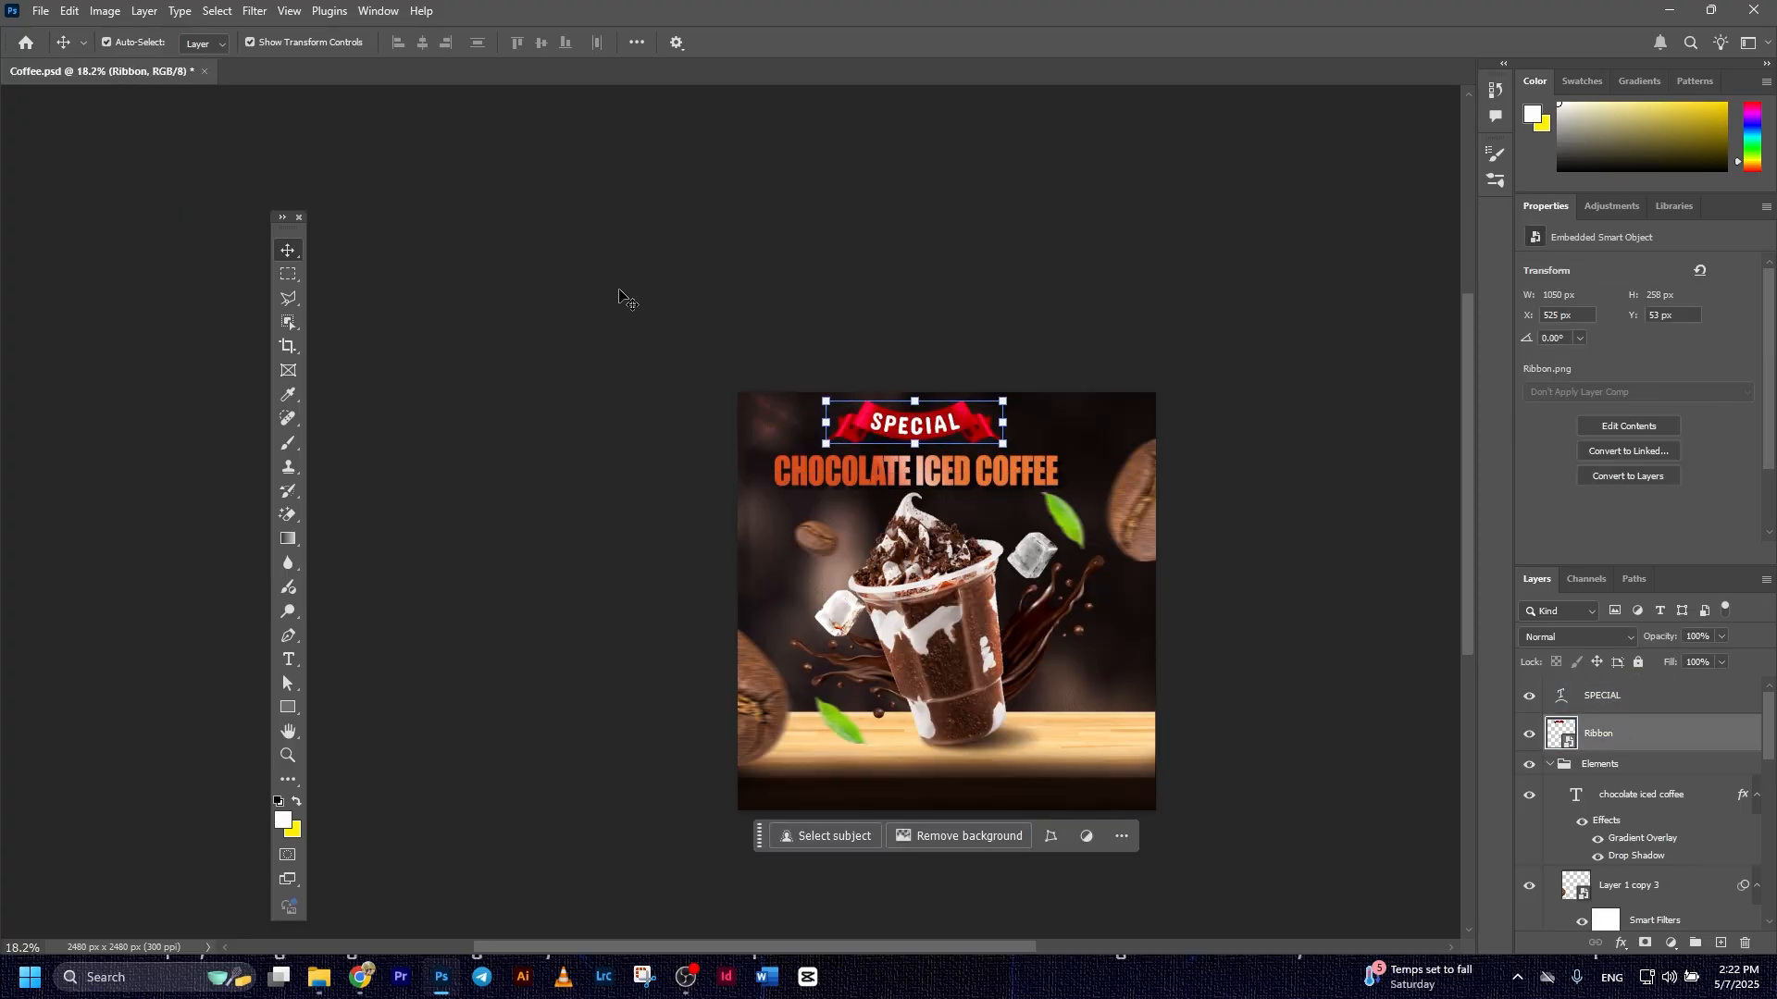
left_click(254, 11)
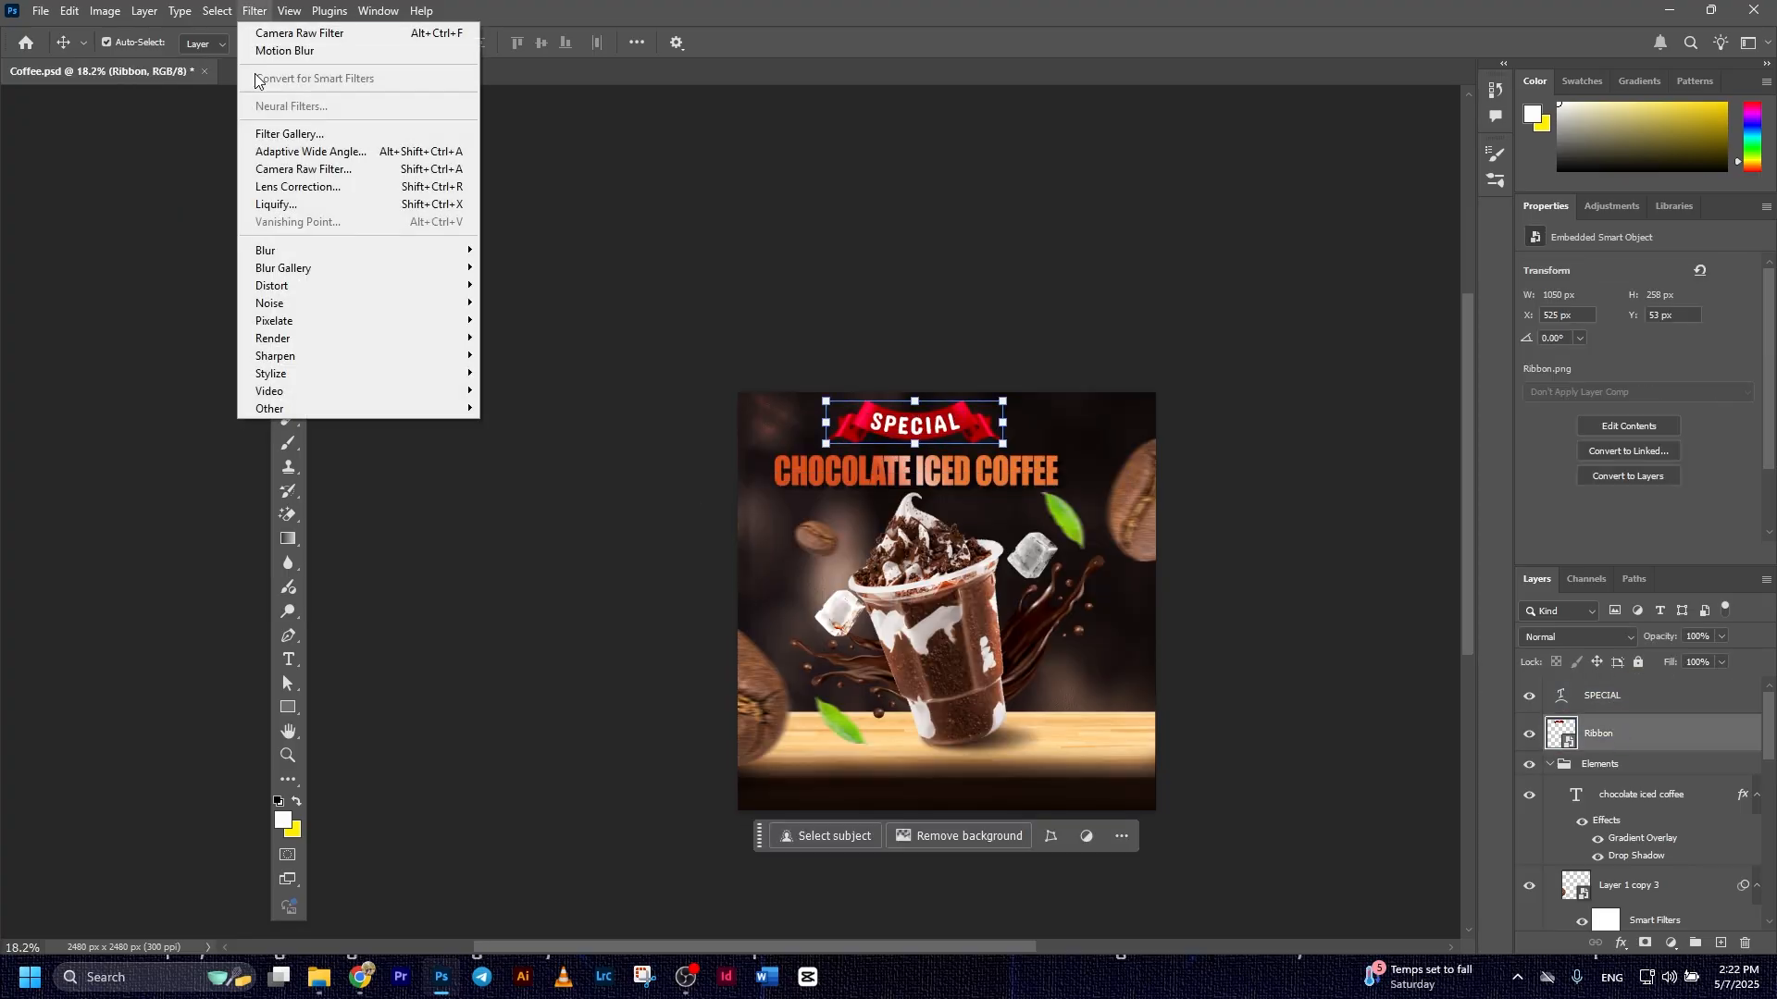
left_click(287, 167)
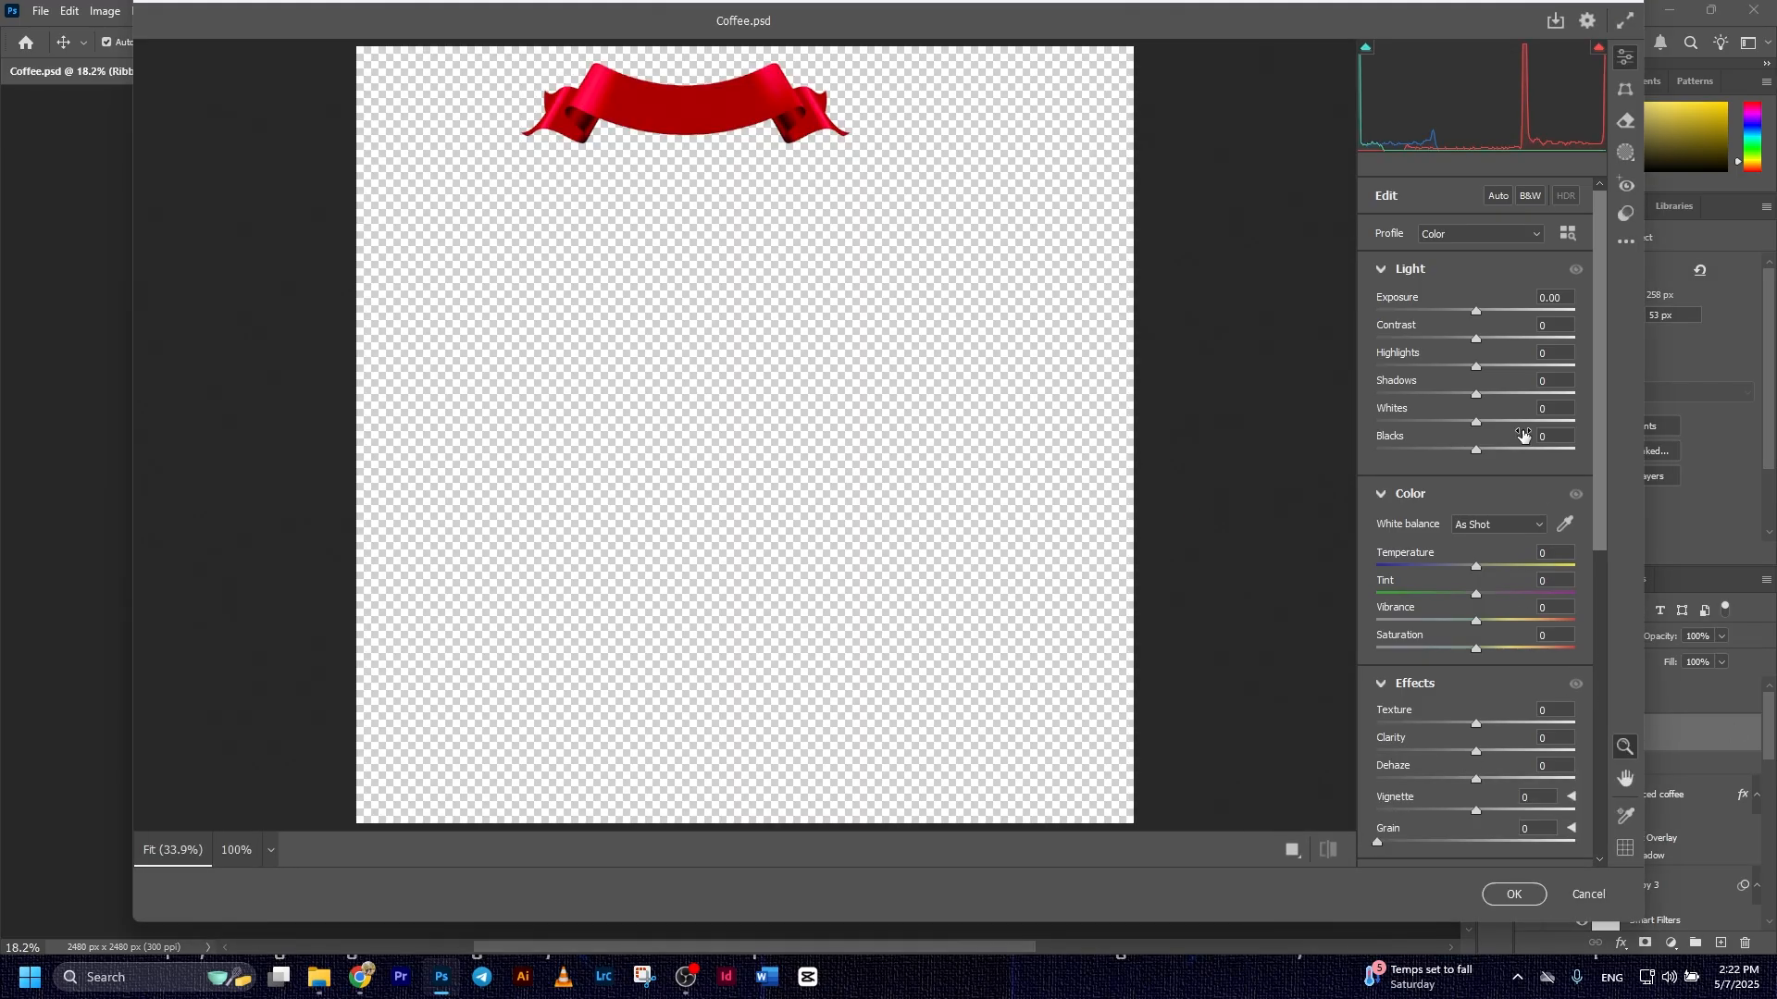
left_click_drag(1599, 521, 1609, 335)
mouse_move(1494, 648)
left_mouse_down()
mouse_move(1538, 648)
mouse_move(1513, 650)
mouse_move(1503, 621)
left_mouse_up()
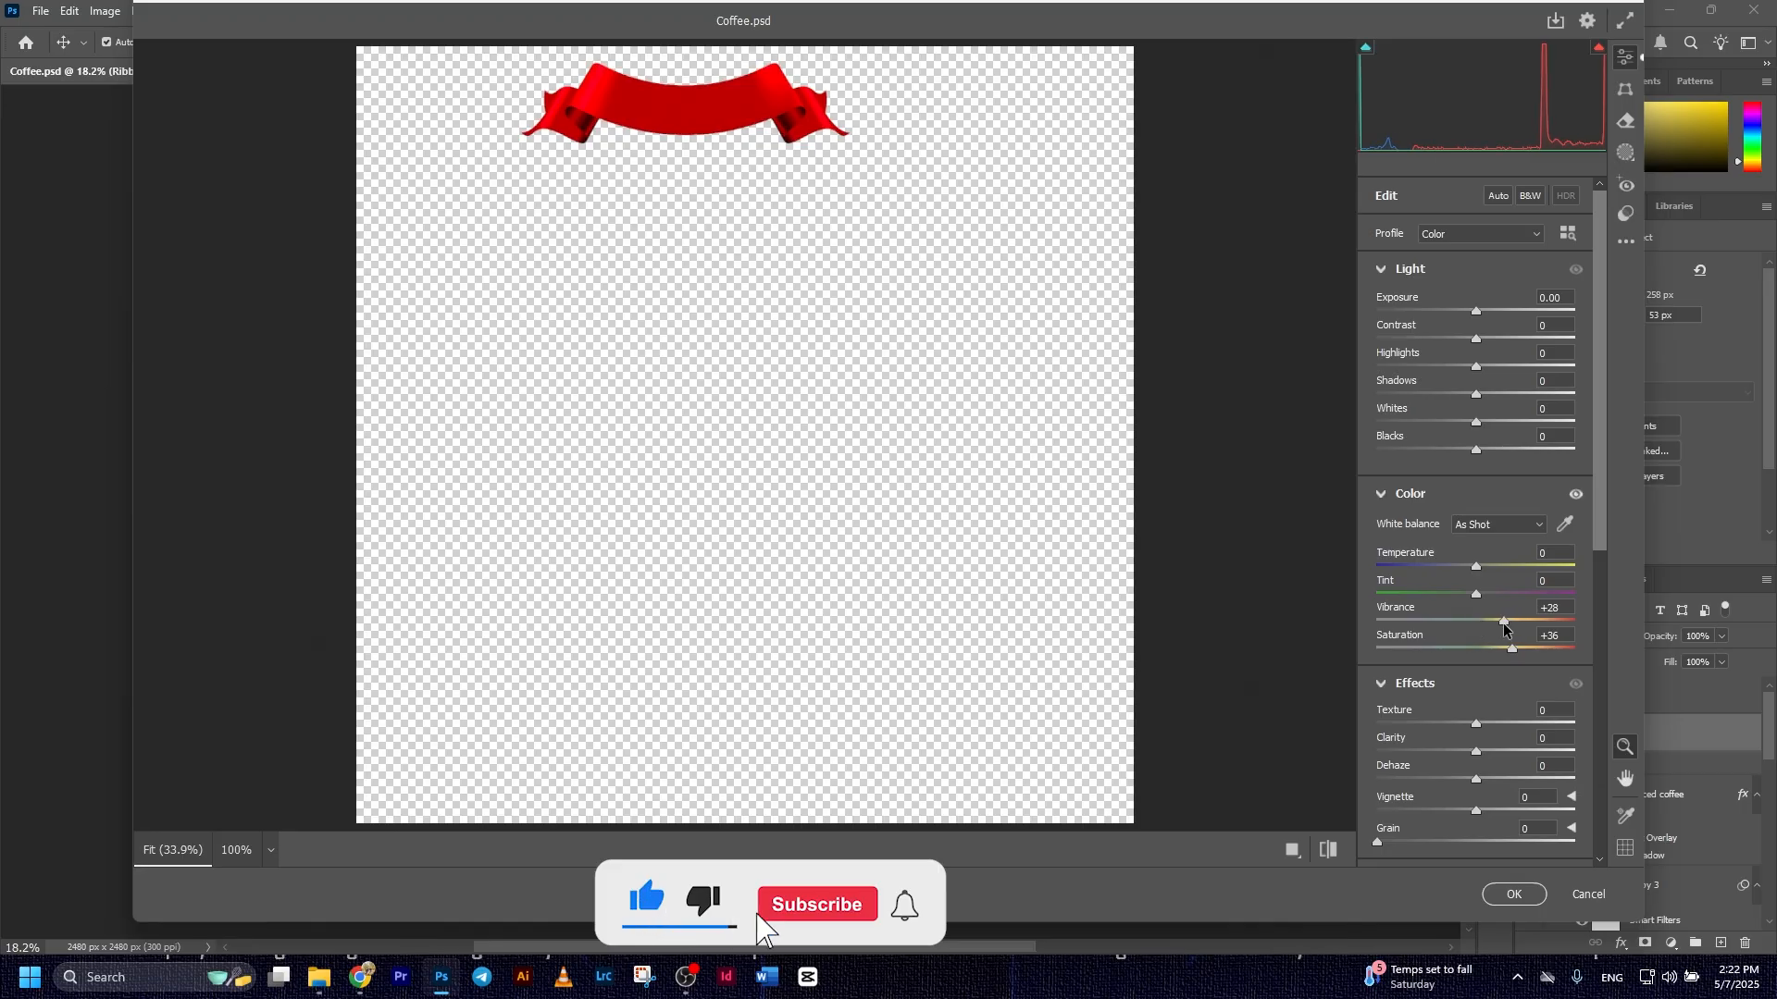
mouse_move(1477, 339)
left_mouse_down()
mouse_move(1428, 338)
mouse_move(1514, 341)
mouse_move(1412, 344)
mouse_move(1457, 313)
mouse_move(1488, 320)
left_mouse_up()
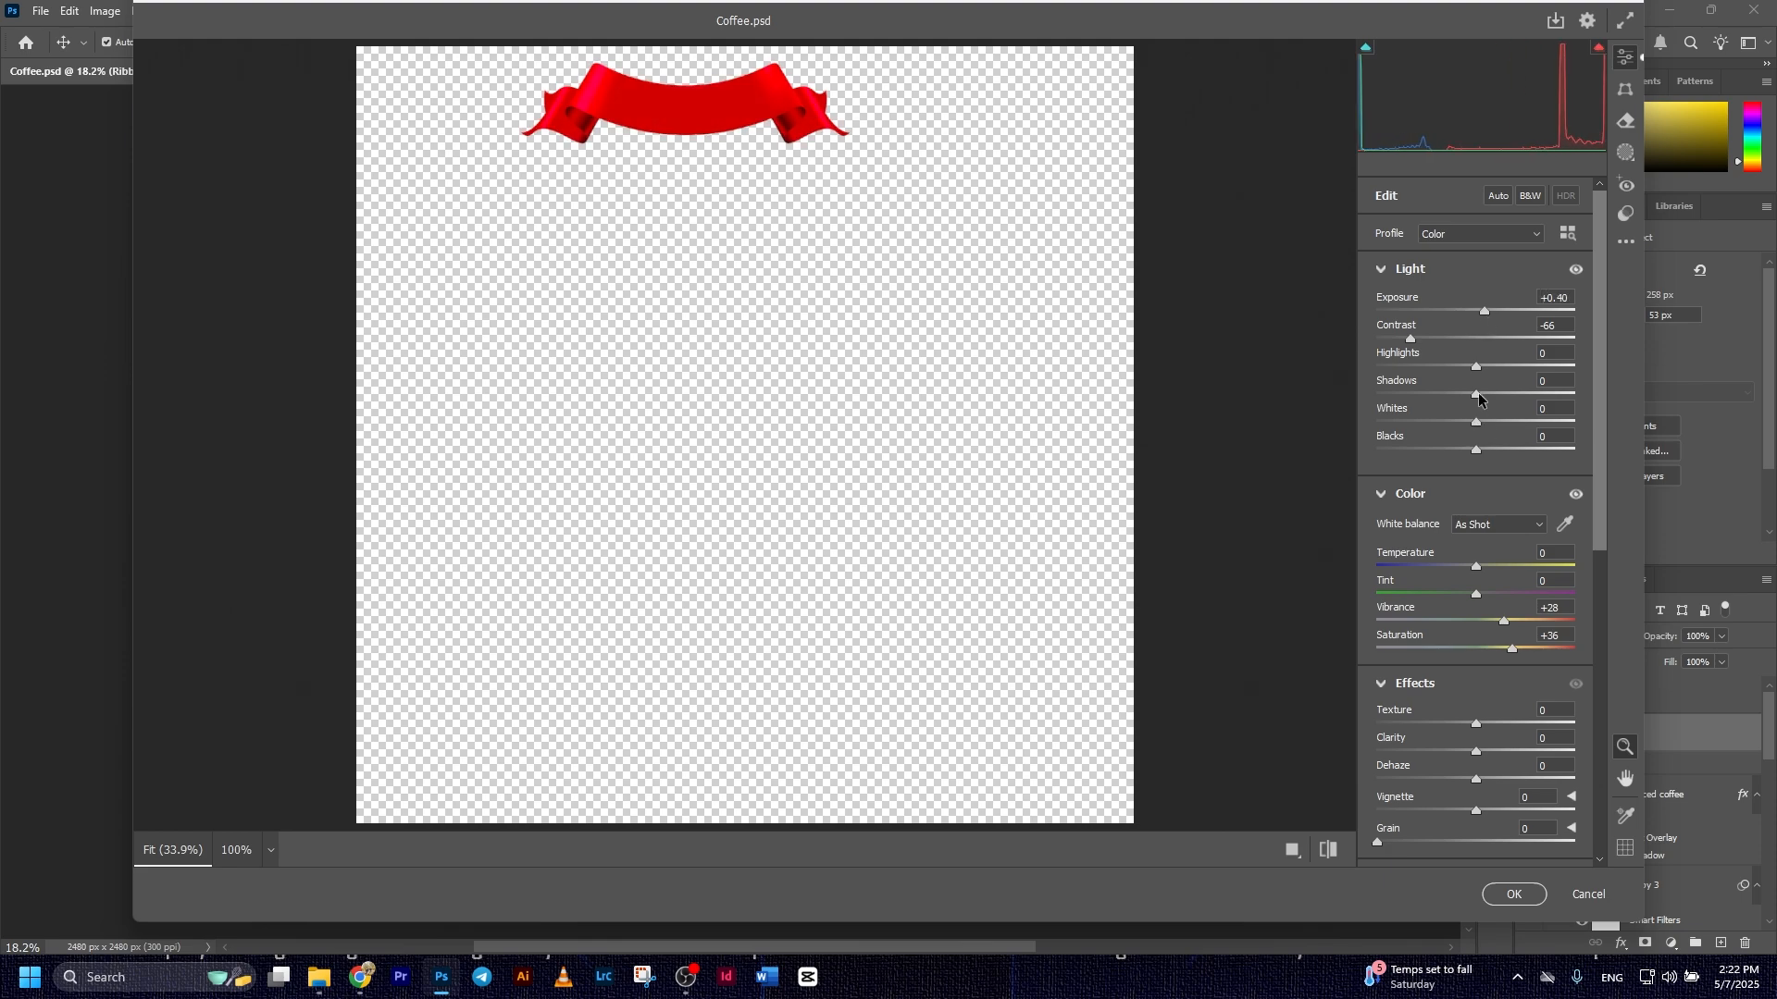
left_click_drag(1476, 425, 1563, 458)
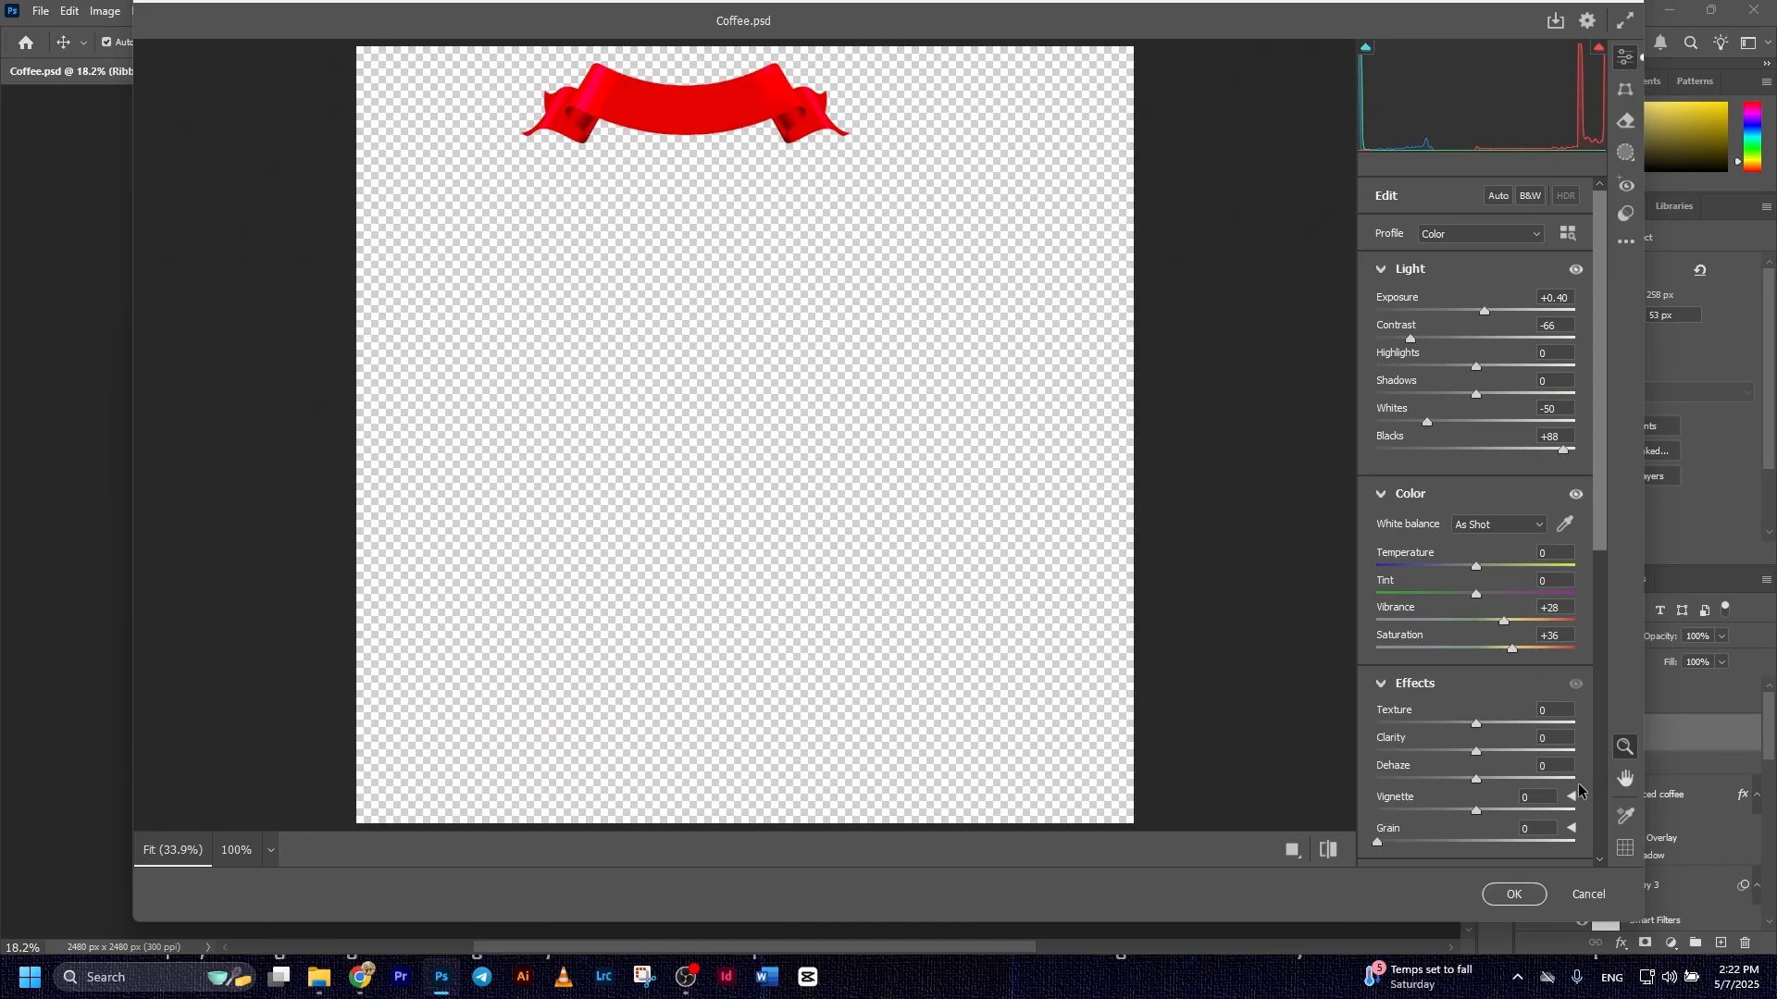
Shift the ribbon's shadows and midtones toward red with Color Grading and apply the Camera Raw Filter
left_click_drag(1601, 533, 1606, 816)
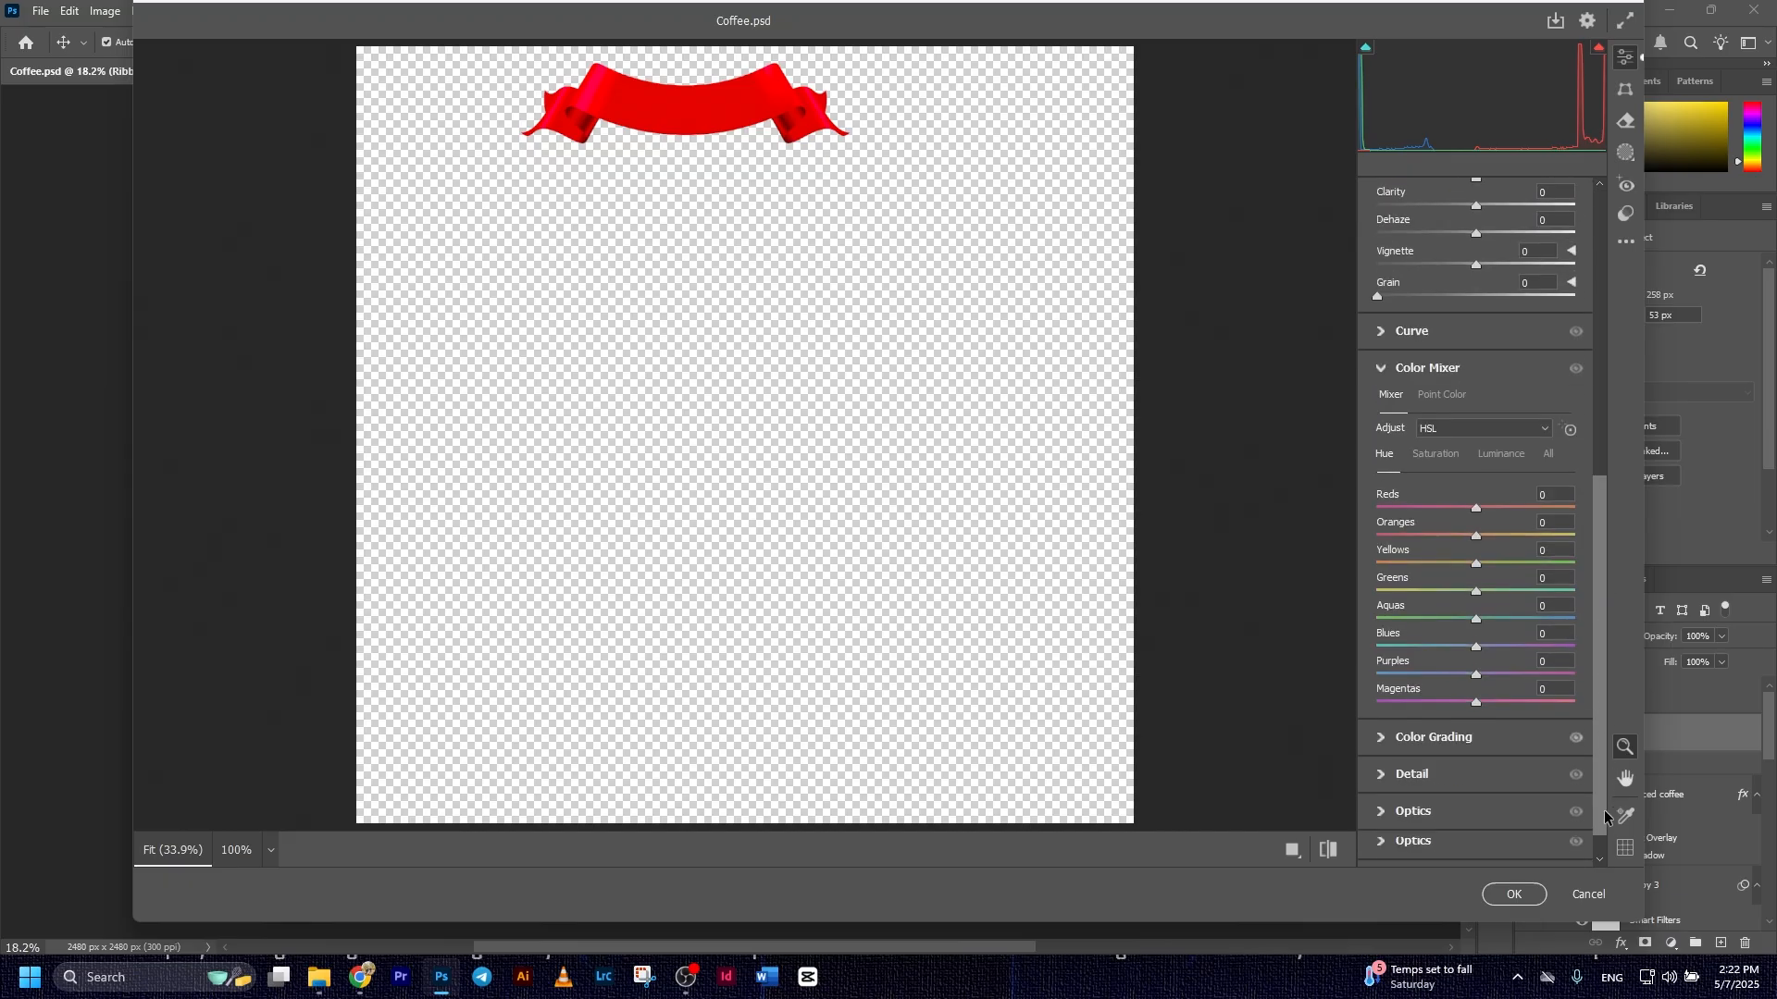
left_click(1379, 736)
left_click_drag(1416, 590, 1482, 593)
left_click_drag(1475, 440, 1510, 450)
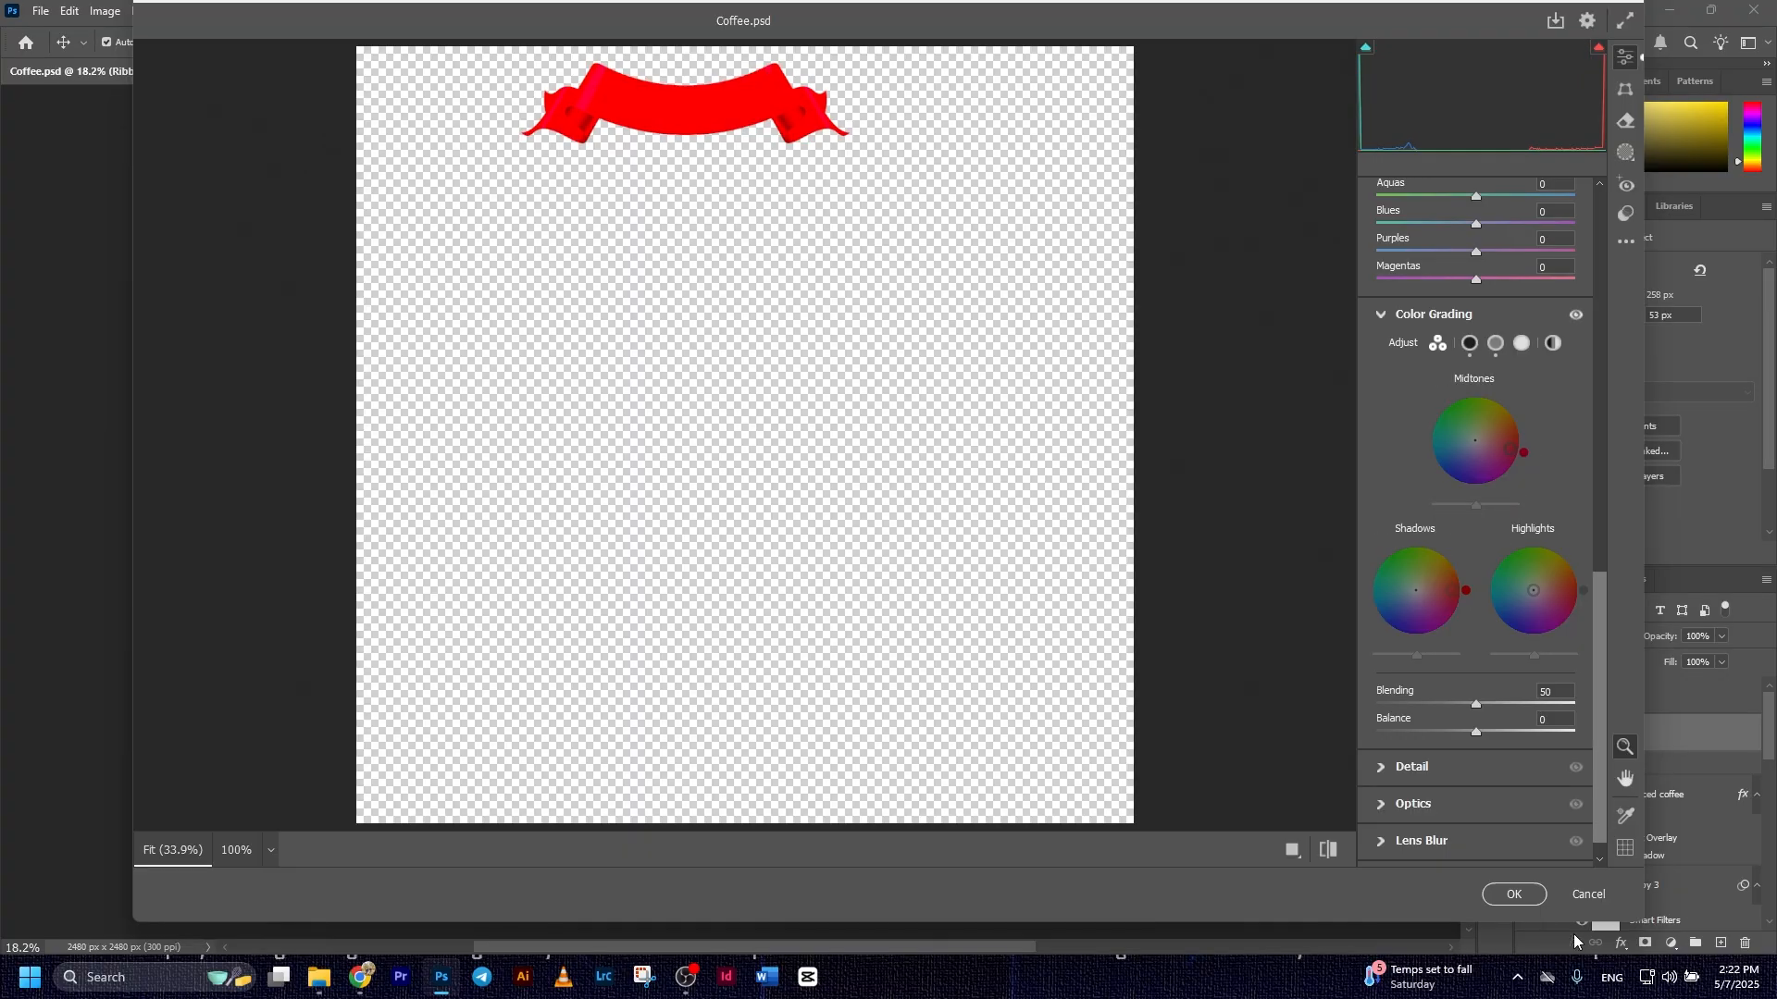
left_click(1516, 896)
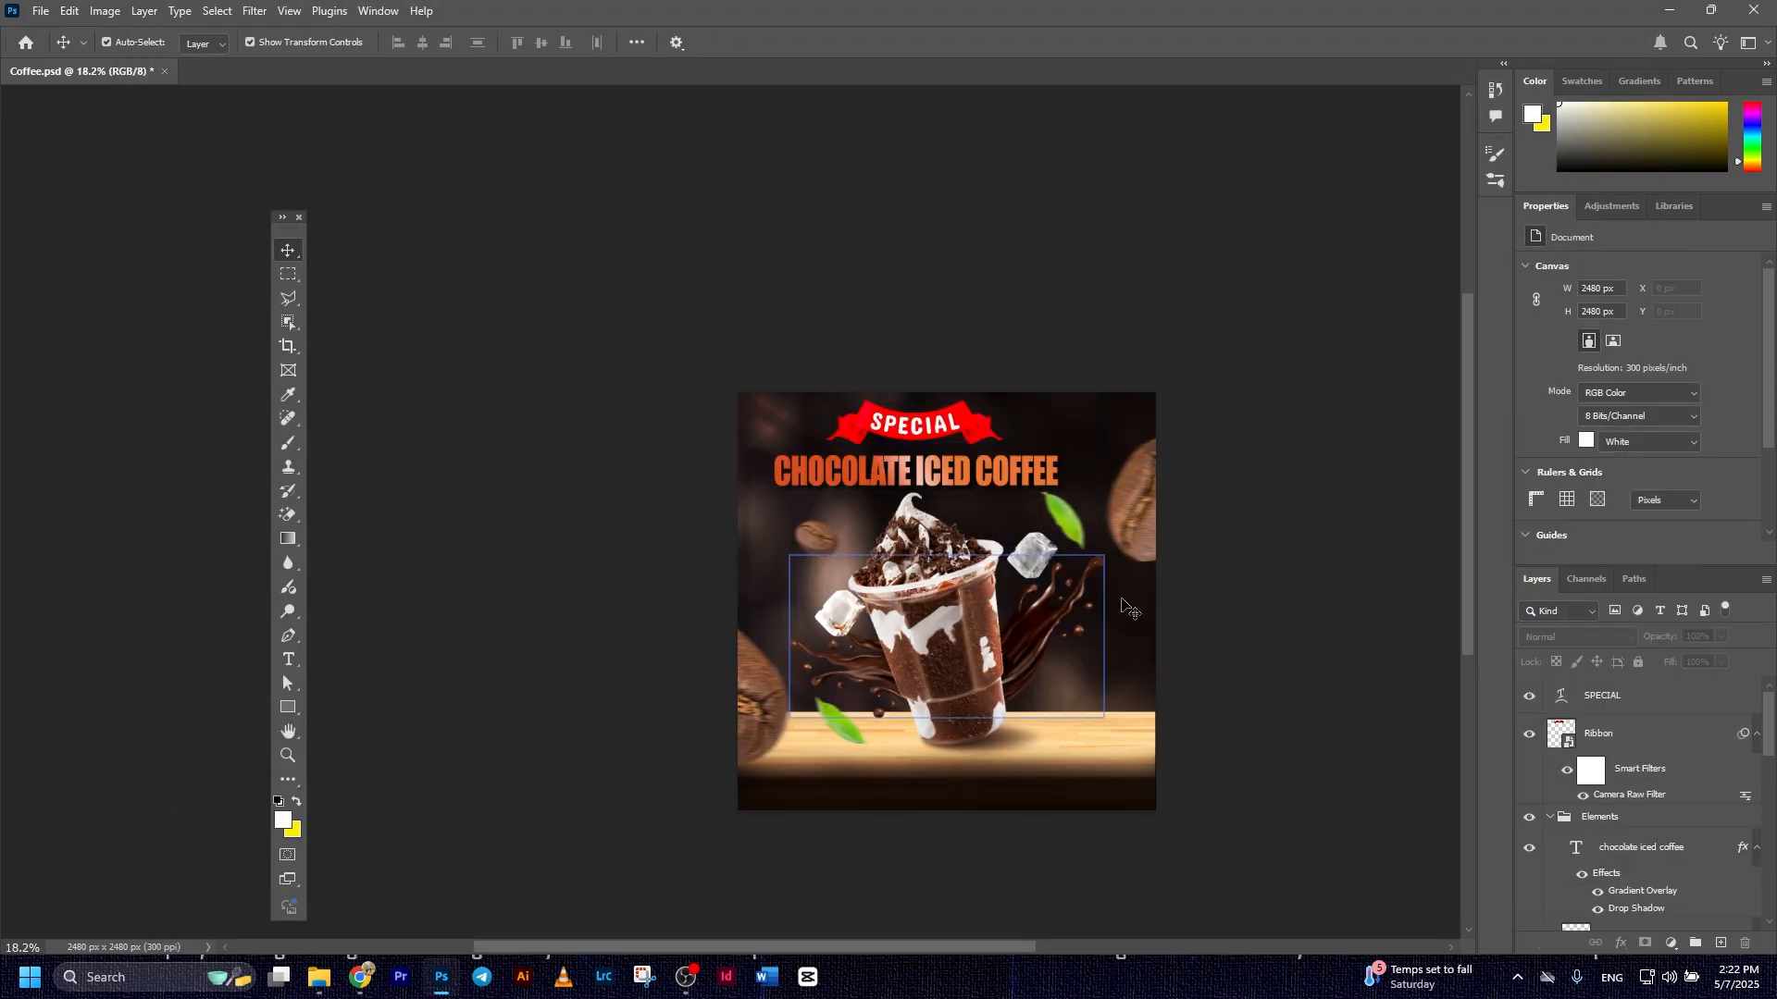
scroll(933, 532, "down", 1)
left_click(916, 433)
left_click(504, 680)
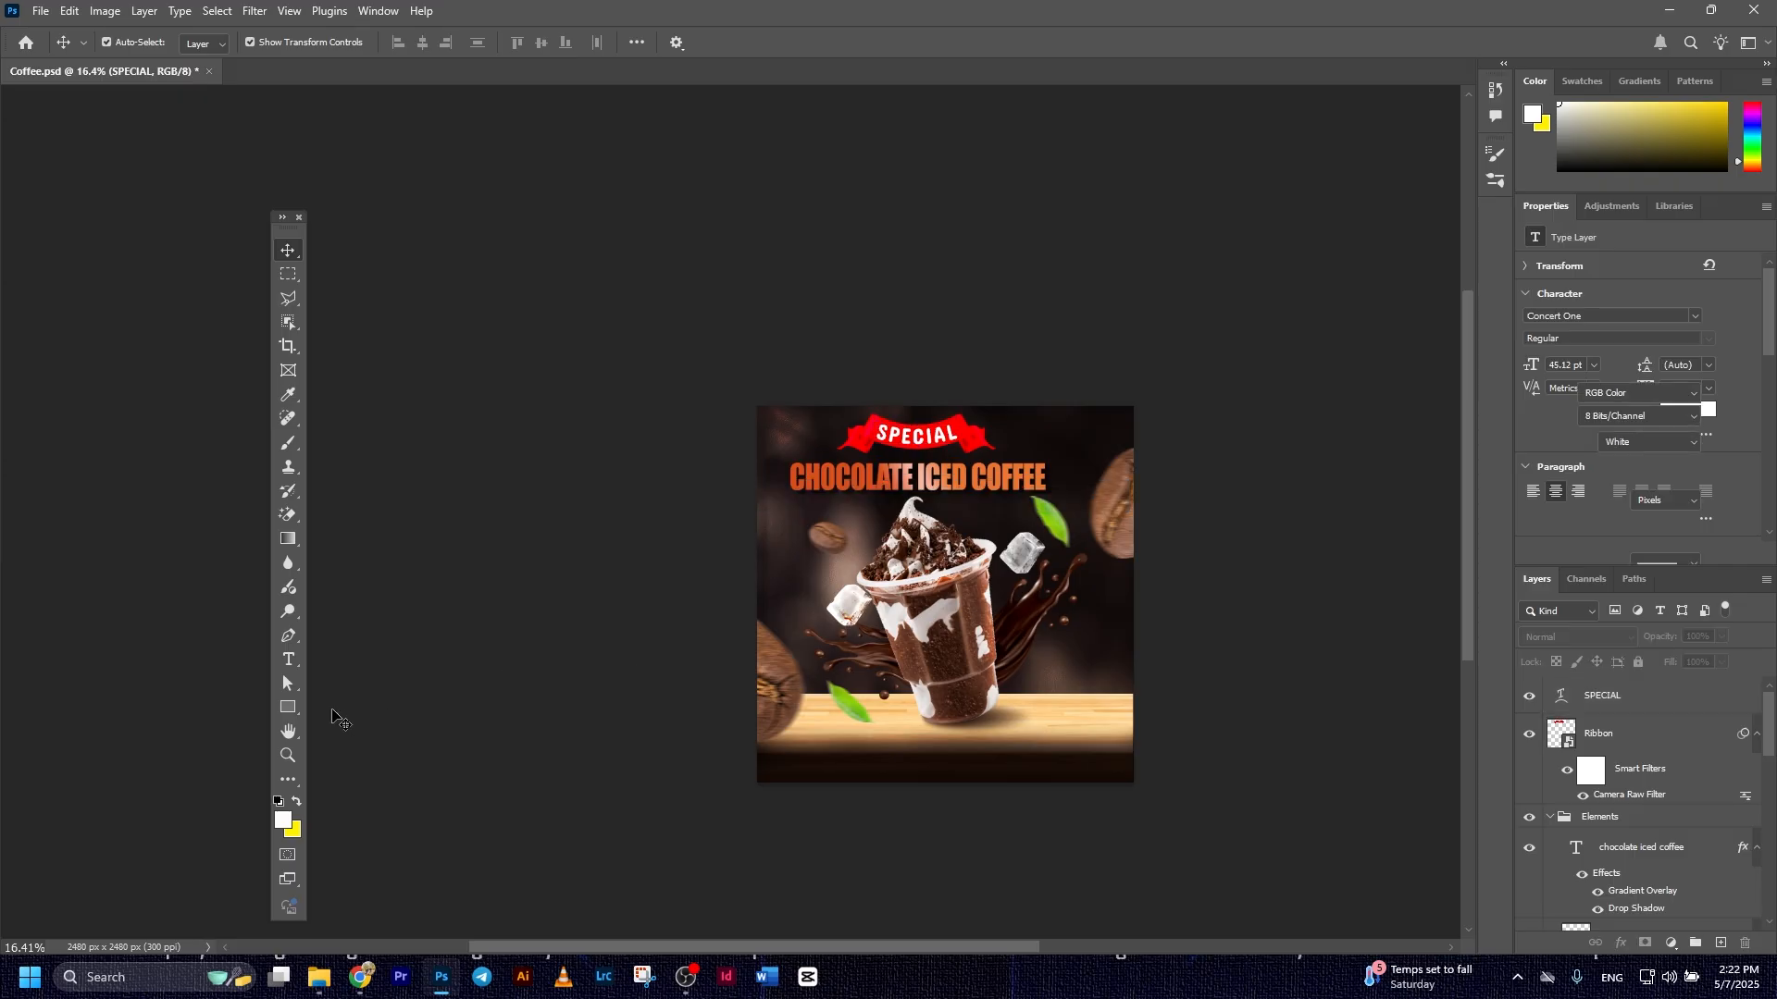
Draw a white rectangle about 1437 x 144 px below the cup and move it to about X 607, Y 2191 px
left_click(288, 708)
left_click(378, 709)
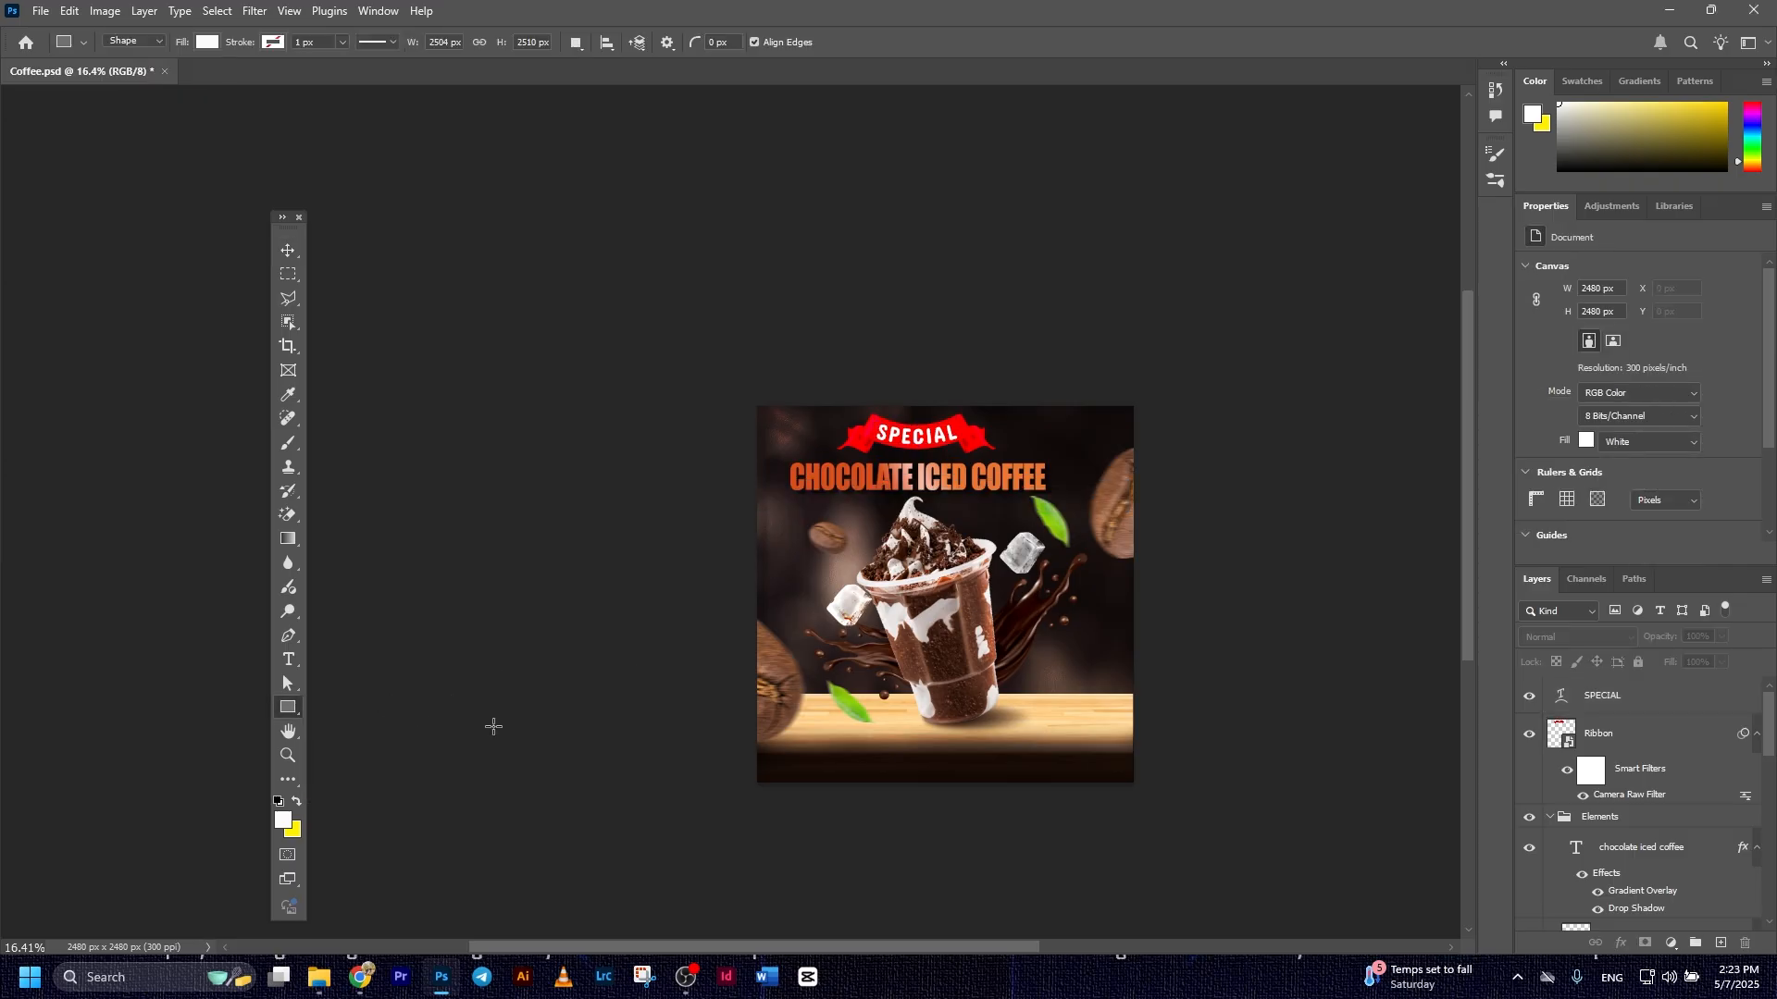
scroll(937, 763, "up", 3)
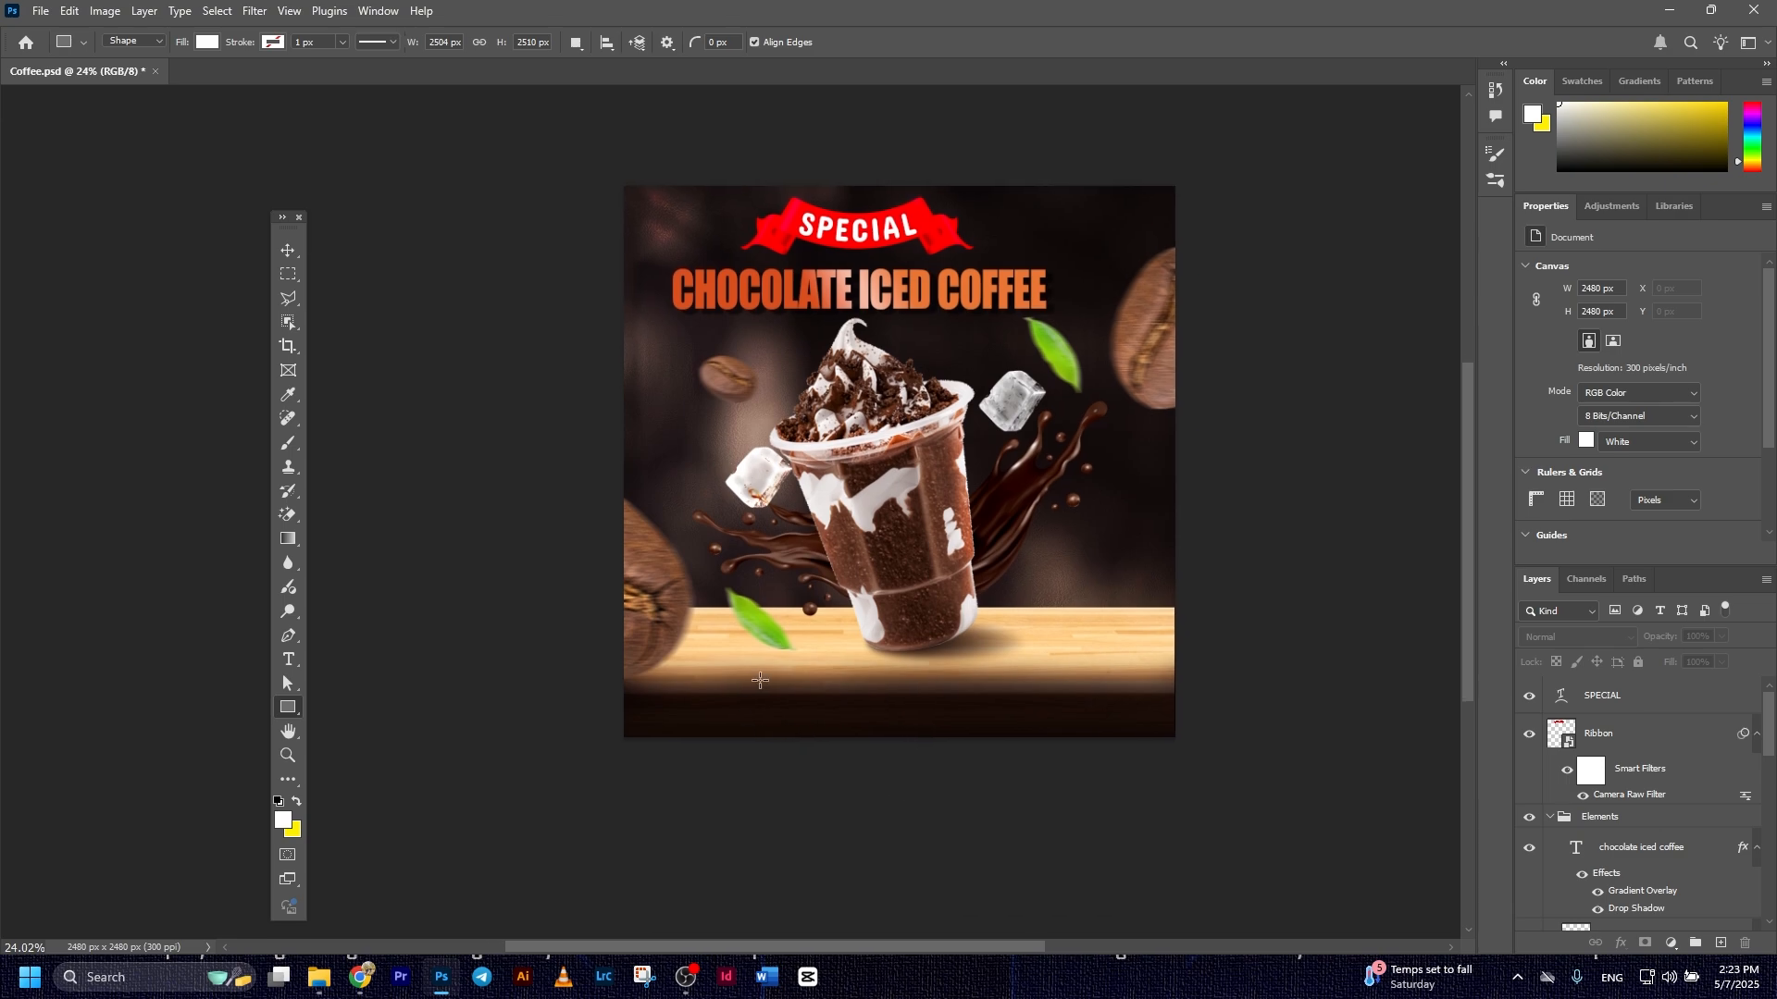
left_click_drag(756, 669, 1075, 700)
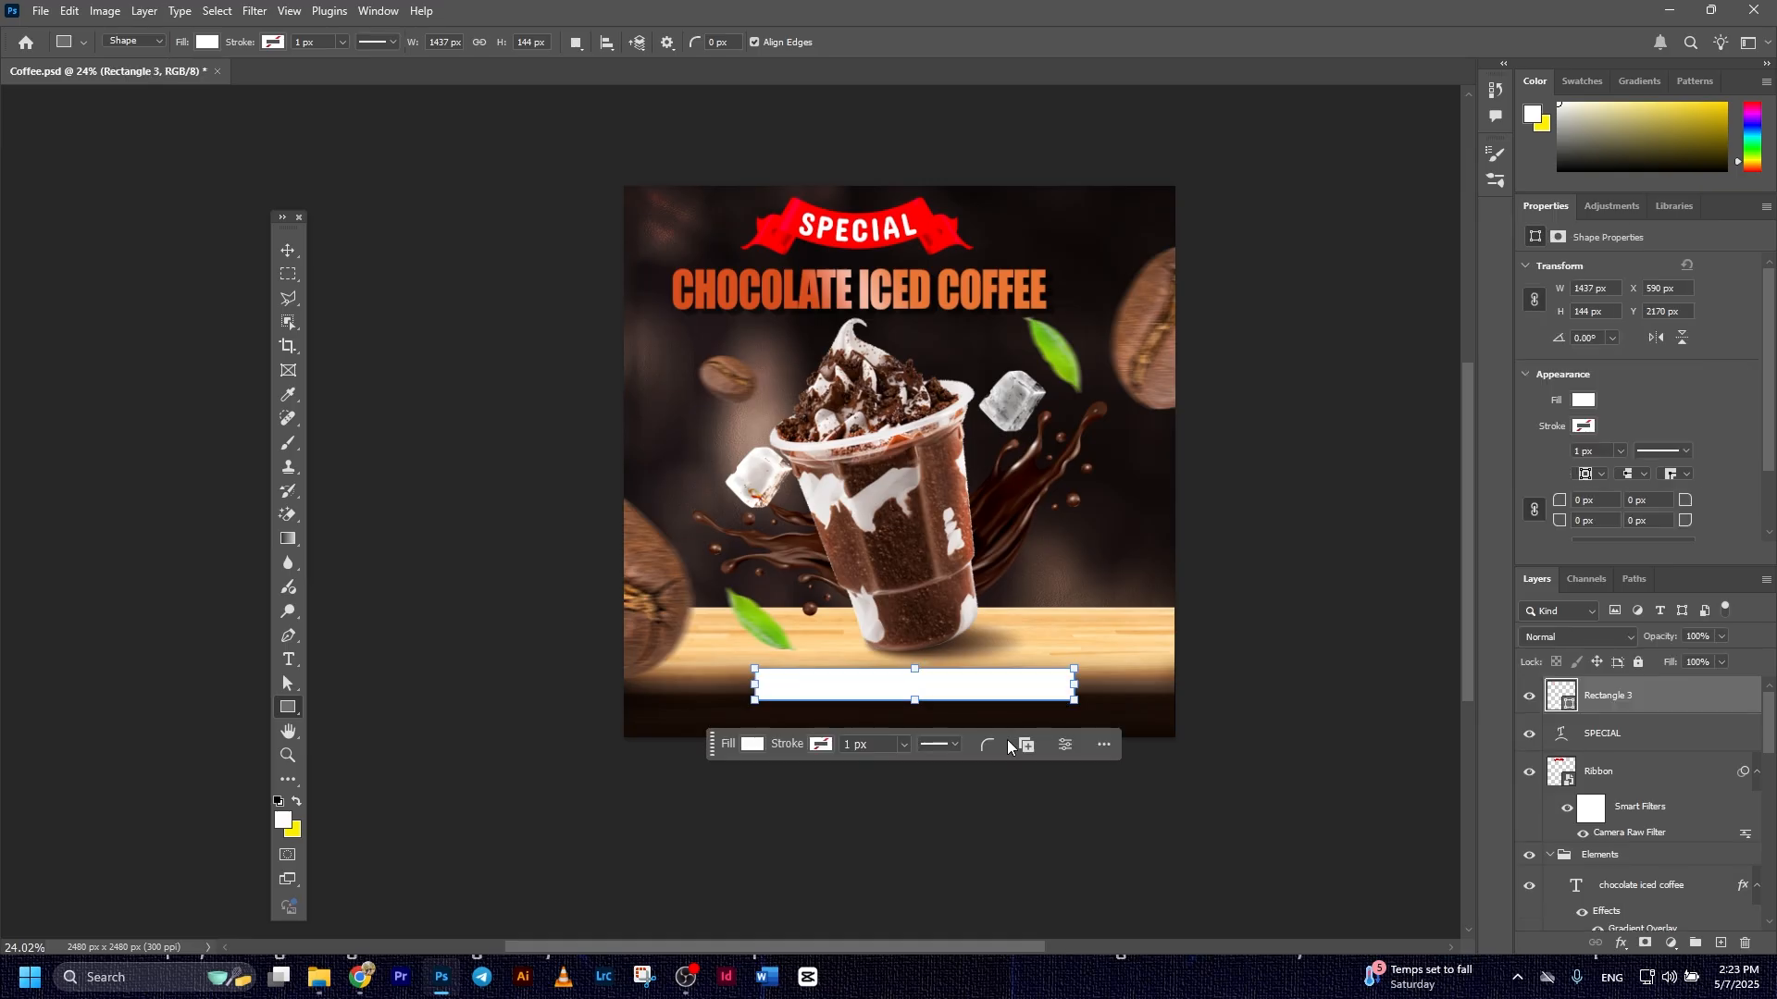
left_click(289, 251)
left_click(519, 463)
left_click_drag(882, 695, 880, 692)
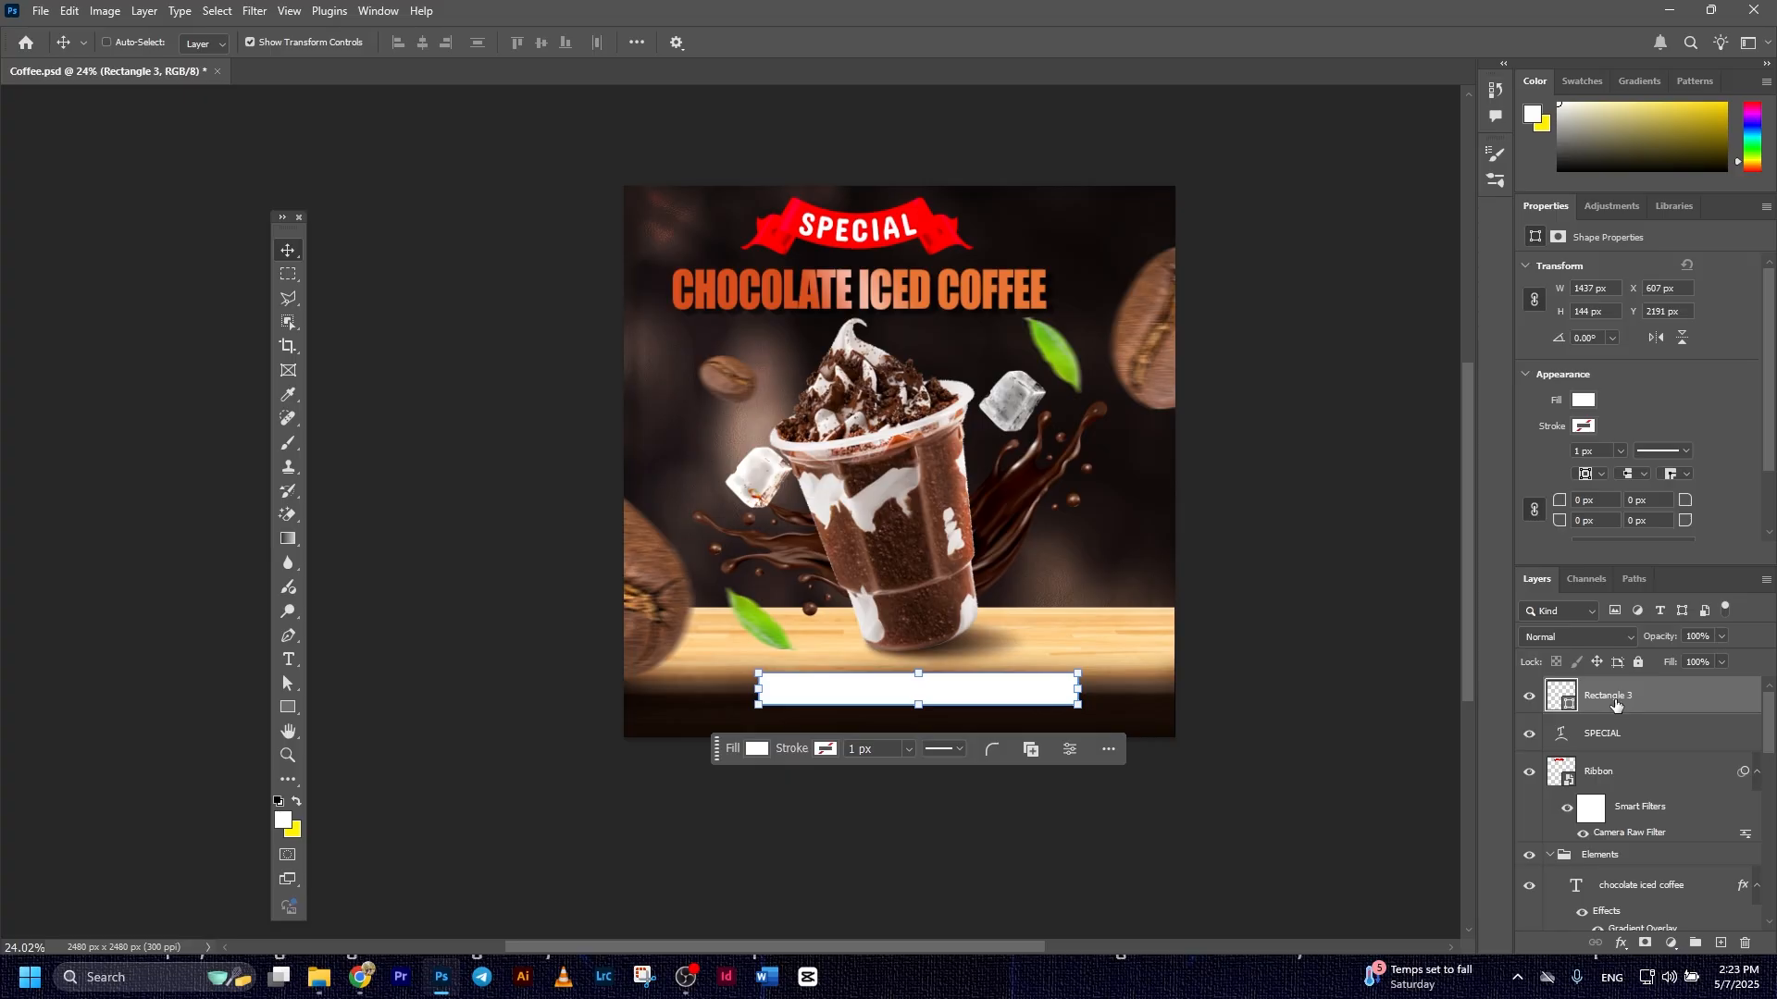
Duplicate the white rectangle, narrow the copy to about 49% of its width and fill it with red ff0000
key("ctrl+j")
left_click_drag(1075, 692, 916, 692)
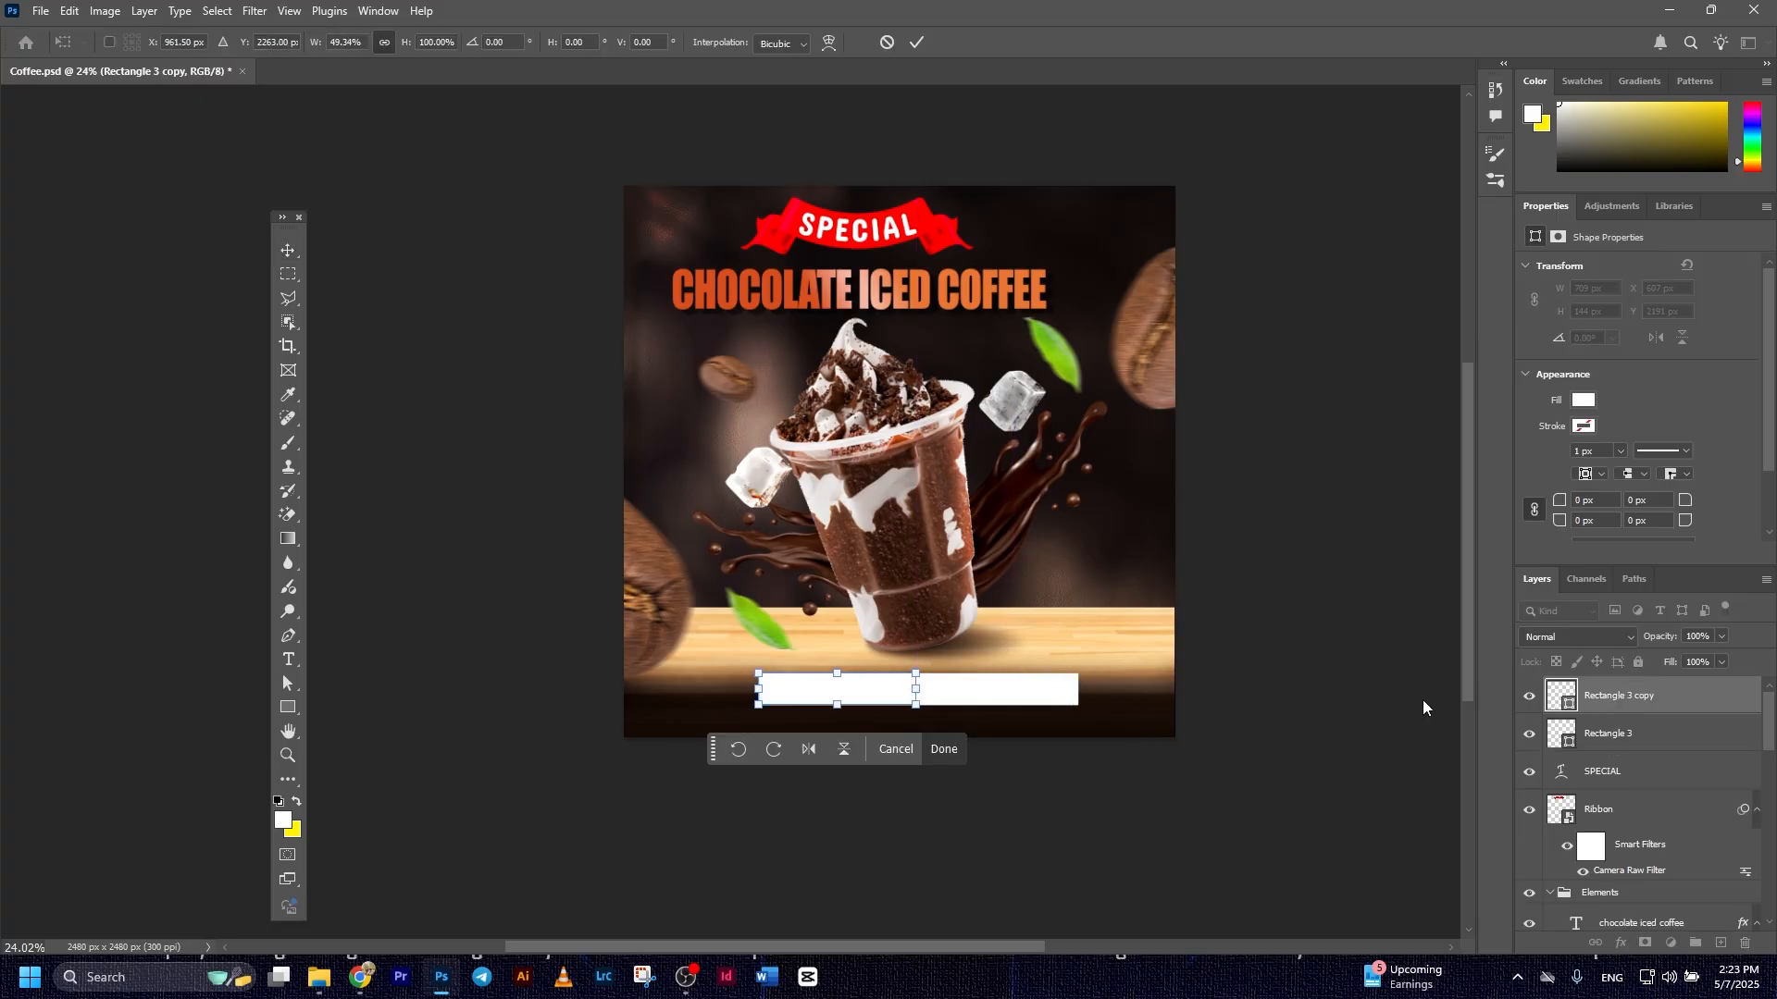
key("Return")
double_click(1560, 696)
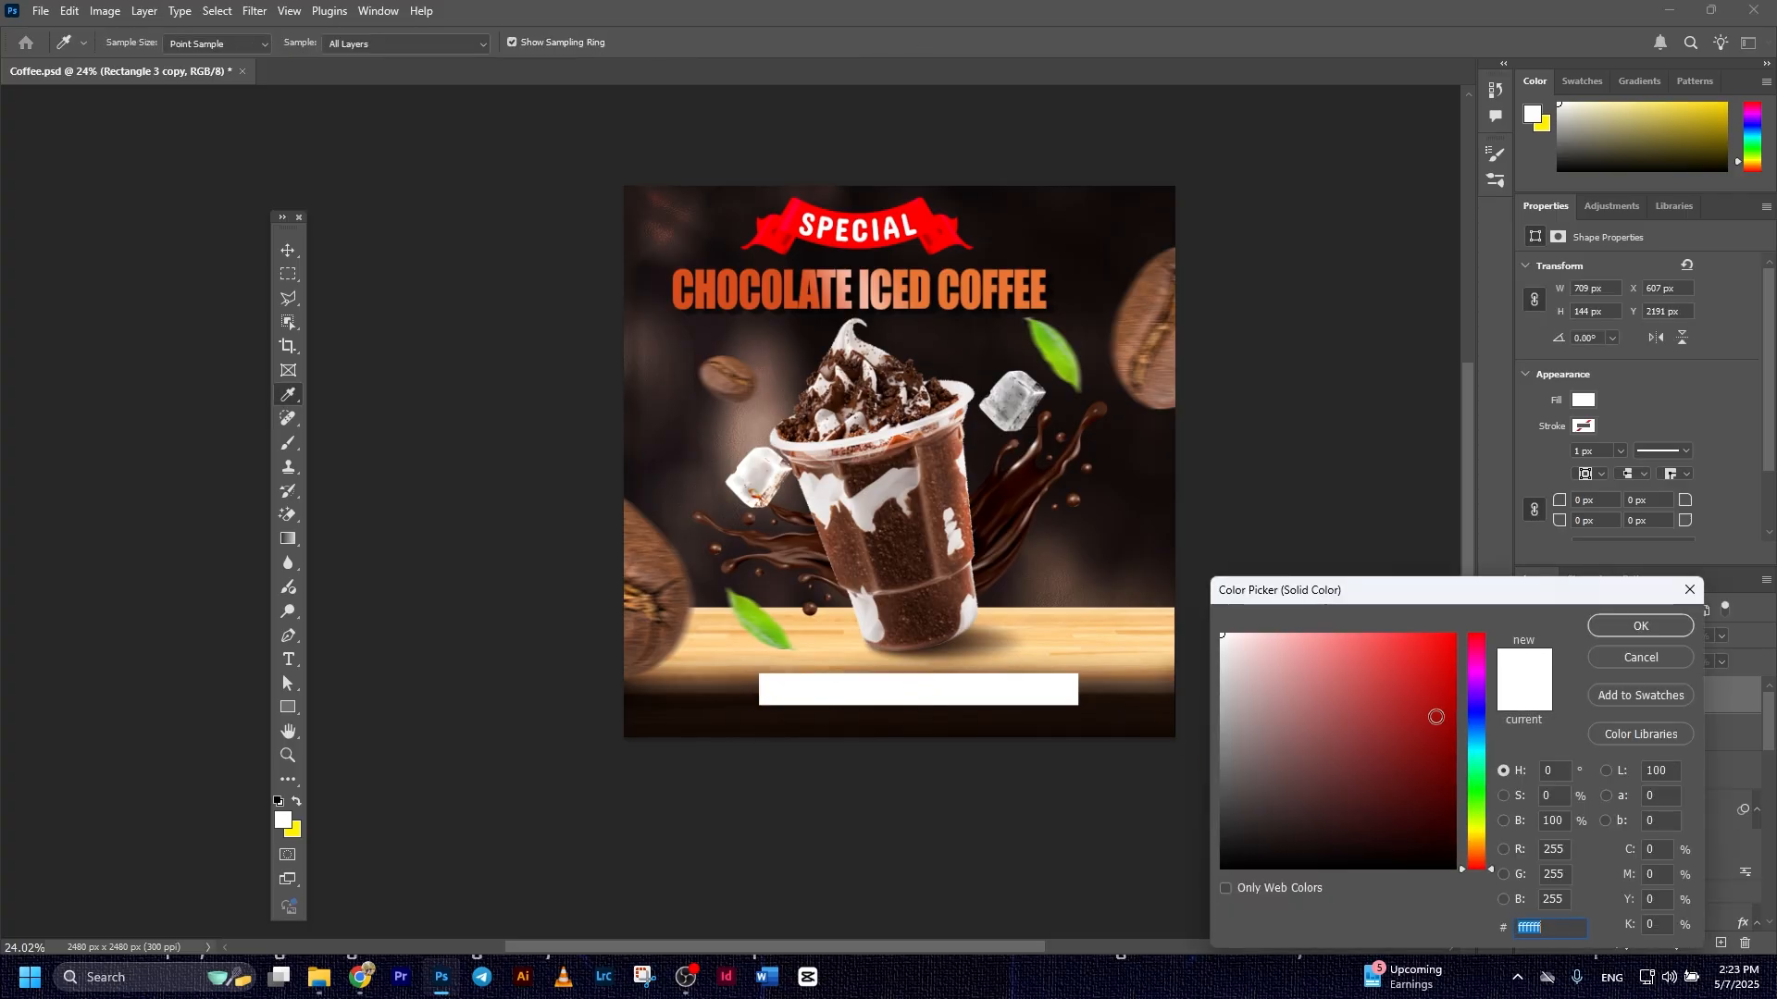
type("ff0000")
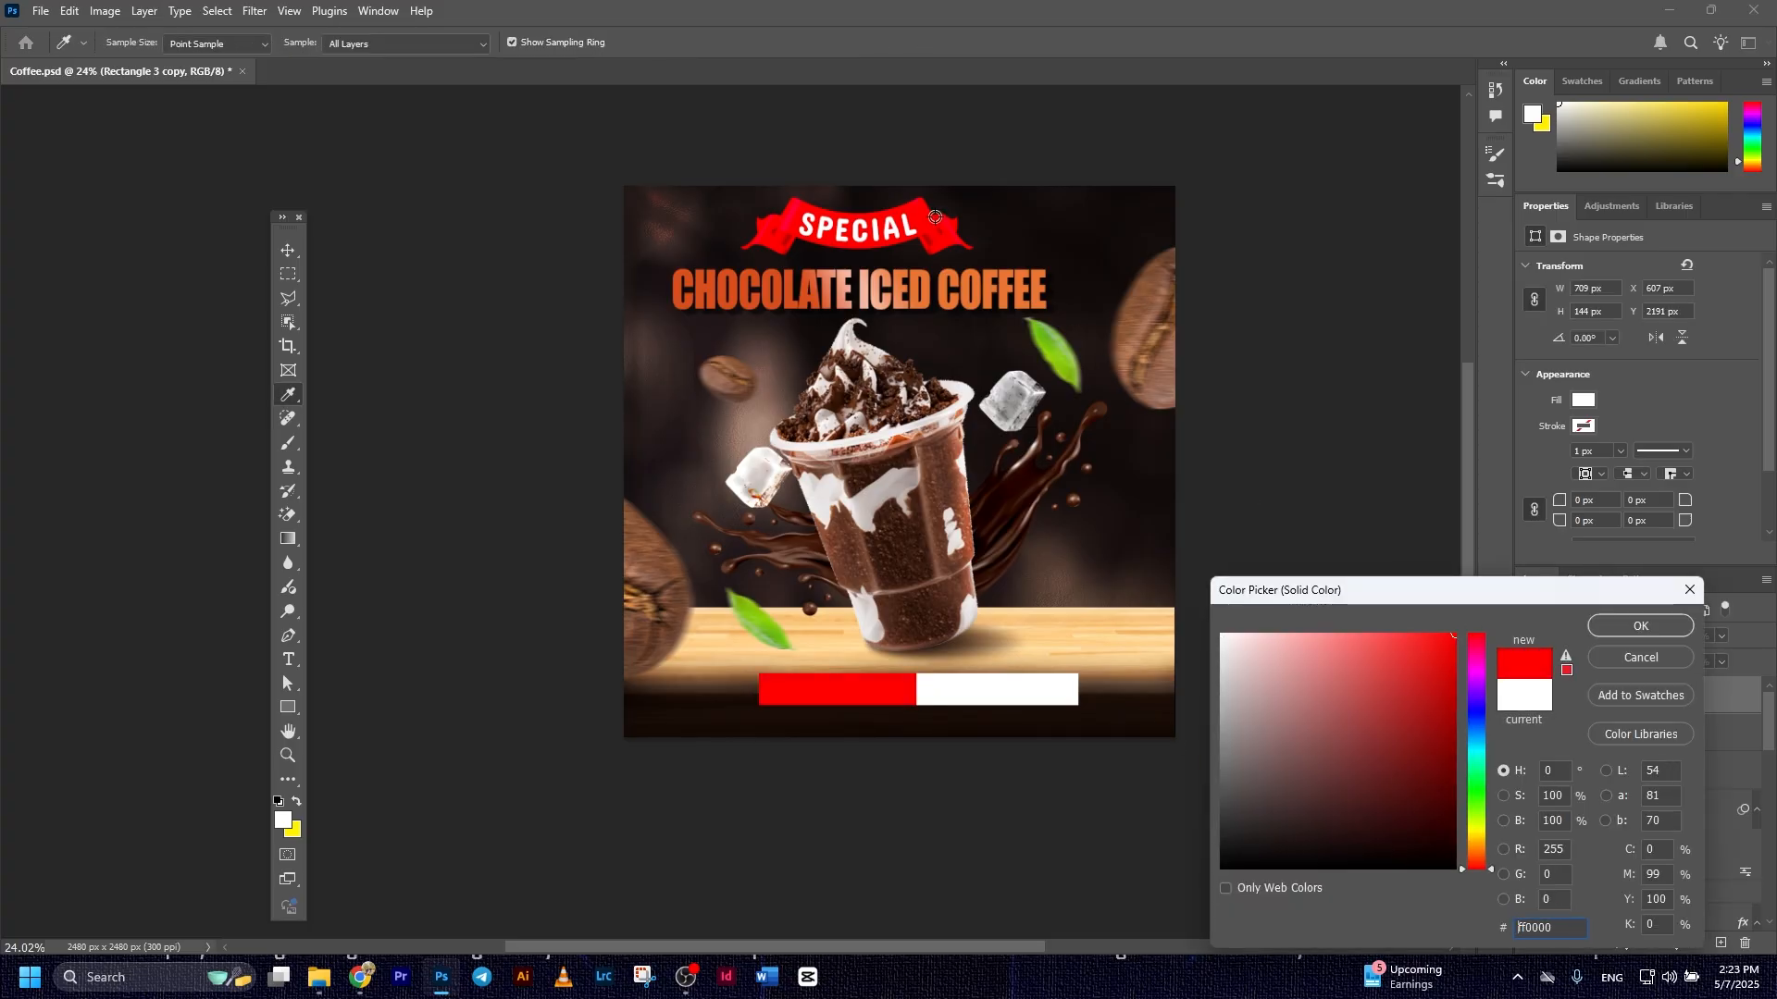
left_click(1666, 625)
key("v")
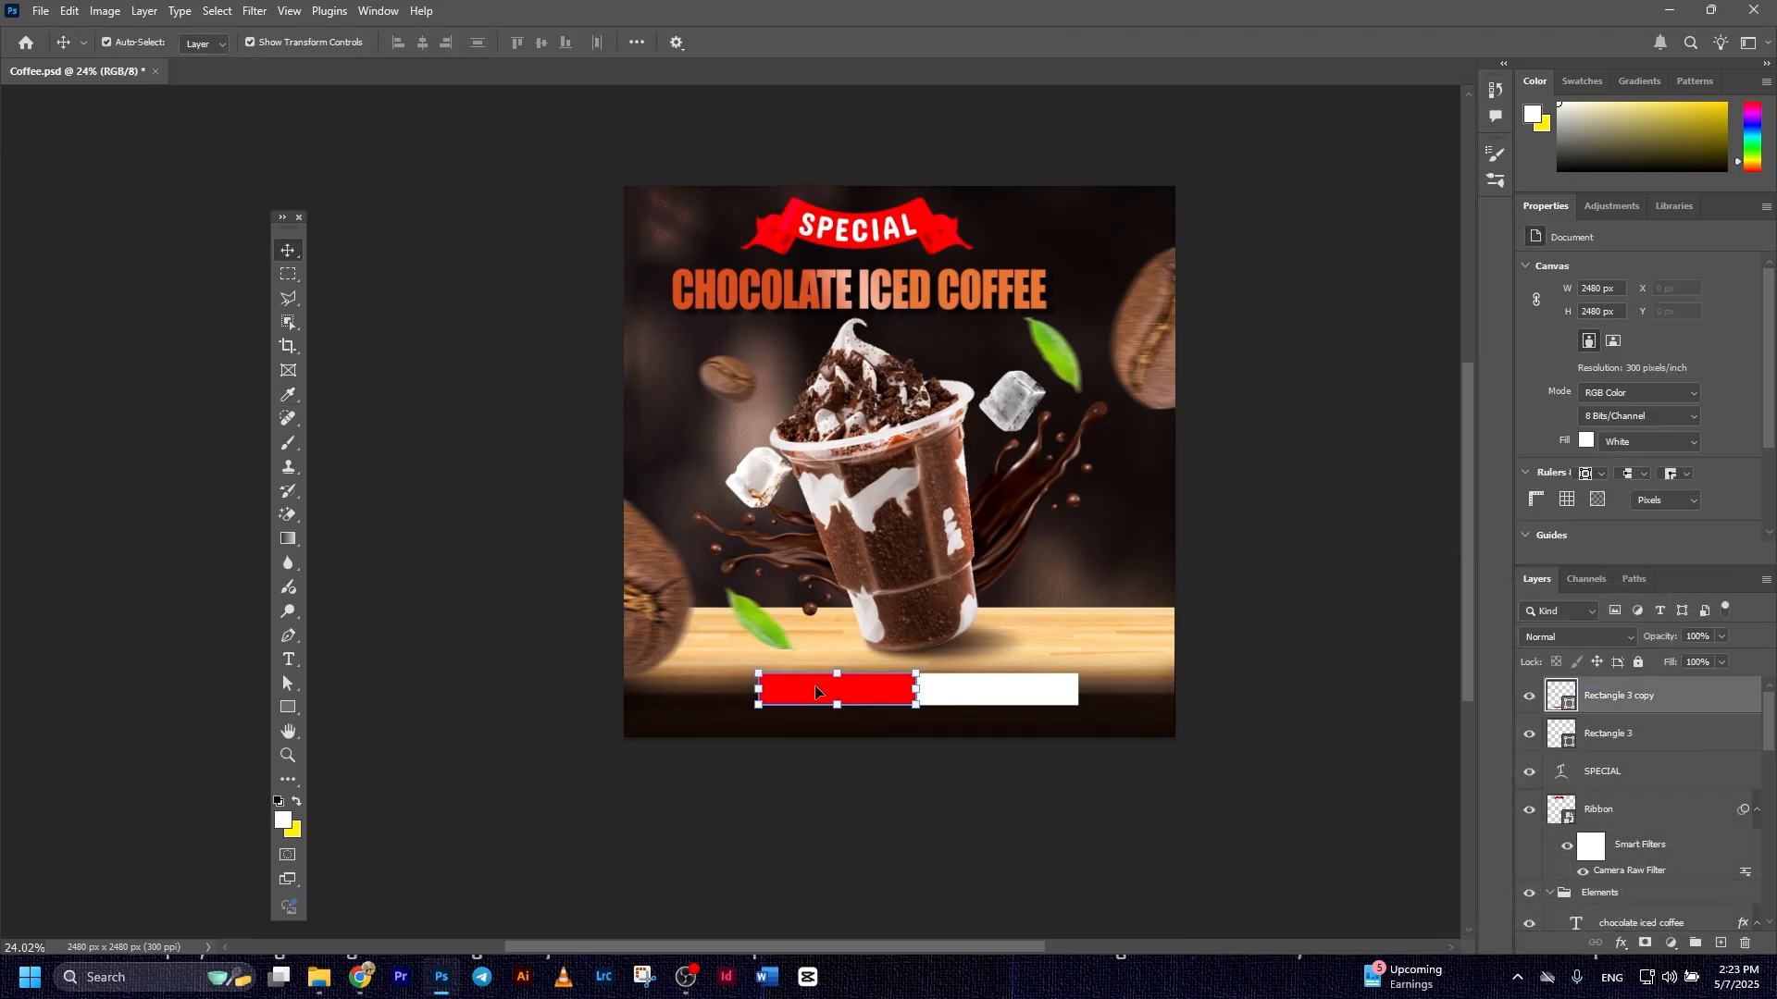
Add white ORDER NOW! text in Haettenschweiler at 25.6 pt on the red rectangle and narrow that rectangle to about 584 px
left_click(289, 659)
left_click(787, 686)
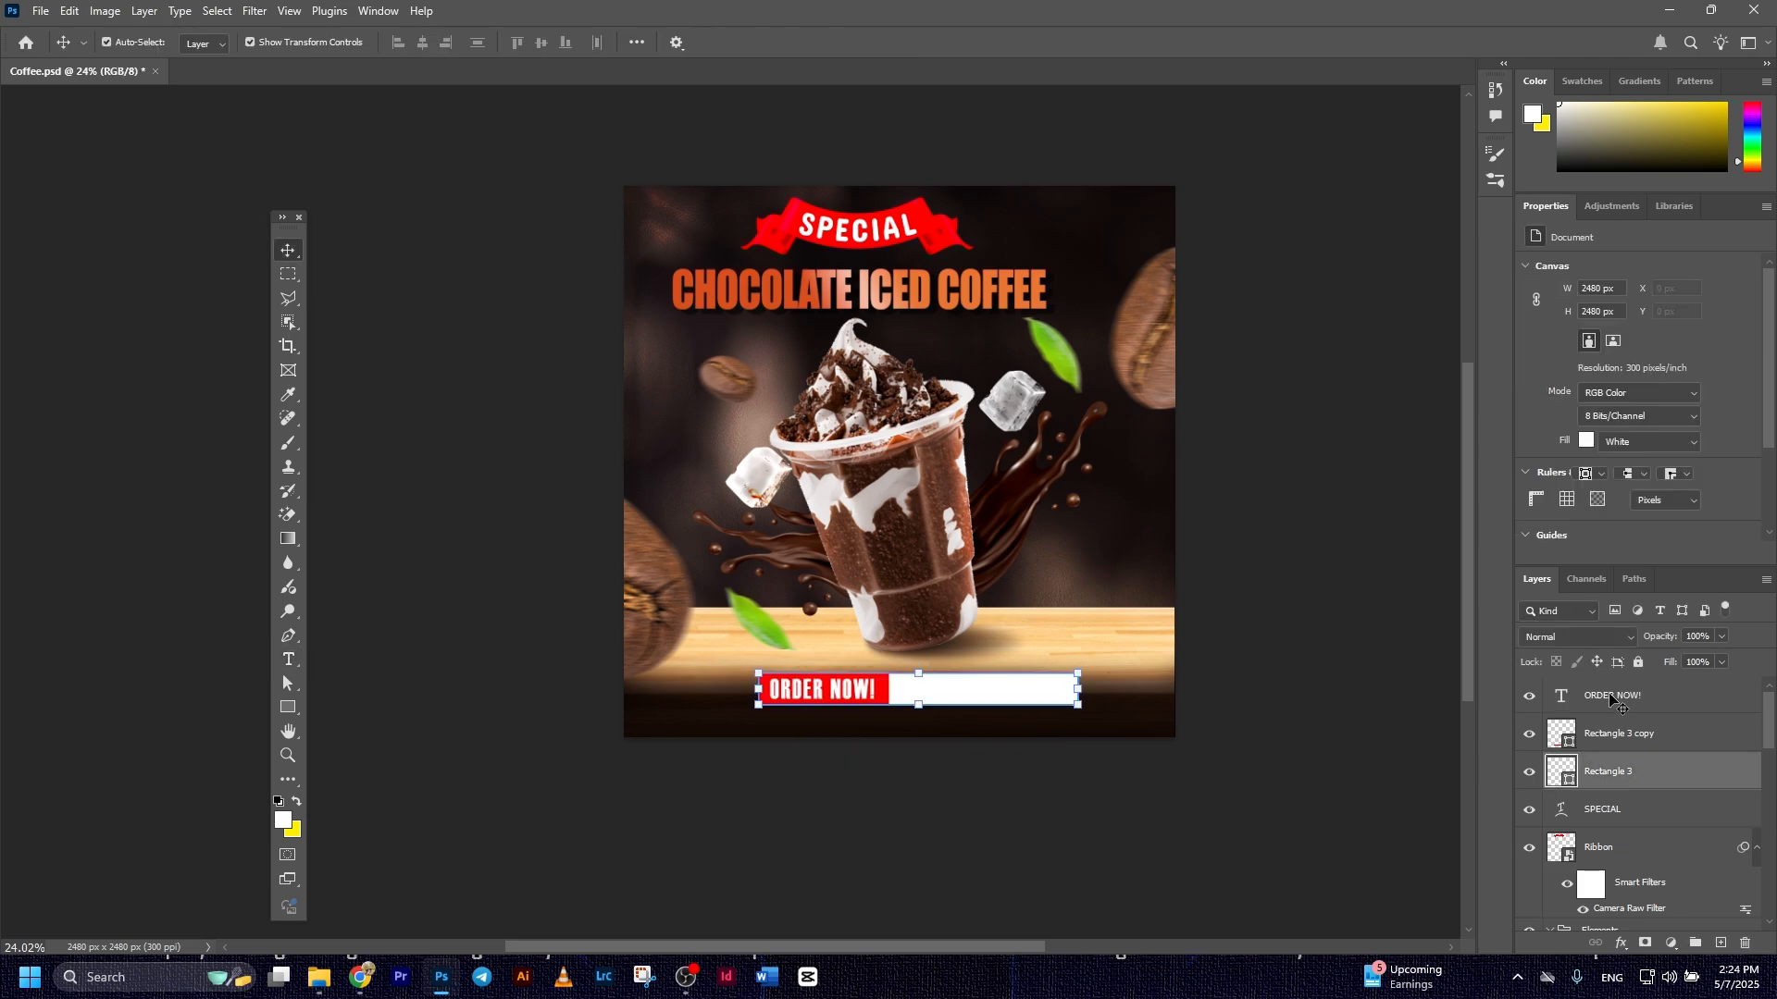
left_click(1611, 696)
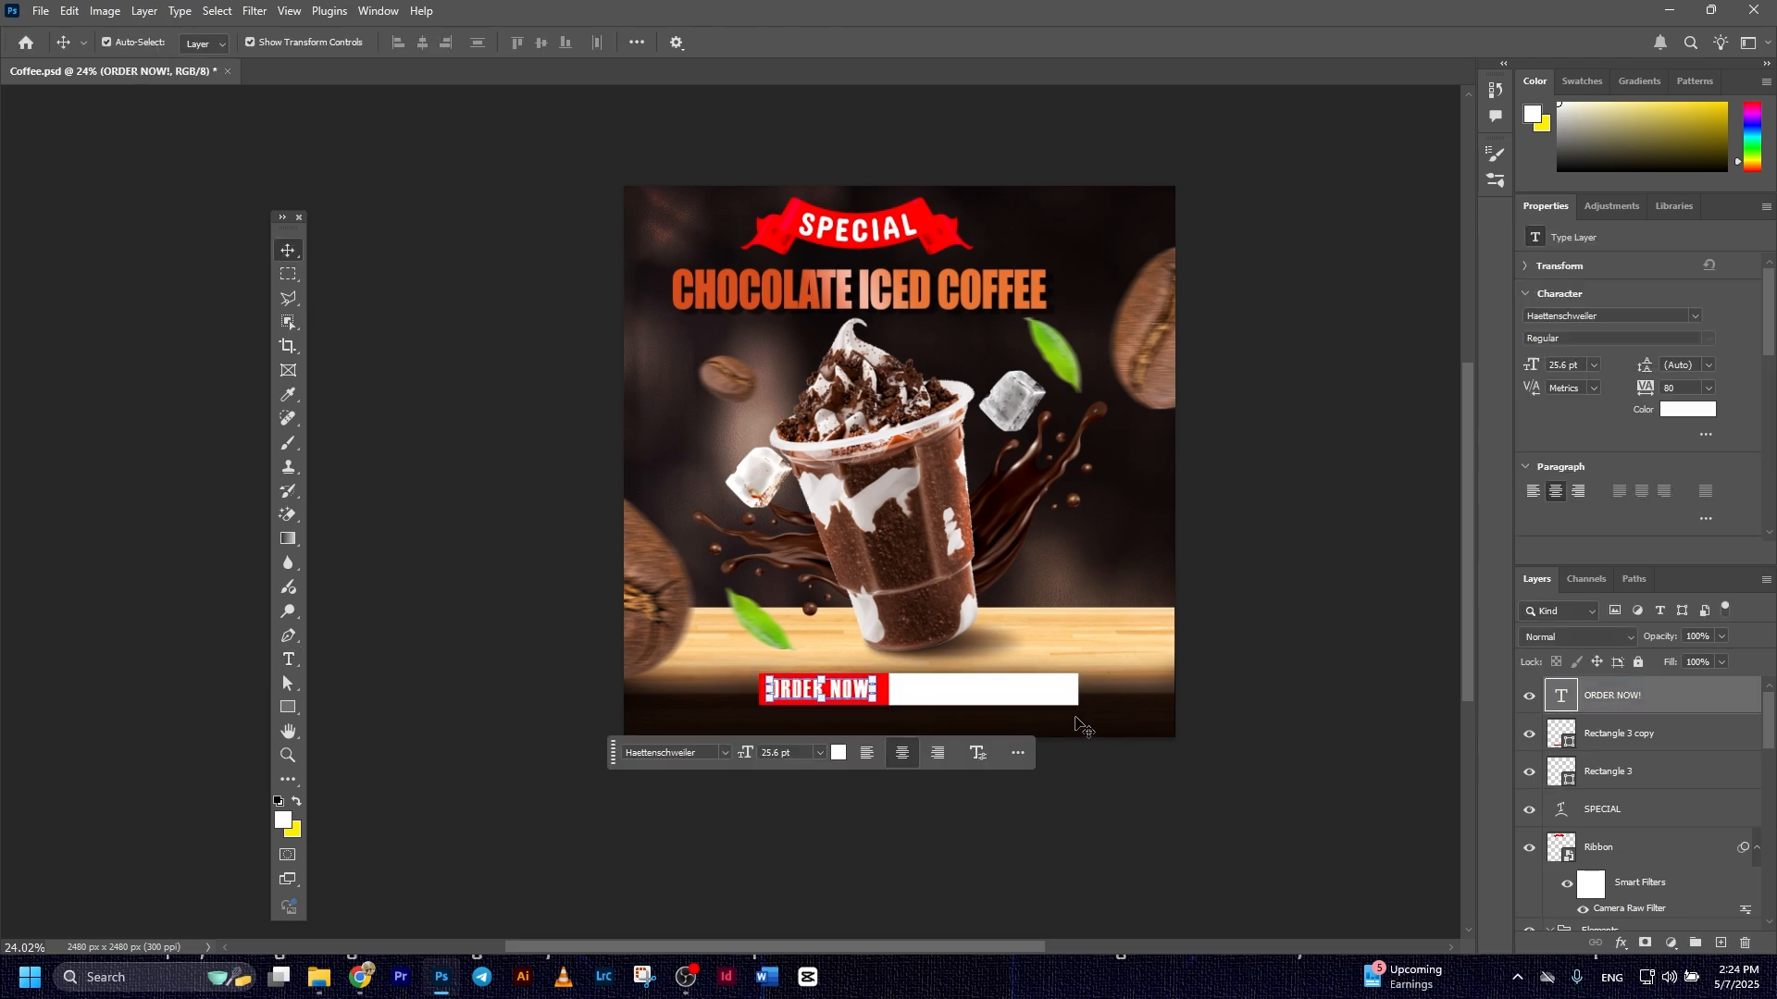
Duplicate the ORDER NOW! text onto the white rectangle, replace it with a placeholder phone number and color it dark brown
key("ctrl+j")
left_click_drag(844, 690, 990, 692)
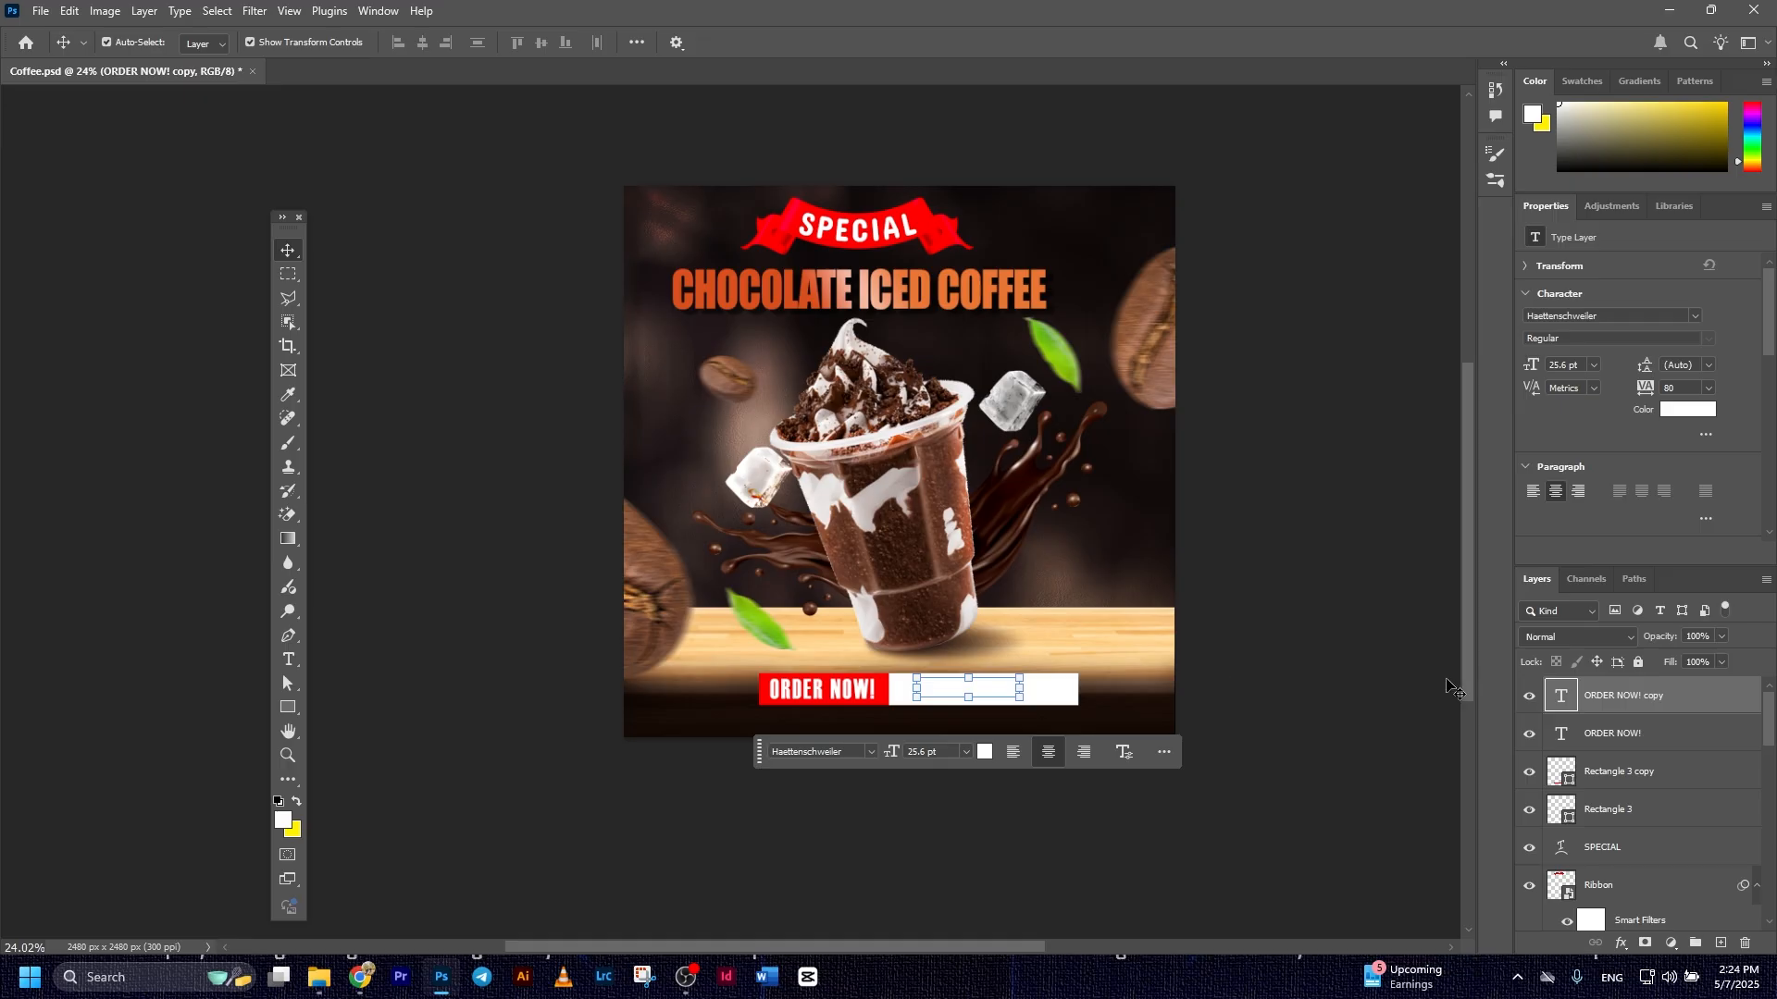
double_click(1562, 701)
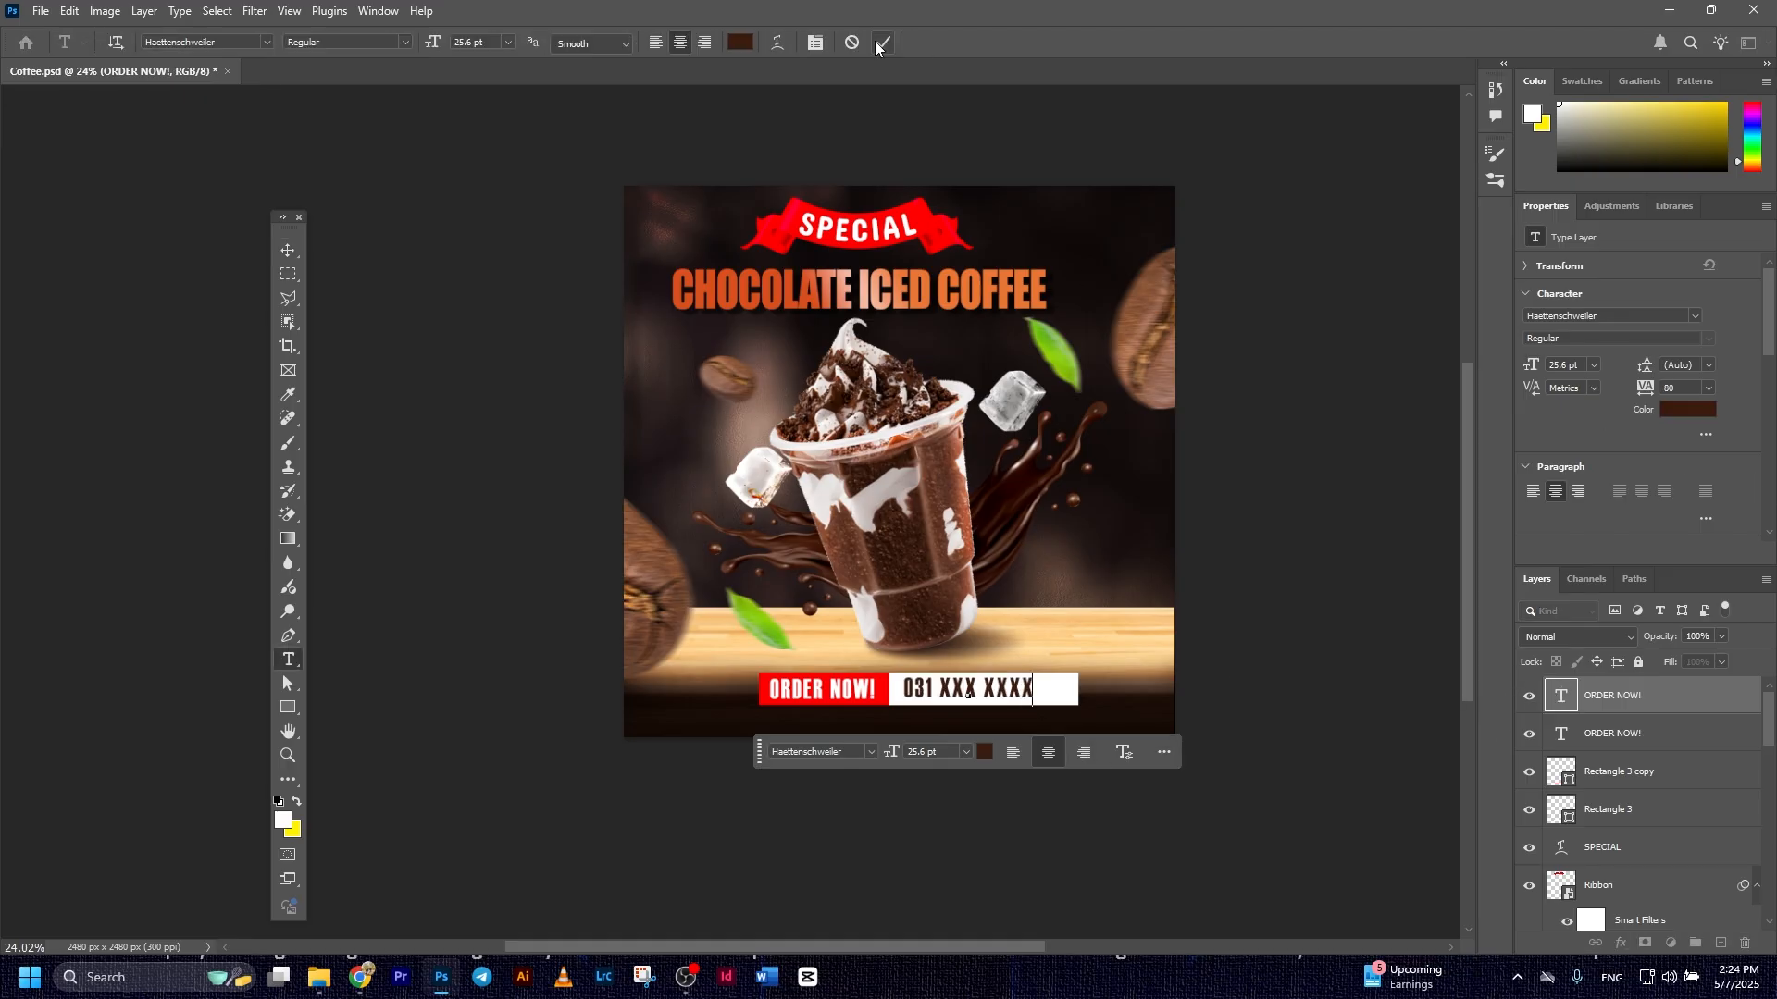
left_click(880, 42)
left_click(288, 251)
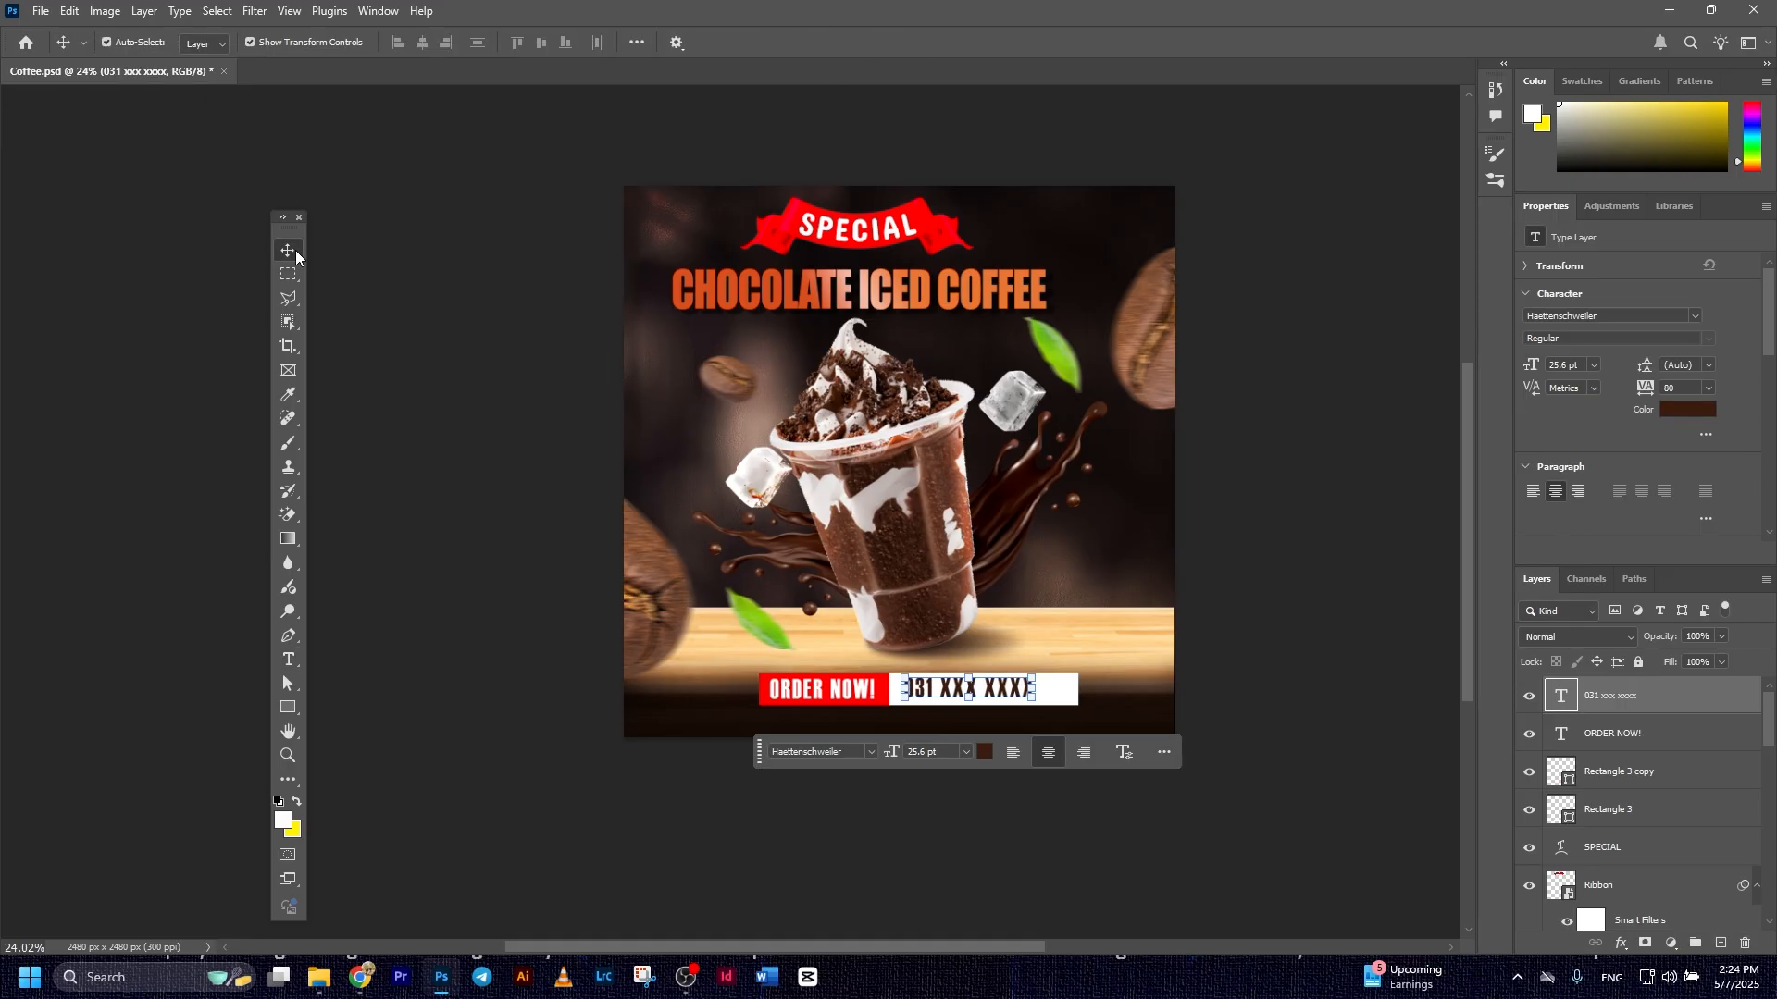
left_click(341, 321)
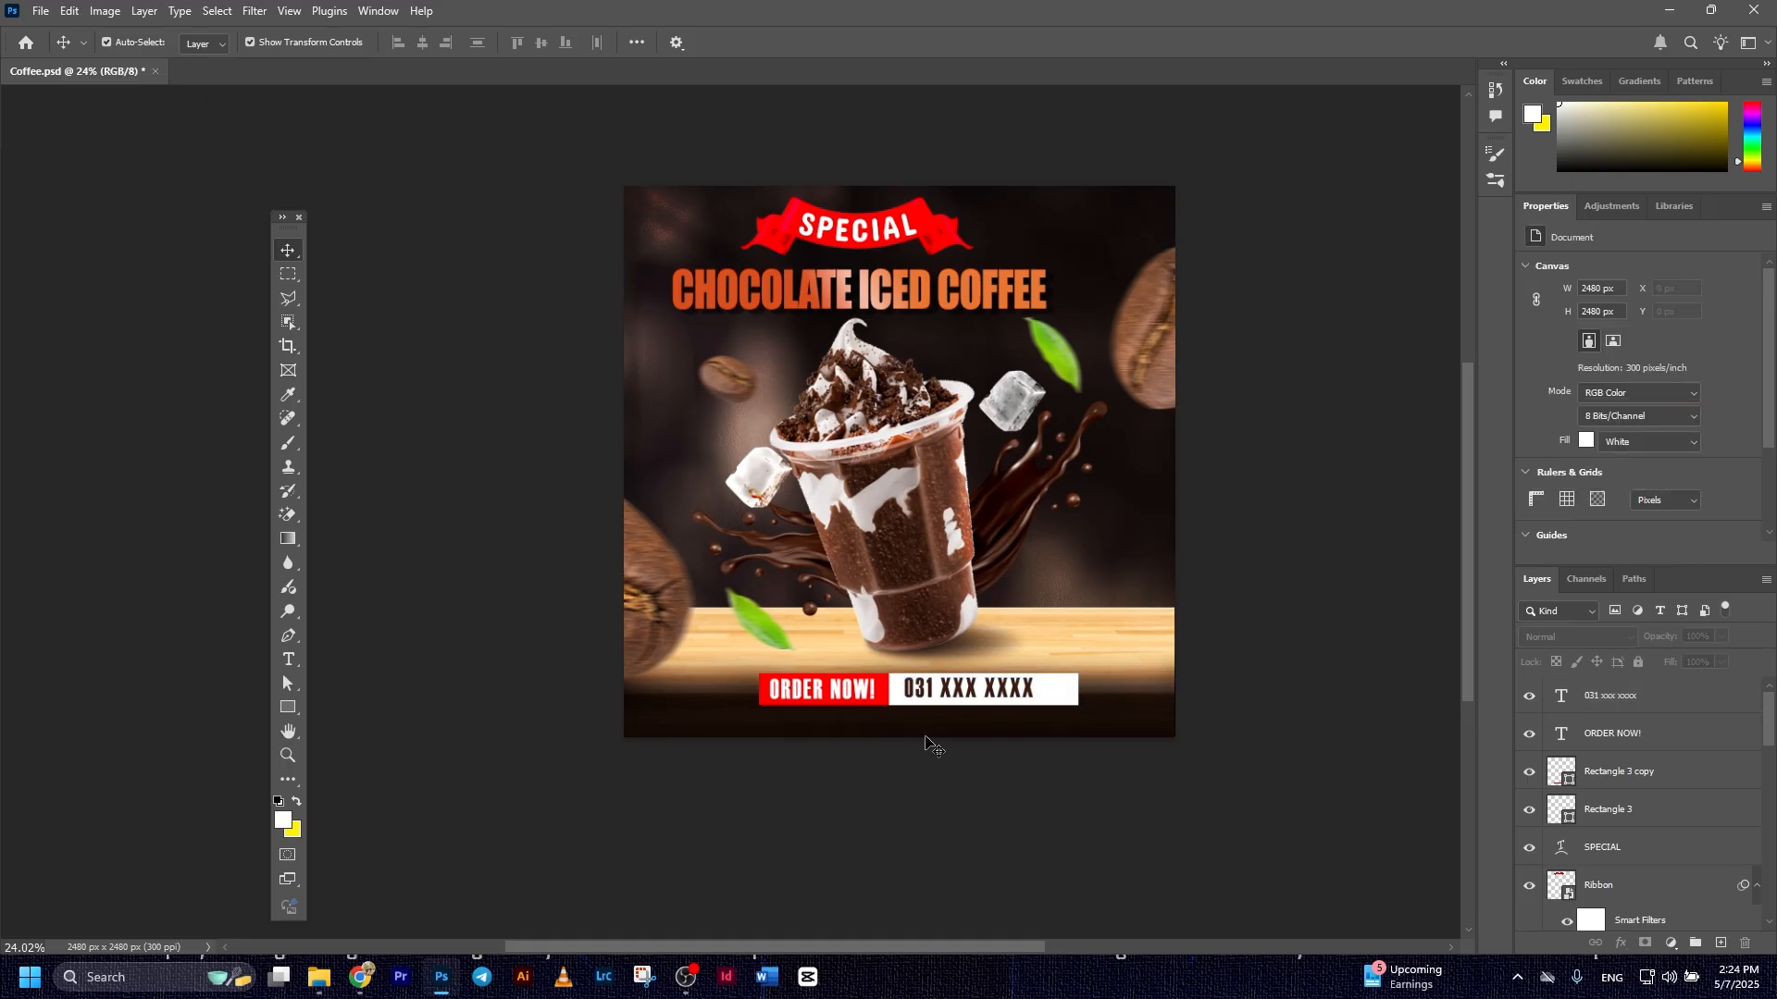
Scale the phone number text down slightly within the white rectangle
scroll(925, 737, "up", 4)
left_click(991, 697)
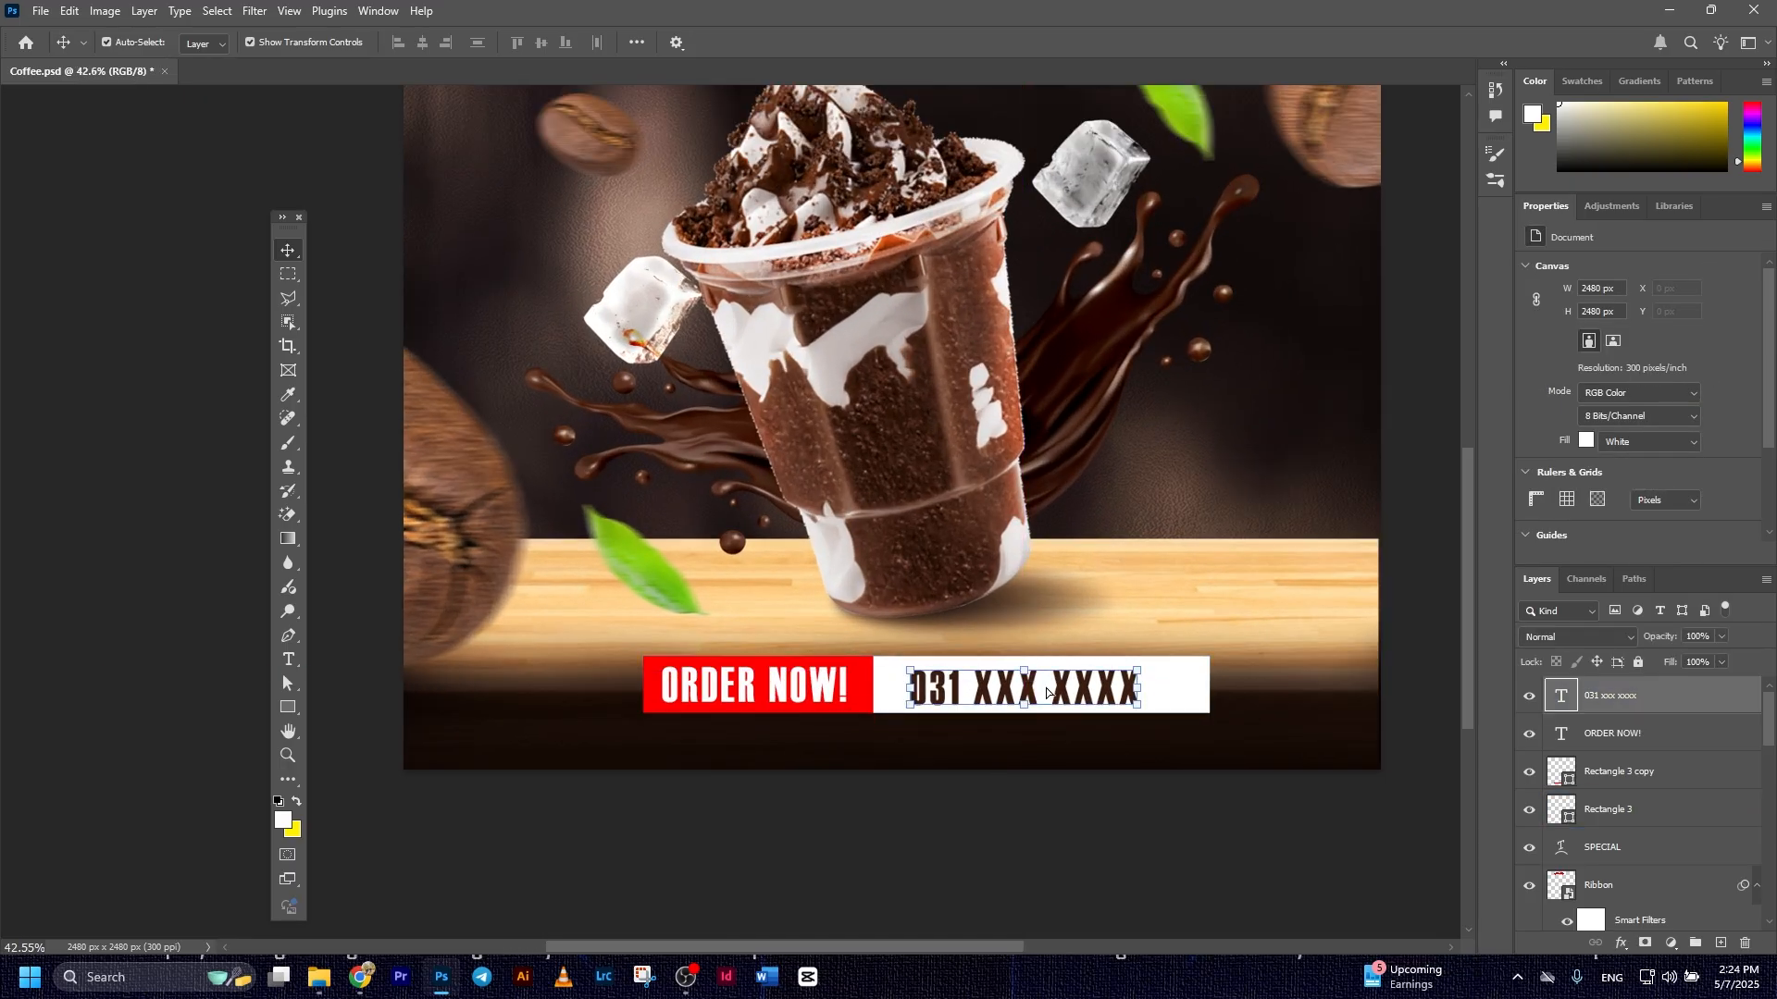
left_click_drag(1138, 670, 1069, 687)
key("Return")
left_click(1301, 826)
scroll(1301, 826, "down", 4)
Group the phone number, ORDER NOW! and both rectangle layers and name the group Contact
left_click(1610, 696)
left_click(1609, 810, "shift")
key("ctrl+g")
double_click(1599, 688)
type("cONact")
key("Return")
Shorten the white rectangle to about 1293 px wide by pulling in its end beside the phone number
left_click(981, 601)
left_click_drag(1002, 601, 969, 602)
key("Return")
Center the contact group horizontally on the canvas by aligning it with the Background layer
left_click(1549, 689)
left_click_drag(1769, 725, 1775, 916)
left_click(1648, 911, "ctrl")
left_click(423, 43)
left_click(958, 677)
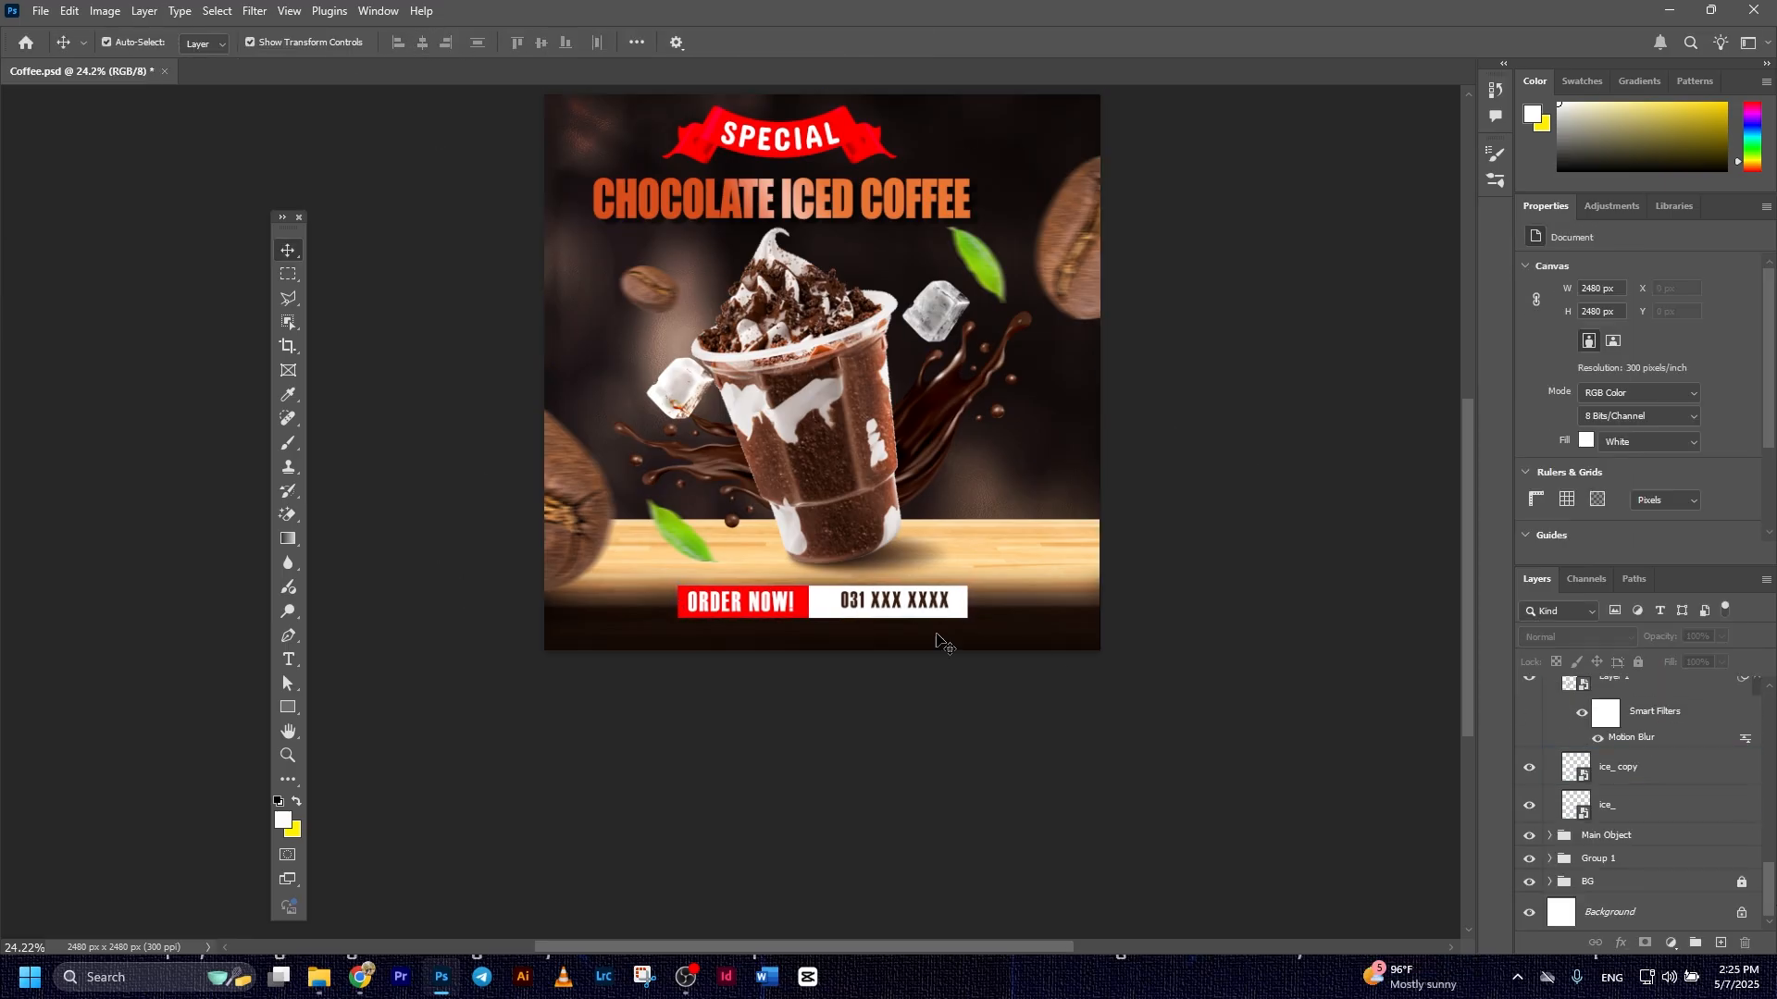
Align the vertical centers of the phone number, the ORDER NOW! text and both rectangles
left_click(894, 602)
left_click(1624, 733, "shift")
left_click(1629, 771, "shift")
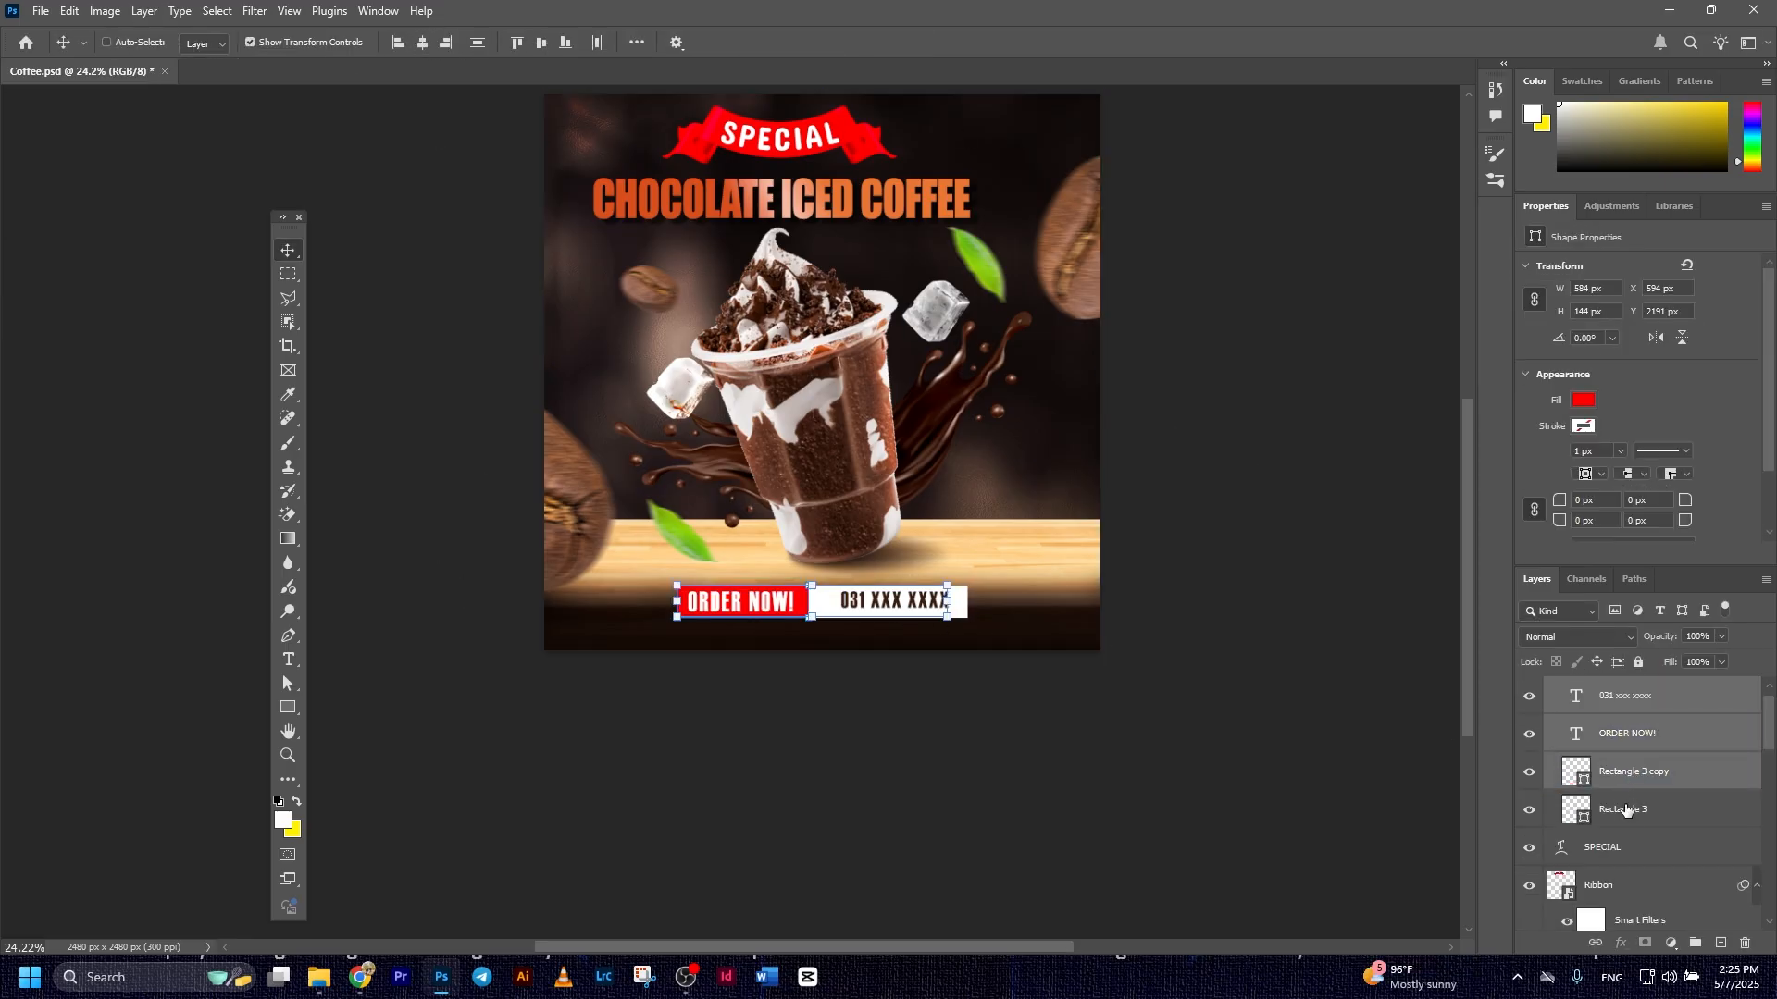
left_click(1629, 809, "shift")
left_click(544, 43)
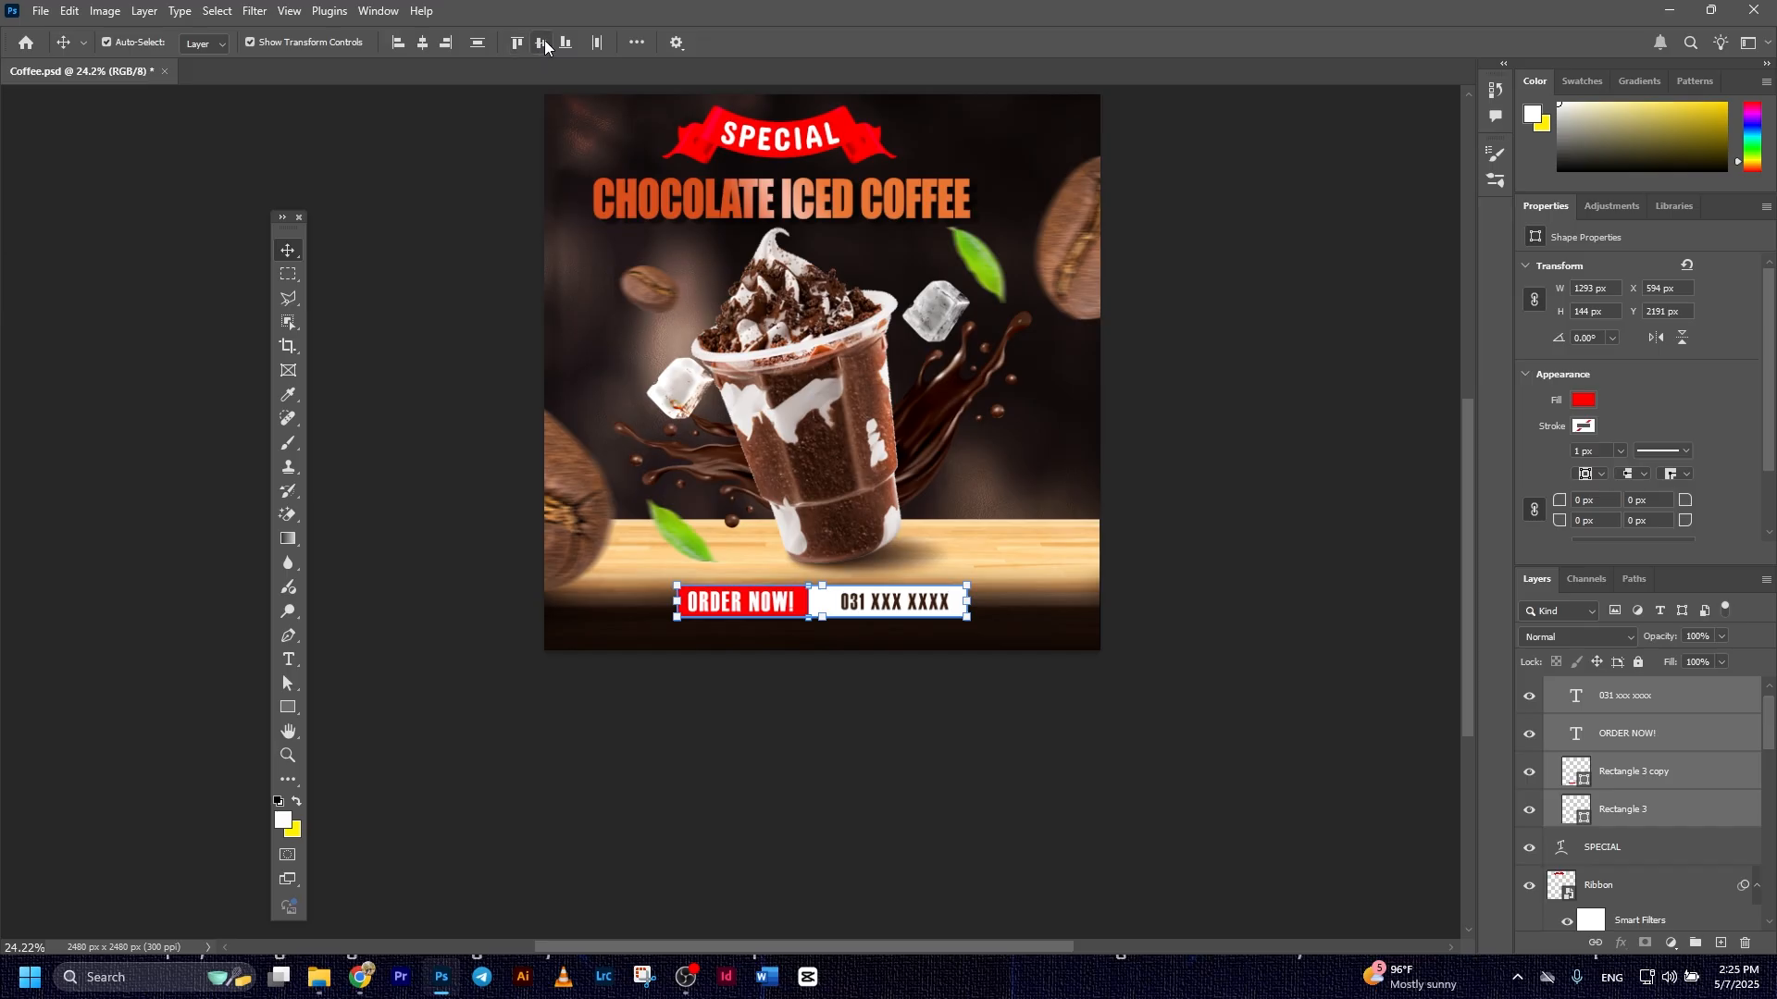
left_click(1351, 607)
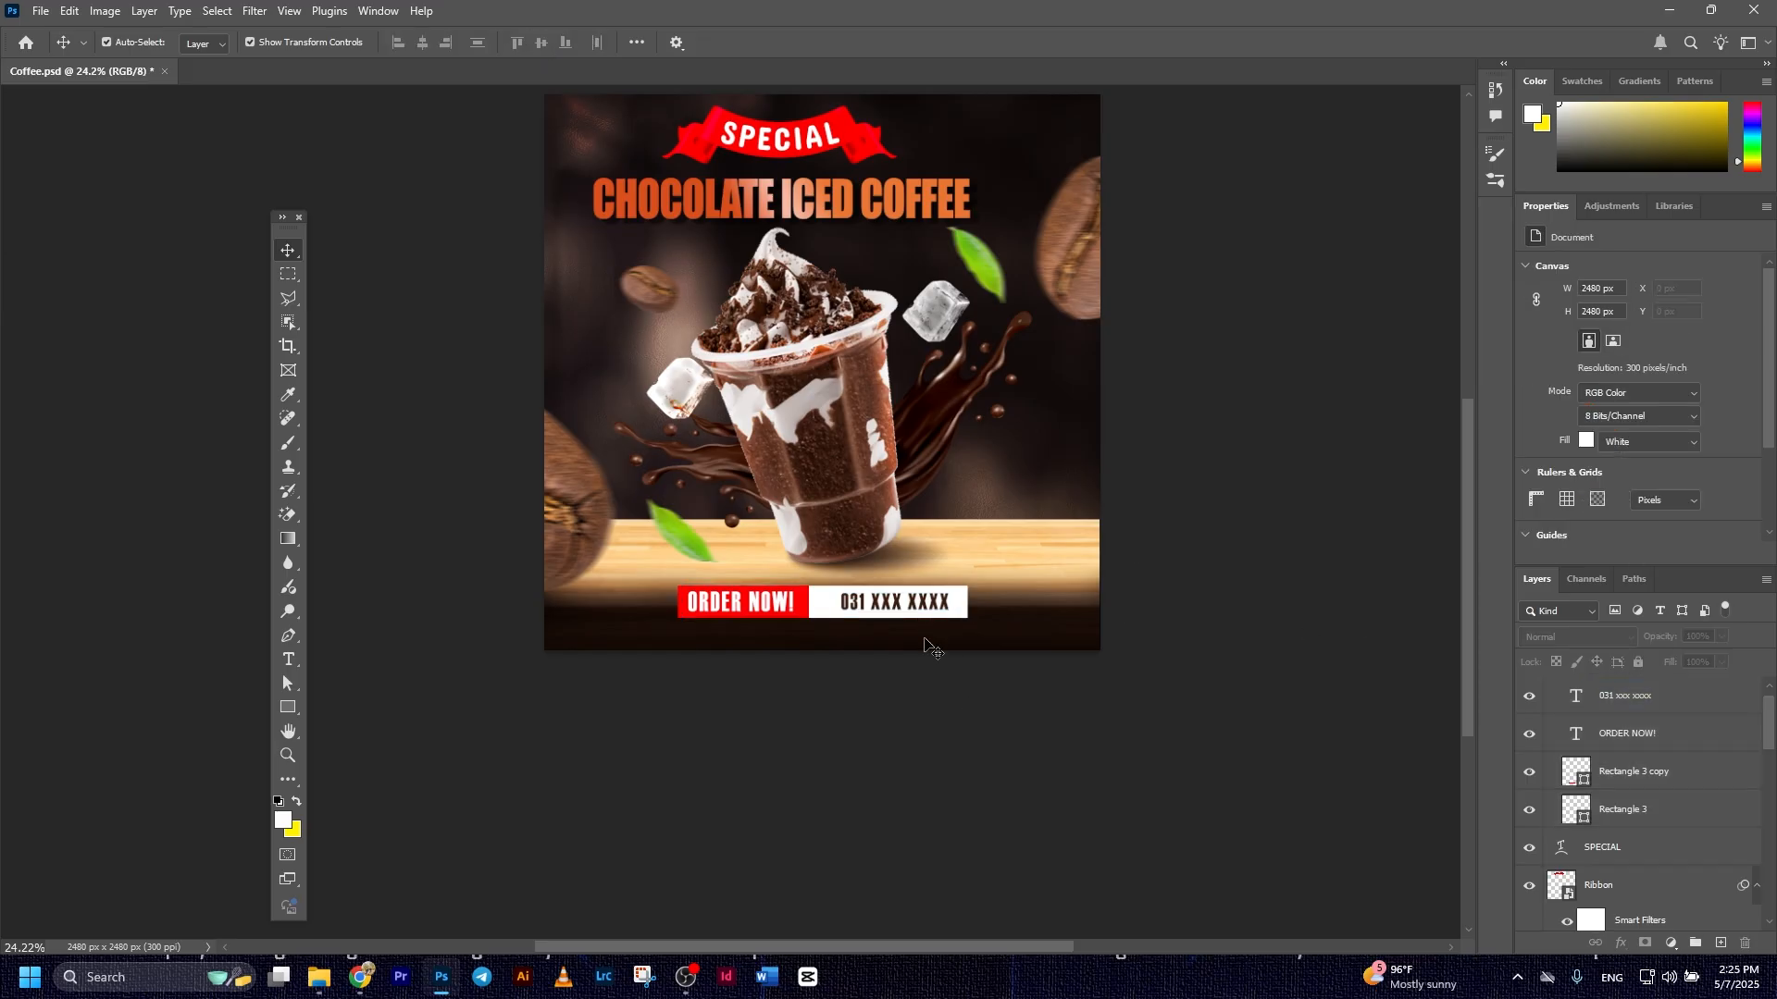
Nudge the phone number text slightly toward the red rectangle to center it in the white area
scroll(898, 618, "up", 2)
left_click_drag(893, 611, 886, 607)
left_click(1067, 710)
scroll(918, 537, "down", 2)
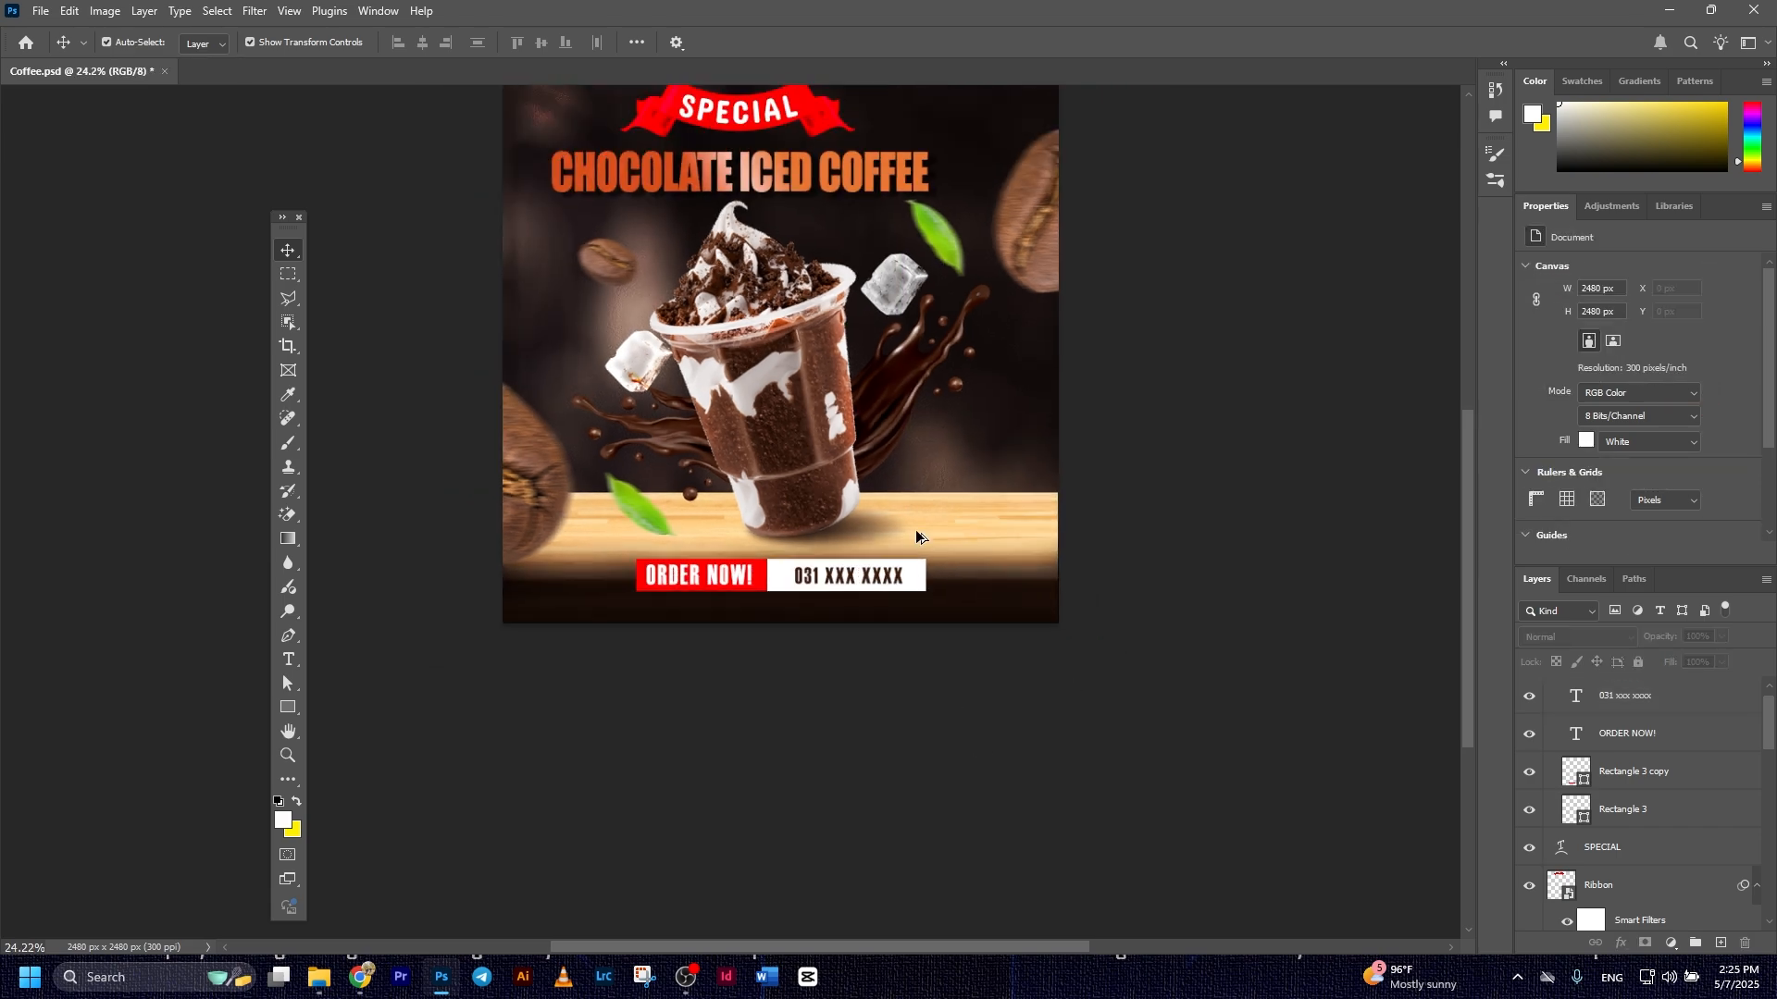
Switch Auto-Select to Group and move the Contact group slightly lower onto the dark area beneath the wooden table
scroll(699, 337, "down", 1)
left_click_drag(882, 361, 959, 493)
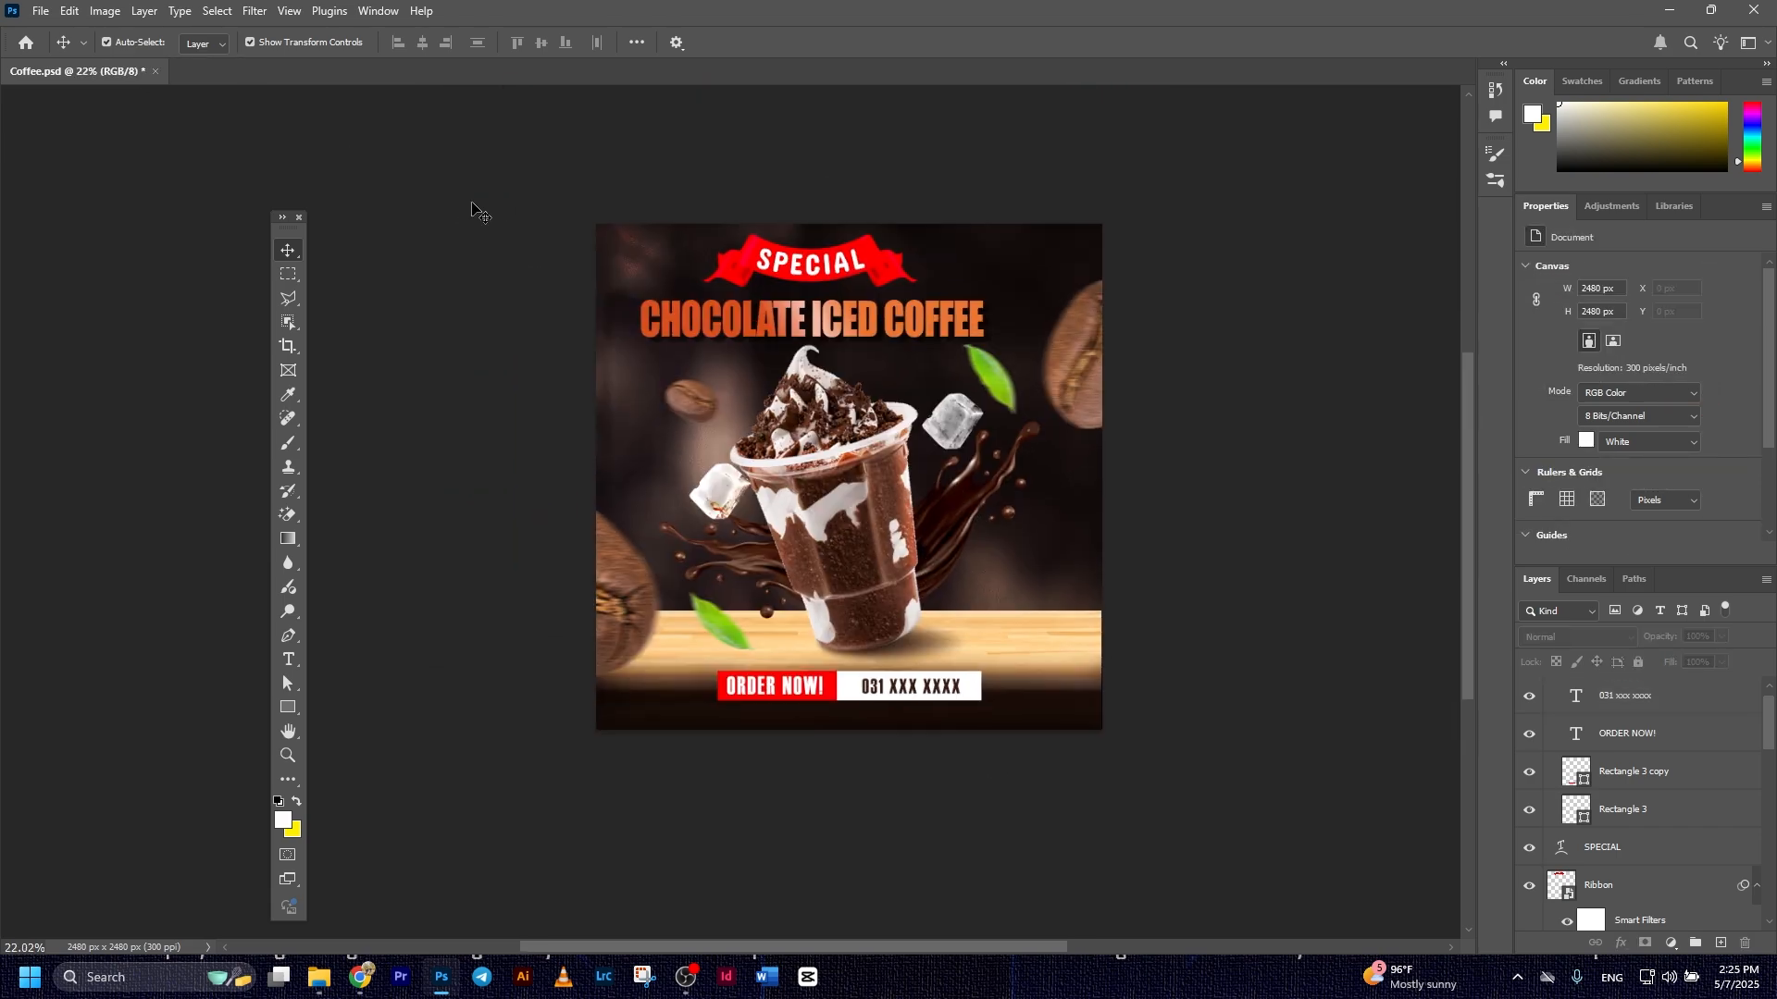
left_click(224, 51)
left_click(201, 63)
left_click_drag(851, 694, 858, 709)
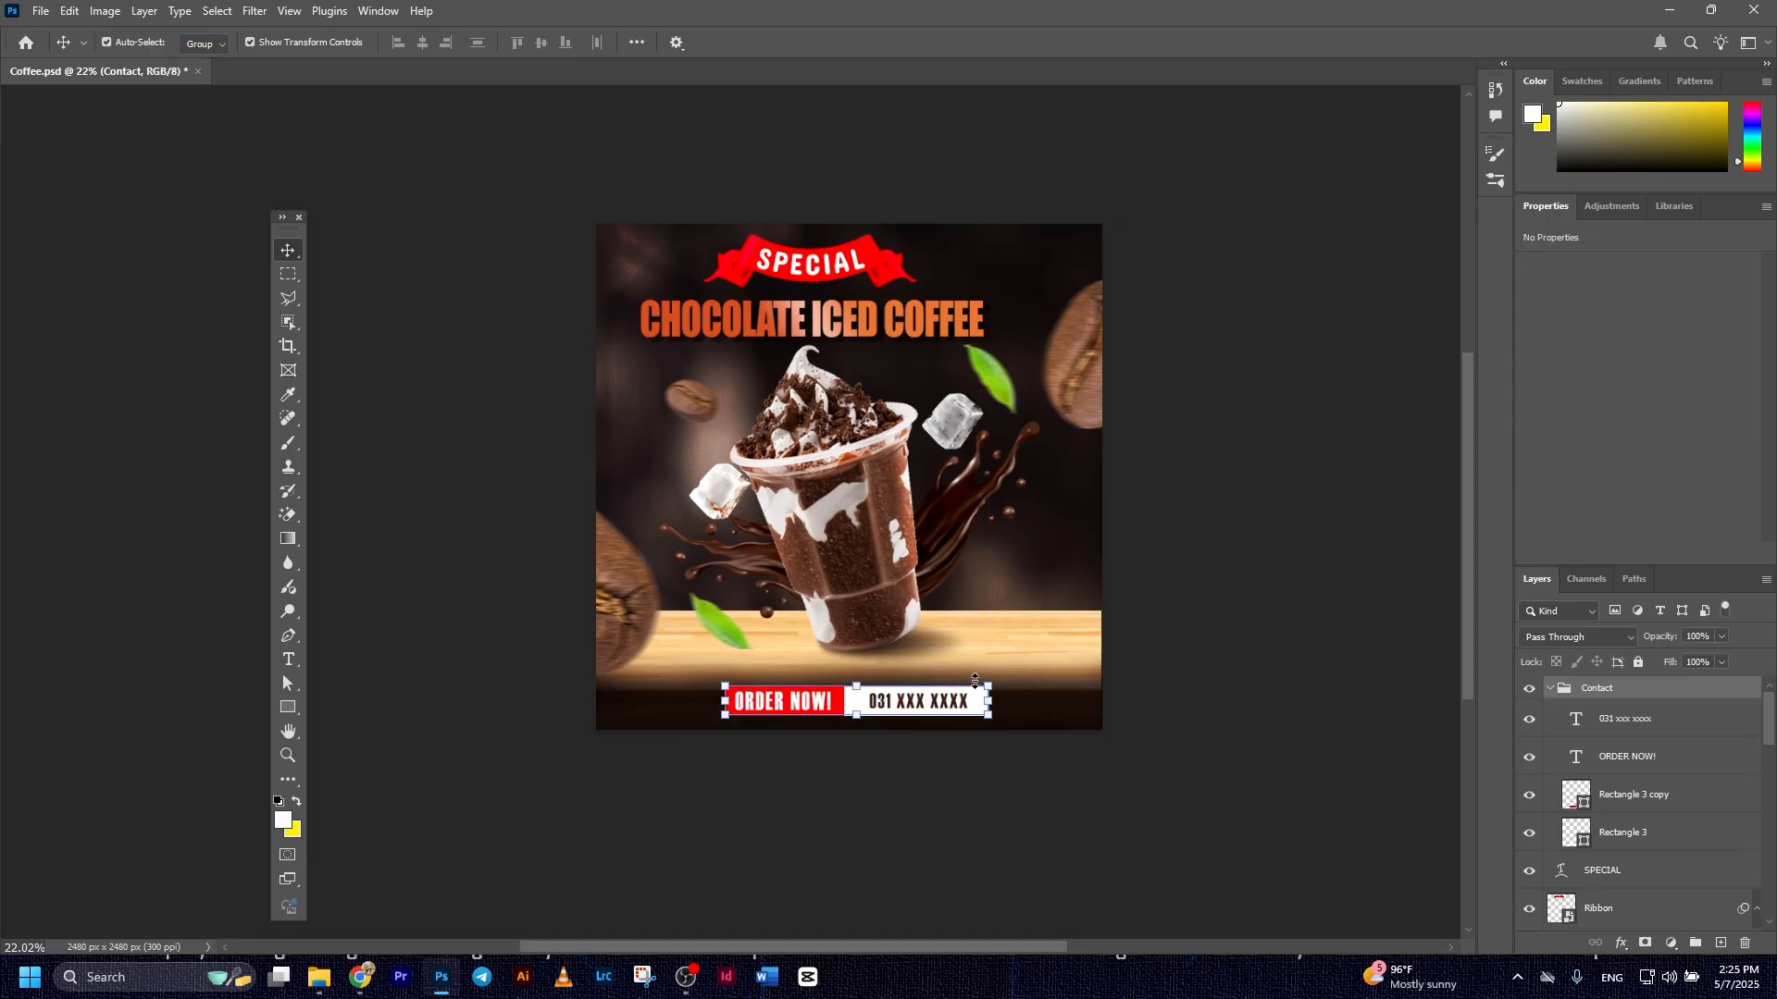
Scale the Contact group down proportionally to about 77% and apply the transform
mouse_move(971, 680)
left_mouse_down()
mouse_move(911, 713)
mouse_move(961, 682)
left_mouse_up()
left_click(915, 43)
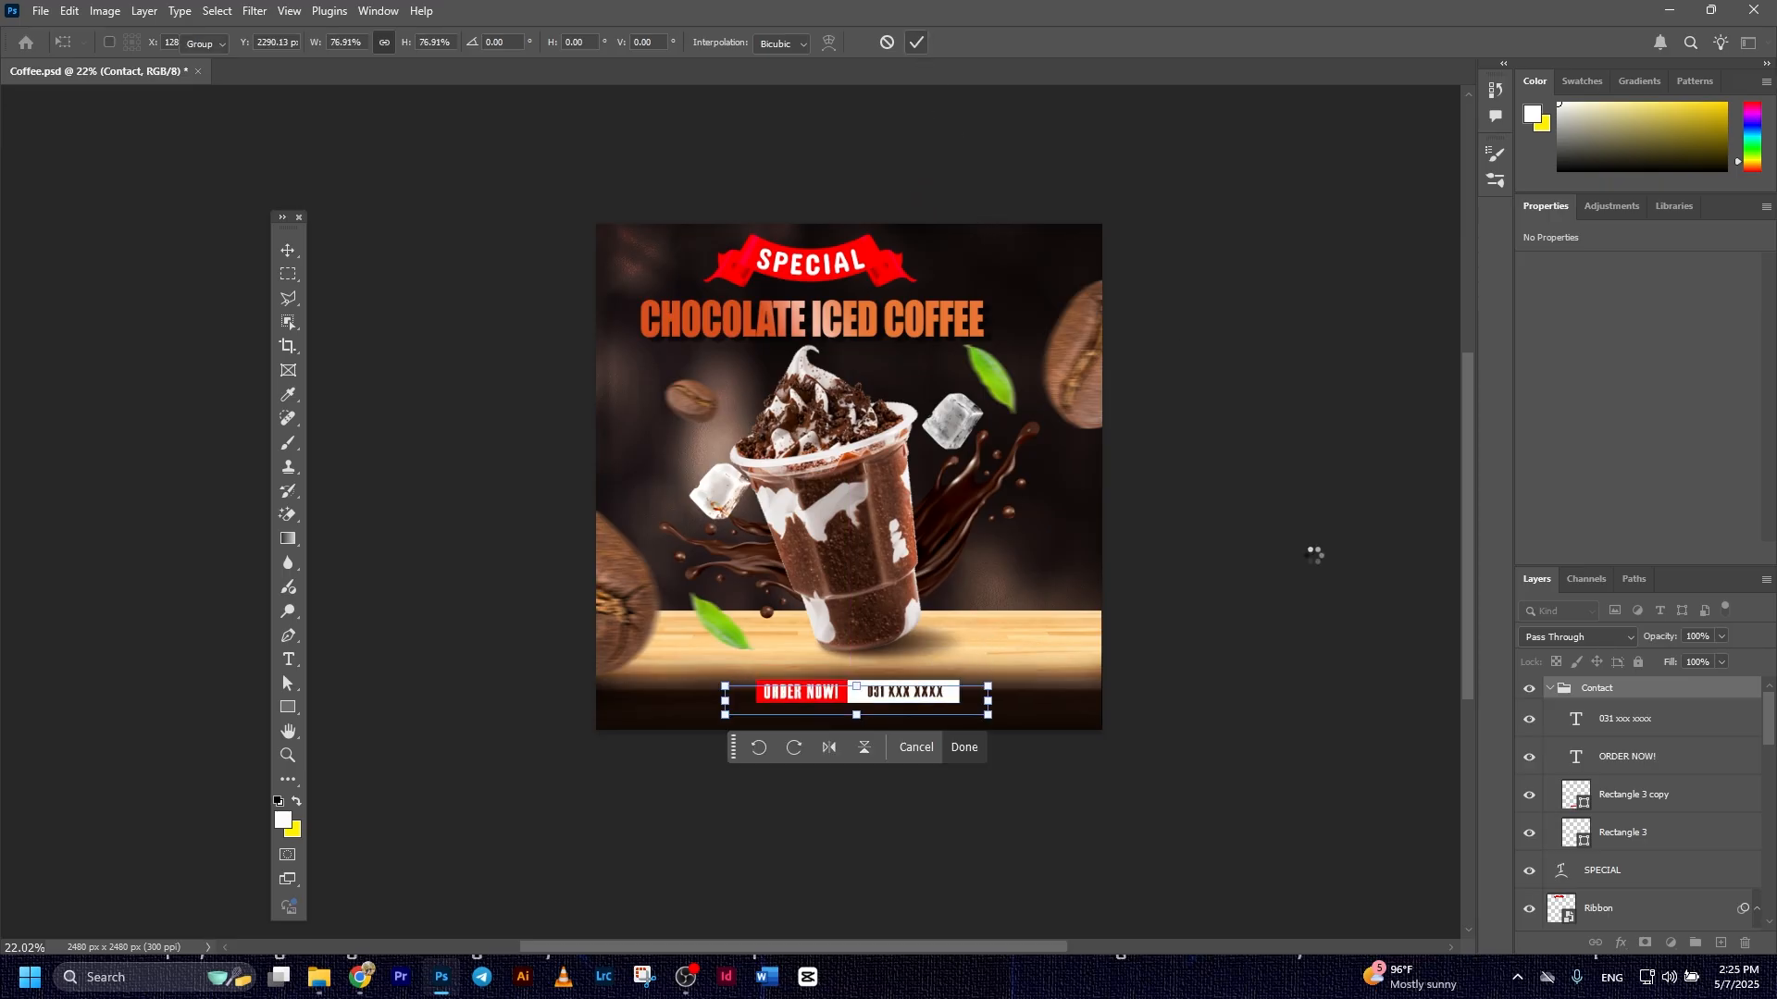
left_click(1248, 667)
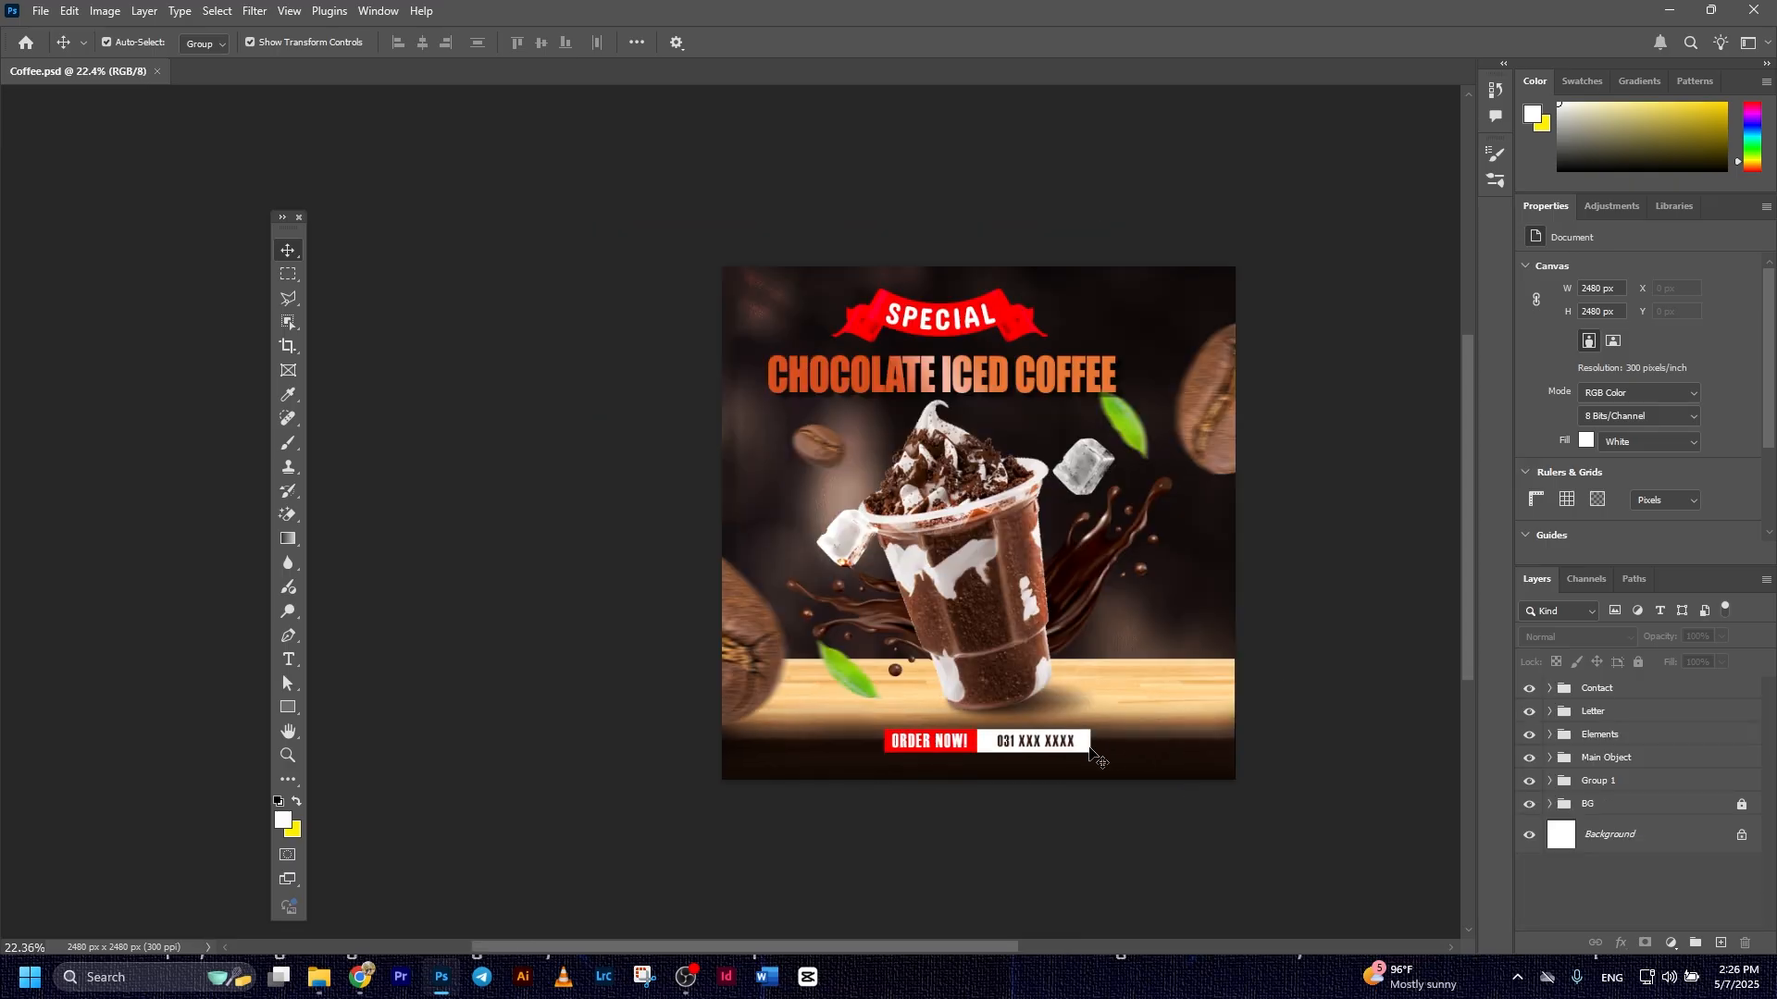
Nudge the Contact group slightly closer to the lower edge of the canvas and deselect it
left_click(1054, 755)
left_click(1320, 696)
scroll(1321, 696, "down", 1)
left_click_drag(1320, 696, 1164, 695)
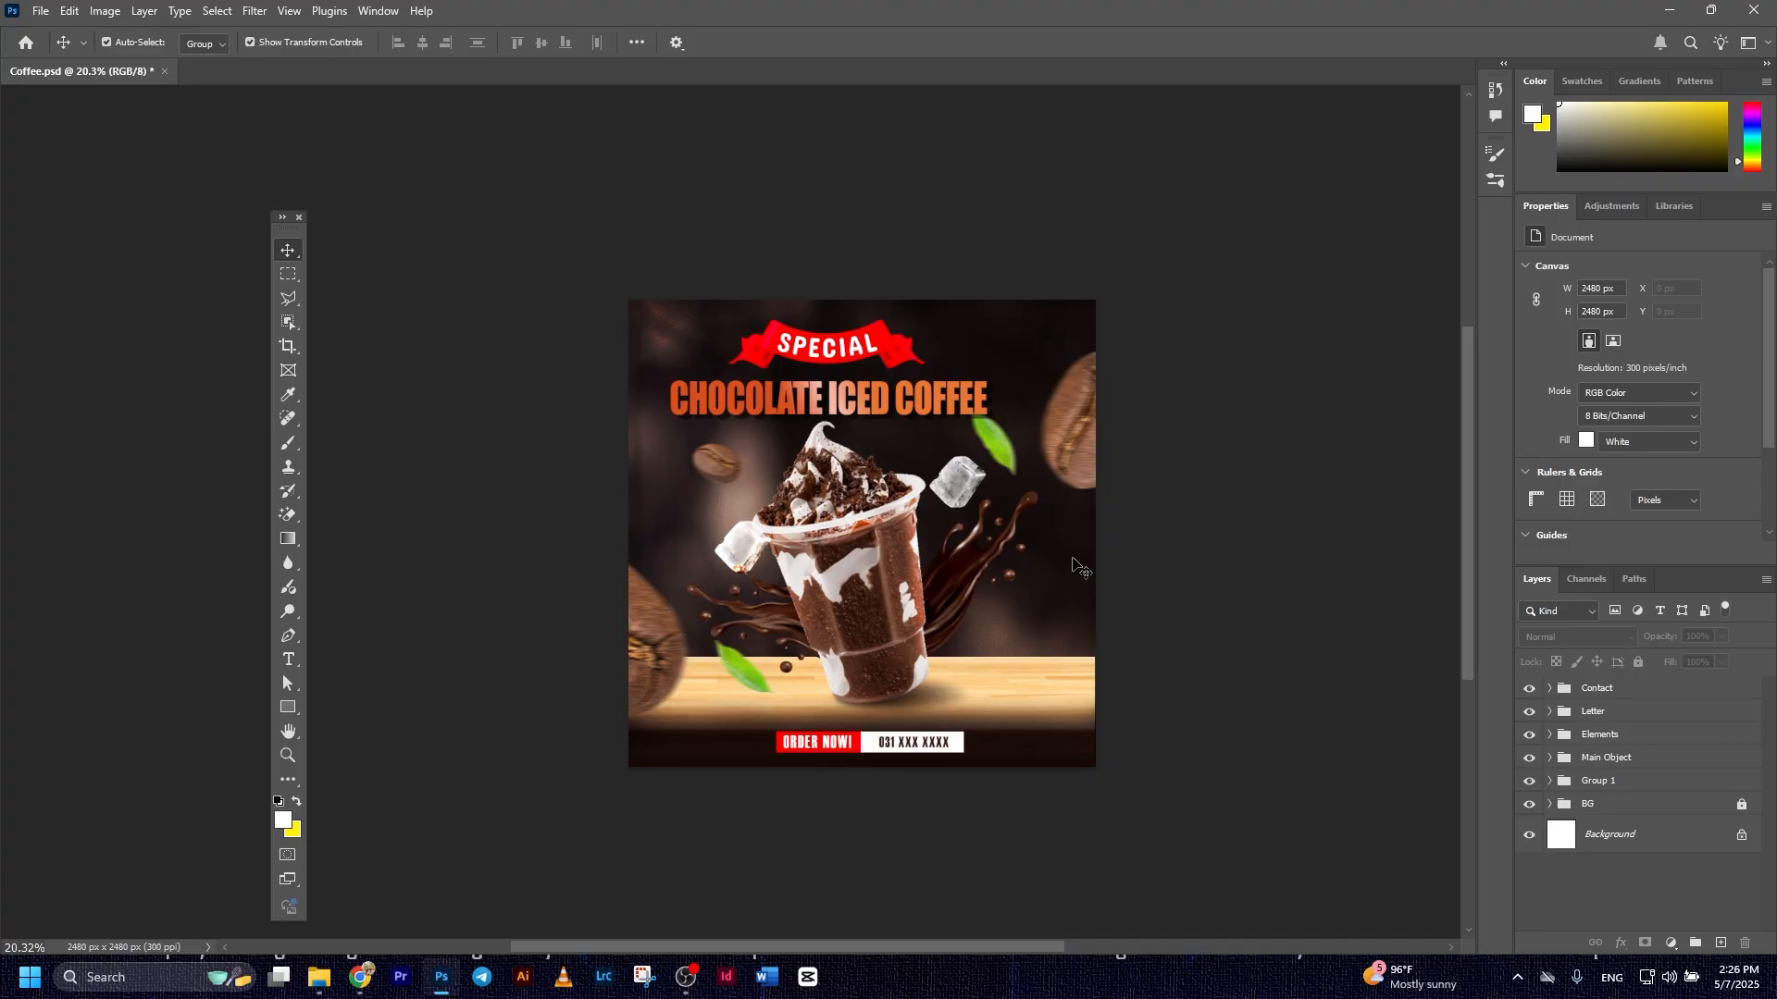
Switch Auto-Select to Layer and shift the green leaf beside the upper ice cube slightly down, away from the title
left_click(217, 42)
left_click(200, 78)
left_click_drag(1007, 447, 1007, 455)
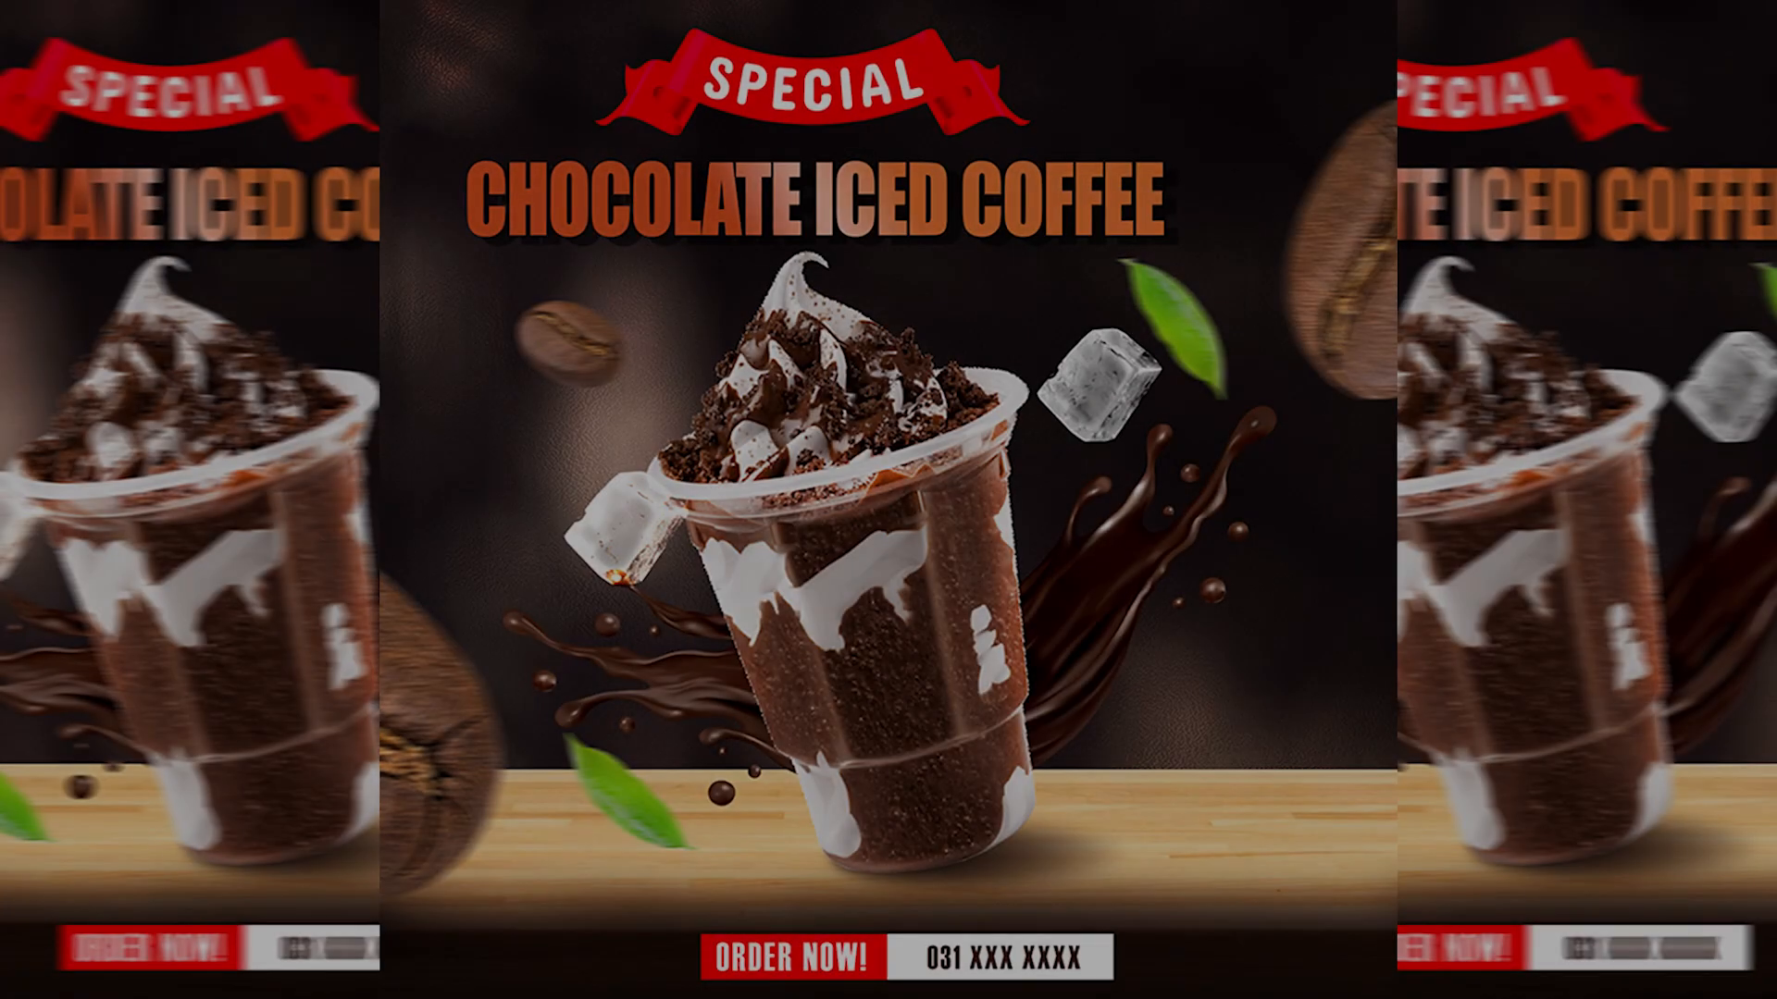